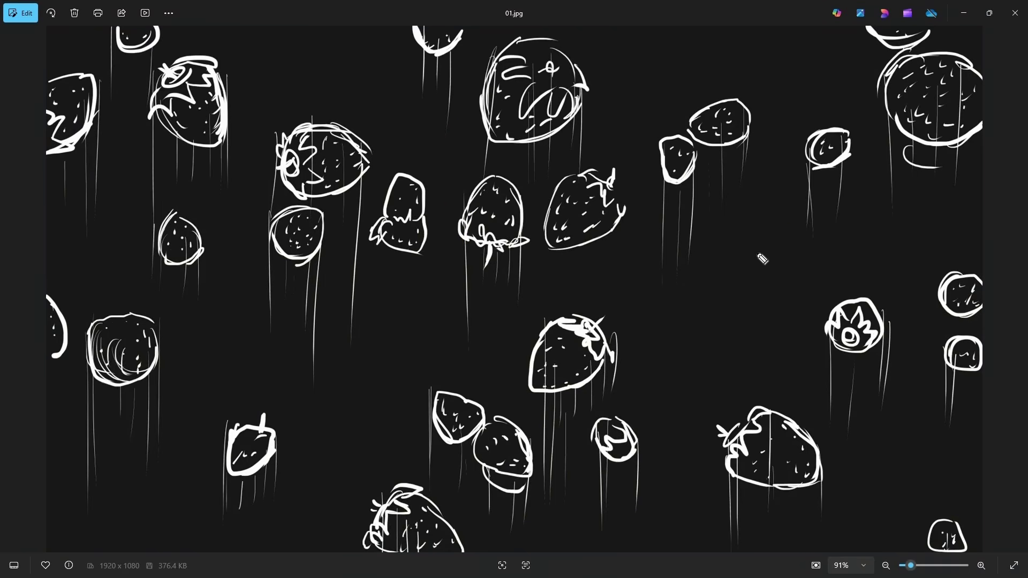
Look through the strawberry milkshake storyboard sketches from 01.jpg to 08.jpg
{"action": "key", "text": "Right"}
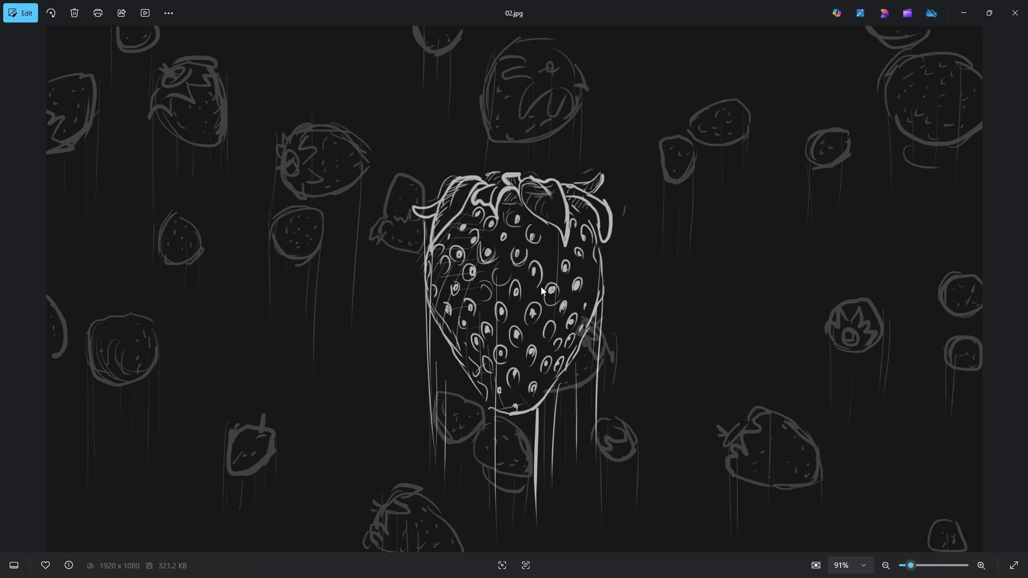
{"action": "key", "text": "Right"}
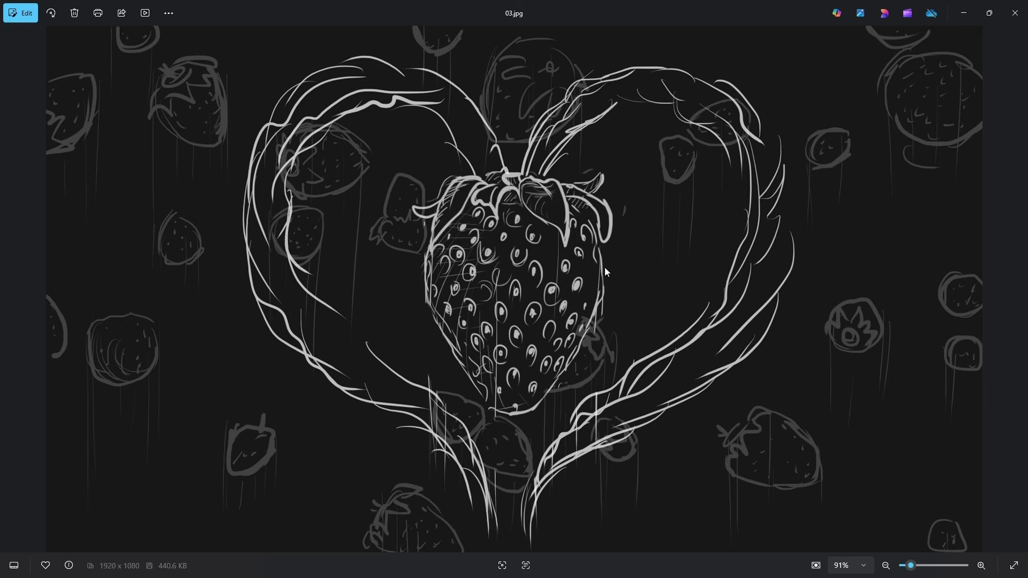
{"action": "key", "text": "Right"}
{"action": "key", "text": "Left"}
{"action": "key", "text": "Right"}
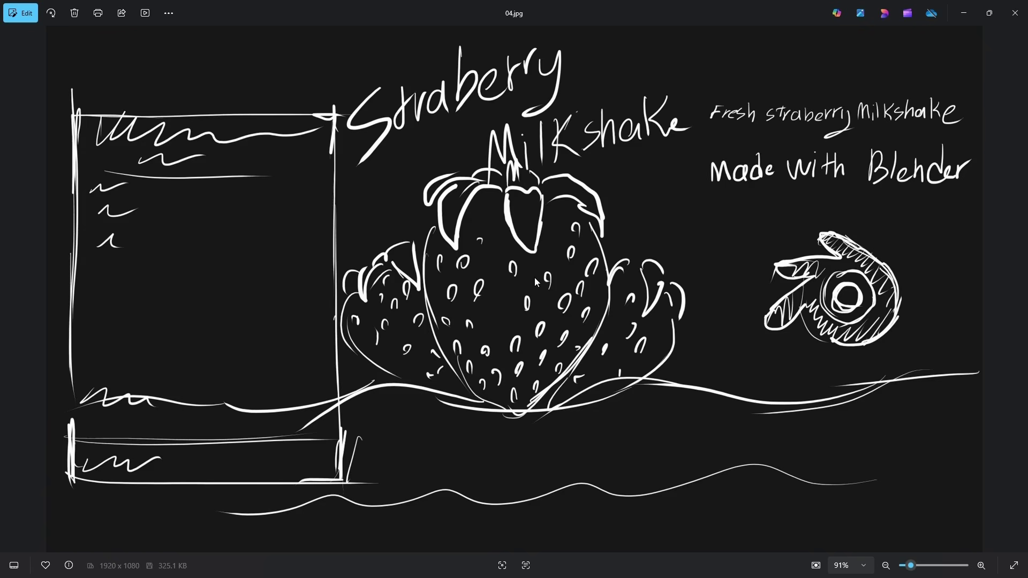
{"action": "key", "text": "Right"}
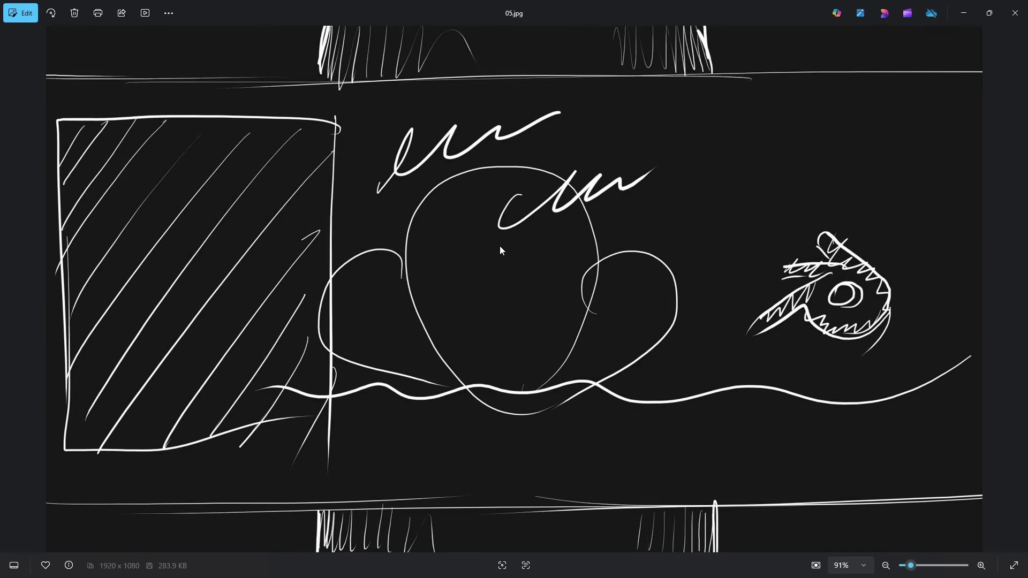
{"action": "key", "text": "Right"}
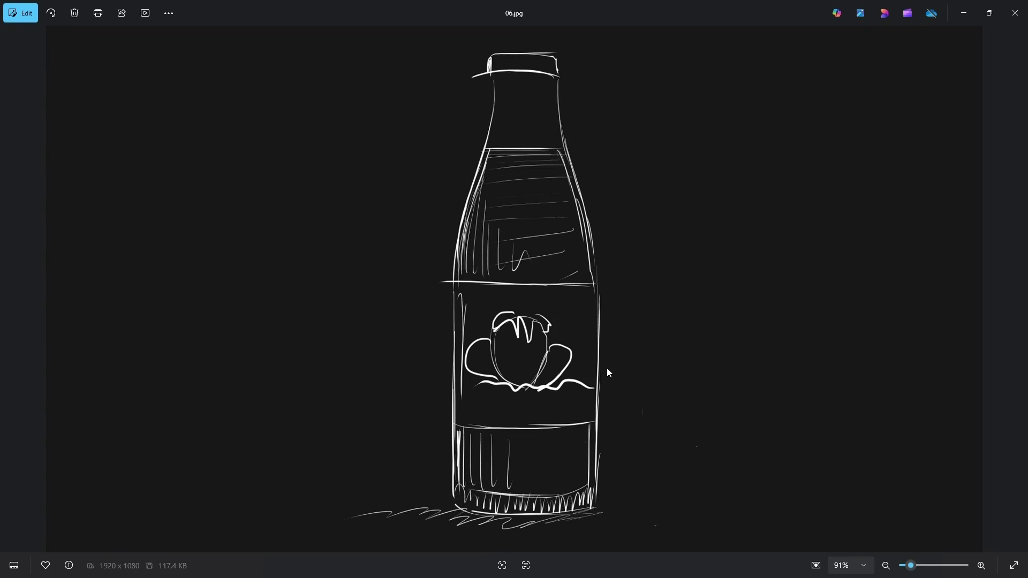
{"action": "key", "text": "Right"}
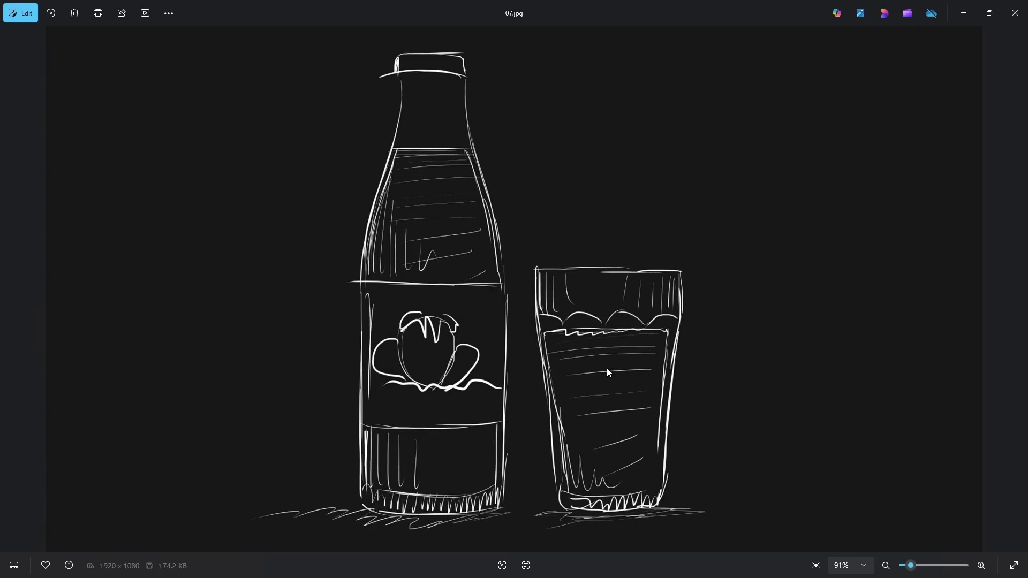
{"action": "key", "text": "Right"}
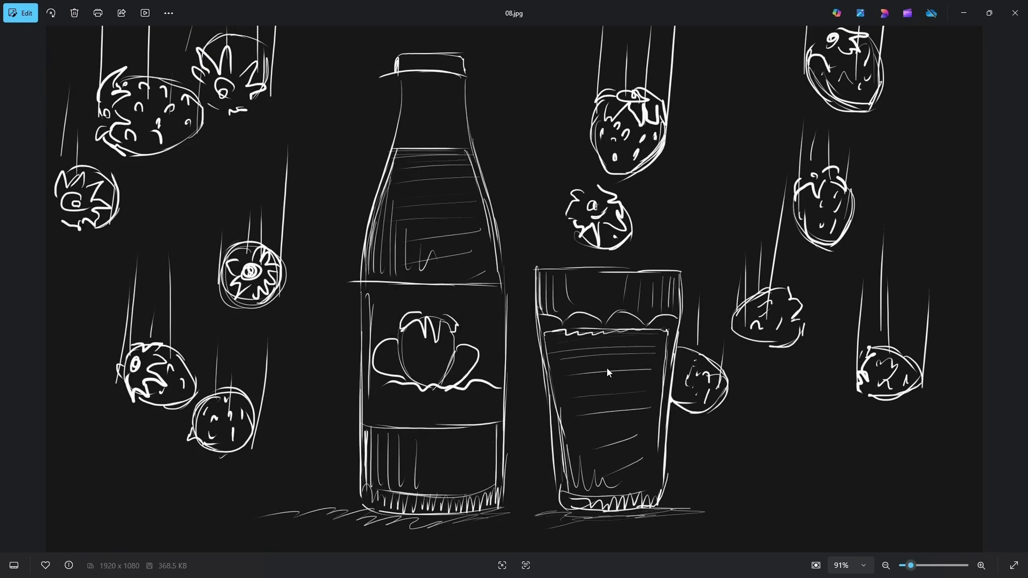
{"action": "key", "text": "Right"}
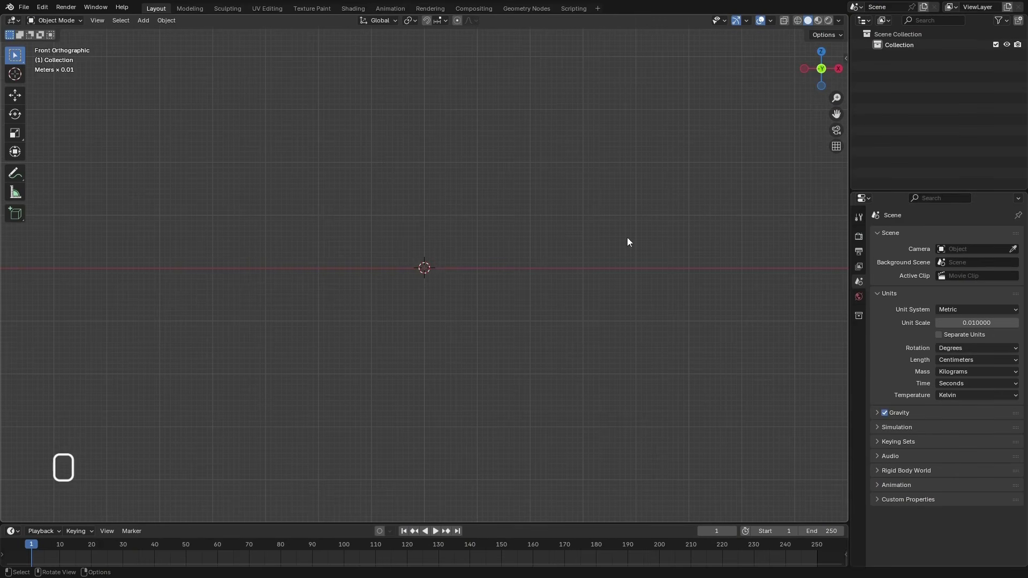
In Blender, show the Screencast Keys add-on's settings beside the 3D viewport
{"action": "left_click", "coordinate": [843, 55]}
{"action": "left_click", "coordinate": [841, 120]}
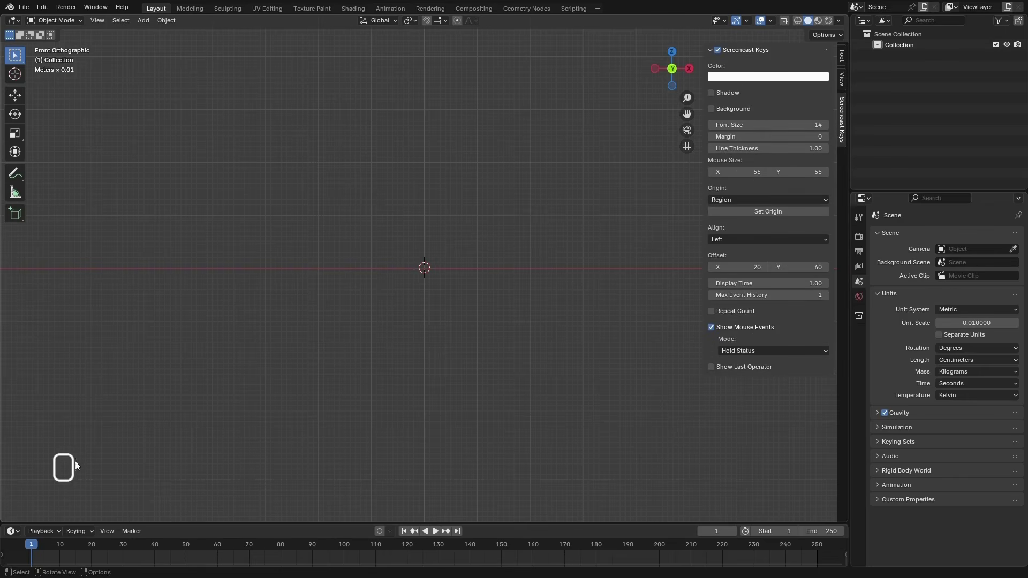
{"action": "middle_click_drag", "start_coordinate": [320, 353], "coordinate": [562, 266]}
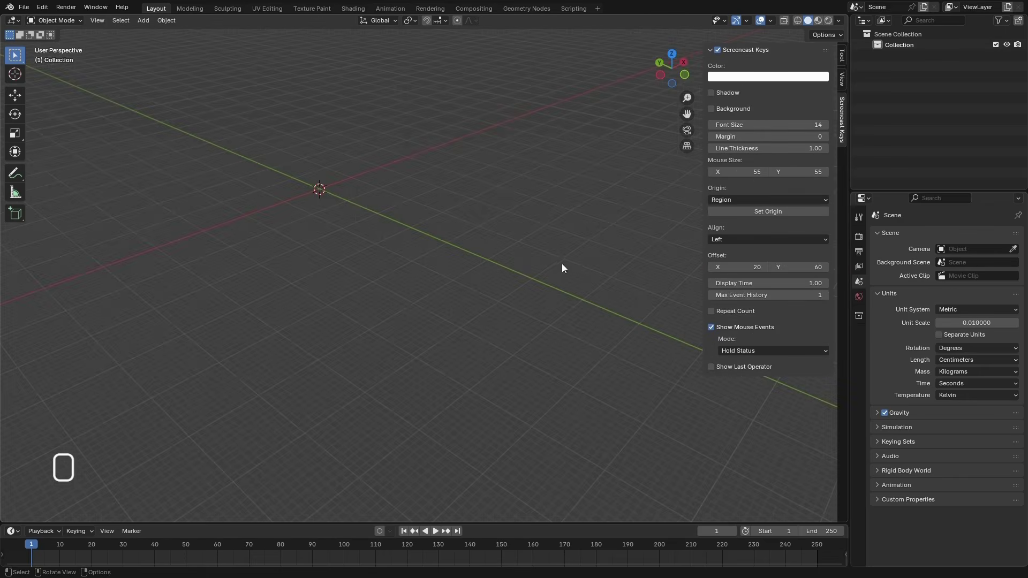
Open the add-on preferences and examine the Screencast Keys details, including its custom mouse image and display options
{"action": "left_click", "coordinate": [42, 7]}
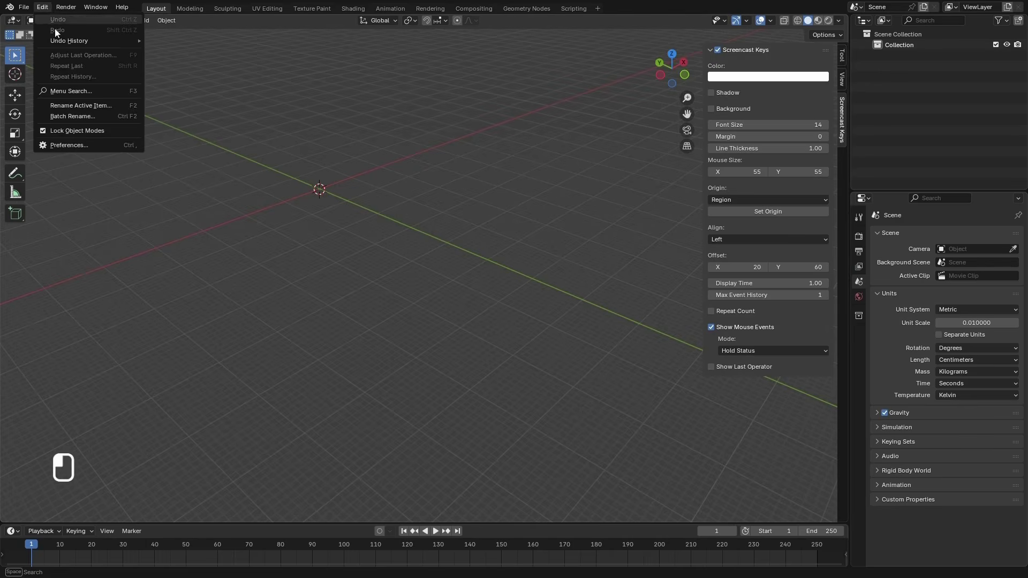
{"action": "left_click", "coordinate": [70, 146]}
{"action": "scroll", "coordinate": [135, 215], "scroll_direction": "down", "scroll_amount": 1}
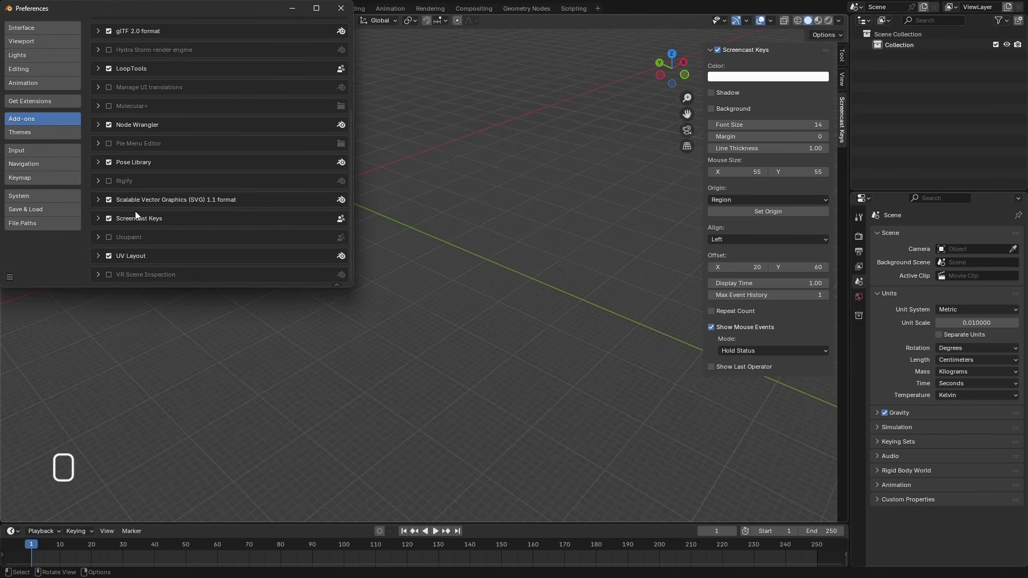
{"action": "left_click", "coordinate": [99, 218]}
{"action": "scroll", "coordinate": [212, 210], "scroll_direction": "down", "scroll_amount": 4}
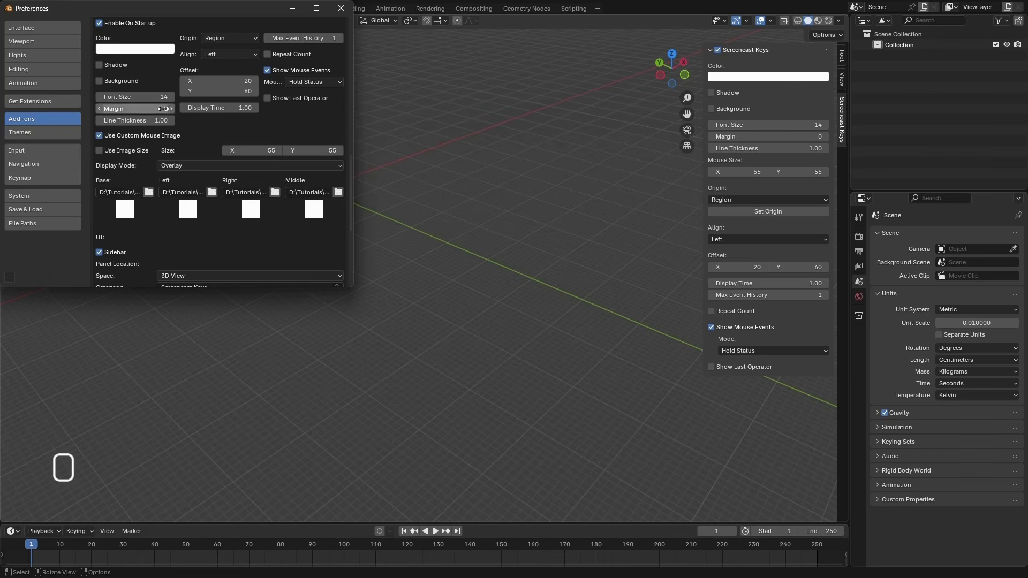
{"action": "scroll", "coordinate": [198, 250], "scroll_direction": "up", "scroll_amount": 5}
{"action": "scroll", "coordinate": [198, 246], "scroll_direction": "up", "scroll_amount": 10}
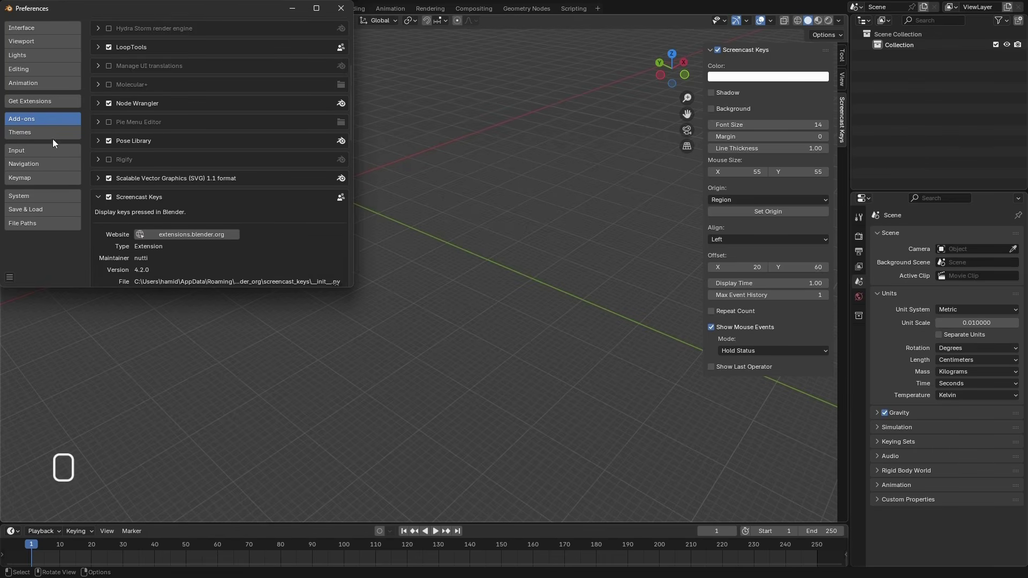
{"action": "scroll", "coordinate": [123, 185], "scroll_direction": "up", "scroll_amount": 8}
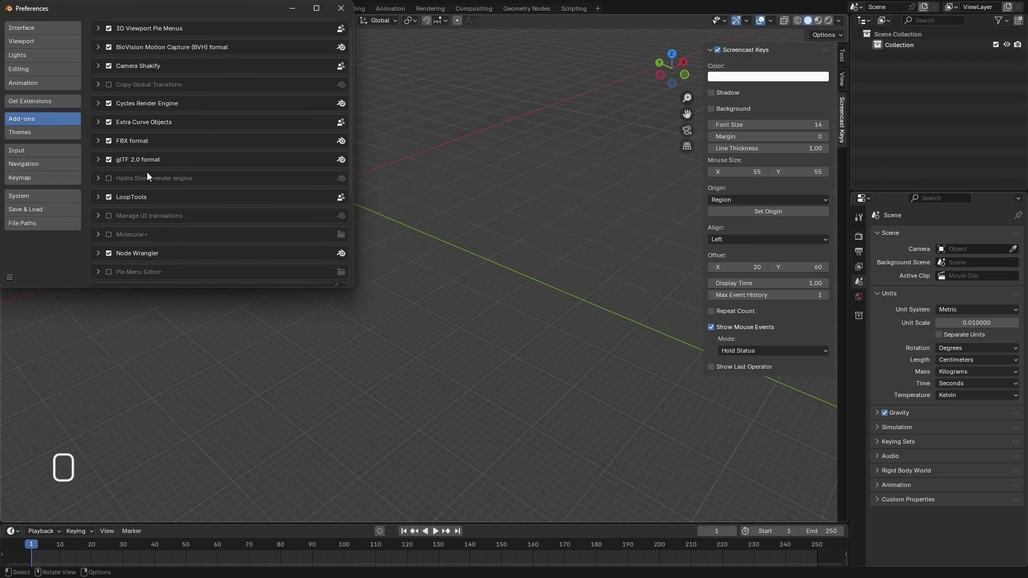
Examine the 3D Viewport Pie Menus add-on's preferences and its full list of pie menu hotkeys
{"action": "left_click", "coordinate": [97, 45]}
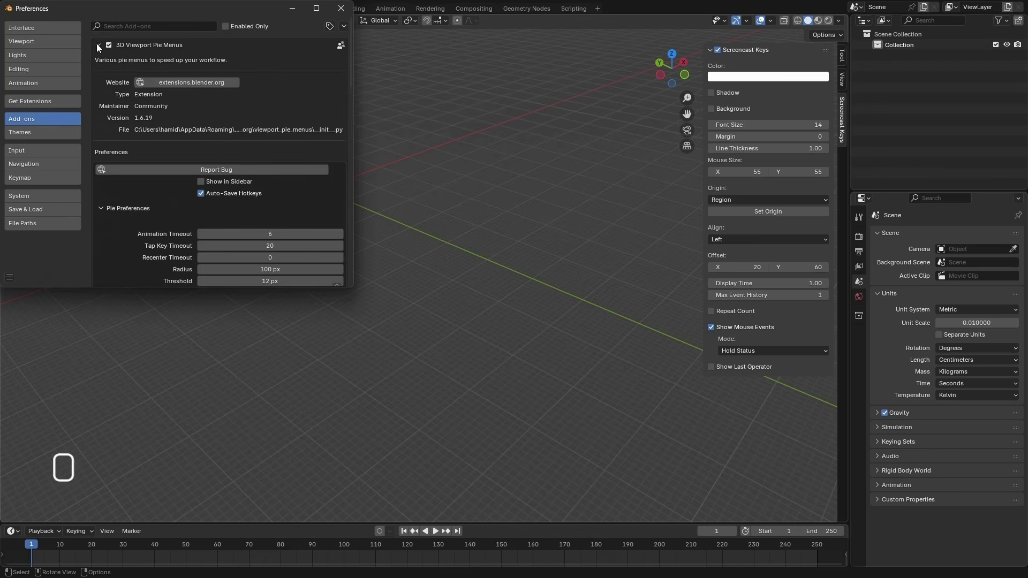
{"action": "scroll", "coordinate": [140, 161], "scroll_direction": "down", "scroll_amount": 6}
{"action": "scroll", "coordinate": [155, 184], "scroll_direction": "down", "scroll_amount": 5}
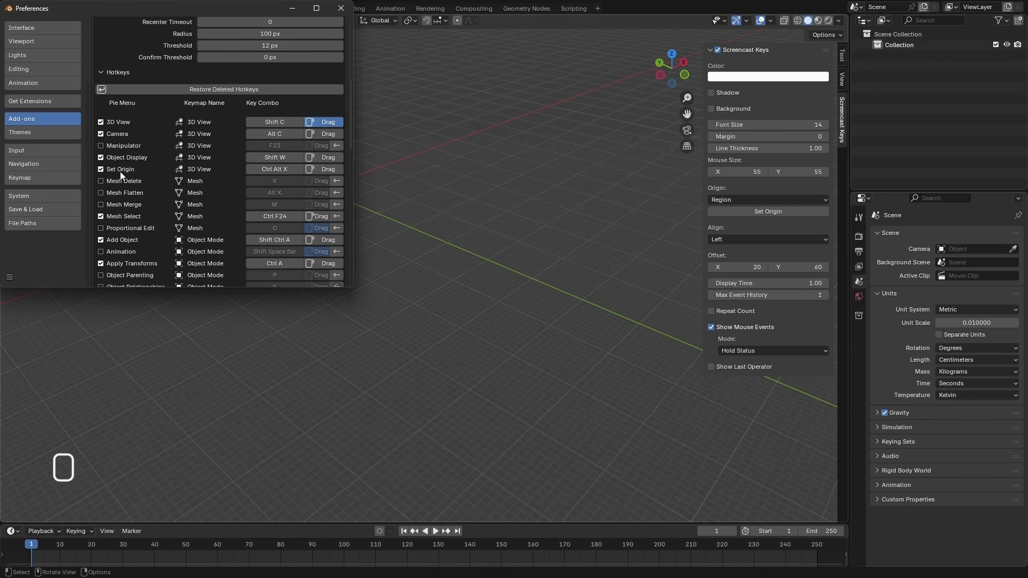
{"action": "scroll", "coordinate": [134, 179], "scroll_direction": "down", "scroll_amount": 2}
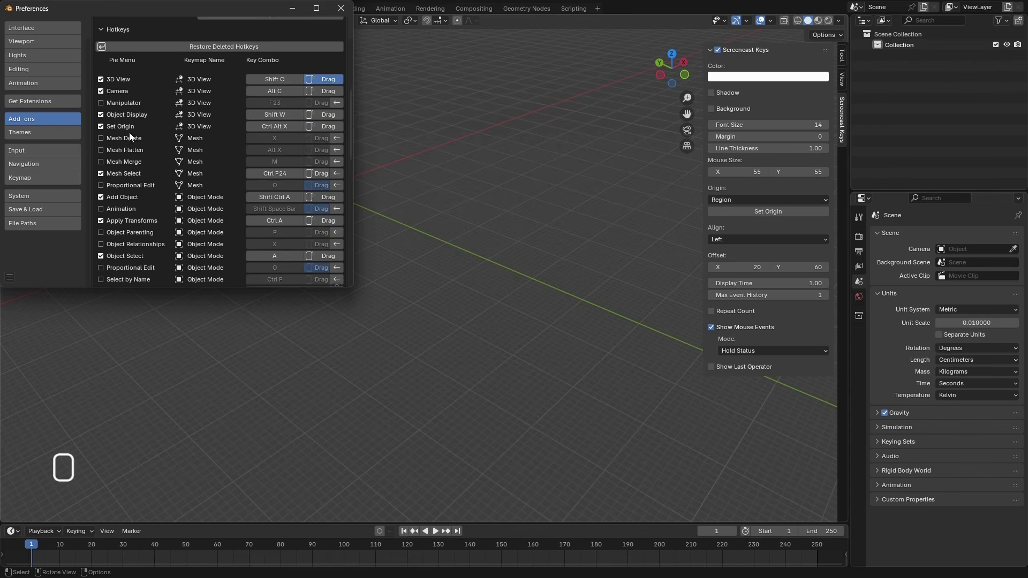
{"action": "scroll", "coordinate": [150, 185], "scroll_direction": "down", "scroll_amount": 2}
{"action": "scroll", "coordinate": [143, 217], "scroll_direction": "down", "scroll_amount": 5}
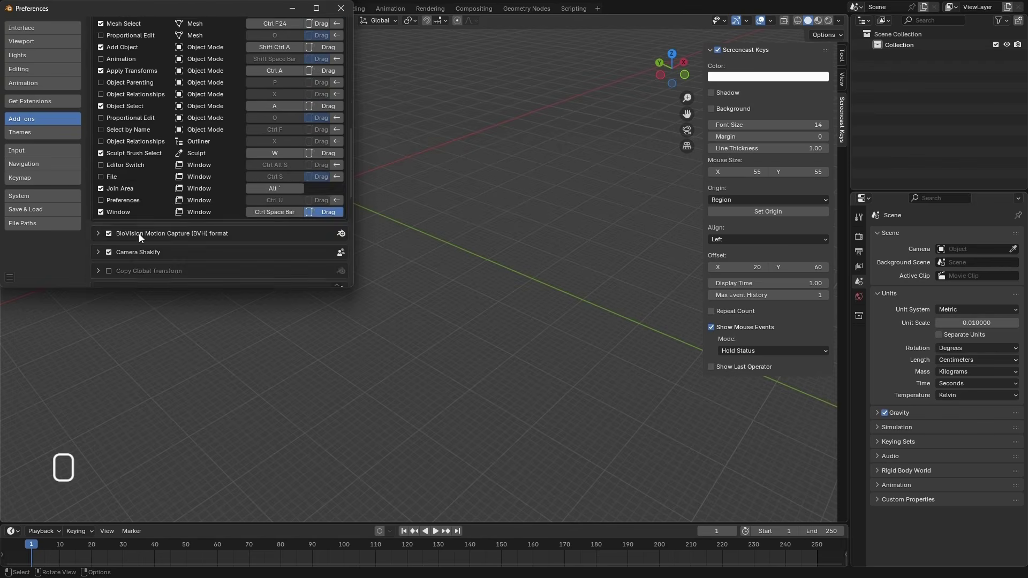
{"action": "scroll", "coordinate": [139, 233], "scroll_direction": "up", "scroll_amount": 15}
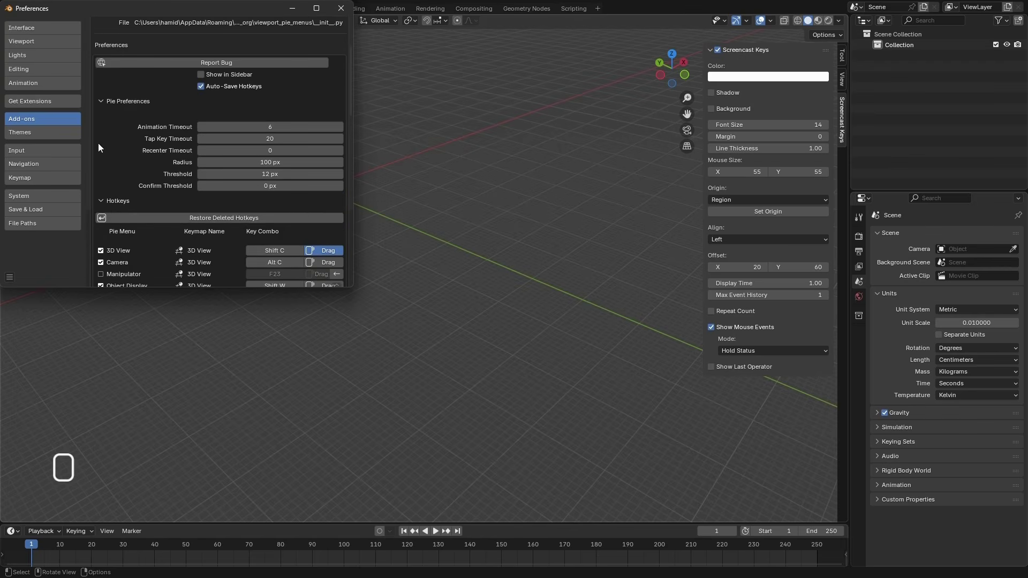
{"action": "scroll", "coordinate": [124, 116], "scroll_direction": "up", "scroll_amount": 5}
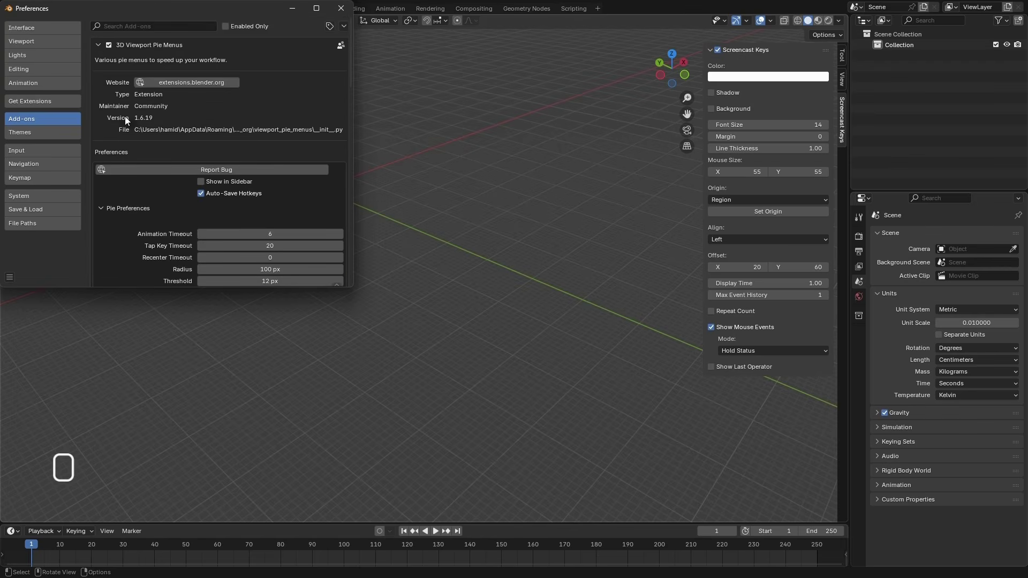
{"action": "left_click", "coordinate": [98, 45]}
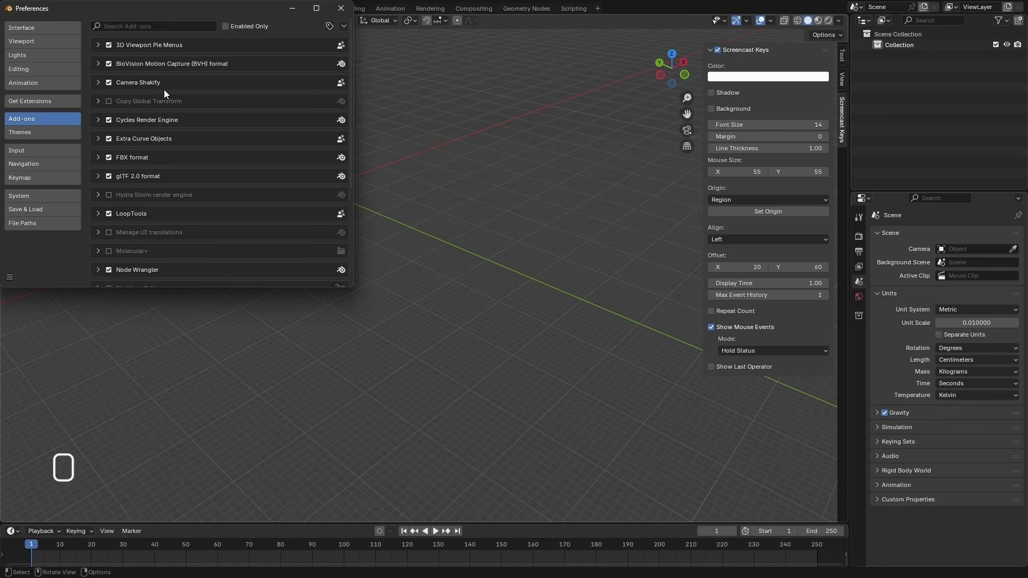
Check the Camera Shakify and LoopTools details and review which other add-ons are enabled in the list
{"action": "left_click", "coordinate": [101, 83]}
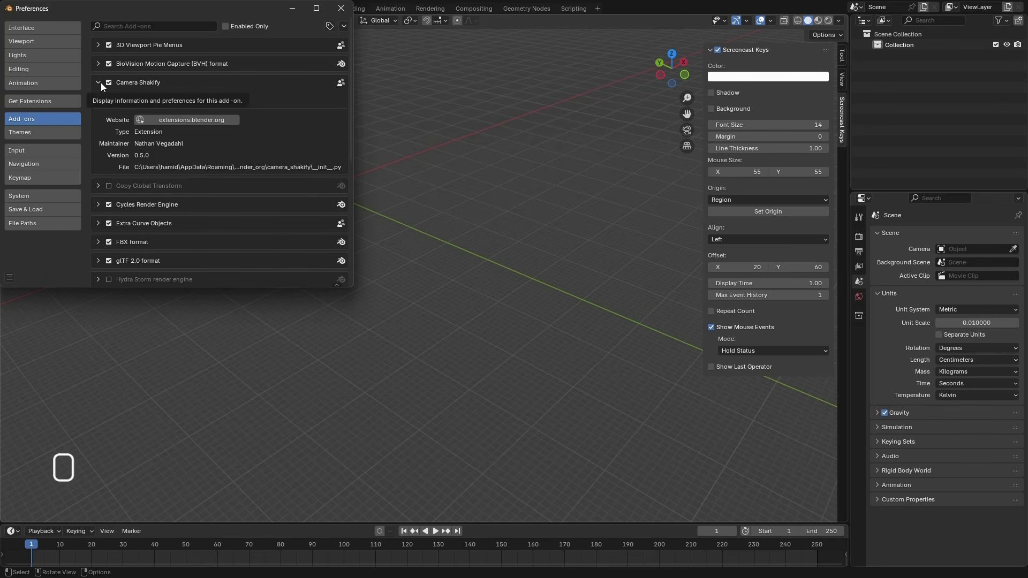
{"action": "left_click", "coordinate": [101, 82]}
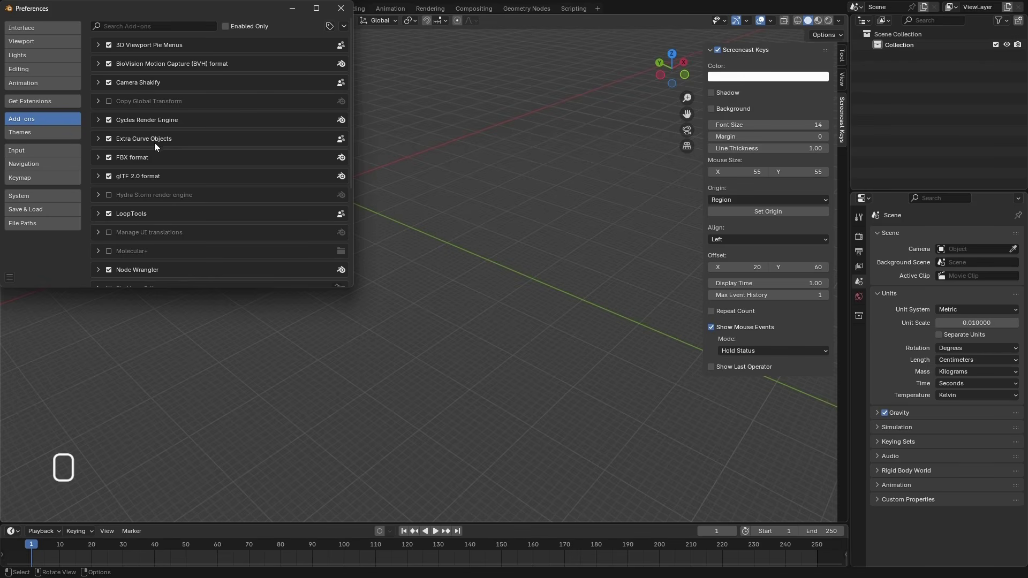
{"action": "scroll", "coordinate": [165, 173], "scroll_direction": "down", "scroll_amount": 1}
{"action": "scroll", "coordinate": [180, 175], "scroll_direction": "down", "scroll_amount": 1}
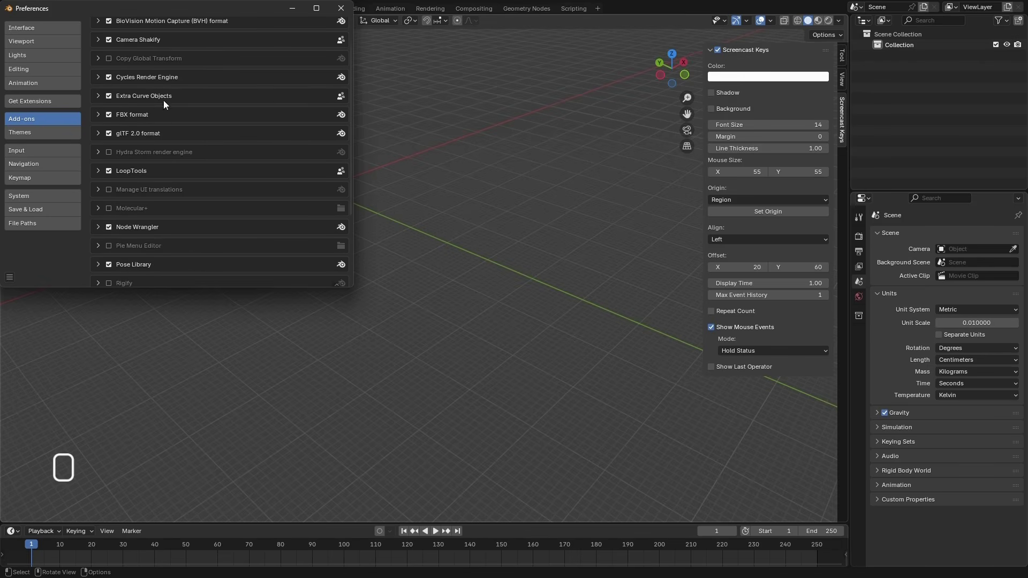
{"action": "scroll", "coordinate": [170, 128], "scroll_direction": "up", "scroll_amount": 1}
{"action": "scroll", "coordinate": [178, 183], "scroll_direction": "down", "scroll_amount": 1}
{"action": "left_click", "coordinate": [96, 170]}
{"action": "left_click", "coordinate": [98, 170]}
{"action": "scroll", "coordinate": [139, 182], "scroll_direction": "down", "scroll_amount": 2}
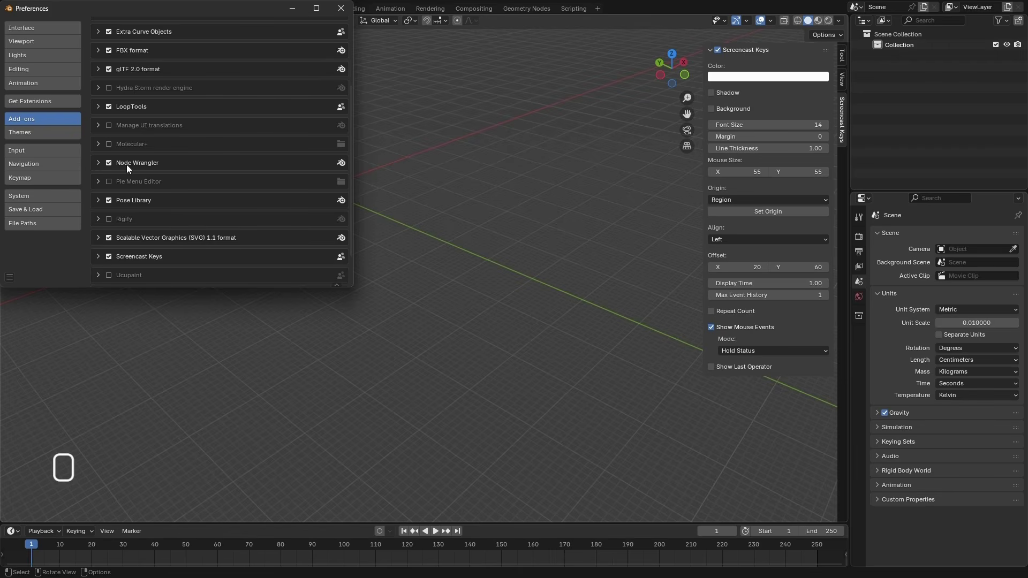
{"action": "scroll", "coordinate": [161, 212], "scroll_direction": "down", "scroll_amount": 2}
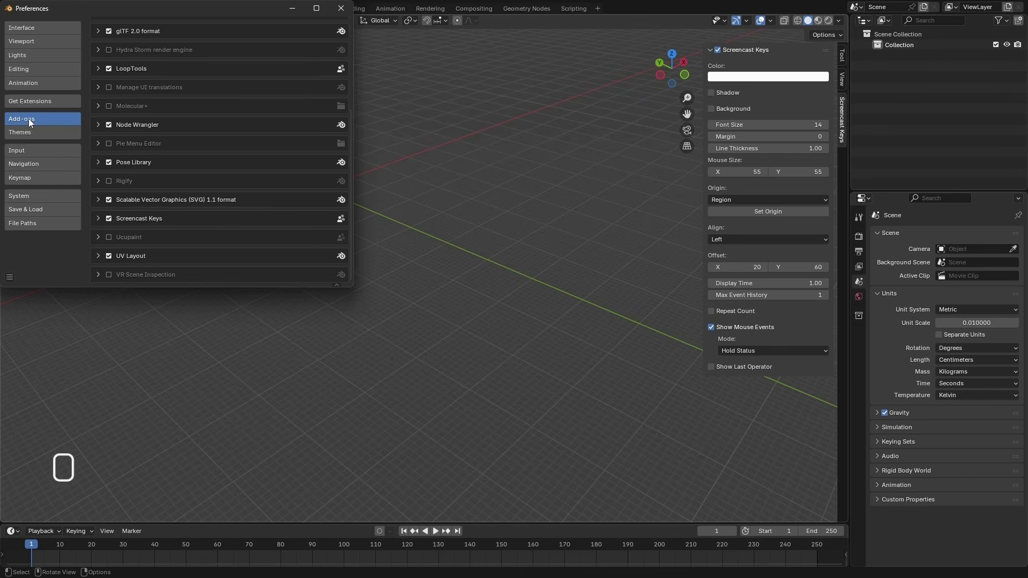
Review the Interface, Viewport, Editing and Animation preferences, collapsing the Annotations section of the Editing preferences
{"action": "left_click", "coordinate": [33, 27]}
{"action": "left_click", "coordinate": [37, 42]}
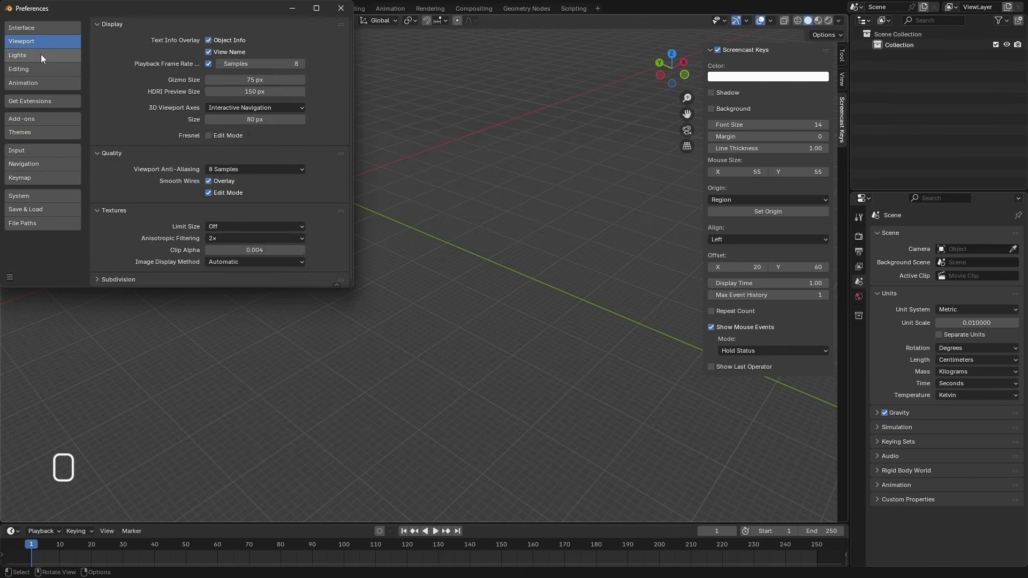
{"action": "left_click", "coordinate": [43, 69]}
{"action": "left_click", "coordinate": [47, 80]}
{"action": "left_click", "coordinate": [43, 69]}
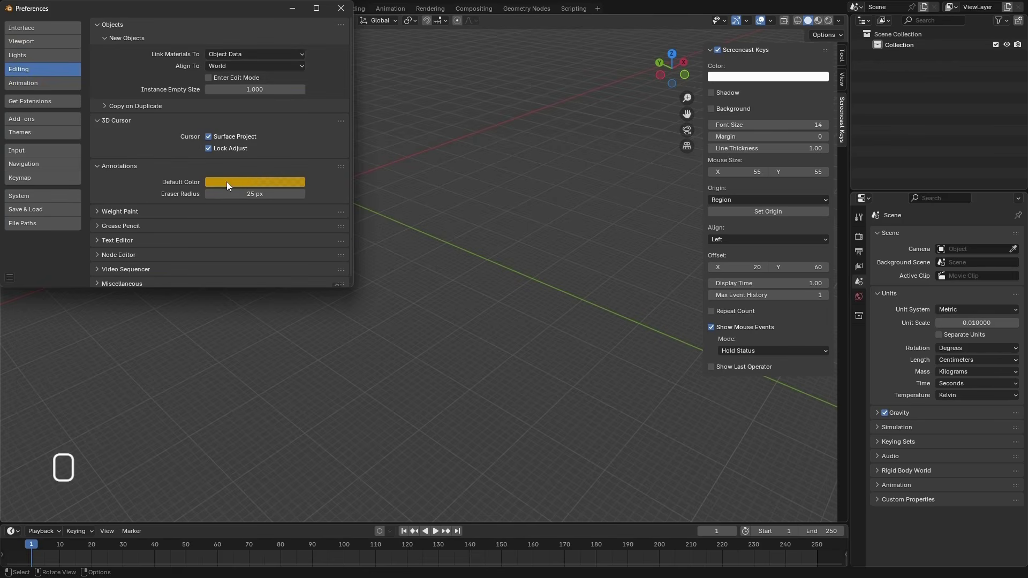
{"action": "left_click", "coordinate": [166, 169]}
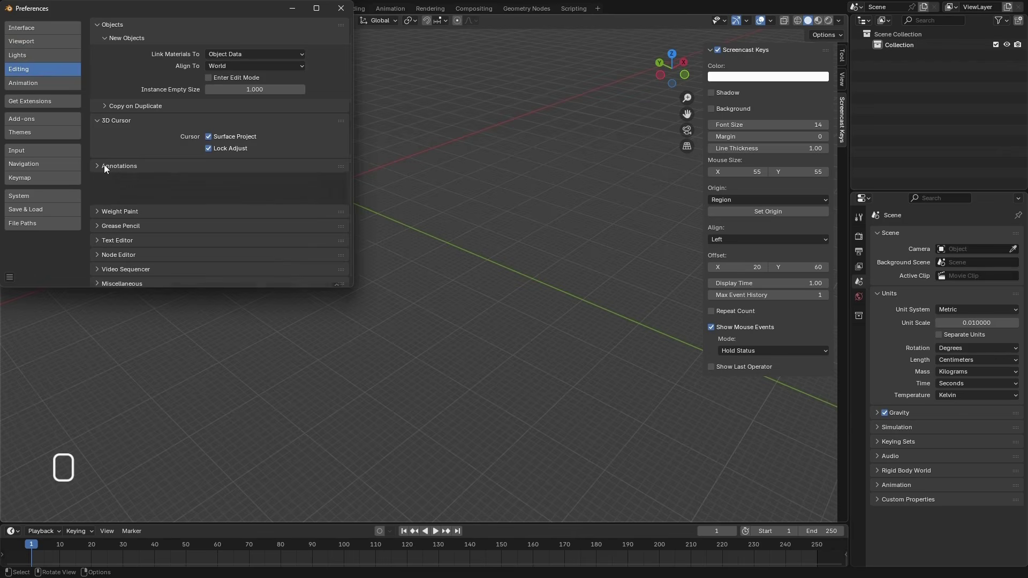
Review the preferences for extensions, add-ons, themes, input, navigation, keymap, system, and saving and loading
{"action": "left_click", "coordinate": [36, 104]}
{"action": "left_click", "coordinate": [37, 119]}
{"action": "left_click", "coordinate": [38, 133]}
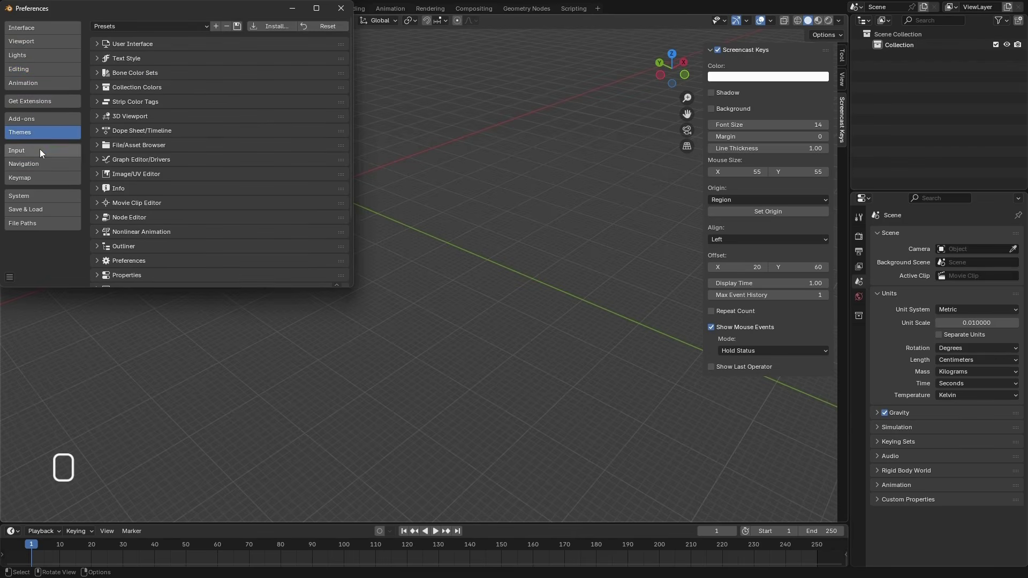
{"action": "left_click", "coordinate": [40, 151]}
{"action": "left_click", "coordinate": [38, 164]}
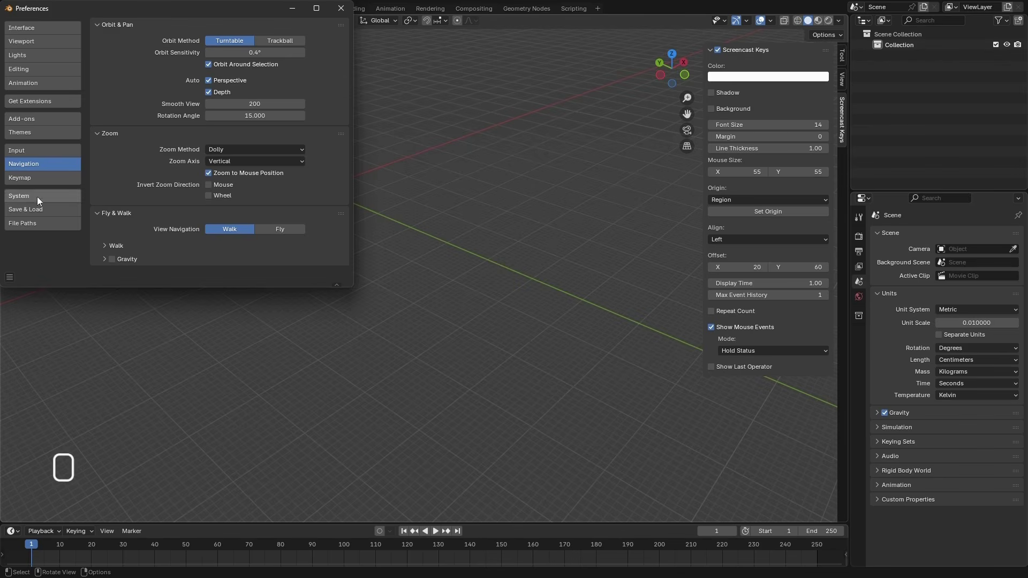
{"action": "left_click", "coordinate": [35, 178]}
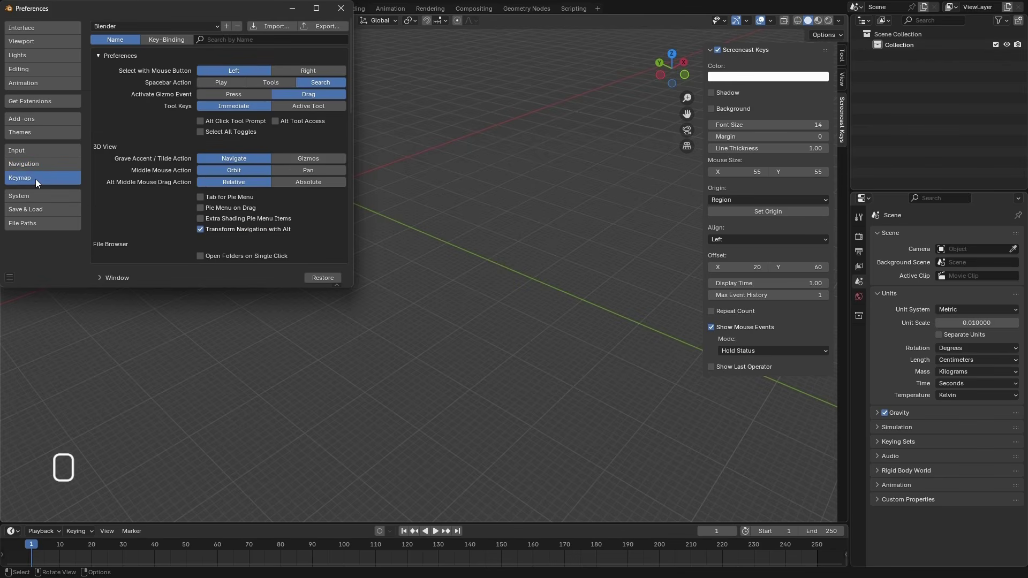
{"action": "left_click", "coordinate": [61, 196]}
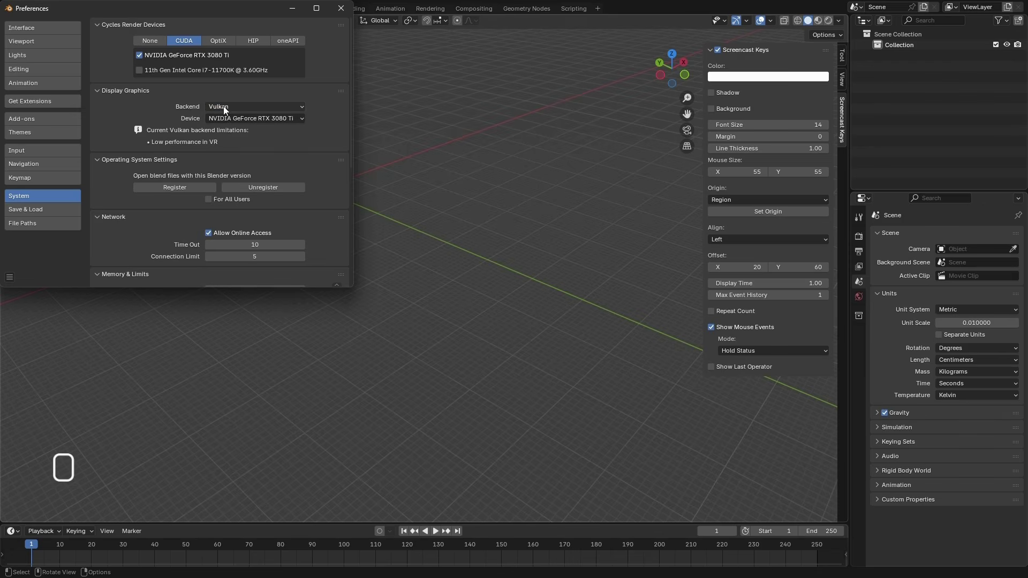
{"action": "left_click", "coordinate": [53, 210]}
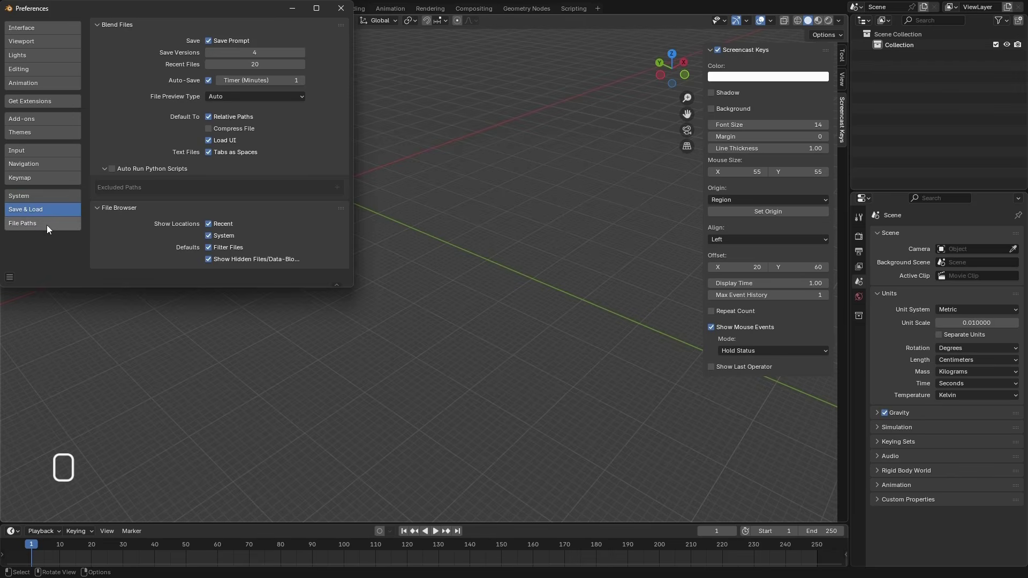
Close the preferences window and hide the viewport's sidebar
{"action": "left_click", "coordinate": [336, 11]}
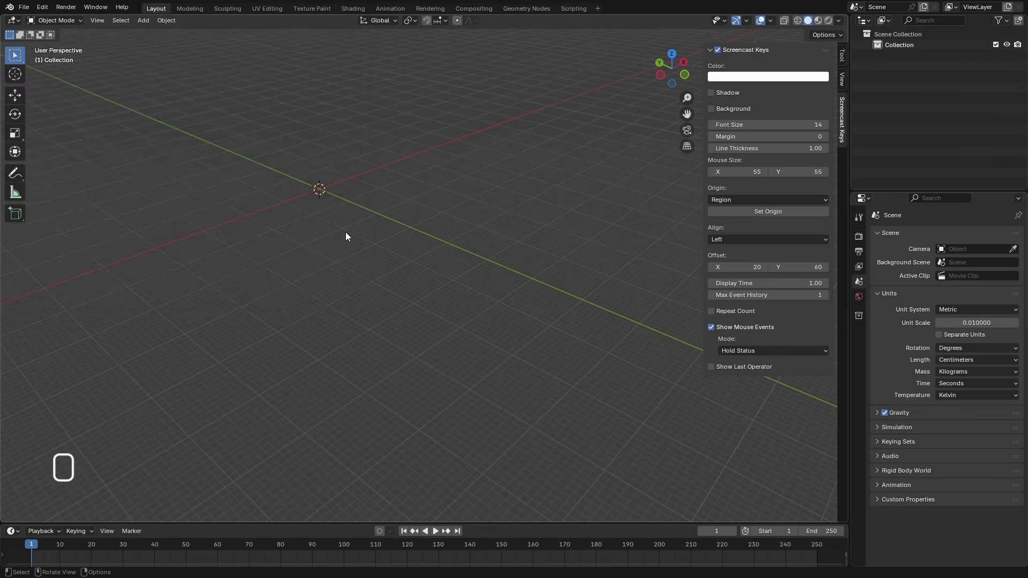
{"action": "middle_click_drag", "start_coordinate": [345, 232], "coordinate": [329, 245]}
{"action": "scroll", "coordinate": [371, 253], "scroll_direction": "down", "scroll_amount": 3}
{"action": "scroll", "coordinate": [434, 261], "scroll_direction": "up", "scroll_amount": 1}
{"action": "middle_click_drag", "start_coordinate": [443, 263], "coordinate": [450, 256]}
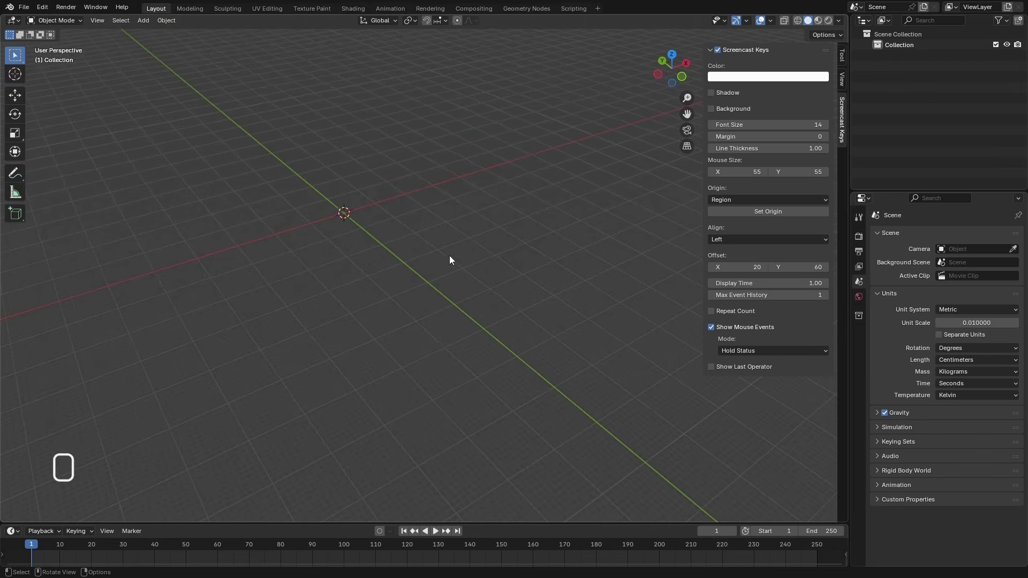
{"action": "middle_click_drag", "start_coordinate": [592, 215], "coordinate": [406, 228]}
{"action": "key", "text": "n"}
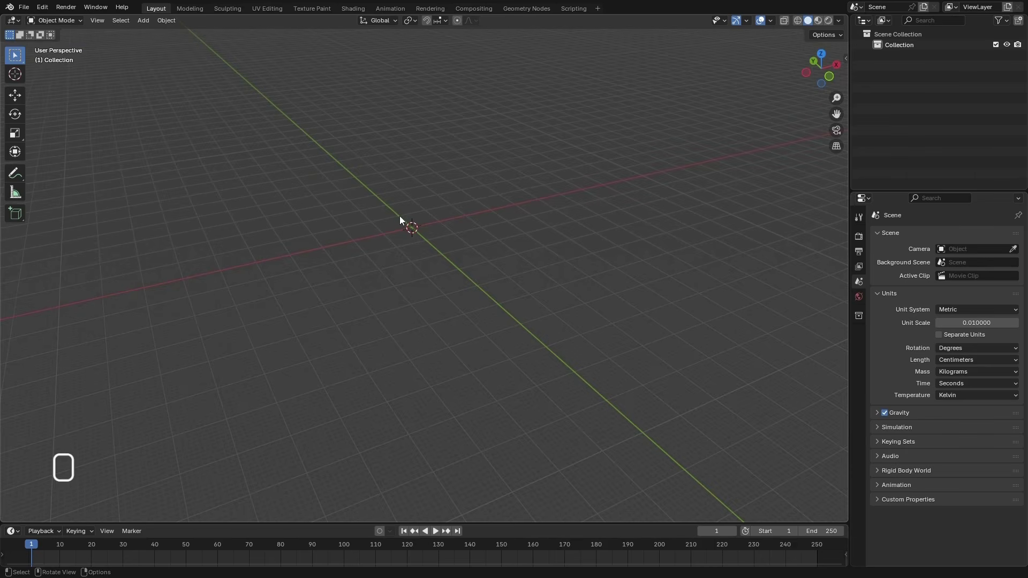
Add a cube at the world origin in the front view and set its size to 4 cm
{"action": "key", "text": "KP_1"}
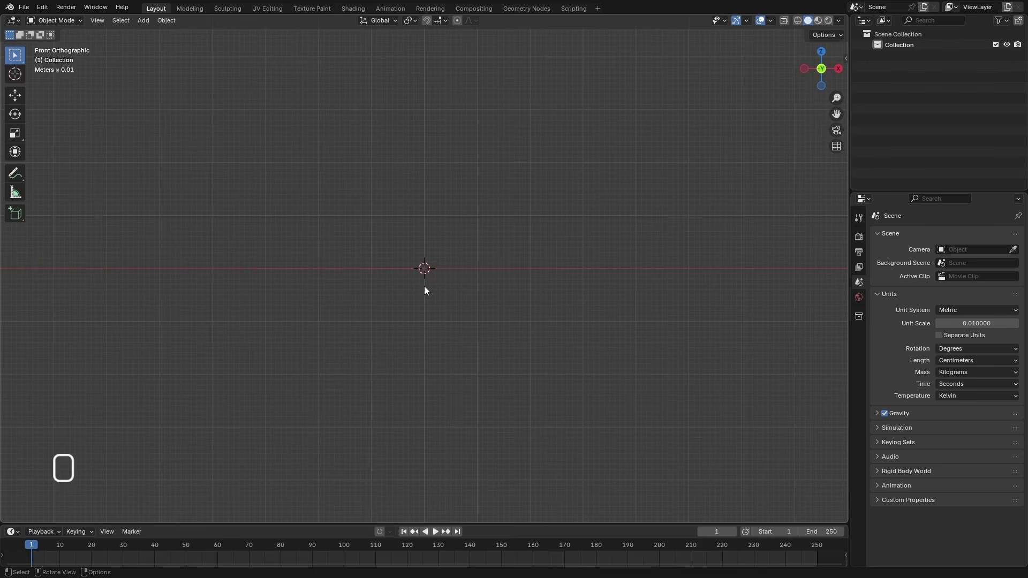
{"action": "key", "text": "ctrl+shift+a"}
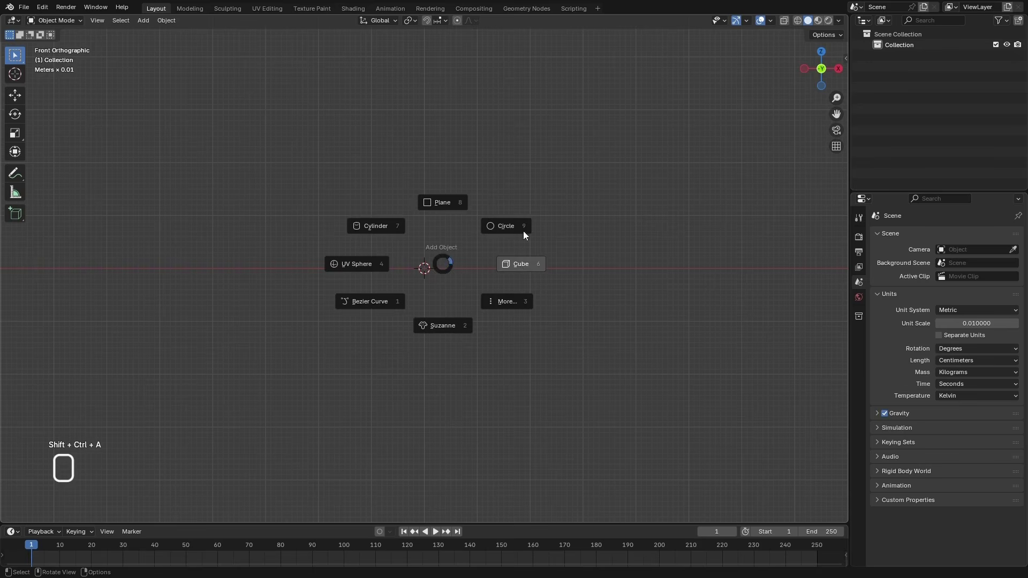
{"action": "left_click", "coordinate": [518, 265]}
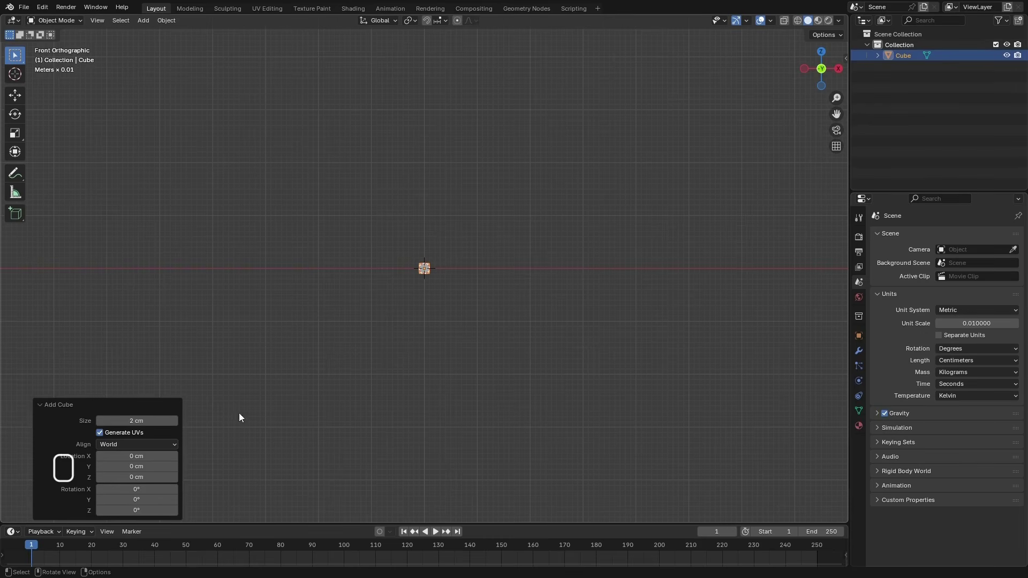
{"action": "left_click", "coordinate": [138, 421]}
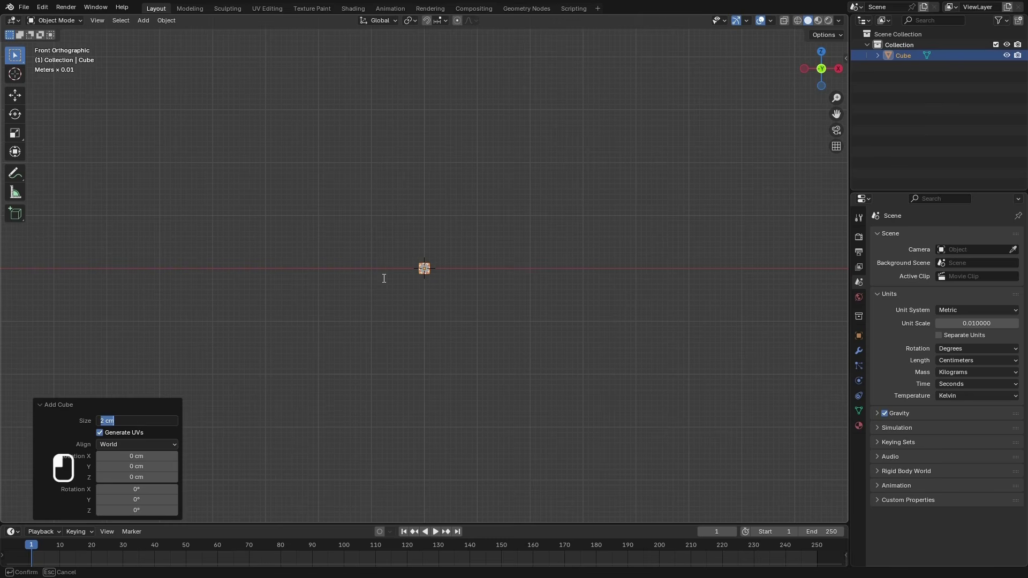
{"action": "type", "text": "4"}
{"action": "key", "text": "Return"}
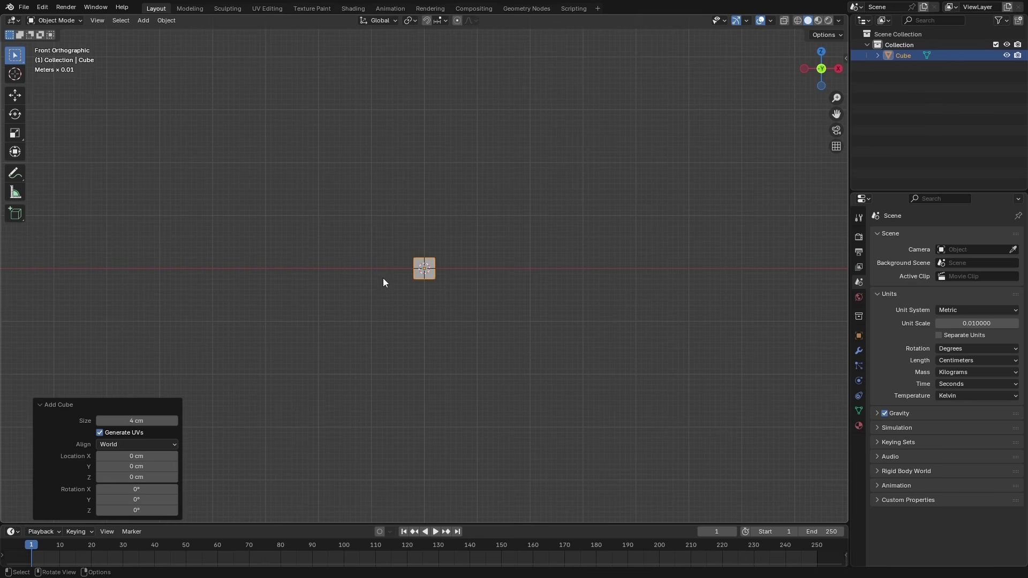
Add a level 2 Subdivision modifier to the cube and apply it to the mesh
{"action": "scroll", "coordinate": [422, 271], "scroll_direction": "up", "scroll_amount": 8}
{"action": "middle_click_drag", "start_coordinate": [422, 271], "coordinate": [463, 354]}
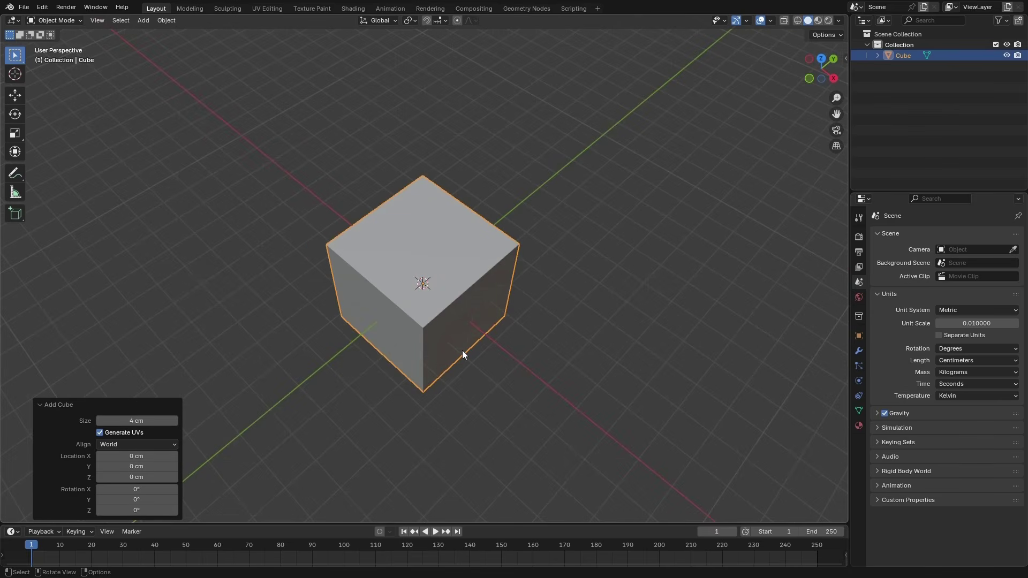
{"action": "middle_click_drag", "start_coordinate": [461, 350], "coordinate": [534, 247]}
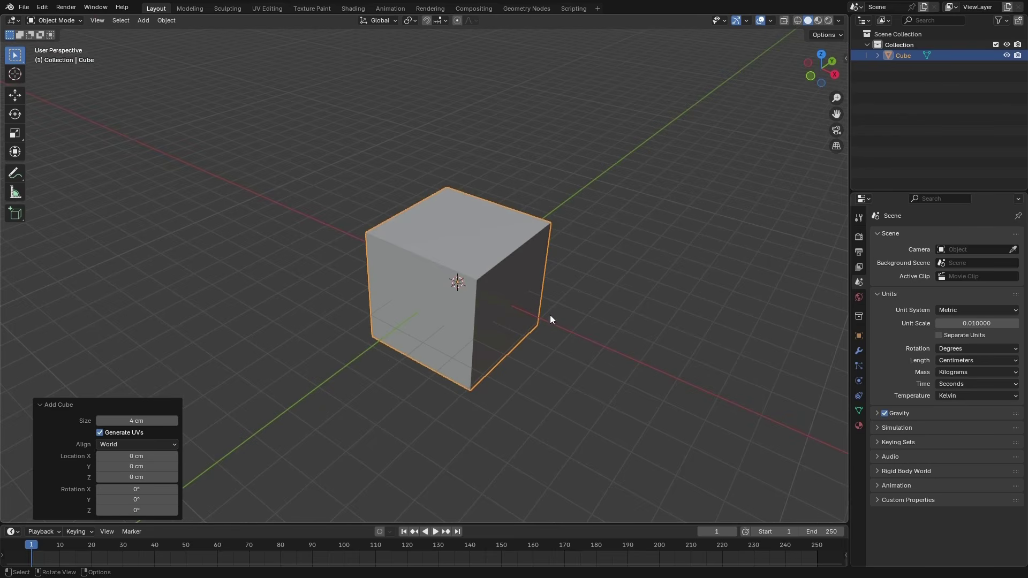
{"action": "key", "text": "ctrl+2"}
{"action": "middle_click_drag", "start_coordinate": [520, 320], "coordinate": [616, 327]}
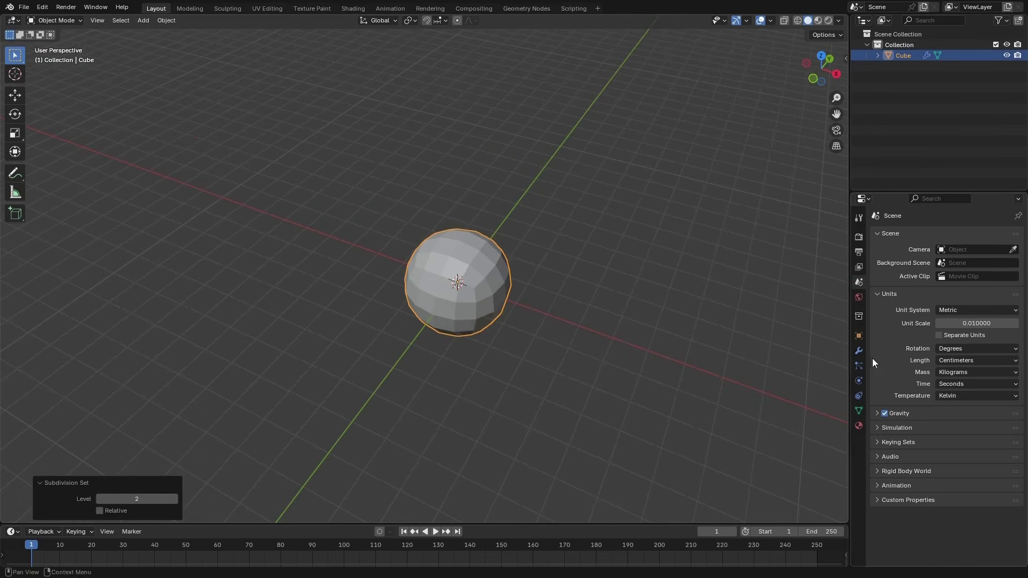
{"action": "left_click", "coordinate": [859, 350]}
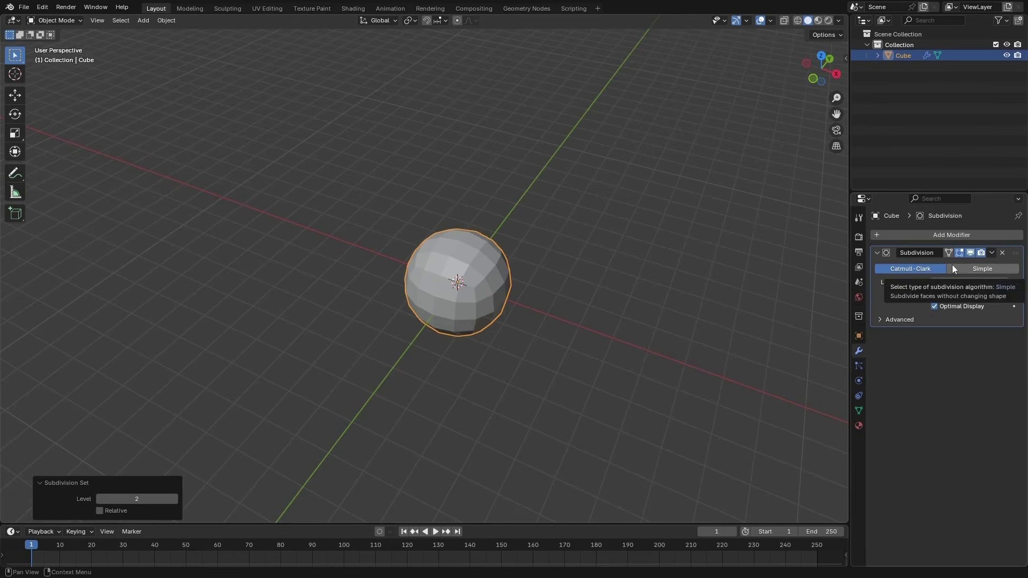
{"action": "key", "text": "ctrl+a"}
Enter Edit Mode on the subdivided cube and run the To Sphere transform on the whole mesh from the top view
{"action": "middle_click_drag", "start_coordinate": [527, 262], "coordinate": [522, 360]}
{"action": "key", "text": "Tab"}
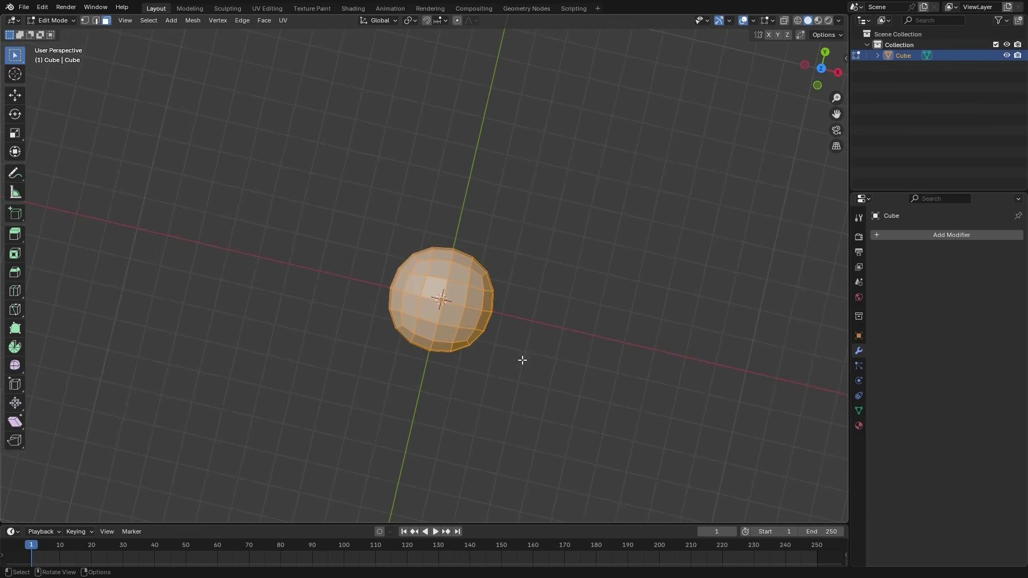
{"action": "middle_click_drag", "start_coordinate": [486, 276], "coordinate": [498, 336]}
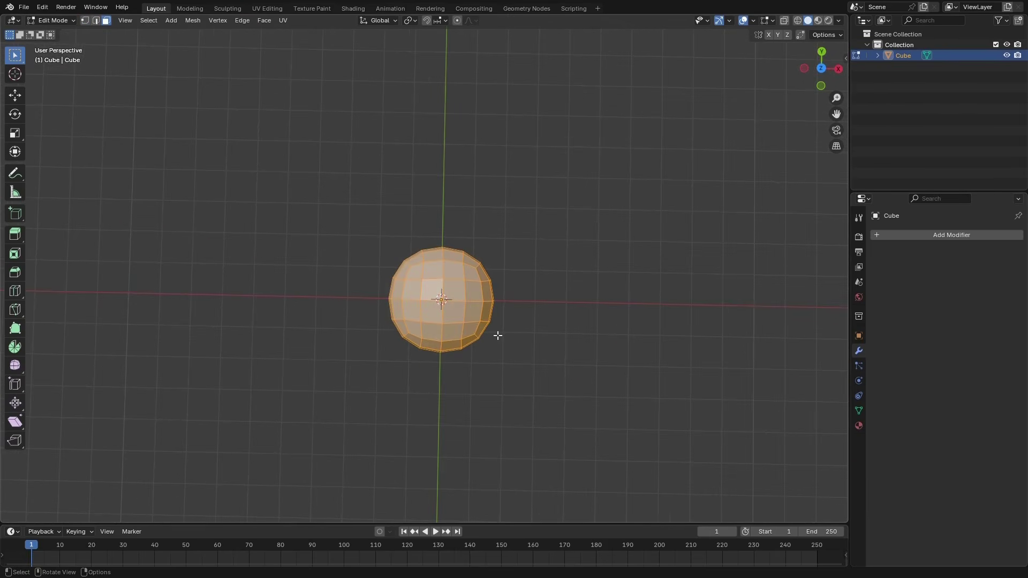
{"action": "key", "text": "KP_7"}
{"action": "scroll", "coordinate": [447, 293], "scroll_direction": "up", "scroll_amount": 2}
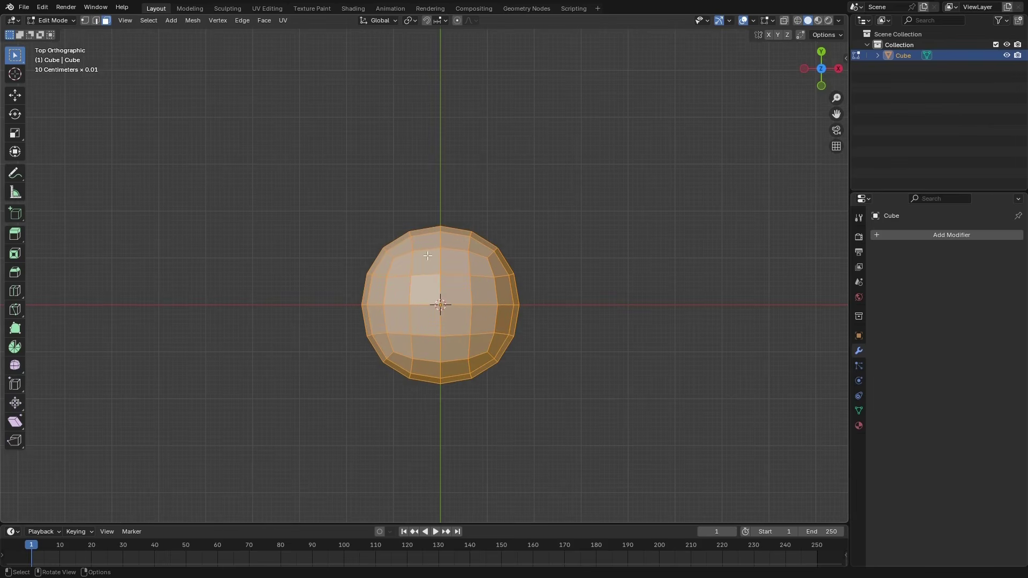
{"action": "left_click", "coordinate": [189, 20]}
{"action": "mouse_move", "coordinate": [254, 32]}
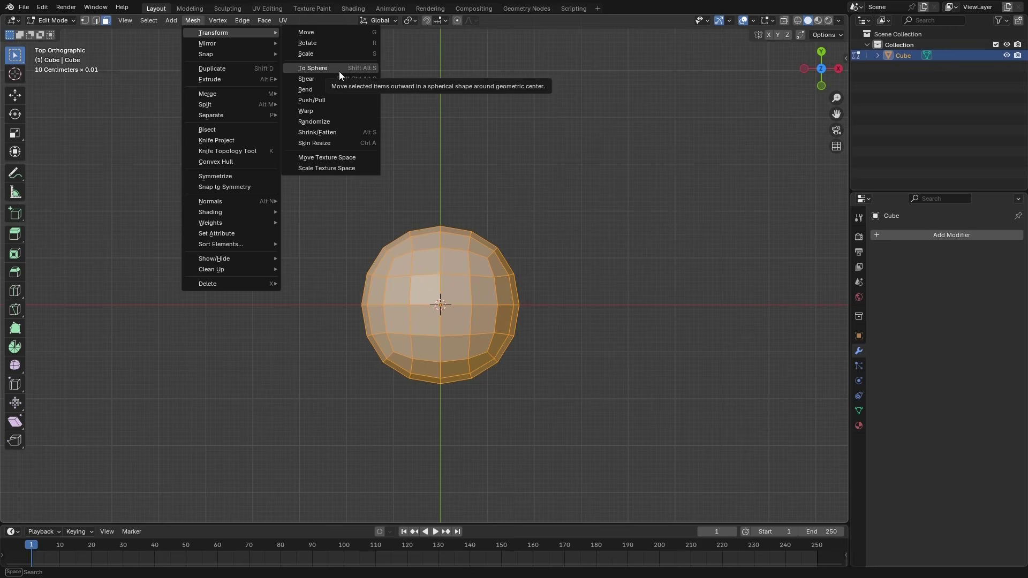
{"action": "left_click", "coordinate": [313, 68]}
{"action": "left_click", "coordinate": [401, 382]}
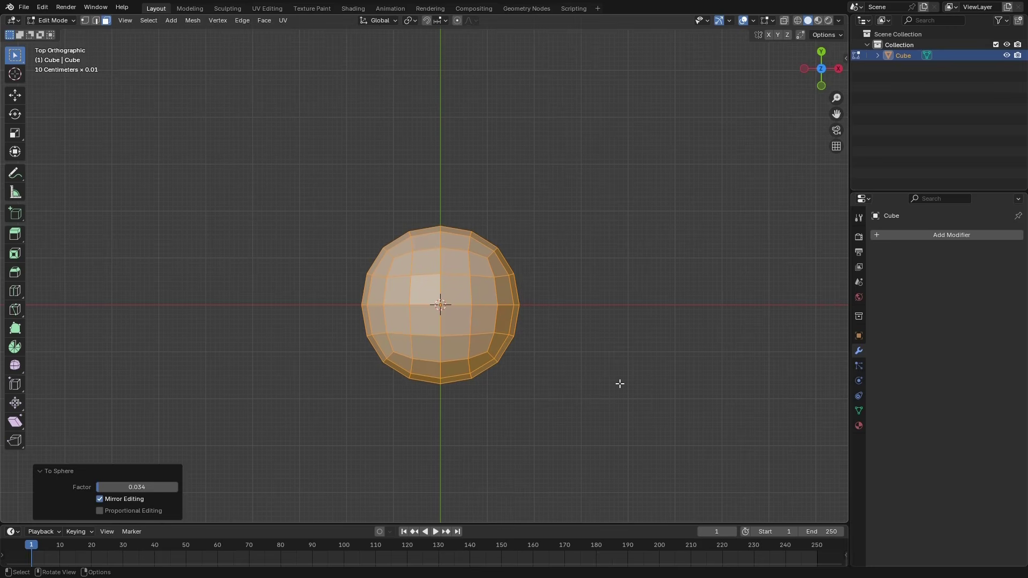
Set the To Sphere factor to 1 and collapse the operation's settings
{"action": "left_click", "coordinate": [101, 486]}
{"action": "type", "text": "0.3"}
{"action": "key", "text": "Return"}
{"action": "left_click_drag", "start_coordinate": [130, 488], "coordinate": [500, 466]}
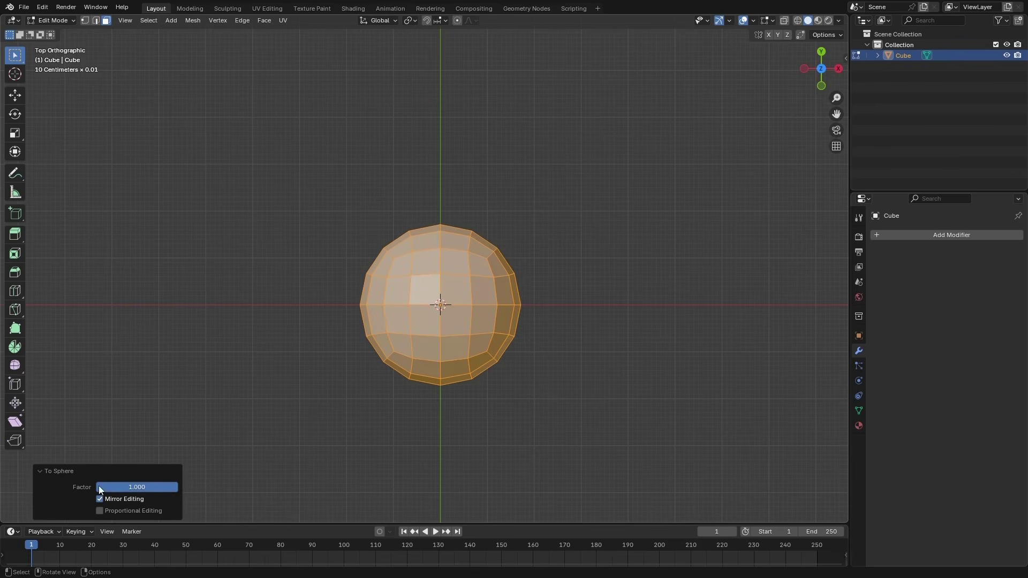
{"action": "left_click", "coordinate": [37, 471]}
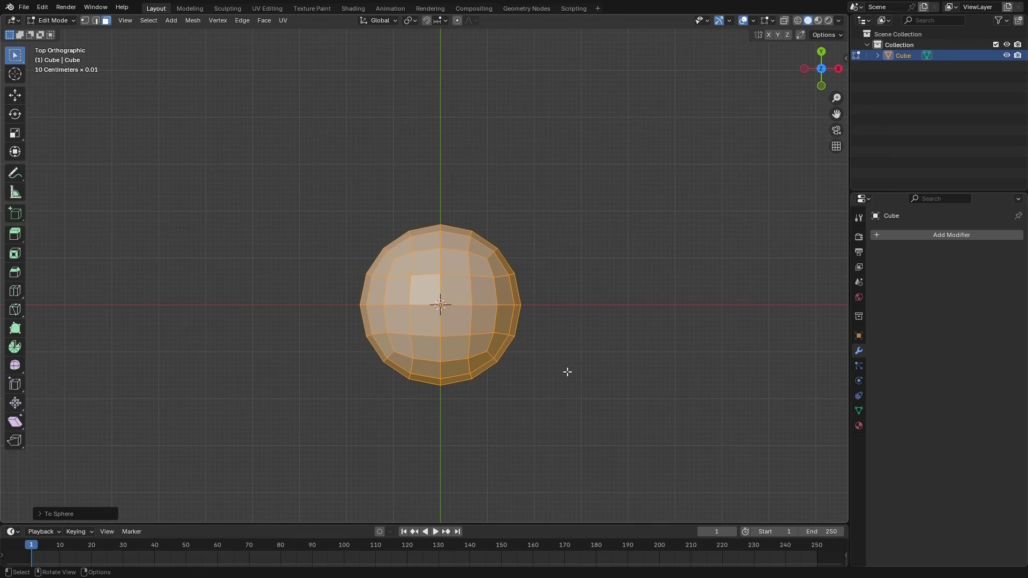
Switch to vertex selection and select the single vertex at the bottom centre of the sphere
{"action": "middle_click_drag", "start_coordinate": [567, 371], "coordinate": [537, 267]}
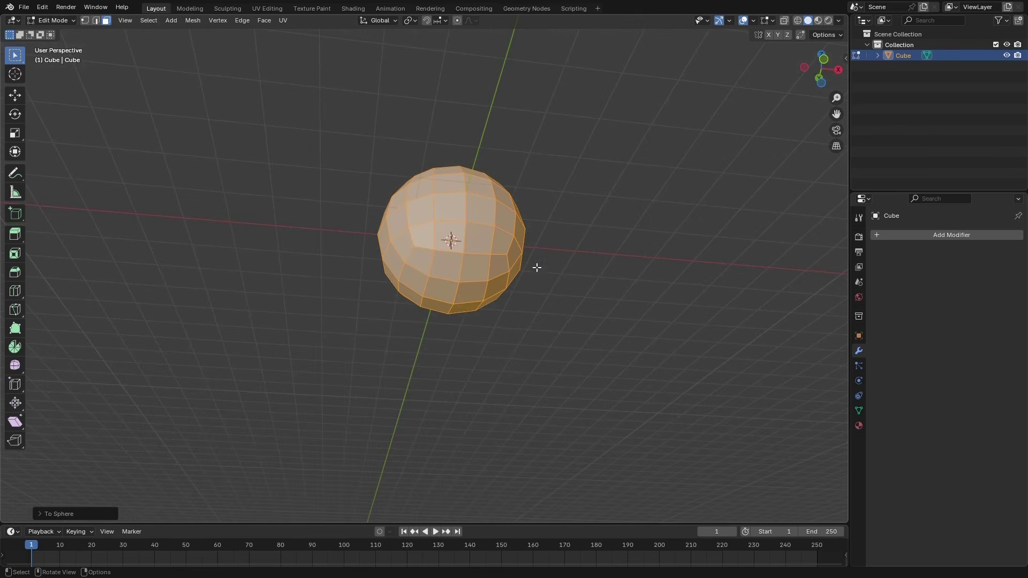
{"action": "left_click", "coordinate": [84, 20]}
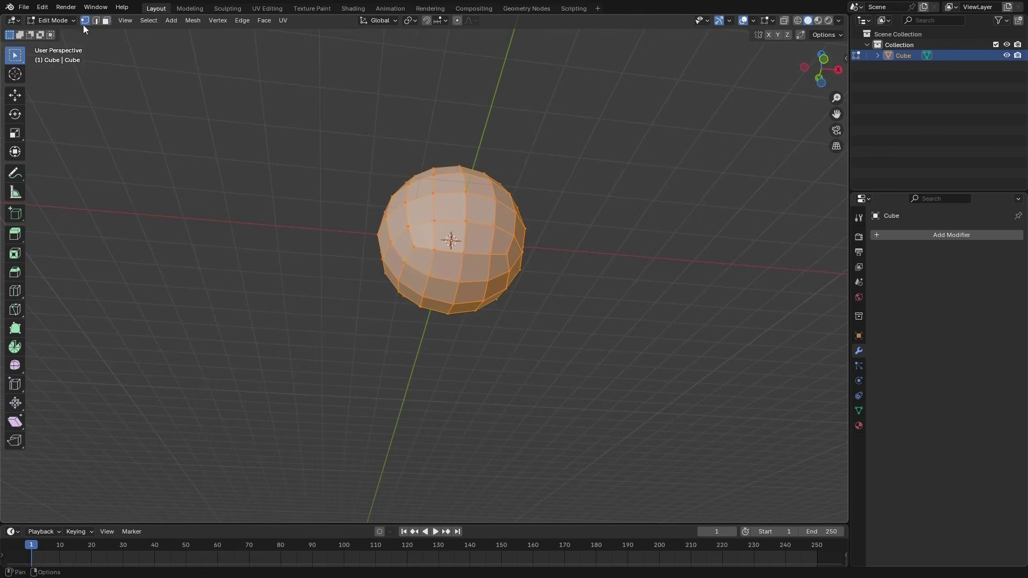
{"action": "middle_click_drag", "start_coordinate": [463, 328], "coordinate": [478, 286]}
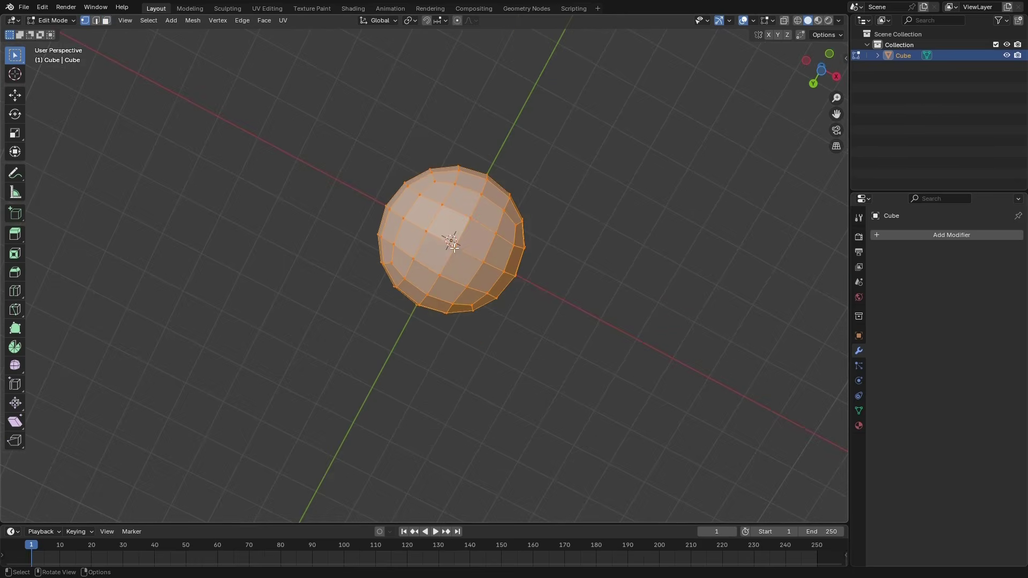
{"action": "left_click", "coordinate": [454, 247]}
{"action": "middle_click_drag", "start_coordinate": [546, 243], "coordinate": [505, 341]}
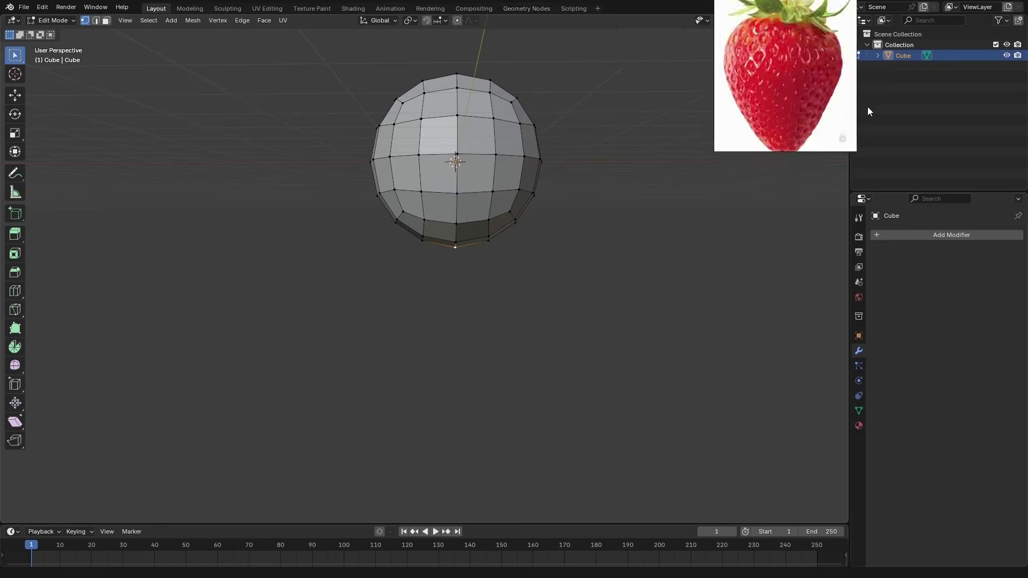
Place the strawberry reference image over the lower corner of the 3D viewport, beside the properties area
{"action": "left_click_drag", "start_coordinate": [809, 62], "coordinate": [799, 430]}
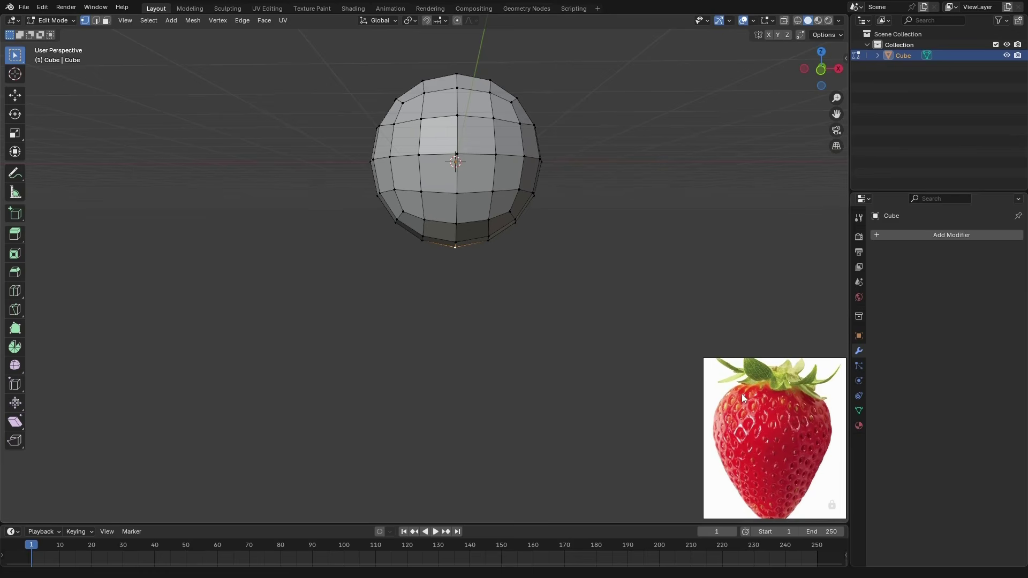
{"action": "scroll", "coordinate": [756, 405], "scroll_direction": "down", "scroll_amount": 1}
{"action": "scroll", "coordinate": [763, 417], "scroll_direction": "up", "scroll_amount": 1}
Turn on proportional editing and move the bottom vertex down about 0.92 cm along Z in front view, with a proportional size of about 2.36 cm
{"action": "middle_click_drag", "start_coordinate": [545, 237], "coordinate": [518, 386]}
{"action": "key", "text": "KP_1"}
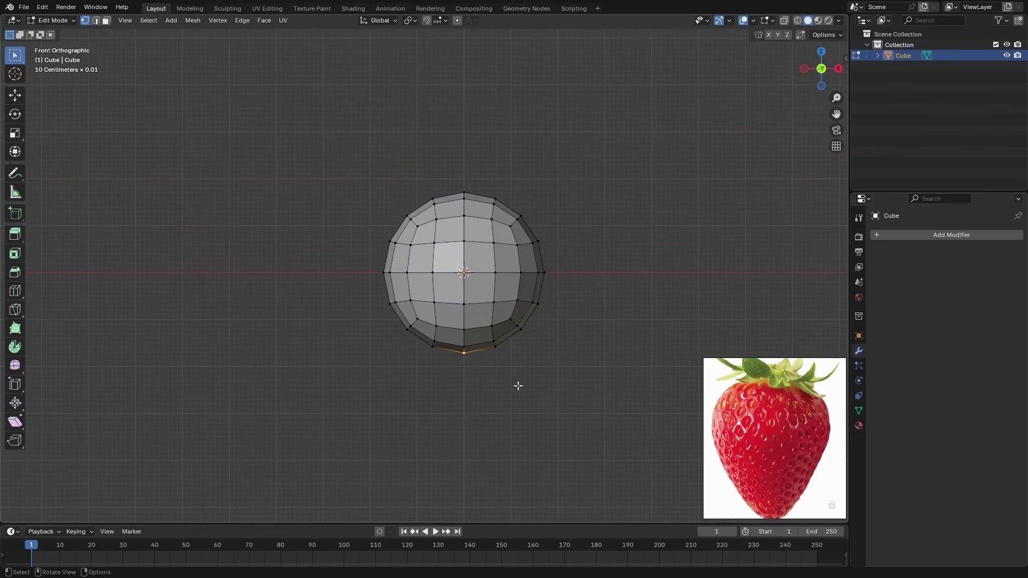
{"action": "left_click", "coordinate": [457, 20]}
{"action": "key", "text": "g"}
{"action": "key", "text": "z"}
{"action": "scroll", "coordinate": [465, 348], "scroll_direction": "down", "scroll_amount": 2}
{"action": "scroll", "coordinate": [465, 343], "scroll_direction": "up", "scroll_amount": 3}
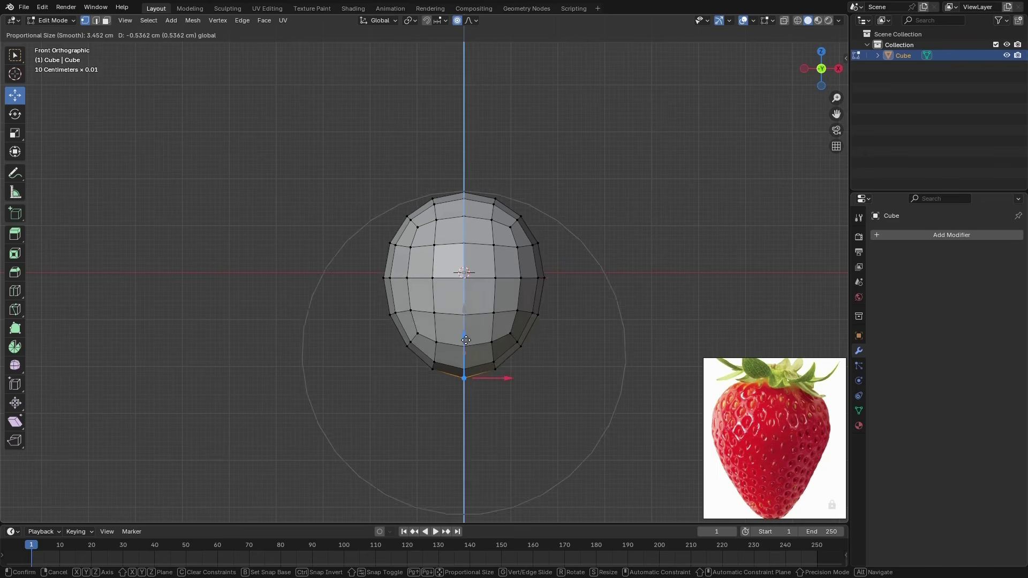
{"action": "scroll", "coordinate": [465, 343], "scroll_direction": "down", "scroll_amount": 3}
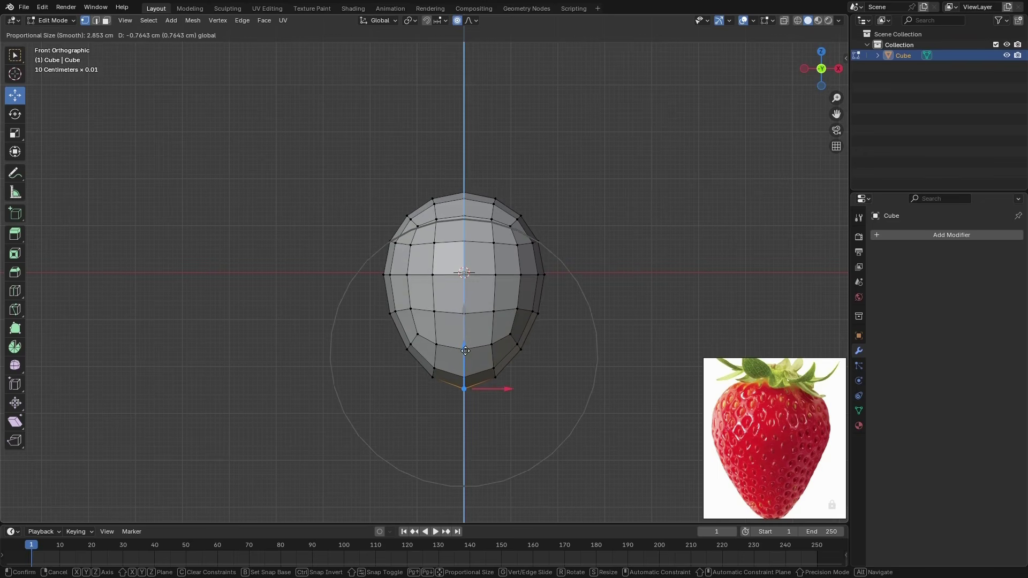
{"action": "scroll", "coordinate": [465, 350], "scroll_direction": "up", "scroll_amount": 2}
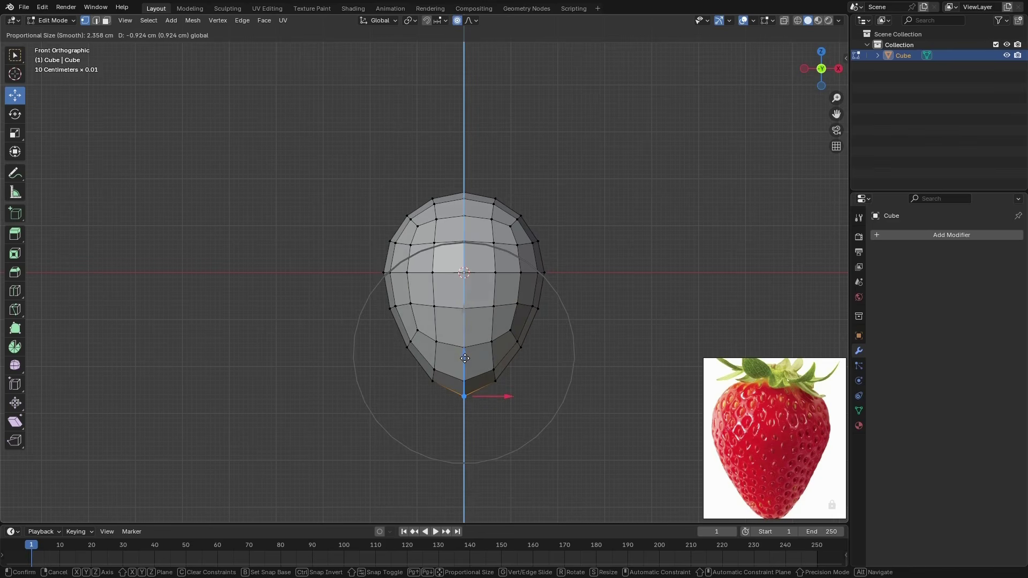
{"action": "left_click", "coordinate": [465, 358]}
Select the top centre vertex and lower it slightly along Z with a smaller proportional radius to flatten the strawberry's top
{"action": "middle_click_drag", "start_coordinate": [440, 377], "coordinate": [484, 370]}
{"action": "left_click", "coordinate": [480, 290]}
{"action": "middle_click_drag", "start_coordinate": [479, 331], "coordinate": [462, 275]}
{"action": "key", "text": "KP_1"}
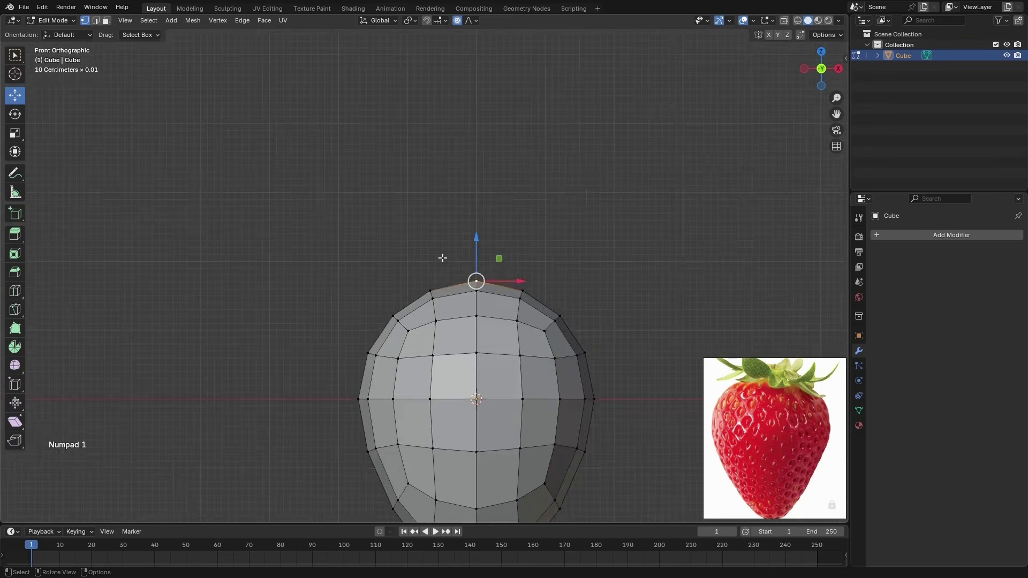
{"action": "scroll", "coordinate": [460, 268], "scroll_direction": "down", "scroll_amount": 3}
{"action": "key", "text": "g"}
{"action": "key", "text": "z"}
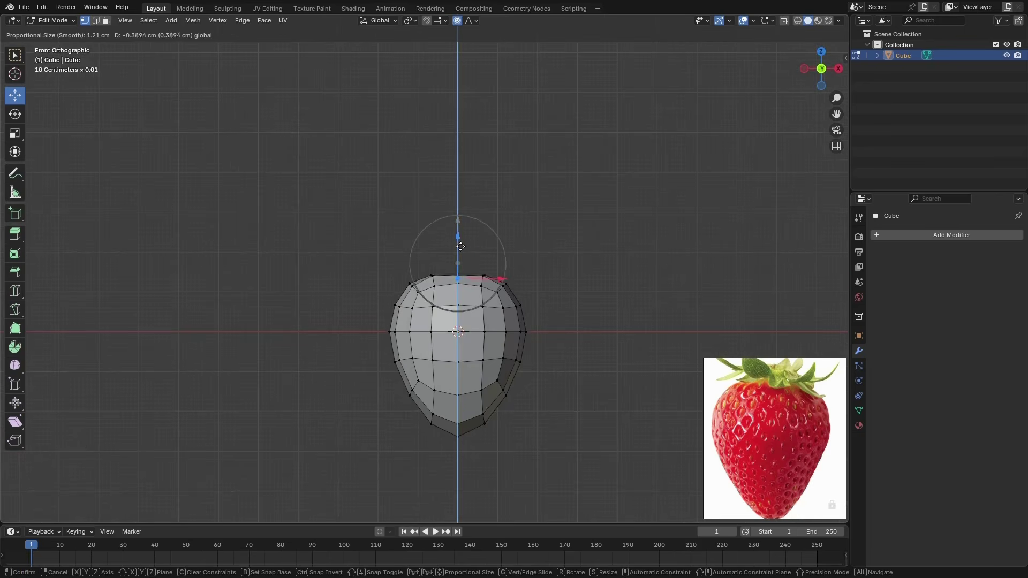
{"action": "scroll", "coordinate": [460, 252], "scroll_direction": "down", "scroll_amount": 2}
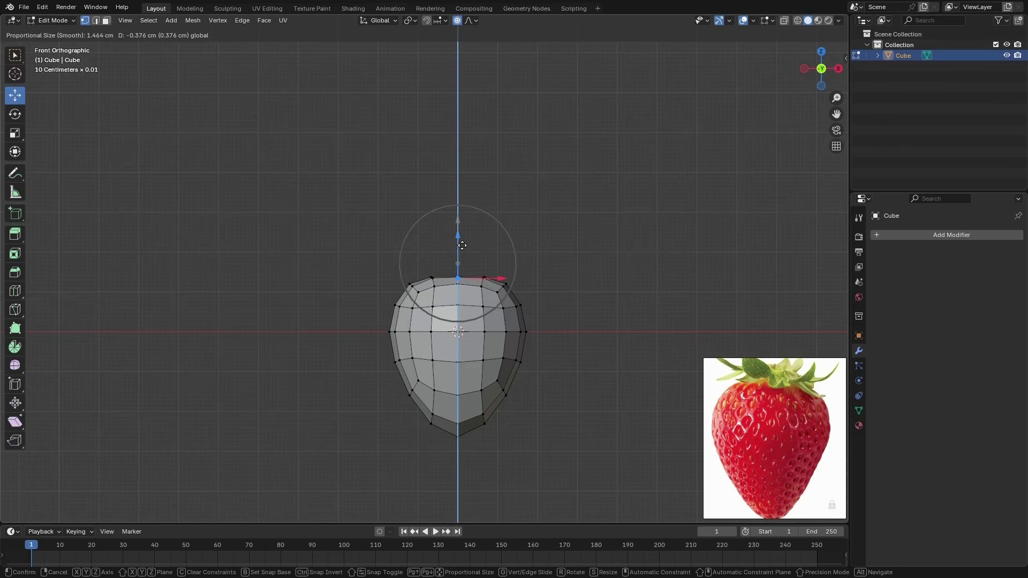
{"action": "left_click", "coordinate": [462, 245]}
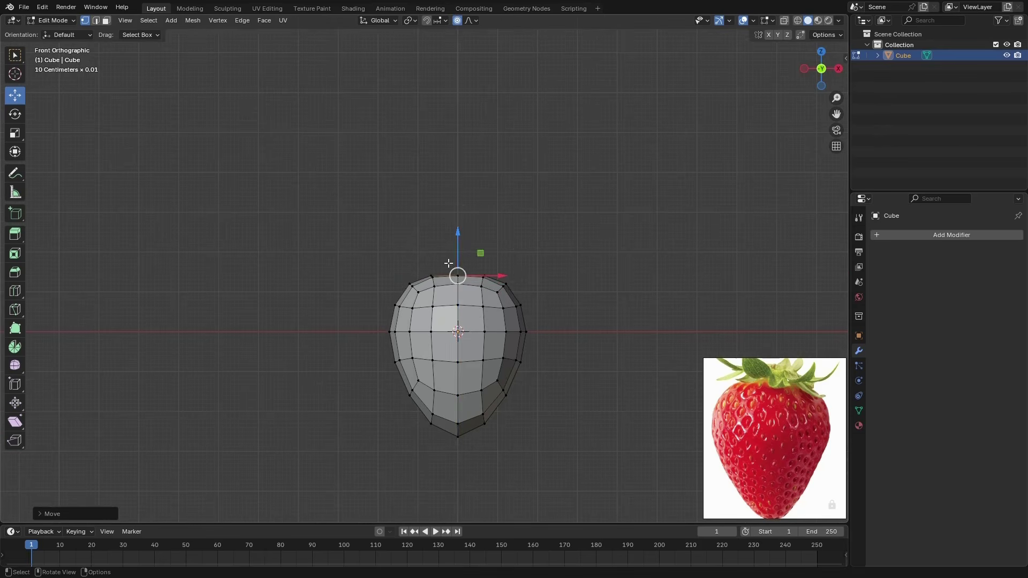
Sink the top centre vertex further along Z with a proportional size of about 0.9 cm to form a dimple for the stem
{"action": "mouse_move", "coordinate": [463, 250]}
{"action": "middle_mouse_down"}
{"action": "mouse_move", "coordinate": [467, 286]}
{"action": "mouse_move", "coordinate": [467, 257]}
{"action": "mouse_move", "coordinate": [592, 248]}
{"action": "mouse_move", "coordinate": [534, 291]}
{"action": "mouse_move", "coordinate": [470, 269]}
{"action": "middle_mouse_up"}
{"action": "scroll", "coordinate": [461, 268], "scroll_direction": "up", "scroll_amount": 2}
{"action": "key", "text": "g"}
{"action": "key", "text": "z"}
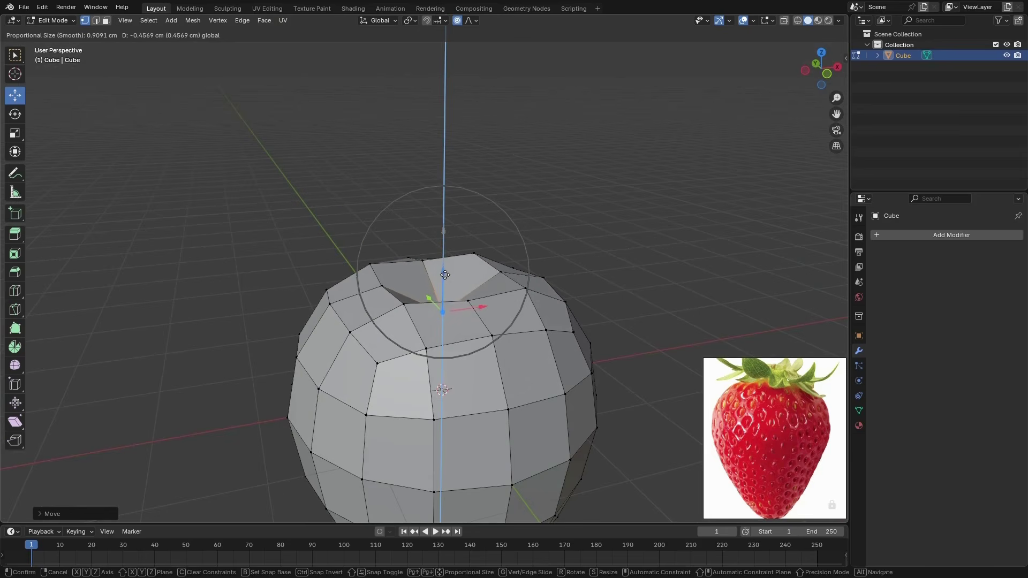
{"action": "left_click", "coordinate": [445, 270]}
Check the strawberry shape from several sides and return to Object Mode in the front view
{"action": "scroll", "coordinate": [391, 337], "scroll_direction": "down", "scroll_amount": 2}
{"action": "middle_click_drag", "start_coordinate": [391, 337], "coordinate": [427, 245]}
{"action": "scroll", "coordinate": [426, 245], "scroll_direction": "down", "scroll_amount": 3}
{"action": "middle_click_drag", "start_coordinate": [425, 299], "coordinate": [424, 356]}
{"action": "scroll", "coordinate": [442, 310], "scroll_direction": "up", "scroll_amount": 4}
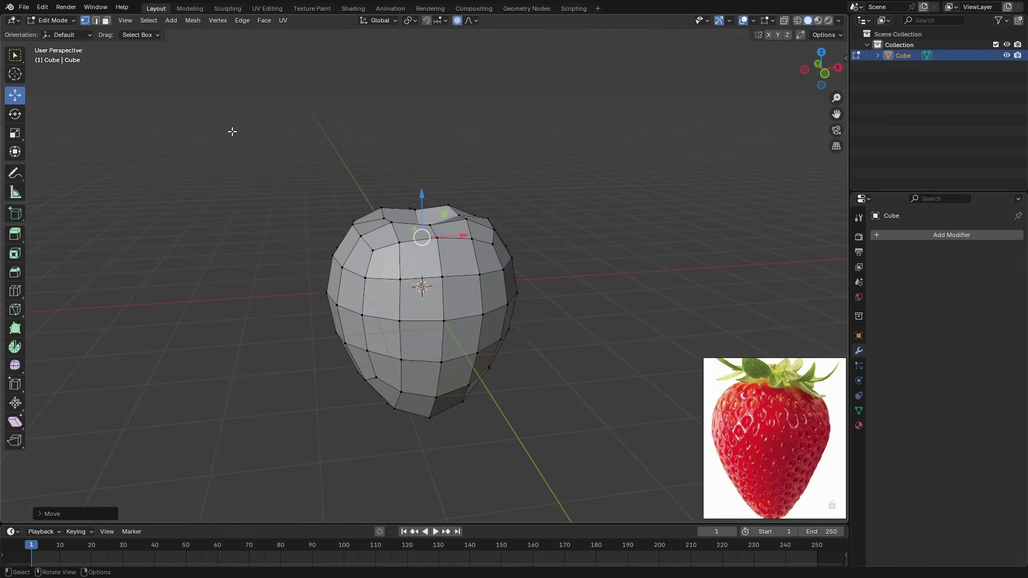
{"action": "key", "text": "Tab"}
{"action": "key", "text": "KP_1"}
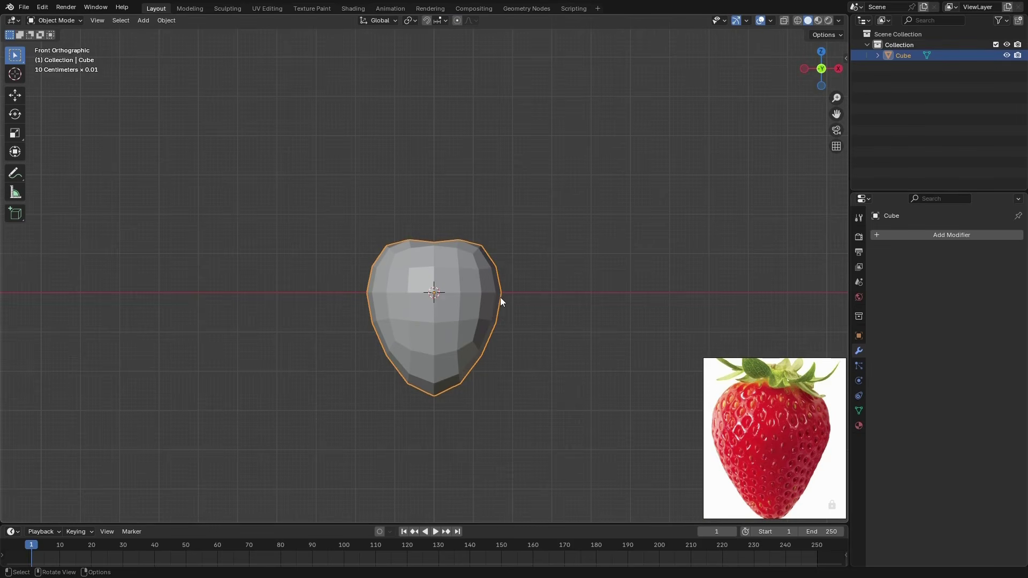
Turn on the wireframe overlay for the strawberry object
{"action": "key", "text": "shift+w"}
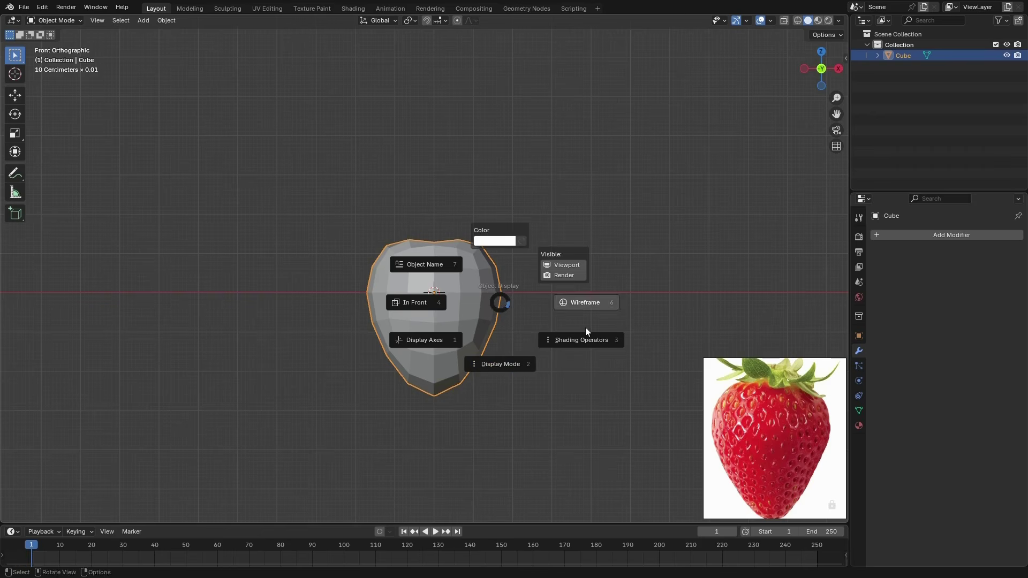
{"action": "left_click", "coordinate": [589, 316]}
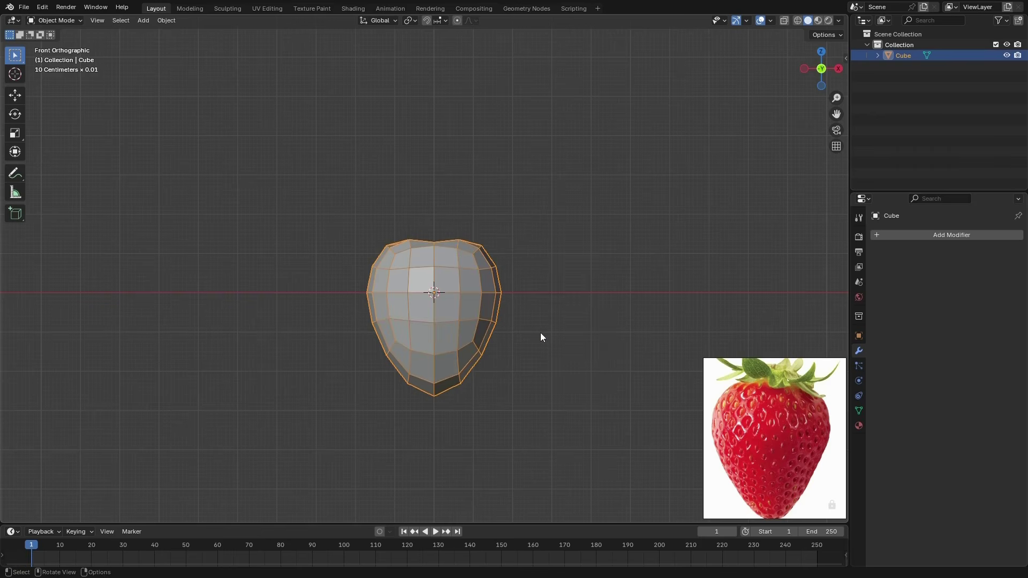
Try a Decimate modifier in Un-Subdivide mode with 1 iteration on the low-poly strawberry and remove it
{"action": "left_click", "coordinate": [874, 236]}
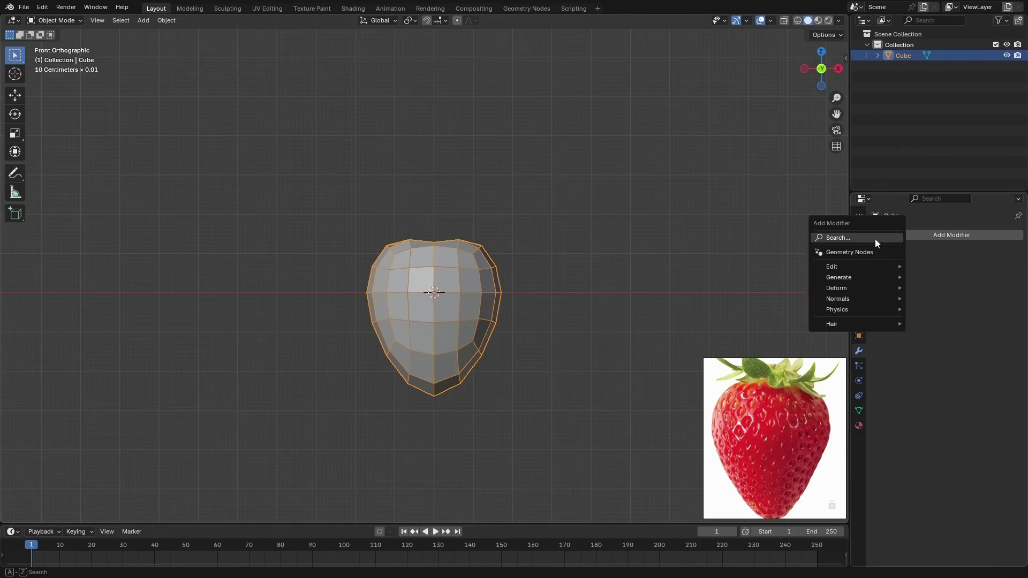
{"action": "mouse_move", "coordinate": [862, 278]}
{"action": "left_click", "coordinate": [941, 321]}
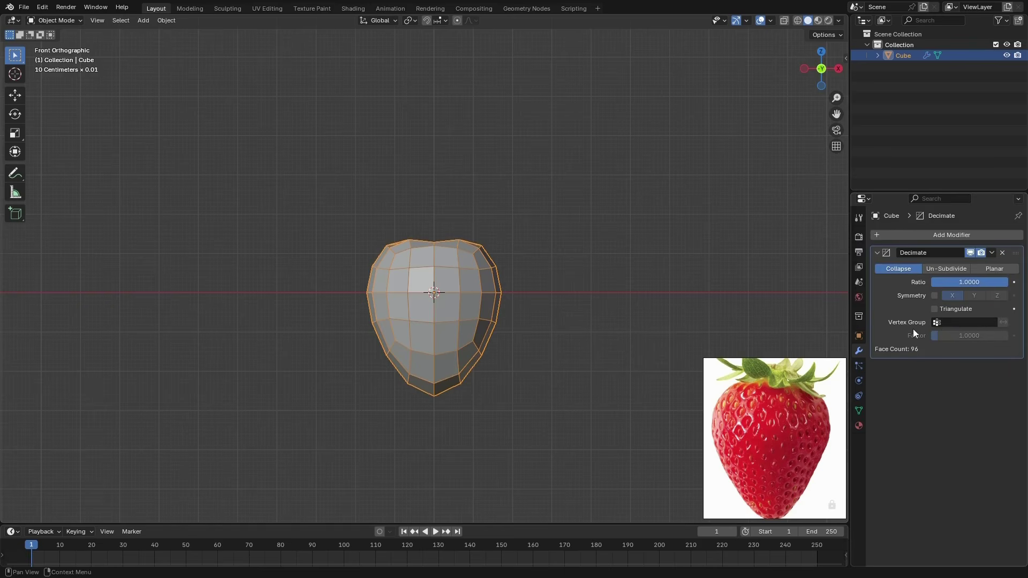
{"action": "left_click", "coordinate": [936, 270]}
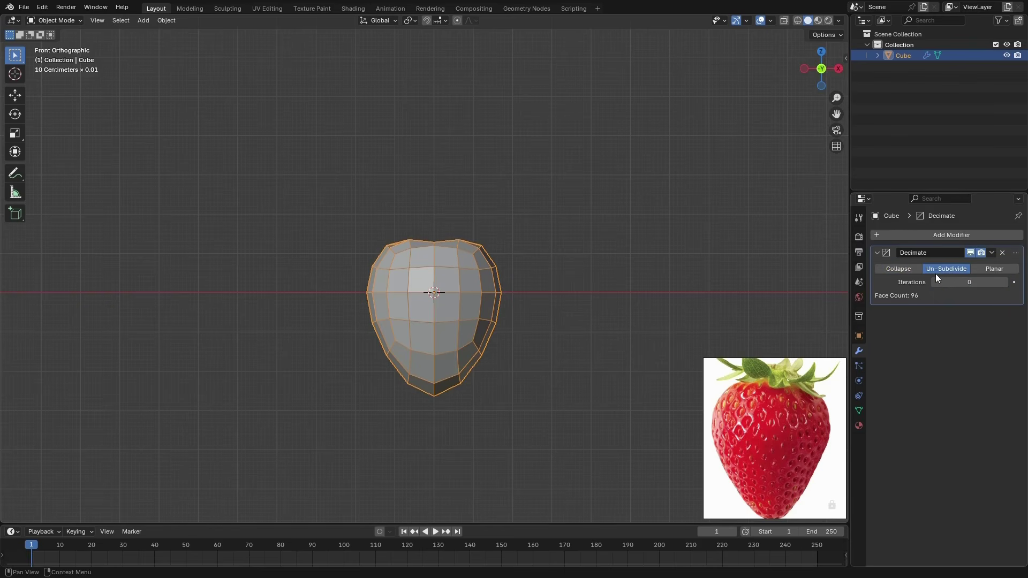
{"action": "left_click", "coordinate": [1004, 282]}
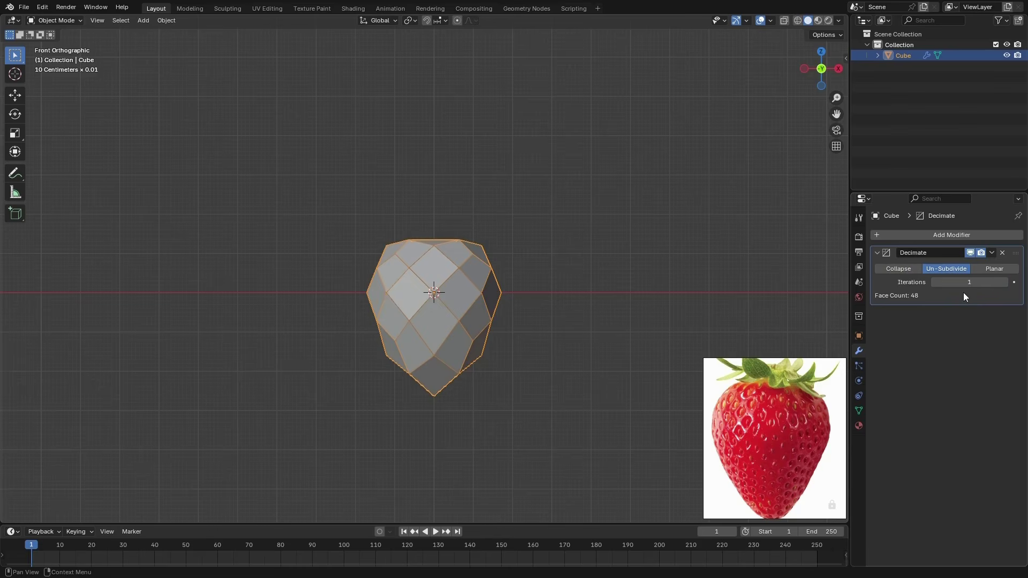
{"action": "left_click", "coordinate": [1002, 253]}
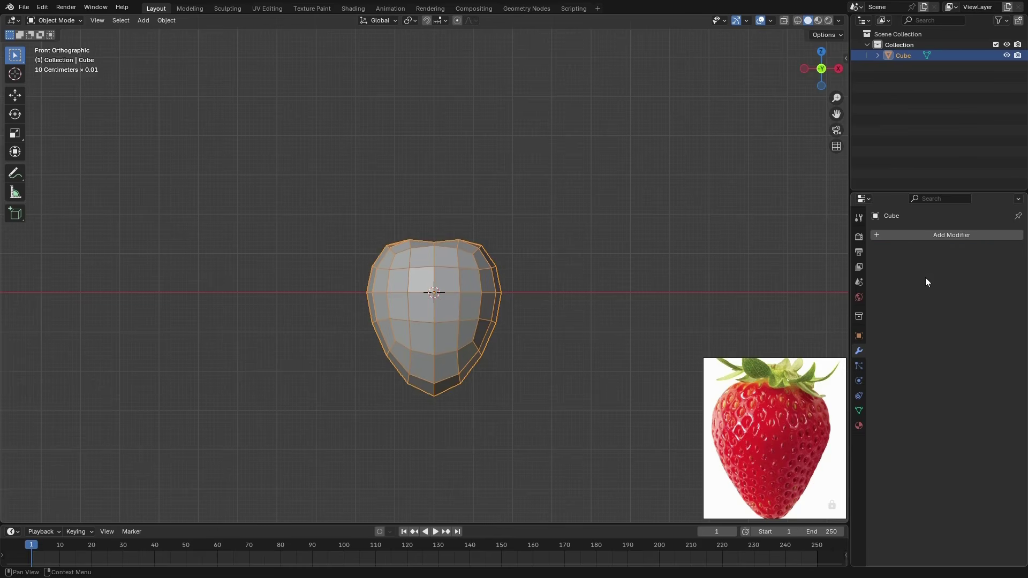
Add a Subdivision Surface modifier with viewport level 1 to the strawberry and apply it
{"action": "left_click", "coordinate": [926, 239]}
{"action": "mouse_move", "coordinate": [904, 240]}
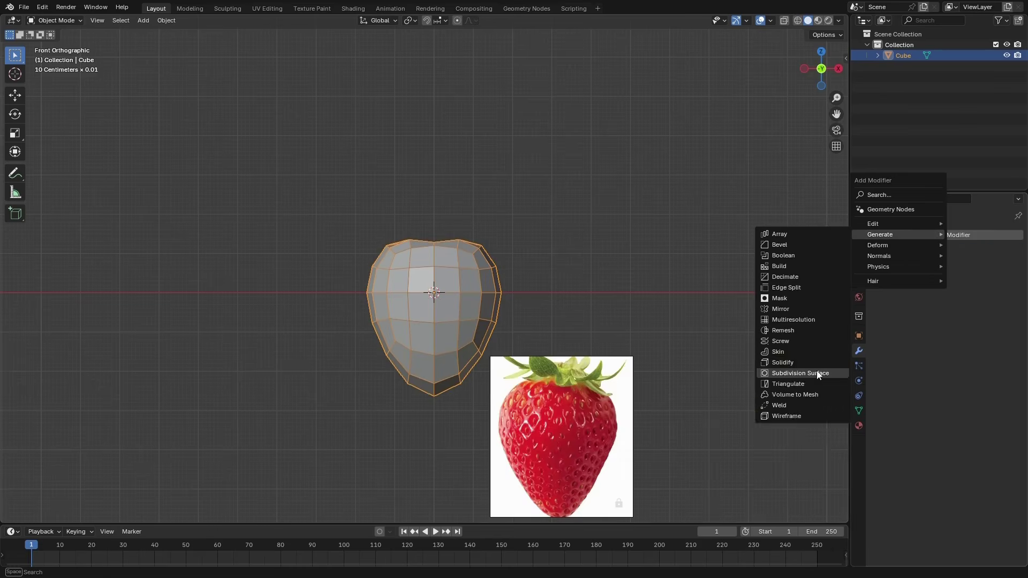
{"action": "left_click", "coordinate": [817, 371]}
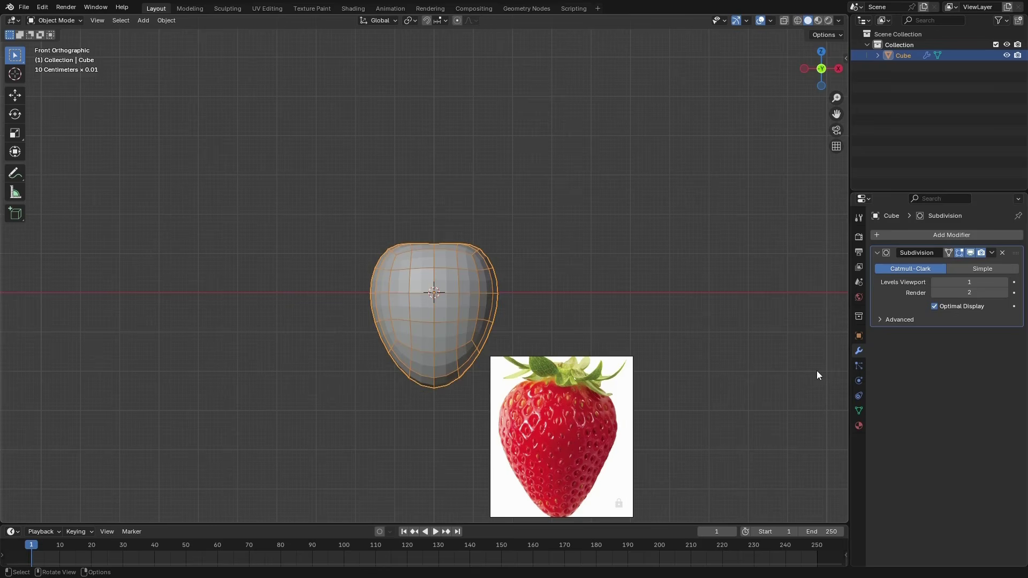
{"action": "left_click", "coordinate": [992, 253]}
{"action": "left_click", "coordinate": [967, 261]}
Add a Decimate modifier in Un-Subdivide mode with 1 iteration and apply it to turn the strawberry's faces into diamonds
{"action": "left_click", "coordinate": [926, 235]}
{"action": "mouse_move", "coordinate": [922, 239]}
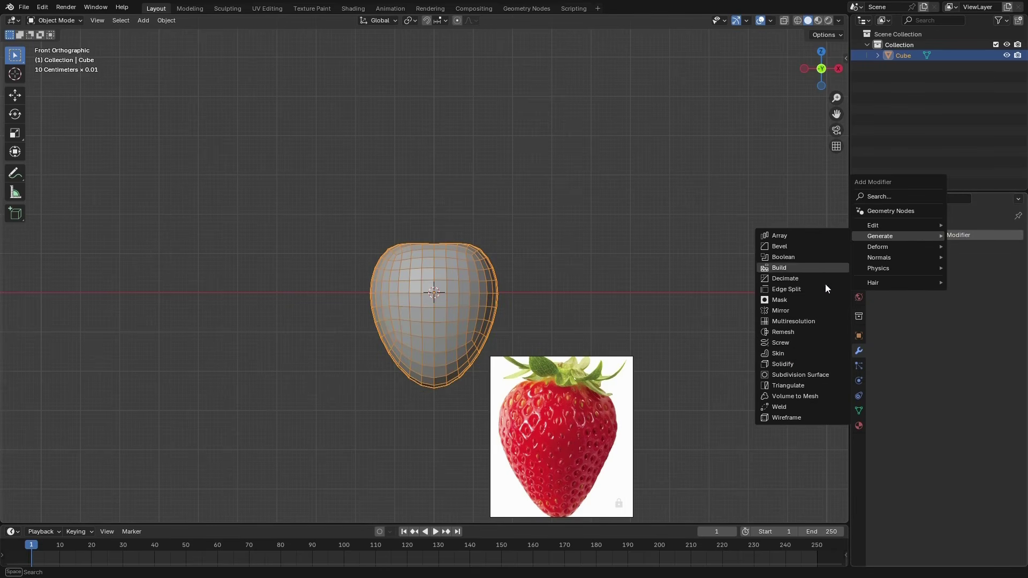
{"action": "left_click", "coordinate": [801, 279]}
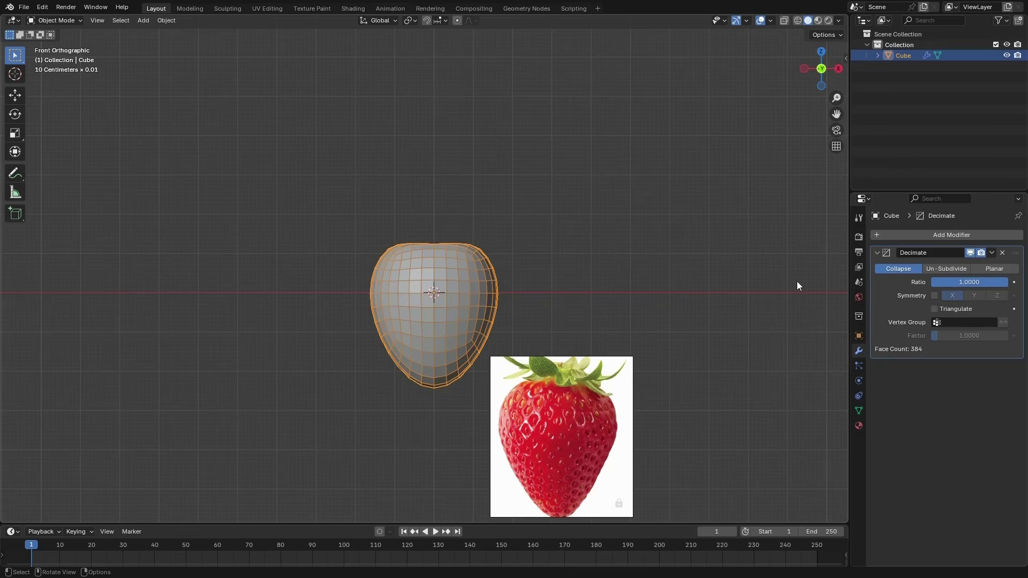
{"action": "left_click", "coordinate": [958, 269]}
{"action": "left_click", "coordinate": [1006, 282]}
{"action": "left_click", "coordinate": [1005, 282]}
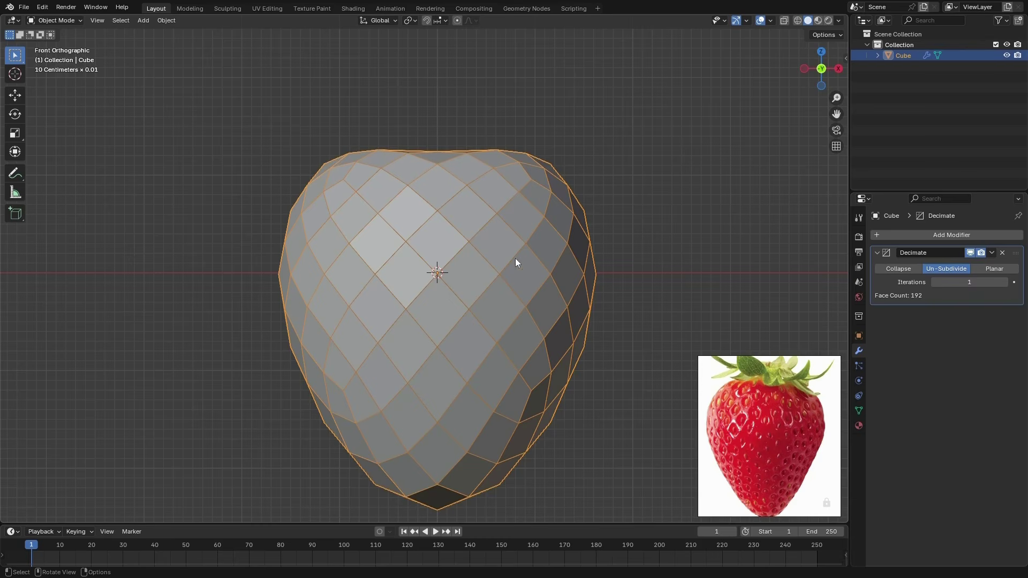
{"action": "scroll", "coordinate": [498, 268], "scroll_direction": "down", "scroll_amount": 2}
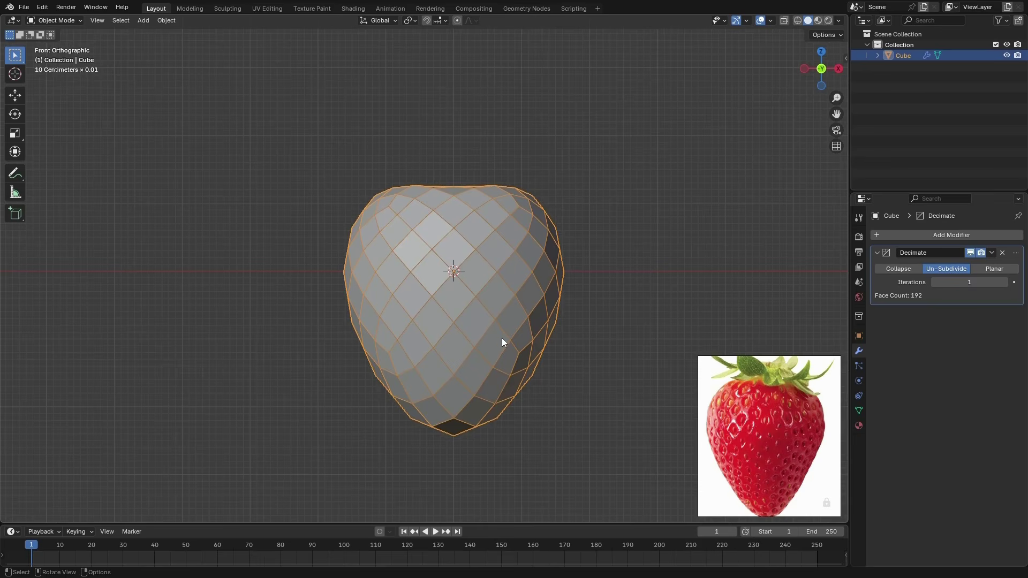
{"action": "key", "text": "ctrl+Tab"}
{"action": "key", "text": "ctrl+Tab"}
{"action": "left_click", "coordinate": [991, 253]}
{"action": "left_click", "coordinate": [958, 263]}
Select all faces of the strawberry in Edit Mode and deselect the ones on its top where the stem sits
{"action": "key", "text": "Tab"}
{"action": "middle_click_drag", "start_coordinate": [813, 320], "coordinate": [543, 328]}
{"action": "key", "text": "a"}
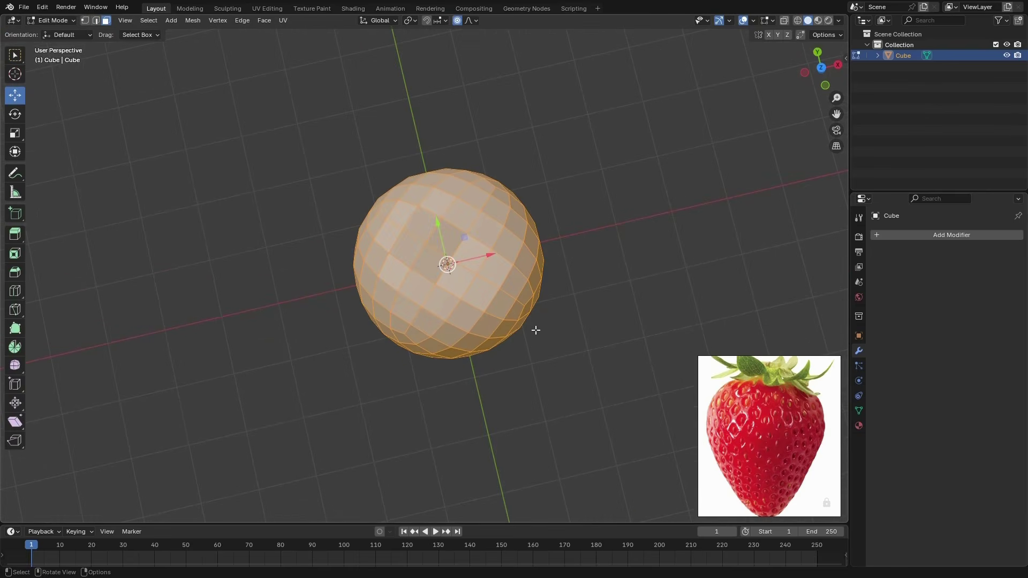
{"action": "key", "text": "KP_7"}
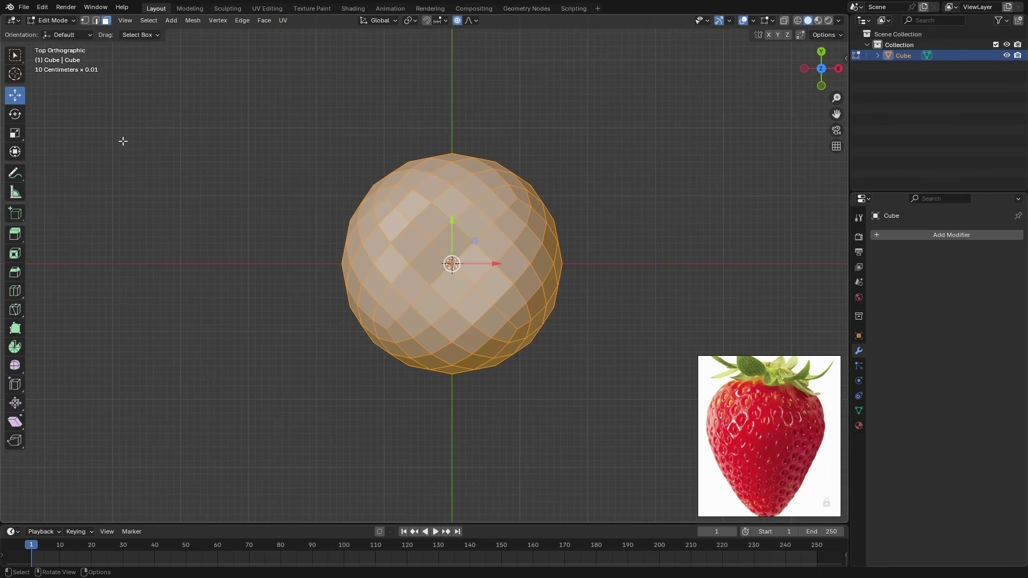
{"action": "left_click_drag", "start_coordinate": [15, 55], "coordinate": [85, 101]}
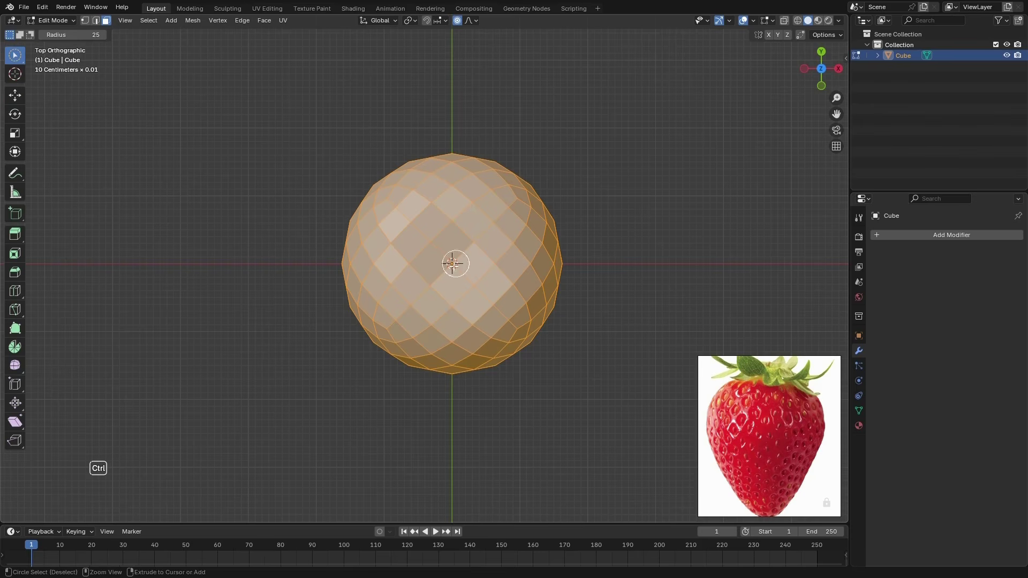
{"action": "mouse_move", "coordinate": [452, 259]}
{"action": "left_mouse_down", "text": "ctrl"}
{"action": "mouse_move", "coordinate": [467, 260]}
{"action": "mouse_move", "coordinate": [411, 252]}
{"action": "left_mouse_up", "text": "ctrl"}
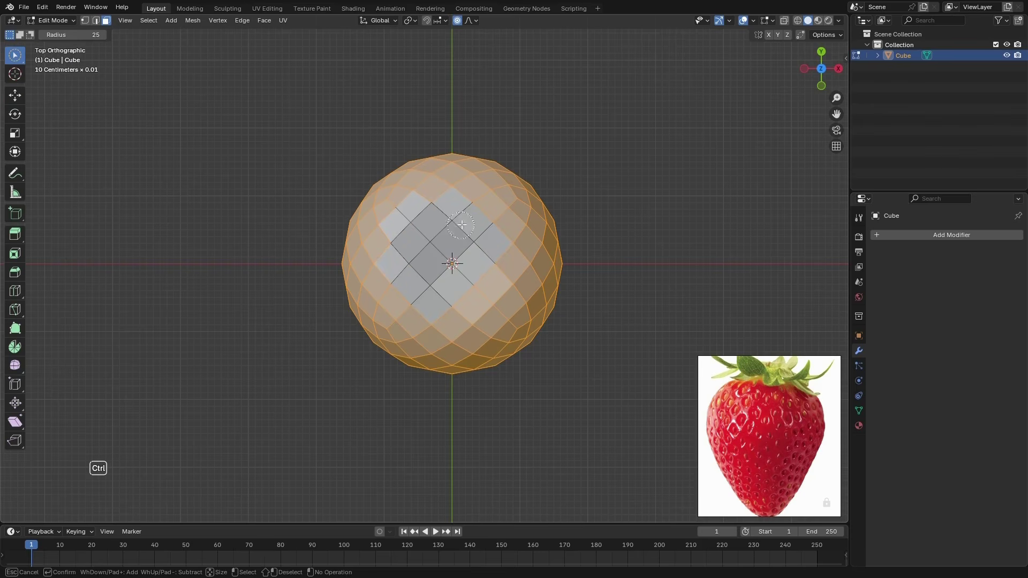
{"action": "mouse_move", "coordinate": [461, 224]}
{"action": "left_mouse_down", "text": "ctrl"}
{"action": "mouse_move", "coordinate": [503, 261]}
{"action": "mouse_move", "coordinate": [461, 289]}
{"action": "mouse_move", "coordinate": [504, 262]}
{"action": "left_mouse_up", "text": "ctrl"}
{"action": "mouse_move", "coordinate": [520, 348]}
{"action": "middle_mouse_down"}
{"action": "mouse_move", "coordinate": [576, 347]}
{"action": "mouse_move", "coordinate": [527, 370]}
{"action": "middle_mouse_up"}
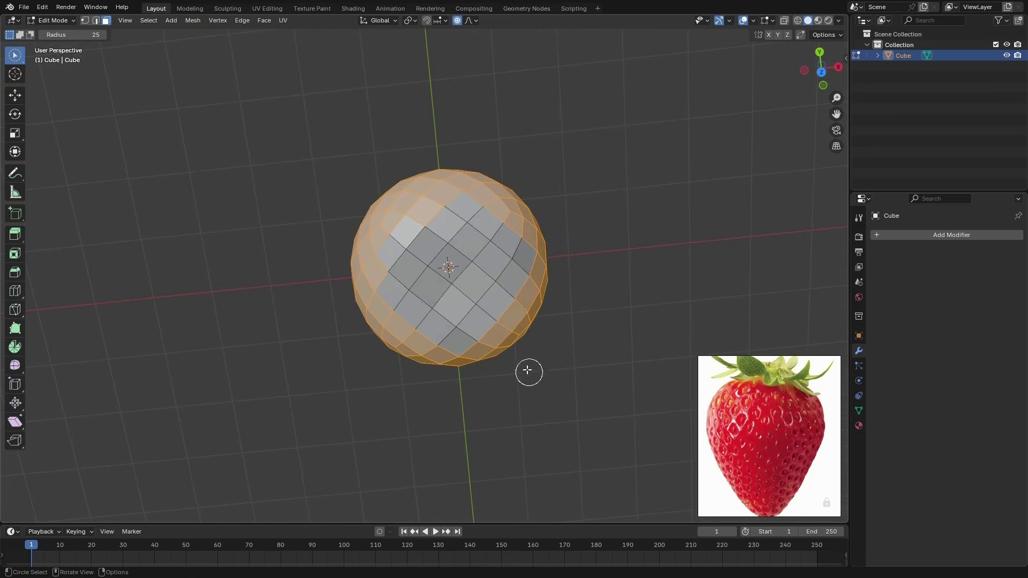
{"action": "middle_click_drag", "start_coordinate": [436, 294], "coordinate": [557, 344]}
Inset each selected diamond face individually by a thin margin and set the transform pivot point to Individual Origins
{"action": "key", "text": "KP_1"}
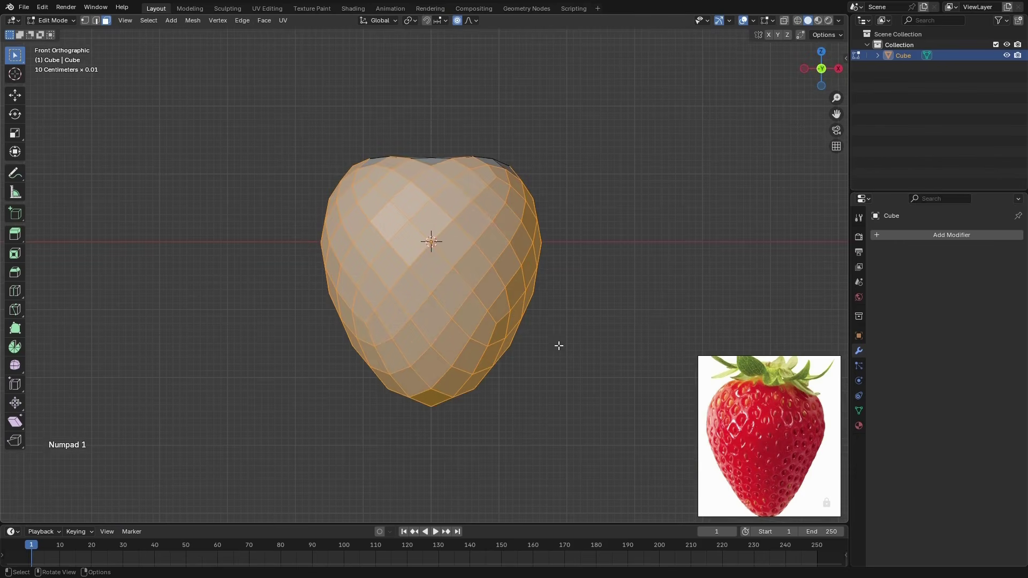
{"action": "scroll", "coordinate": [462, 291], "scroll_direction": "up", "scroll_amount": 1}
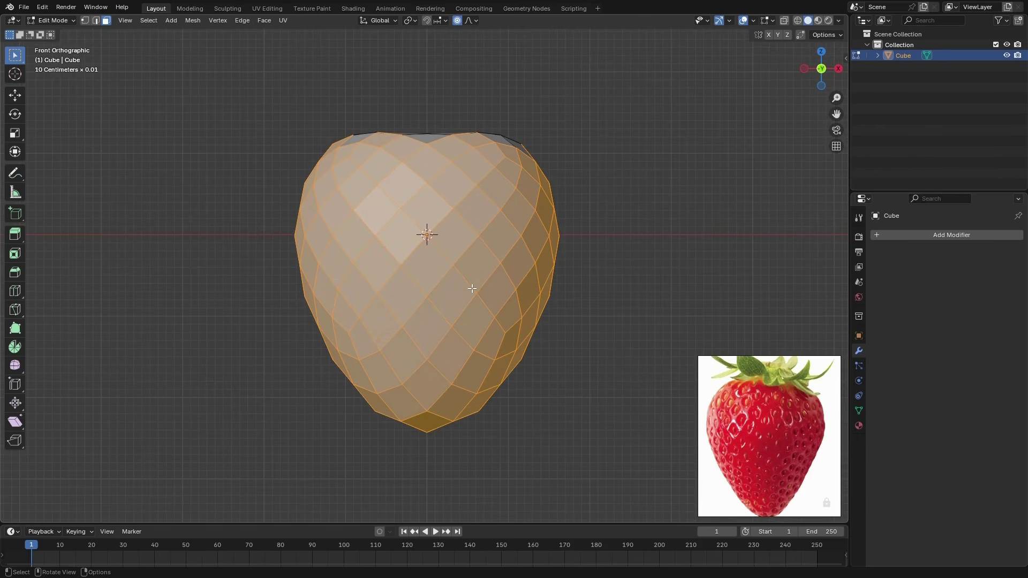
{"action": "key", "text": "i"}
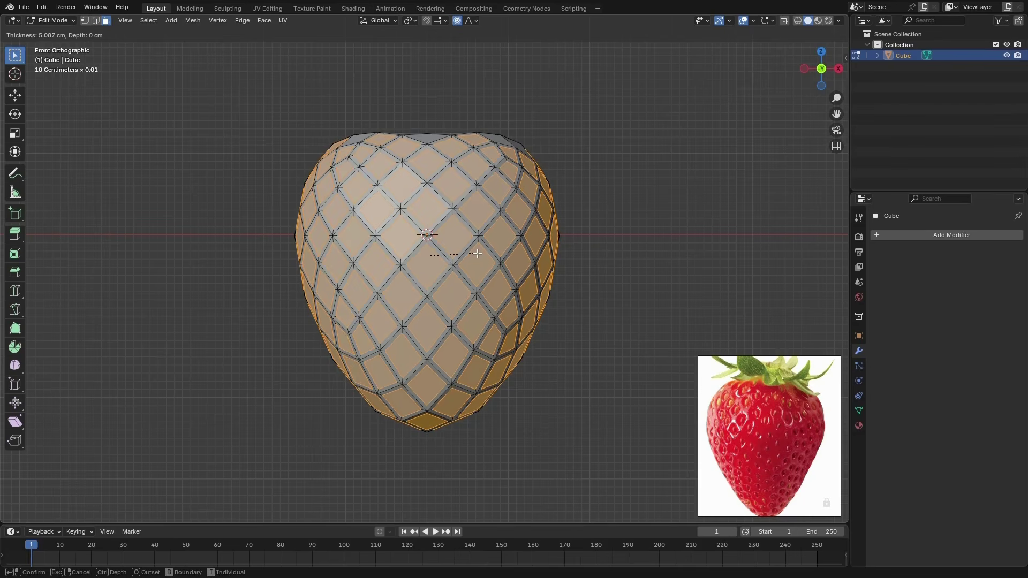
{"action": "left_click", "coordinate": [455, 264]}
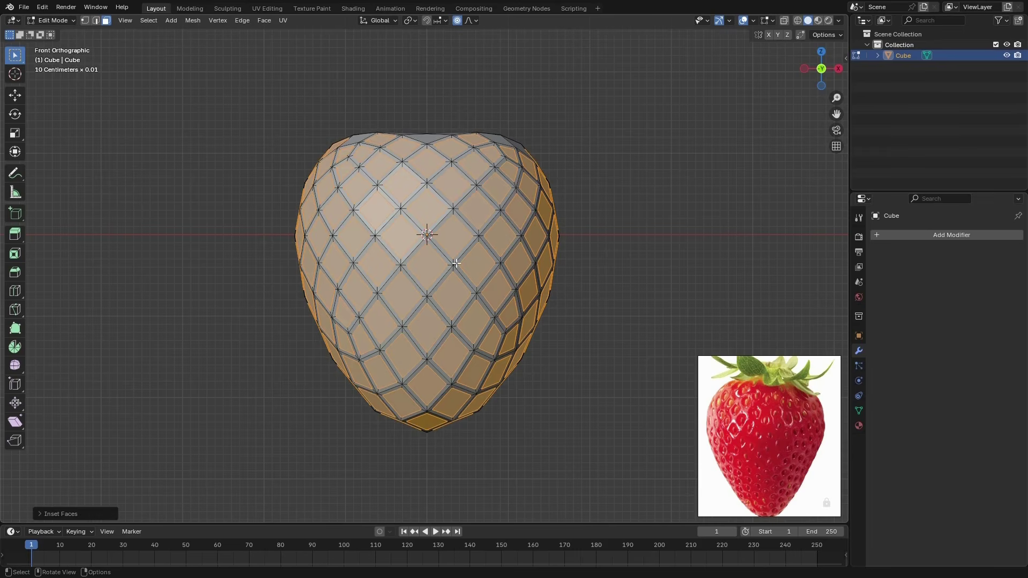
{"action": "left_click", "coordinate": [410, 21]}
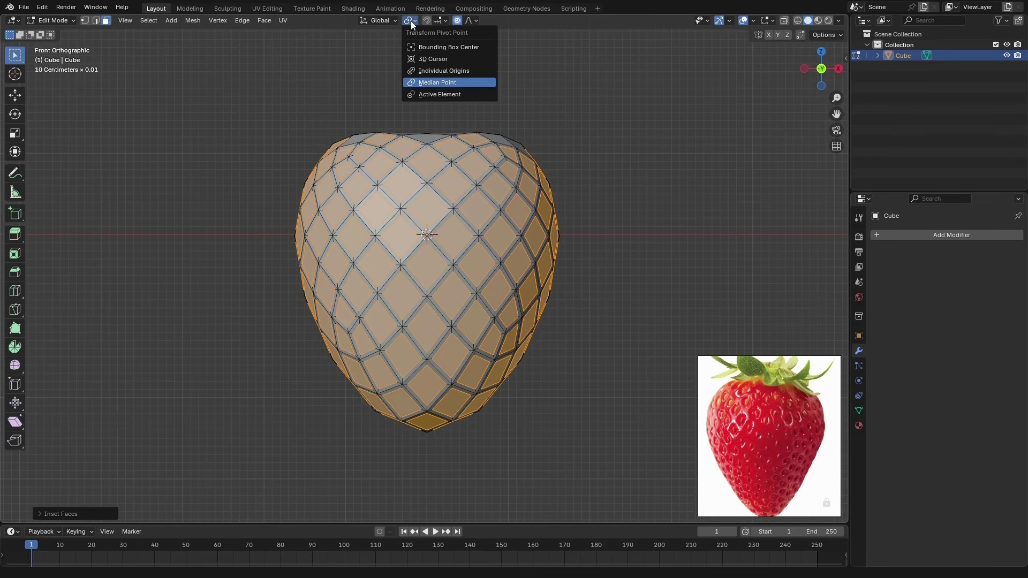
{"action": "left_click", "coordinate": [441, 72]}
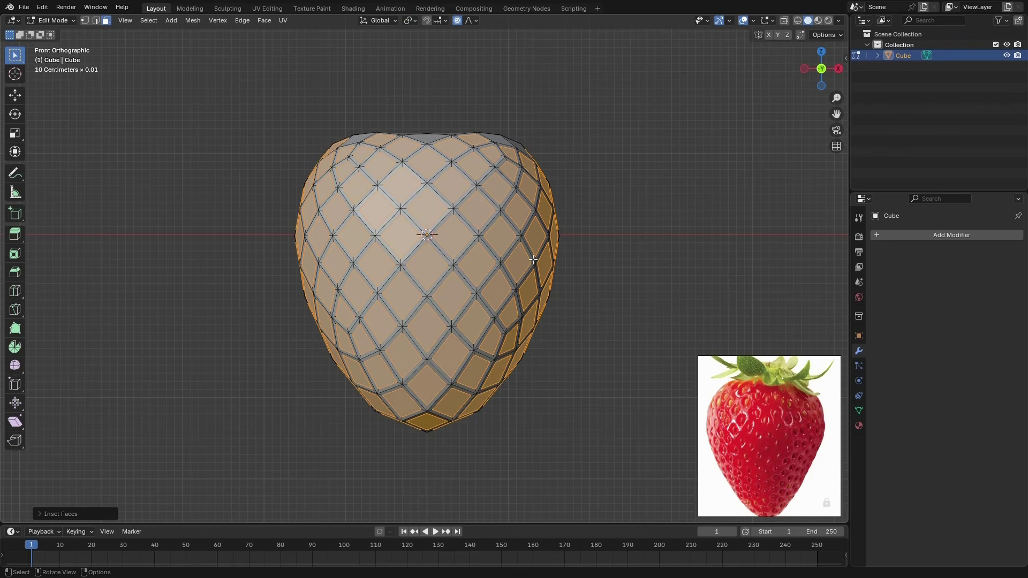
Extrude the inset faces about 0.1 cm inward along their normals to form the seed pits
{"action": "middle_click_drag", "start_coordinate": [533, 260], "coordinate": [555, 292]}
{"action": "scroll", "coordinate": [515, 253], "scroll_direction": "up", "scroll_amount": 3}
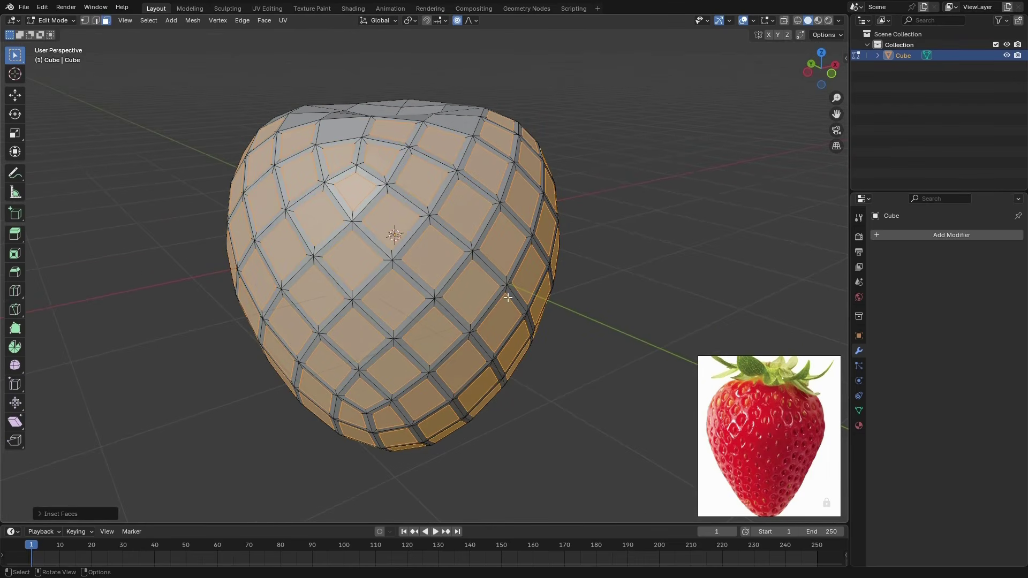
{"action": "key", "text": "alt"}
{"action": "key", "text": "alt+e"}
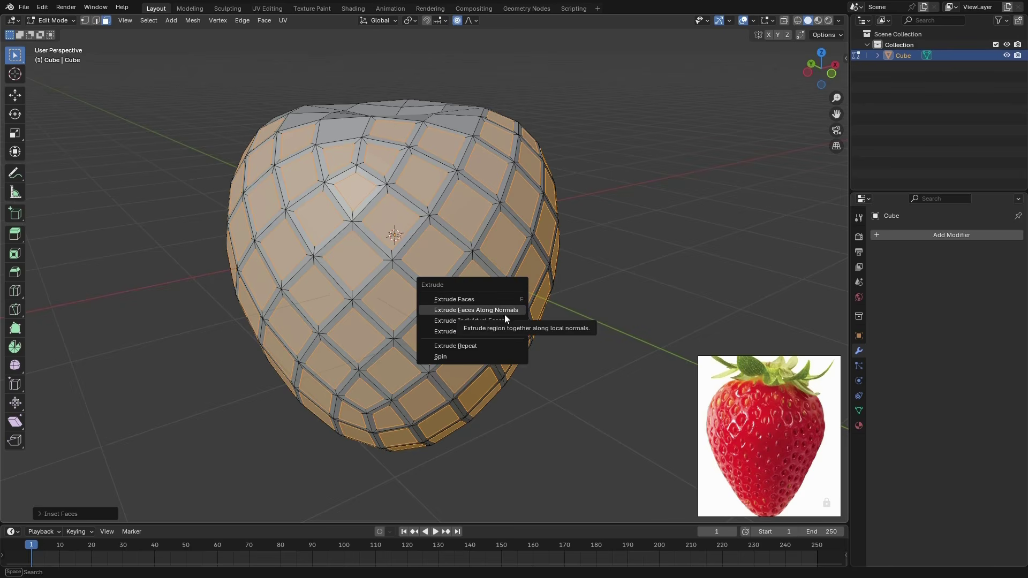
{"action": "left_click", "coordinate": [506, 310]}
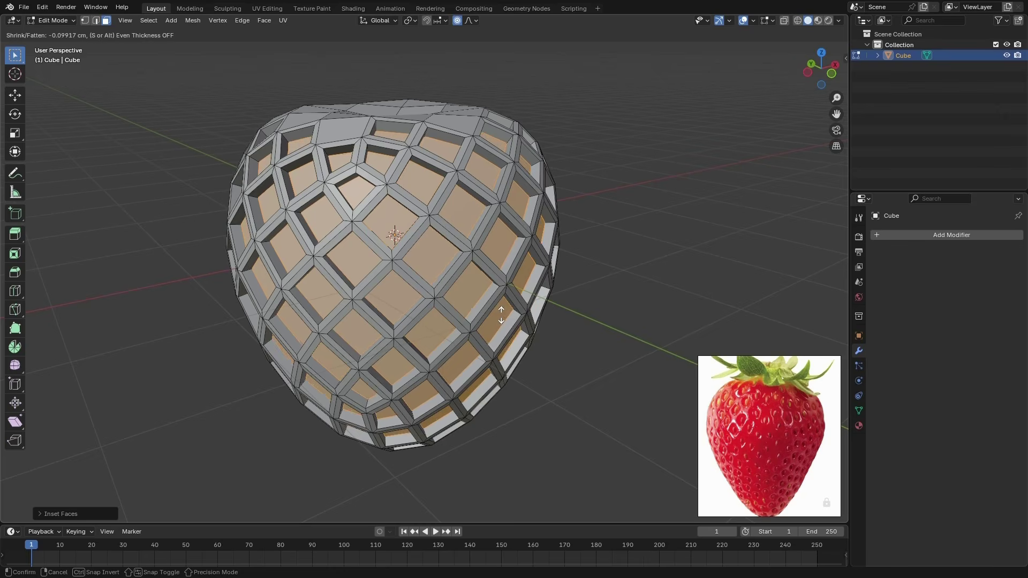
{"action": "left_click", "coordinate": [501, 316]}
Turn off proportional editing and scale the pit floor faces to about 0.39 around their individual origins
{"action": "middle_click_drag", "start_coordinate": [501, 316], "coordinate": [438, 280]}
{"action": "left_click", "coordinate": [410, 20]}
{"action": "left_click", "coordinate": [428, 70]}
{"action": "middle_click_drag", "start_coordinate": [431, 99], "coordinate": [429, 107]}
{"action": "left_click", "coordinate": [457, 21]}
{"action": "mouse_move", "coordinate": [493, 295]}
{"action": "middle_mouse_down"}
{"action": "mouse_move", "coordinate": [498, 337]}
{"action": "mouse_move", "coordinate": [510, 303]}
{"action": "middle_mouse_up"}
{"action": "key", "text": "s"}
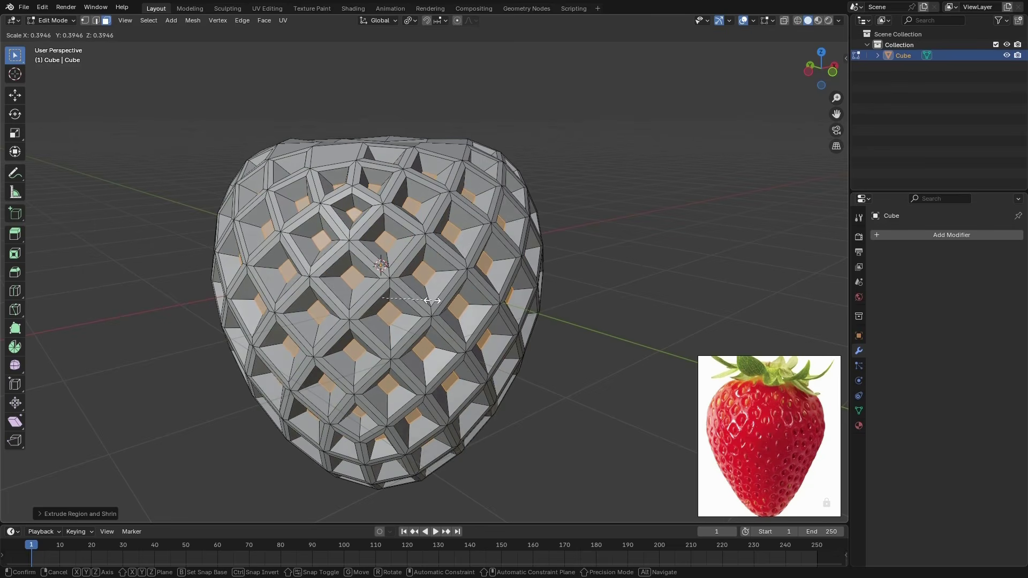
{"action": "left_click", "coordinate": [429, 300]}
{"action": "middle_click_drag", "start_coordinate": [429, 301], "coordinate": [501, 365]}
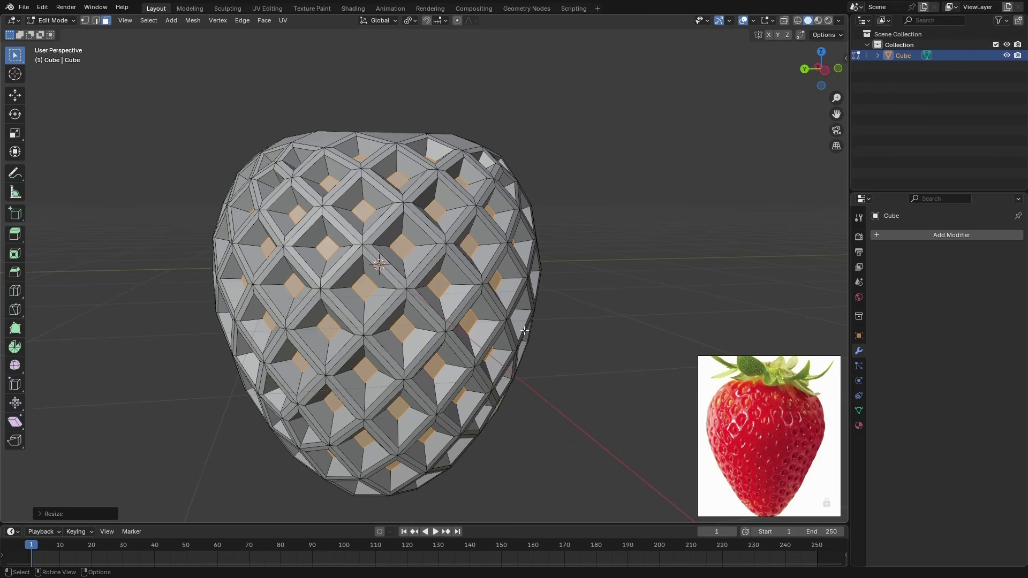
Poke the selected pit floor faces to add a vertex at the centre of each
{"action": "middle_click_drag", "start_coordinate": [525, 331], "coordinate": [464, 346], "text": "shift"}
{"action": "left_click", "coordinate": [264, 20]}
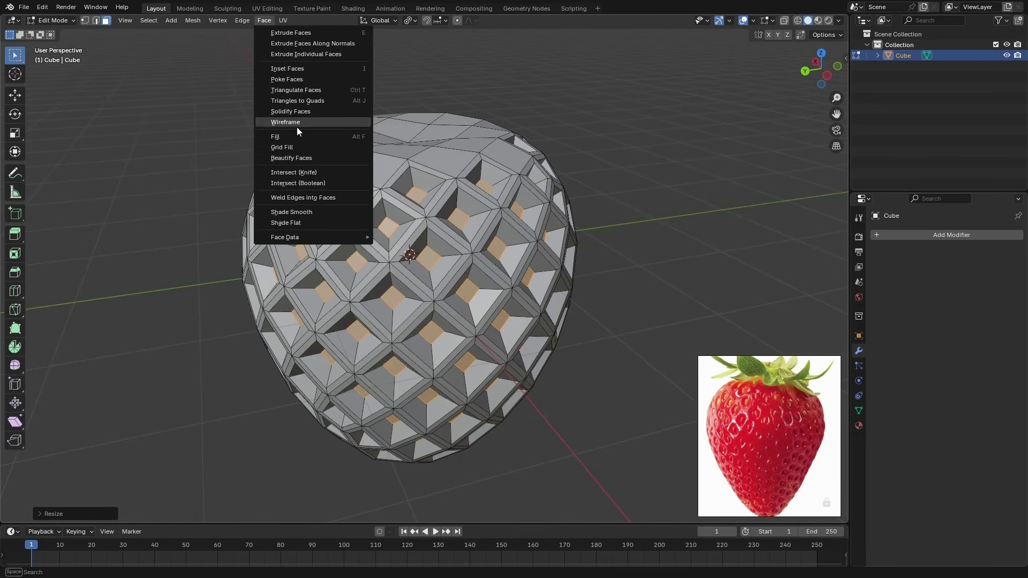
{"action": "right_click", "coordinate": [468, 295]}
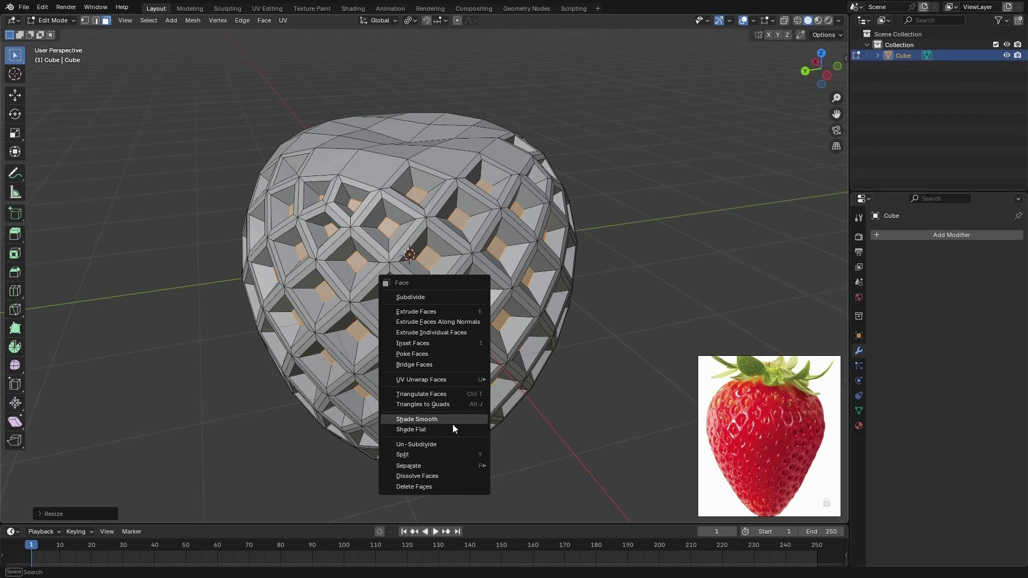
{"action": "left_click", "coordinate": [431, 353]}
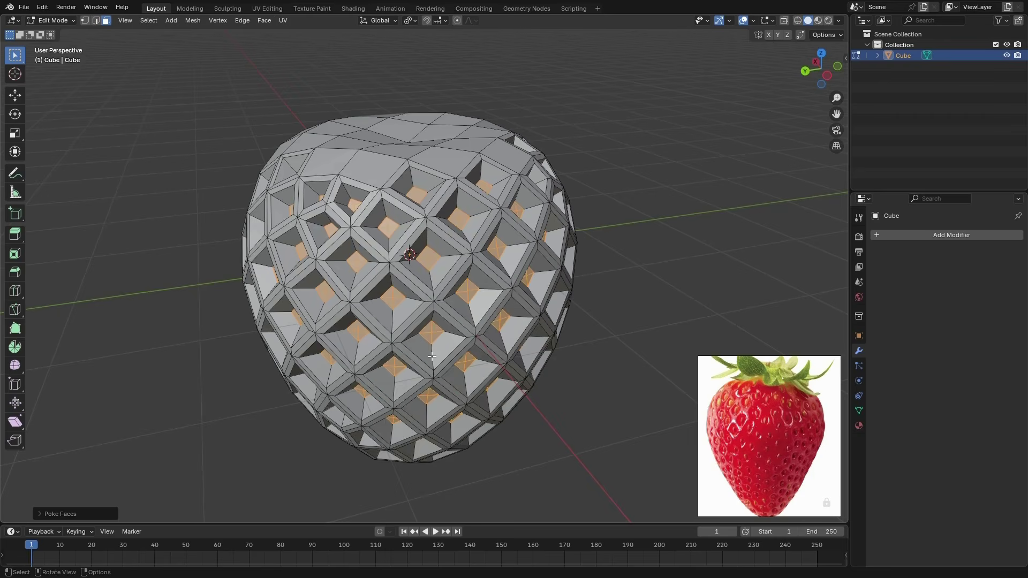
Switch to vertex selection and shrink the selection to only the centre vertex of each seed pit
{"action": "left_click", "coordinate": [84, 20]}
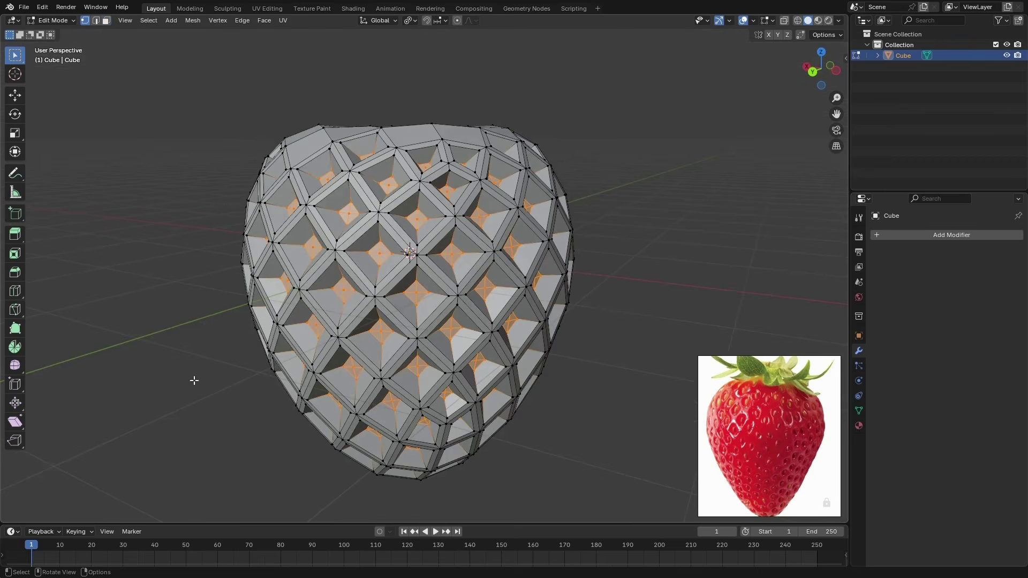
{"action": "middle_click_drag", "start_coordinate": [469, 363], "coordinate": [498, 352]}
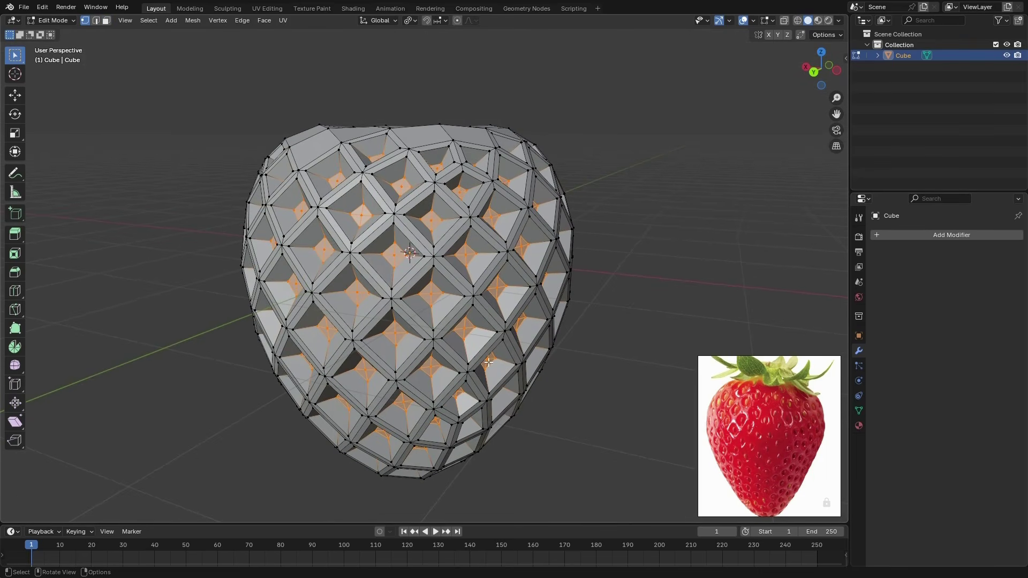
{"action": "key", "text": "ctrl"}
{"action": "key", "text": "ctrl+KP_Subtract"}
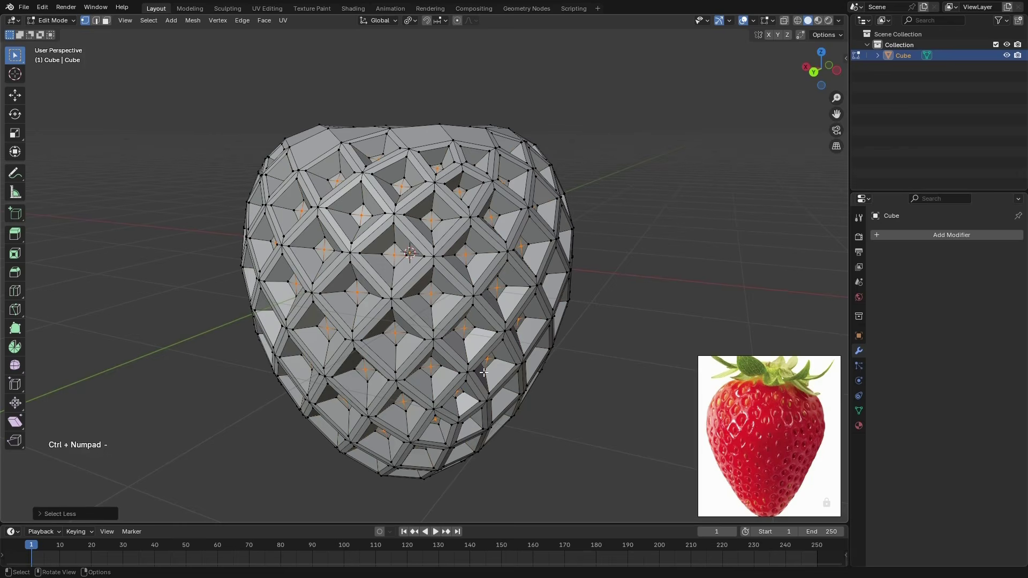
{"action": "mouse_move", "coordinate": [483, 371]}
{"action": "middle_mouse_down"}
{"action": "mouse_move", "coordinate": [477, 454]}
{"action": "mouse_move", "coordinate": [488, 378]}
{"action": "middle_mouse_up"}
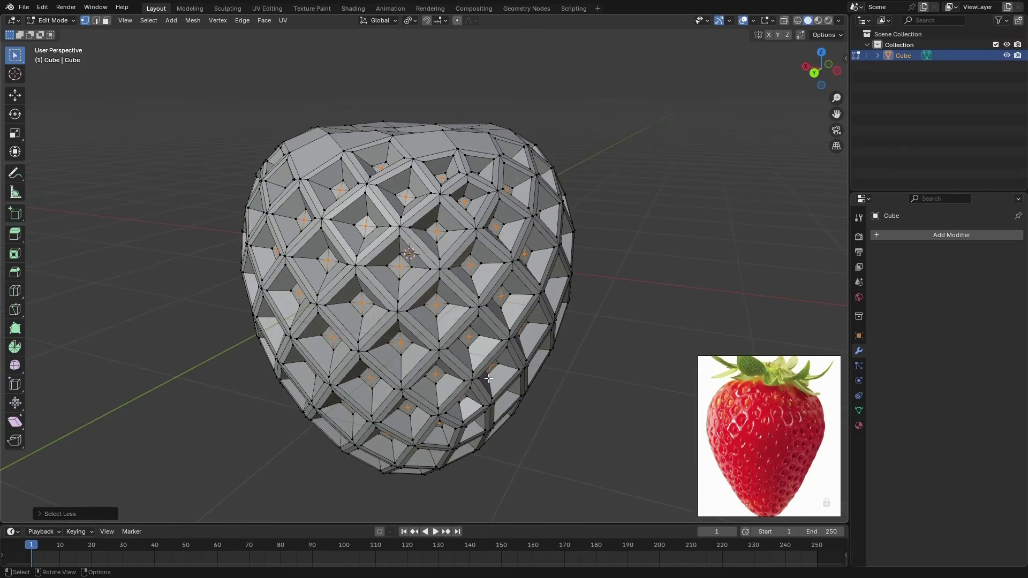
{"action": "left_click", "coordinate": [148, 20]}
{"action": "mouse_move", "coordinate": [202, 140]}
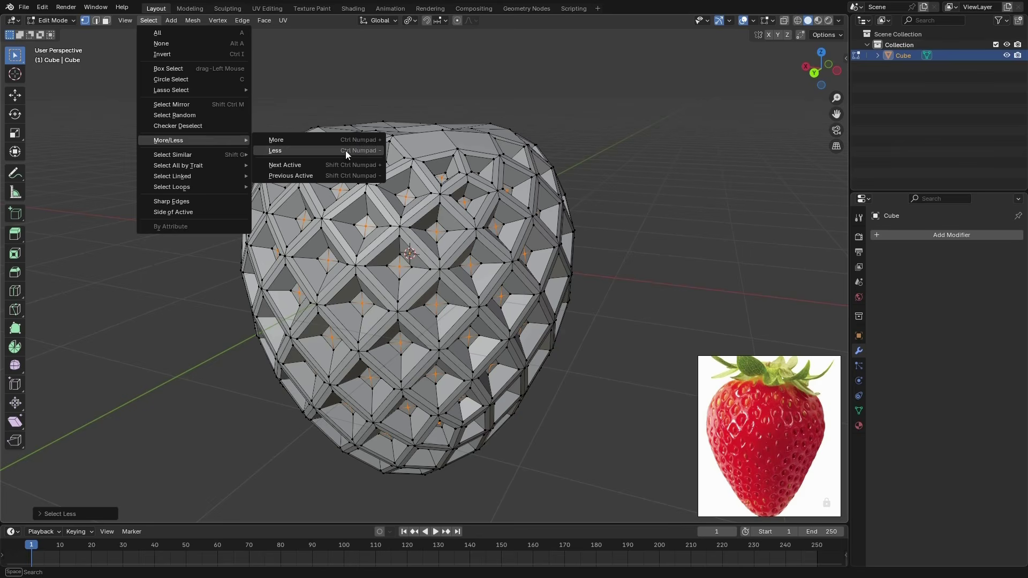
{"action": "middle_click_drag", "start_coordinate": [621, 352], "coordinate": [624, 358]}
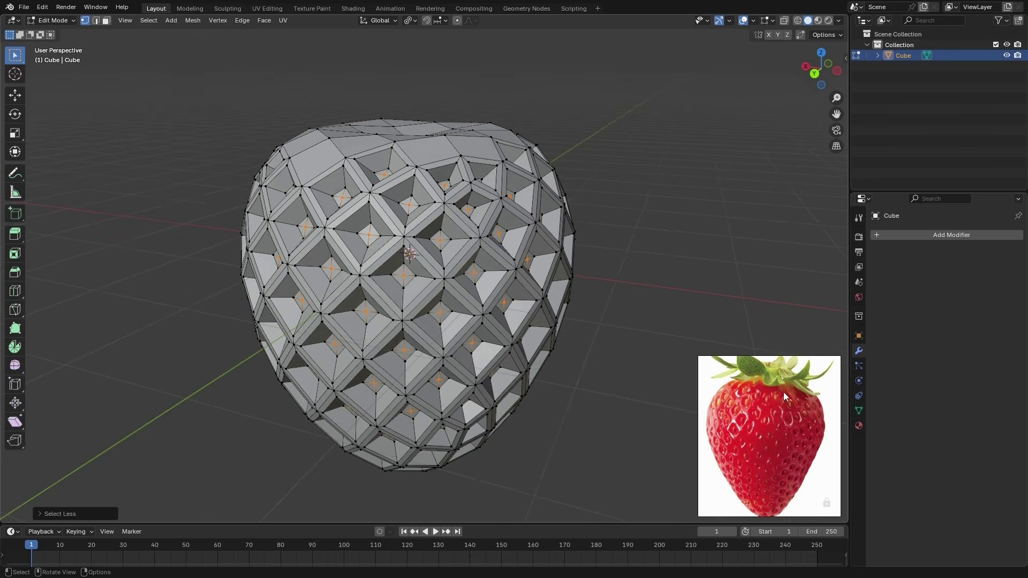
Assign the pit centre vertices to a new vertex group and test it by clearing and recalling the selection
{"action": "left_click", "coordinate": [858, 411]}
{"action": "left_click", "coordinate": [1014, 268]}
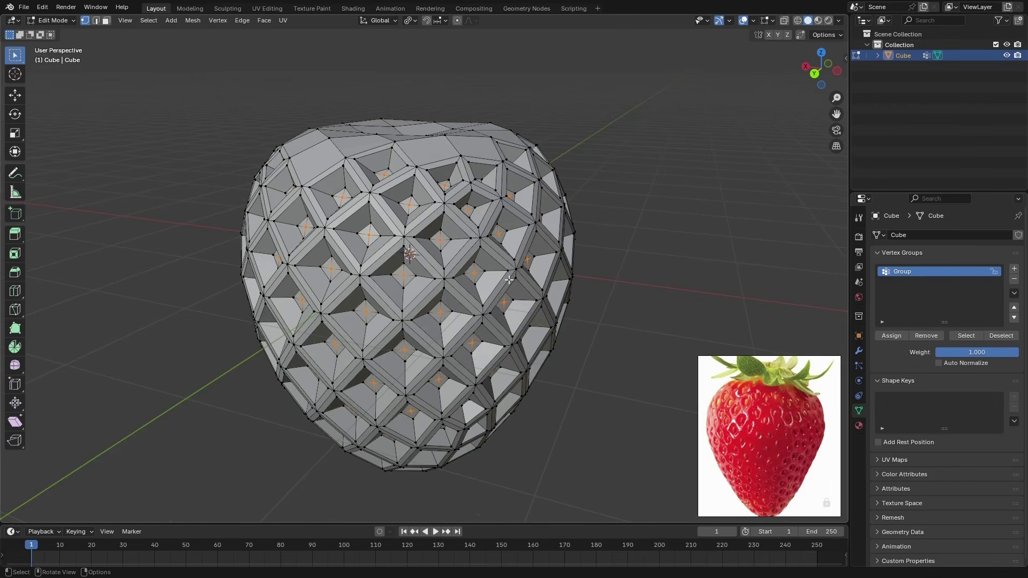
{"action": "middle_click_drag", "start_coordinate": [476, 329], "coordinate": [520, 317]}
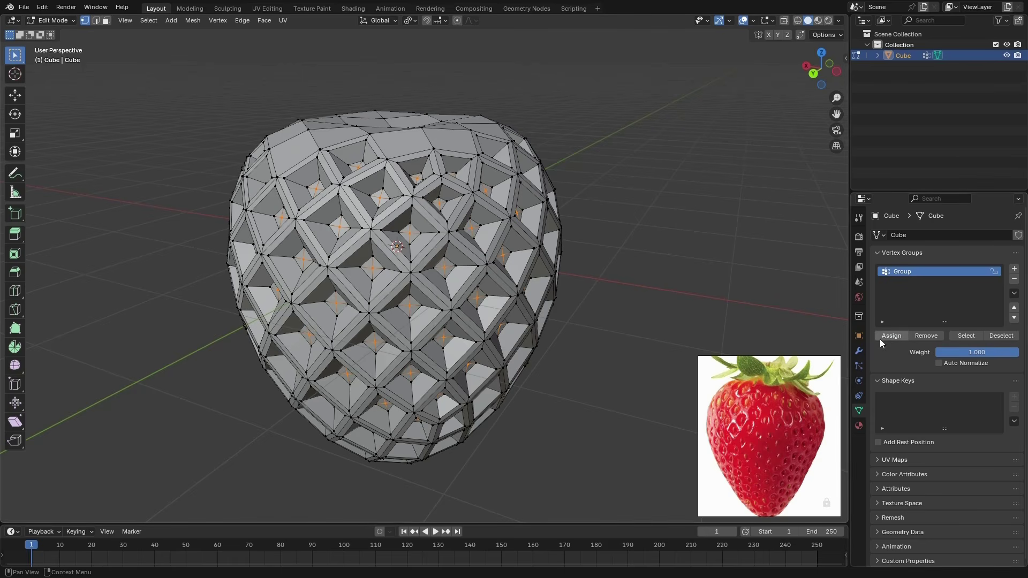
{"action": "left_click", "coordinate": [738, 271]}
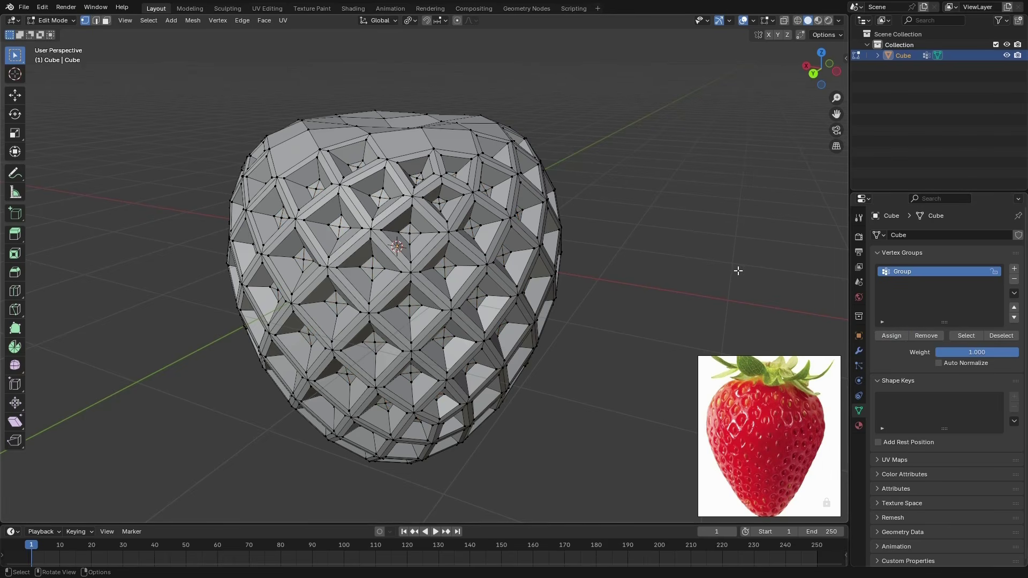
{"action": "left_click", "coordinate": [951, 337]}
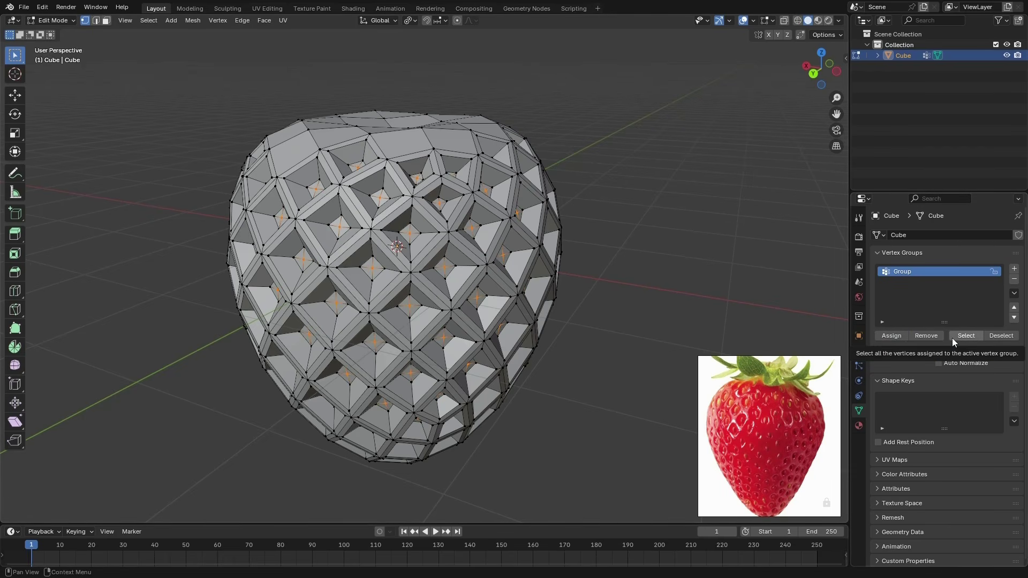
{"action": "middle_click_drag", "start_coordinate": [585, 275], "coordinate": [558, 319]}
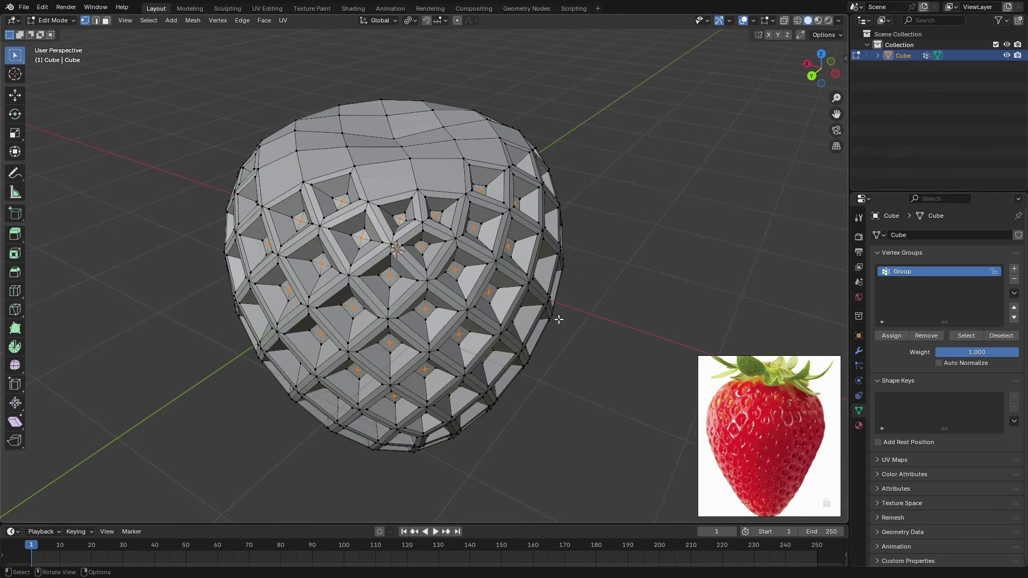
Return to Object Mode and add a Subdivision Surface modifier to the strawberry
{"action": "middle_click_drag", "start_coordinate": [626, 262], "coordinate": [616, 235]}
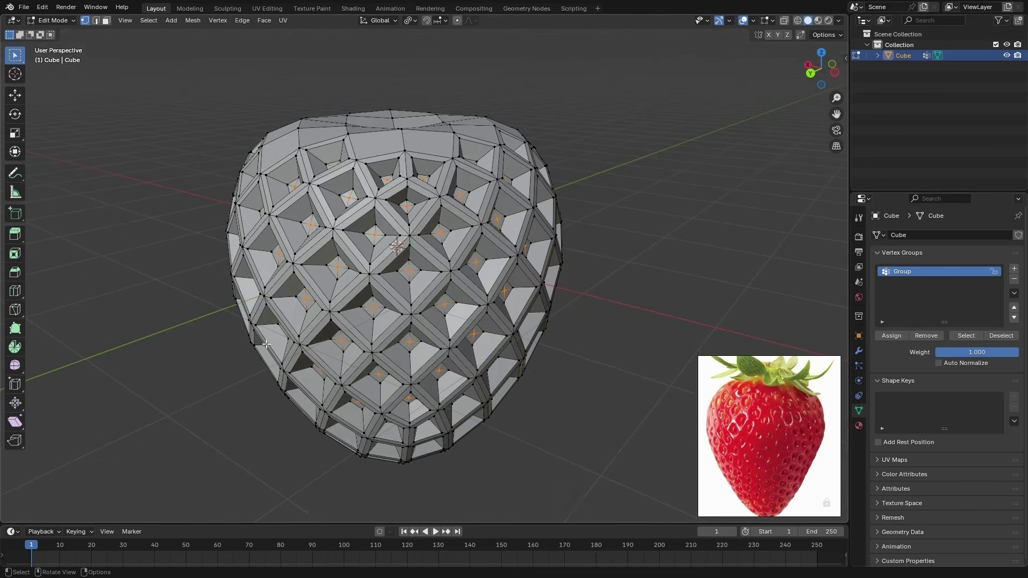
{"action": "left_click", "coordinate": [53, 21]}
{"action": "left_click", "coordinate": [59, 33]}
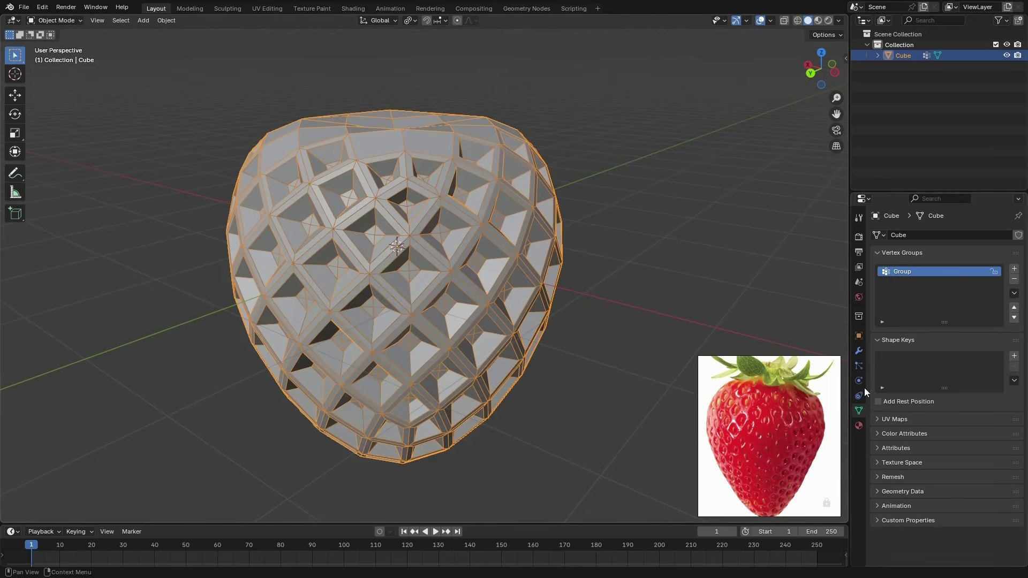
{"action": "left_click", "coordinate": [859, 351]}
{"action": "left_click", "coordinate": [951, 235]}
{"action": "left_click", "coordinate": [957, 370]}
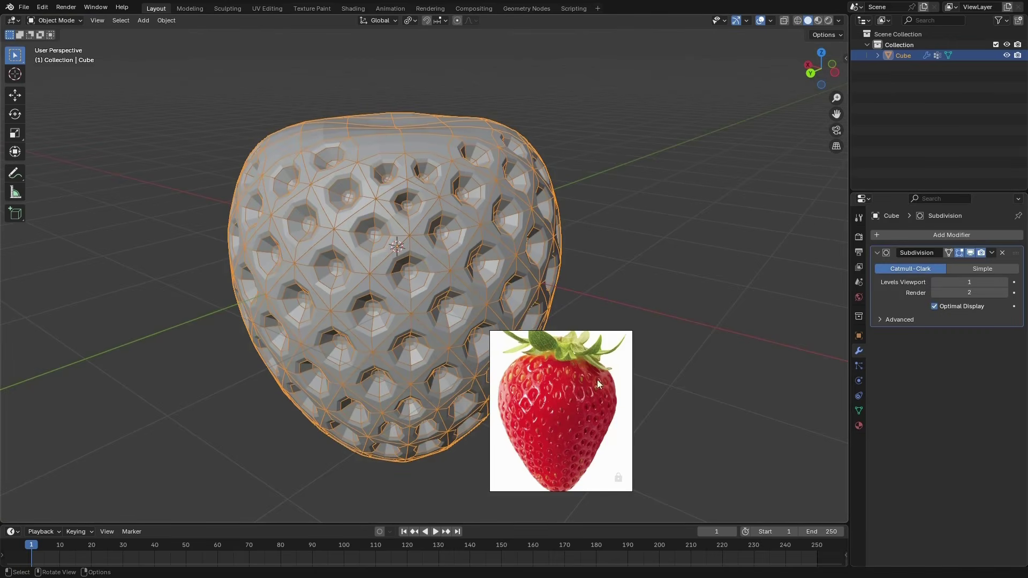
Apply the Subdivision modifier to the strawberry mesh at viewport level 1
{"action": "right_click", "coordinate": [522, 364]}
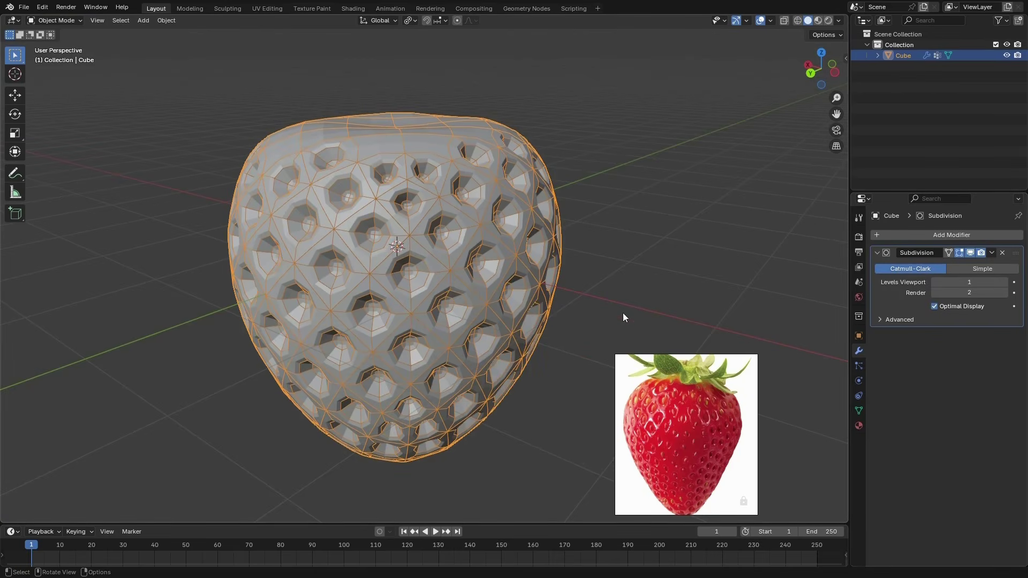
{"action": "middle_click_drag", "start_coordinate": [622, 312], "coordinate": [517, 293]}
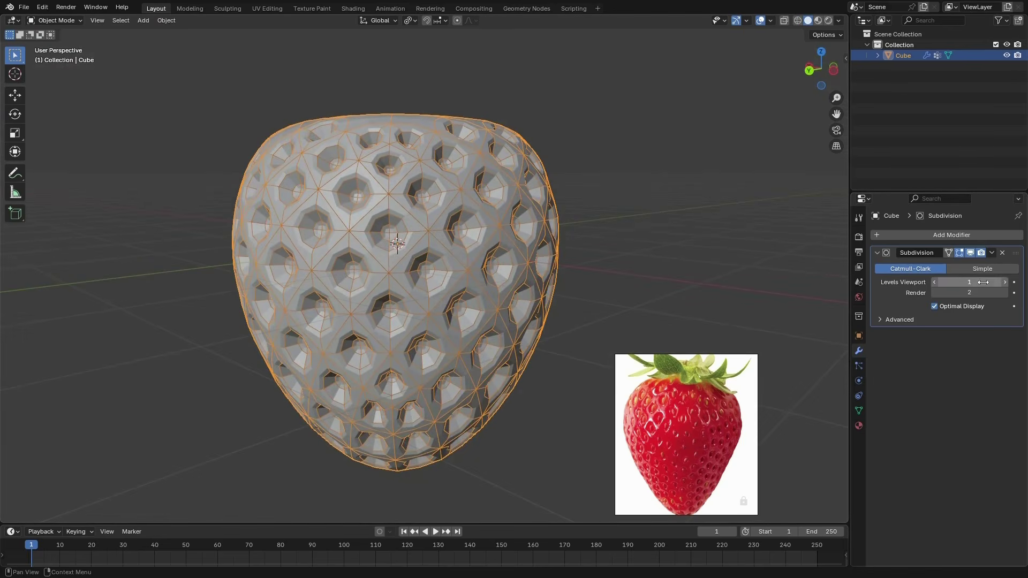
{"action": "left_click", "coordinate": [992, 253]}
{"action": "left_click", "coordinate": [964, 266]}
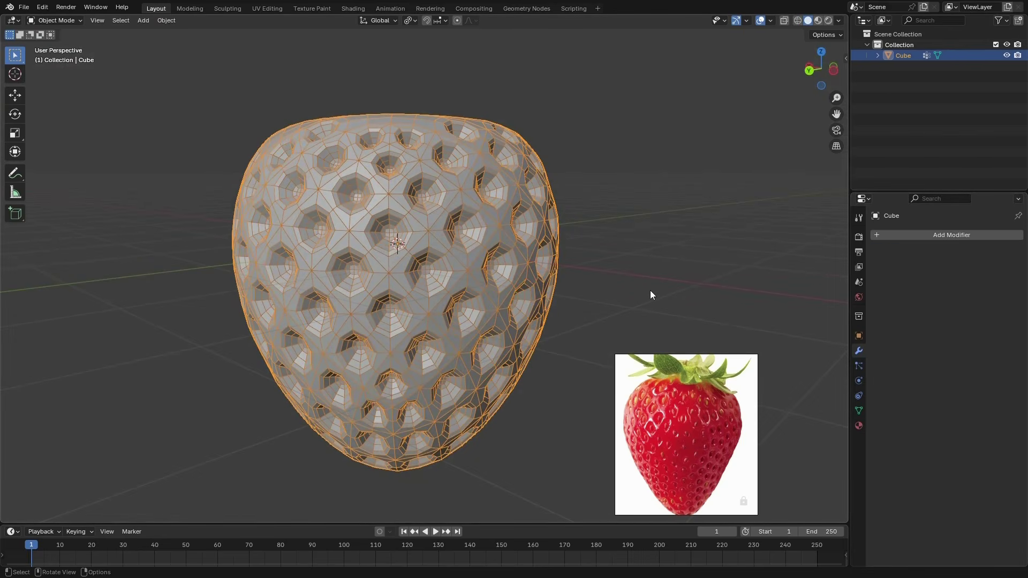
In Edit Mode, remove the old vertex group and shrink the selection to the single centre vertex of each pit
{"action": "key", "text": "ctrl+Tab"}
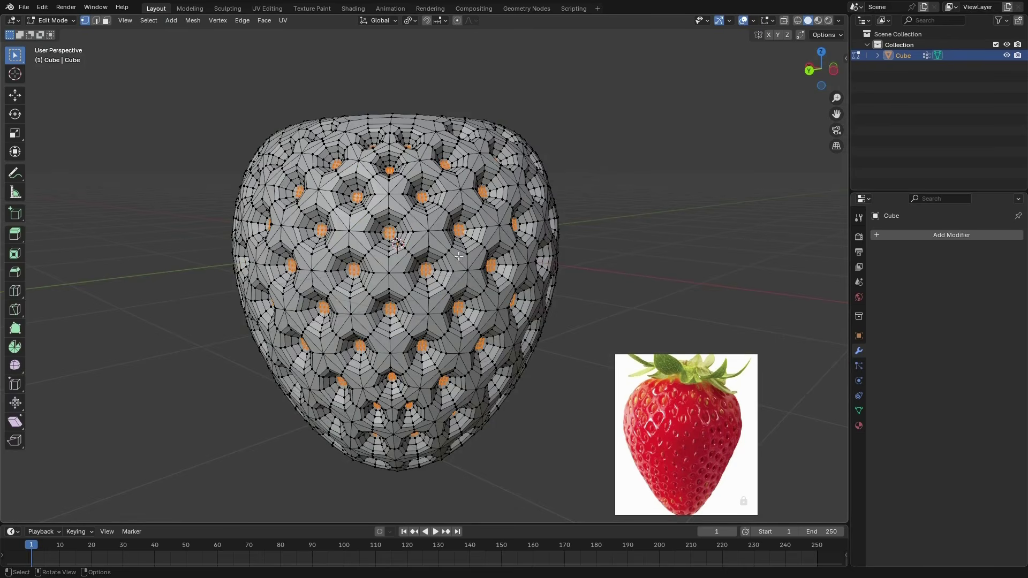
{"action": "scroll", "coordinate": [458, 238], "scroll_direction": "up", "scroll_amount": 10}
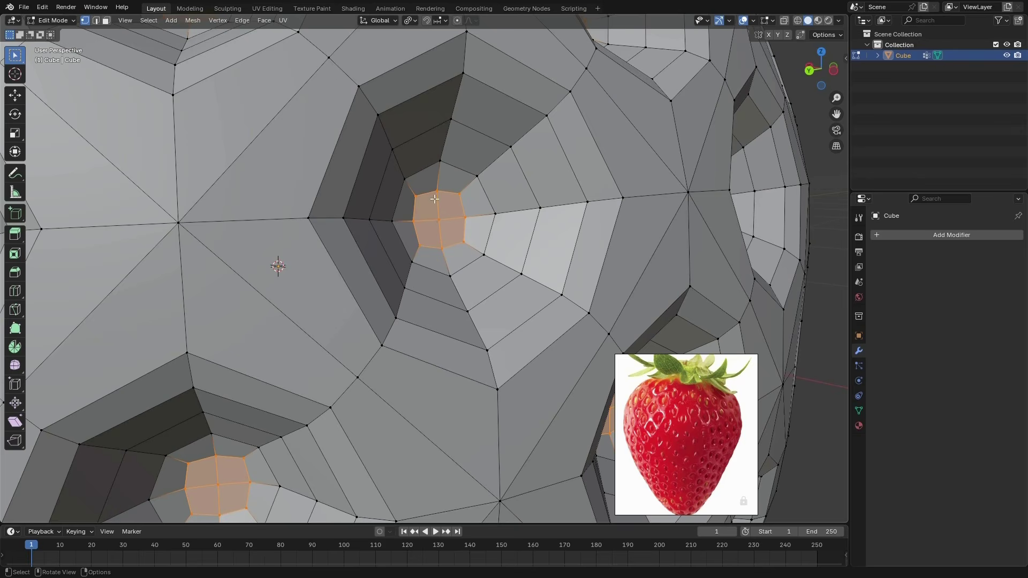
{"action": "middle_click_drag", "start_coordinate": [434, 198], "coordinate": [484, 289]}
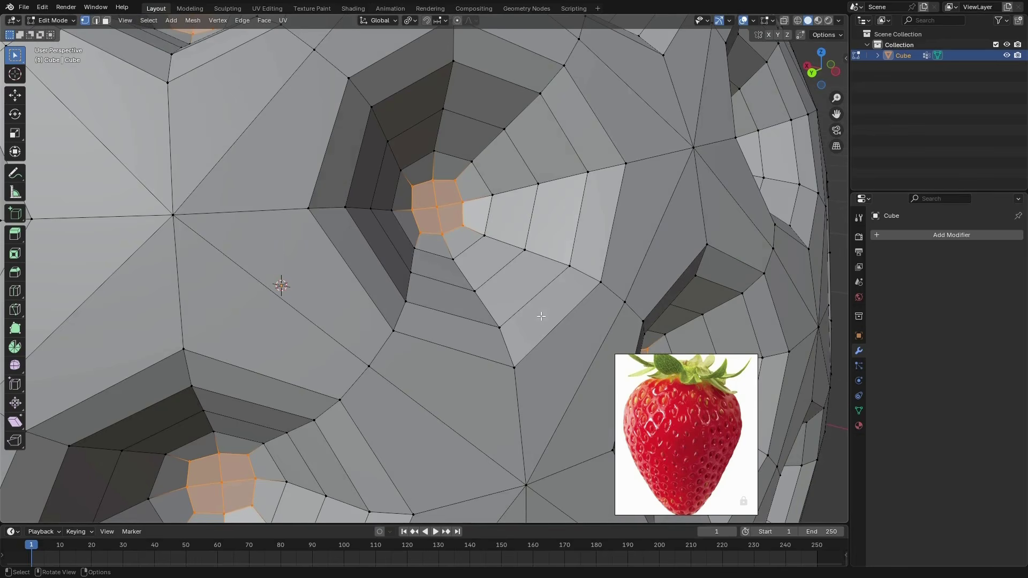
{"action": "left_click", "coordinate": [857, 410]}
{"action": "middle_click_drag", "start_coordinate": [620, 270], "coordinate": [542, 325]}
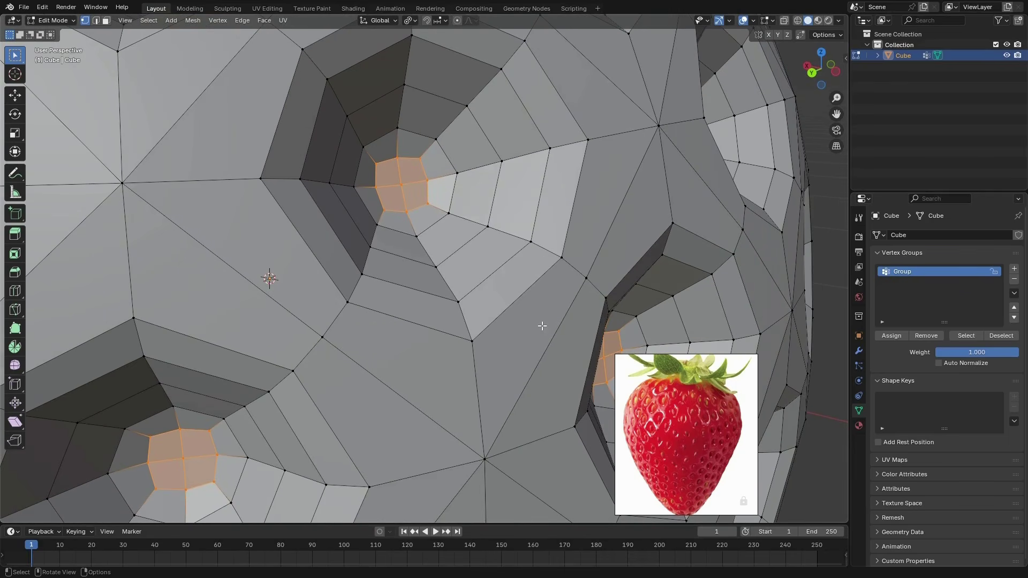
{"action": "left_click", "coordinate": [1013, 279]}
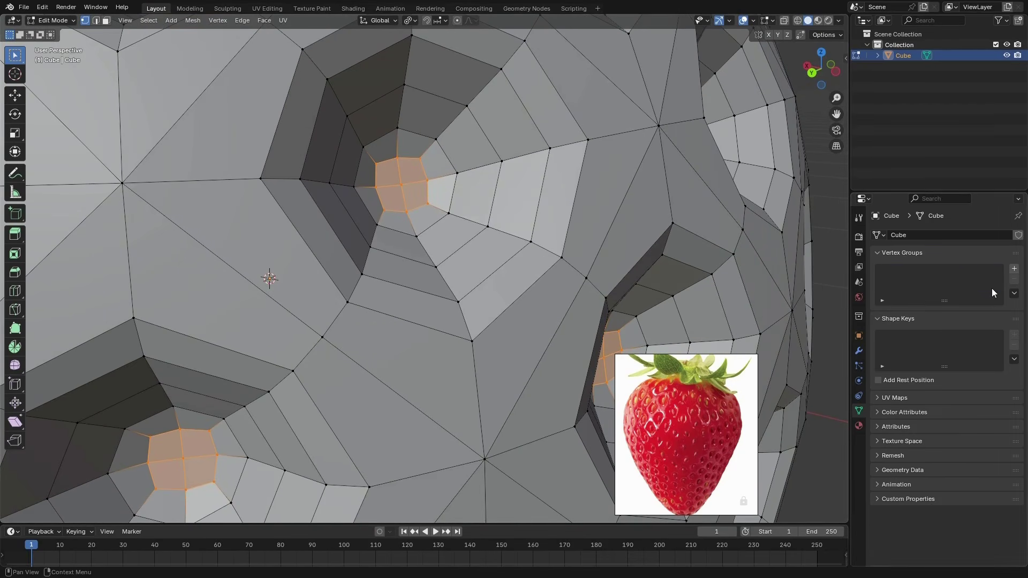
{"action": "middle_click_drag", "start_coordinate": [501, 233], "coordinate": [499, 243]}
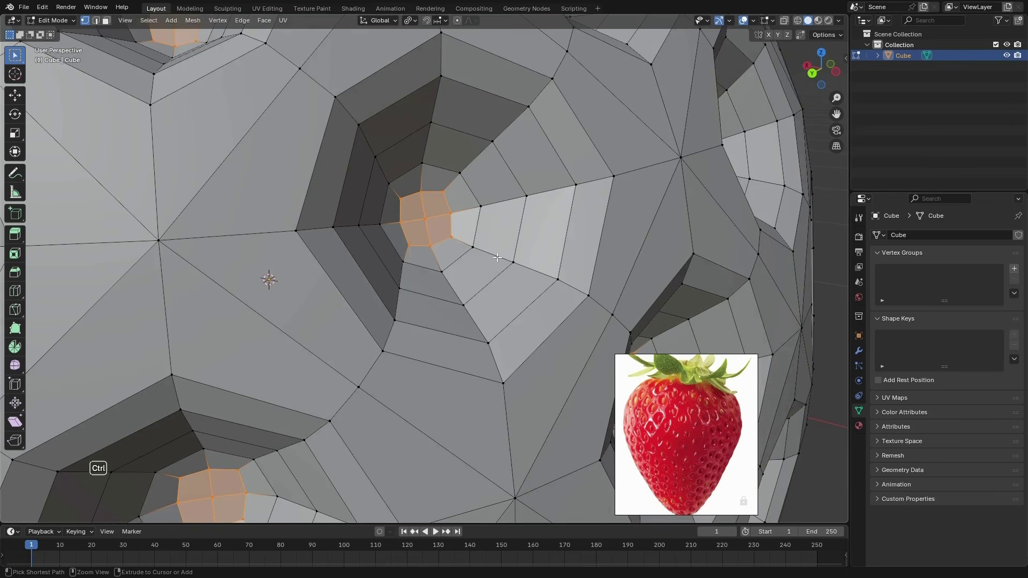
{"action": "key", "text": "ctrl+KP_Subtract"}
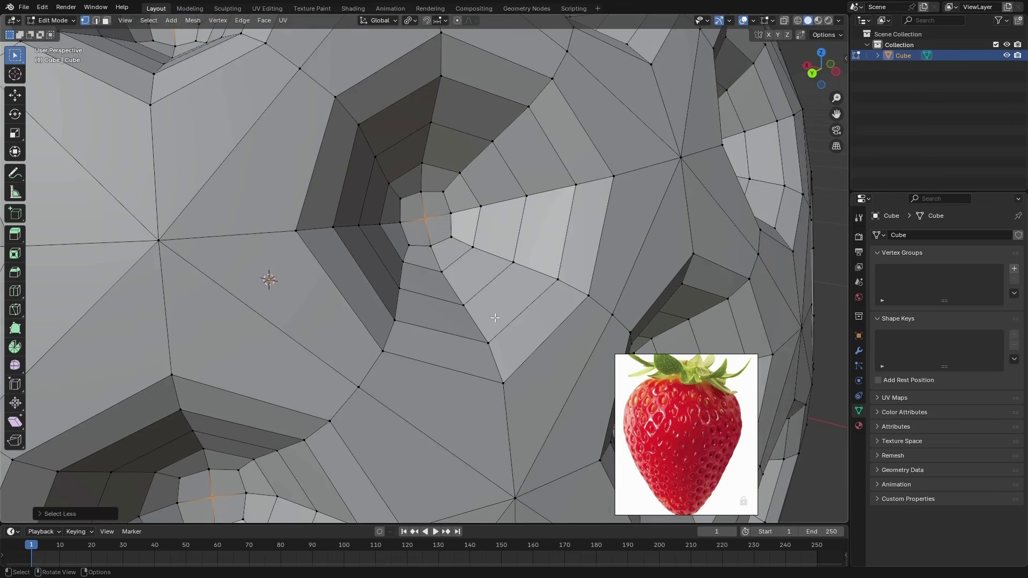
Assign the selected pit centre vertices to a new vertex group and name it Seeds
{"action": "left_click", "coordinate": [1013, 269]}
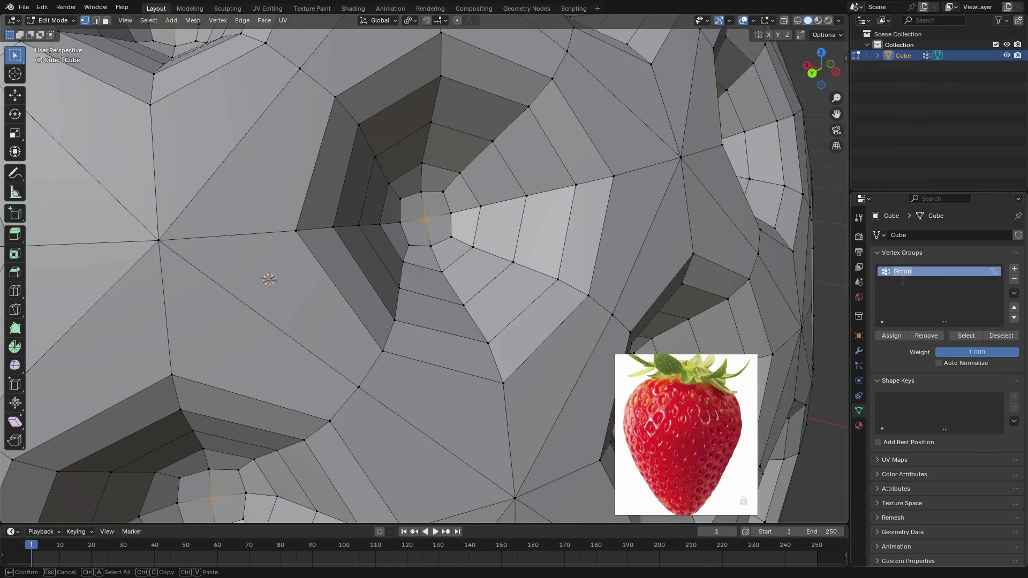
{"action": "left_click", "coordinate": [892, 337]}
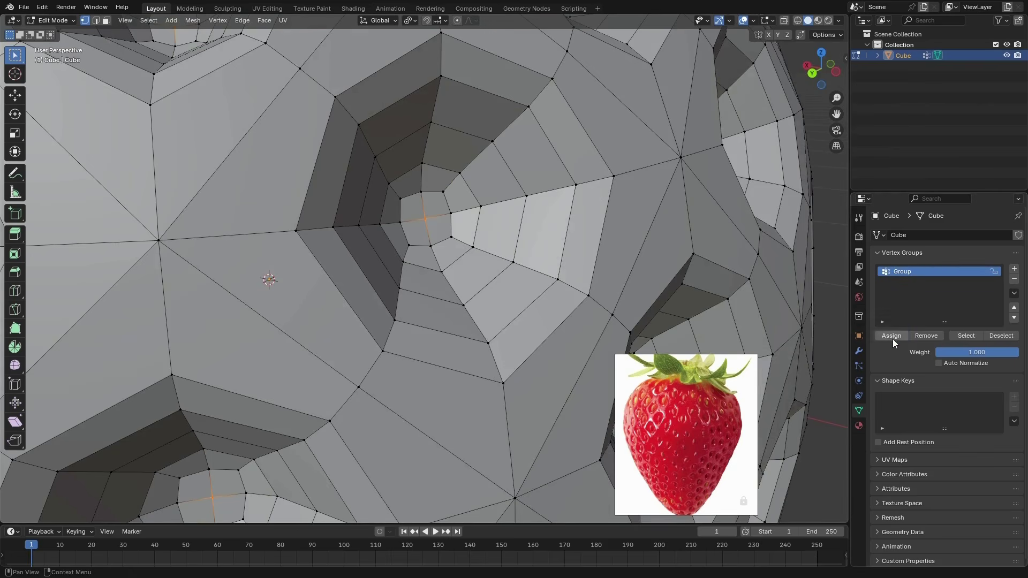
{"action": "double_click", "coordinate": [904, 271]}
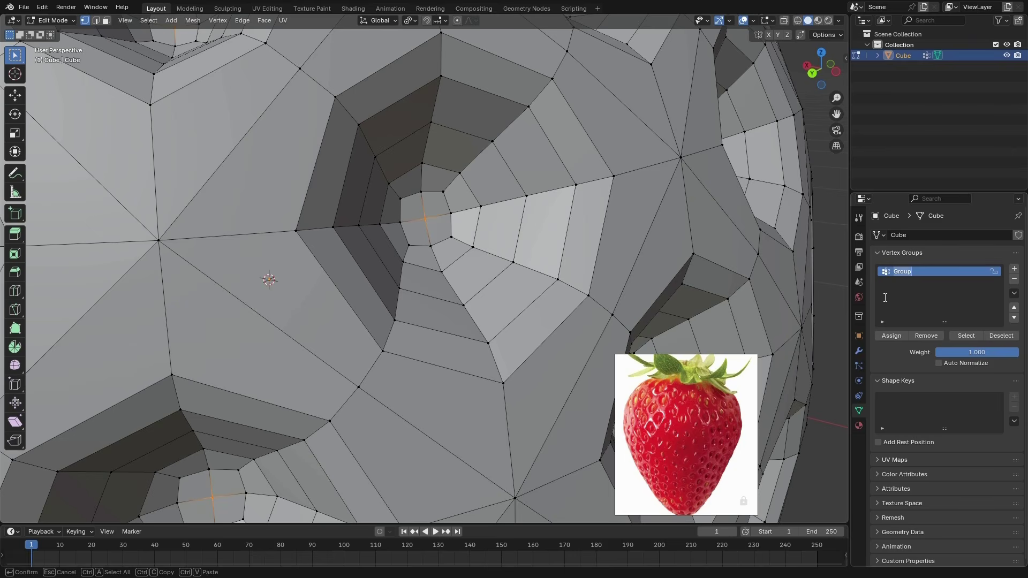
{"action": "key", "text": "Return"}
Clear the selection, reselect the vertices of the Seeds group and lock that group
{"action": "left_click", "coordinate": [819, 366]}
{"action": "middle_click_drag", "start_coordinate": [796, 402], "coordinate": [787, 391], "text": "shift"}
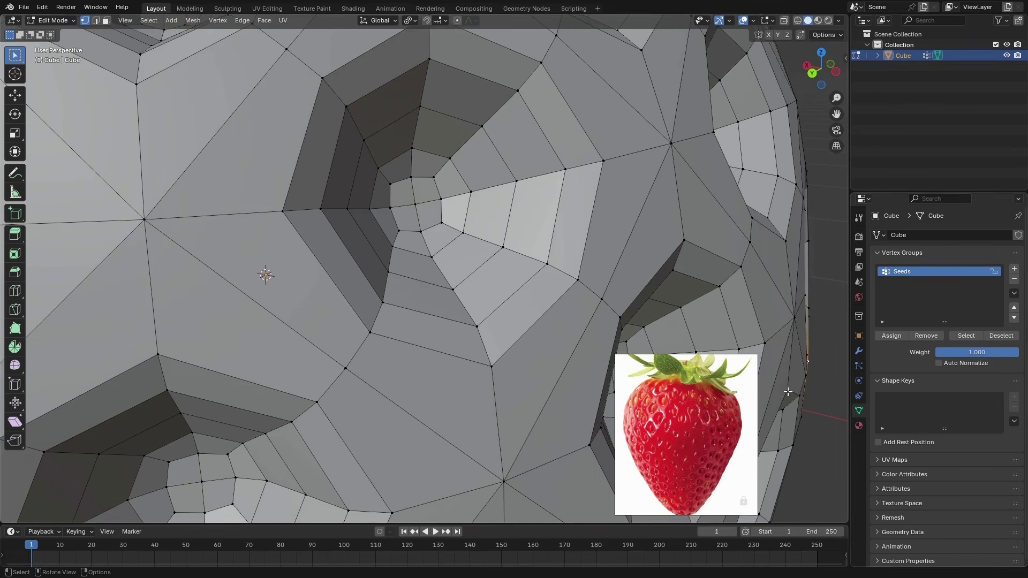
{"action": "left_click", "coordinate": [968, 336]}
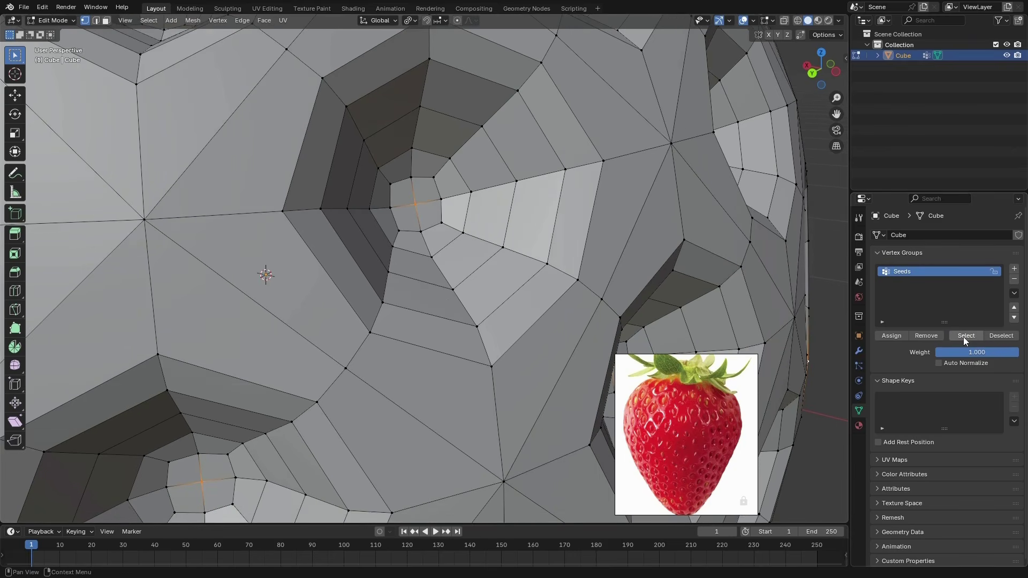
{"action": "left_click", "coordinate": [994, 273]}
Move the strawberry reference photo to the other side of the model
{"action": "scroll", "coordinate": [529, 280], "scroll_direction": "down", "scroll_amount": 7}
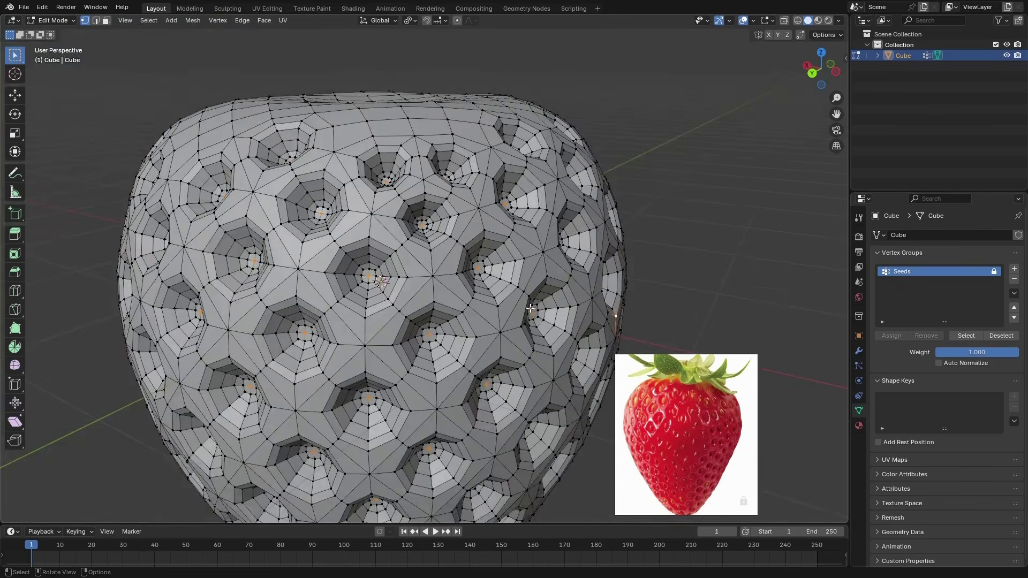
{"action": "middle_click_drag", "start_coordinate": [530, 308], "coordinate": [435, 284]}
{"action": "scroll", "coordinate": [435, 285], "scroll_direction": "down", "scroll_amount": 1}
{"action": "scroll", "coordinate": [447, 308], "scroll_direction": "down", "scroll_amount": 1}
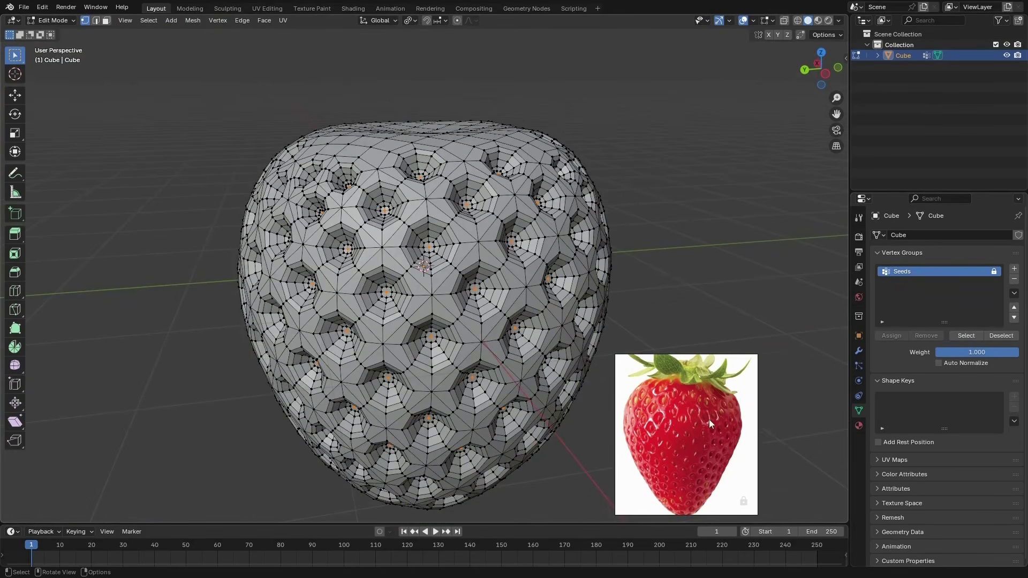
{"action": "left_click_drag", "start_coordinate": [708, 419], "coordinate": [746, 435]}
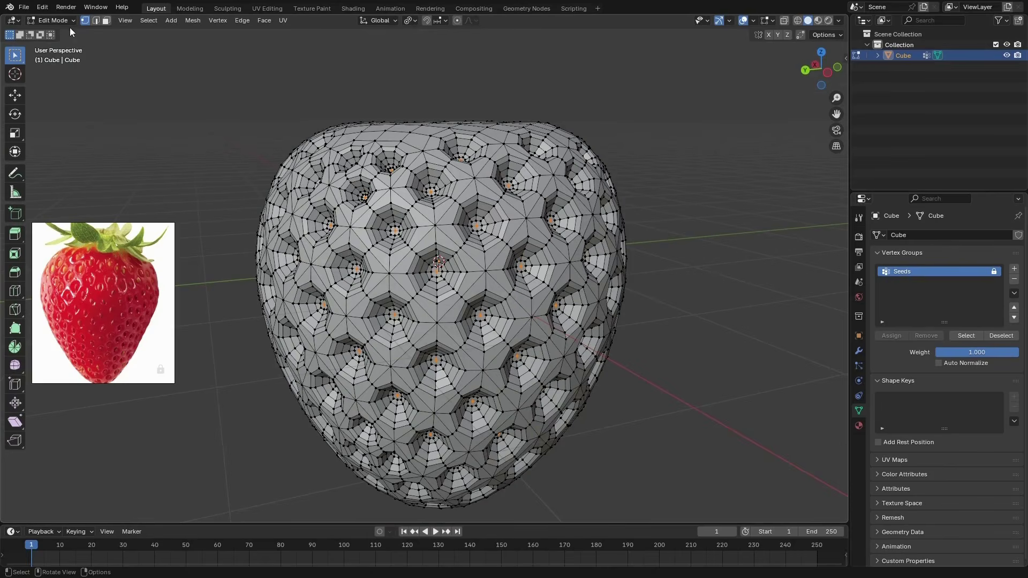
Return the strawberry to Object Mode and hide its wireframe overlay
{"action": "left_click", "coordinate": [54, 21]}
{"action": "left_click", "coordinate": [54, 30]}
{"action": "middle_click_drag", "start_coordinate": [460, 321], "coordinate": [474, 337]}
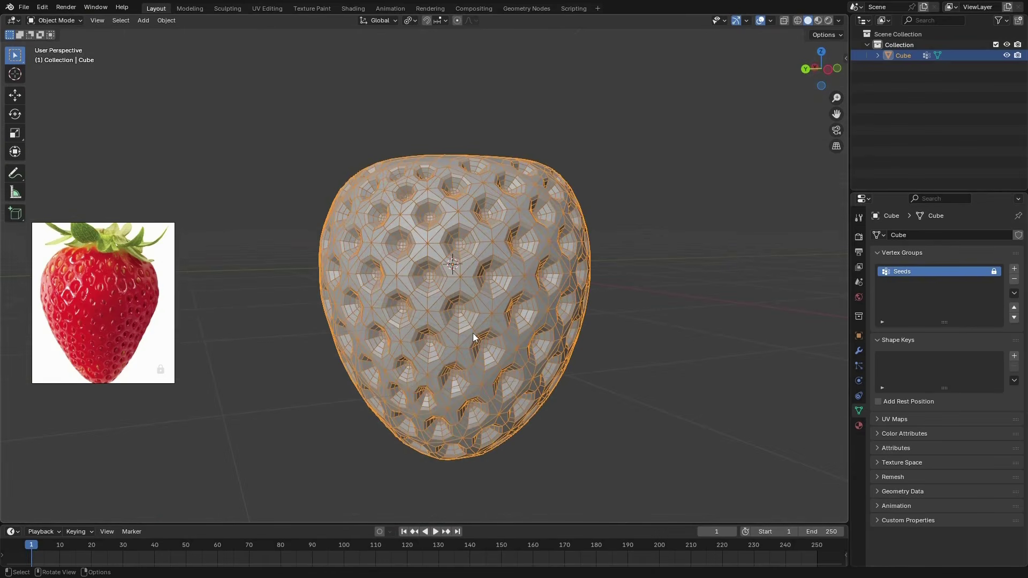
{"action": "middle_click_drag", "start_coordinate": [535, 300], "coordinate": [495, 284]}
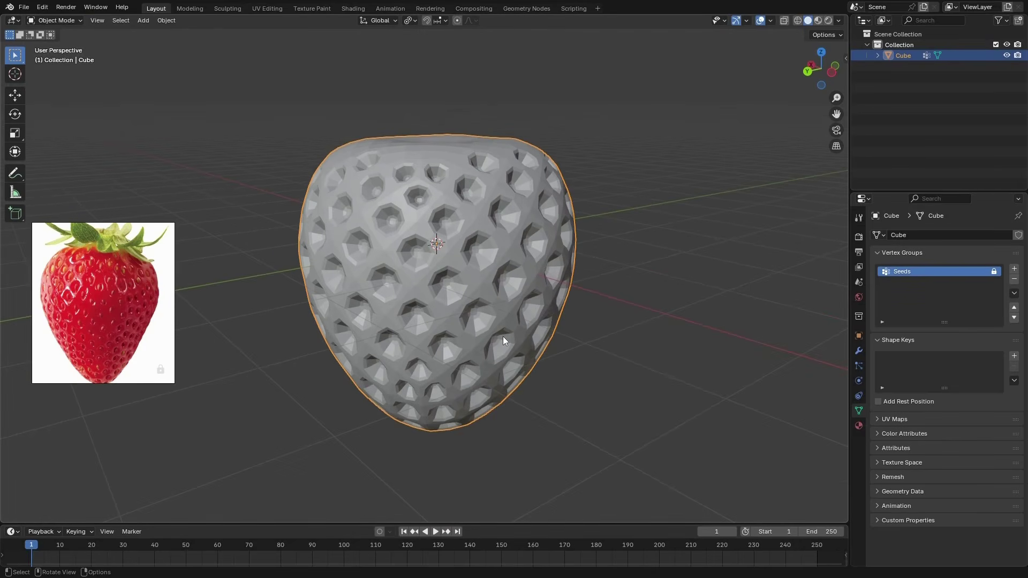
Apply the strawberry's object transform
{"action": "key", "text": "ctrl+a"}
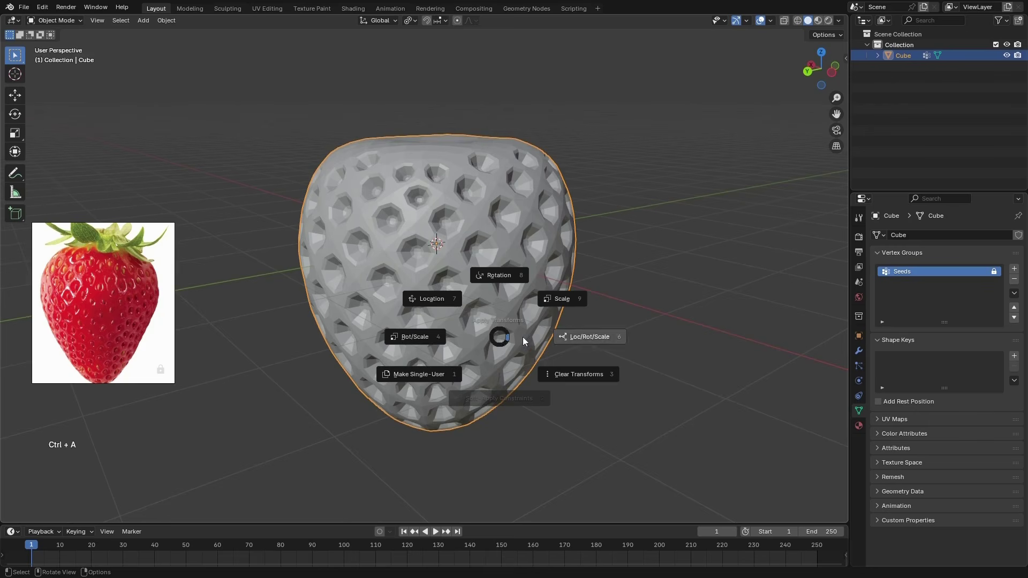
{"action": "left_click", "coordinate": [547, 316]}
{"action": "middle_click_drag", "start_coordinate": [526, 333], "coordinate": [528, 344]}
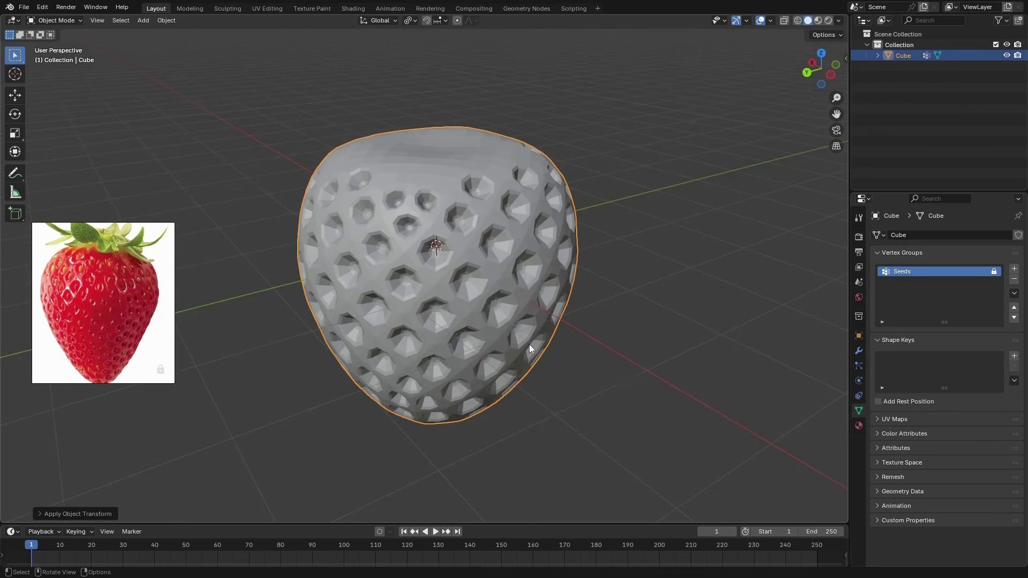
Put the strawberry into Sculpt Mode and add a Multiresolution modifier to it
{"action": "key", "text": "ctrl+Tab"}
{"action": "key", "text": "s"}
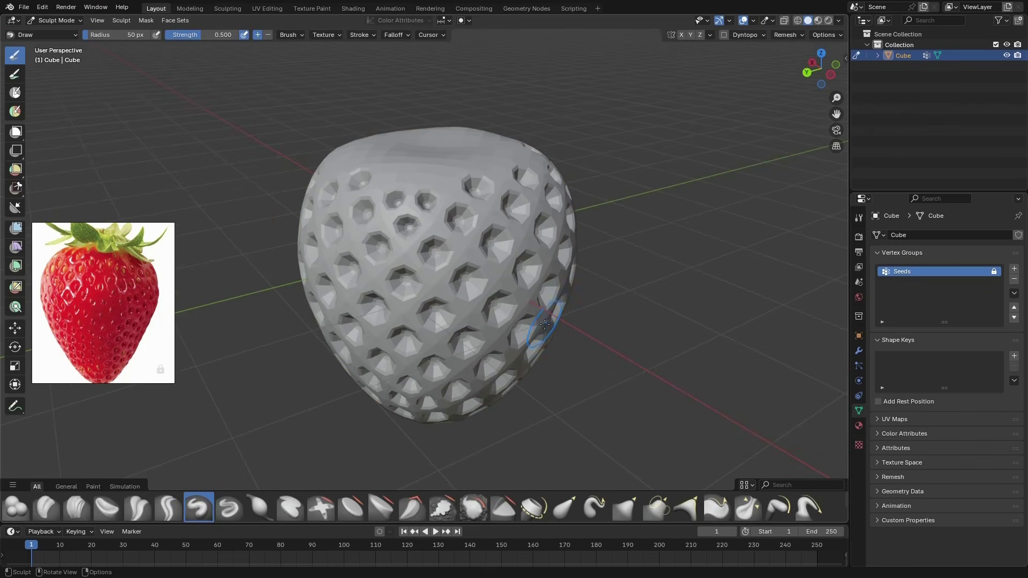
{"action": "left_click", "coordinate": [859, 350]}
{"action": "left_click", "coordinate": [916, 236]}
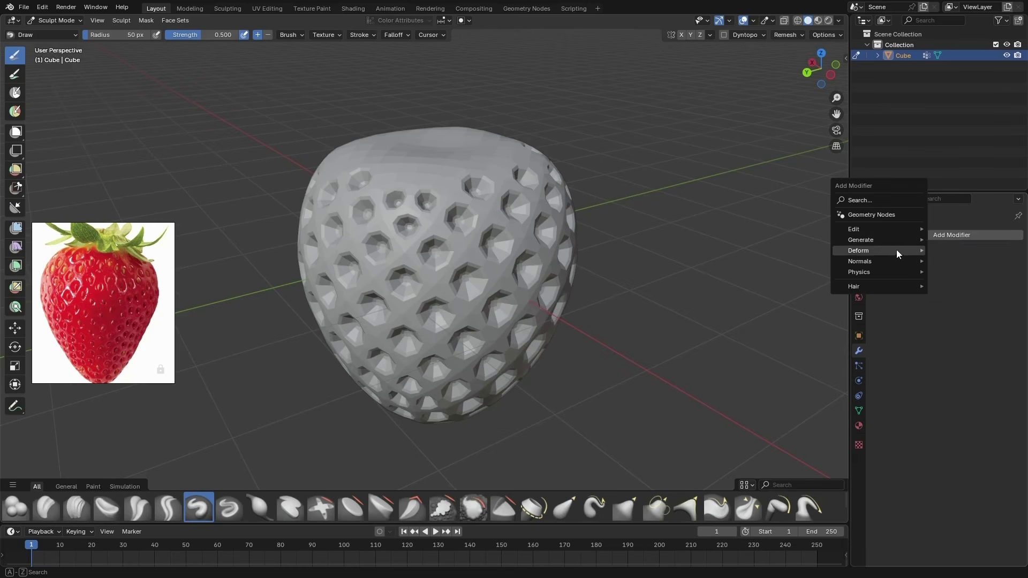
{"action": "mouse_move", "coordinate": [898, 241]}
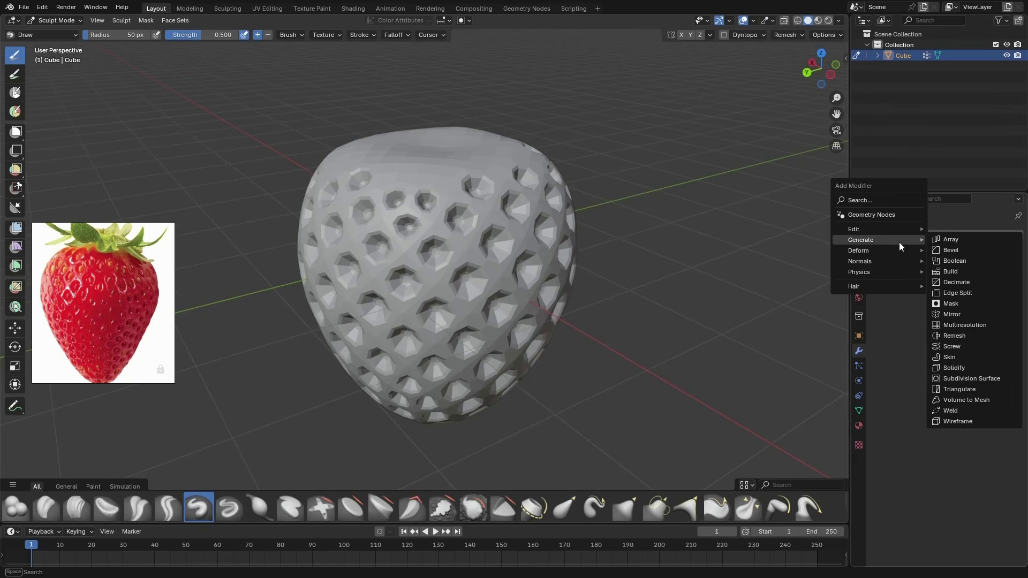
{"action": "left_click", "coordinate": [975, 325]}
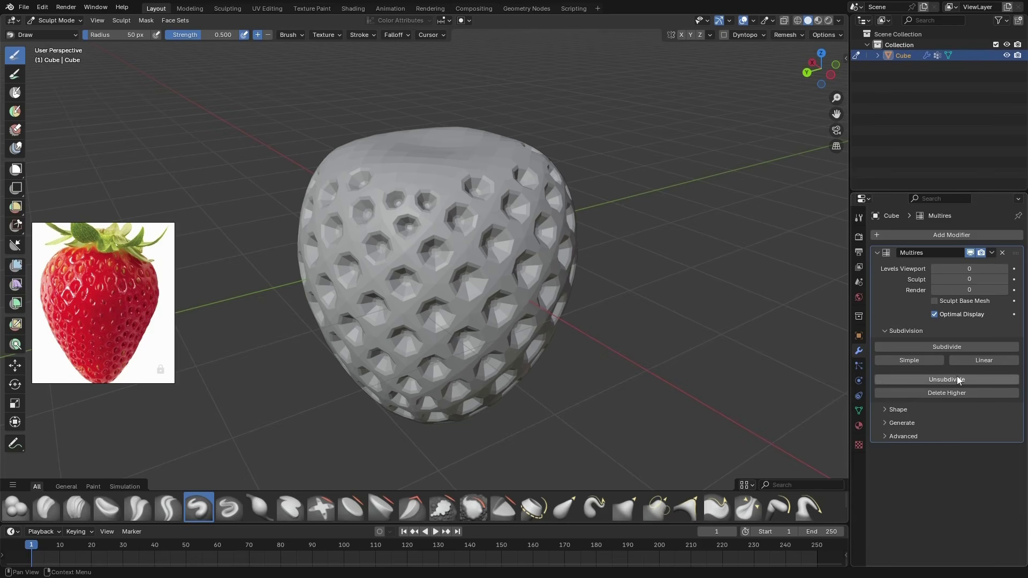
Subdivide the Multiresolution modifier twice and set its viewport level to 2
{"action": "left_click", "coordinate": [952, 349]}
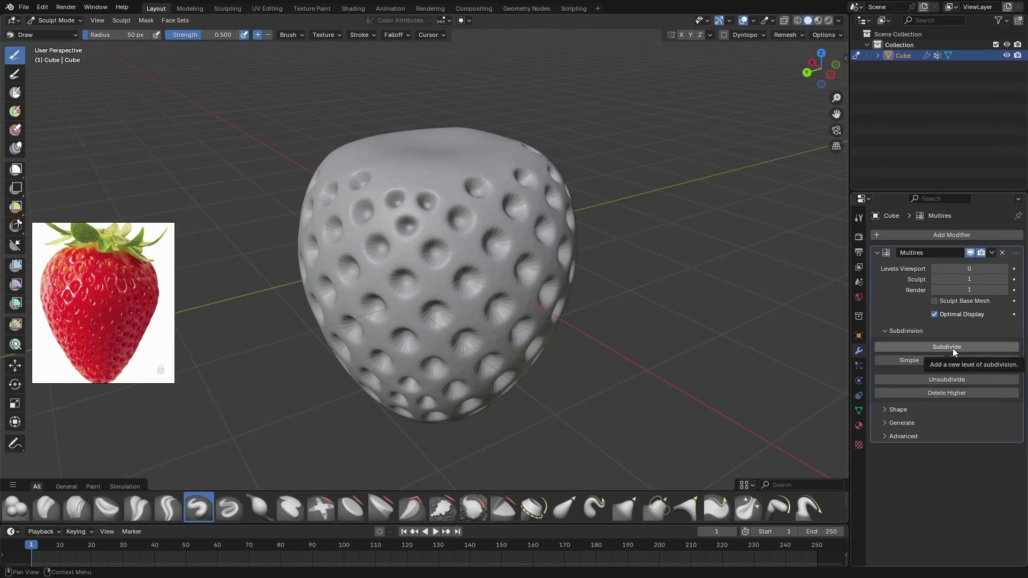
{"action": "left_click", "coordinate": [952, 348]}
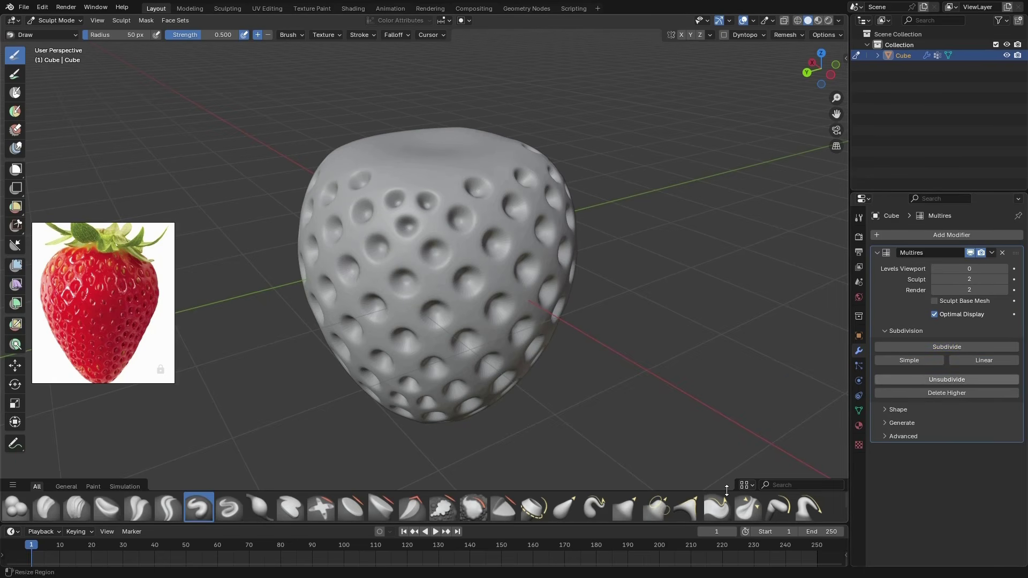
{"action": "left_click_drag", "start_coordinate": [1002, 269], "coordinate": [1004, 268]}
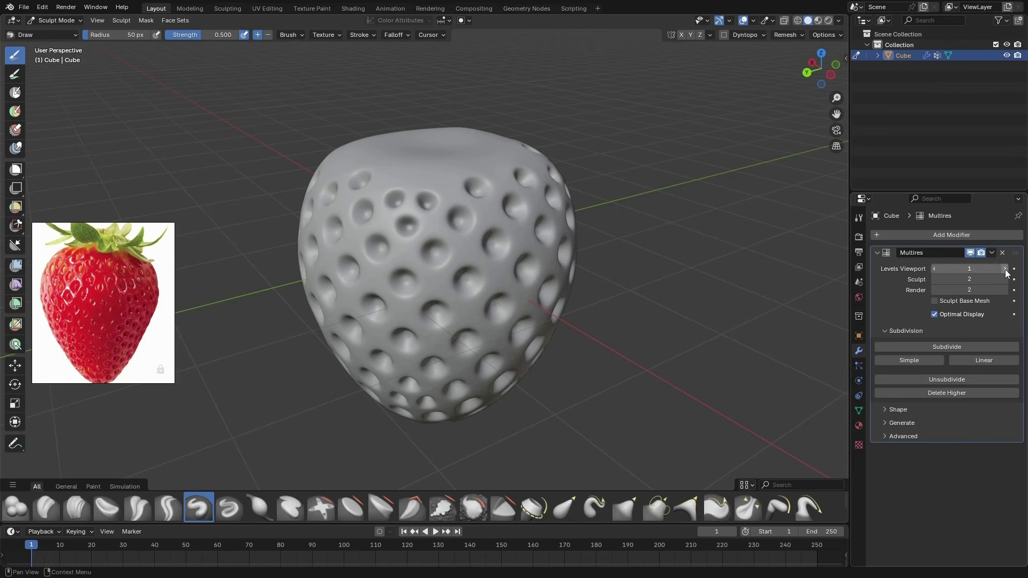
{"action": "left_click", "coordinate": [1004, 268]}
{"action": "middle_click_drag", "start_coordinate": [654, 361], "coordinate": [645, 384]}
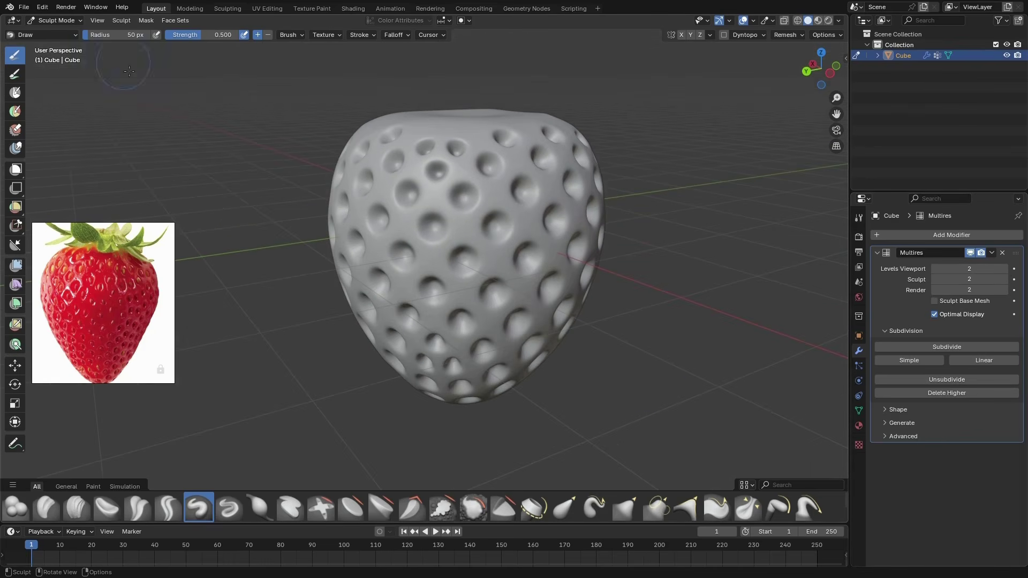
Return the strawberry to Object Mode and shade it smooth
{"action": "key", "text": "ctrl+Tab"}
{"action": "left_click", "coordinate": [541, 324]}
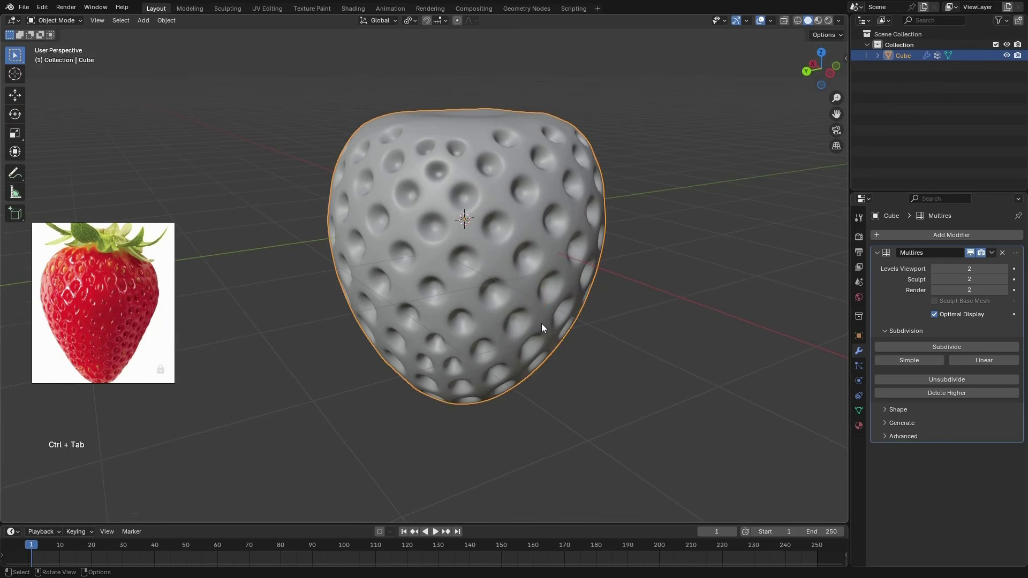
{"action": "right_click", "coordinate": [487, 223]}
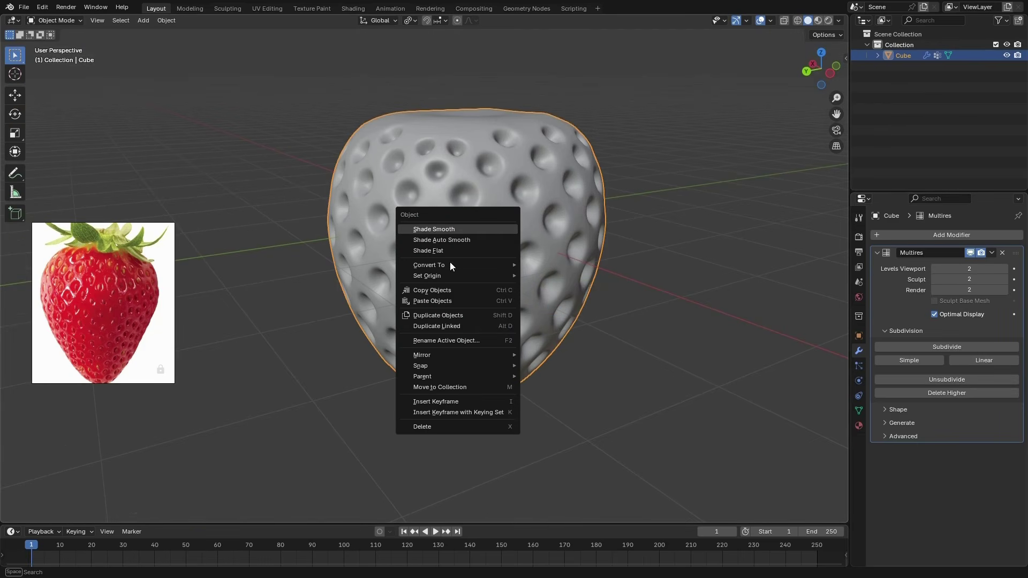
{"action": "left_click", "coordinate": [495, 229]}
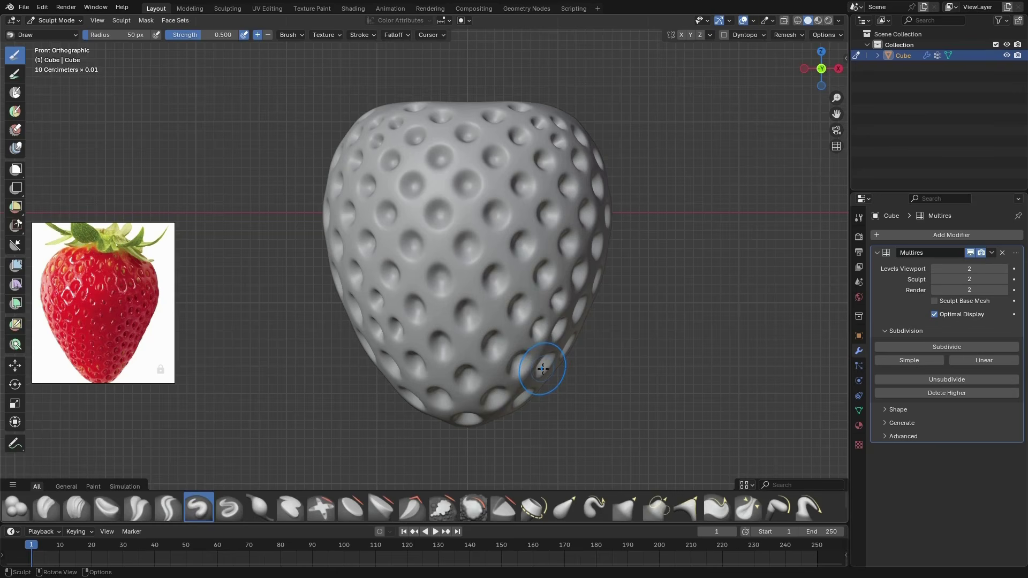
Activate the Grab brush in Sculpt Mode and set its radius to 94 px for working on the strawberry's front
{"action": "key", "text": "g"}
{"action": "key", "text": "f"}
{"action": "left_click", "coordinate": [581, 258]}
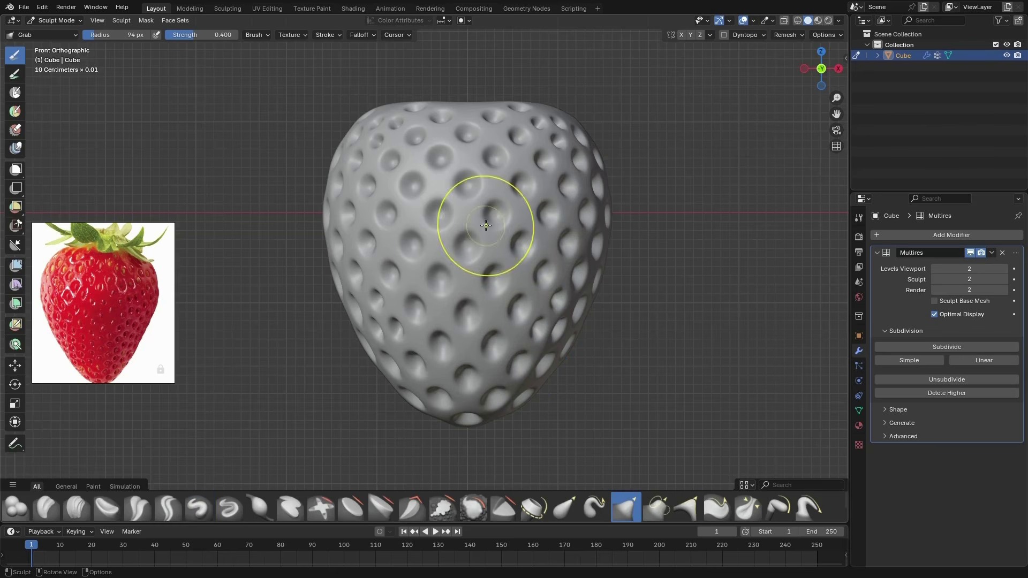
{"action": "left_click_drag", "start_coordinate": [485, 225], "coordinate": [497, 233]}
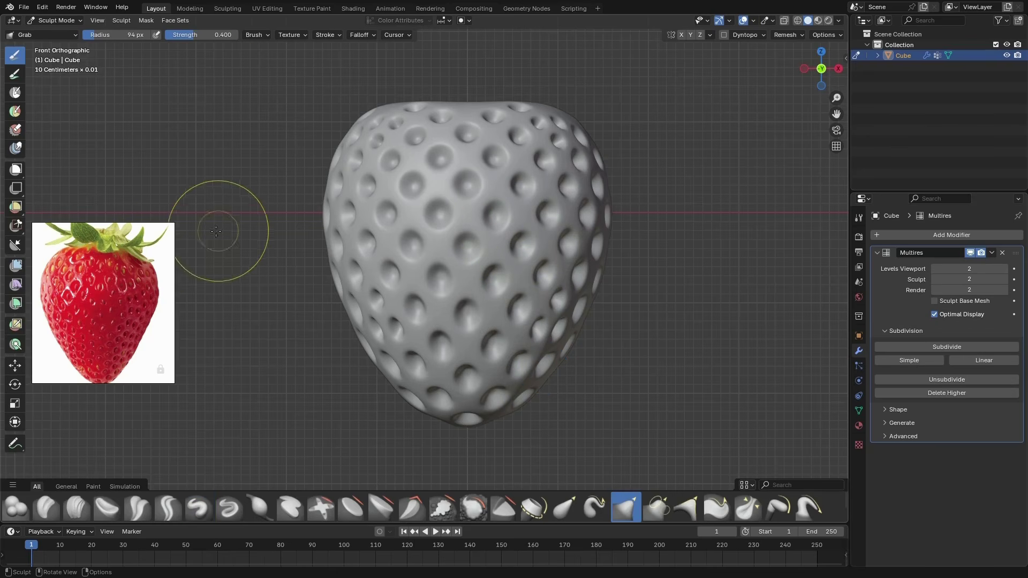
Browse the strawberry photos on the reference board, ending on a close-up of the seeds and their pits
{"action": "scroll", "coordinate": [70, 287], "scroll_direction": "down", "scroll_amount": 6}
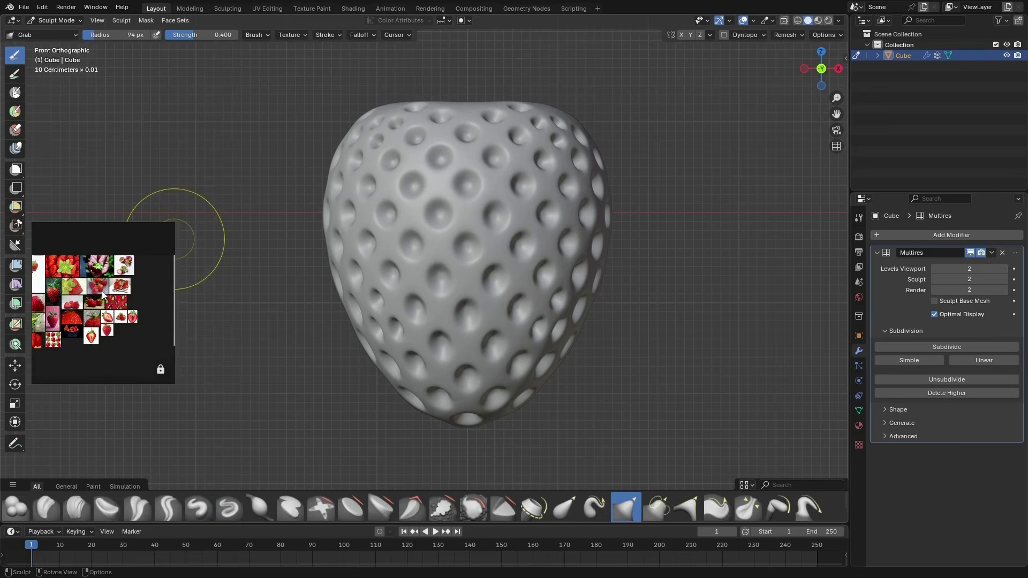
{"action": "scroll", "coordinate": [78, 307], "scroll_direction": "up", "scroll_amount": 5}
{"action": "scroll", "coordinate": [94, 258], "scroll_direction": "down", "scroll_amount": 3}
{"action": "scroll", "coordinate": [114, 264], "scroll_direction": "up", "scroll_amount": 6}
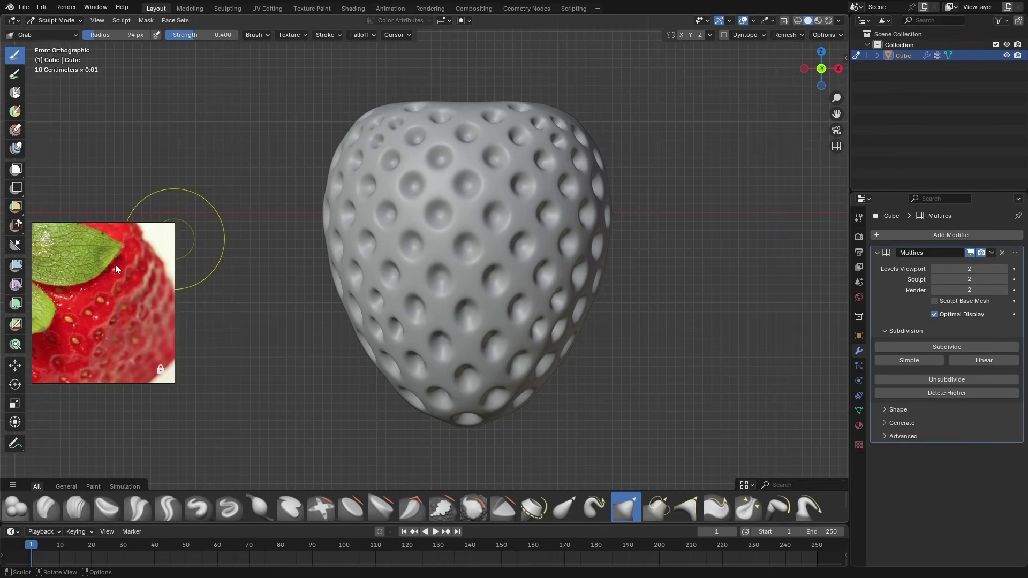
{"action": "scroll", "coordinate": [133, 299], "scroll_direction": "down", "scroll_amount": 6}
{"action": "scroll", "coordinate": [114, 255], "scroll_direction": "up", "scroll_amount": 6}
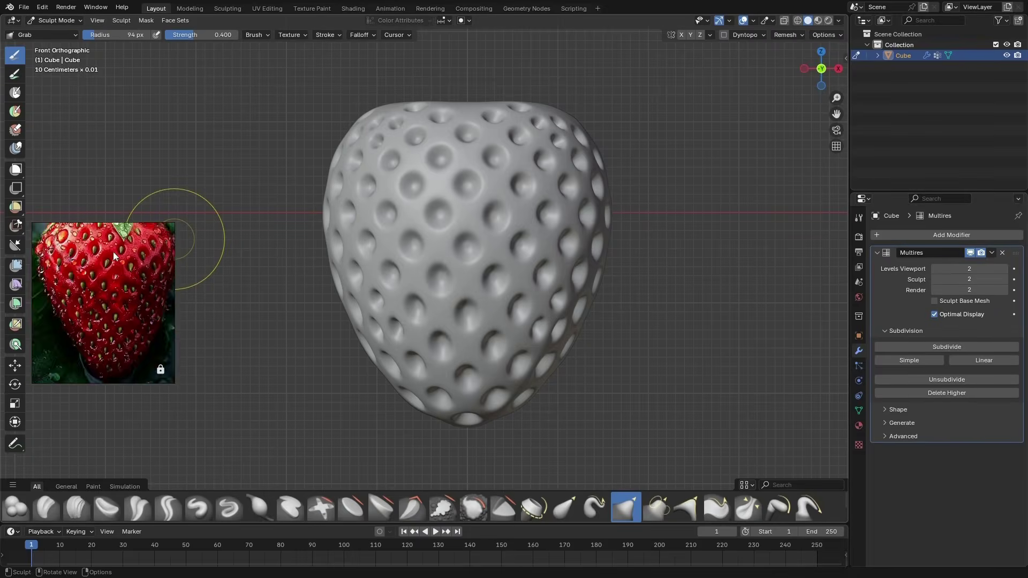
{"action": "scroll", "coordinate": [118, 262], "scroll_direction": "up", "scroll_amount": 2}
{"action": "scroll", "coordinate": [139, 288], "scroll_direction": "down", "scroll_amount": 5}
{"action": "scroll", "coordinate": [105, 297], "scroll_direction": "up", "scroll_amount": 6}
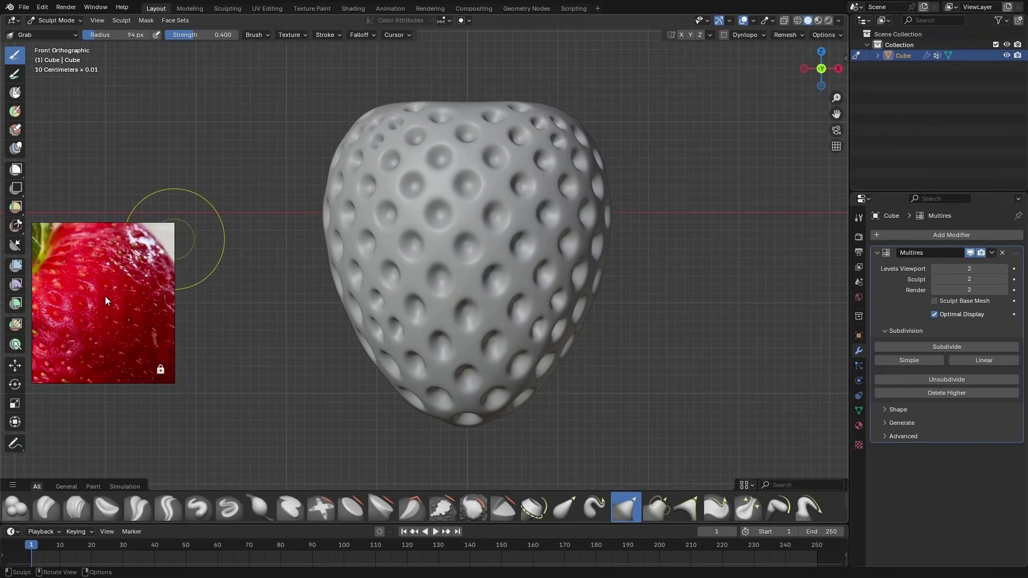
{"action": "scroll", "coordinate": [105, 297], "scroll_direction": "down", "scroll_amount": 6}
{"action": "scroll", "coordinate": [108, 325], "scroll_direction": "up", "scroll_amount": 6}
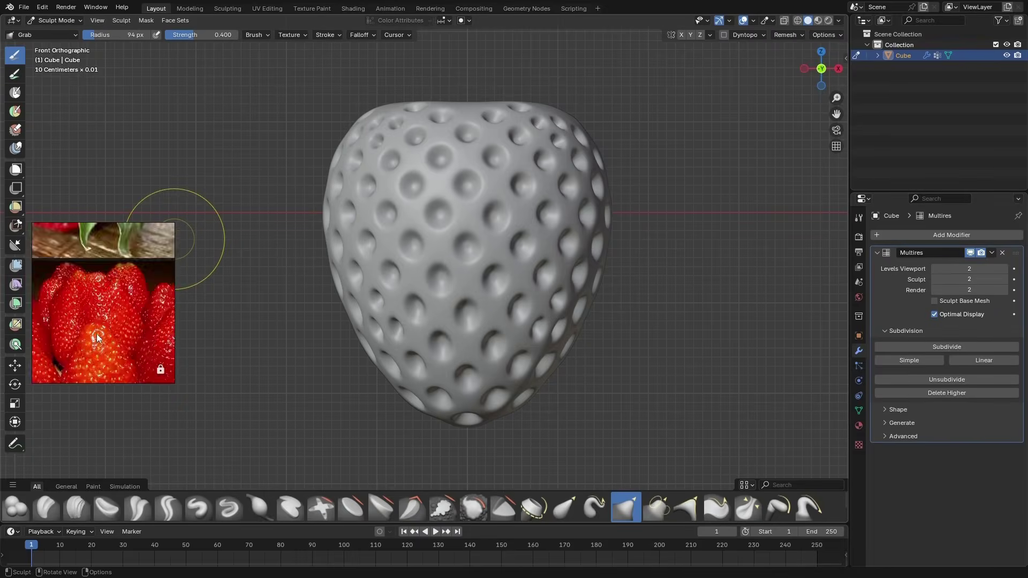
{"action": "scroll", "coordinate": [97, 337], "scroll_direction": "down", "scroll_amount": 6}
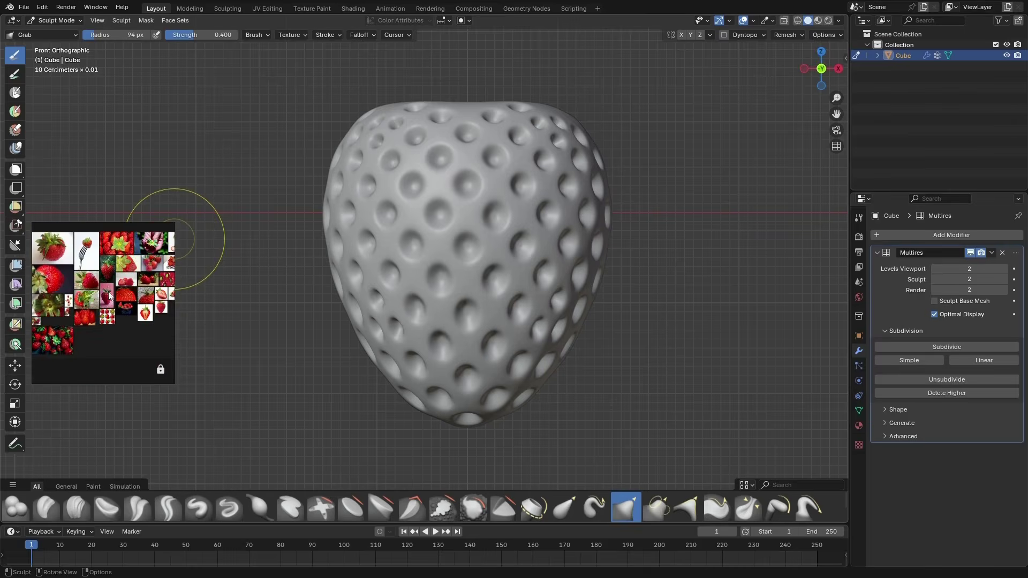
{"action": "scroll", "coordinate": [109, 295], "scroll_direction": "up", "scroll_amount": 5}
{"action": "scroll", "coordinate": [91, 316], "scroll_direction": "down", "scroll_amount": 4}
{"action": "scroll", "coordinate": [77, 334], "scroll_direction": "up", "scroll_amount": 4}
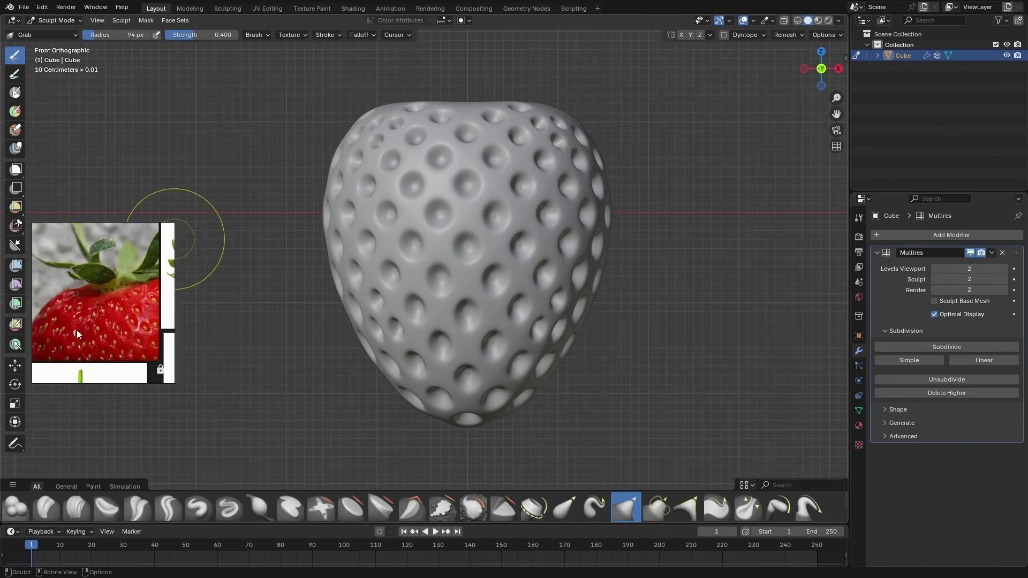
{"action": "scroll", "coordinate": [76, 330], "scroll_direction": "up", "scroll_amount": 4}
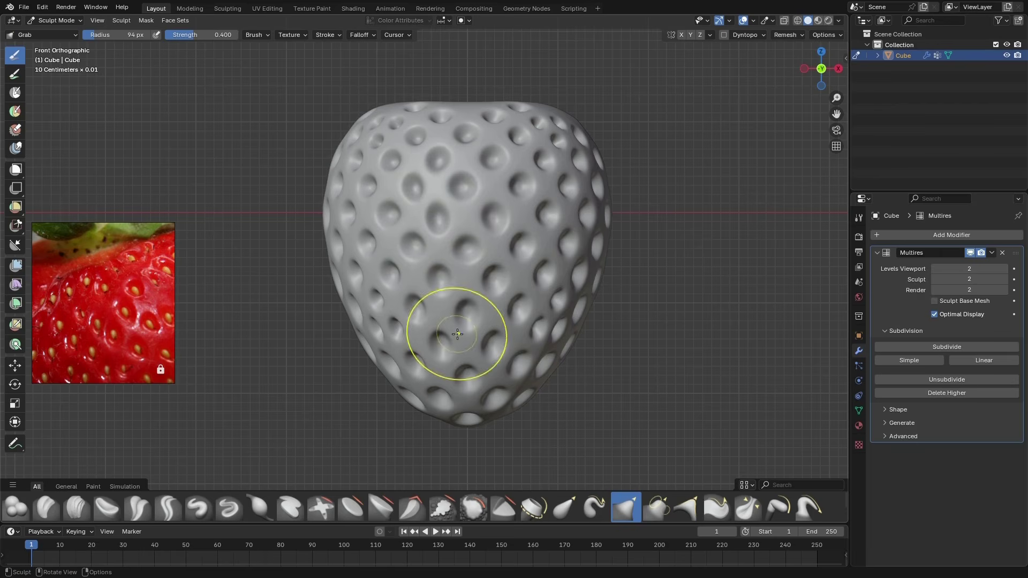
Pull the seed pits on the strawberry's front into irregular shapes and positions with the Grab brush, reducing its radius to 60 px
{"action": "mouse_move", "coordinate": [519, 246]}
{"action": "left_mouse_down"}
{"action": "mouse_move", "coordinate": [535, 207]}
{"action": "mouse_move", "coordinate": [527, 185]}
{"action": "left_mouse_up"}
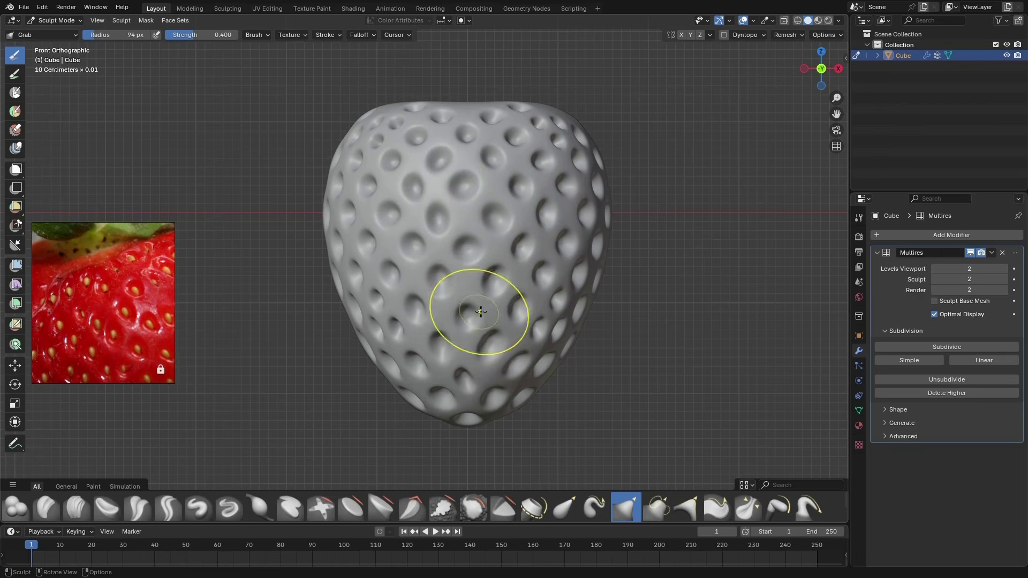
{"action": "key", "text": "f"}
{"action": "left_click", "coordinate": [571, 360]}
{"action": "mouse_move", "coordinate": [569, 353]}
{"action": "middle_mouse_down"}
{"action": "mouse_move", "coordinate": [532, 312]}
{"action": "mouse_move", "coordinate": [471, 278]}
{"action": "middle_mouse_up"}
{"action": "left_click_drag", "start_coordinate": [433, 181], "coordinate": [421, 172]}
{"action": "key", "text": "f"}
{"action": "middle_click_drag", "start_coordinate": [471, 136], "coordinate": [527, 179]}
{"action": "left_click", "coordinate": [481, 157]}
{"action": "mouse_move", "coordinate": [375, 163]}
{"action": "middle_mouse_down"}
{"action": "mouse_move", "coordinate": [450, 201]}
{"action": "mouse_move", "coordinate": [502, 195]}
{"action": "mouse_move", "coordinate": [412, 214]}
{"action": "middle_mouse_up"}
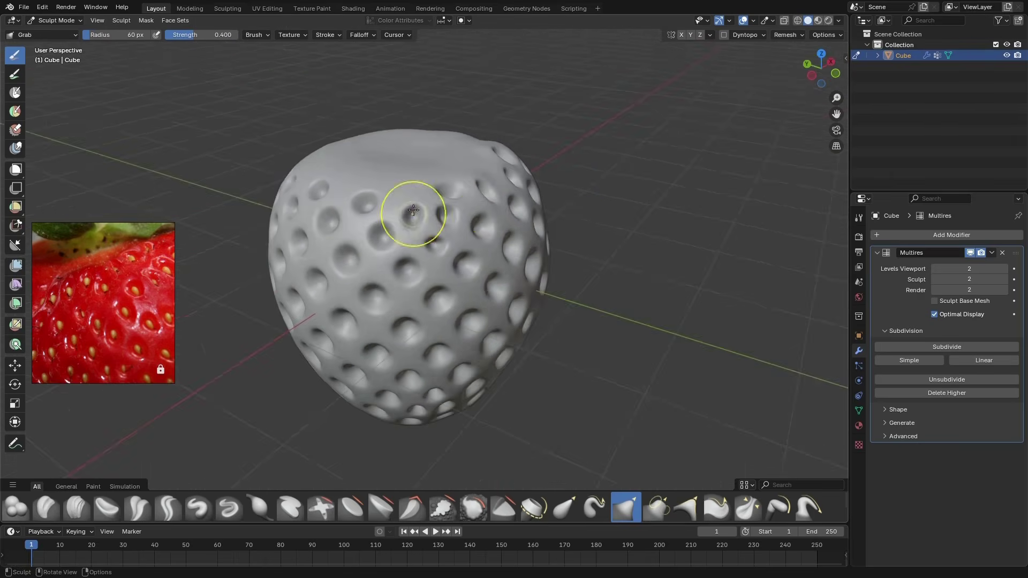
Distort the seed pits on the strawberry's remaining sides with the Grab brush, enlarging its radius to 83 px
{"action": "key", "text": "ctrl+KP_3"}
{"action": "middle_click_drag", "start_coordinate": [455, 249], "coordinate": [504, 213], "text": "shift"}
{"action": "key", "text": "f"}
{"action": "left_click", "coordinate": [515, 214]}
{"action": "middle_click_drag", "start_coordinate": [515, 257], "coordinate": [516, 228]}
{"action": "key", "text": "f"}
{"action": "middle_click_drag", "start_coordinate": [506, 161], "coordinate": [481, 225], "text": "shift"}
{"action": "right_click", "coordinate": [480, 129]}
{"action": "mouse_move", "coordinate": [484, 276]}
{"action": "middle_mouse_down"}
{"action": "mouse_move", "coordinate": [476, 177]}
{"action": "mouse_move", "coordinate": [443, 202]}
{"action": "mouse_move", "coordinate": [509, 142]}
{"action": "mouse_move", "coordinate": [423, 237]}
{"action": "mouse_move", "coordinate": [452, 251]}
{"action": "mouse_move", "coordinate": [445, 296]}
{"action": "mouse_move", "coordinate": [475, 188]}
{"action": "mouse_move", "coordinate": [470, 223]}
{"action": "mouse_move", "coordinate": [505, 332]}
{"action": "mouse_move", "coordinate": [378, 201]}
{"action": "mouse_move", "coordinate": [447, 142]}
{"action": "mouse_move", "coordinate": [447, 271]}
{"action": "mouse_move", "coordinate": [500, 280]}
{"action": "mouse_move", "coordinate": [499, 305]}
{"action": "mouse_move", "coordinate": [568, 268]}
{"action": "mouse_move", "coordinate": [500, 285]}
{"action": "middle_mouse_up"}
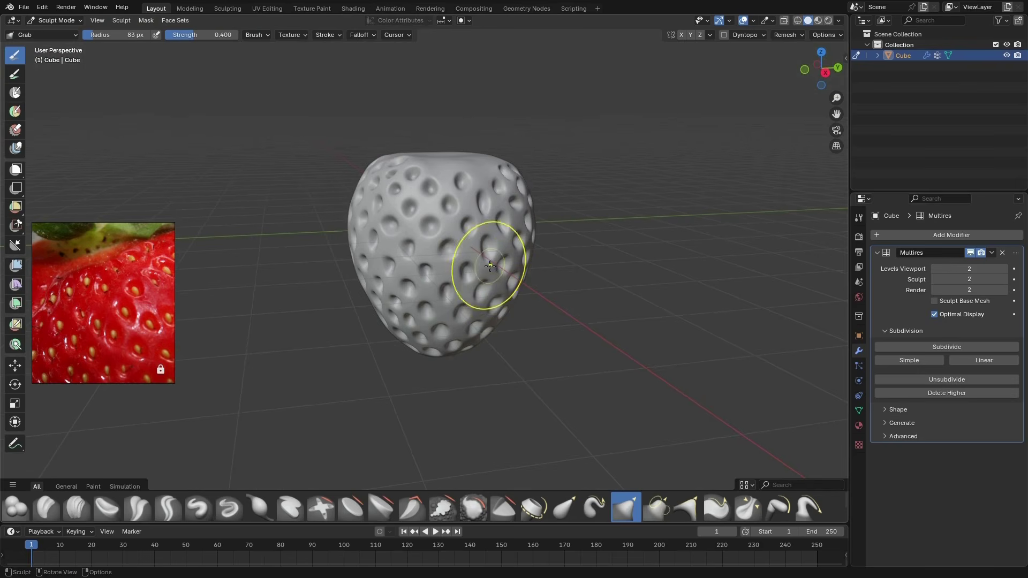
Switch to the Blob brush at a 45 px radius and build up uneven bulges between the pits on one side
{"action": "left_click", "coordinate": [16, 506]}
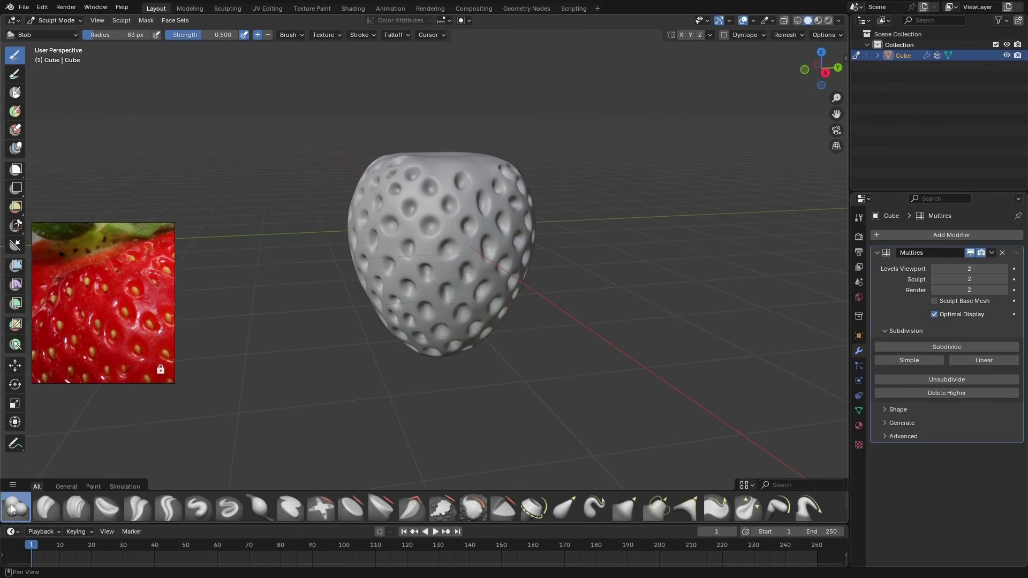
{"action": "middle_click_drag", "start_coordinate": [463, 249], "coordinate": [456, 248]}
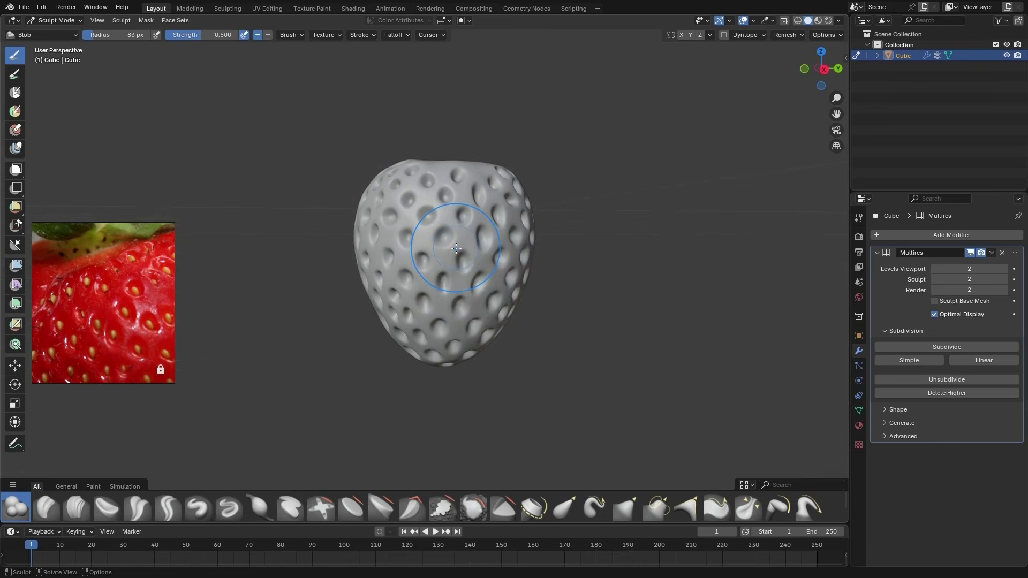
{"action": "key", "text": "f"}
{"action": "left_click", "coordinate": [434, 254]}
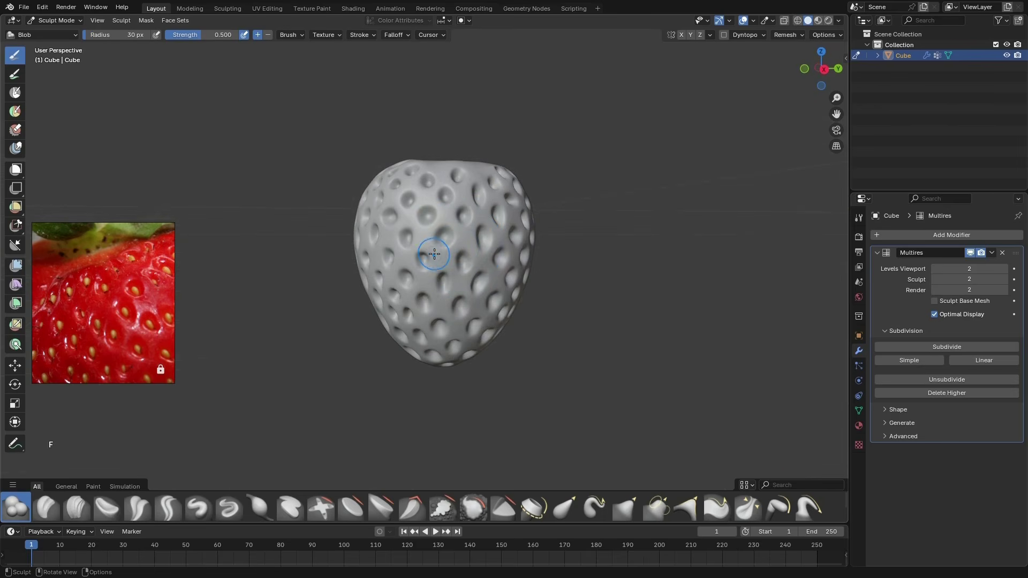
{"action": "scroll", "coordinate": [459, 239], "scroll_direction": "up", "scroll_amount": 5}
{"action": "key", "text": "f"}
{"action": "left_click", "coordinate": [468, 231]}
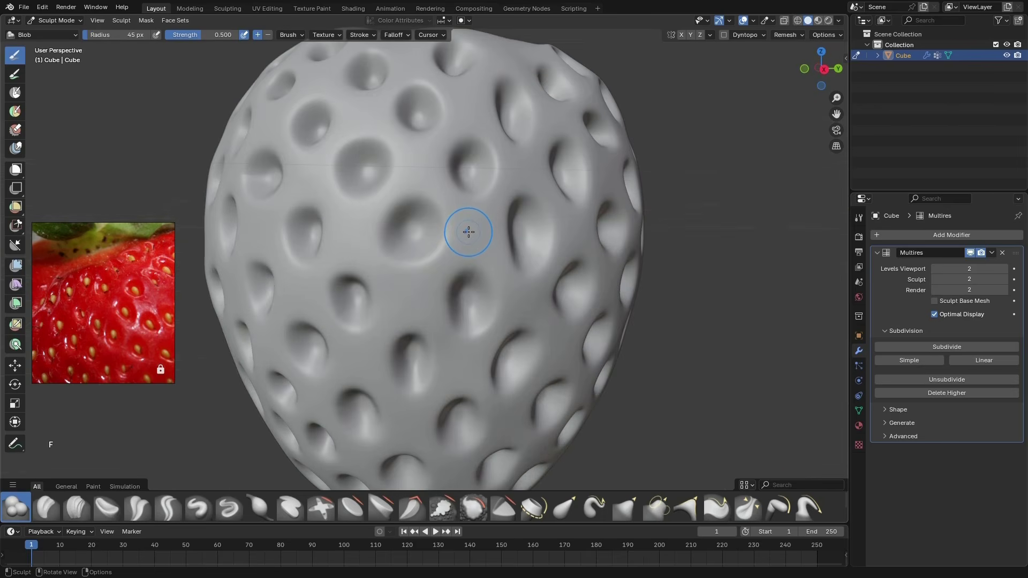
{"action": "scroll", "coordinate": [466, 230], "scroll_direction": "down", "scroll_amount": 2}
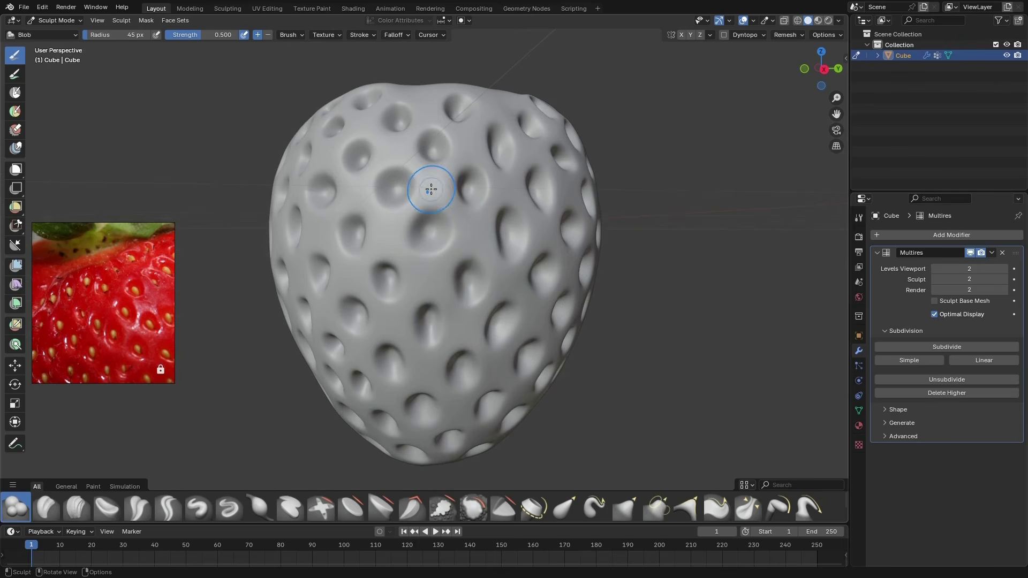
{"action": "middle_click_drag", "start_coordinate": [407, 155], "coordinate": [412, 208]}
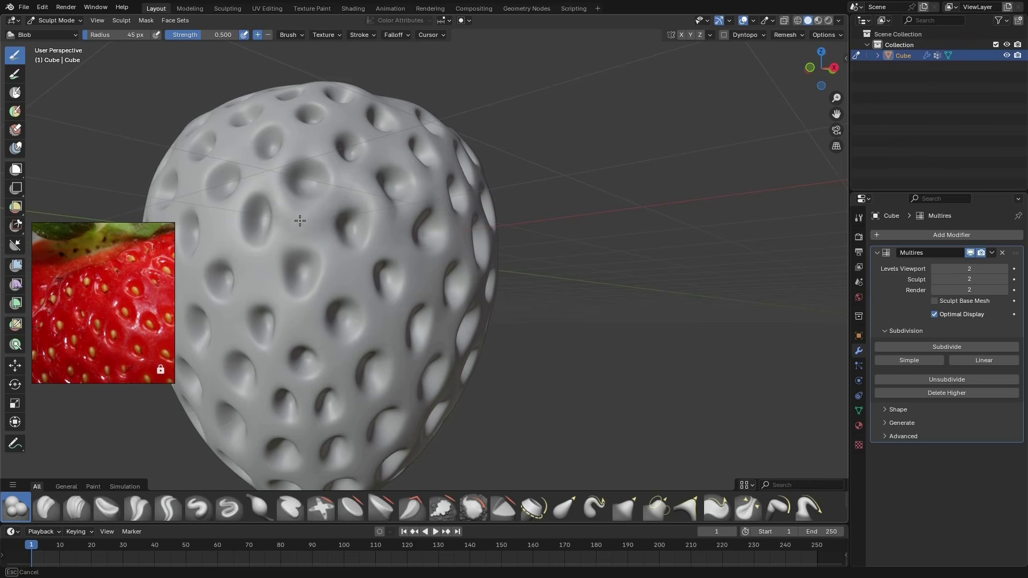
Continue sculpting Blob bulges between the seed pits around the strawberry's other sides
{"action": "middle_click_drag", "start_coordinate": [300, 217], "coordinate": [477, 223], "text": "shift"}
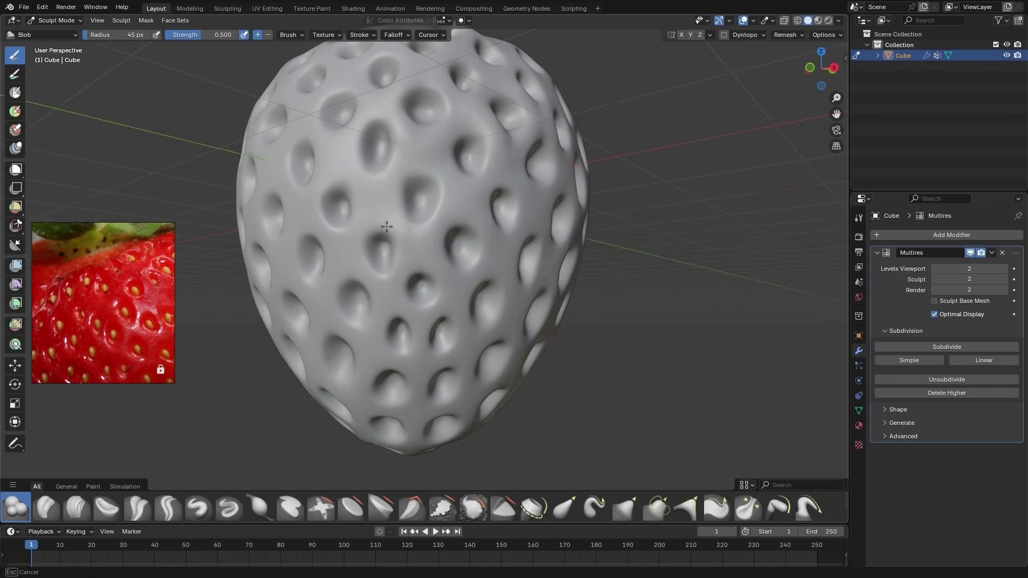
{"action": "middle_click_drag", "start_coordinate": [354, 133], "coordinate": [461, 188]}
{"action": "scroll", "coordinate": [461, 188], "scroll_direction": "down", "scroll_amount": 2}
{"action": "scroll", "coordinate": [461, 188], "scroll_direction": "up", "scroll_amount": 1}
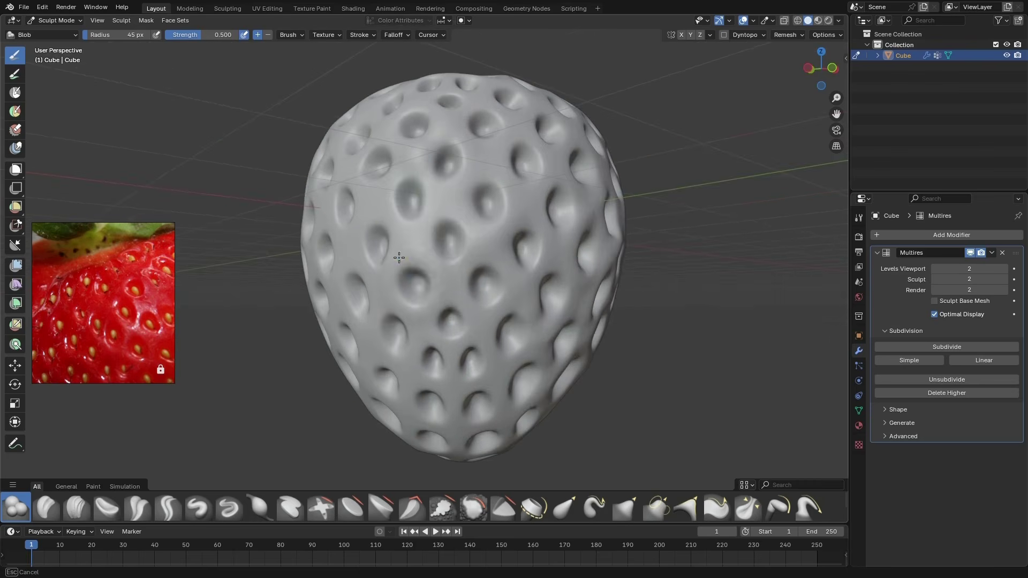
{"action": "mouse_move", "coordinate": [397, 257]}
{"action": "middle_mouse_down"}
{"action": "mouse_move", "coordinate": [547, 277]}
{"action": "mouse_move", "coordinate": [505, 275]}
{"action": "mouse_move", "coordinate": [461, 255]}
{"action": "mouse_move", "coordinate": [422, 162]}
{"action": "mouse_move", "coordinate": [385, 248]}
{"action": "mouse_move", "coordinate": [474, 206]}
{"action": "mouse_move", "coordinate": [429, 191]}
{"action": "mouse_move", "coordinate": [459, 239]}
{"action": "mouse_move", "coordinate": [516, 241]}
{"action": "mouse_move", "coordinate": [408, 251]}
{"action": "mouse_move", "coordinate": [369, 136]}
{"action": "mouse_move", "coordinate": [474, 188]}
{"action": "mouse_move", "coordinate": [436, 279]}
{"action": "mouse_move", "coordinate": [375, 337]}
{"action": "mouse_move", "coordinate": [394, 319]}
{"action": "middle_mouse_up"}
{"action": "scroll", "coordinate": [474, 187], "scroll_direction": "down", "scroll_amount": 6}
{"action": "scroll", "coordinate": [376, 337], "scroll_direction": "up", "scroll_amount": 3}
{"action": "mouse_move", "coordinate": [435, 288]}
{"action": "middle_mouse_down"}
{"action": "mouse_move", "coordinate": [432, 310]}
{"action": "mouse_move", "coordinate": [490, 296]}
{"action": "mouse_move", "coordinate": [458, 294]}
{"action": "middle_mouse_up"}
{"action": "scroll", "coordinate": [457, 298], "scroll_direction": "down", "scroll_amount": 2}
{"action": "scroll", "coordinate": [513, 284], "scroll_direction": "down", "scroll_amount": 3}
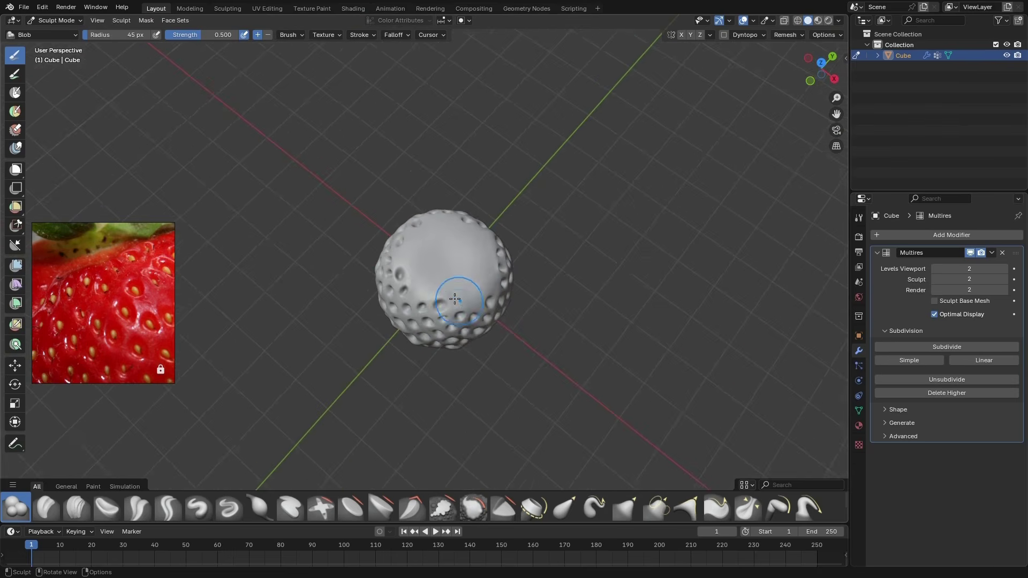
Carve a hollow into the centre of the strawberry's smooth top with the inverted Blob brush at a 59 px radius
{"action": "scroll", "coordinate": [449, 267], "scroll_direction": "up", "scroll_amount": 2}
{"action": "key", "text": "f"}
{"action": "left_click", "coordinate": [458, 275]}
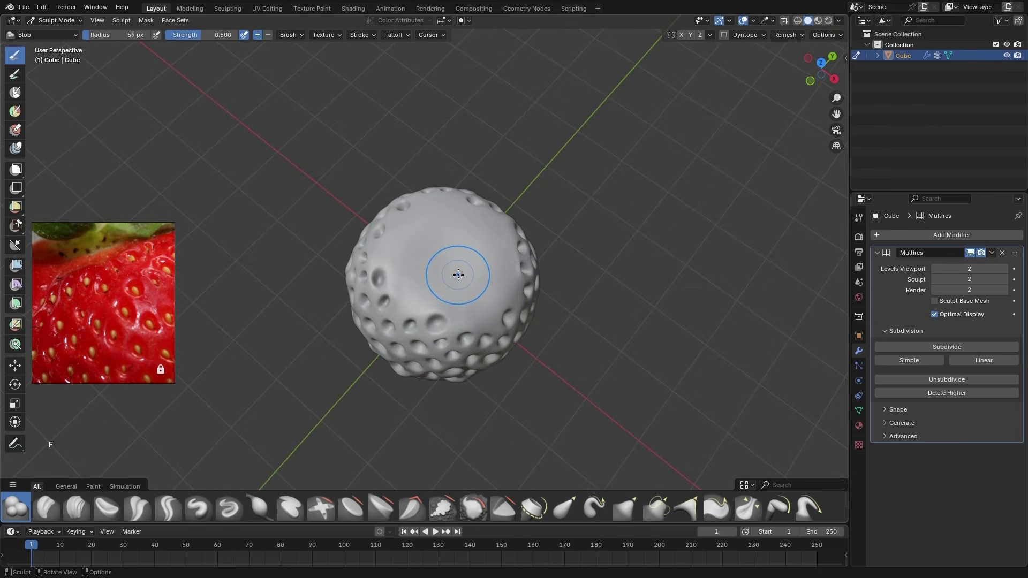
{"action": "left_click", "coordinate": [442, 257], "text": "ctrl"}
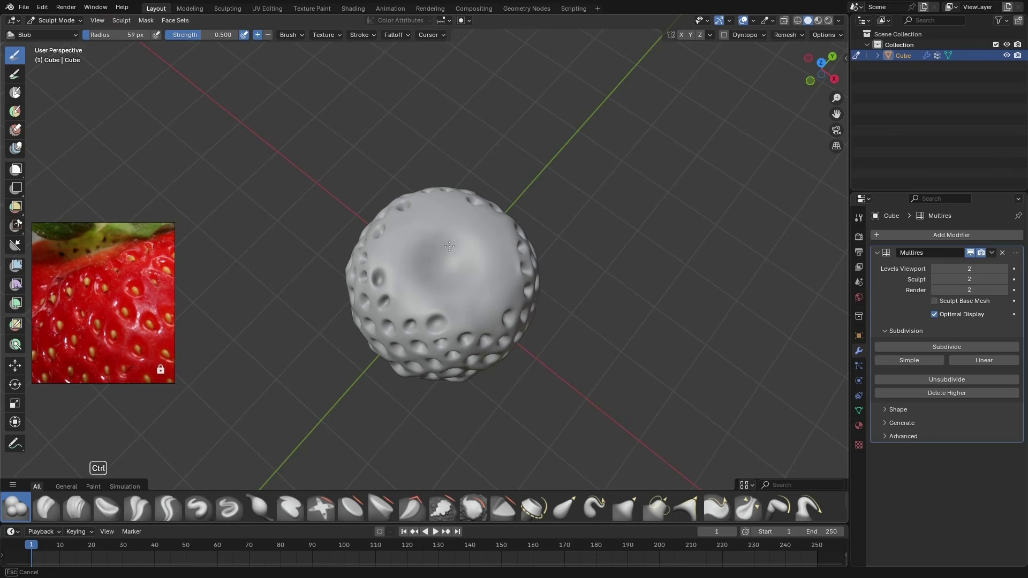
{"action": "left_click_drag", "start_coordinate": [449, 246], "coordinate": [447, 260], "text": "ctrl"}
{"action": "middle_click_drag", "start_coordinate": [461, 298], "coordinate": [424, 275]}
{"action": "left_click_drag", "start_coordinate": [459, 264], "coordinate": [451, 269], "text": "ctrl"}
{"action": "mouse_move", "coordinate": [453, 317]}
{"action": "middle_mouse_down"}
{"action": "mouse_move", "coordinate": [406, 314]}
{"action": "mouse_move", "coordinate": [498, 328]}
{"action": "middle_mouse_up"}
{"action": "scroll", "coordinate": [459, 267], "scroll_direction": "up", "scroll_amount": 4}
{"action": "scroll", "coordinate": [429, 258], "scroll_direction": "down", "scroll_amount": 2}
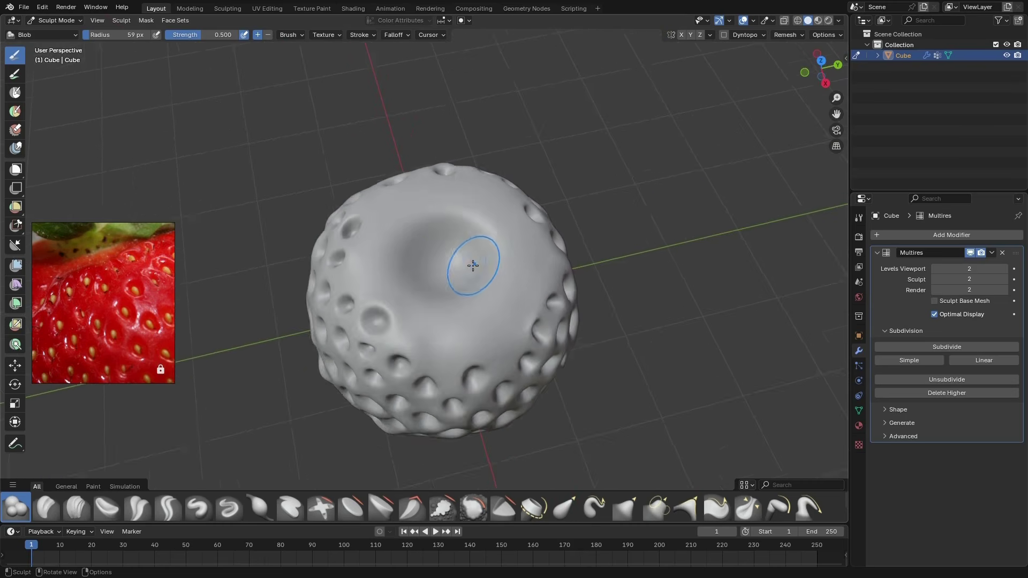
Refine the hollow in the strawberry's top with the Blob brush, setting its radius to 61 px
{"action": "middle_click_drag", "start_coordinate": [473, 265], "coordinate": [454, 263]}
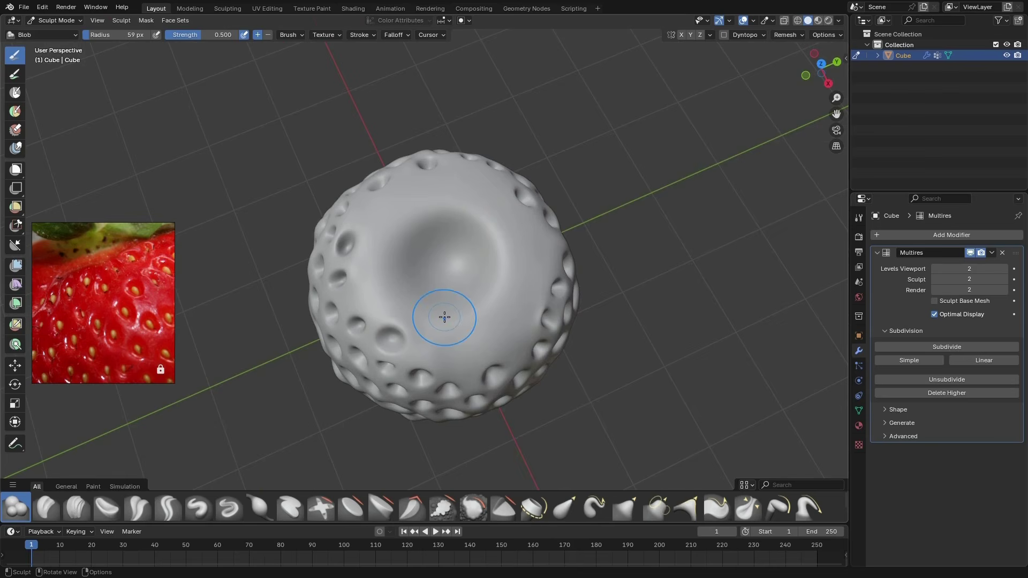
{"action": "key", "text": "f"}
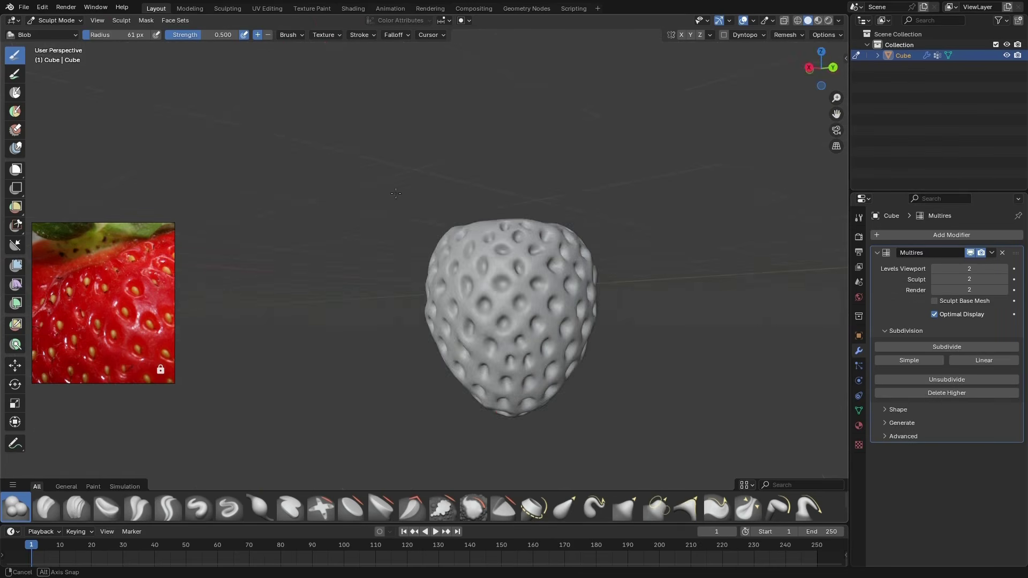
{"action": "middle_click_drag", "start_coordinate": [386, 235], "coordinate": [380, 209]}
{"action": "scroll", "coordinate": [565, 306], "scroll_direction": "up", "scroll_amount": 3}
{"action": "left_click_drag", "start_coordinate": [507, 248], "coordinate": [502, 319]}
{"action": "left_click_drag", "start_coordinate": [472, 275], "coordinate": [447, 323]}
{"action": "left_click_drag", "start_coordinate": [428, 218], "coordinate": [483, 278]}
{"action": "left_click_drag", "start_coordinate": [500, 331], "coordinate": [472, 353]}
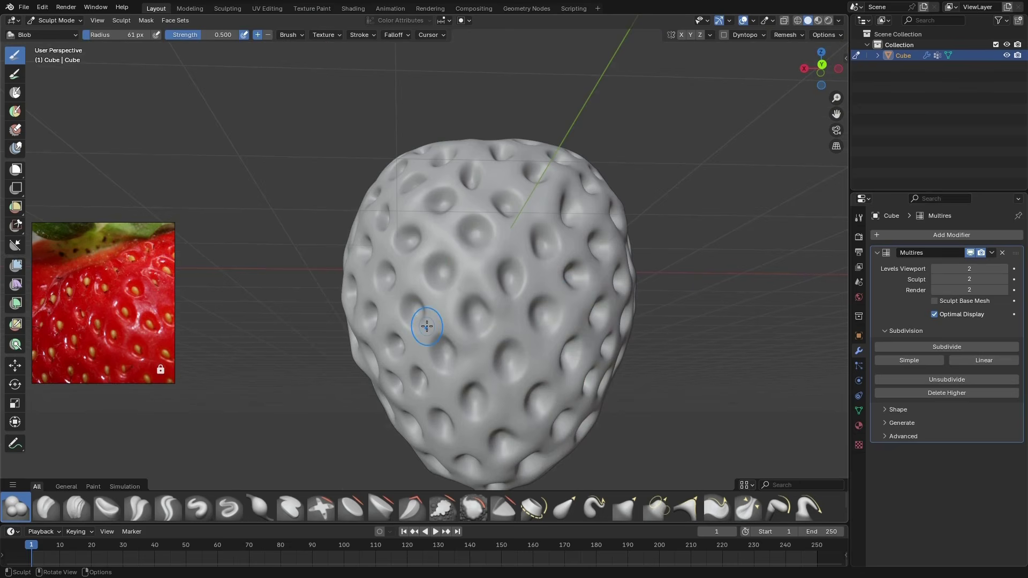
Take the strawberry out of Sculpt Mode and into Object Mode
{"action": "key", "text": "ctrl+Tab"}
{"action": "key", "text": "4"}
{"action": "middle_click_drag", "start_coordinate": [426, 326], "coordinate": [563, 386]}
{"action": "scroll", "coordinate": [563, 385], "scroll_direction": "down", "scroll_amount": 2}
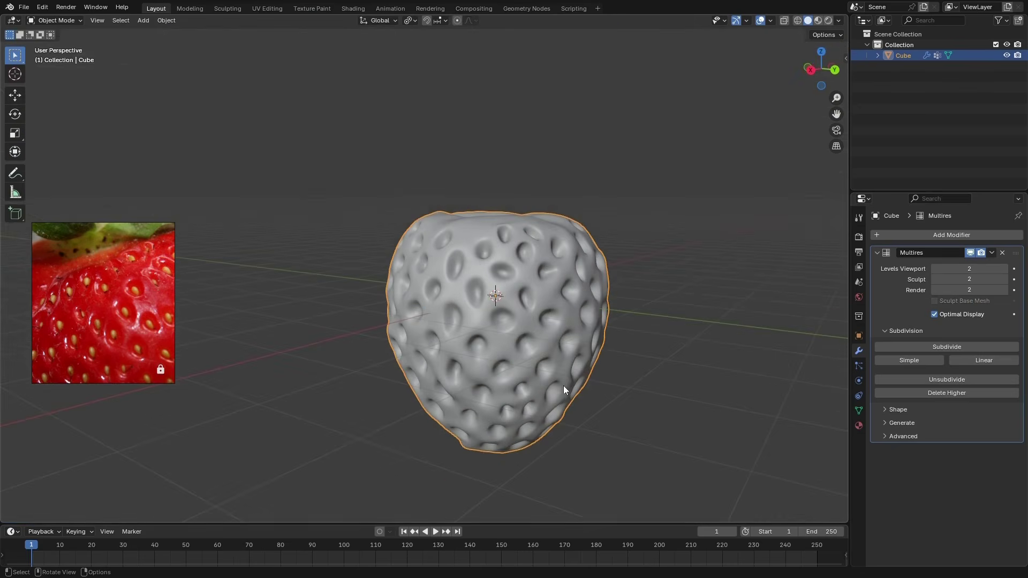
Save the project as Strawberry.blend in the .Blend folder inside the tutorial's Project files folder
{"action": "key", "text": "ctrl+s"}
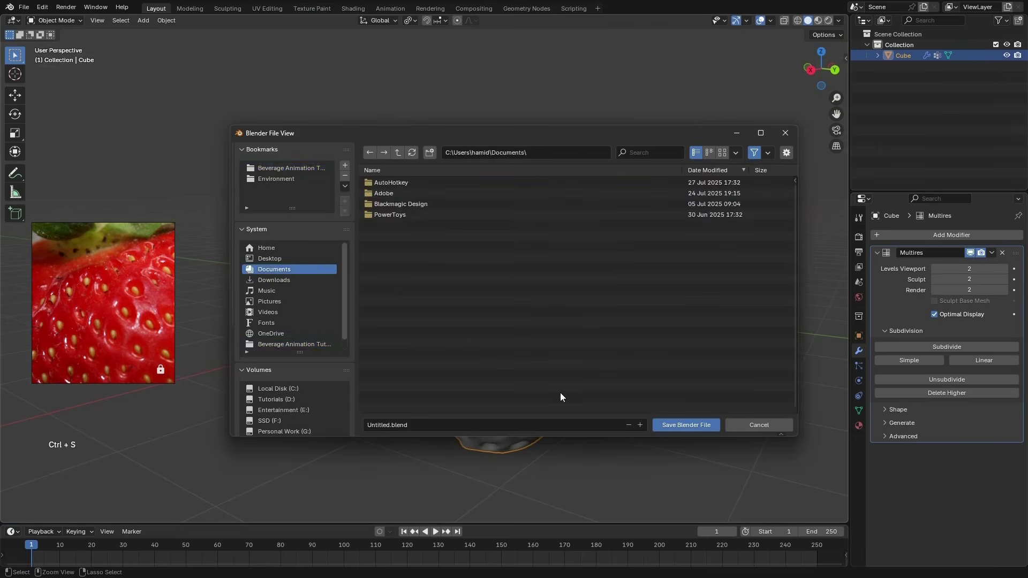
{"action": "left_click", "coordinate": [295, 345]}
{"action": "double_click", "coordinate": [390, 204]}
{"action": "double_click", "coordinate": [390, 197]}
{"action": "left_click", "coordinate": [470, 423]}
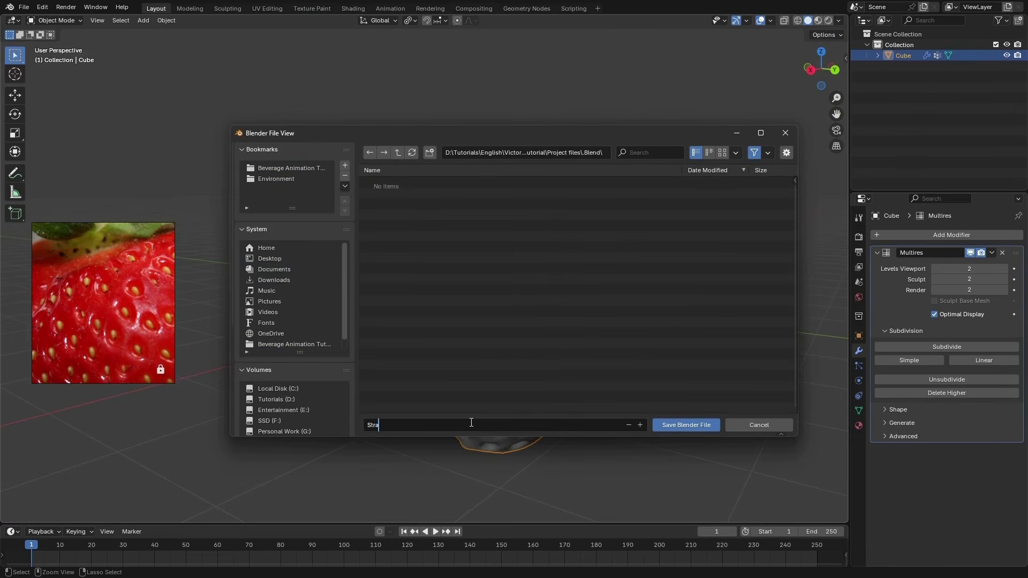
{"action": "type", "text": "Strawberry"}
{"action": "key", "text": "Return"}
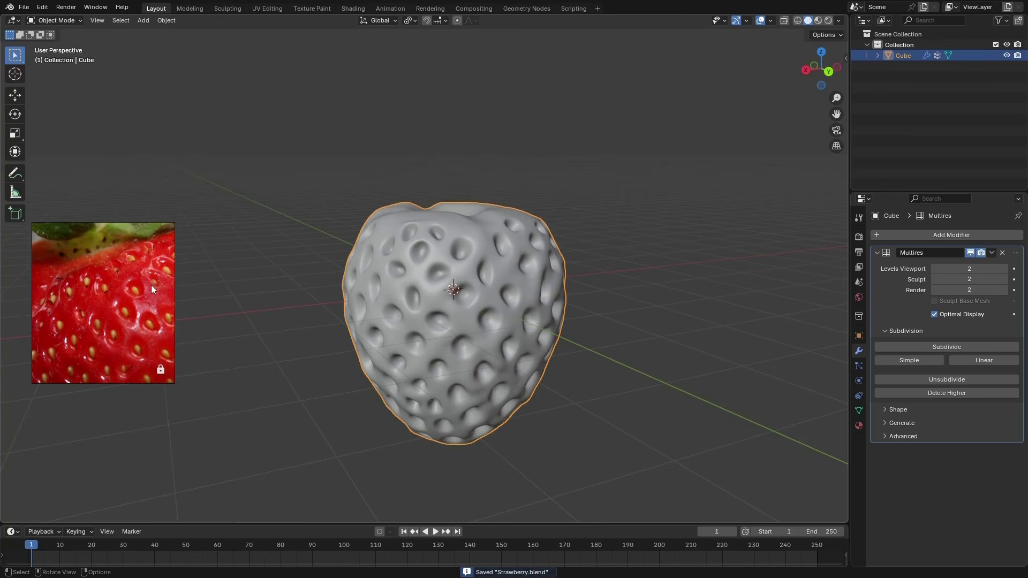
Examine the shape of the green seeds in the close-up reference photo alongside the sculpted strawberry
{"action": "scroll", "coordinate": [134, 322], "scroll_direction": "down", "scroll_amount": 1}
{"action": "middle_click_drag", "start_coordinate": [135, 322], "coordinate": [142, 315]}
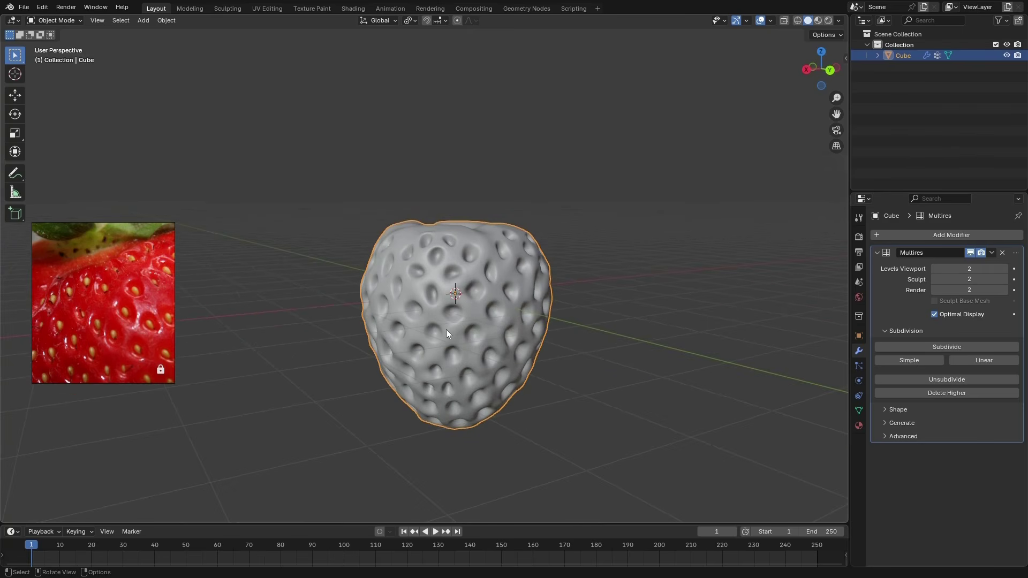
{"action": "middle_click_drag", "start_coordinate": [544, 319], "coordinate": [534, 385]}
{"action": "scroll", "coordinate": [158, 341], "scroll_direction": "down", "scroll_amount": 5}
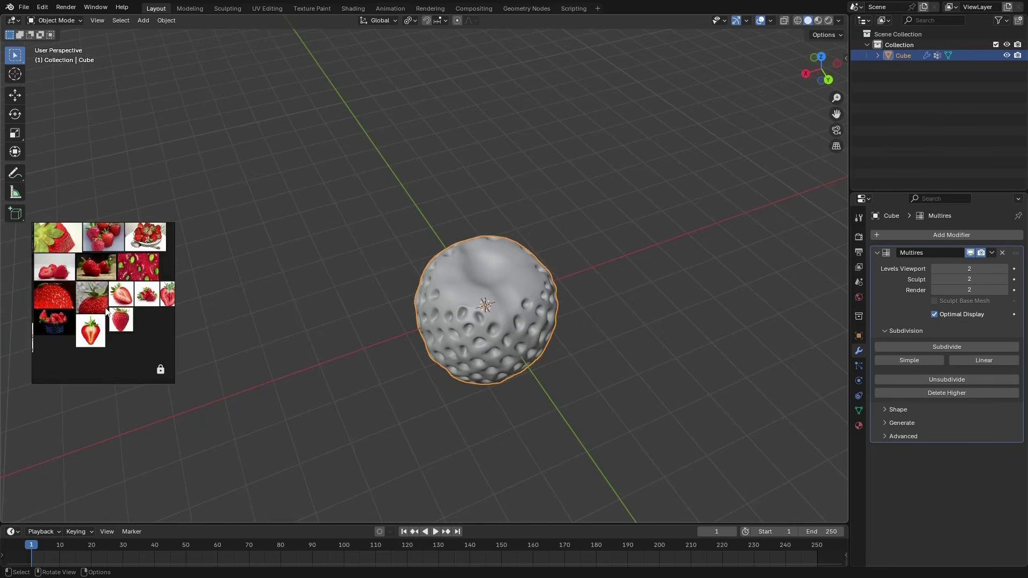
{"action": "scroll", "coordinate": [136, 278], "scroll_direction": "up", "scroll_amount": 2}
{"action": "scroll", "coordinate": [136, 278], "scroll_direction": "up", "scroll_amount": 3}
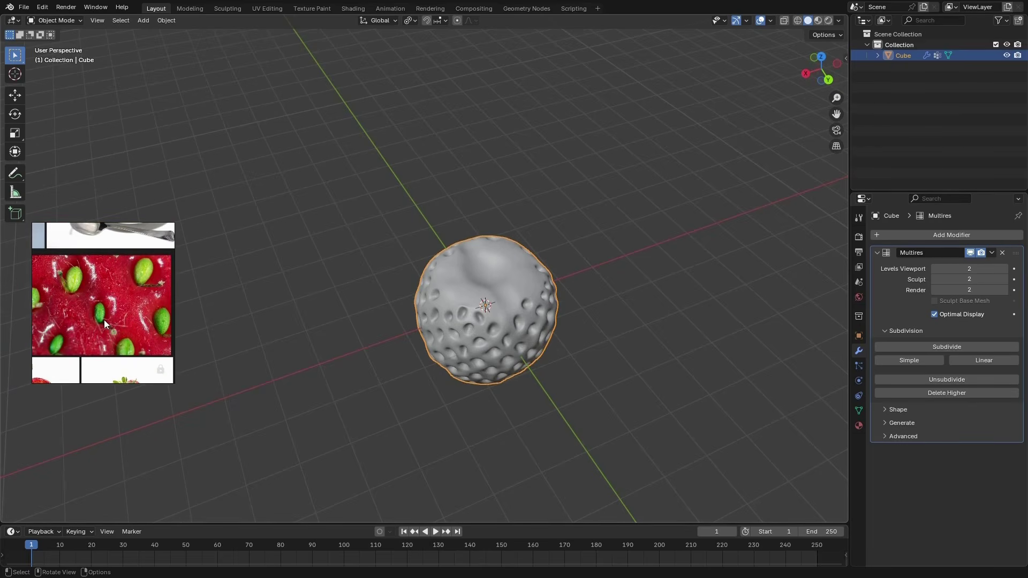
{"action": "scroll", "coordinate": [134, 303], "scroll_direction": "up", "scroll_amount": 1}
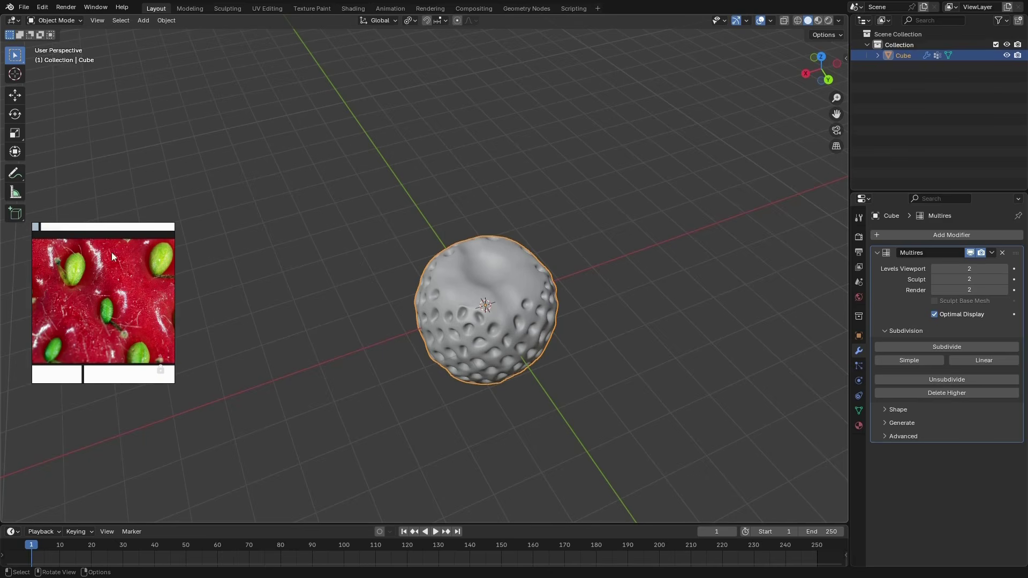
{"action": "middle_click_drag", "start_coordinate": [519, 375], "coordinate": [506, 319]}
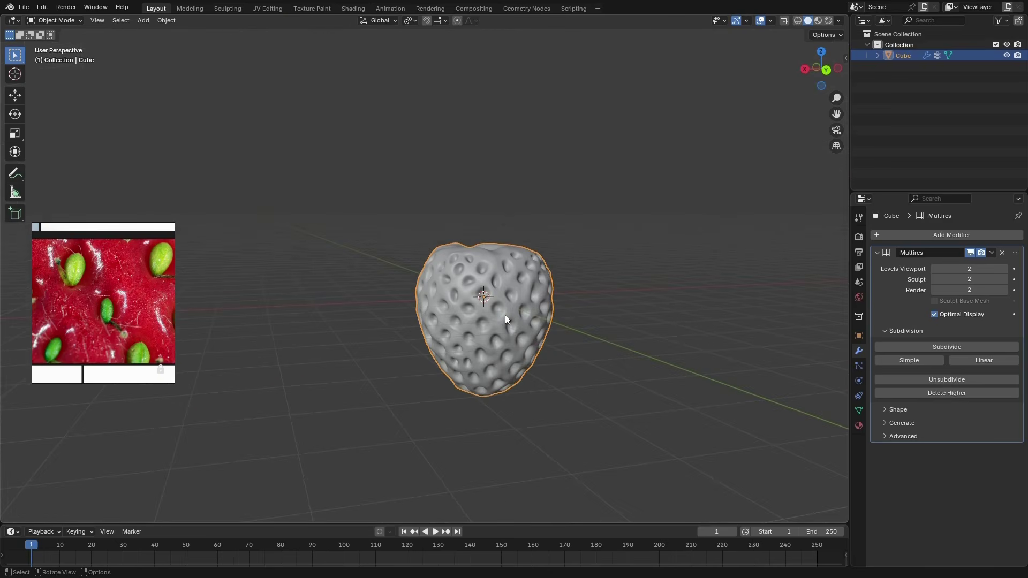
Rename the existing collection as Strawberry and the strawberry object as Flesh
{"action": "key", "text": "KP_1"}
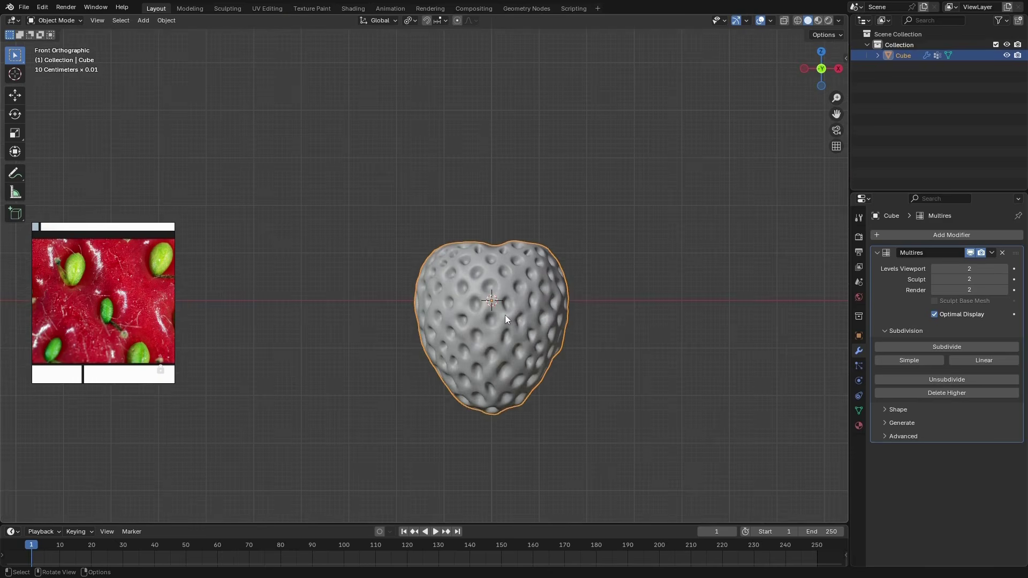
{"action": "double_click", "coordinate": [899, 45]}
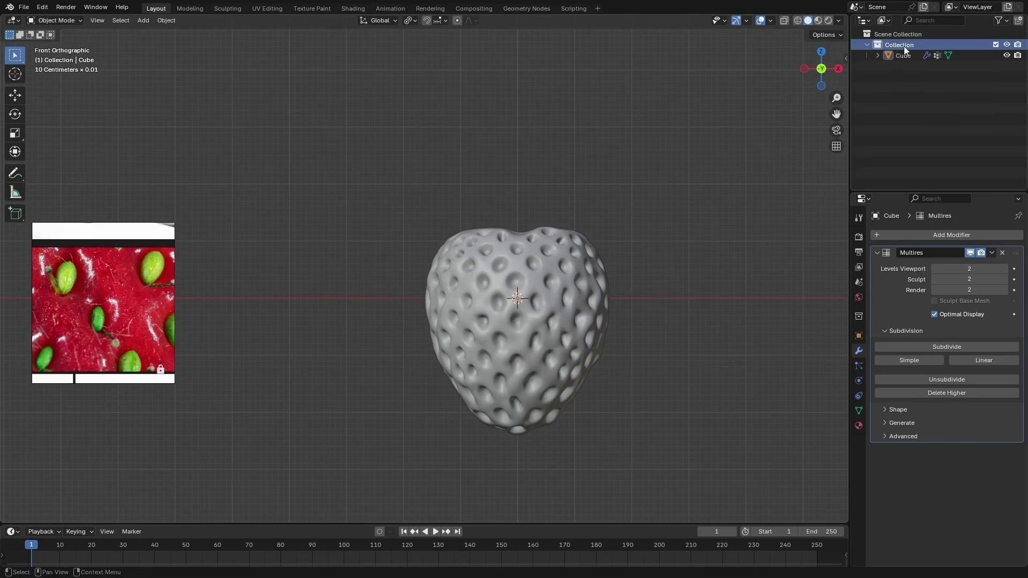
{"action": "type", "text": "St"}
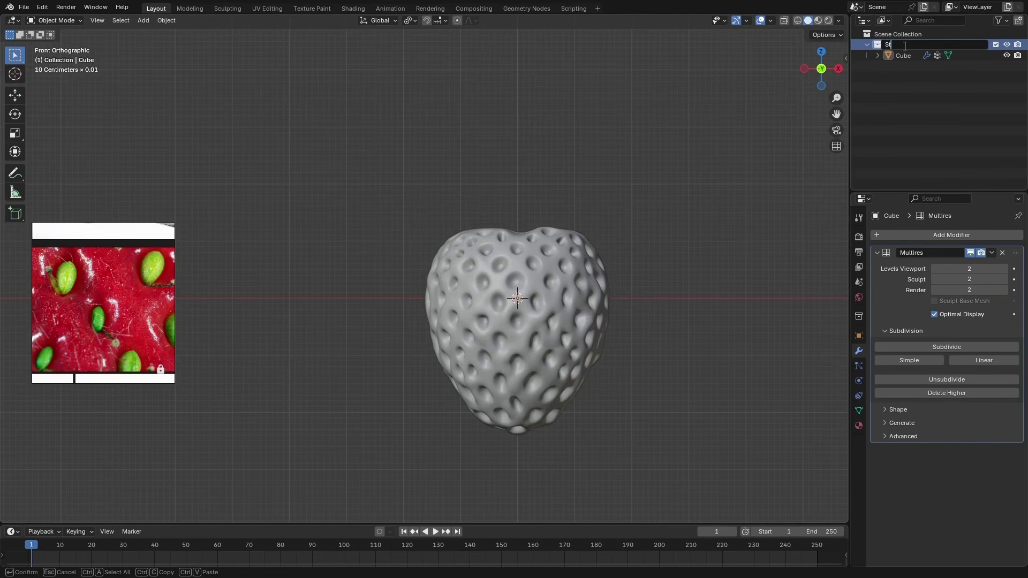
{"action": "type", "text": "rawberry"}
{"action": "key", "text": "Return"}
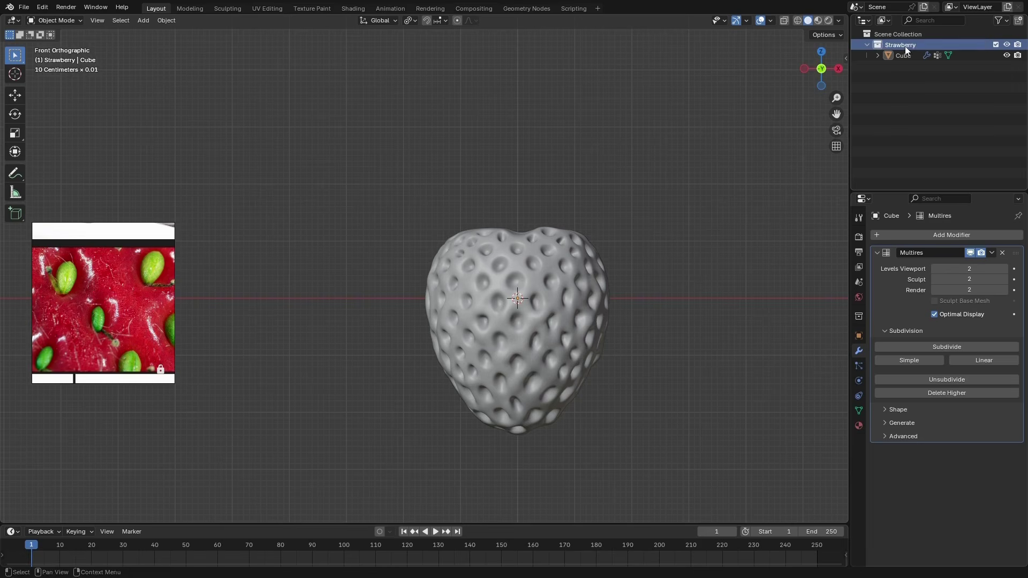
{"action": "double_click", "coordinate": [904, 56]}
{"action": "type", "text": "Fl"}
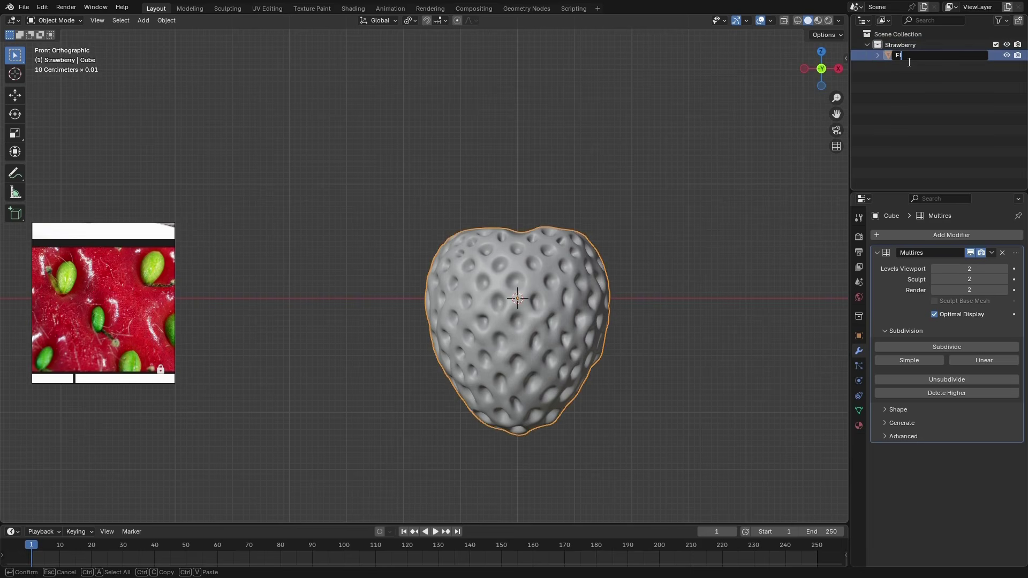
{"action": "type", "text": "esh"}
{"action": "key", "text": "Return"}
Create a new collection at the same level as the Strawberry collection and name it Seeds
{"action": "right_click", "coordinate": [887, 101]}
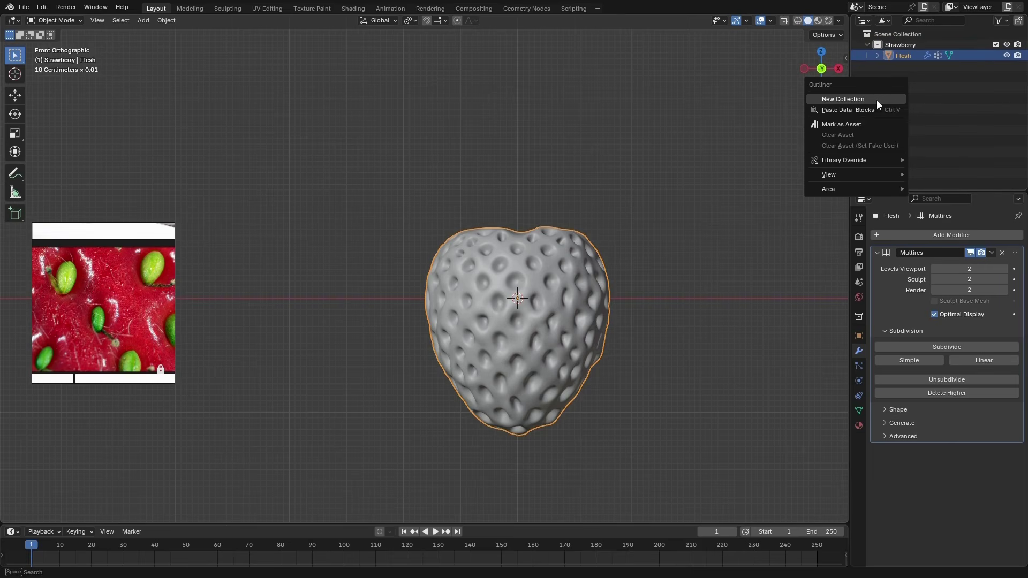
{"action": "left_click", "coordinate": [875, 101]}
{"action": "double_click", "coordinate": [903, 67]}
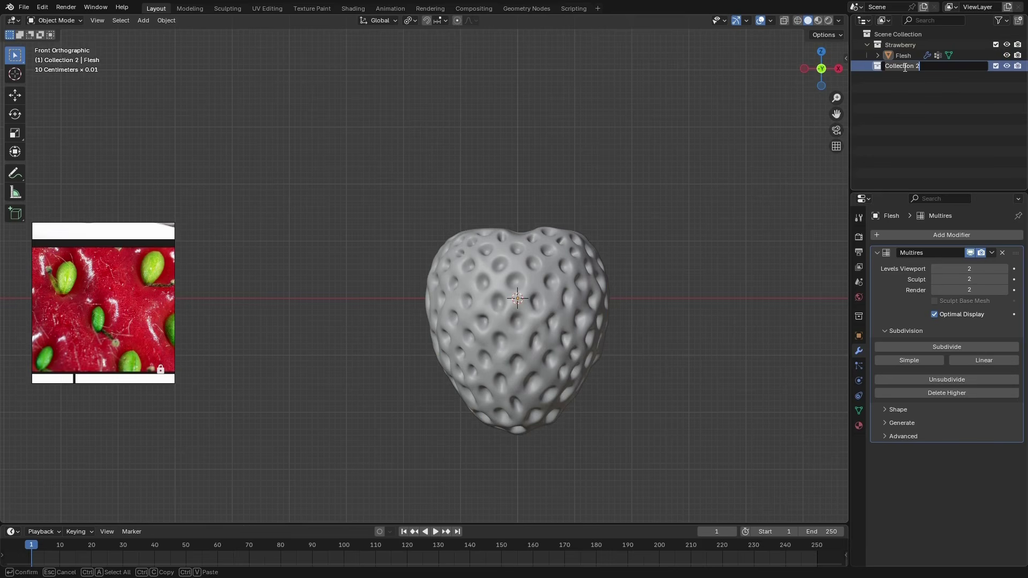
{"action": "type", "text": "Seeds"}
{"action": "key", "text": "Return"}
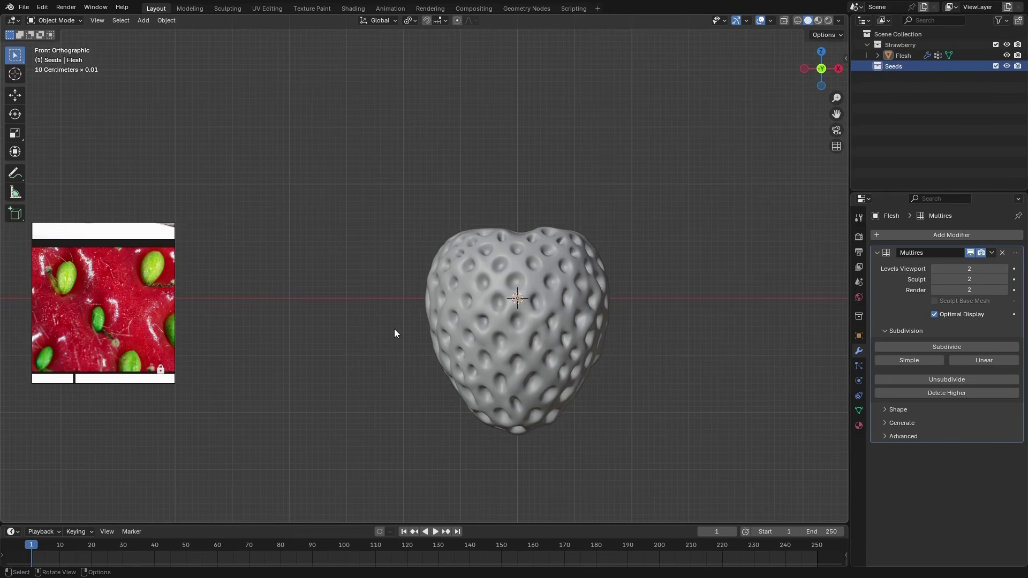
Add a cube to the Seeds collection and set its size to 0.5 cm
{"action": "key", "text": "shift+ctrl+a"}
{"action": "left_click", "coordinate": [448, 348]}
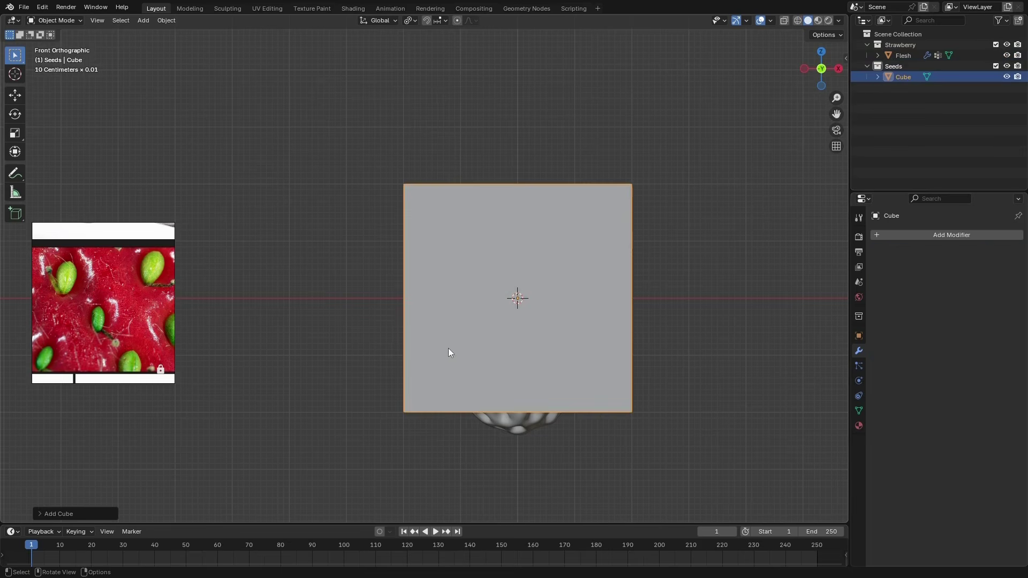
{"action": "left_click", "coordinate": [42, 513]}
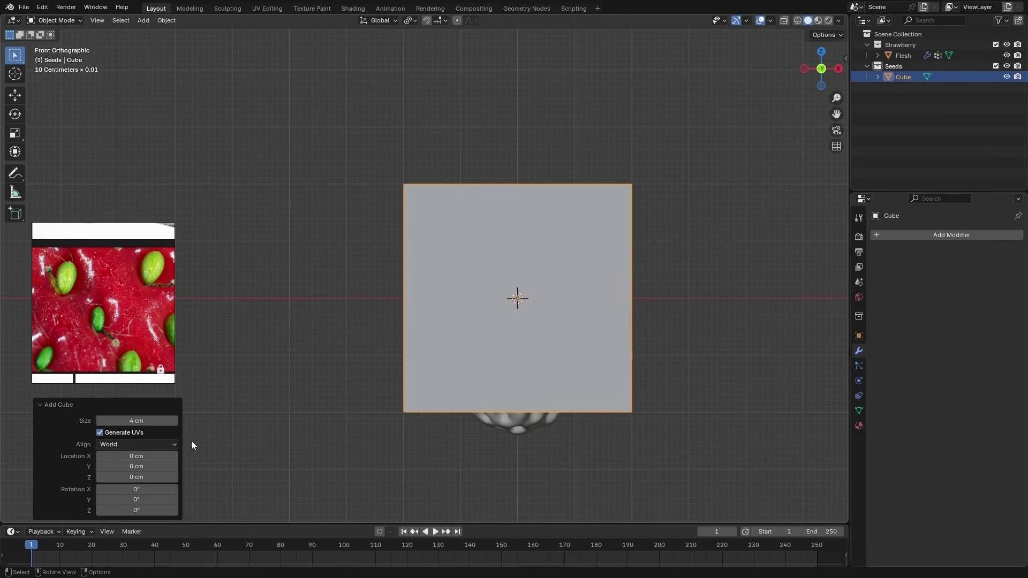
{"action": "left_click", "coordinate": [152, 421]}
{"action": "type", "text": "0.0"}
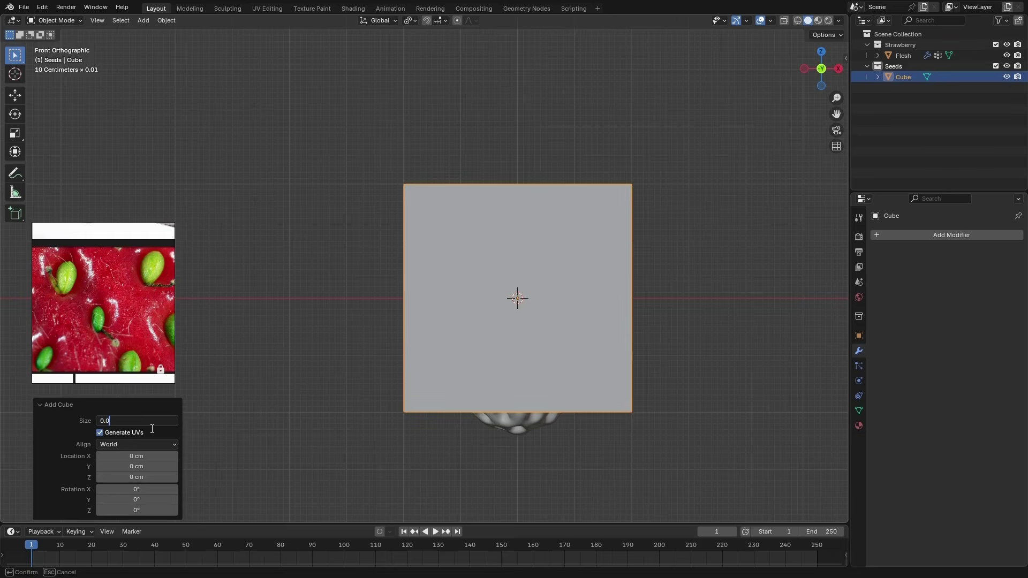
{"action": "type", "text": "5"}
{"action": "key", "text": "Return"}
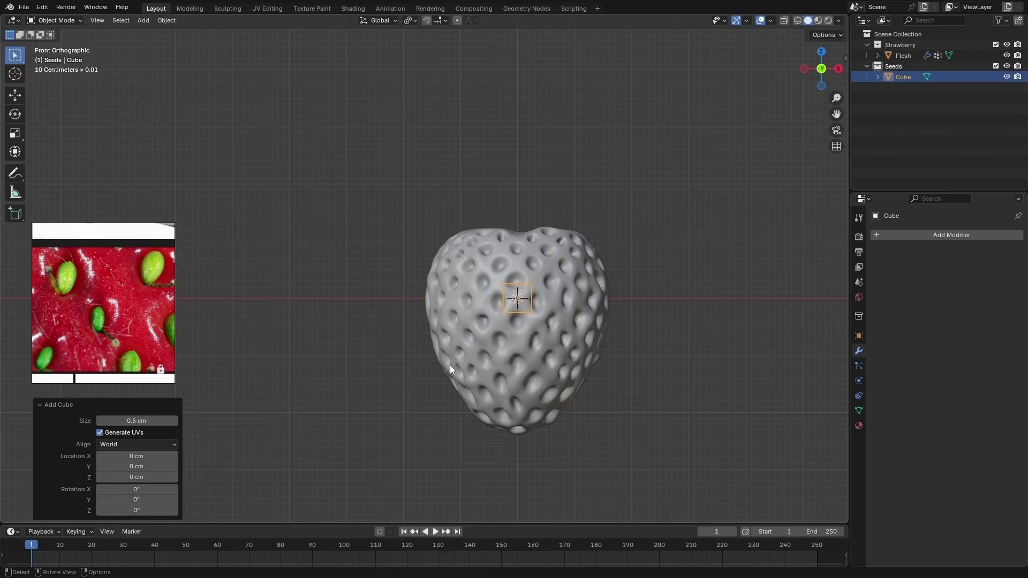
Move the small cube about -2.96 cm along X so that it stands beside the strawberry
{"action": "left_click", "coordinate": [20, 97]}
{"action": "left_click_drag", "start_coordinate": [560, 298], "coordinate": [390, 301]}
{"action": "scroll", "coordinate": [337, 290], "scroll_direction": "up", "scroll_amount": 4}
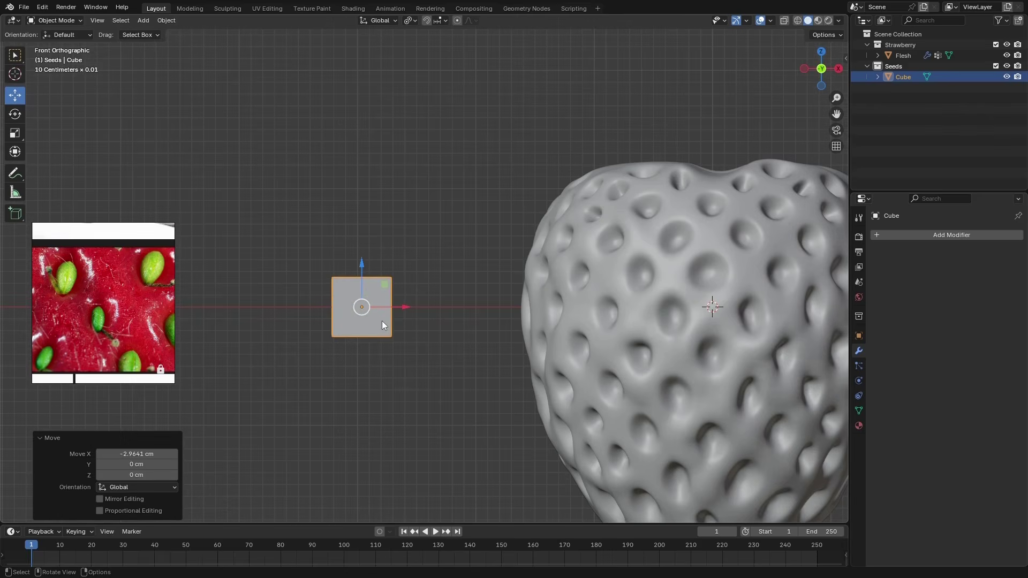
Give the small cube a Subdivision modifier with viewport level 2 and apply it to the mesh
{"action": "key", "text": "ctrl+2"}
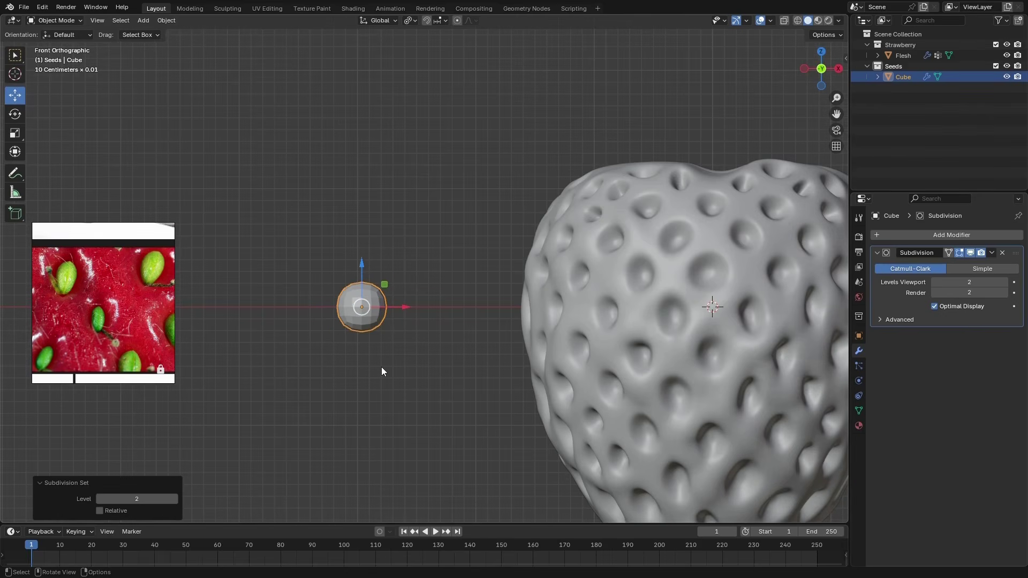
{"action": "left_click", "coordinate": [933, 283]}
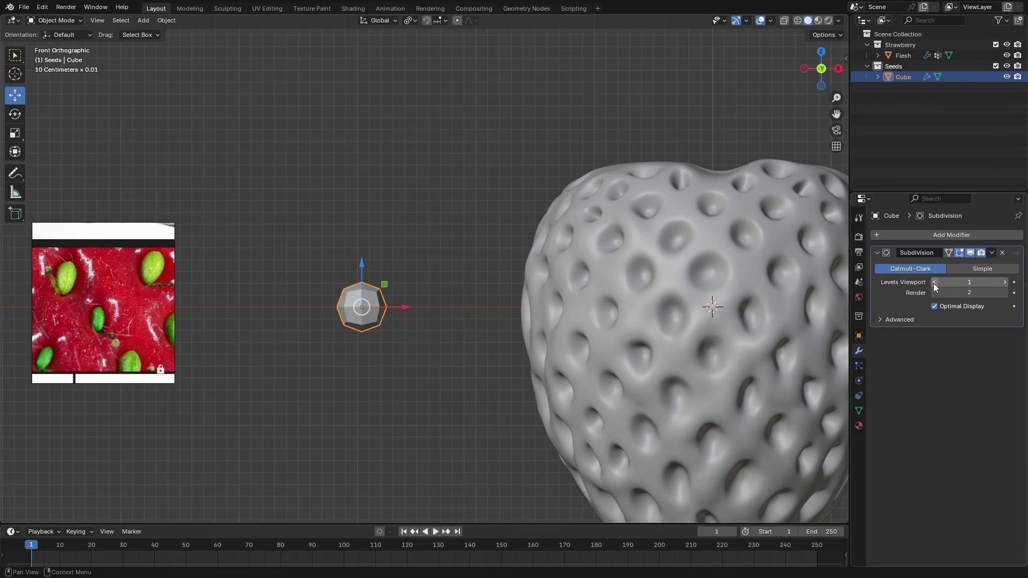
{"action": "left_click", "coordinate": [1005, 283]}
{"action": "left_click", "coordinate": [989, 253]}
{"action": "left_click", "coordinate": [950, 266]}
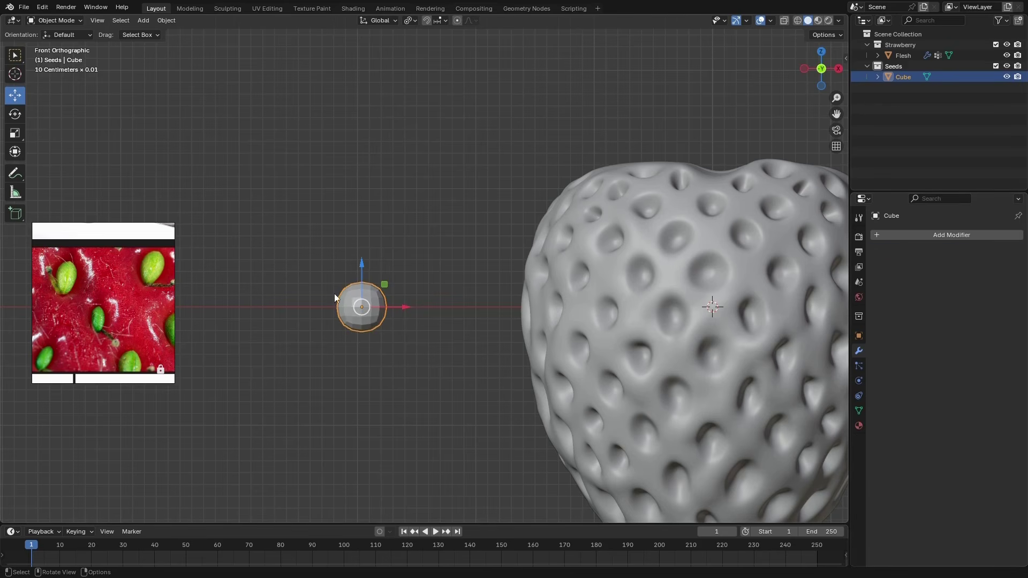
Enter Edit Mode and stretch the whole seed mesh along Z by a factor of about 1.87
{"action": "key", "text": "ctrl+Tab"}
{"action": "left_click", "coordinate": [384, 308]}
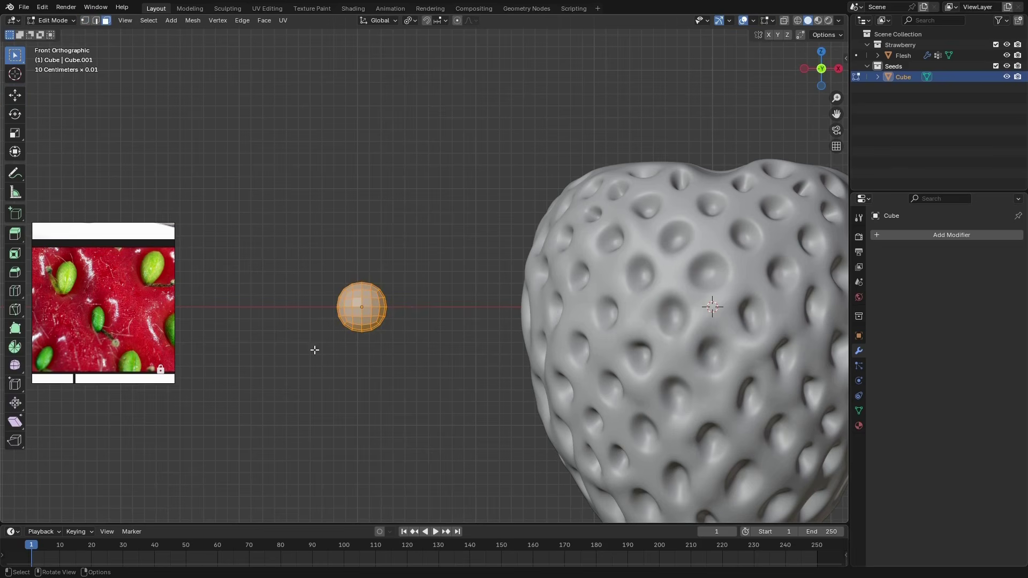
{"action": "left_click", "coordinate": [15, 131]}
{"action": "left_click_drag", "start_coordinate": [361, 266], "coordinate": [367, 224]}
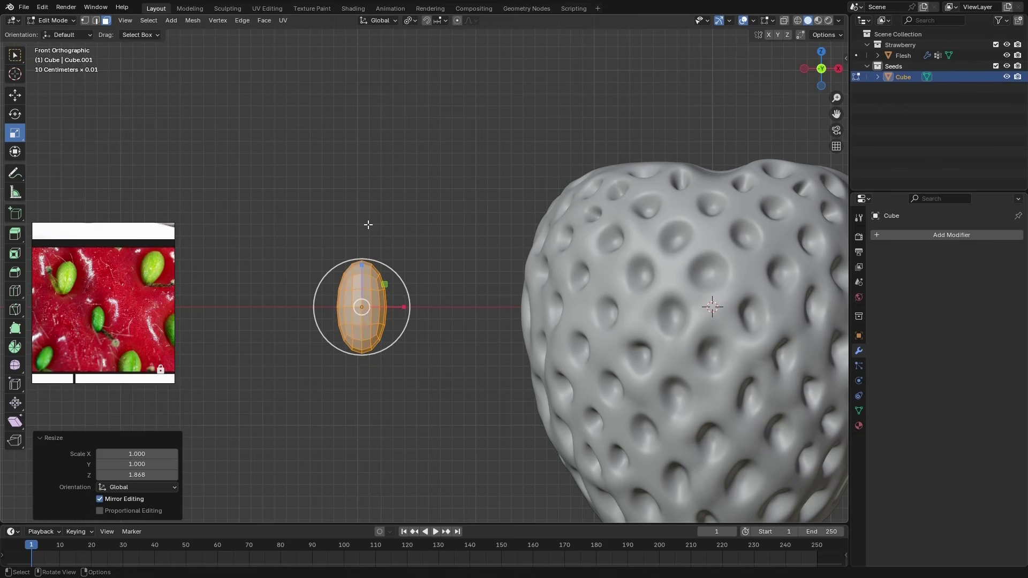
Taper the seed's lower end by scaling its tip vertex along X to about 0.929 with Smooth proportional editing at size 0.621
{"action": "left_click", "coordinate": [457, 20]}
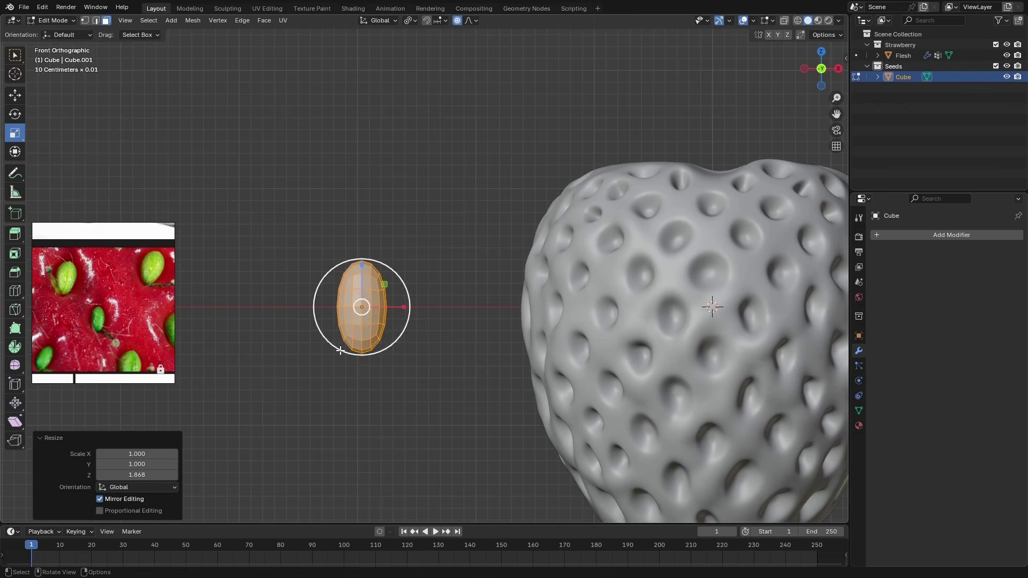
{"action": "middle_click_drag", "start_coordinate": [364, 307], "coordinate": [353, 343]}
{"action": "scroll", "coordinate": [355, 336], "scroll_direction": "up", "scroll_amount": 5}
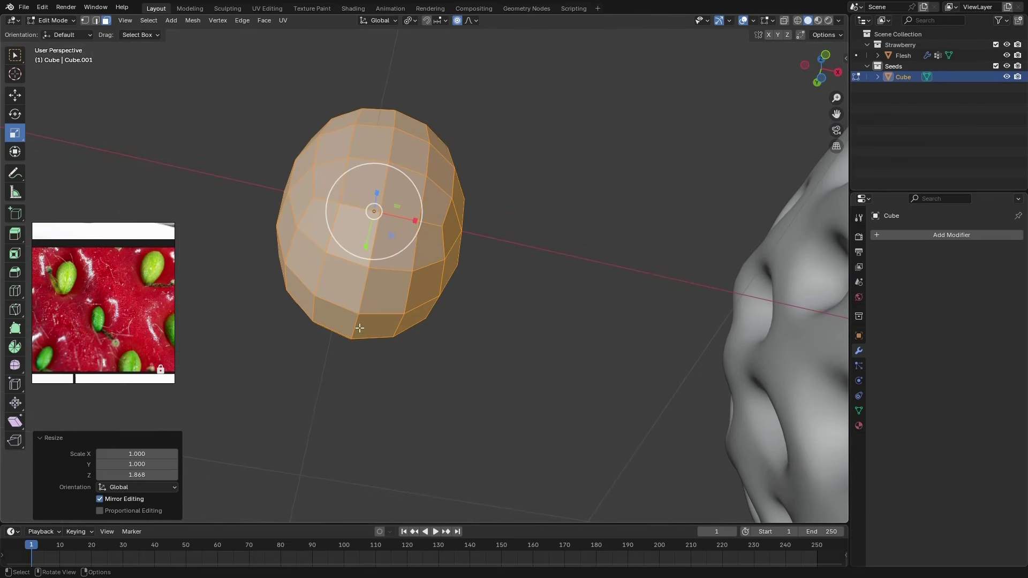
{"action": "key", "text": "1"}
{"action": "middle_click_drag", "start_coordinate": [312, 347], "coordinate": [350, 226]}
{"action": "left_click", "coordinate": [354, 163]}
{"action": "middle_click_drag", "start_coordinate": [354, 165], "coordinate": [342, 328]}
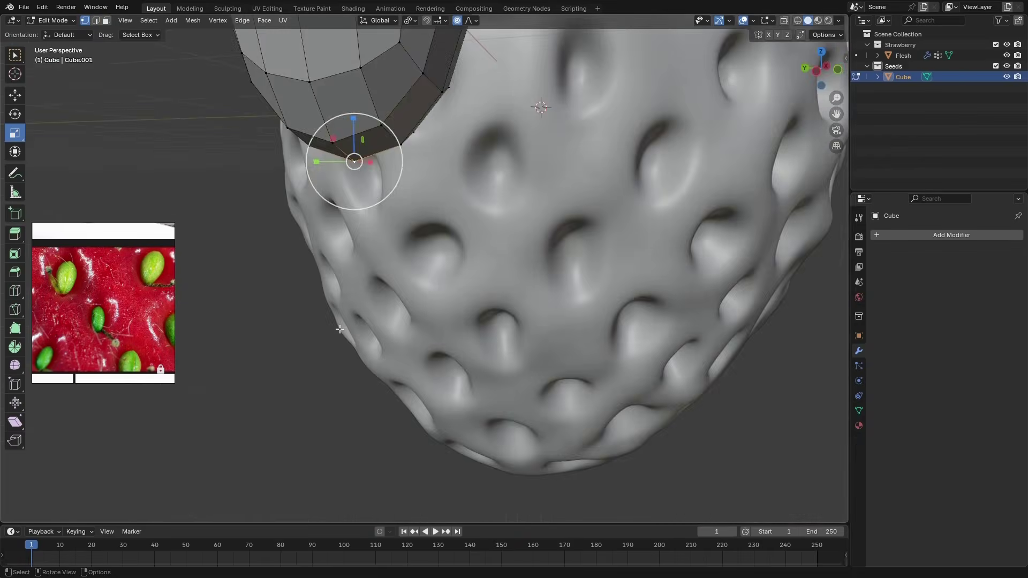
{"action": "key", "text": "KP_1"}
{"action": "mouse_move", "coordinate": [455, 375]}
{"action": "left_mouse_down"}
{"action": "mouse_move", "coordinate": [436, 378]}
{"action": "mouse_move", "coordinate": [446, 376]}
{"action": "left_mouse_up"}
{"action": "scroll", "coordinate": [440, 373], "scroll_direction": "up", "scroll_amount": 1}
{"action": "scroll", "coordinate": [447, 376], "scroll_direction": "up", "scroll_amount": 11}
{"action": "scroll", "coordinate": [441, 377], "scroll_direction": "down", "scroll_amount": 5}
{"action": "scroll", "coordinate": [442, 376], "scroll_direction": "down", "scroll_amount": 1}
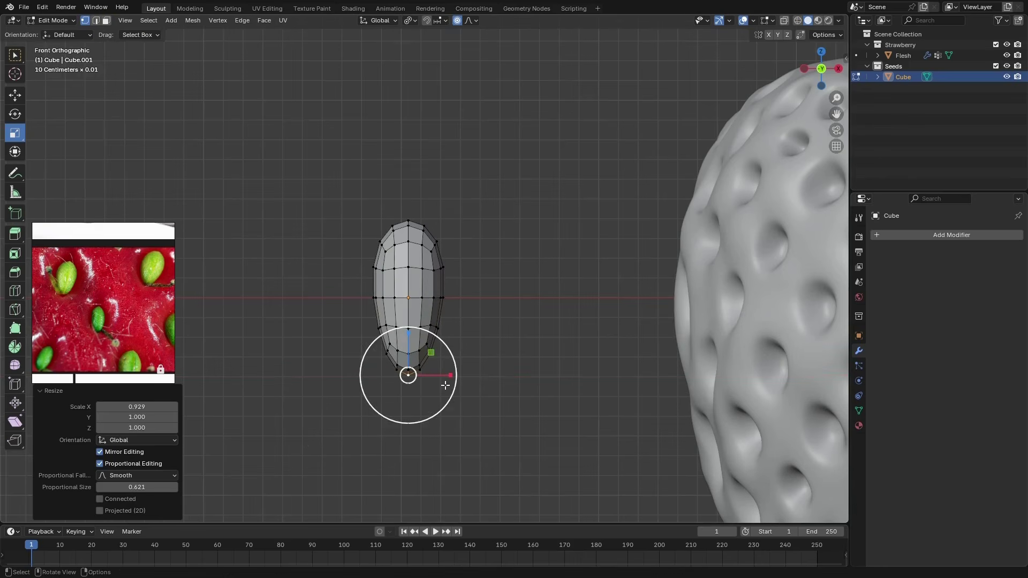
Widen the seed along X by scaling an edge loop to 1.064 with Smooth proportional editing at size 0.386
{"action": "left_click", "coordinate": [95, 20]}
{"action": "left_click", "coordinate": [215, 92]}
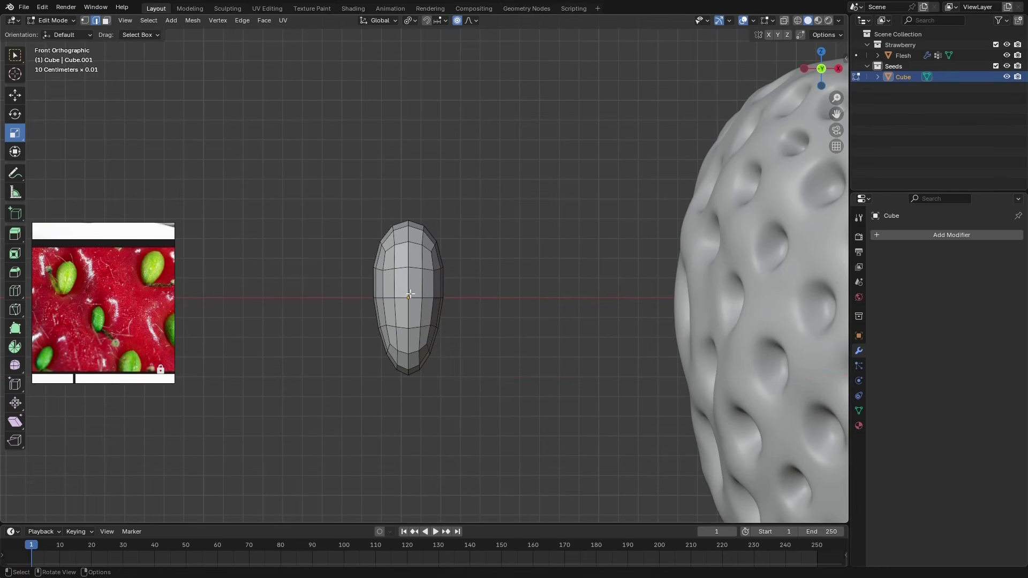
{"action": "left_click_drag", "start_coordinate": [445, 299], "coordinate": [452, 298]}
{"action": "scroll", "coordinate": [454, 297], "scroll_direction": "down", "scroll_amount": 3}
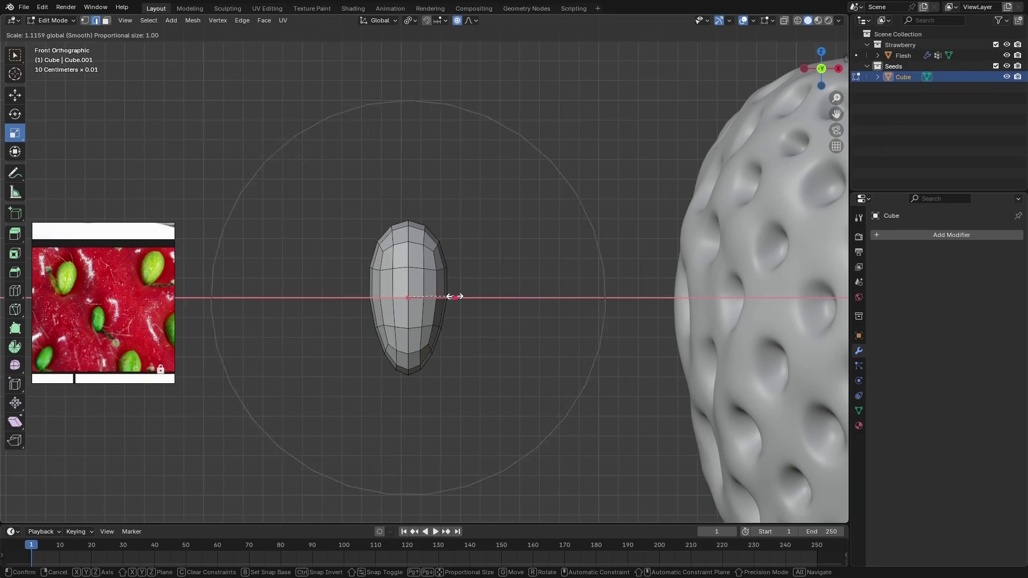
{"action": "scroll", "coordinate": [454, 297], "scroll_direction": "up", "scroll_amount": 10}
{"action": "scroll", "coordinate": [455, 296], "scroll_direction": "down", "scroll_amount": 2}
{"action": "left_click_drag", "start_coordinate": [454, 297], "coordinate": [450, 298]}
Flatten the whole seed mesh along Y to about half its depth and return to Object Mode
{"action": "middle_click_drag", "start_coordinate": [468, 363], "coordinate": [404, 340]}
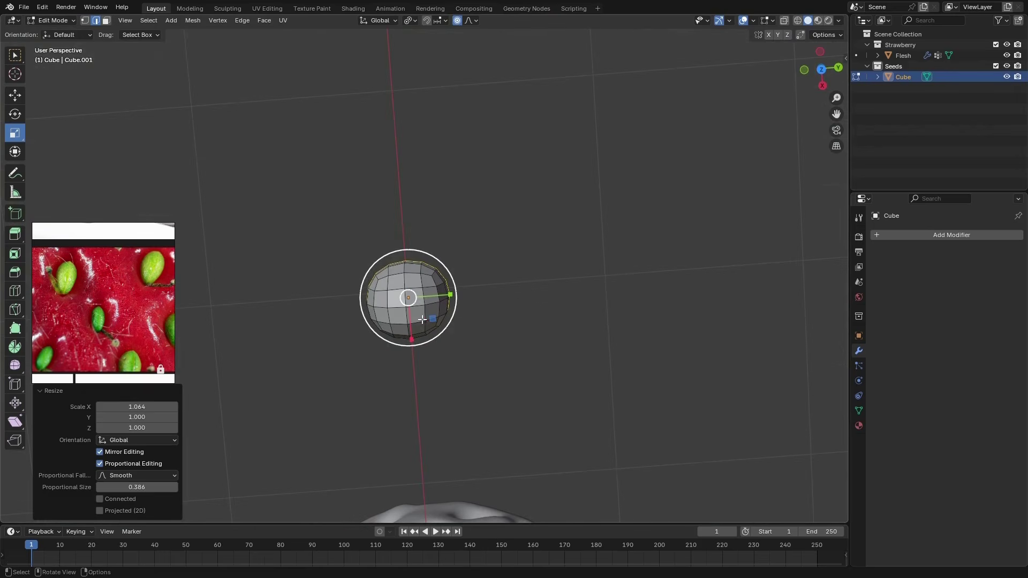
{"action": "key", "text": "KP_7"}
{"action": "key", "text": "3"}
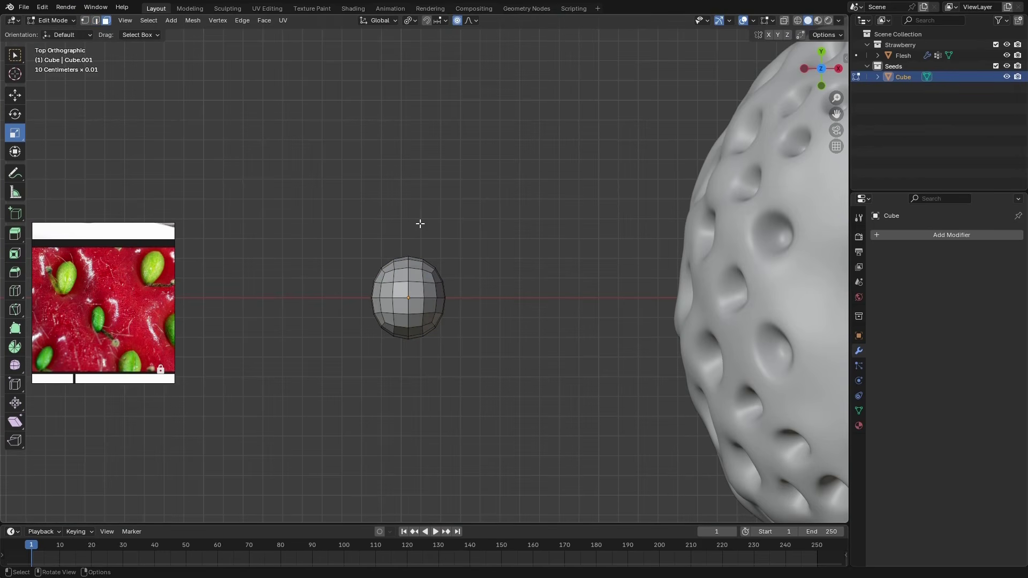
{"action": "key", "text": "a"}
{"action": "key", "text": "s"}
{"action": "key", "text": "y"}
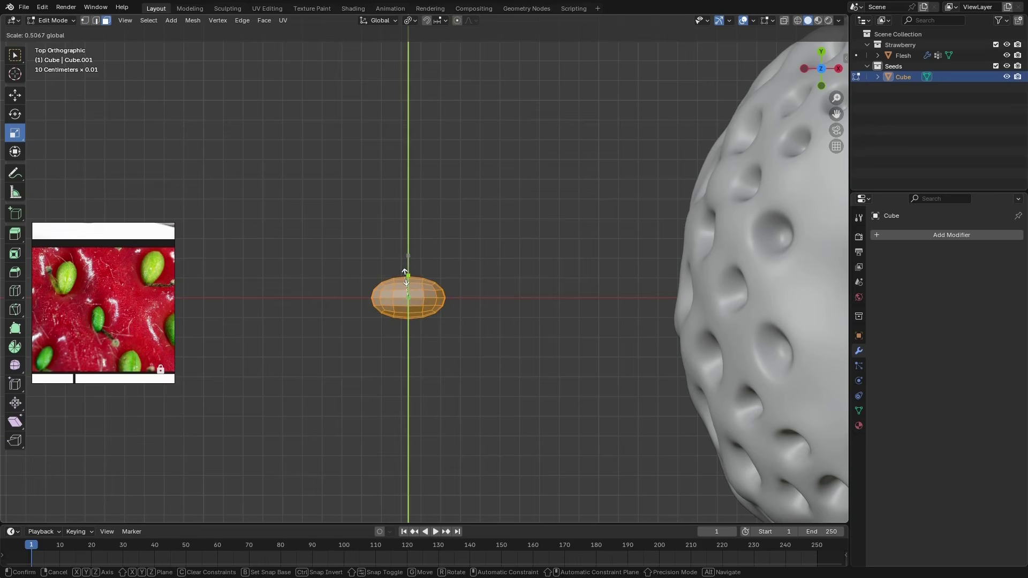
{"action": "left_click", "coordinate": [423, 332]}
{"action": "middle_click_drag", "start_coordinate": [423, 332], "coordinate": [394, 320]}
{"action": "key", "text": "ctrl+Tab"}
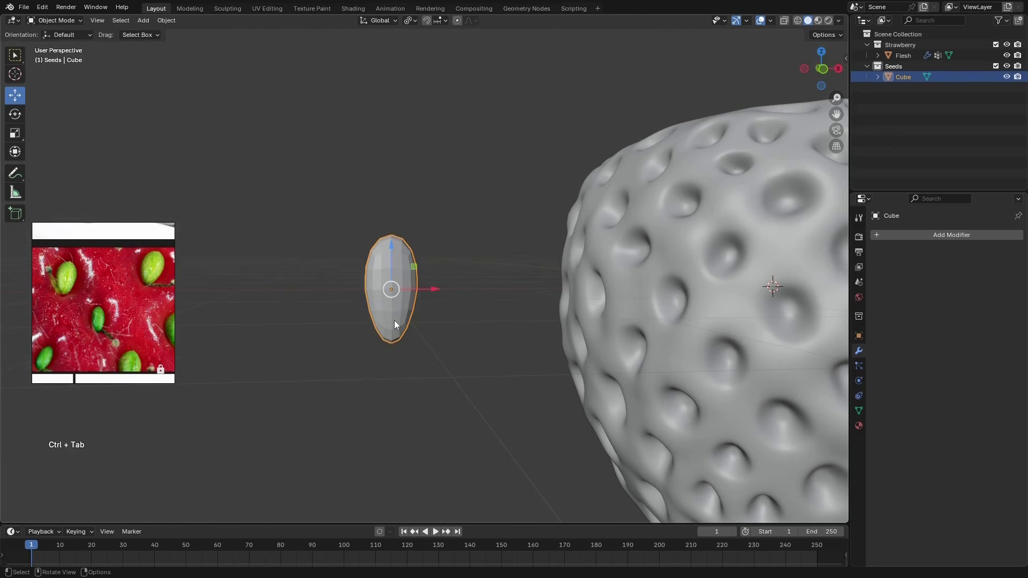
Duplicate the seed and move the copy along negative X beside the original, on the side away from the strawberry
{"action": "scroll", "coordinate": [363, 299], "scroll_direction": "down", "scroll_amount": 3}
{"action": "key", "text": "KP_1"}
{"action": "scroll", "coordinate": [420, 374], "scroll_direction": "down", "scroll_amount": 1}
{"action": "middle_click_drag", "start_coordinate": [298, 259], "coordinate": [356, 281], "text": "shift"}
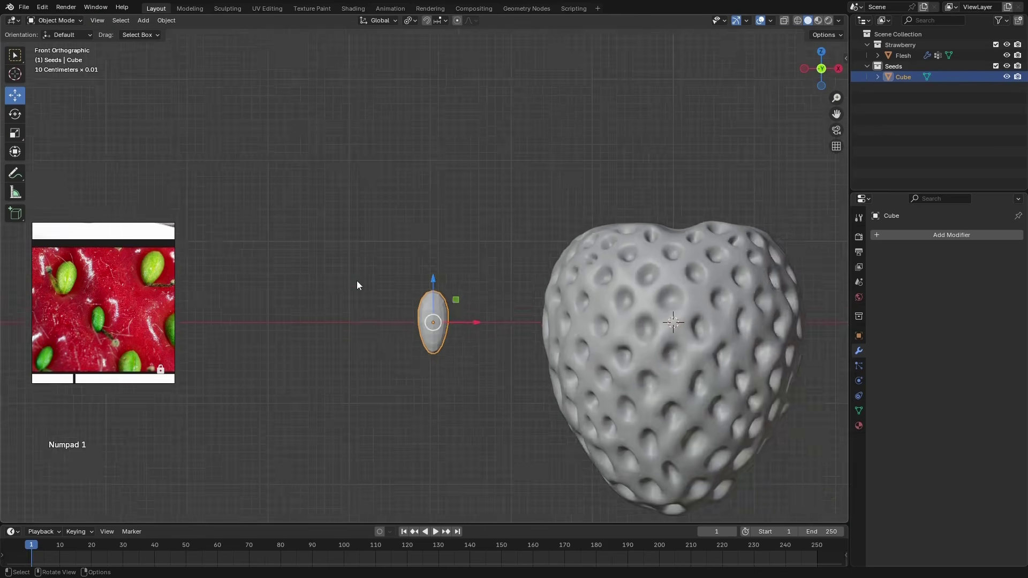
{"action": "scroll", "coordinate": [435, 310], "scroll_direction": "up", "scroll_amount": 3}
{"action": "key", "text": "shift+d"}
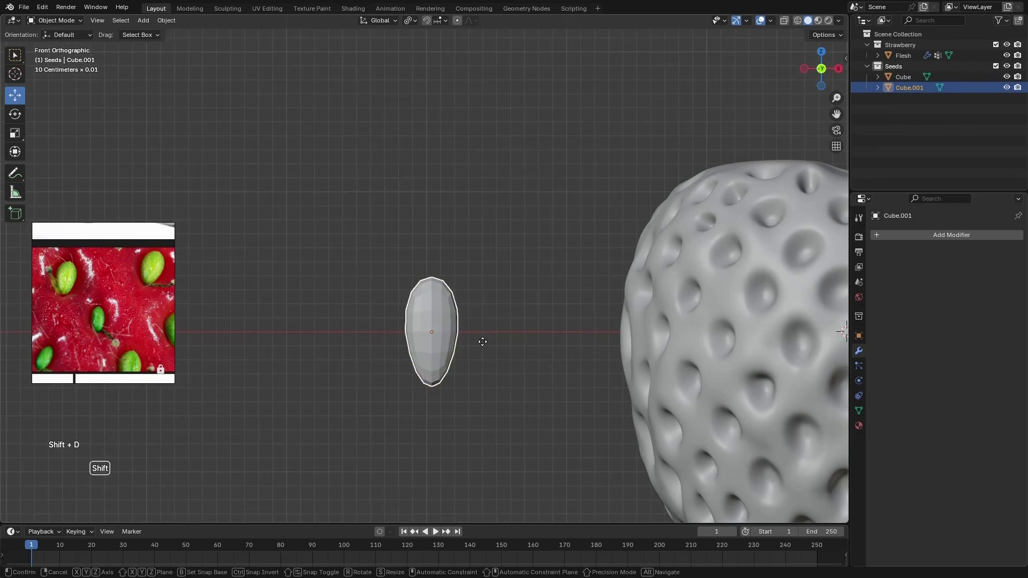
{"action": "key", "text": "Return"}
{"action": "left_click_drag", "start_coordinate": [475, 332], "coordinate": [411, 332]}
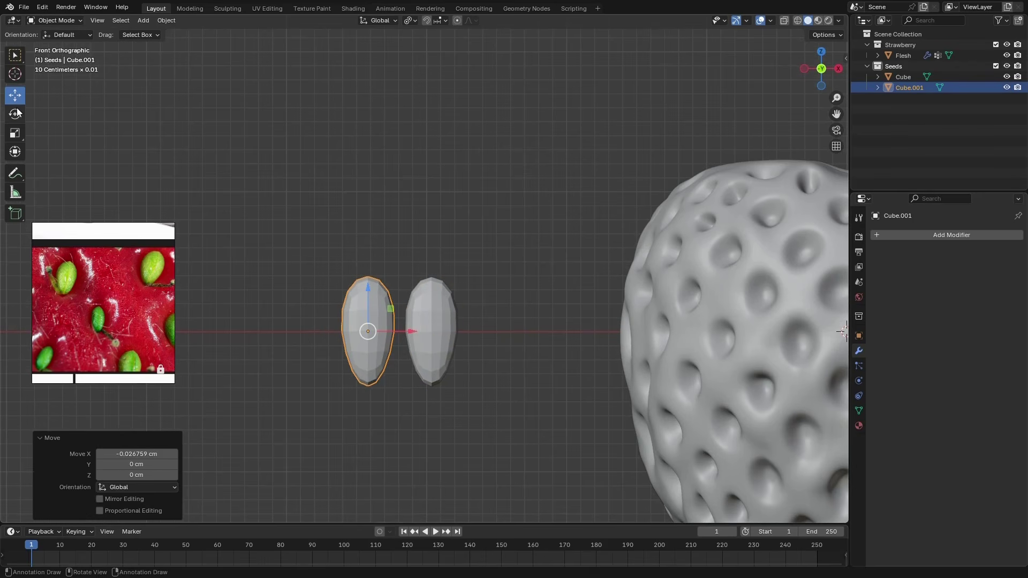
Scale the copied seed along Z so that it is shorter than the original
{"action": "key", "text": "shift+space"}
{"action": "key", "text": "s"}
{"action": "mouse_move", "coordinate": [366, 293]}
{"action": "left_mouse_down"}
{"action": "mouse_move", "coordinate": [367, 304]}
{"action": "mouse_move", "coordinate": [366, 276]}
{"action": "left_mouse_up"}
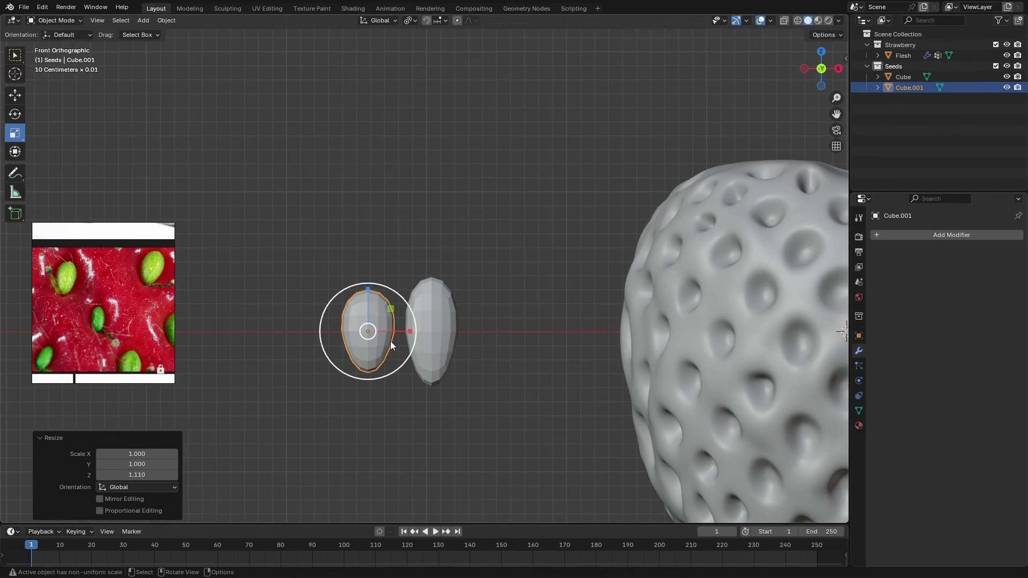
Duplicate the shortened seed and move the new copy farther along negative X to form a row of three
{"action": "key", "text": "shift+d"}
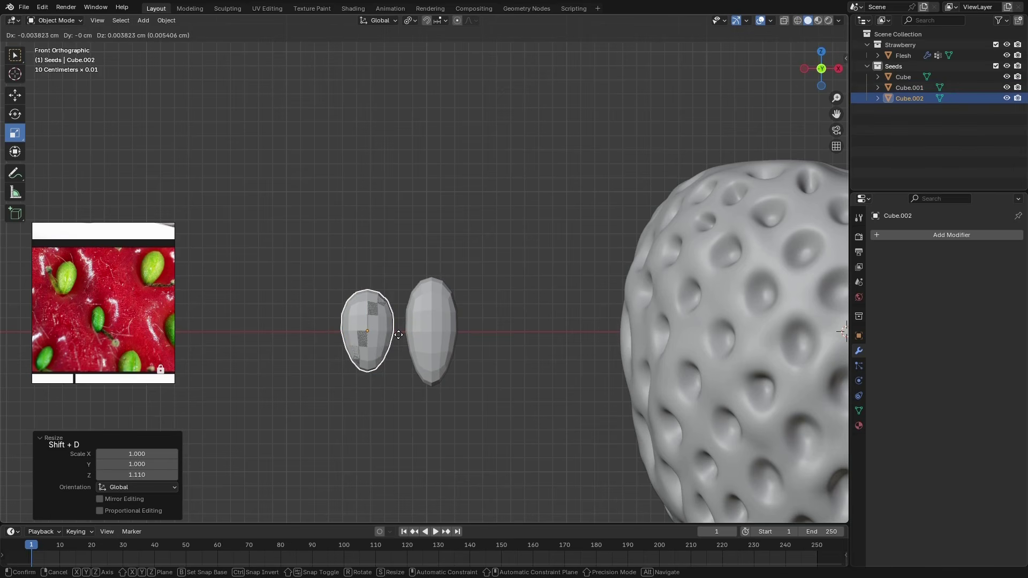
{"action": "left_click", "coordinate": [398, 334]}
{"action": "left_click", "coordinate": [15, 95]}
{"action": "left_click_drag", "start_coordinate": [400, 331], "coordinate": [334, 348]}
Stretch the middle seed along Z by a factor of about 1.241
{"action": "left_click", "coordinate": [365, 319]}
{"action": "left_click", "coordinate": [15, 133]}
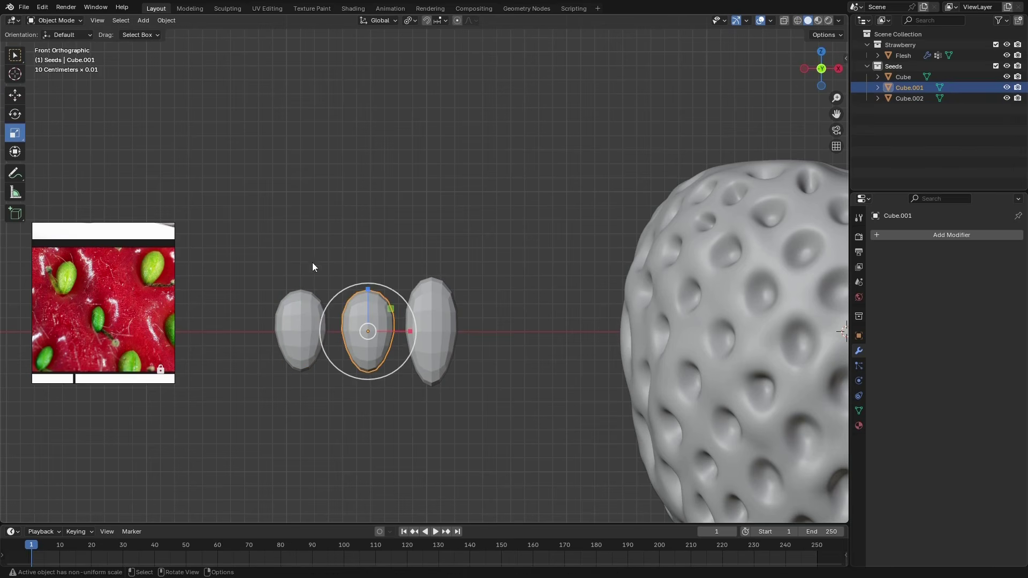
{"action": "left_click_drag", "start_coordinate": [368, 289], "coordinate": [367, 275]}
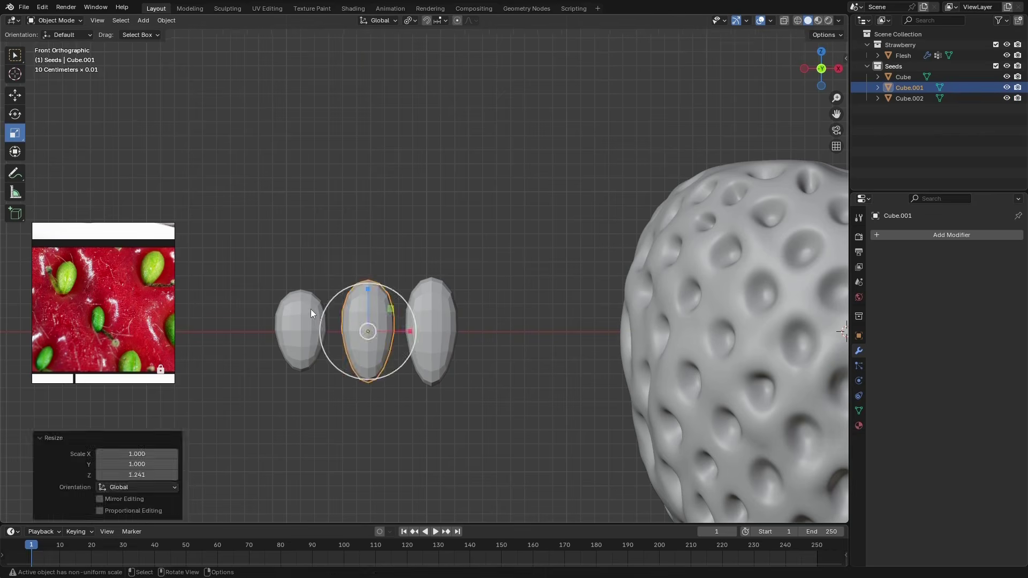
Shrink the seed farthest from the strawberry slightly along Z and X so that it is the smallest
{"action": "left_click", "coordinate": [309, 322]}
{"action": "scroll", "coordinate": [307, 334], "scroll_direction": "up", "scroll_amount": 3}
{"action": "left_click_drag", "start_coordinate": [296, 286], "coordinate": [296, 293]}
{"action": "left_click_drag", "start_coordinate": [338, 328], "coordinate": [335, 328]}
Shorten the middle seed slightly along Z so that its length lies between the other two, and deselect everything
{"action": "left_click", "coordinate": [421, 297]}
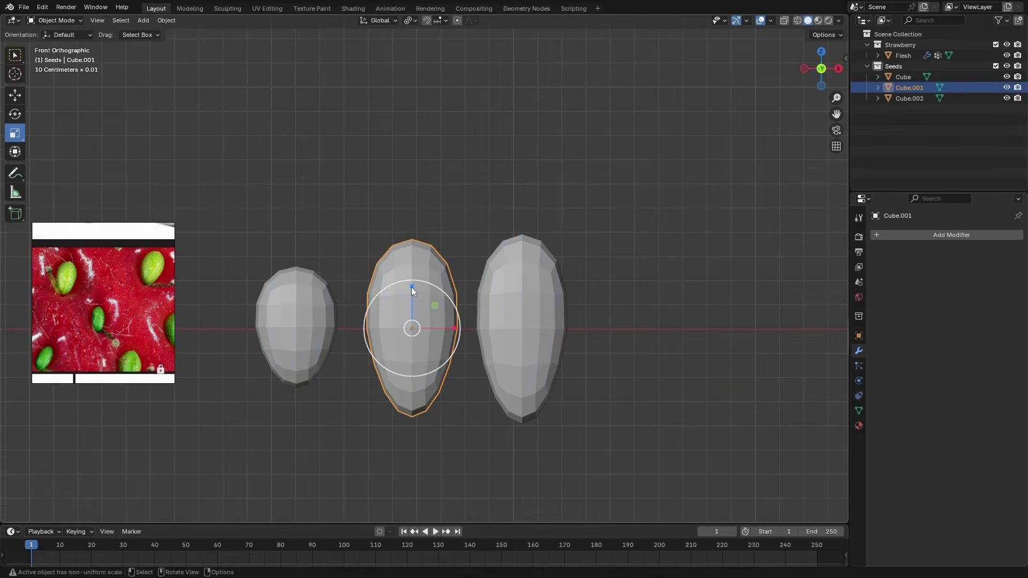
{"action": "left_click_drag", "start_coordinate": [411, 287], "coordinate": [412, 290]}
{"action": "scroll", "coordinate": [397, 311], "scroll_direction": "down", "scroll_amount": 2}
{"action": "left_click", "coordinate": [429, 419]}
{"action": "scroll", "coordinate": [430, 420], "scroll_direction": "down", "scroll_amount": 4}
{"action": "scroll", "coordinate": [466, 415], "scroll_direction": "up", "scroll_amount": 3}
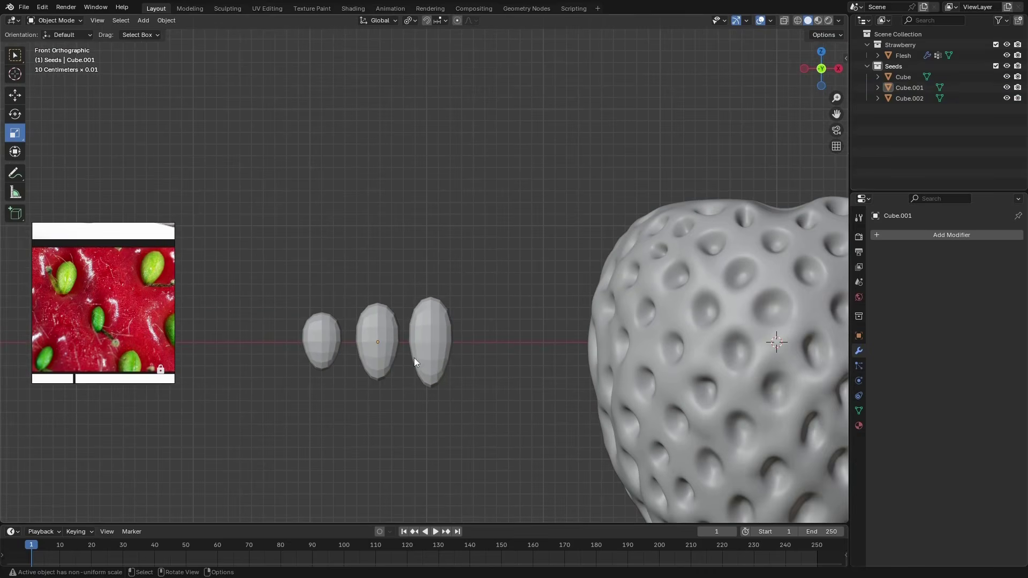
{"action": "left_click_drag", "start_coordinate": [479, 284], "coordinate": [327, 432]}
{"action": "left_click", "coordinate": [326, 434]}
Rename the three seed objects Big, Mid and Small, in order from longest to shortest
{"action": "double_click", "coordinate": [899, 79]}
{"action": "type", "text": "Sig"}
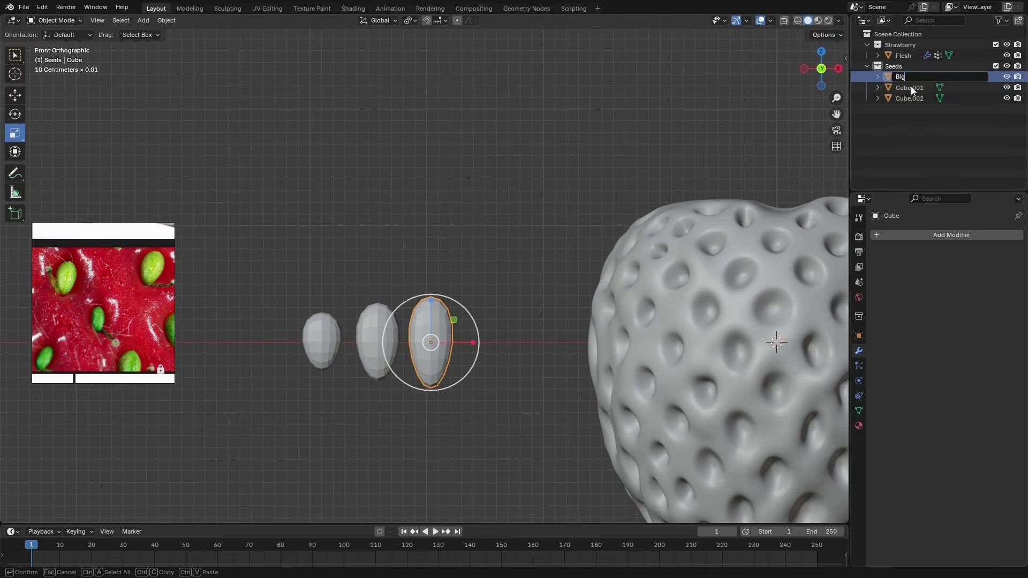
{"action": "key", "text": "Return"}
{"action": "double_click", "coordinate": [911, 86]}
{"action": "type", "text": "Mid"}
{"action": "key", "text": "Return"}
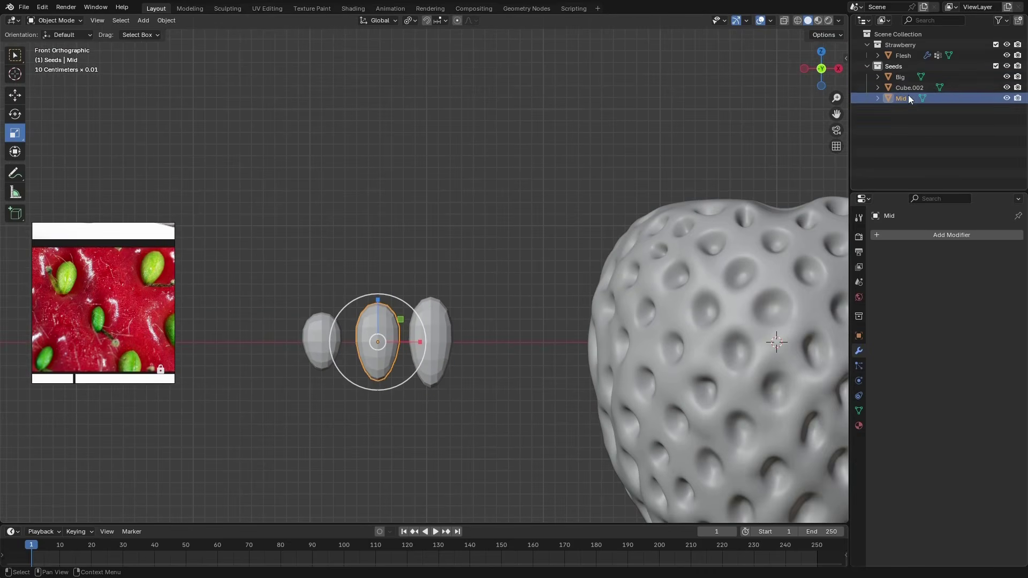
{"action": "double_click", "coordinate": [909, 88]}
{"action": "type", "text": "Sm"}
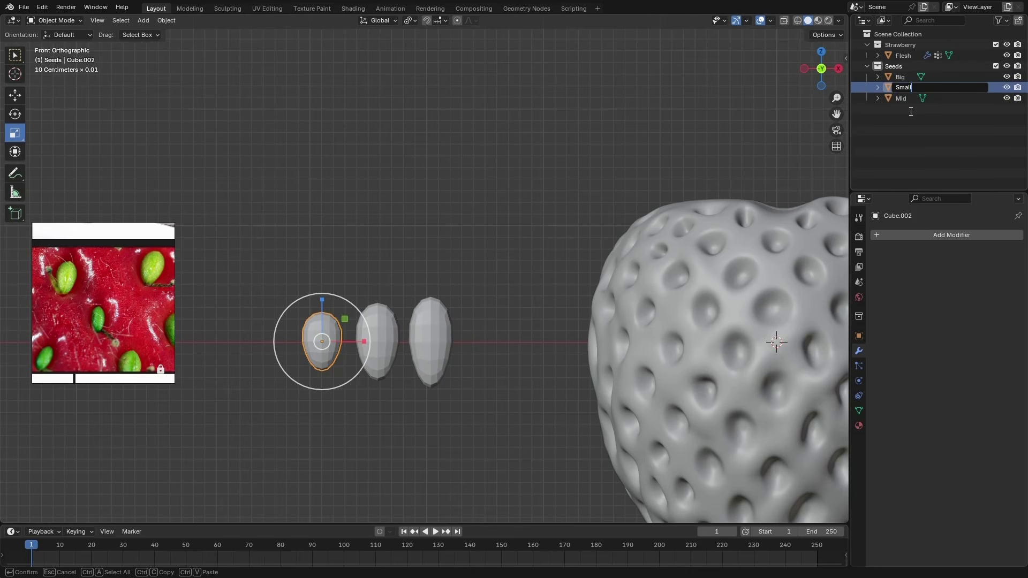
{"action": "type", "text": "all"}
{"action": "key", "text": "Return"}
Select all three seeds and shade them smooth
{"action": "scroll", "coordinate": [364, 343], "scroll_direction": "down", "scroll_amount": 4}
{"action": "left_click_drag", "start_coordinate": [408, 298], "coordinate": [298, 358]}
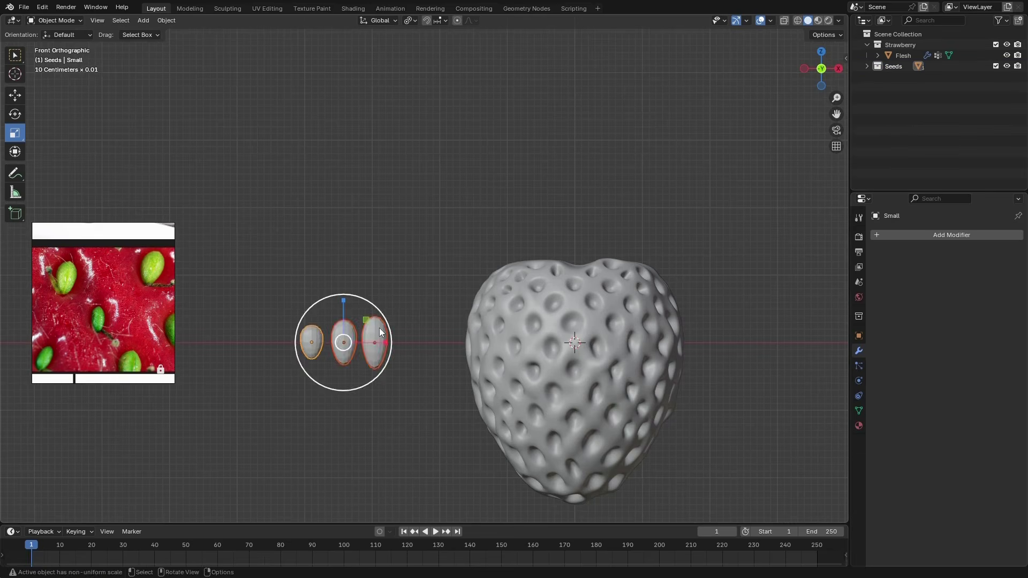
{"action": "right_click", "coordinate": [356, 332]}
{"action": "left_click", "coordinate": [355, 329]}
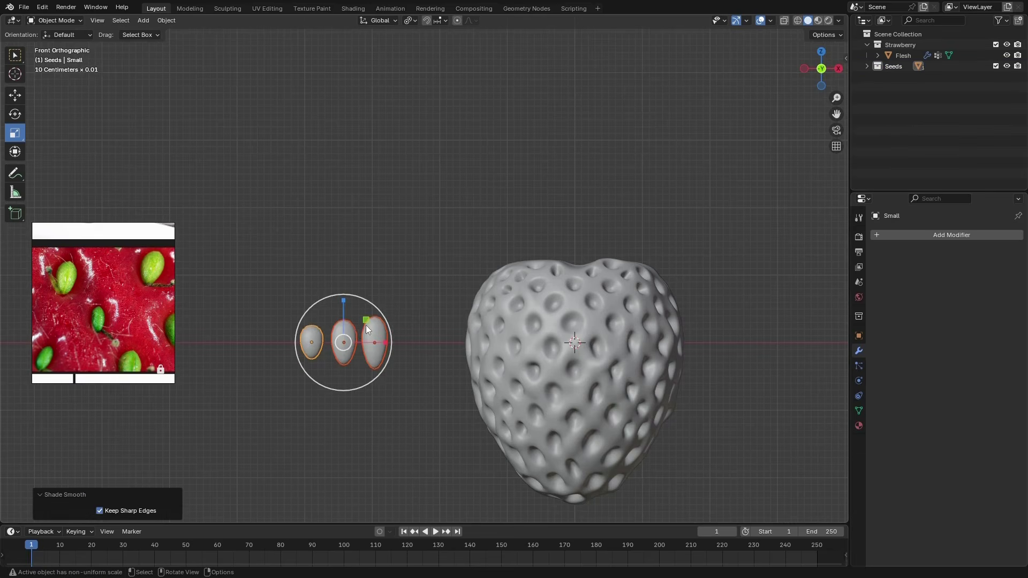
Apply the scale of the three seeds and save the file
{"action": "key", "text": "ctrl+a"}
{"action": "left_click", "coordinate": [431, 287]}
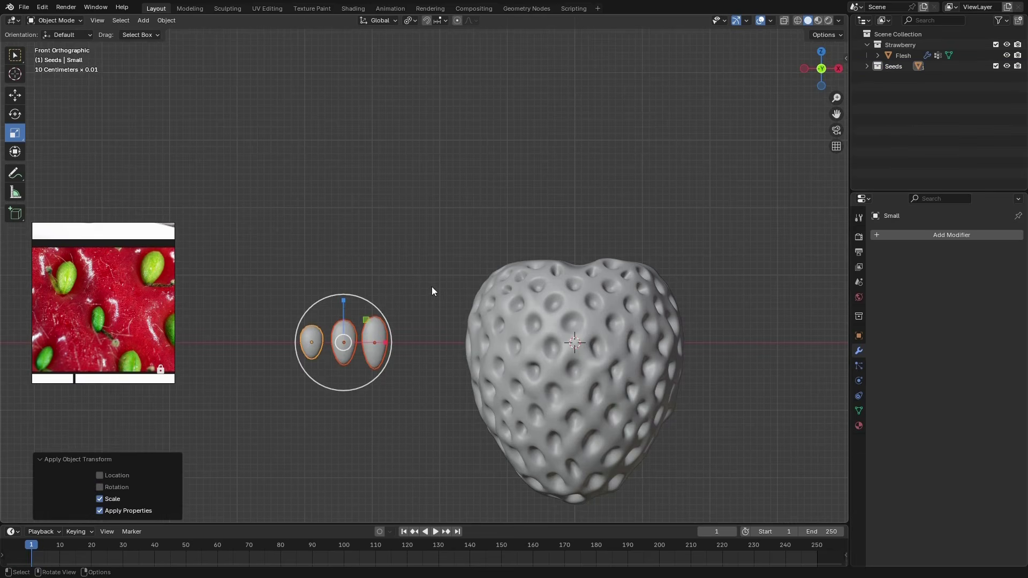
{"action": "left_click", "coordinate": [360, 346]}
{"action": "key", "text": "ctrl+s"}
Add a particle system of type Hair to the Flesh object and hide its display in the viewport
{"action": "scroll", "coordinate": [431, 201], "scroll_direction": "down", "scroll_amount": 1}
{"action": "left_click", "coordinate": [903, 56]}
{"action": "scroll", "coordinate": [521, 263], "scroll_direction": "down", "scroll_amount": 1}
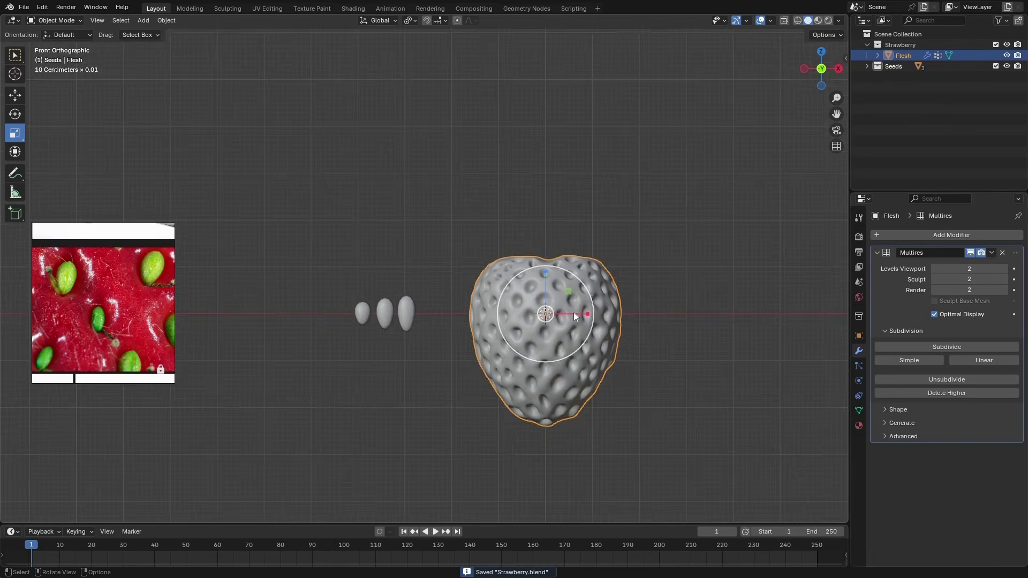
{"action": "scroll", "coordinate": [589, 321], "scroll_direction": "up", "scroll_amount": 3}
{"action": "left_click", "coordinate": [859, 366]}
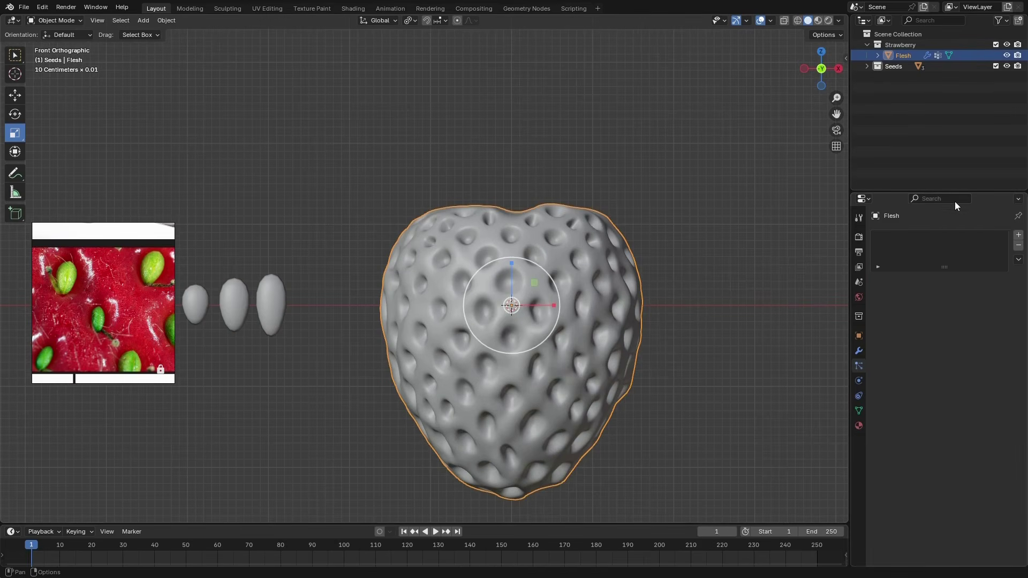
{"action": "left_click_drag", "start_coordinate": [905, 191], "coordinate": [905, 104]}
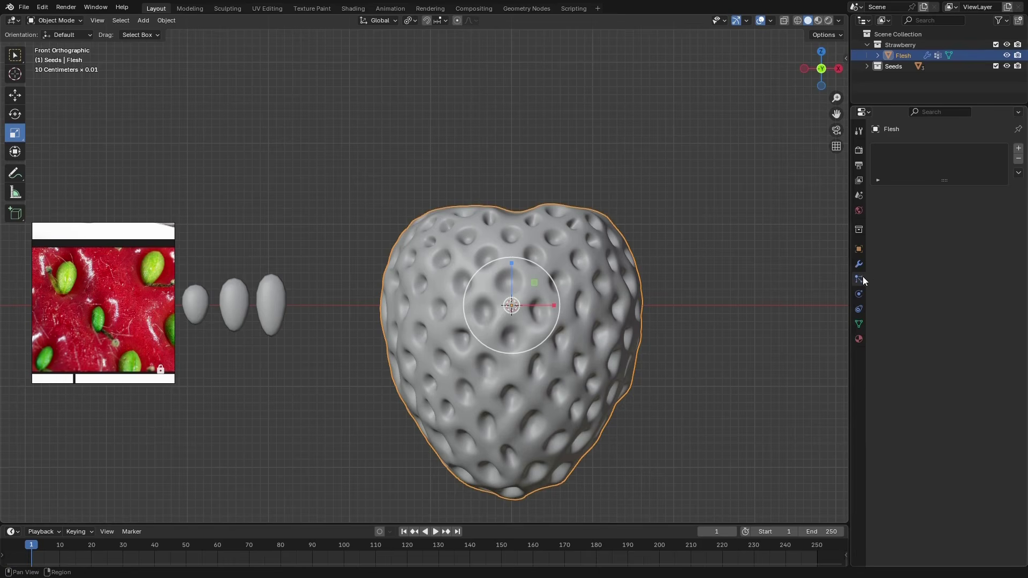
{"action": "left_click", "coordinate": [1018, 149]}
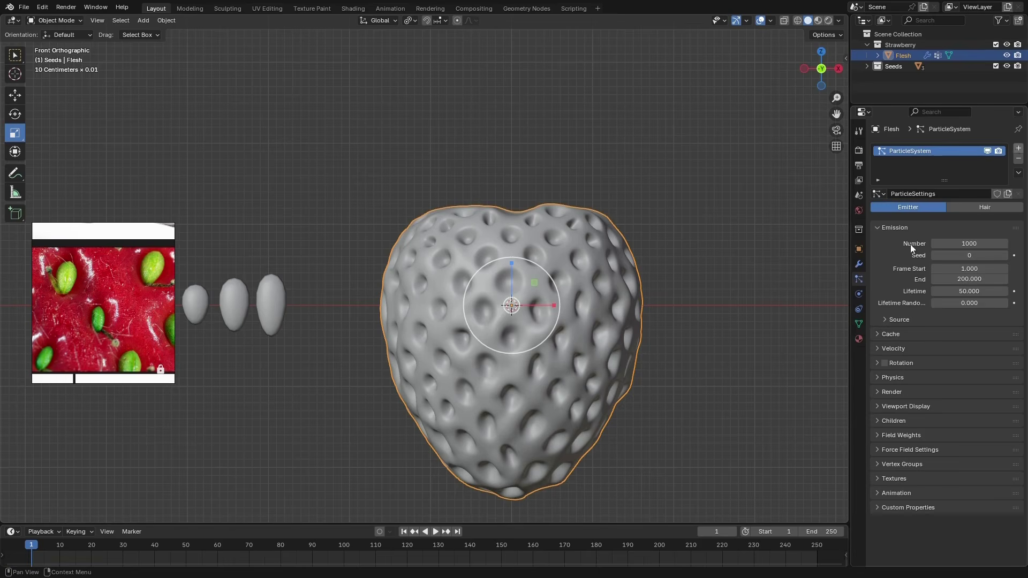
{"action": "left_click", "coordinate": [974, 211]}
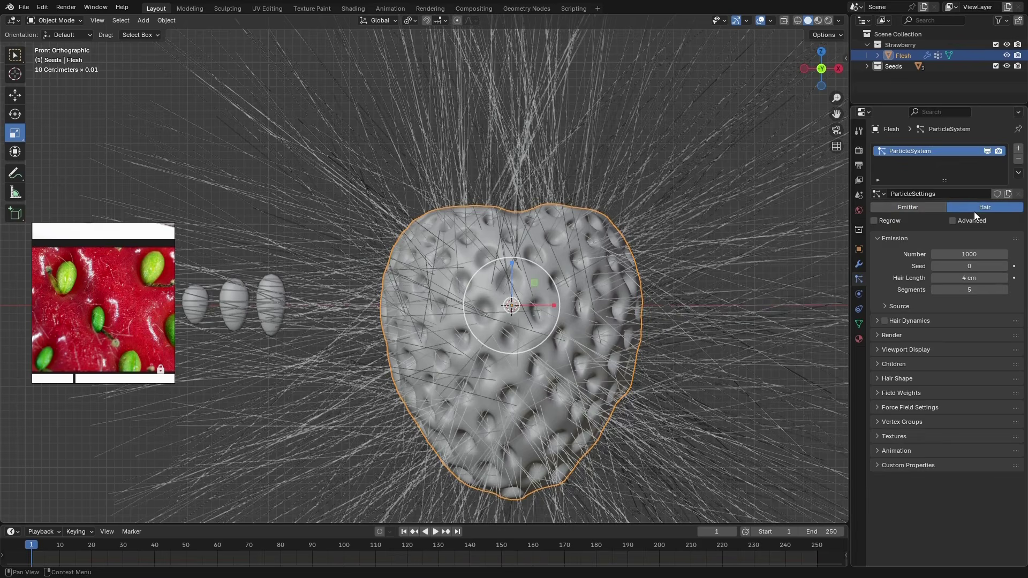
{"action": "left_click", "coordinate": [988, 151]}
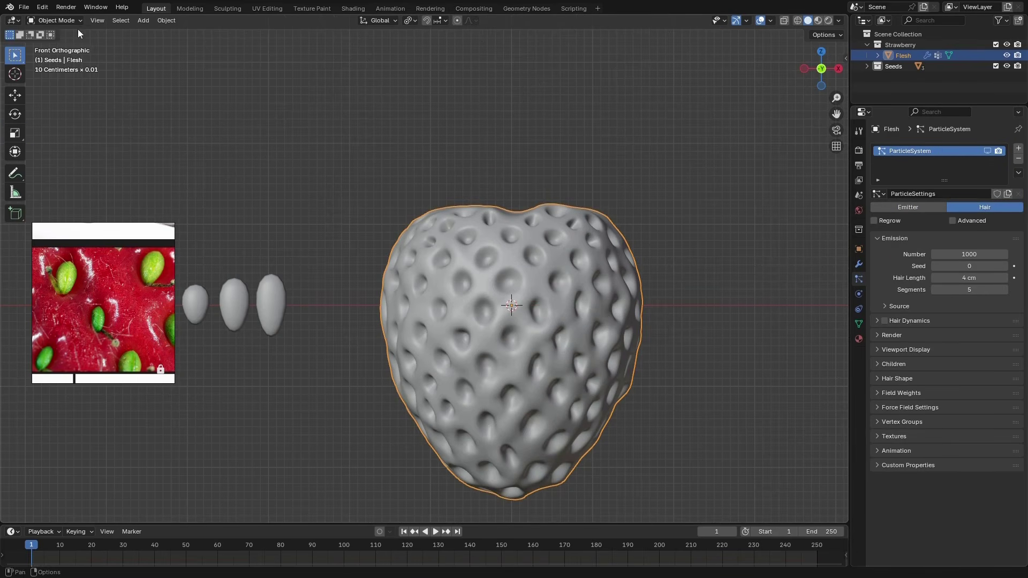
Put Flesh in Edit Mode with vertex selection and show Scene Statistics in the status bar to count the selected vertices
{"action": "left_click", "coordinate": [55, 21]}
{"action": "left_click", "coordinate": [53, 43]}
{"action": "left_click", "coordinate": [859, 323]}
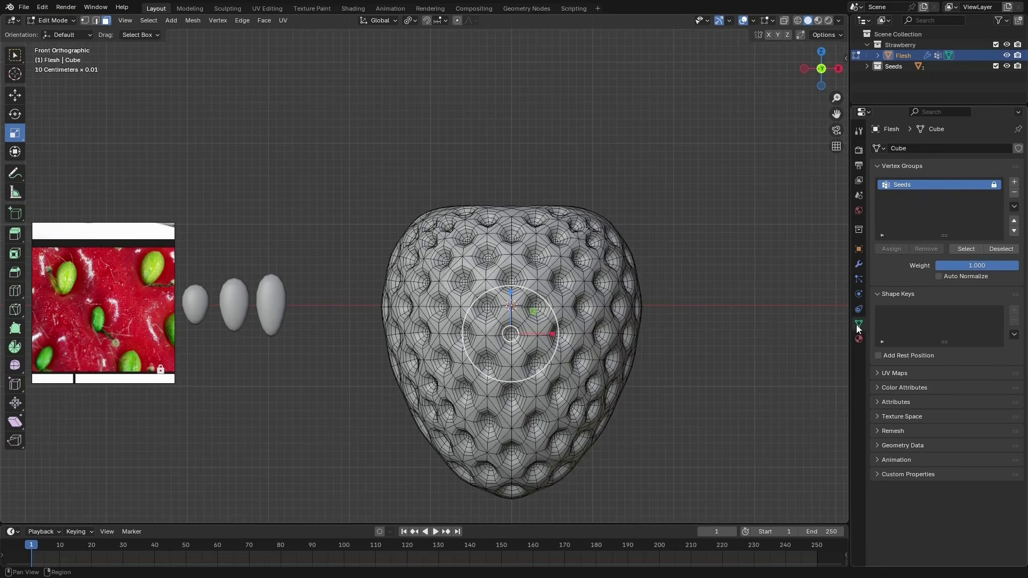
{"action": "left_click", "coordinate": [84, 20]}
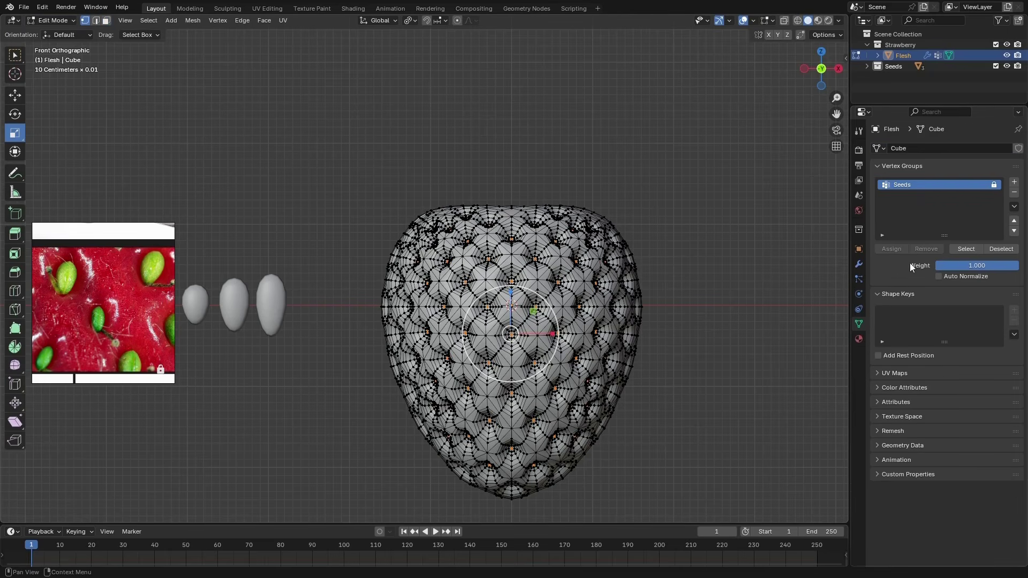
{"action": "right_click", "coordinate": [626, 572]}
{"action": "left_click", "coordinate": [617, 511]}
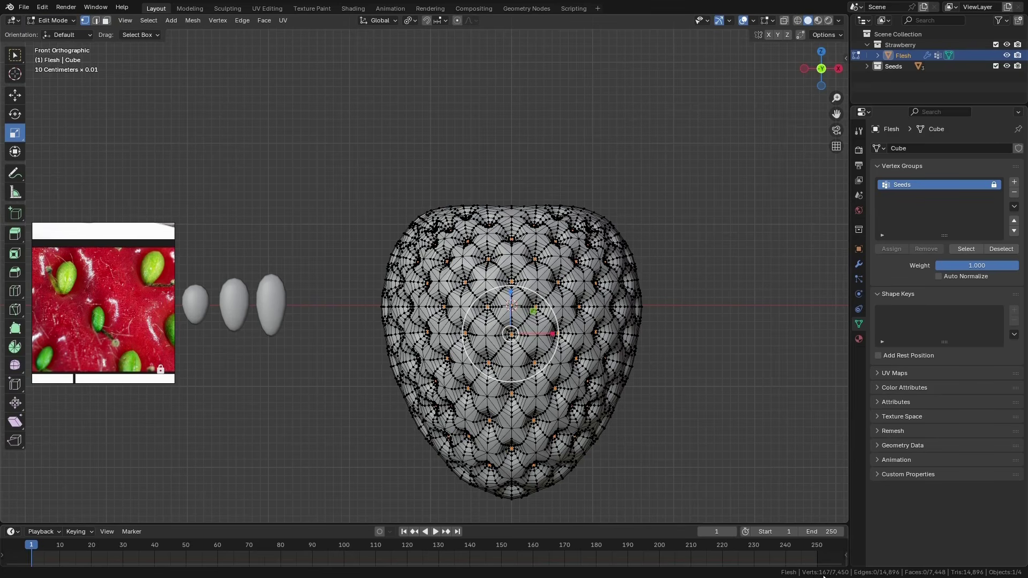
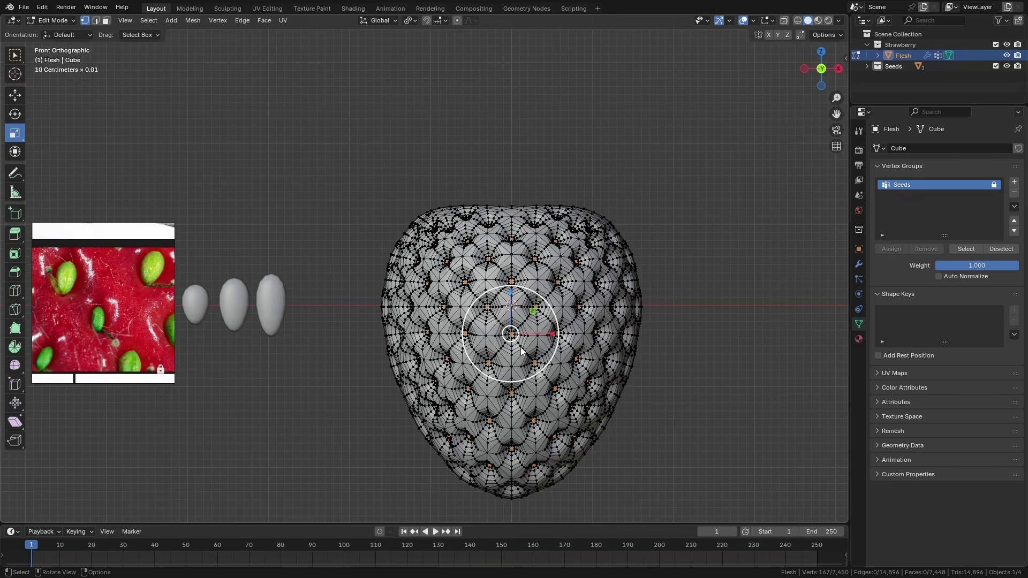
Return Flesh to Object Mode and set the number of hair particles to 167
{"action": "scroll", "coordinate": [528, 409], "scroll_direction": "up", "scroll_amount": 3}
{"action": "scroll", "coordinate": [531, 239], "scroll_direction": "down", "scroll_amount": 2}
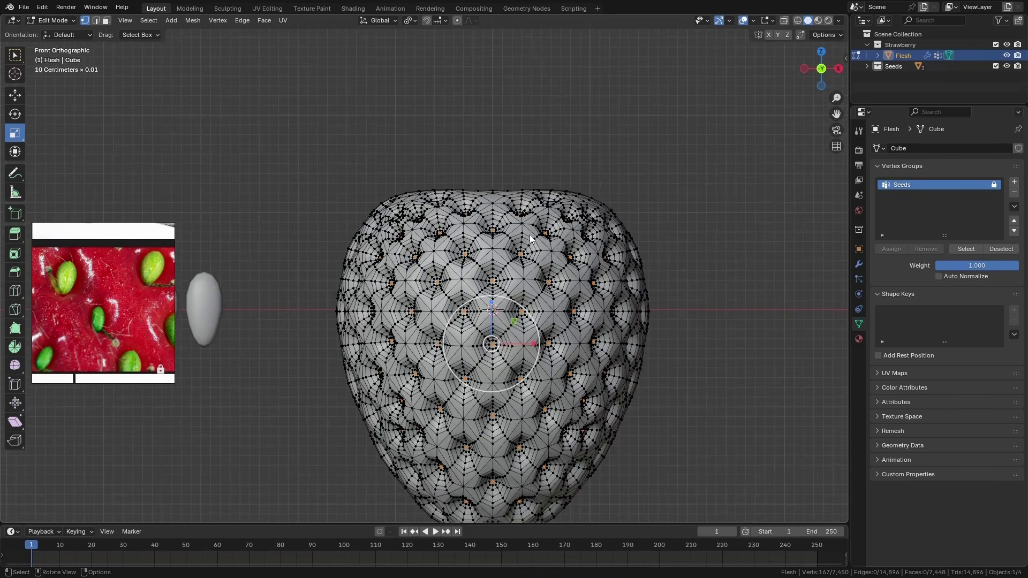
{"action": "left_click", "coordinate": [60, 20]}
{"action": "left_click", "coordinate": [58, 33]}
{"action": "left_click", "coordinate": [859, 279]}
{"action": "left_click", "coordinate": [965, 253]}
{"action": "type", "text": "16"}
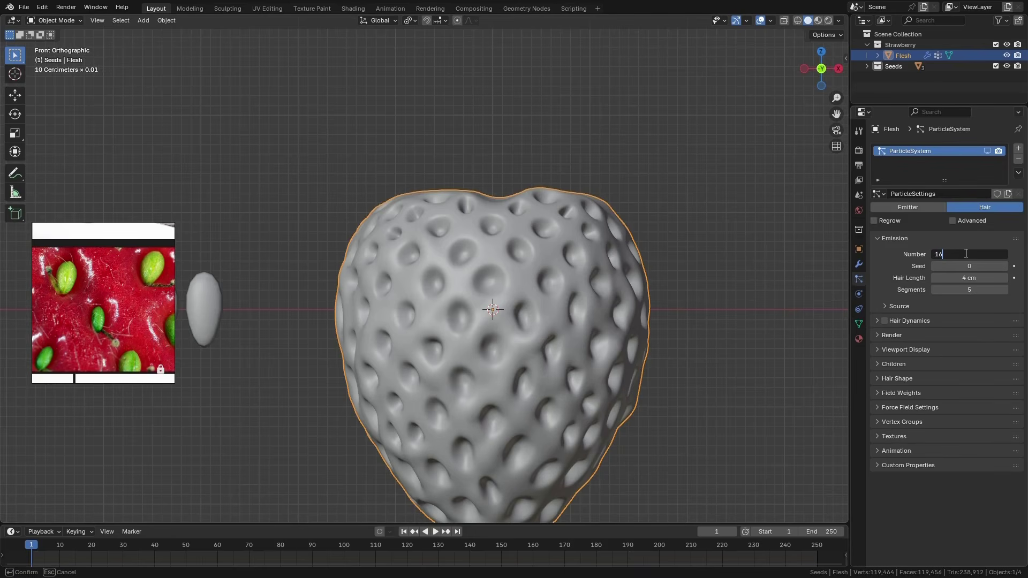
{"action": "type", "text": "7"}
{"action": "key", "text": "Return"}
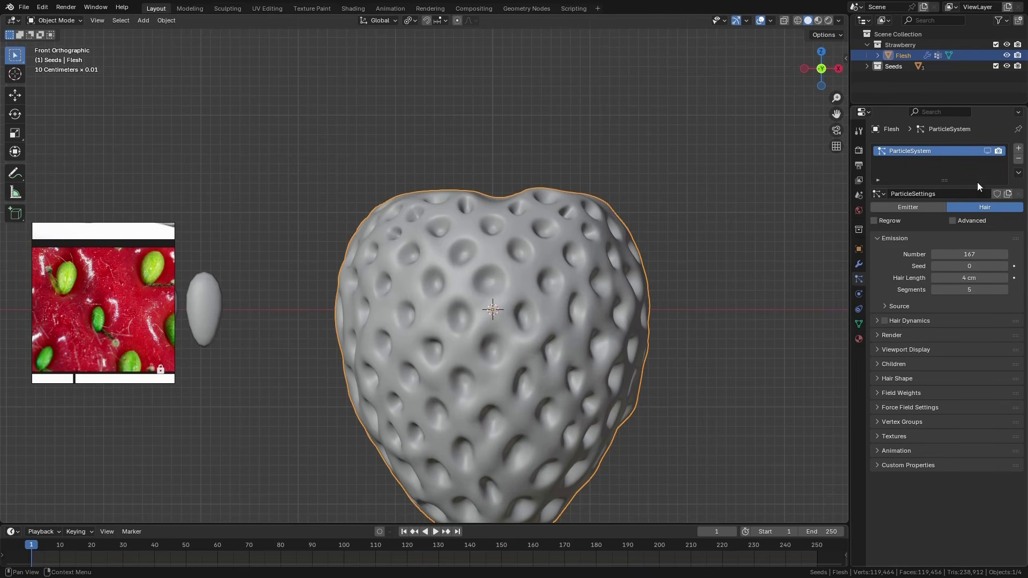
Show the particle system in the viewport and emit the hair from Vertices with Random Order turned off
{"action": "left_click", "coordinate": [987, 150]}
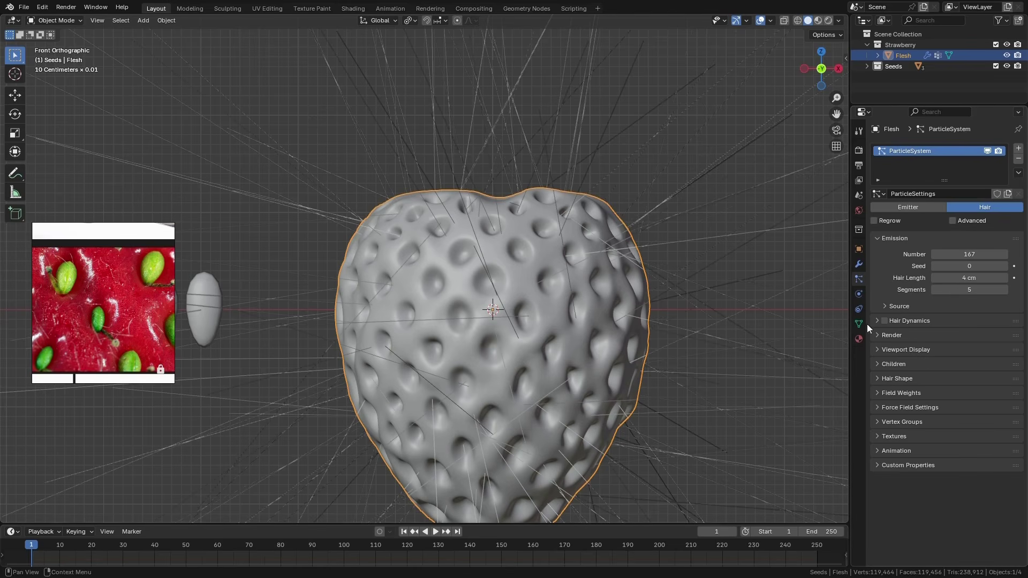
{"action": "left_click", "coordinate": [899, 306]}
{"action": "left_click", "coordinate": [960, 324]}
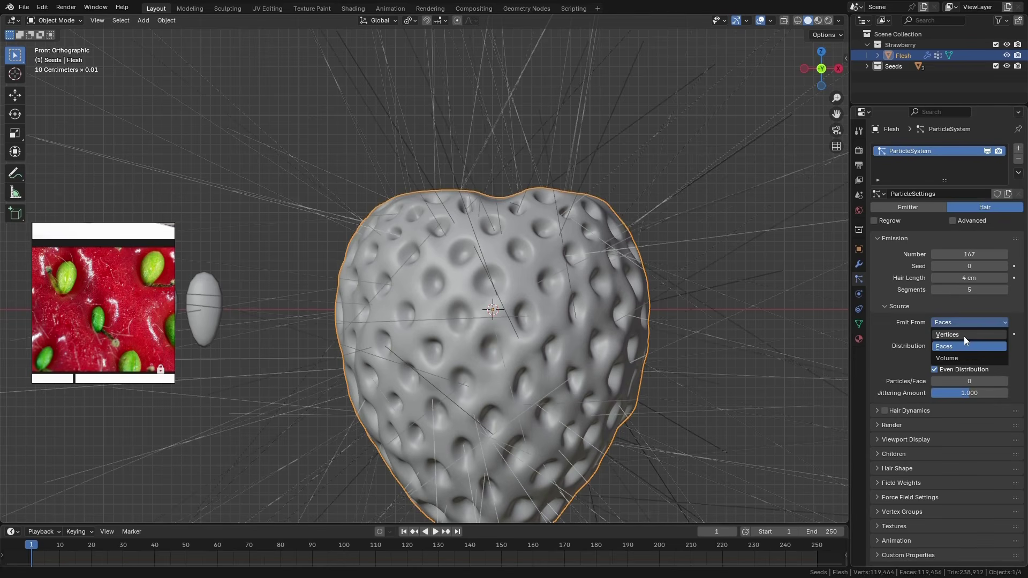
{"action": "left_click", "coordinate": [963, 336]}
{"action": "left_click", "coordinate": [931, 347]}
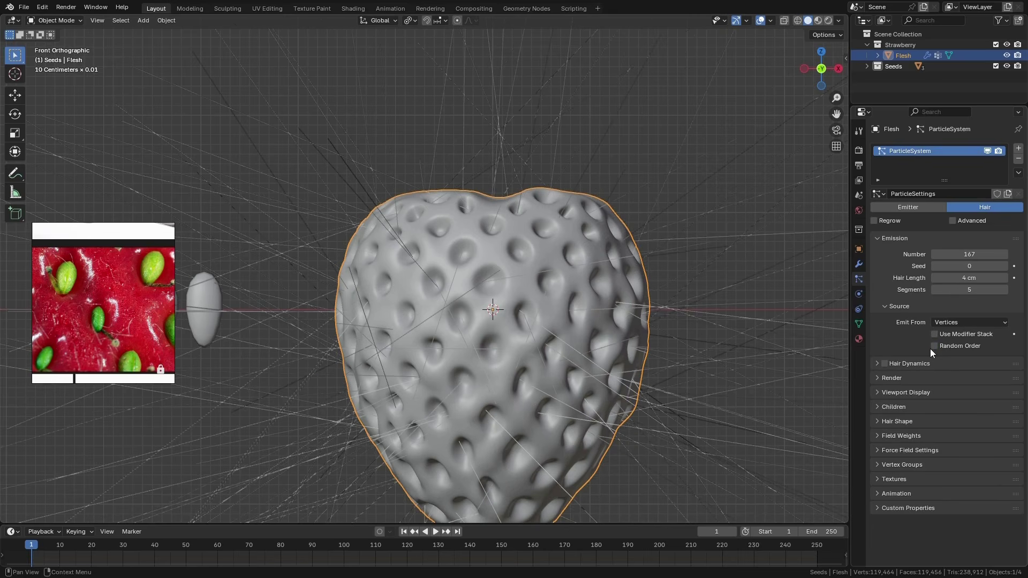
Render the hair particles as a Collection, using Seeds as the instance collection
{"action": "left_click", "coordinate": [888, 378]}
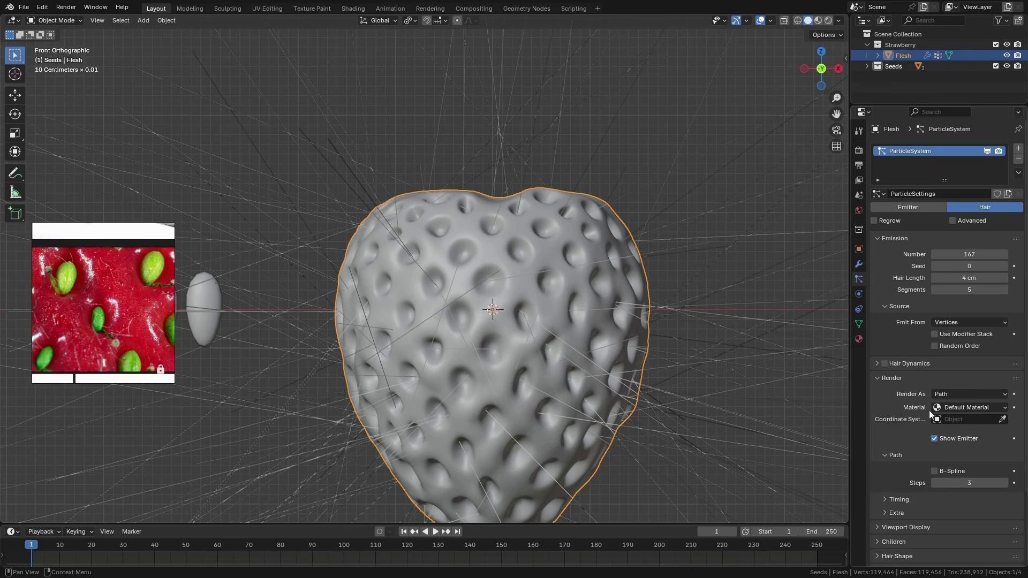
{"action": "scroll", "coordinate": [907, 406], "scroll_direction": "down", "scroll_amount": 3}
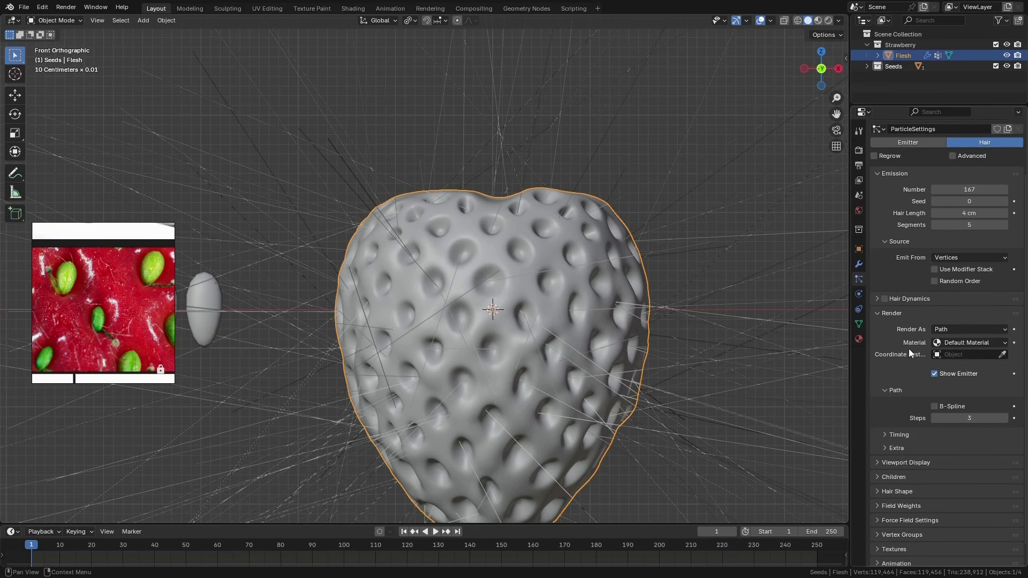
{"action": "left_click", "coordinate": [1004, 335]}
{"action": "left_click", "coordinate": [962, 377]}
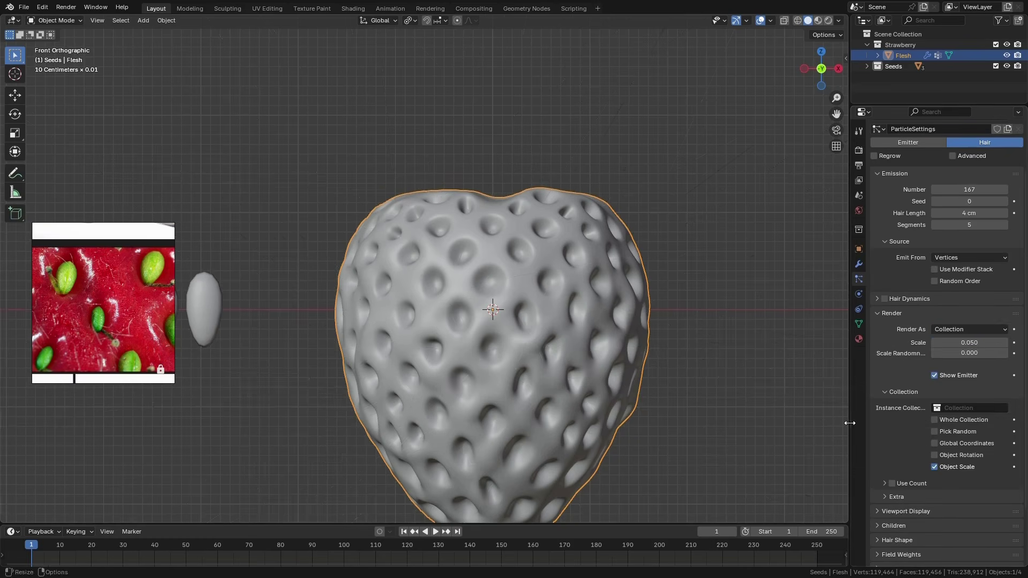
{"action": "left_click", "coordinate": [975, 407]}
{"action": "left_click", "coordinate": [934, 427]}
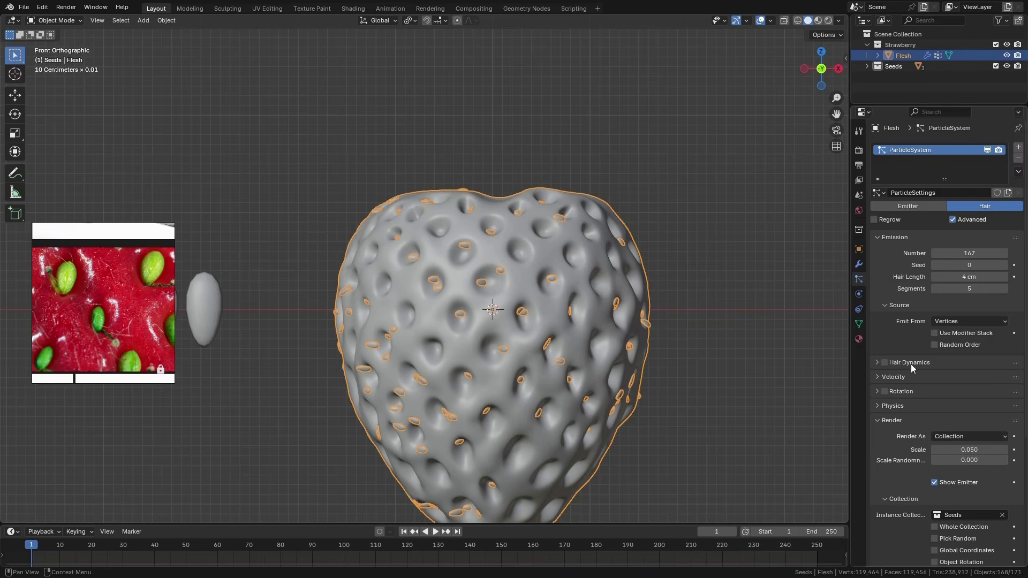
Turn on Advanced hair settings and particle Rotation, with the Orientation Axis set to Normal
{"action": "scroll", "coordinate": [911, 365], "scroll_direction": "down", "scroll_amount": 4}
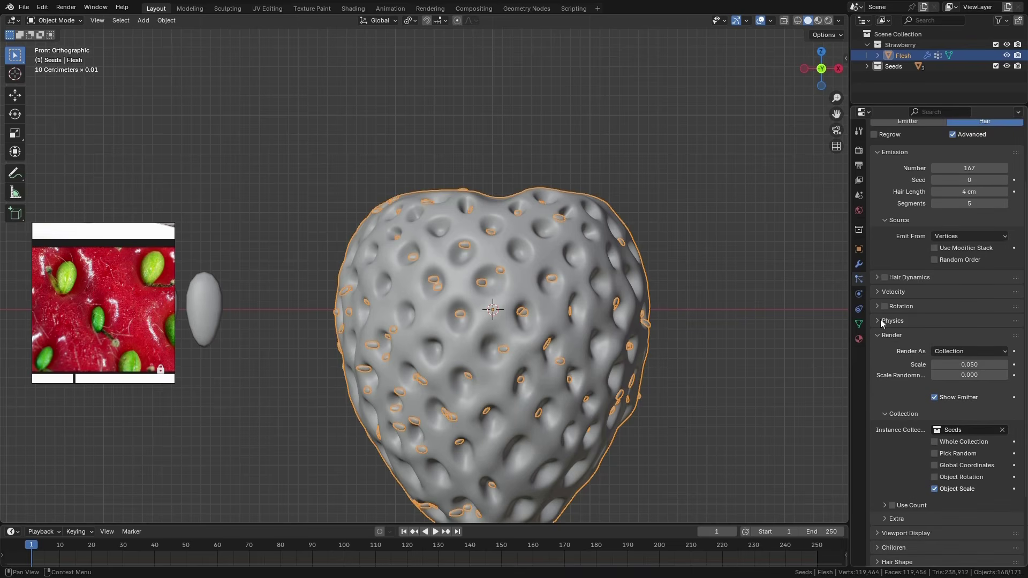
{"action": "left_click", "coordinate": [878, 309]}
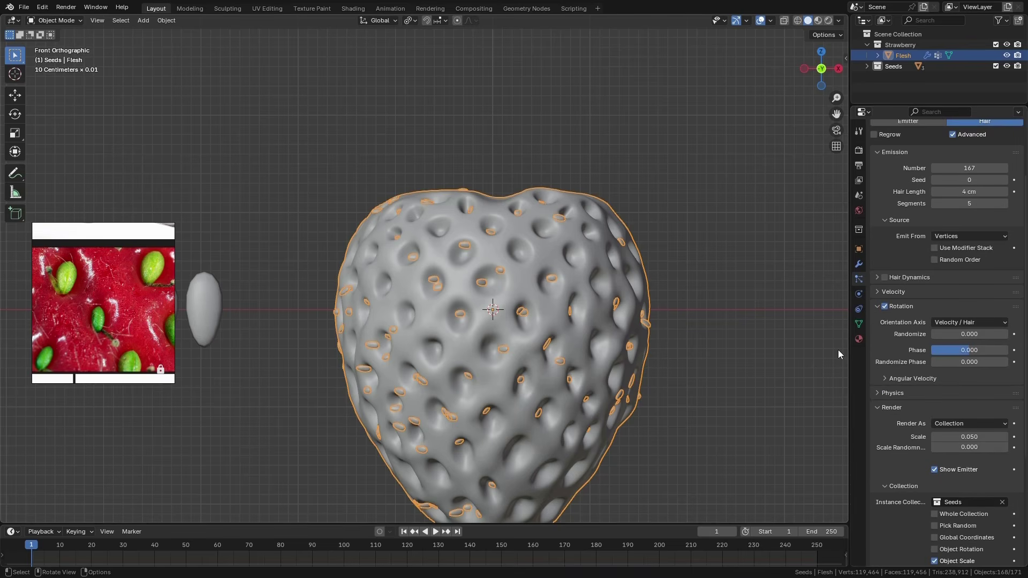
{"action": "left_click", "coordinate": [968, 322]}
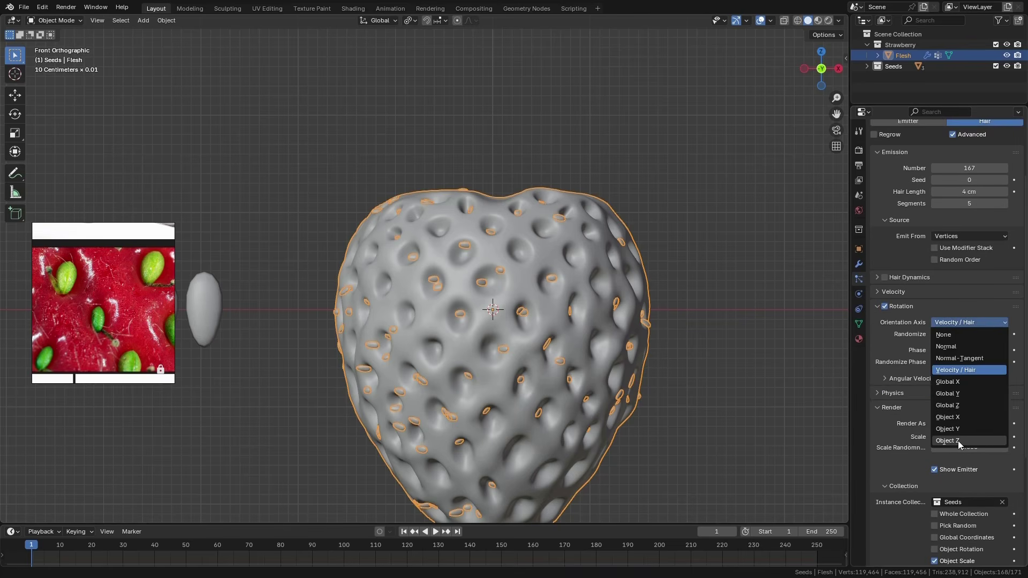
{"action": "left_click", "coordinate": [959, 347]}
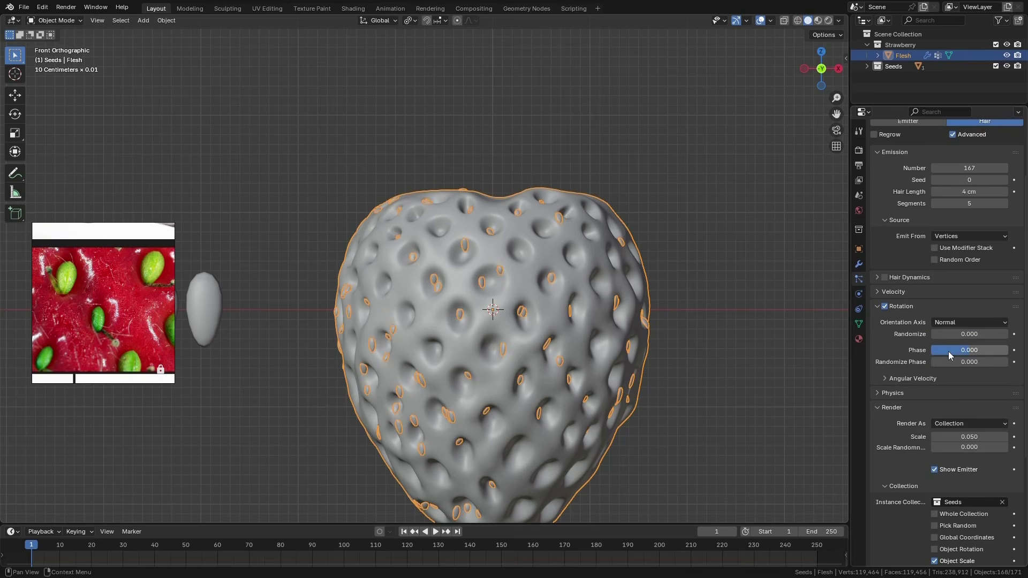
Assign the Seeds vertex group to the hair particles' Density
{"action": "scroll", "coordinate": [923, 368], "scroll_direction": "down", "scroll_amount": 5}
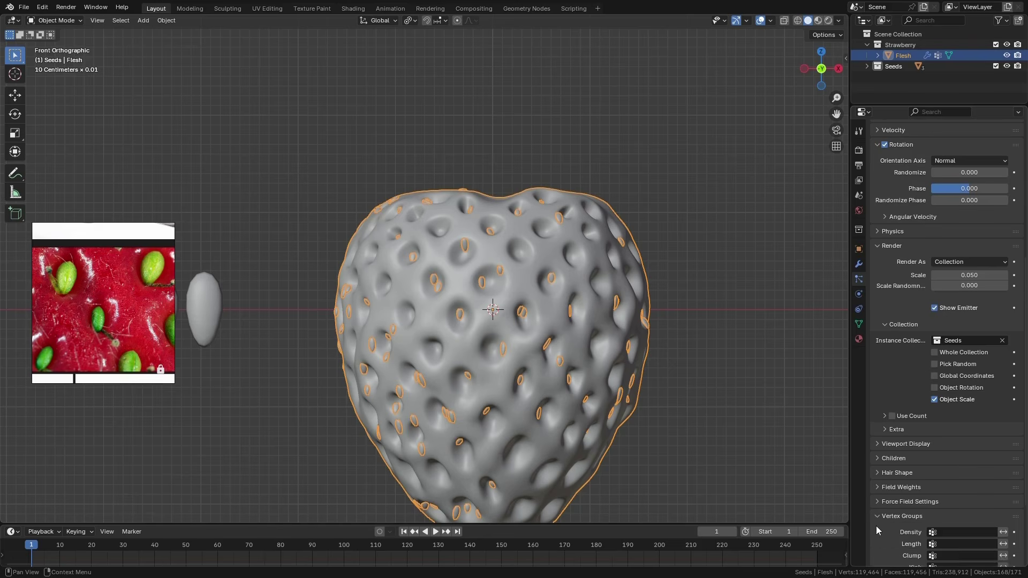
{"action": "left_click", "coordinate": [892, 520]}
{"action": "scroll", "coordinate": [910, 482], "scroll_direction": "down", "scroll_amount": 3}
{"action": "left_click", "coordinate": [961, 431]}
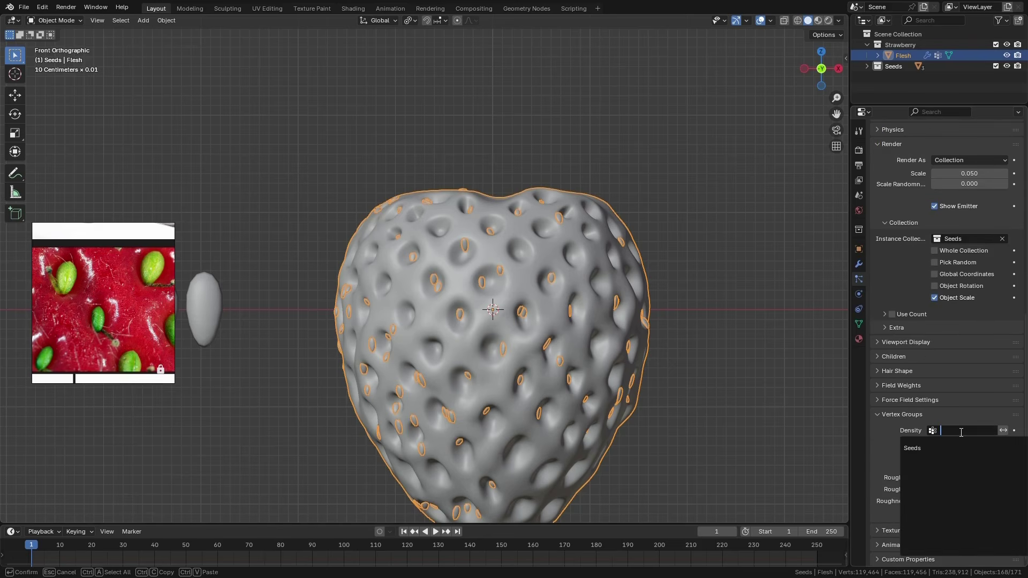
{"action": "left_click", "coordinate": [925, 448]}
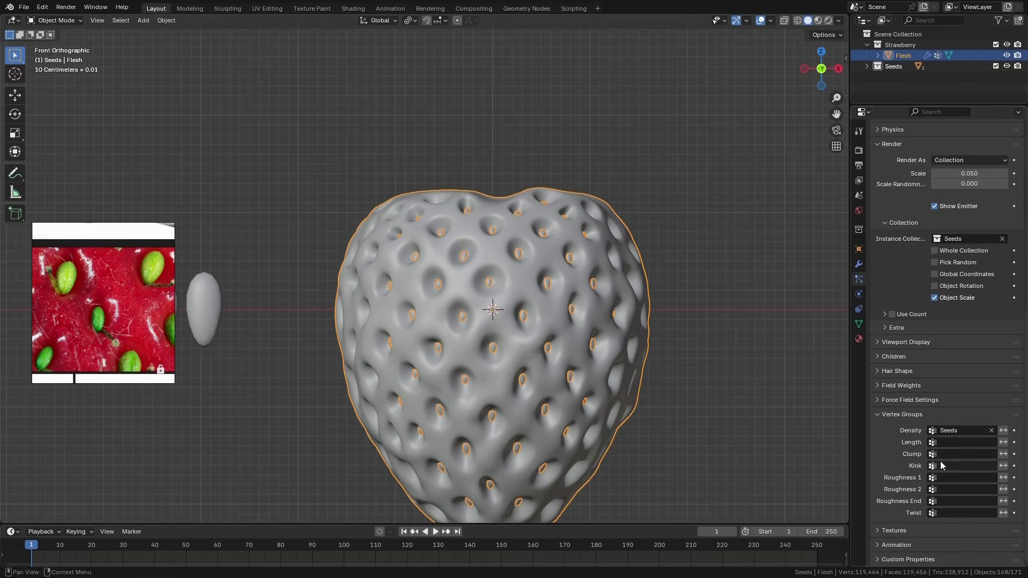
Increase the render scale of the seed instances to 0.100
{"action": "middle_click_drag", "start_coordinate": [614, 491], "coordinate": [618, 365]}
{"action": "middle_click_drag", "start_coordinate": [552, 368], "coordinate": [601, 333]}
{"action": "scroll", "coordinate": [920, 288], "scroll_direction": "up", "scroll_amount": 5}
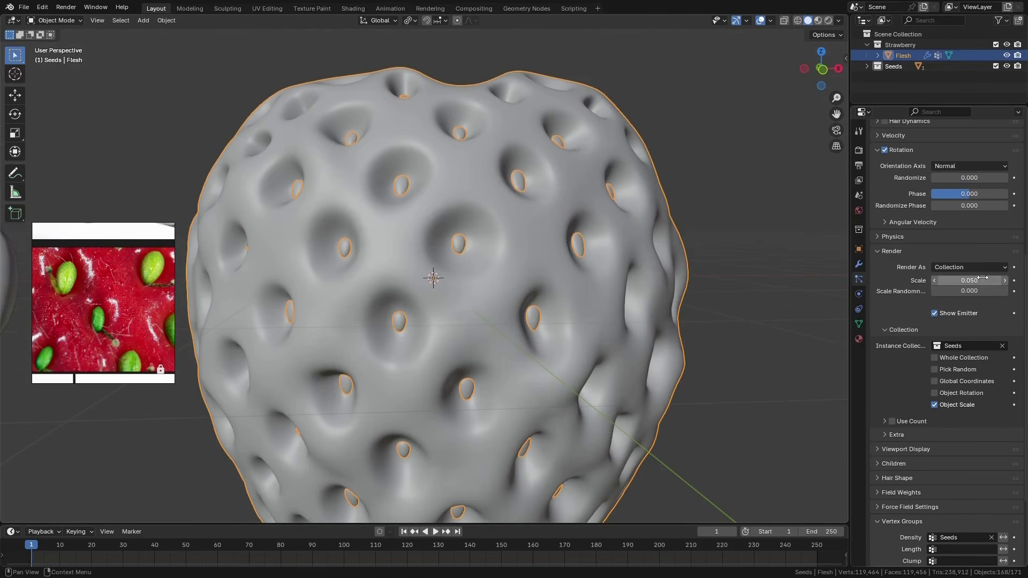
{"action": "left_click", "coordinate": [965, 279]}
{"action": "left_click", "coordinate": [893, 282]}
{"action": "left_click_drag", "start_coordinate": [958, 281], "coordinate": [994, 280]}
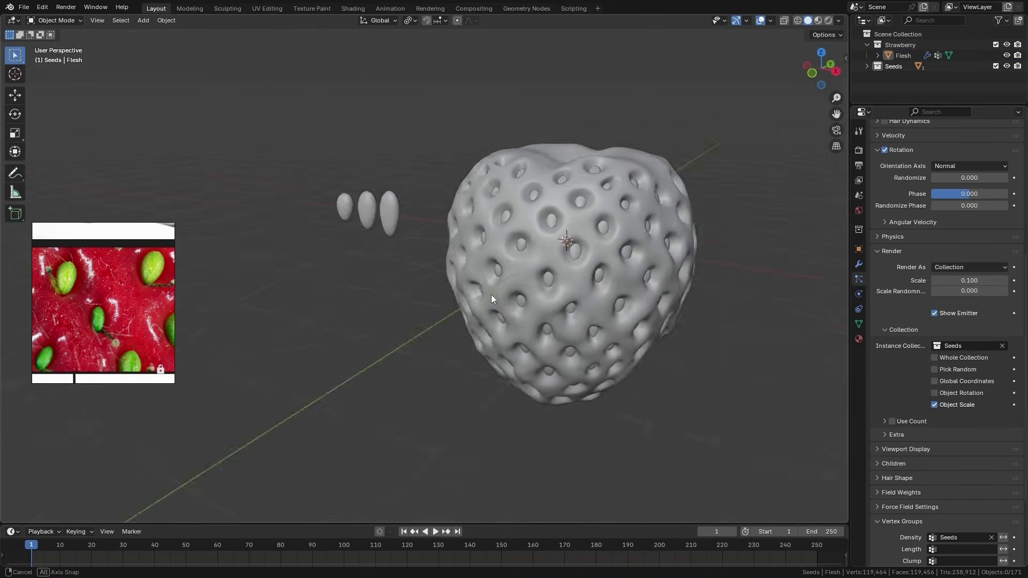
Inspect how the instanced seeds sit in the dimples around the strawberry
{"action": "middle_click_drag", "start_coordinate": [490, 294], "coordinate": [525, 318]}
{"action": "scroll", "coordinate": [525, 318], "scroll_direction": "down", "scroll_amount": 6}
{"action": "scroll", "coordinate": [524, 316], "scroll_direction": "up", "scroll_amount": 8}
{"action": "scroll", "coordinate": [538, 278], "scroll_direction": "down", "scroll_amount": 3}
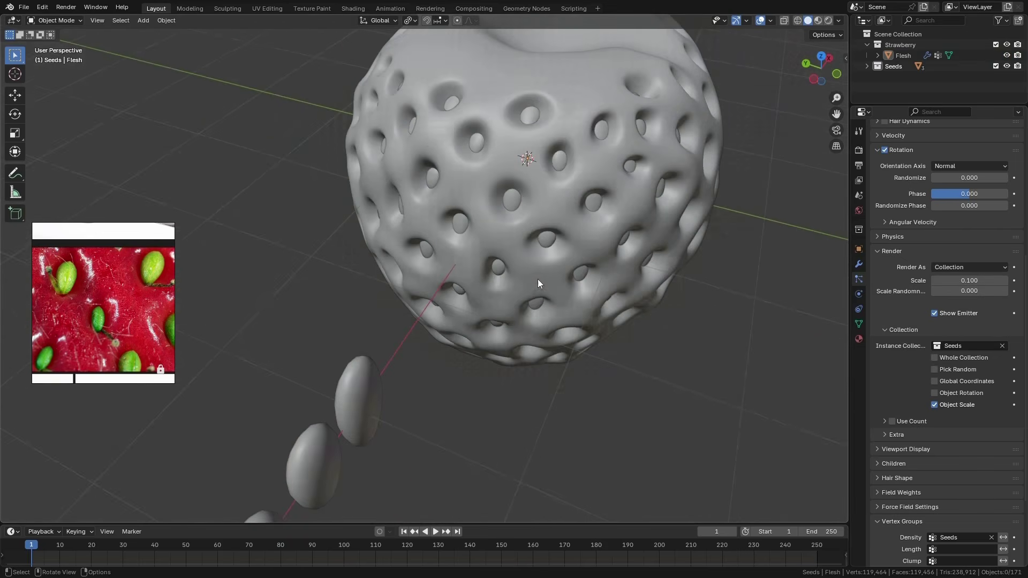
{"action": "scroll", "coordinate": [537, 278], "scroll_direction": "down", "scroll_amount": 4}
{"action": "scroll", "coordinate": [455, 353], "scroll_direction": "up", "scroll_amount": 2}
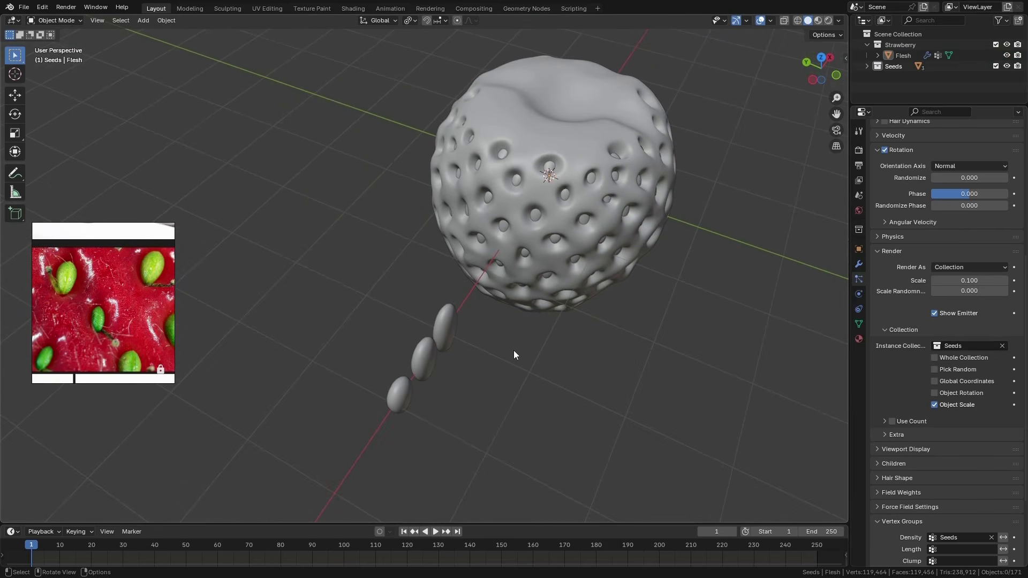
{"action": "scroll", "coordinate": [455, 334], "scroll_direction": "up", "scroll_amount": 3}
From the top view, limit transforms to origins only and move the Big seed's origin slightly along negative Y
{"action": "left_click", "coordinate": [421, 329]}
{"action": "scroll", "coordinate": [464, 326], "scroll_direction": "down", "scroll_amount": 2}
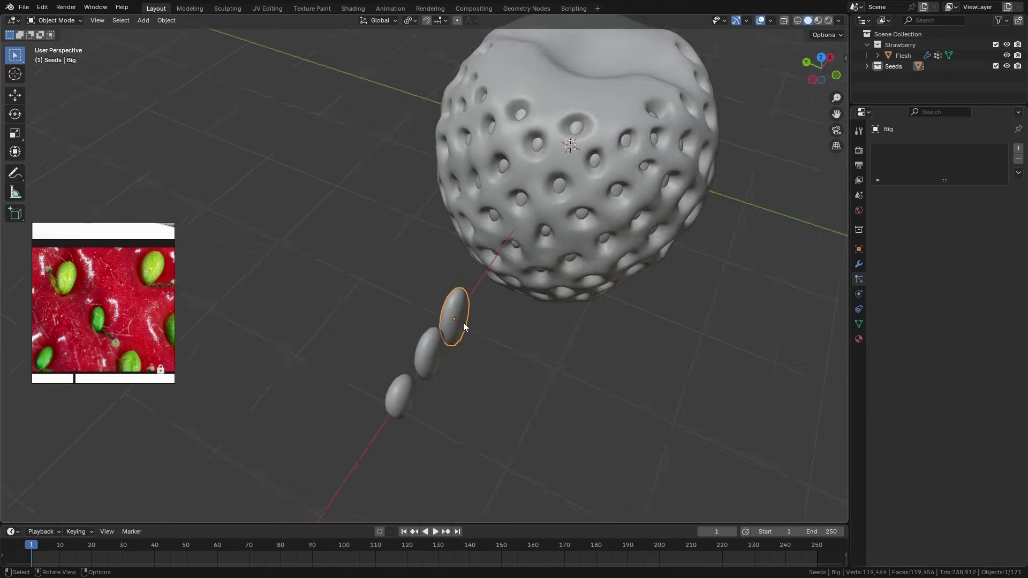
{"action": "scroll", "coordinate": [463, 323], "scroll_direction": "down", "scroll_amount": 2}
{"action": "key", "text": "KP_7"}
{"action": "scroll", "coordinate": [456, 326], "scroll_direction": "up", "scroll_amount": 5}
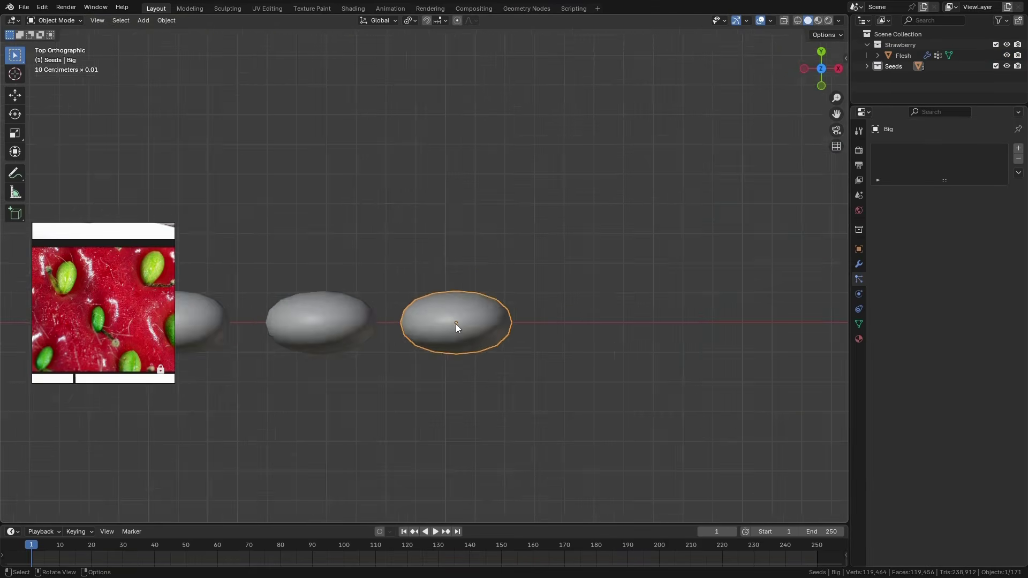
{"action": "scroll", "coordinate": [455, 324], "scroll_direction": "up", "scroll_amount": 3}
{"action": "scroll", "coordinate": [452, 327], "scroll_direction": "down", "scroll_amount": 4}
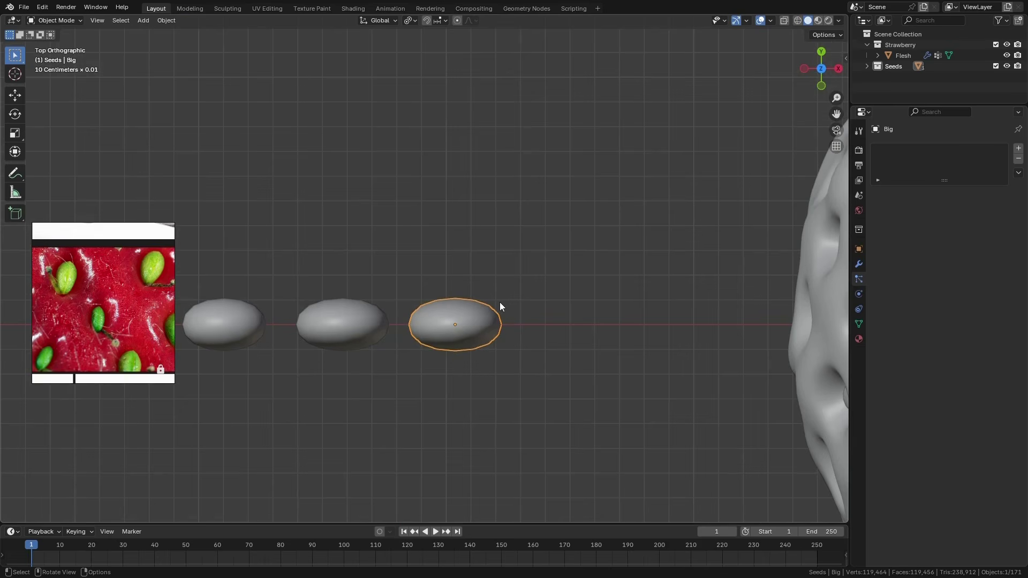
{"action": "key", "text": "ctrl+period"}
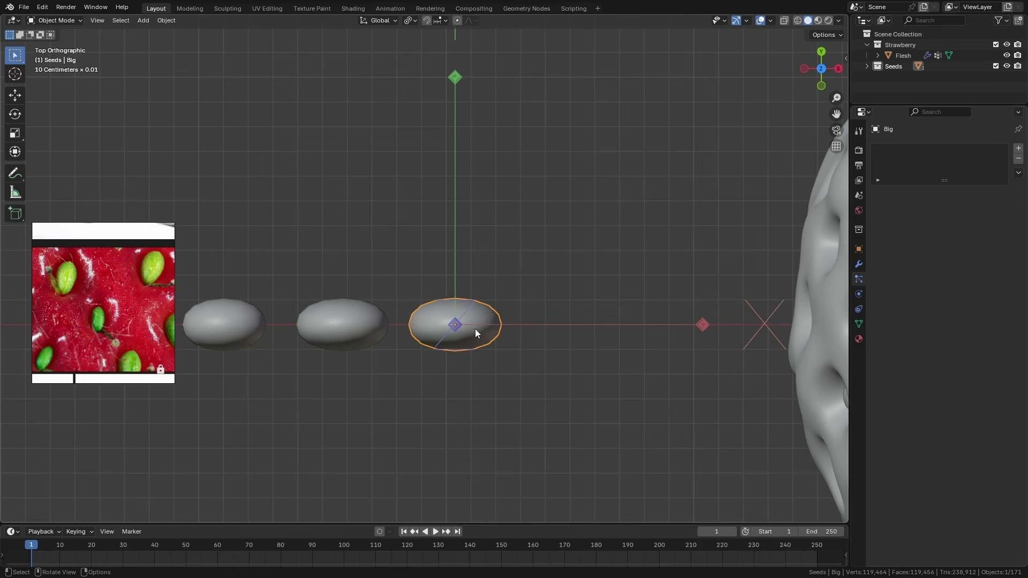
{"action": "left_click", "coordinate": [15, 95]}
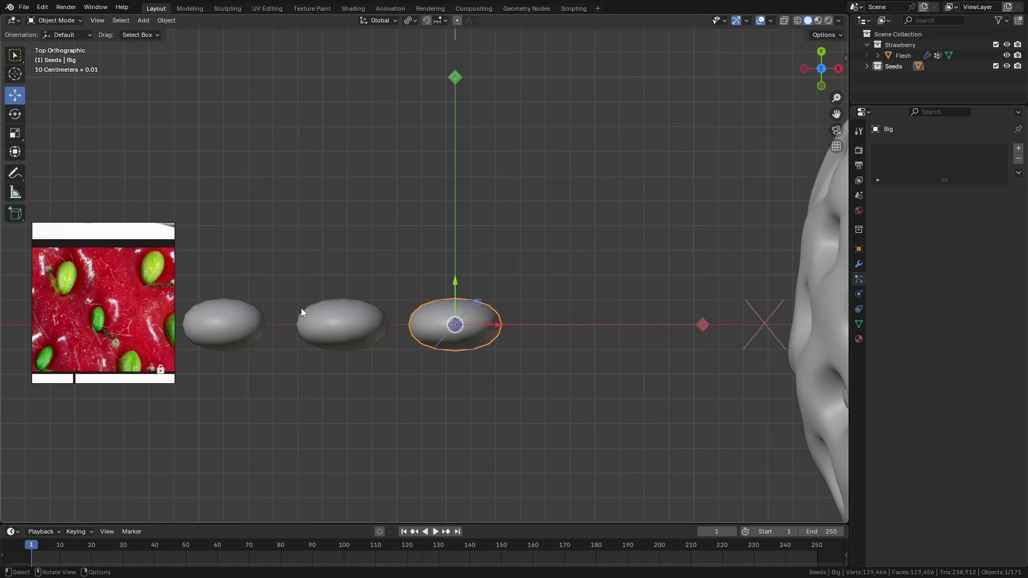
{"action": "scroll", "coordinate": [308, 308], "scroll_direction": "down", "scroll_amount": 4}
{"action": "scroll", "coordinate": [345, 299], "scroll_direction": "up", "scroll_amount": 1}
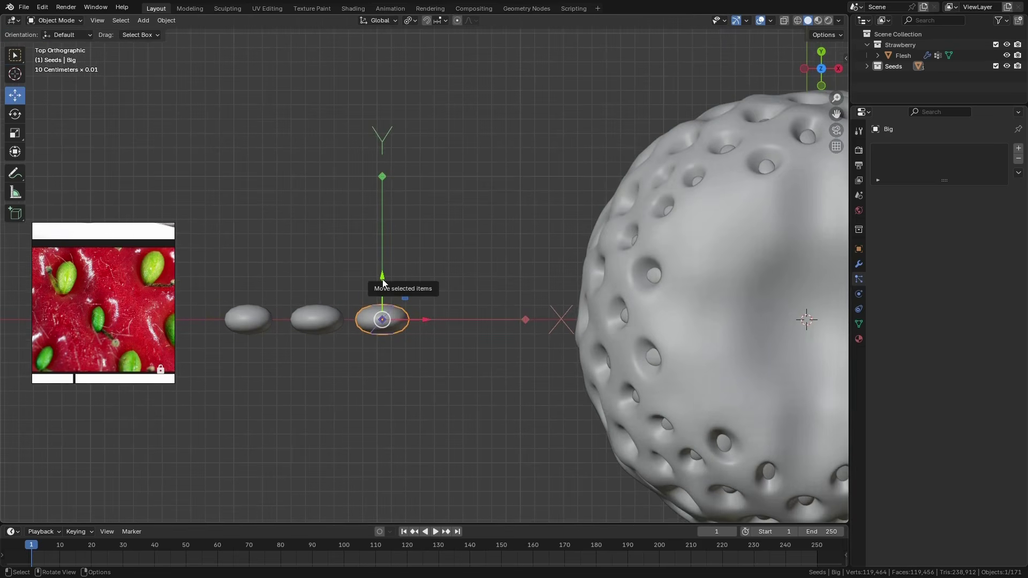
{"action": "left_click_drag", "start_coordinate": [382, 281], "coordinate": [381, 290]}
Move the origins of the Mid and Small seeds slightly along negative Y
{"action": "left_click", "coordinate": [324, 319]}
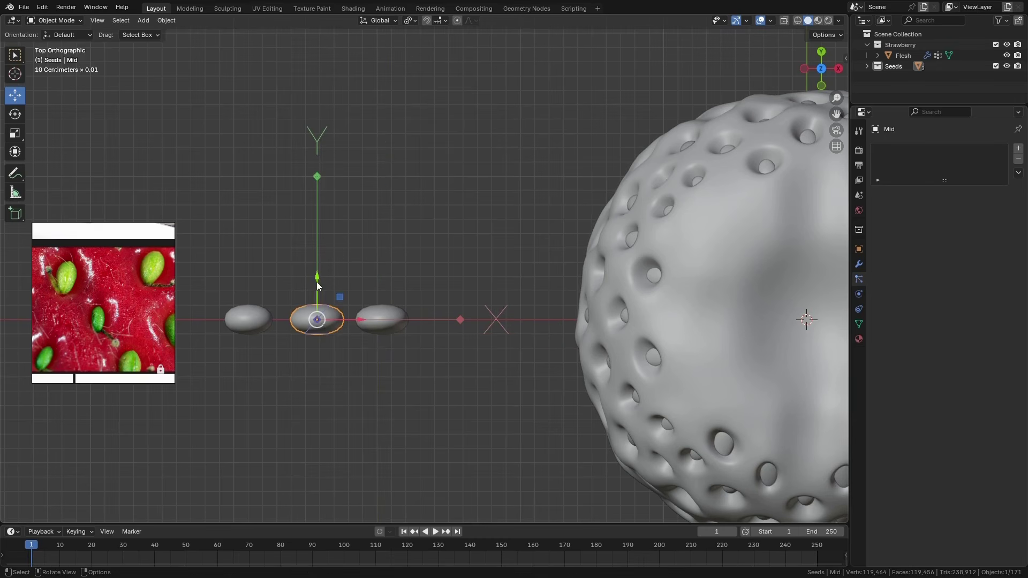
{"action": "left_click_drag", "start_coordinate": [316, 281], "coordinate": [319, 298]}
{"action": "left_click", "coordinate": [246, 323]}
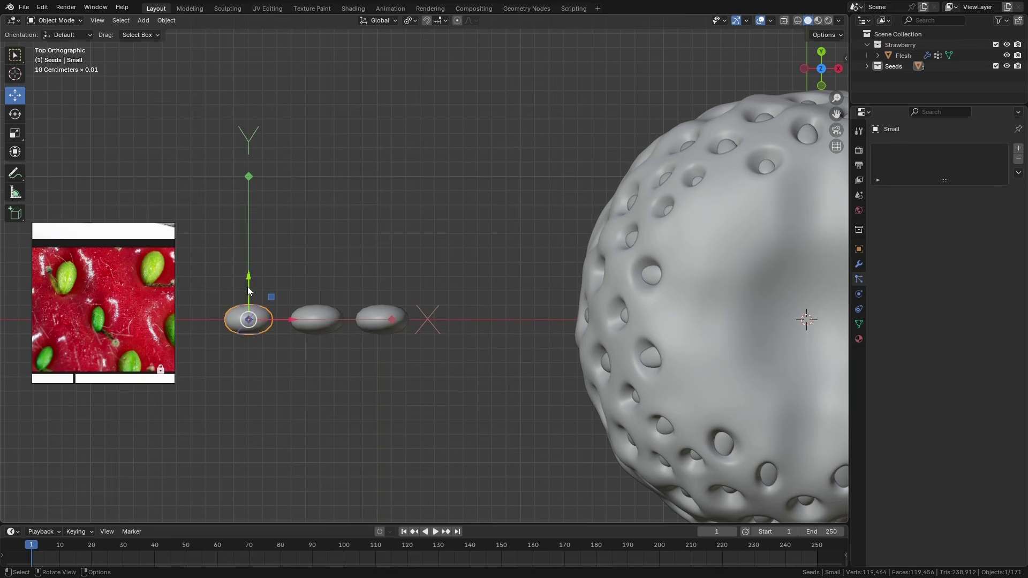
{"action": "left_click_drag", "start_coordinate": [249, 281], "coordinate": [249, 297]}
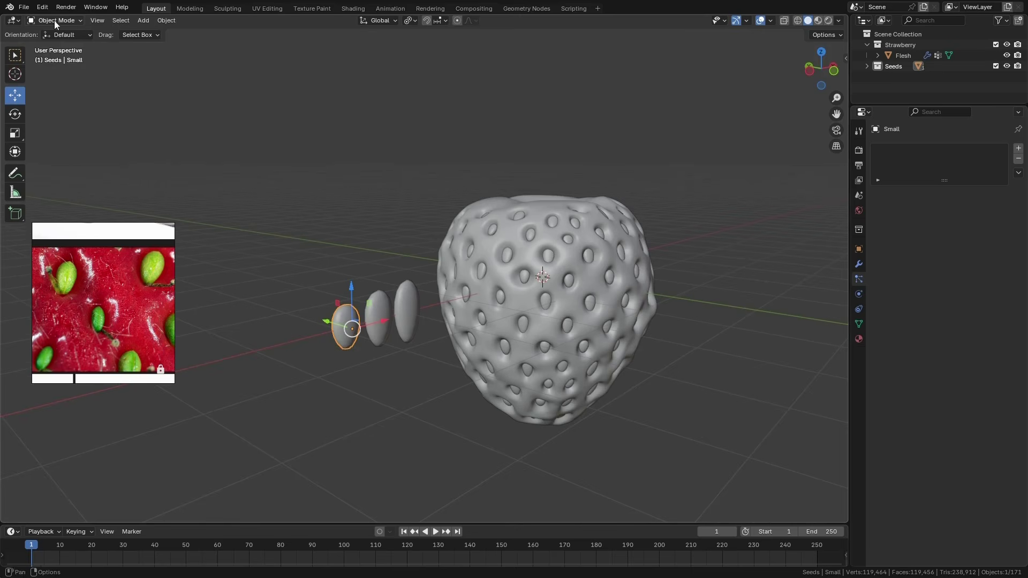
In the Screencast Keys add-on preferences, turn the custom mouse image off and back on
{"action": "left_click", "coordinate": [42, 7]}
{"action": "left_click", "coordinate": [70, 145]}
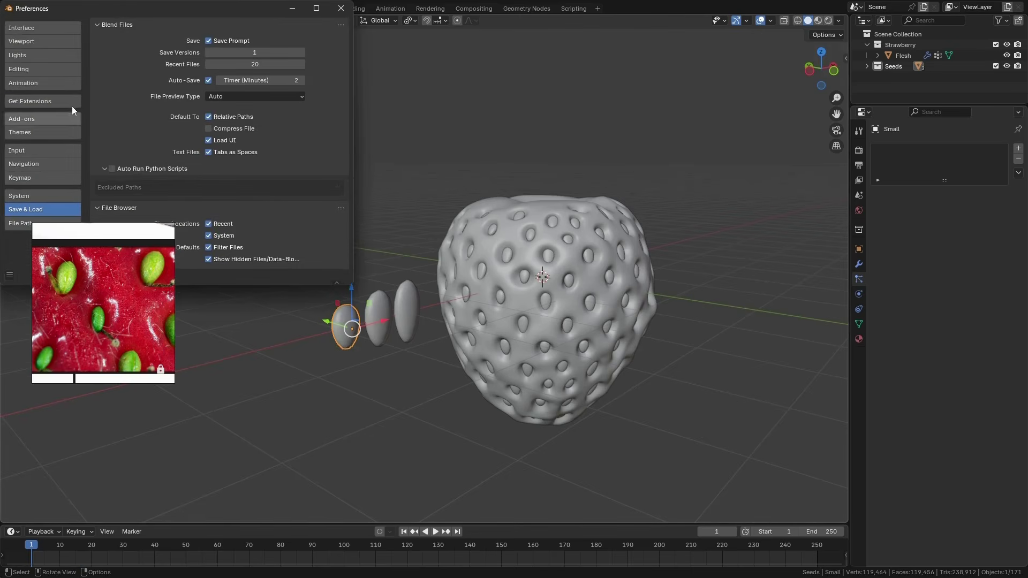
{"action": "left_click_drag", "start_coordinate": [139, 17], "coordinate": [464, 79]}
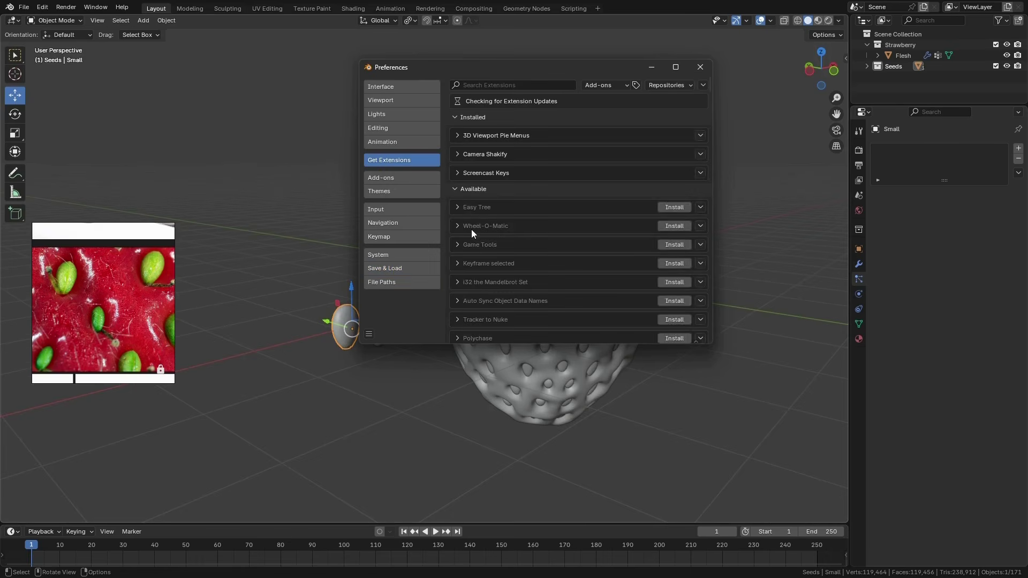
{"action": "left_click", "coordinate": [406, 178]}
{"action": "scroll", "coordinate": [514, 246], "scroll_direction": "down", "scroll_amount": 5}
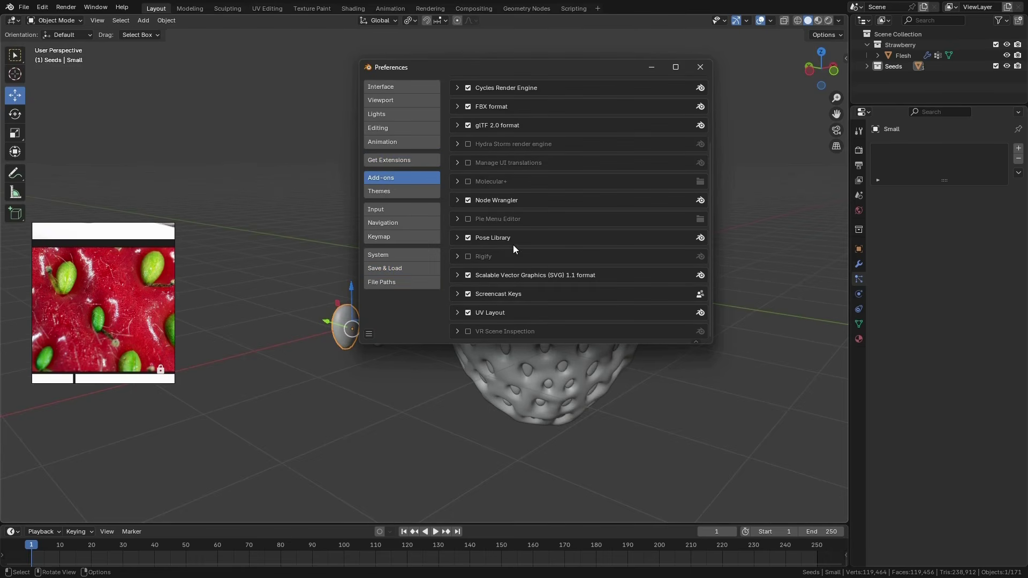
{"action": "left_click", "coordinate": [457, 293]}
{"action": "scroll", "coordinate": [514, 294], "scroll_direction": "down", "scroll_amount": 10}
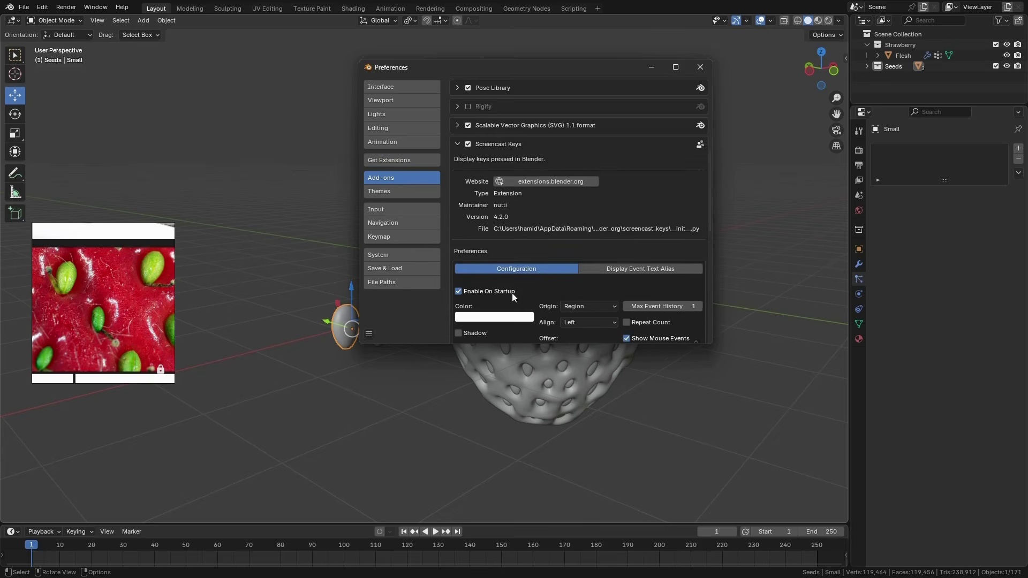
{"action": "scroll", "coordinate": [491, 269], "scroll_direction": "down", "scroll_amount": 4}
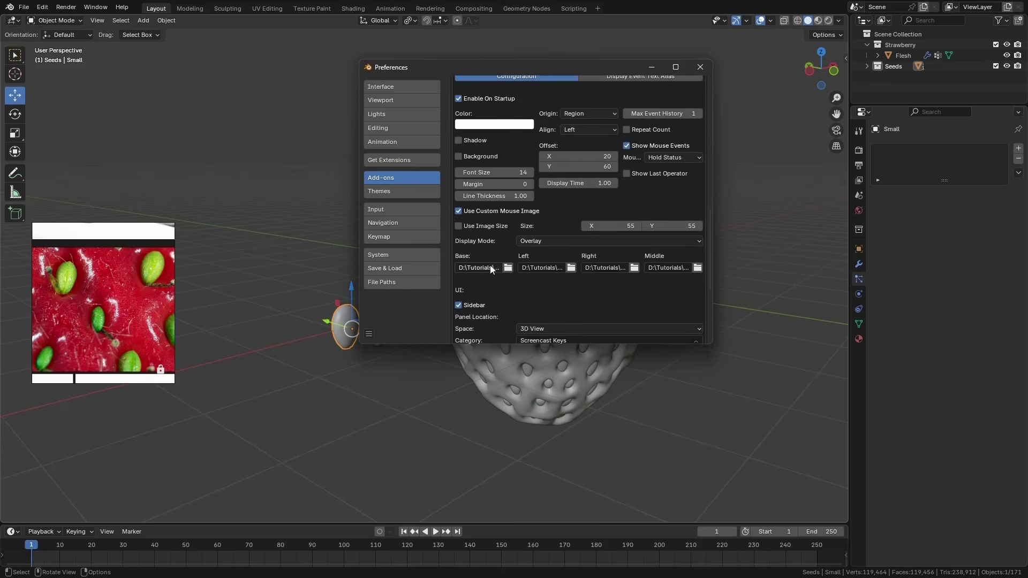
{"action": "left_click", "coordinate": [458, 211]}
{"action": "left_click", "coordinate": [457, 211]}
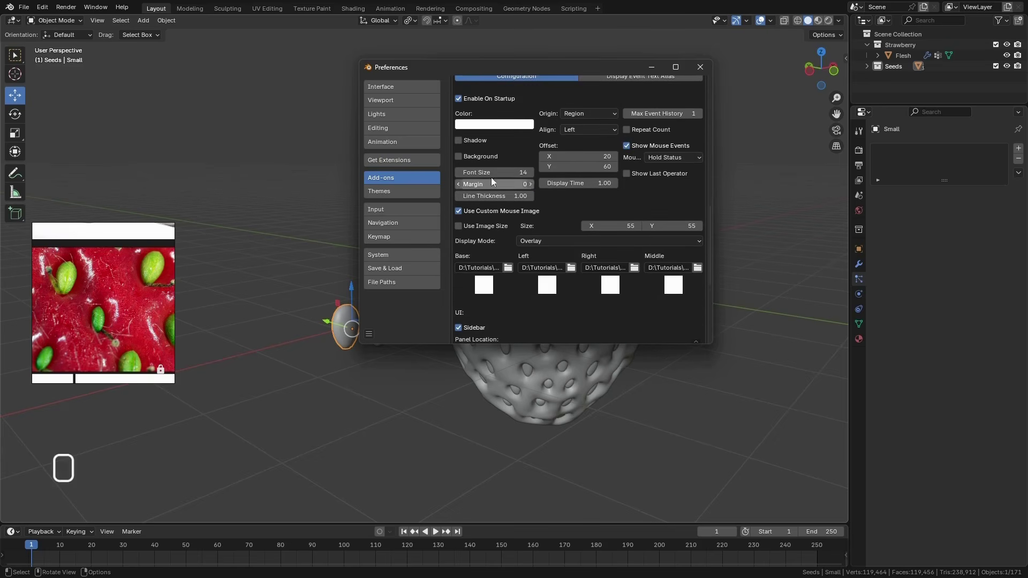
{"action": "left_click", "coordinate": [700, 67]}
Select the strawberry flesh and reduce its particle render scale to 0.070
{"action": "middle_click_drag", "start_coordinate": [439, 410], "coordinate": [362, 403]}
{"action": "left_click", "coordinate": [575, 271]}
{"action": "key", "text": "KP_Decimal"}
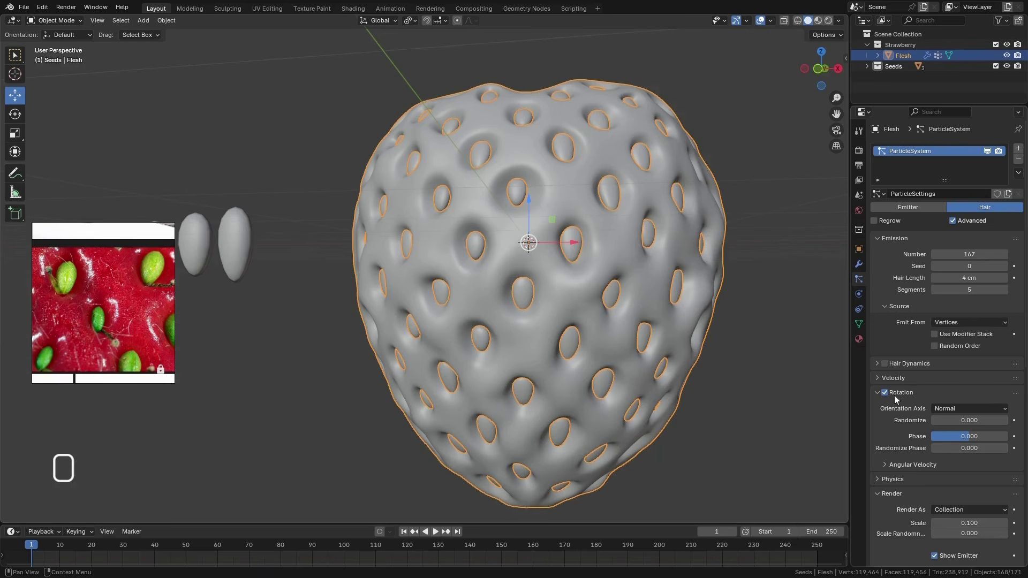
{"action": "scroll", "coordinate": [900, 345], "scroll_direction": "down", "scroll_amount": 10}
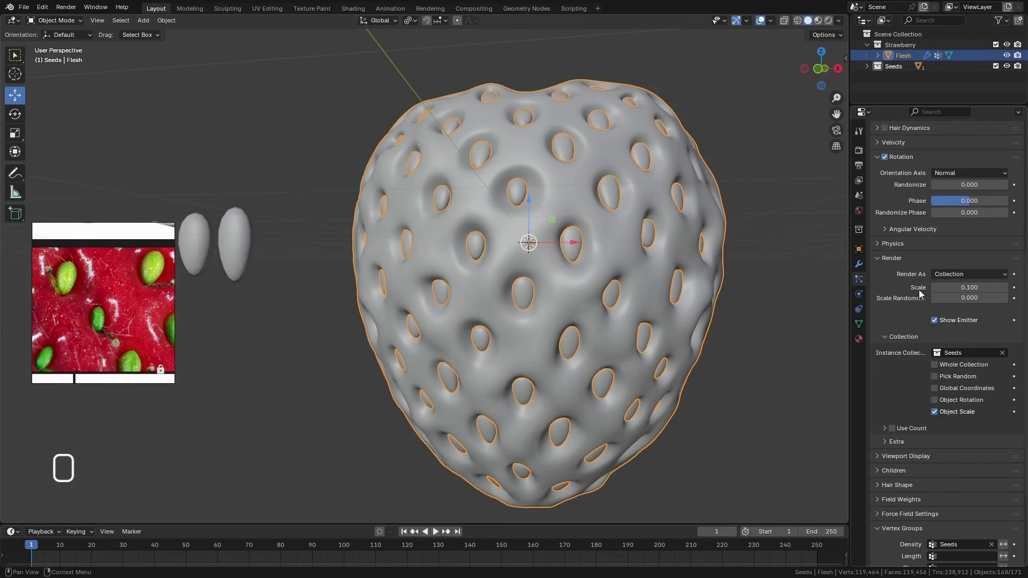
{"action": "mouse_move", "coordinate": [964, 287]}
{"action": "left_mouse_down"}
{"action": "mouse_move", "coordinate": [947, 288]}
{"action": "mouse_move", "coordinate": [974, 290]}
{"action": "left_mouse_up"}
{"action": "scroll", "coordinate": [781, 316], "scroll_direction": "down", "scroll_amount": 3}
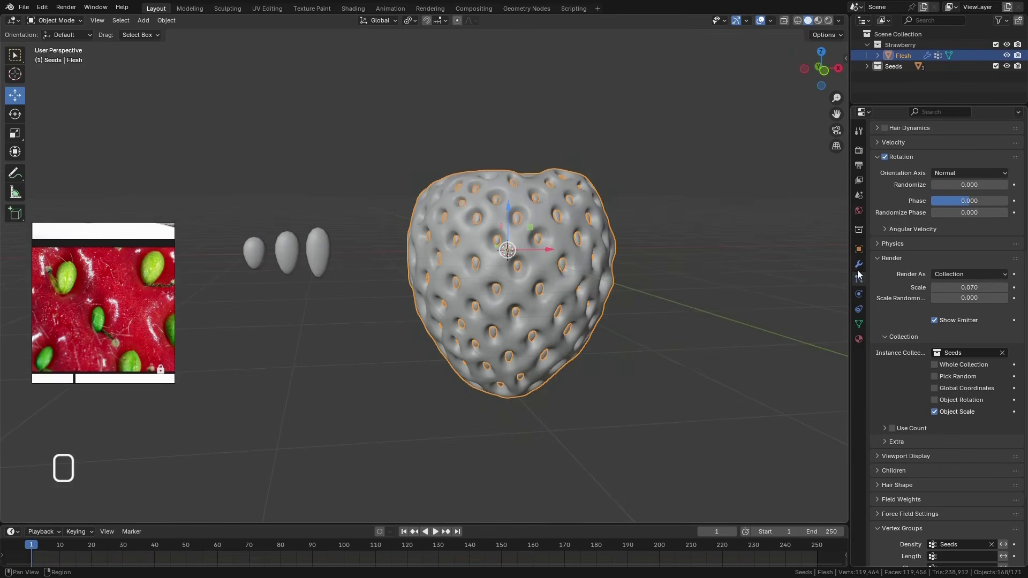
Use an Environment Texture for the world background color and load tv_studio_4k.exr from the Polyhaven folder
{"action": "left_click", "coordinate": [858, 211]}
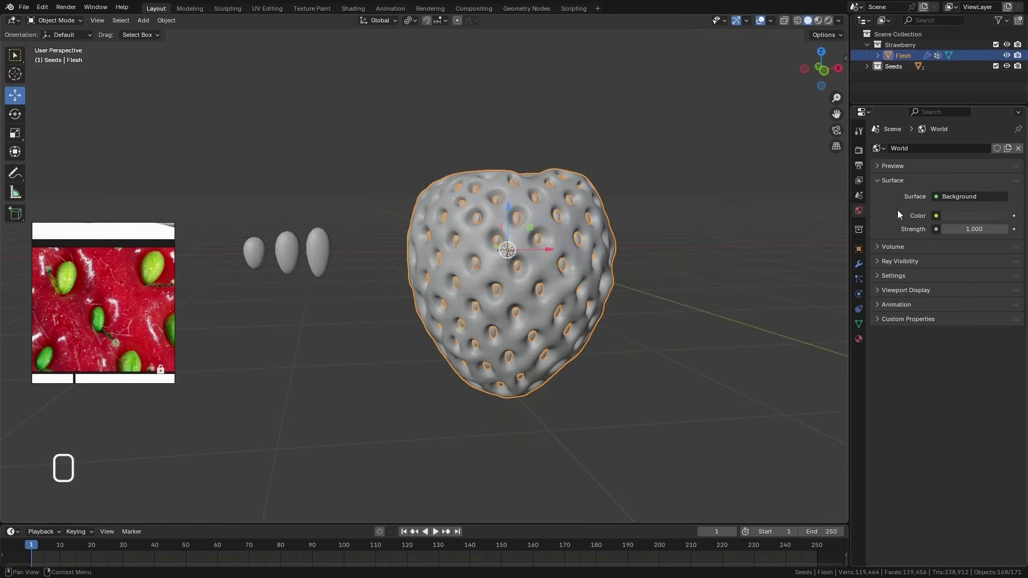
{"action": "left_click", "coordinate": [934, 215]}
{"action": "left_click", "coordinate": [693, 263]}
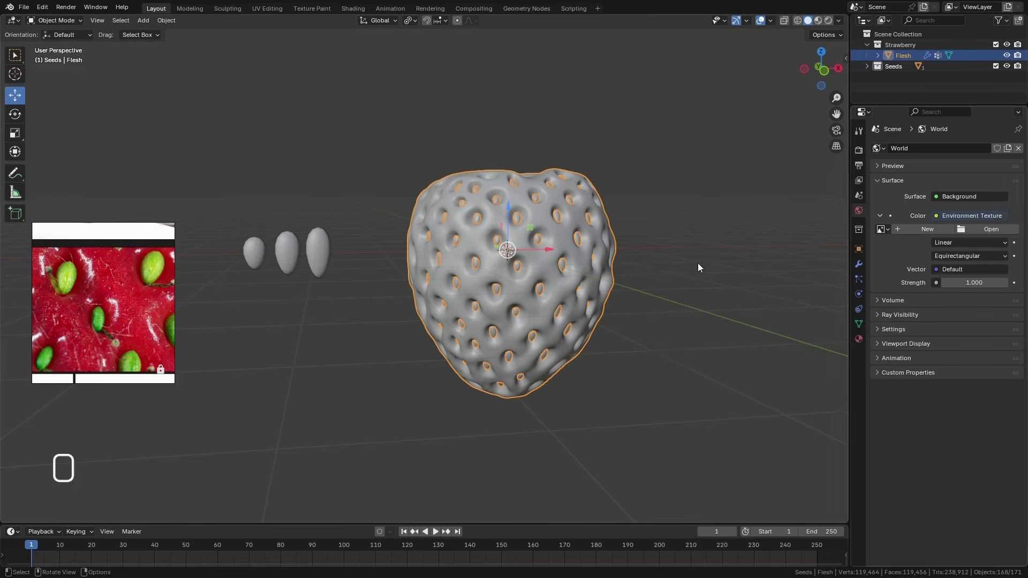
{"action": "left_click", "coordinate": [982, 230]}
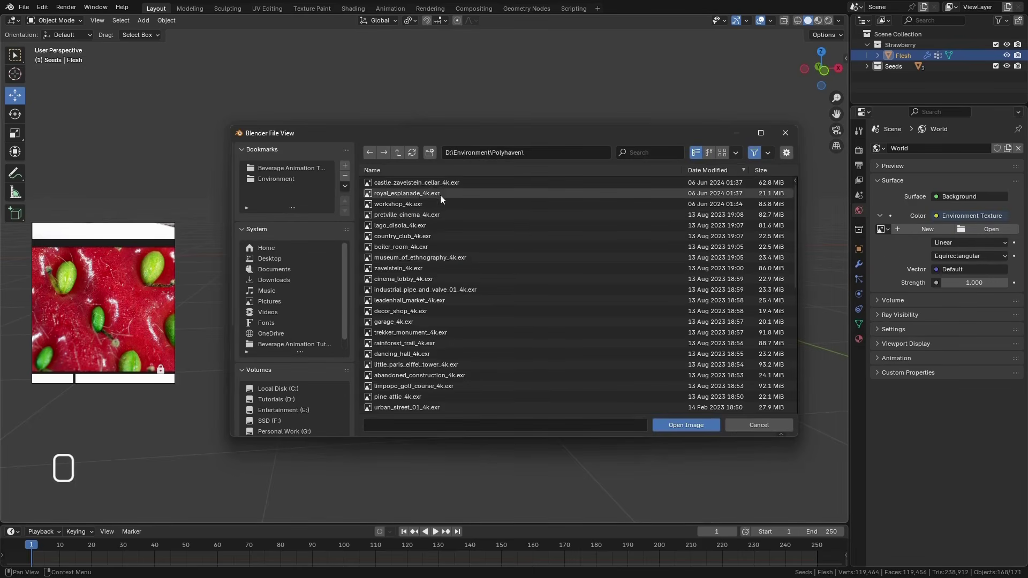
{"action": "left_click", "coordinate": [722, 153]}
{"action": "scroll", "coordinate": [609, 256], "scroll_direction": "down", "scroll_amount": 3}
{"action": "scroll", "coordinate": [609, 256], "scroll_direction": "down", "scroll_amount": 5}
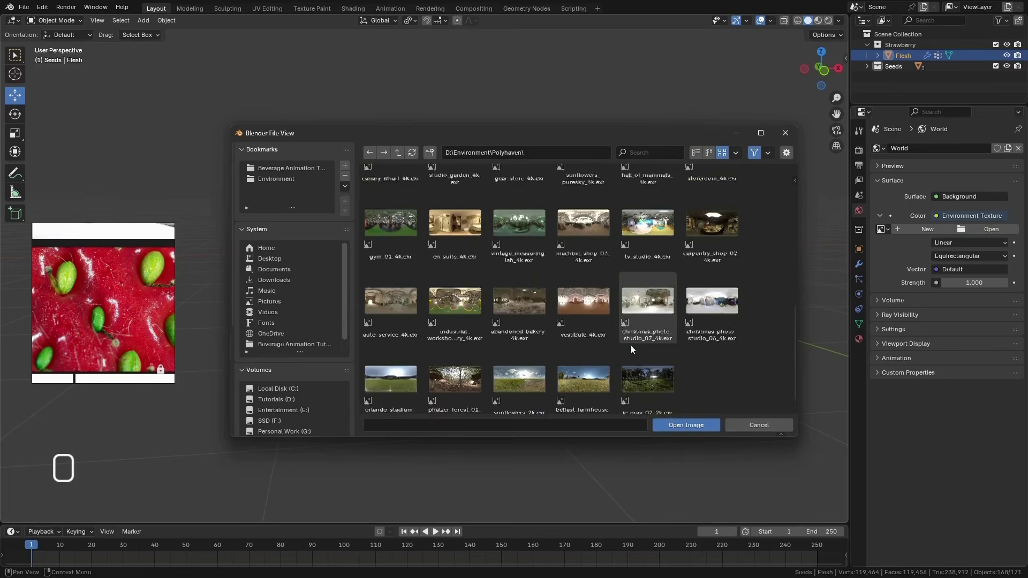
{"action": "left_click", "coordinate": [653, 210]}
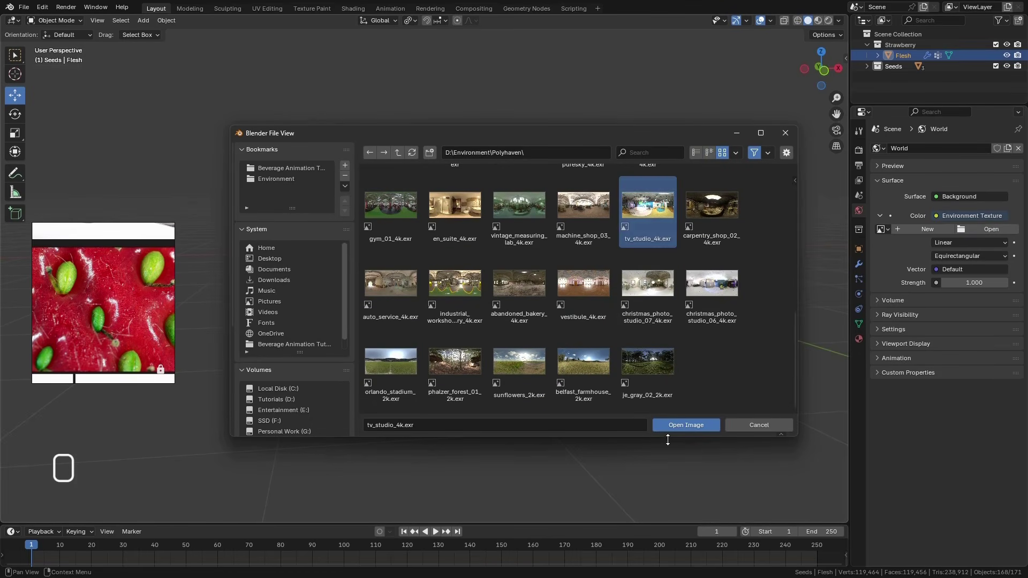
{"action": "left_click", "coordinate": [676, 424]}
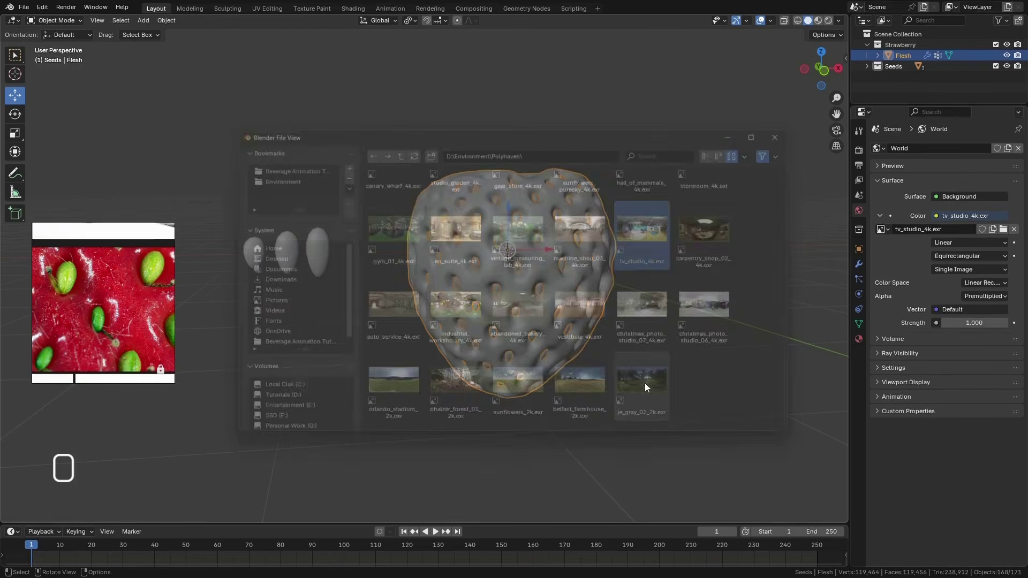
Add a Mapping node to the environment texture's vector and feed it with Generated texture coordinates
{"action": "left_click", "coordinate": [937, 310]}
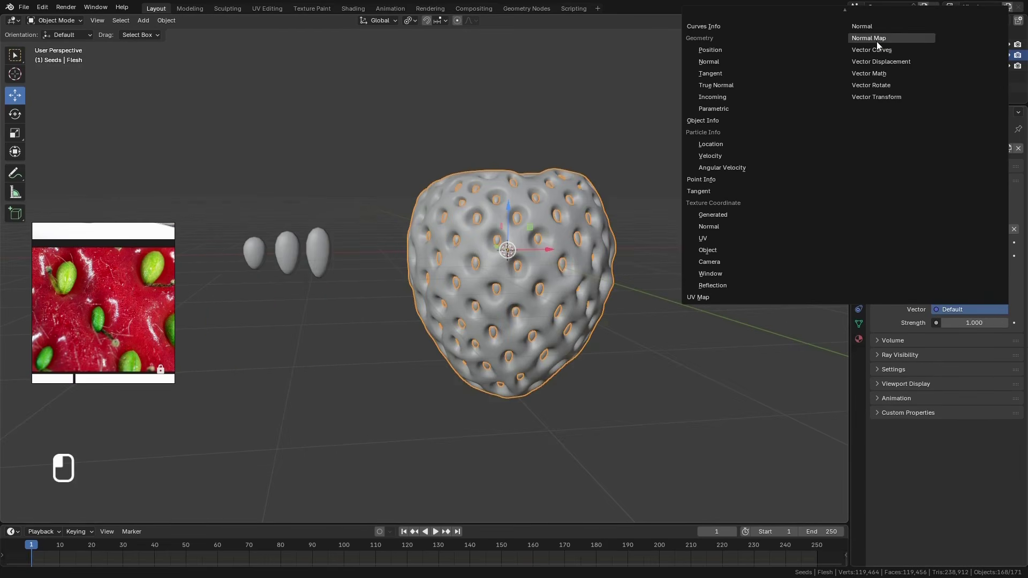
{"action": "scroll", "coordinate": [877, 65], "scroll_direction": "up", "scroll_amount": 3}
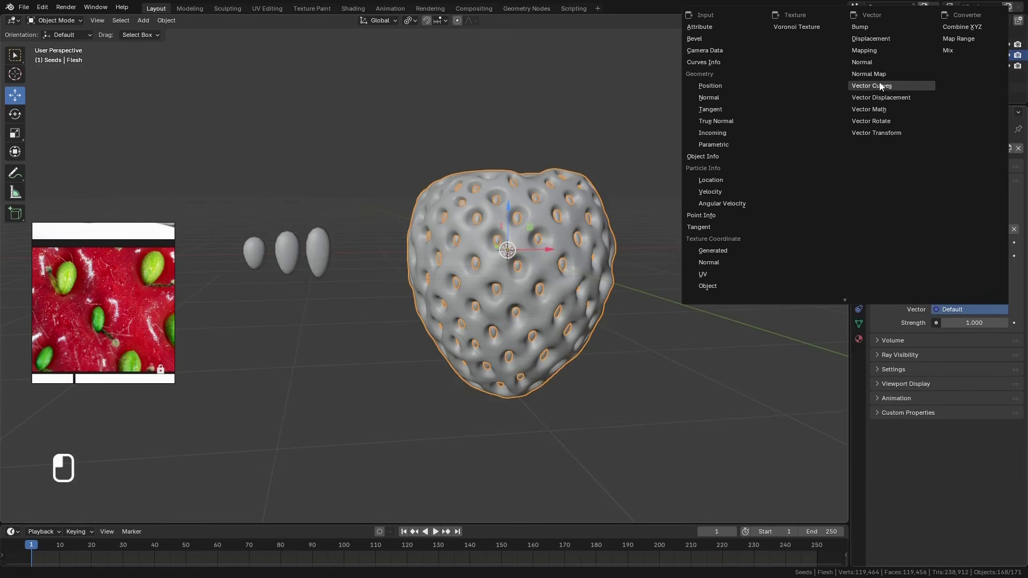
{"action": "left_click", "coordinate": [877, 51]}
{"action": "left_click", "coordinate": [936, 336]}
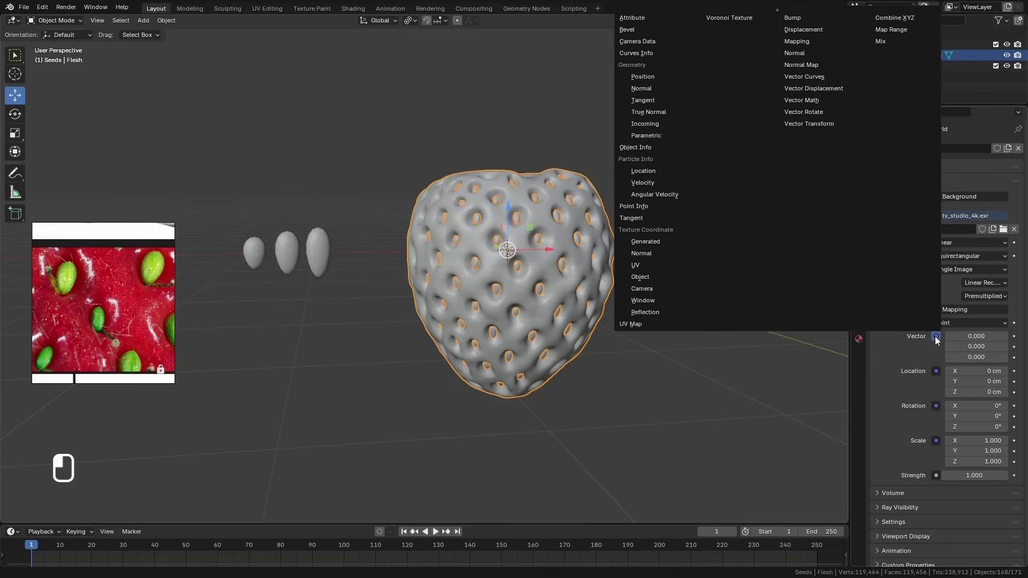
{"action": "left_click", "coordinate": [664, 242]}
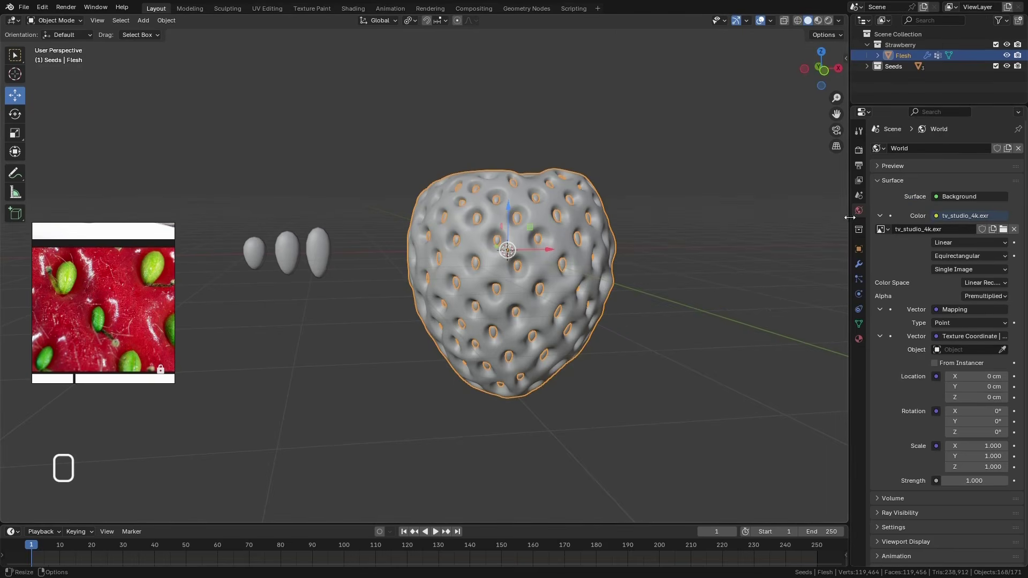
Set the viewport's maximum render samples to 200
{"action": "left_click", "coordinate": [858, 150]}
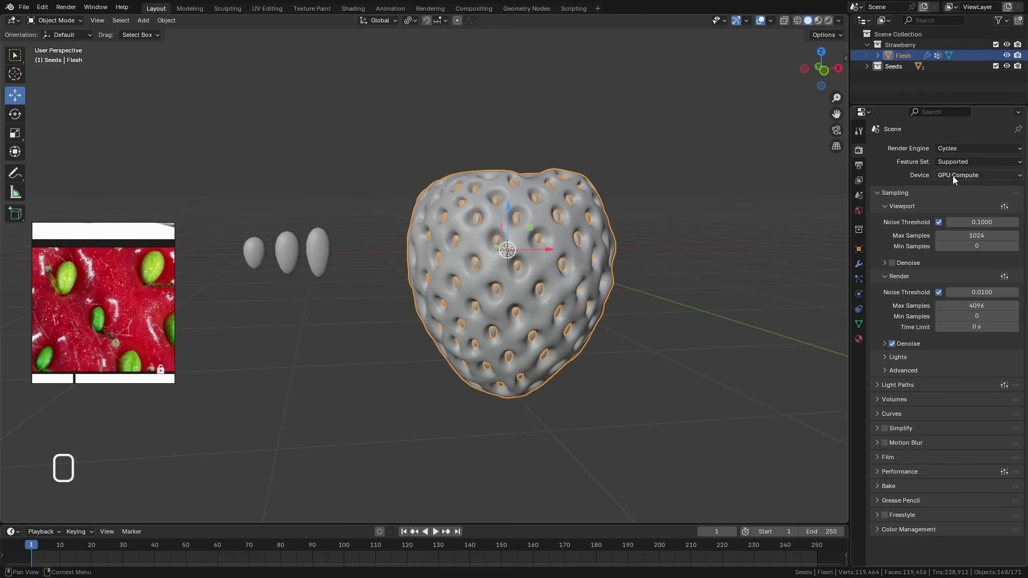
{"action": "left_click", "coordinate": [990, 235]}
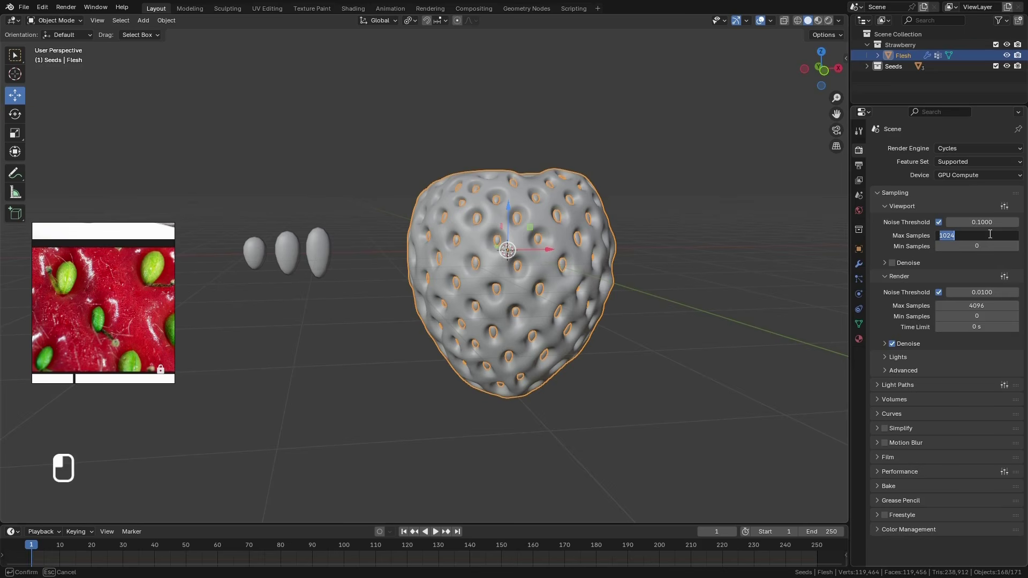
{"action": "type", "text": "200"}
{"action": "key", "text": "Return"}
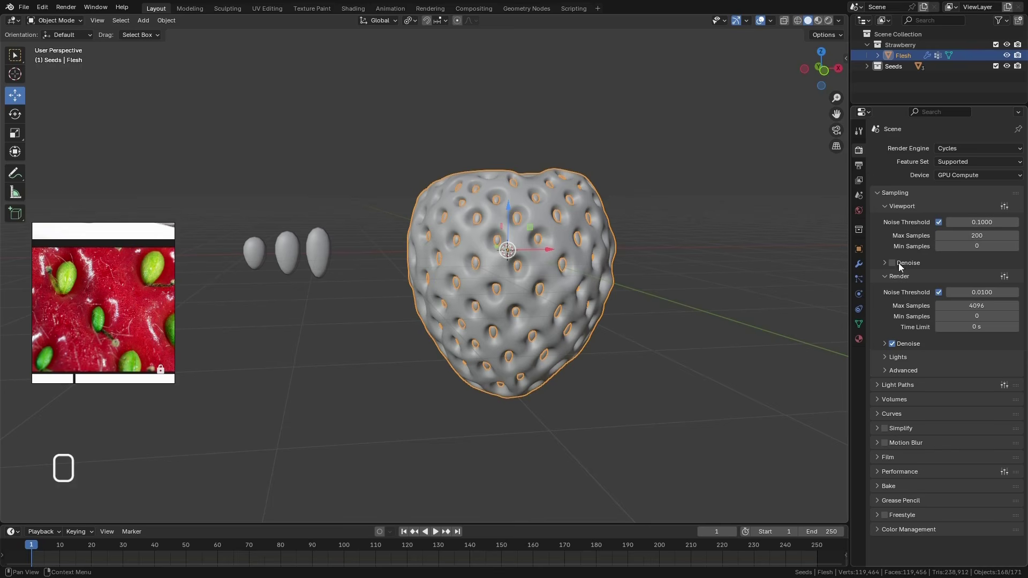
Save the strawberry file and switch the viewport to rendered shading
{"action": "mouse_move", "coordinate": [666, 201]}
{"action": "middle_mouse_down"}
{"action": "mouse_move", "coordinate": [674, 242]}
{"action": "mouse_move", "coordinate": [634, 259]}
{"action": "middle_mouse_up"}
{"action": "key", "text": "ctrl+s"}
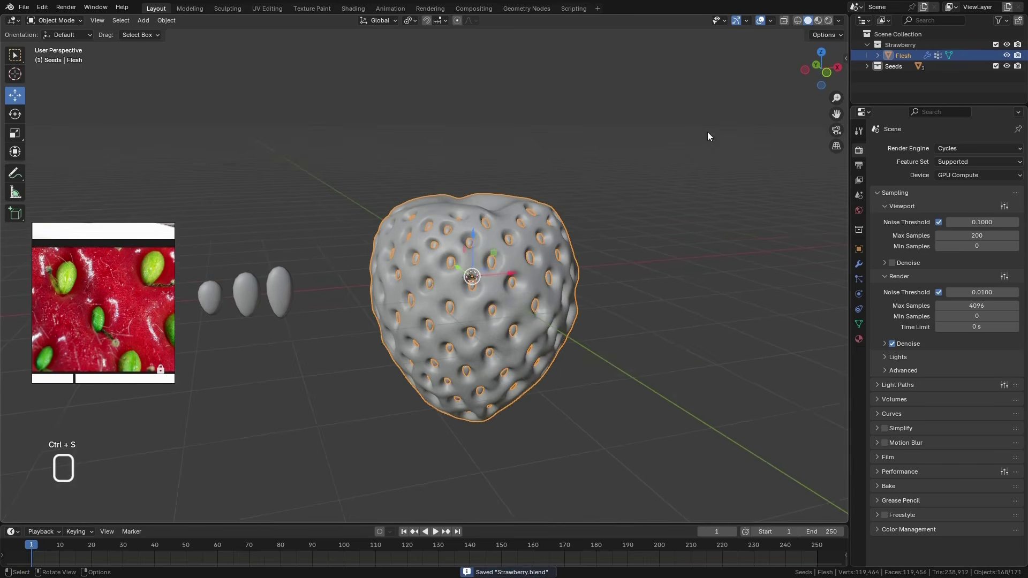
{"action": "left_click", "coordinate": [828, 22]}
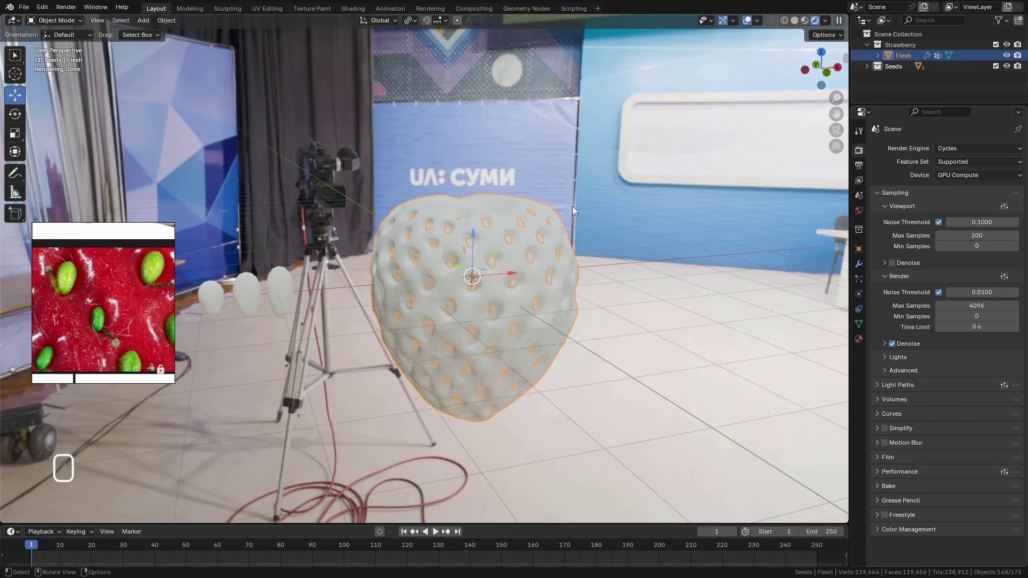
Enable the transparent film option to hide the environment image behind the strawberry
{"action": "left_click", "coordinate": [859, 151]}
{"action": "left_click", "coordinate": [878, 460]}
{"action": "scroll", "coordinate": [884, 510], "scroll_direction": "down", "scroll_amount": 4}
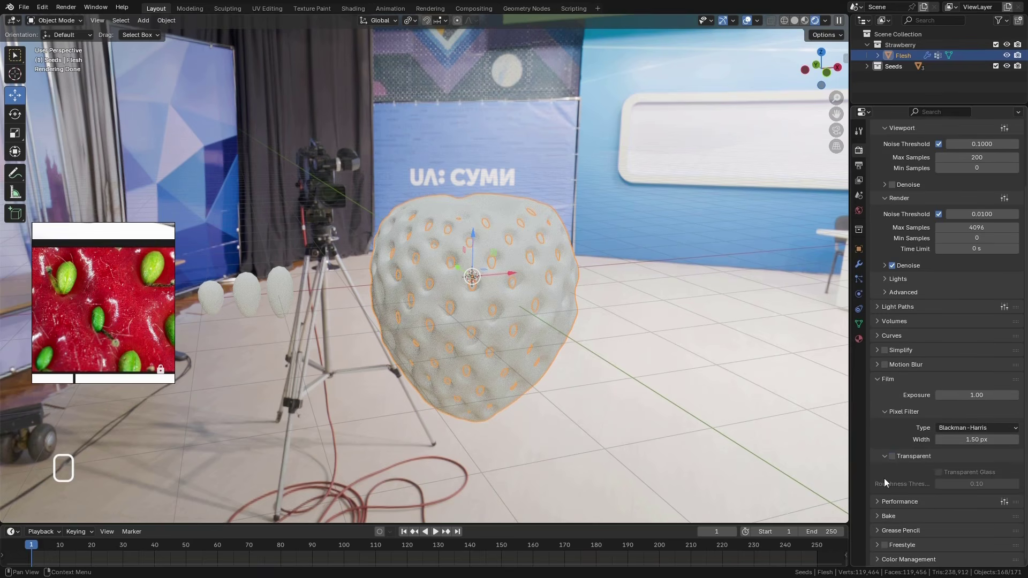
{"action": "left_click", "coordinate": [892, 456]}
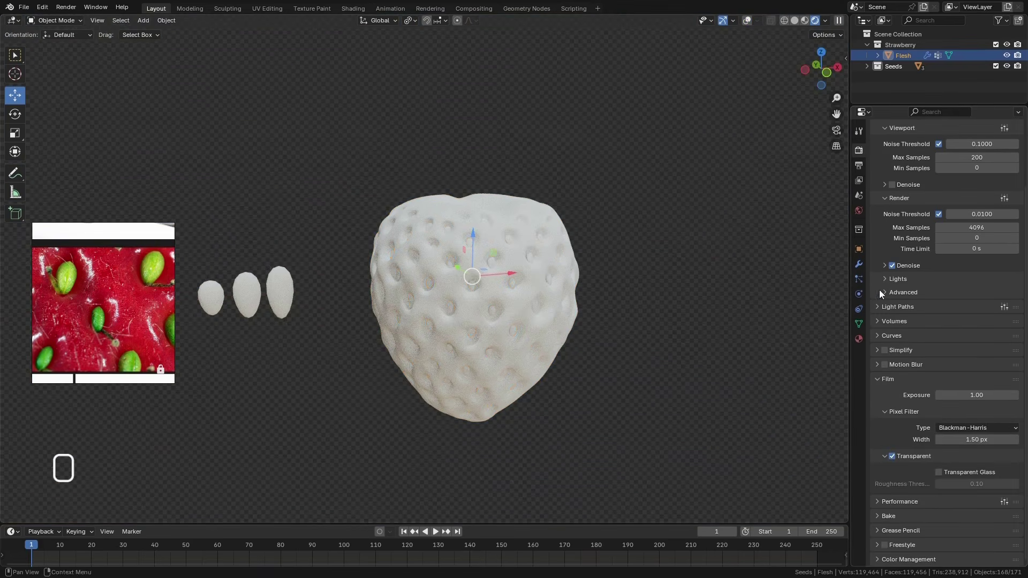
Create a new material on the flesh and name it Strawberry
{"action": "left_click", "coordinate": [859, 339]}
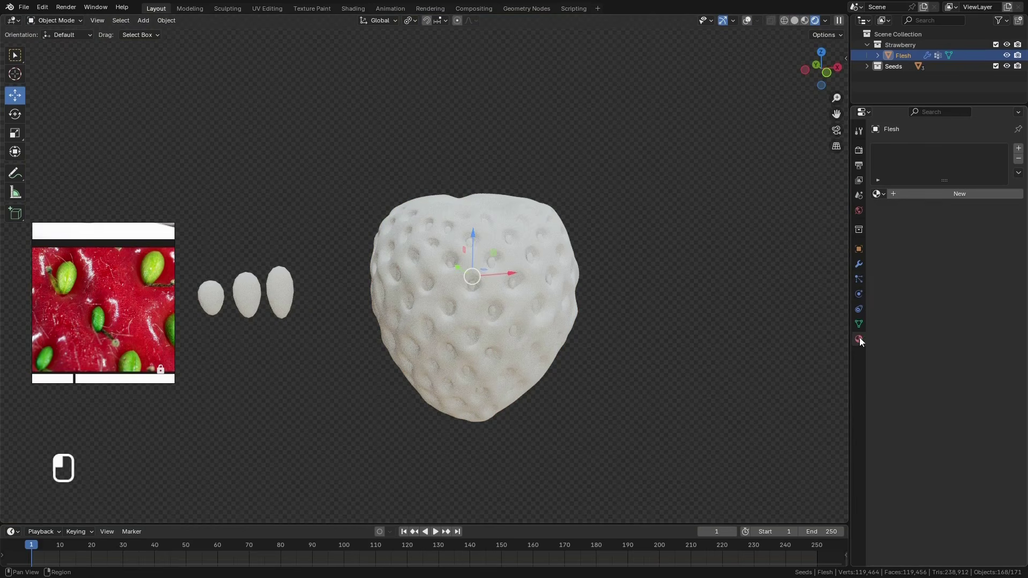
{"action": "left_click", "coordinate": [915, 194]}
{"action": "double_click", "coordinate": [903, 151]}
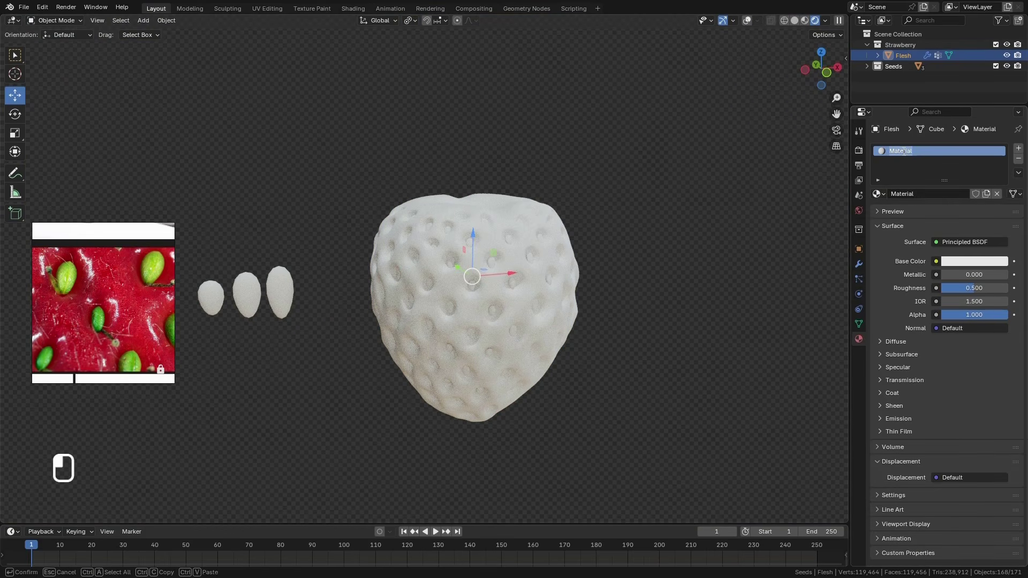
{"action": "type", "text": "Strawberry"}
{"action": "key", "text": "Return"}
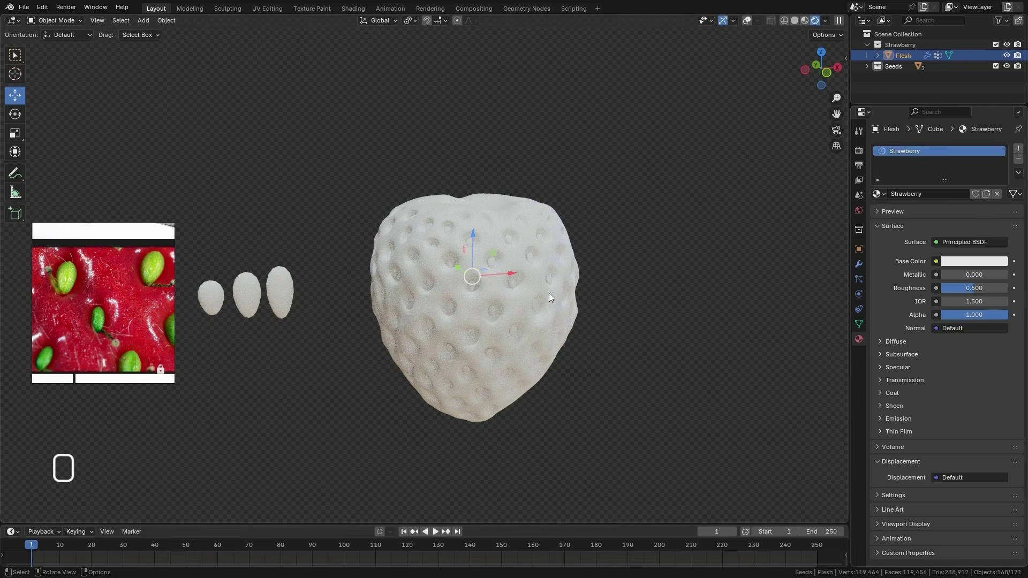
Switch to the Select Box tool and set the Strawberry material's base color to a red sampled from the reference photo
{"action": "left_click", "coordinate": [15, 55]}
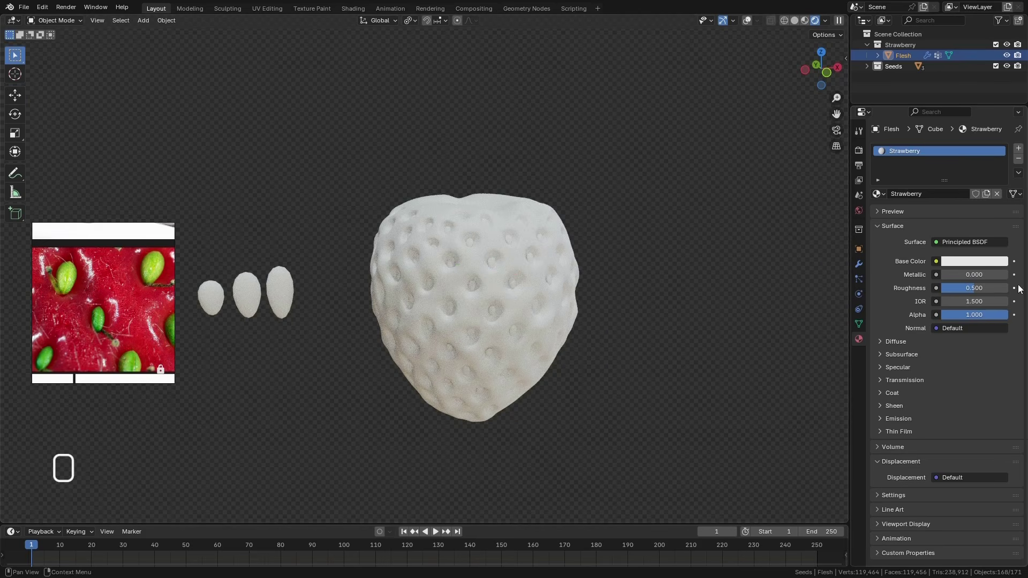
{"action": "left_click", "coordinate": [980, 263]}
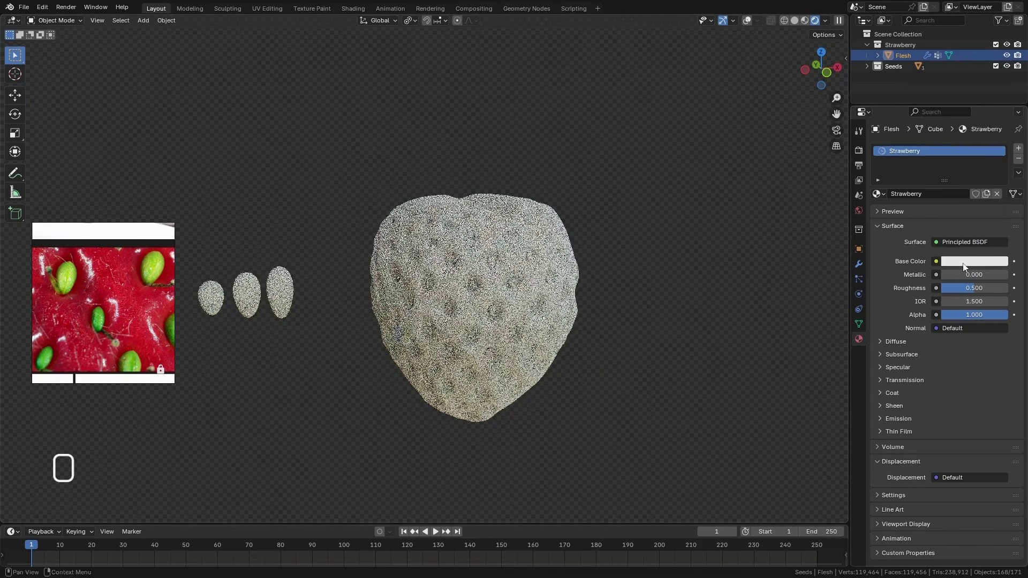
{"action": "scroll", "coordinate": [113, 300], "scroll_direction": "down", "scroll_amount": 5}
{"action": "scroll", "coordinate": [116, 330], "scroll_direction": "up", "scroll_amount": 3}
{"action": "scroll", "coordinate": [116, 321], "scroll_direction": "up", "scroll_amount": 6}
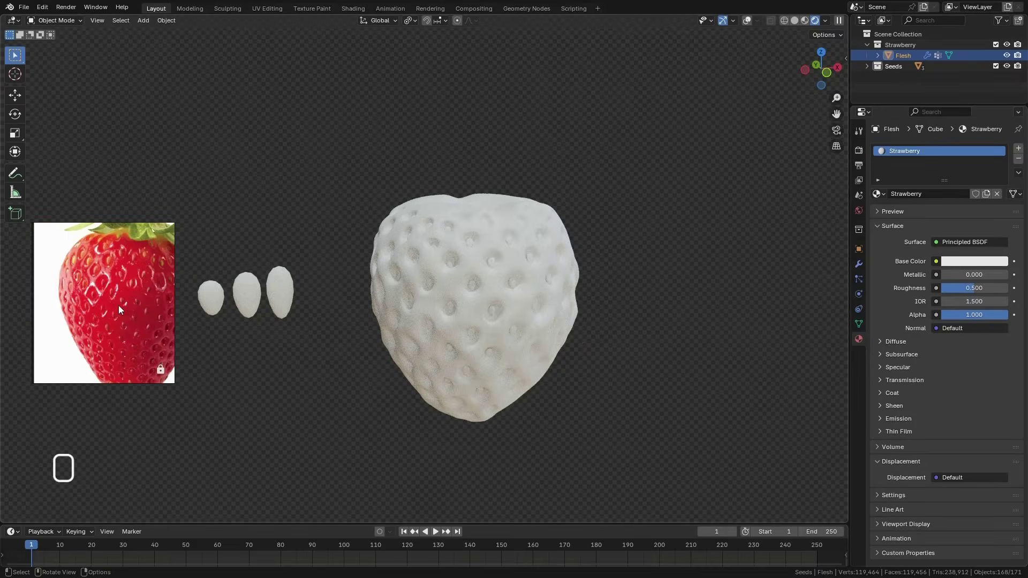
{"action": "scroll", "coordinate": [119, 303], "scroll_direction": "down", "scroll_amount": 3}
{"action": "scroll", "coordinate": [125, 287], "scroll_direction": "up", "scroll_amount": 4}
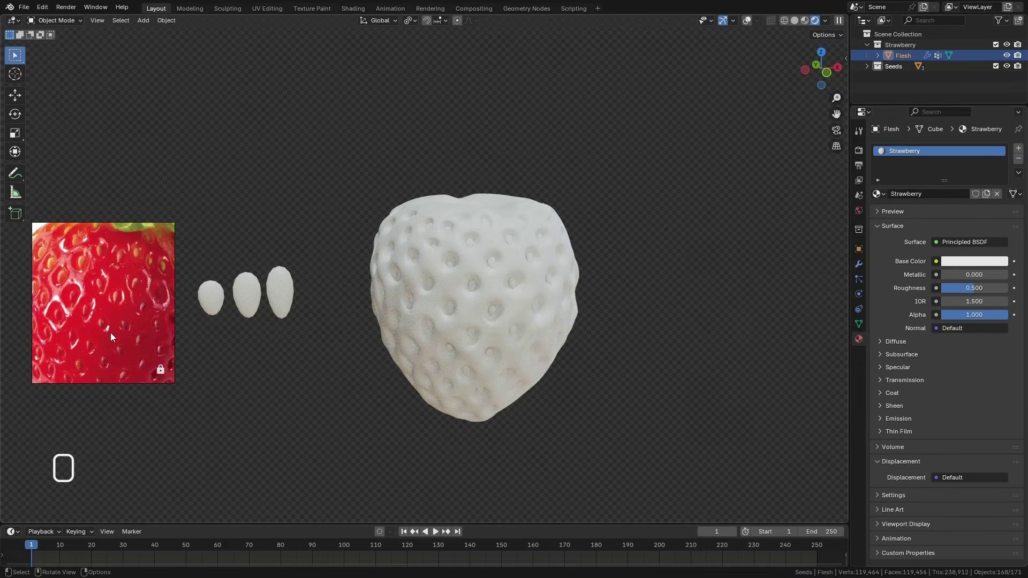
{"action": "left_click", "coordinate": [976, 262]}
{"action": "left_click", "coordinate": [1000, 245]}
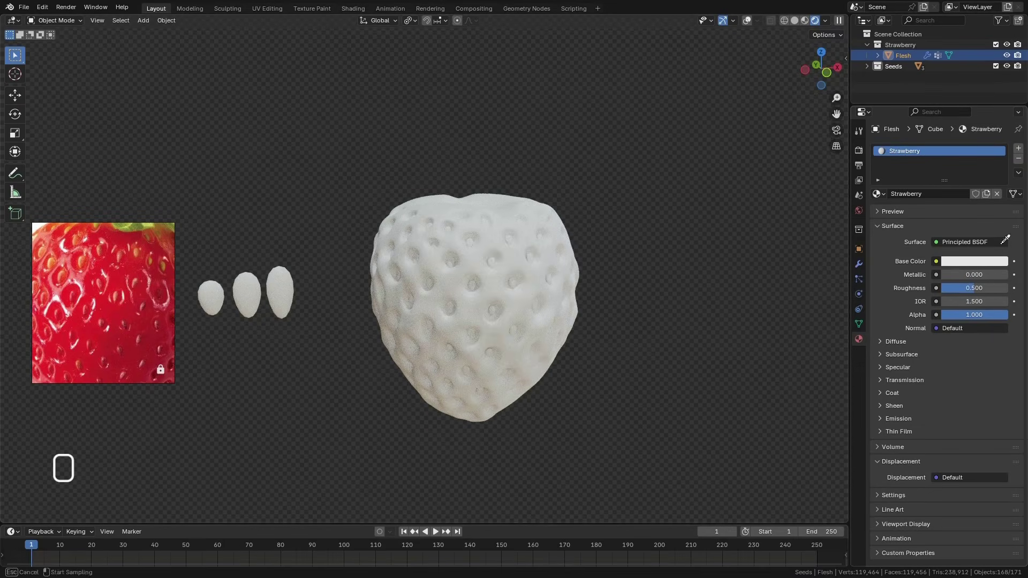
{"action": "left_click", "coordinate": [104, 265]}
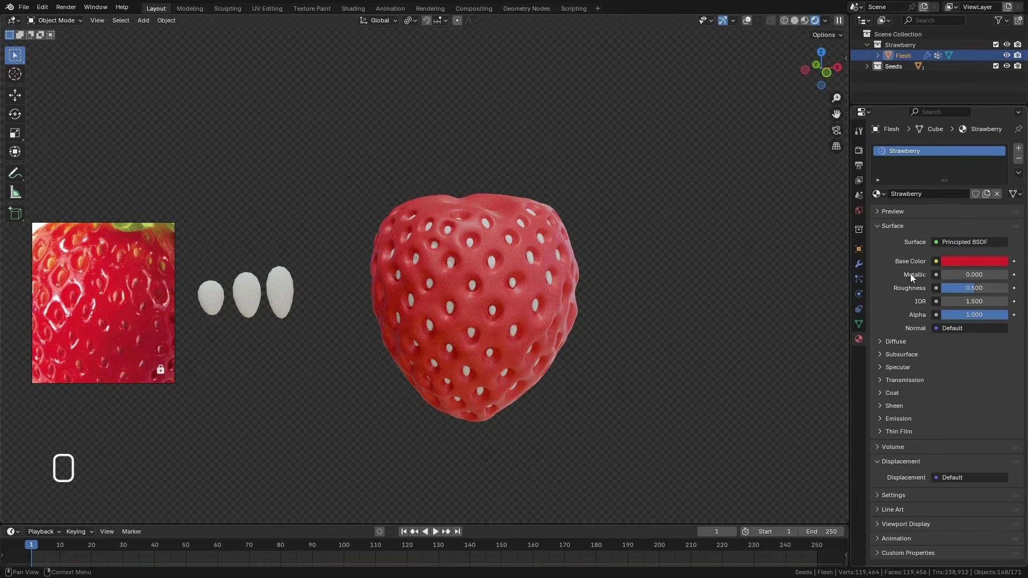
Set the Strawberry material's roughness to 0.2
{"action": "mouse_move", "coordinate": [972, 287]}
{"action": "left_mouse_down"}
{"action": "mouse_move", "coordinate": [956, 288]}
{"action": "mouse_move", "coordinate": [969, 289]}
{"action": "left_mouse_up"}
{"action": "left_click", "coordinate": [970, 289]}
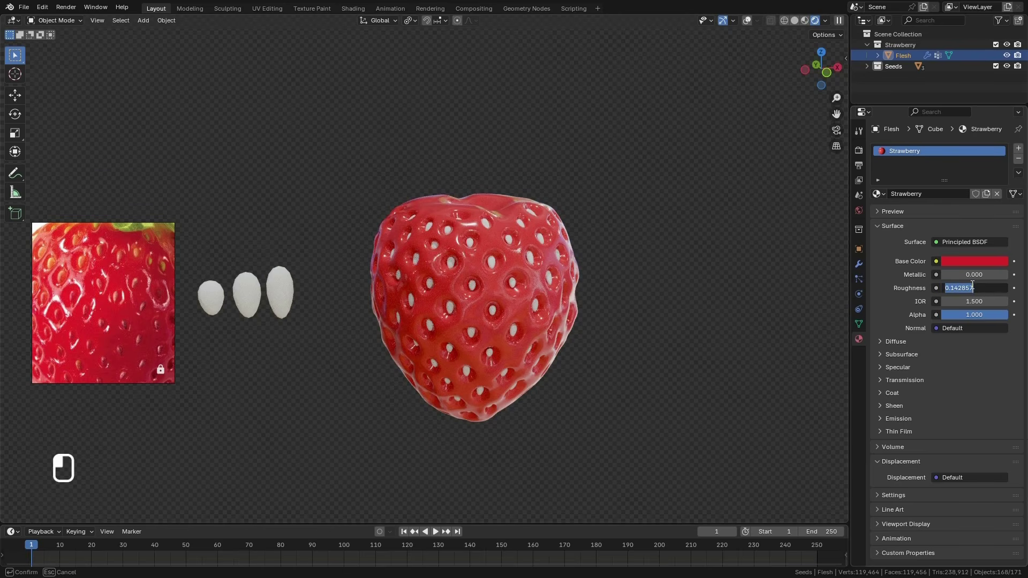
{"action": "type", "text": "0.2"}
{"action": "key", "text": "Return"}
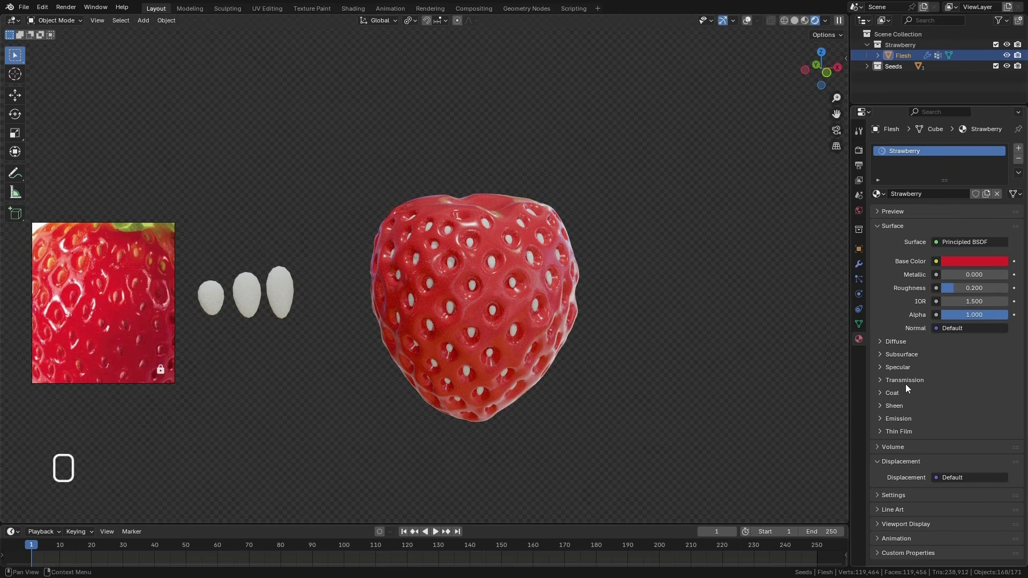
Set the material's subsurface weight to 1, all three radius values to 1.0 and the scale to 2 cm
{"action": "left_click", "coordinate": [882, 355]}
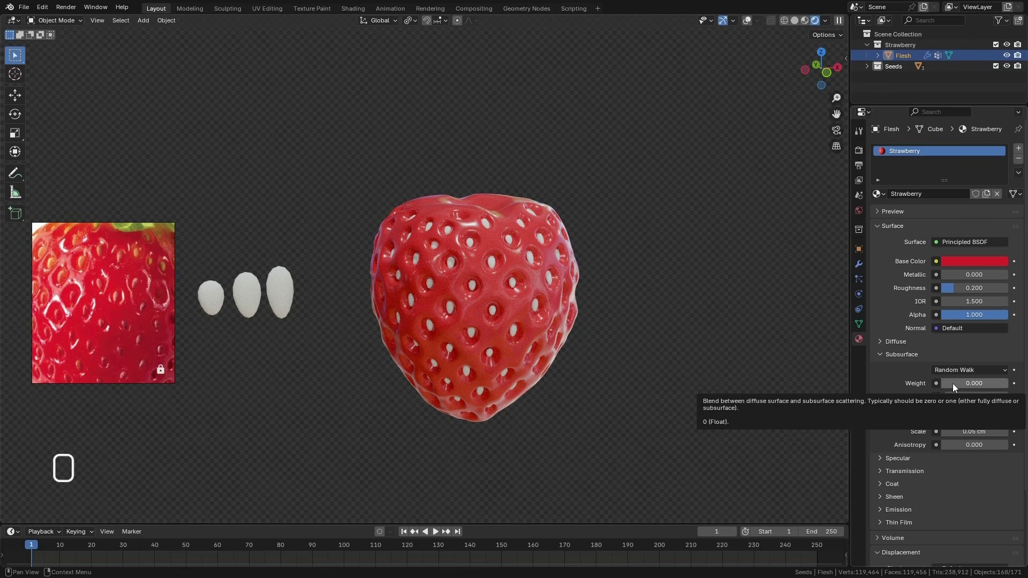
{"action": "left_click_drag", "start_coordinate": [952, 384], "coordinate": [986, 417]}
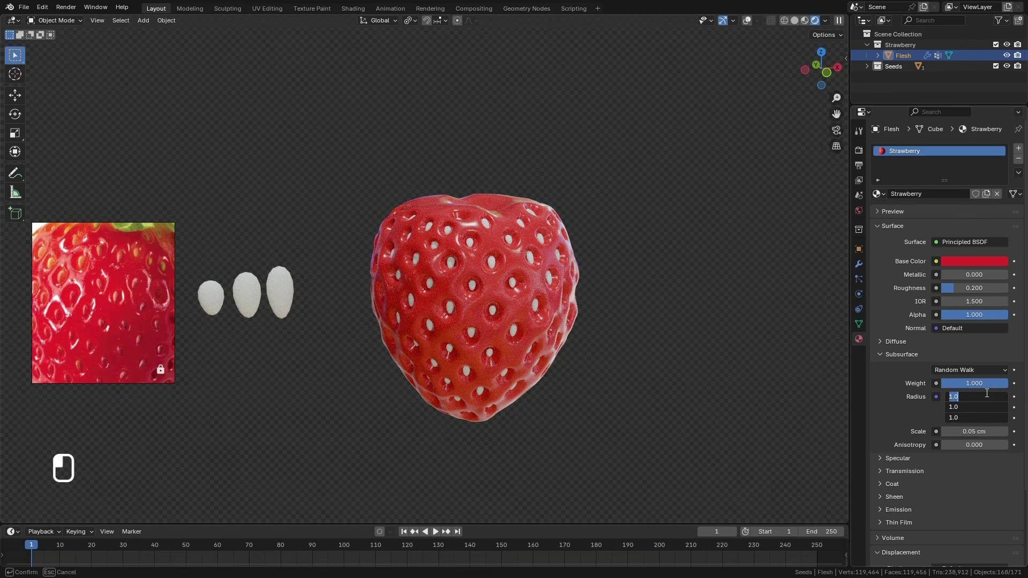
{"action": "key", "text": "Return"}
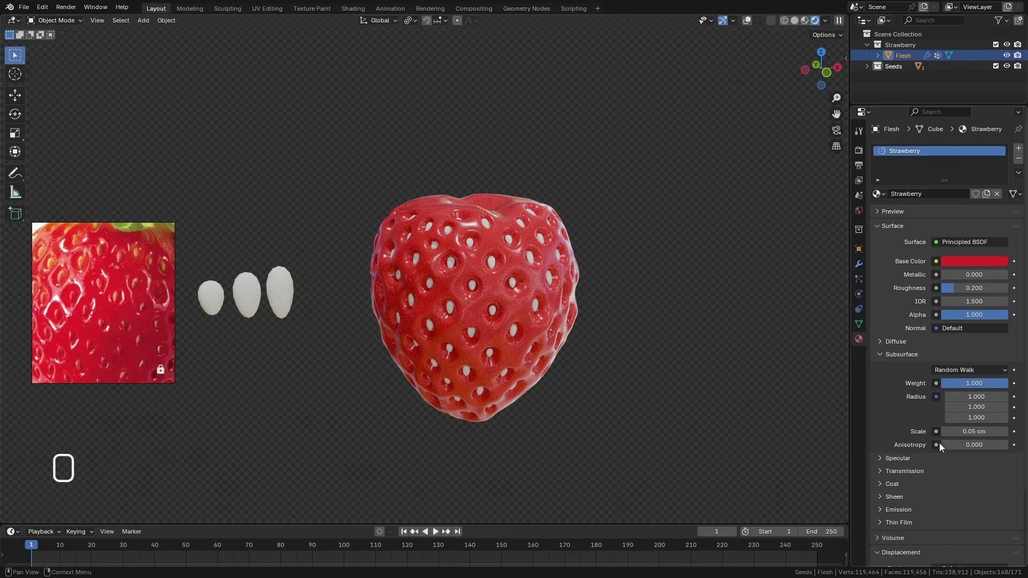
{"action": "left_click_drag", "start_coordinate": [972, 431], "coordinate": [1000, 432]}
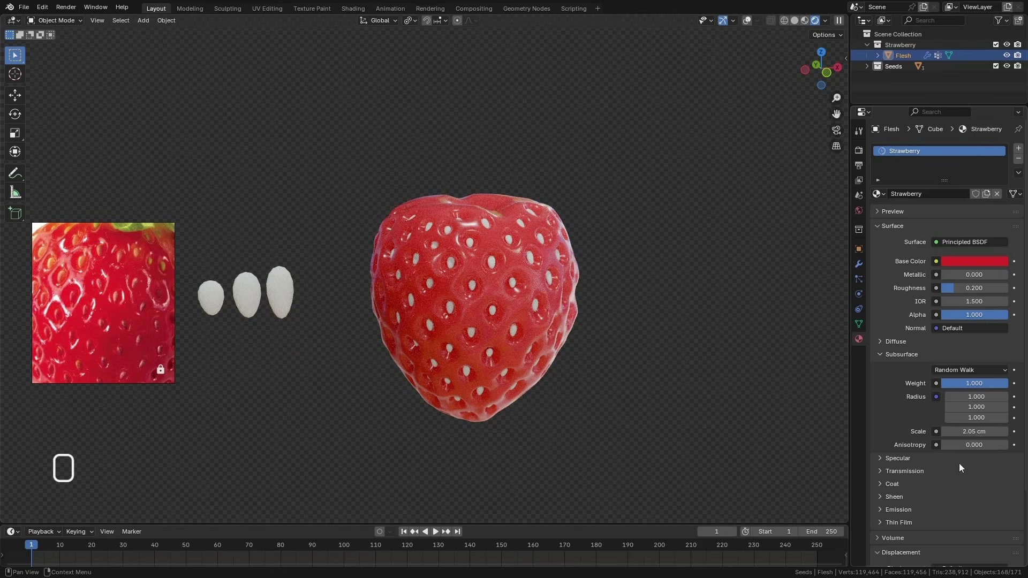
{"action": "left_click", "coordinate": [969, 431]}
{"action": "type", "text": "2"}
{"action": "key", "text": "Return"}
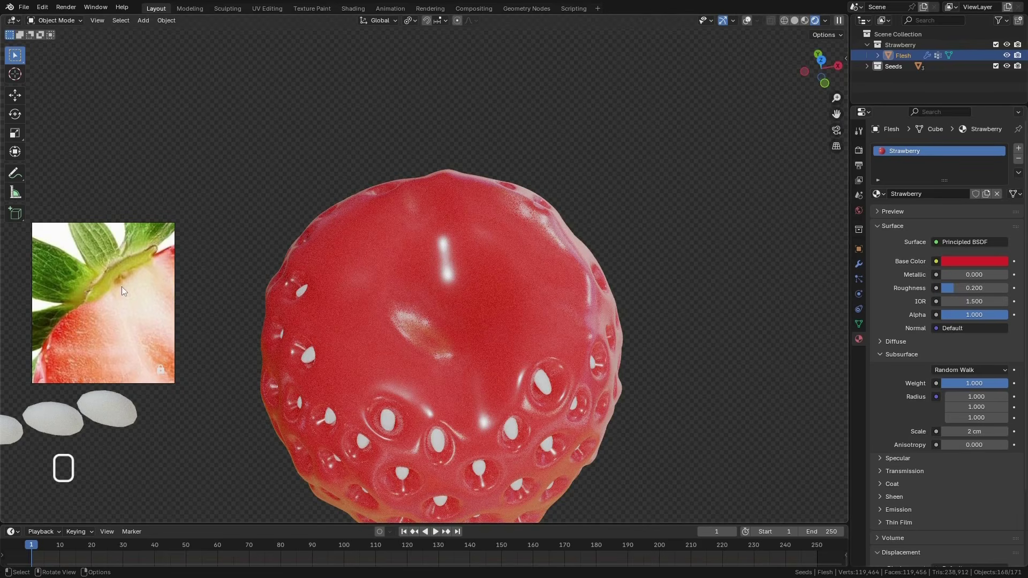
Check the pale area near the stem in the reference photos, switch to solid shading and put the flesh in Vertex Paint mode
{"action": "scroll", "coordinate": [148, 278], "scroll_direction": "down", "scroll_amount": 10}
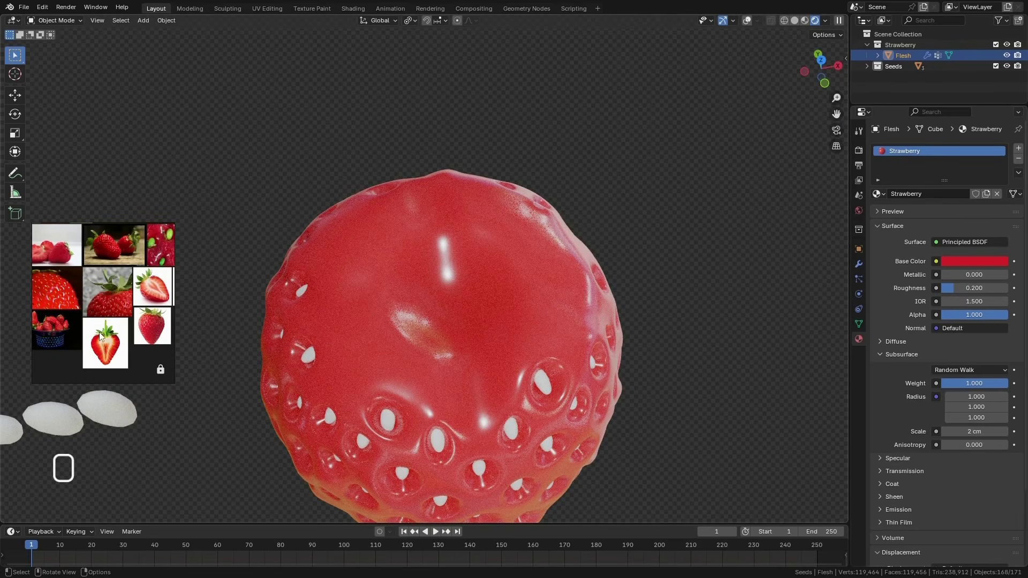
{"action": "scroll", "coordinate": [102, 341], "scroll_direction": "up", "scroll_amount": 5}
{"action": "scroll", "coordinate": [122, 323], "scroll_direction": "down", "scroll_amount": 10}
{"action": "scroll", "coordinate": [67, 316], "scroll_direction": "up", "scroll_amount": 10}
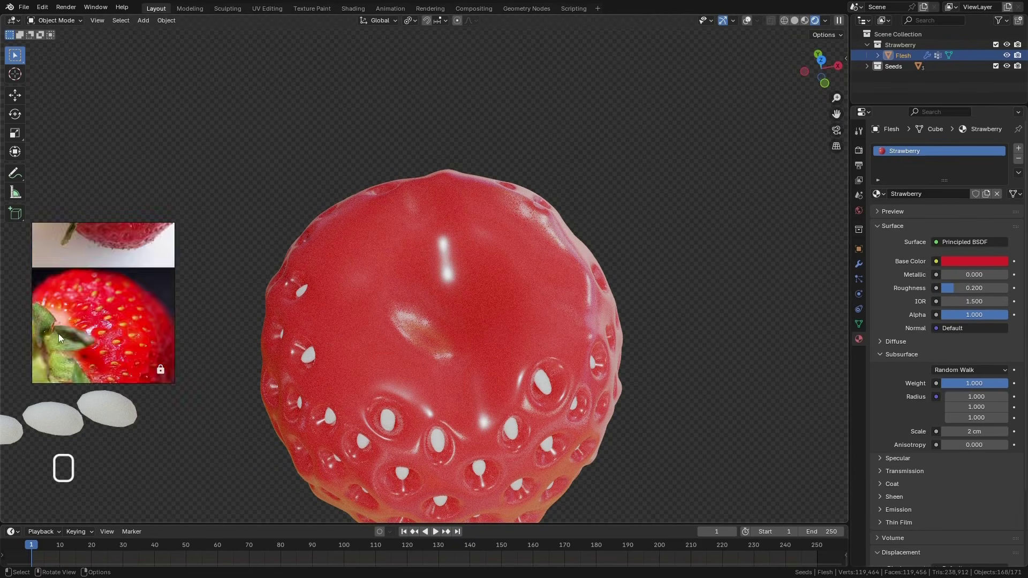
{"action": "scroll", "coordinate": [117, 294], "scroll_direction": "up", "scroll_amount": 5}
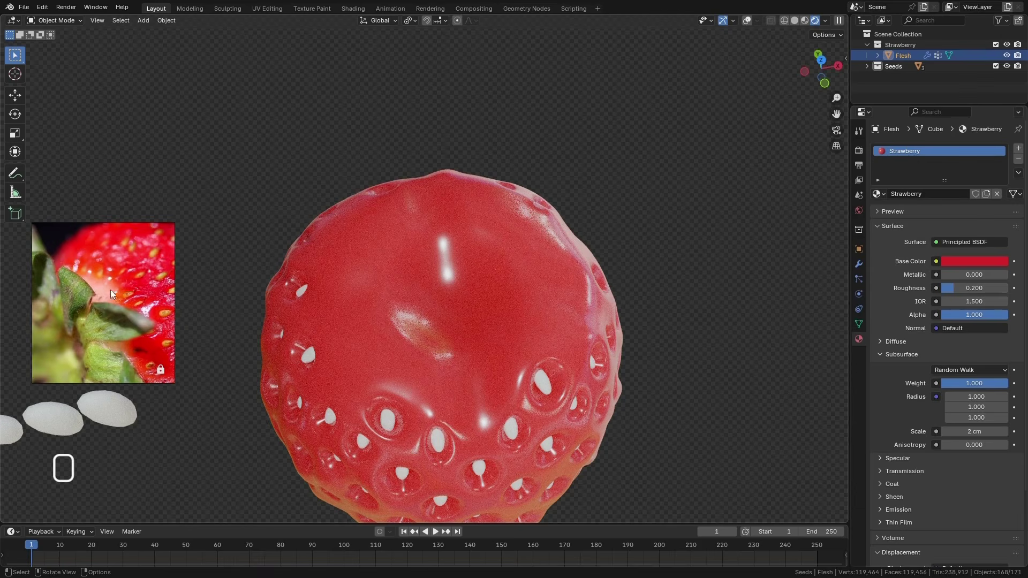
{"action": "scroll", "coordinate": [105, 291], "scroll_direction": "down", "scroll_amount": 5}
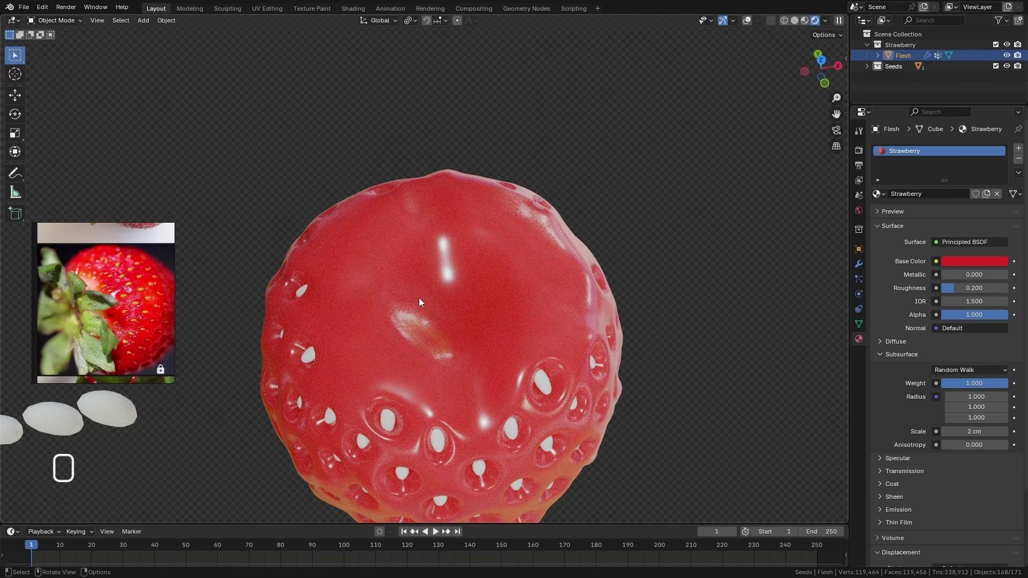
{"action": "left_click", "coordinate": [795, 20]}
{"action": "left_click", "coordinate": [59, 20]}
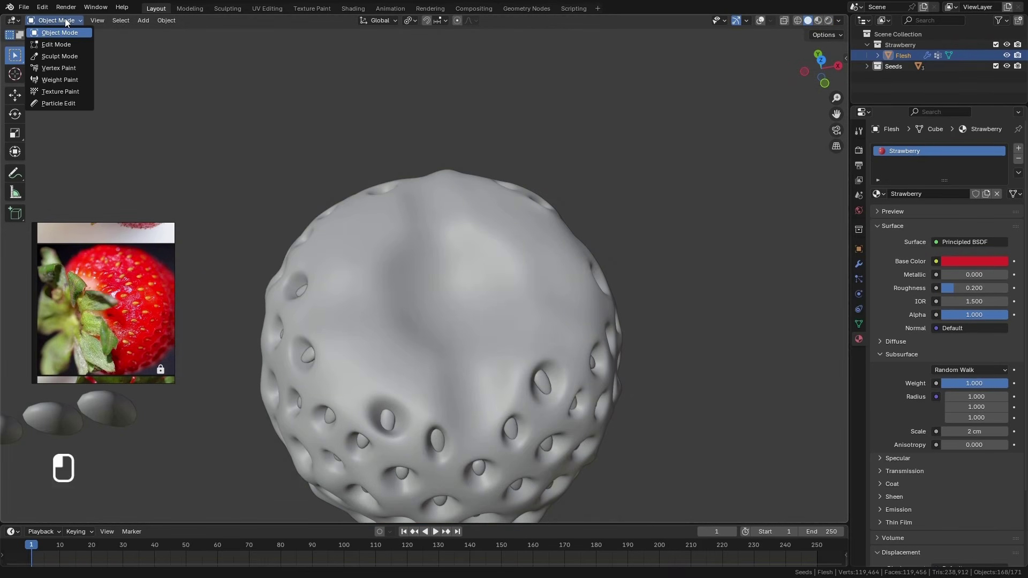
{"action": "left_click", "coordinate": [59, 68]}
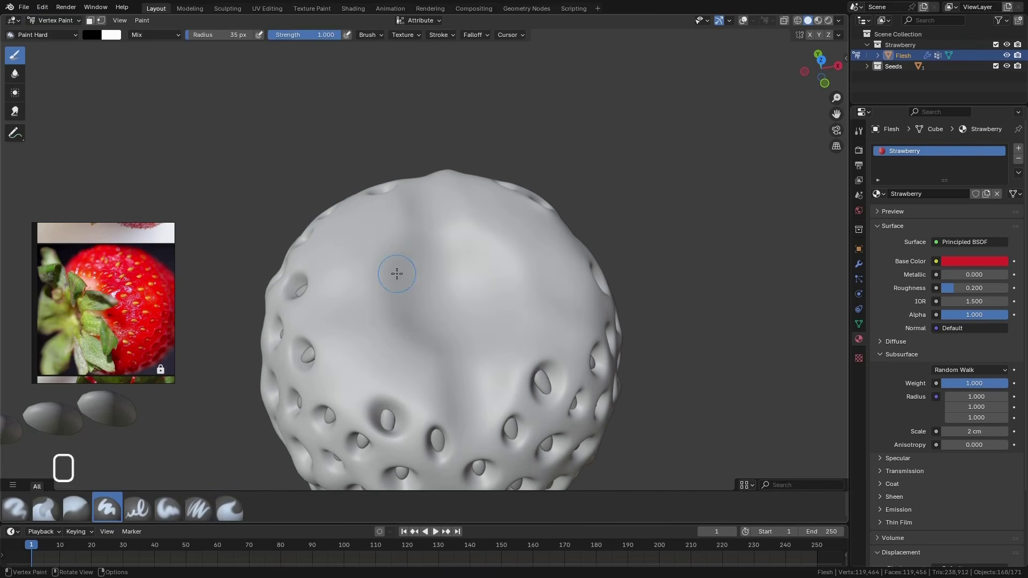
Fill all of the flesh's vertex colors with black
{"action": "left_click", "coordinate": [137, 20]}
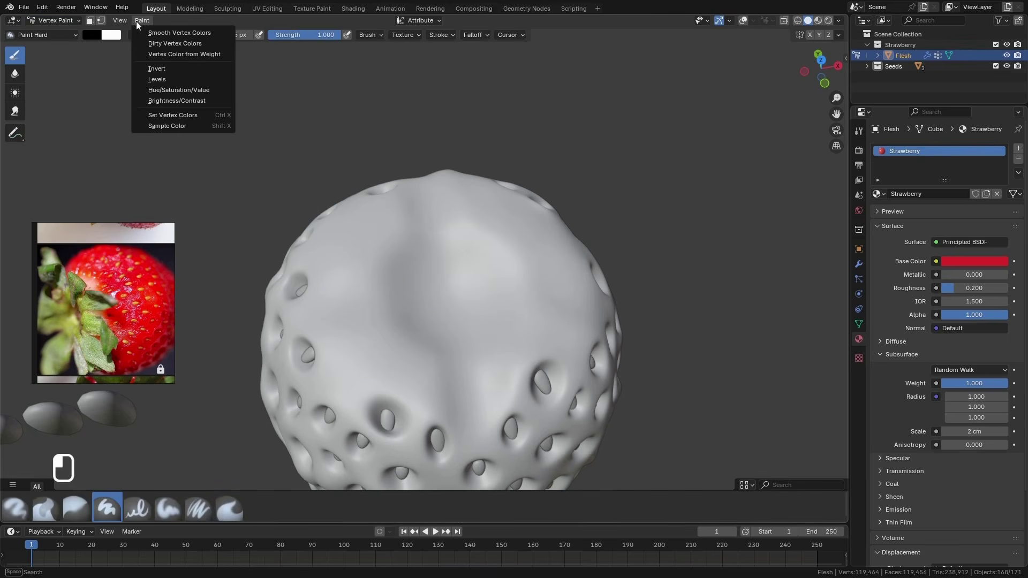
{"action": "left_click", "coordinate": [183, 117]}
{"action": "scroll", "coordinate": [408, 265], "scroll_direction": "down", "scroll_amount": 2}
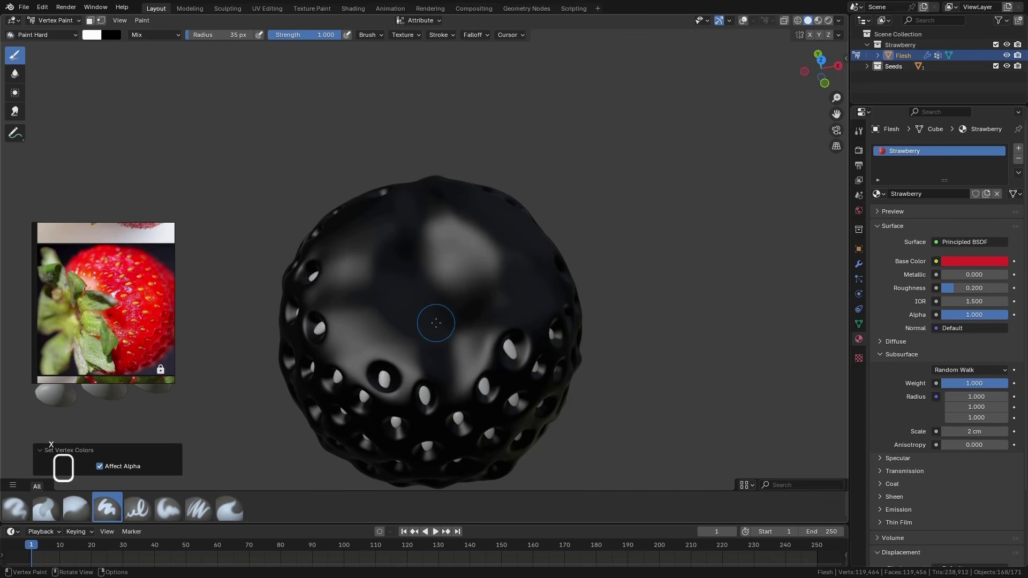
Paint the strawberry's top area white around the stem position, with the Multires modifier hidden in the viewport while painting
{"action": "mouse_move", "coordinate": [433, 295]}
{"action": "left_mouse_down"}
{"action": "mouse_move", "coordinate": [407, 270]}
{"action": "mouse_move", "coordinate": [392, 293]}
{"action": "mouse_move", "coordinate": [431, 321]}
{"action": "mouse_move", "coordinate": [464, 313]}
{"action": "mouse_move", "coordinate": [418, 277]}
{"action": "left_mouse_up"}
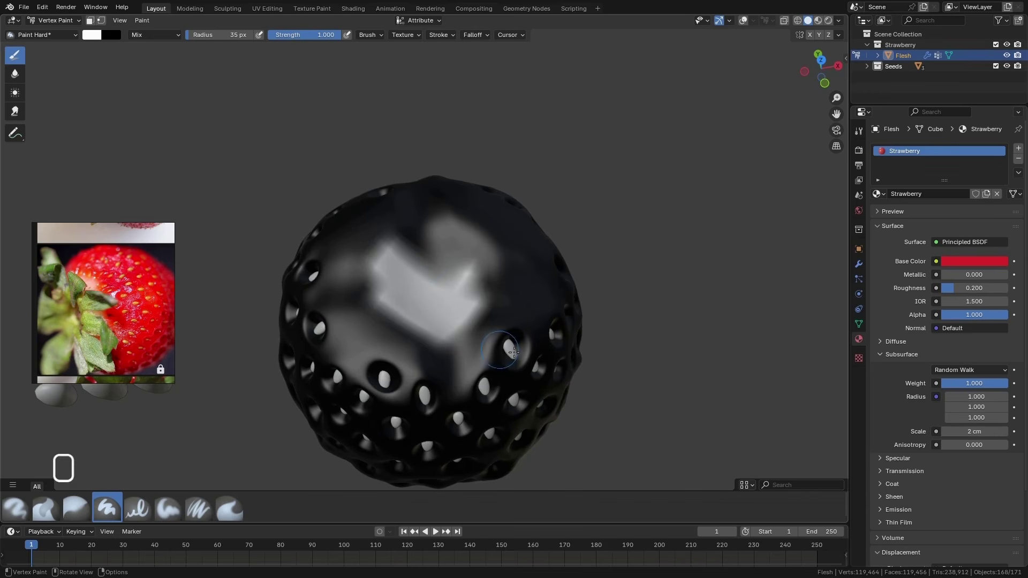
{"action": "left_click", "coordinate": [858, 264]}
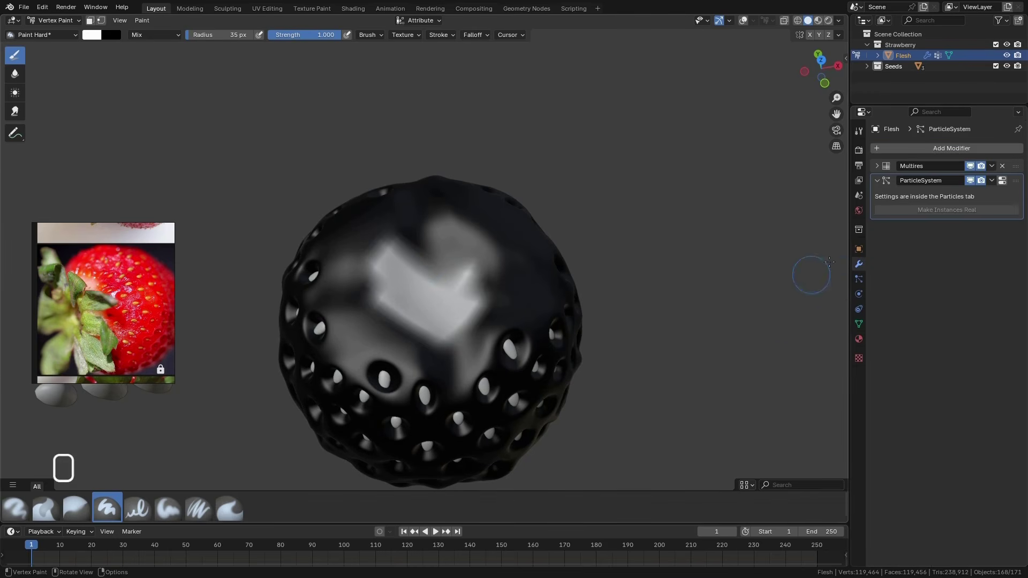
{"action": "left_click", "coordinate": [970, 166]}
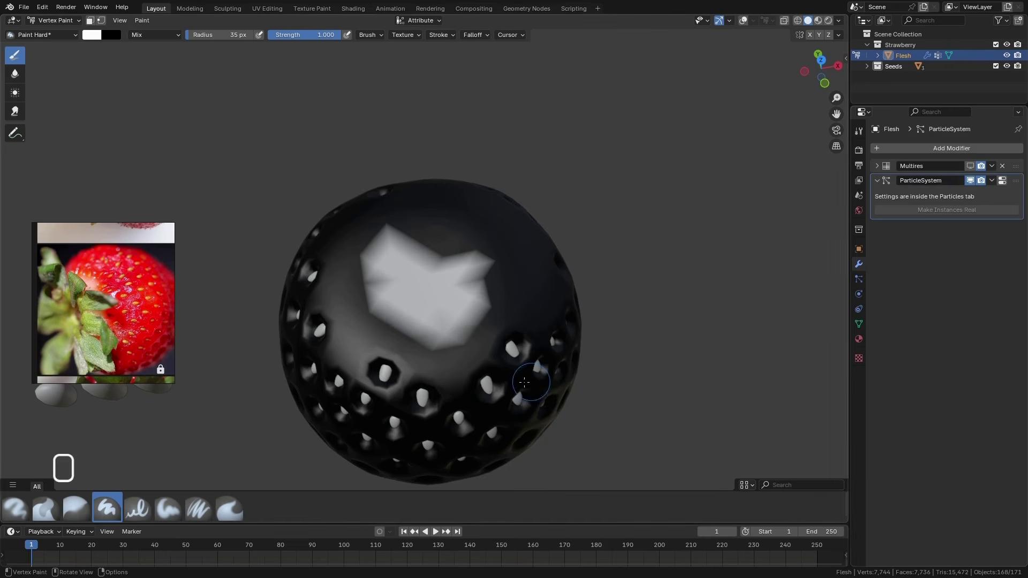
{"action": "mouse_move", "coordinate": [458, 284]}
{"action": "left_mouse_down"}
{"action": "mouse_move", "coordinate": [413, 316]}
{"action": "mouse_move", "coordinate": [476, 307]}
{"action": "left_mouse_up"}
{"action": "middle_click_drag", "start_coordinate": [476, 308], "coordinate": [472, 348]}
{"action": "mouse_move", "coordinate": [472, 348]}
{"action": "left_mouse_down"}
{"action": "mouse_move", "coordinate": [452, 179]}
{"action": "mouse_move", "coordinate": [506, 311]}
{"action": "left_mouse_up"}
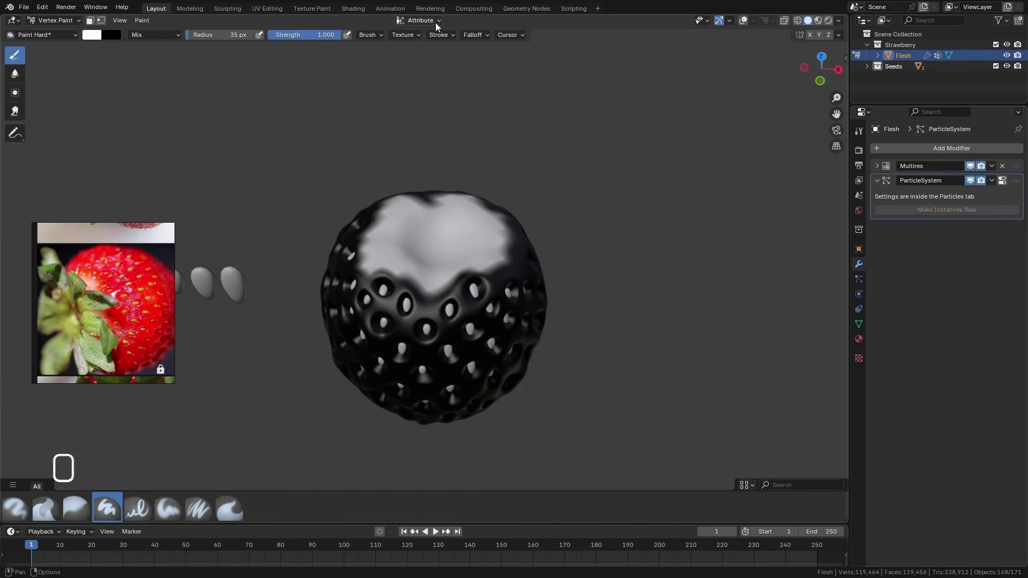
Rename the flesh's color attribute to Top_Part and copy that name
{"action": "left_click", "coordinate": [437, 23]}
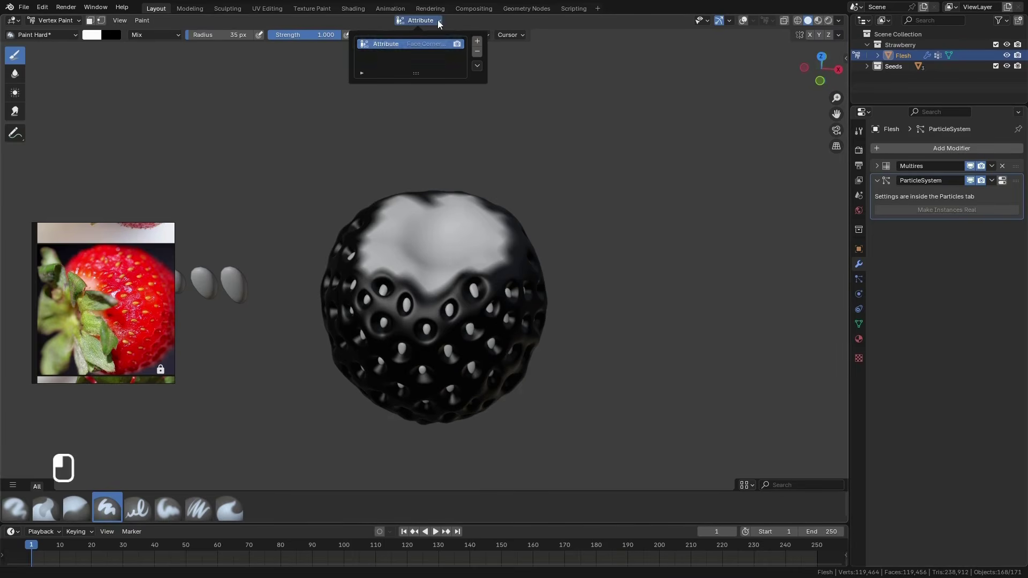
{"action": "double_click", "coordinate": [380, 44]}
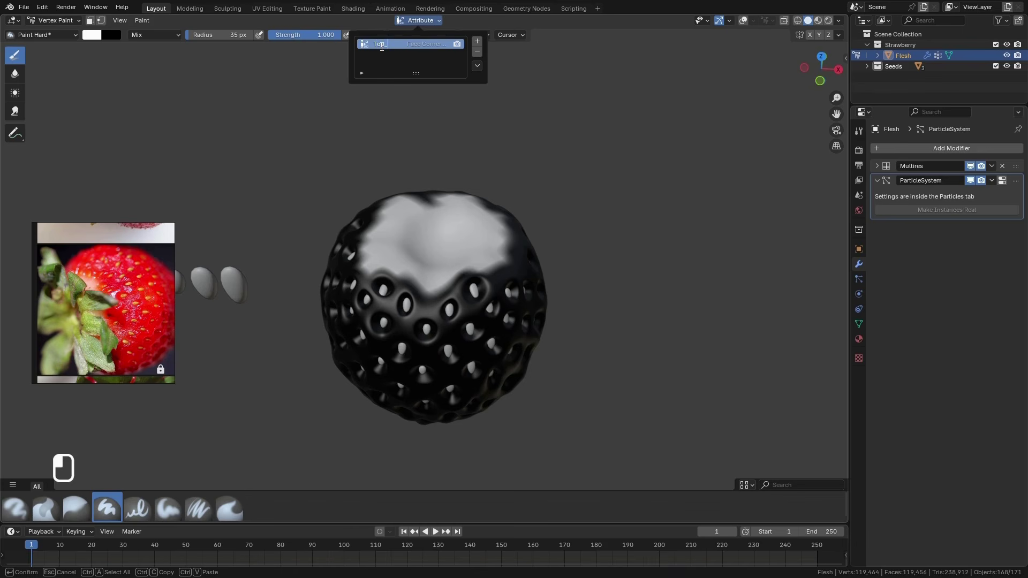
{"action": "type", "text": "Top_Part"}
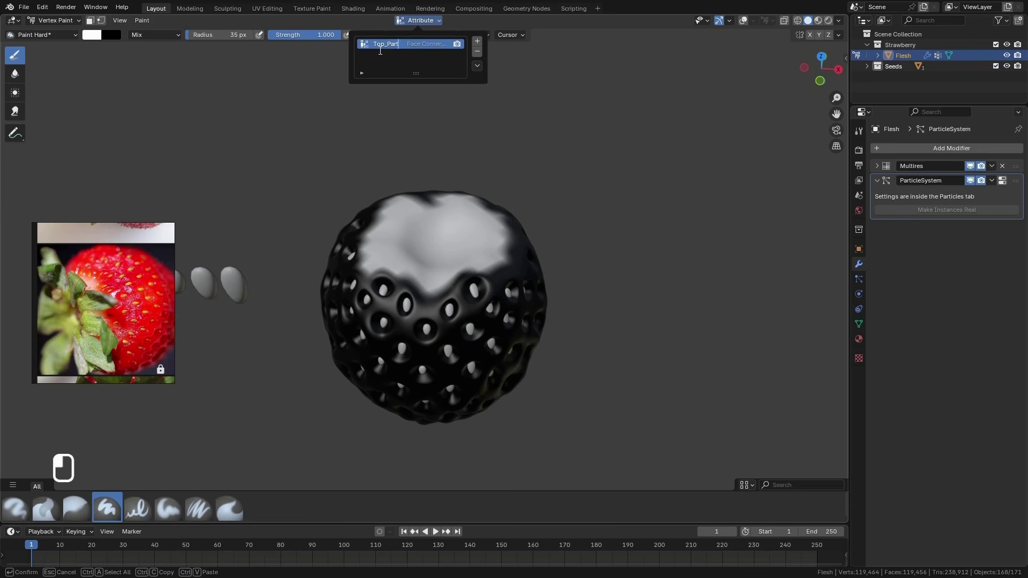
{"action": "key", "text": "Return"}
{"action": "key", "text": "Return"}
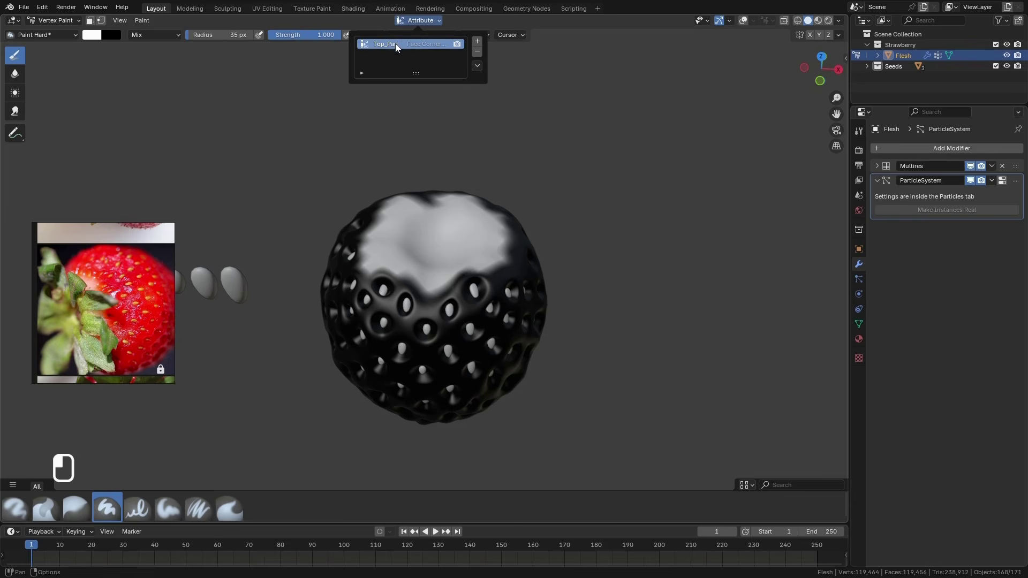
{"action": "double_click", "coordinate": [395, 44]}
{"action": "left_click", "coordinate": [397, 44]}
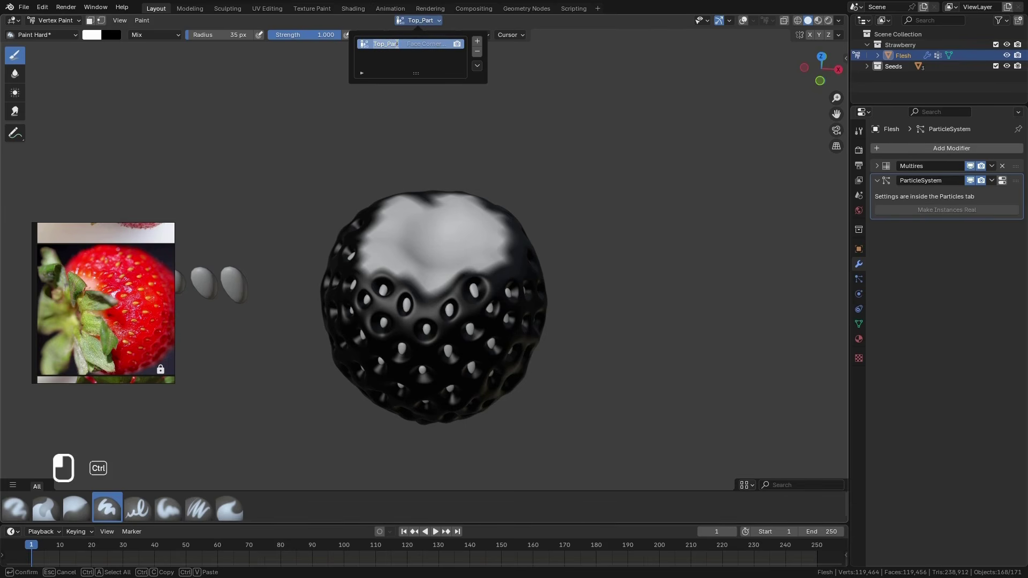
{"action": "left_click", "coordinate": [379, 62]}
Return to Object Mode, split the 3D viewport vertically and turn the new area into a Shader Editor
{"action": "left_click", "coordinate": [54, 21]}
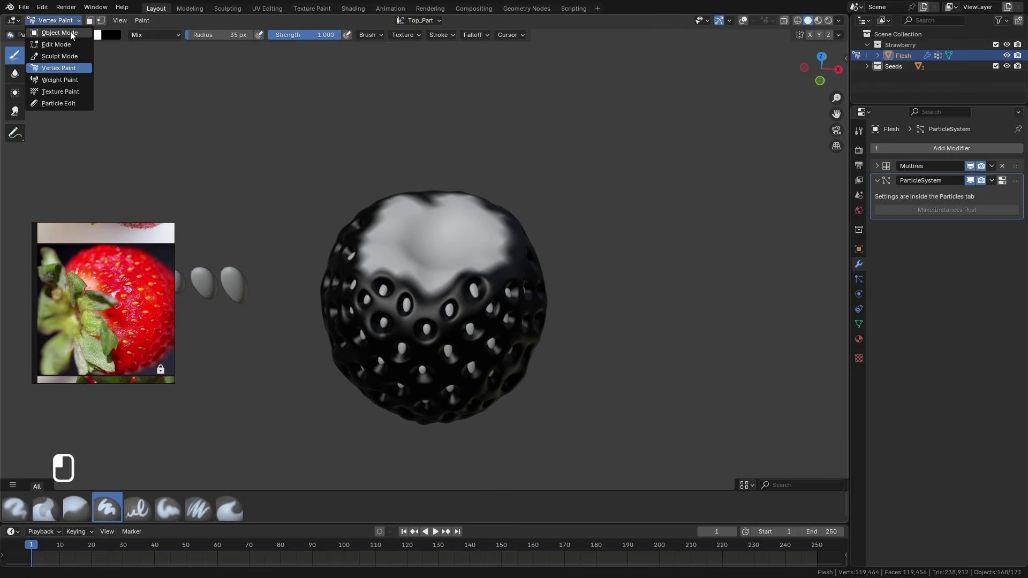
{"action": "left_click", "coordinate": [71, 34]}
{"action": "left_click_drag", "start_coordinate": [843, 23], "coordinate": [490, 27]}
{"action": "left_click", "coordinate": [506, 21]}
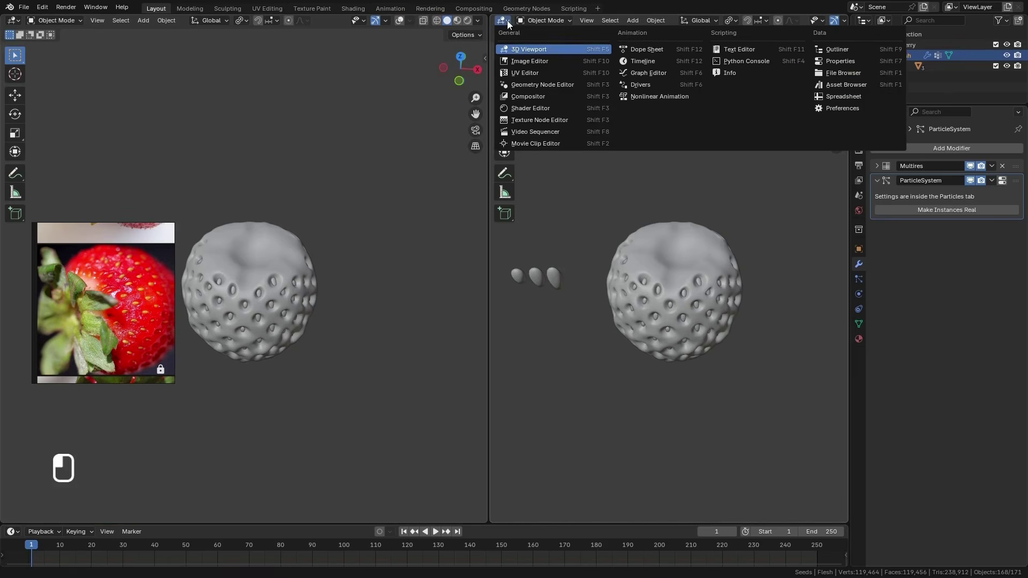
{"action": "left_click", "coordinate": [529, 109]}
{"action": "scroll", "coordinate": [658, 226], "scroll_direction": "down", "scroll_amount": 3}
{"action": "key", "text": "space"}
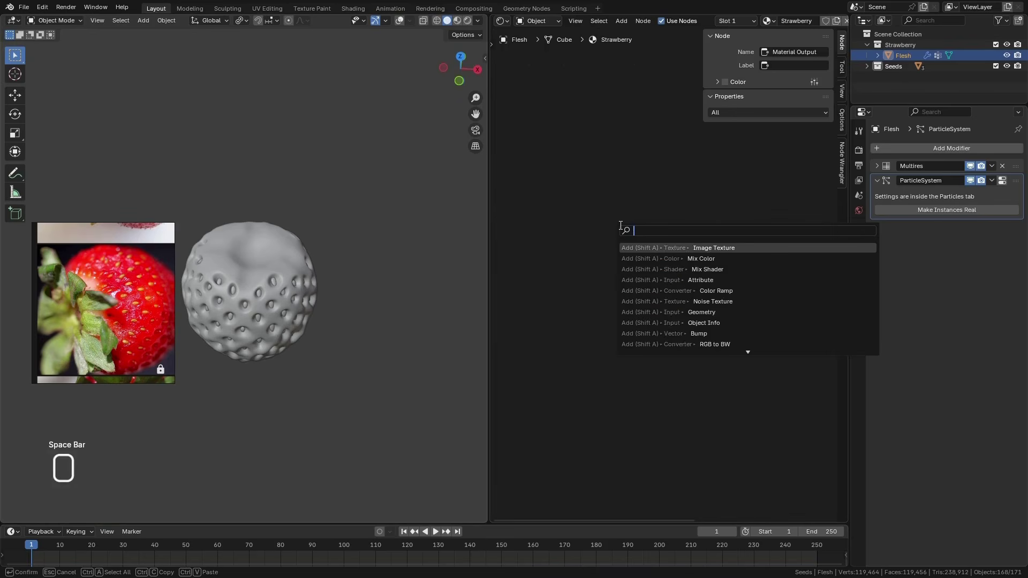
{"action": "type", "text": "mix"}
{"action": "key", "text": "Return"}
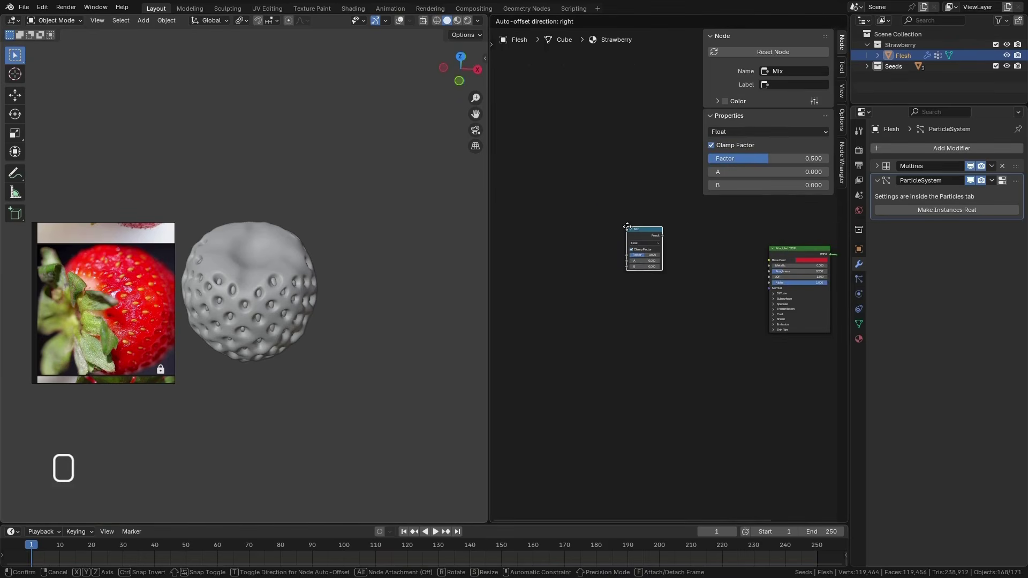
{"action": "key", "text": "Escape"}
Add a Mix Color node to the Strawberry material, placed before the Principled BSDF
{"action": "key", "text": "space"}
{"action": "type", "text": "mix"}
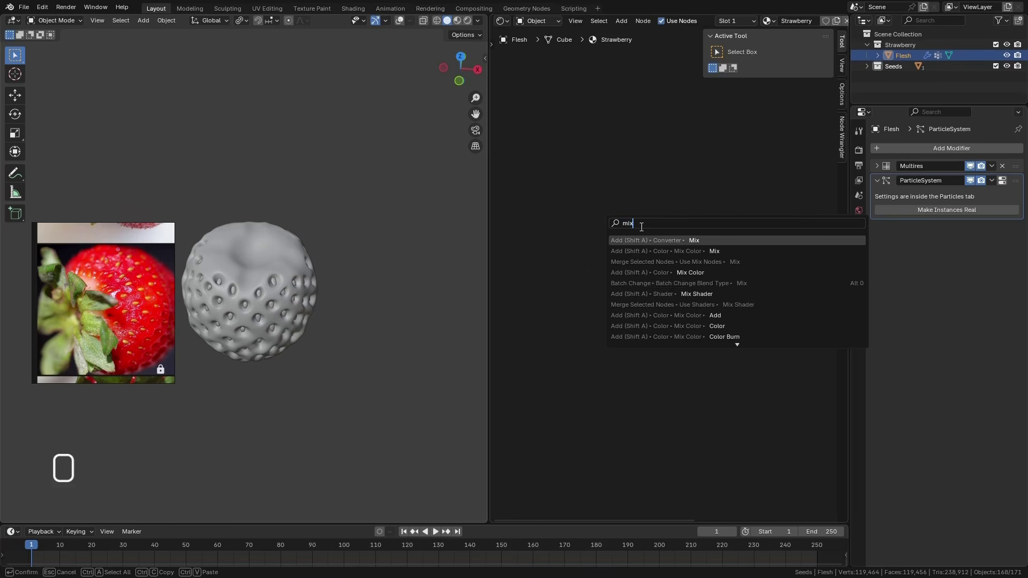
{"action": "left_click", "coordinate": [704, 273]}
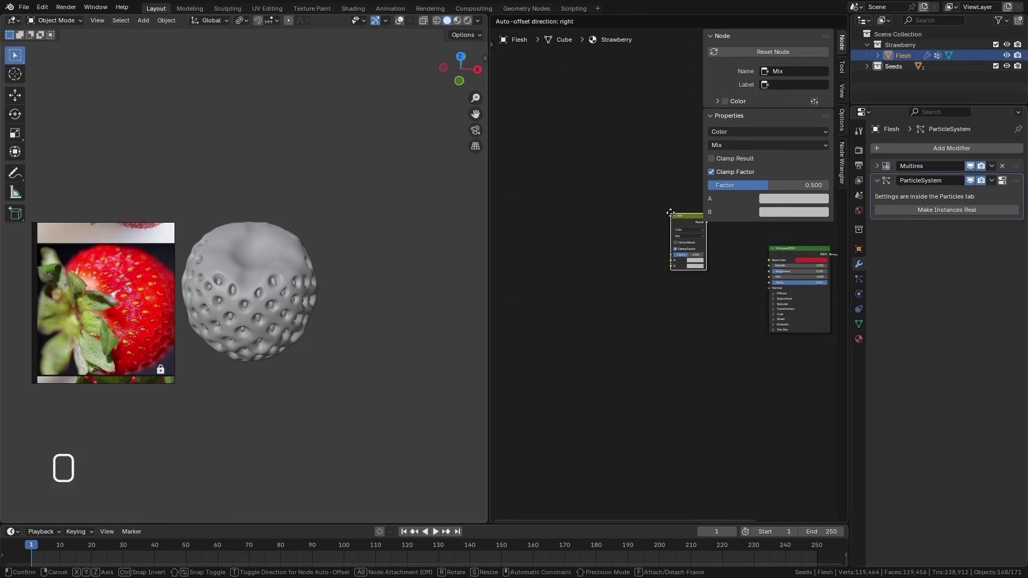
{"action": "left_click", "coordinate": [668, 214]}
{"action": "left_click_drag", "start_coordinate": [688, 217], "coordinate": [669, 231]}
{"action": "scroll", "coordinate": [687, 258], "scroll_direction": "up", "scroll_amount": 2}
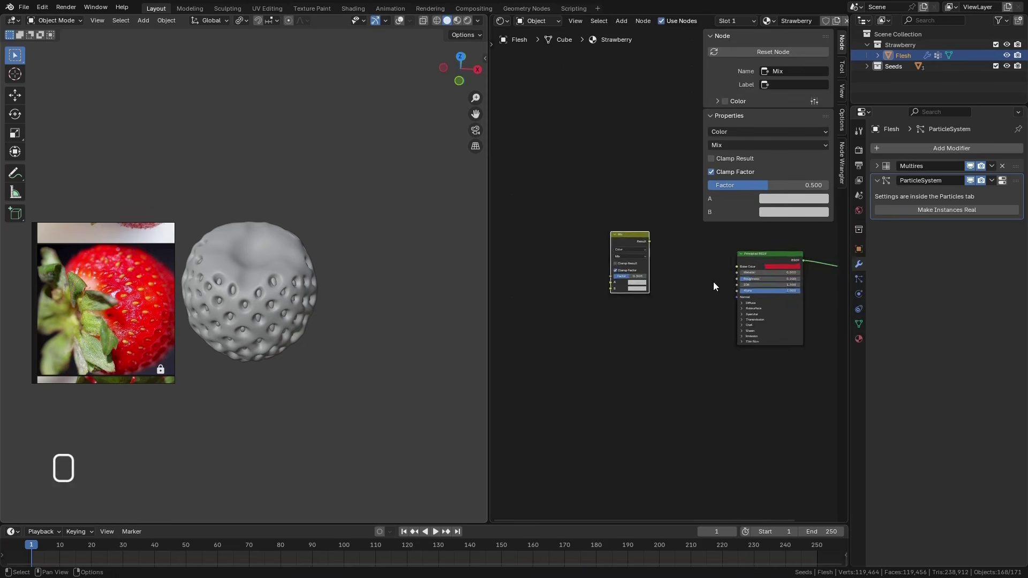
Set the Mix node's color A to the Principled BSDF's red and sample color B from the reference photo's pale area near the stem
{"action": "left_click", "coordinate": [606, 281]}
{"action": "left_click", "coordinate": [664, 271]}
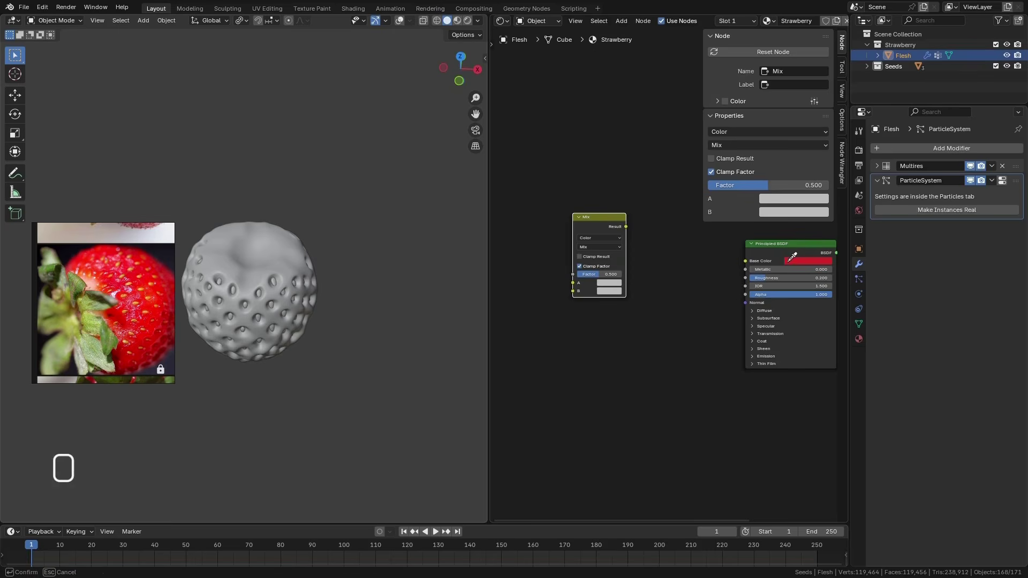
{"action": "left_click", "coordinate": [800, 260]}
{"action": "left_click_drag", "start_coordinate": [608, 219], "coordinate": [653, 223]}
{"action": "key", "text": "n"}
{"action": "left_click", "coordinate": [754, 280]}
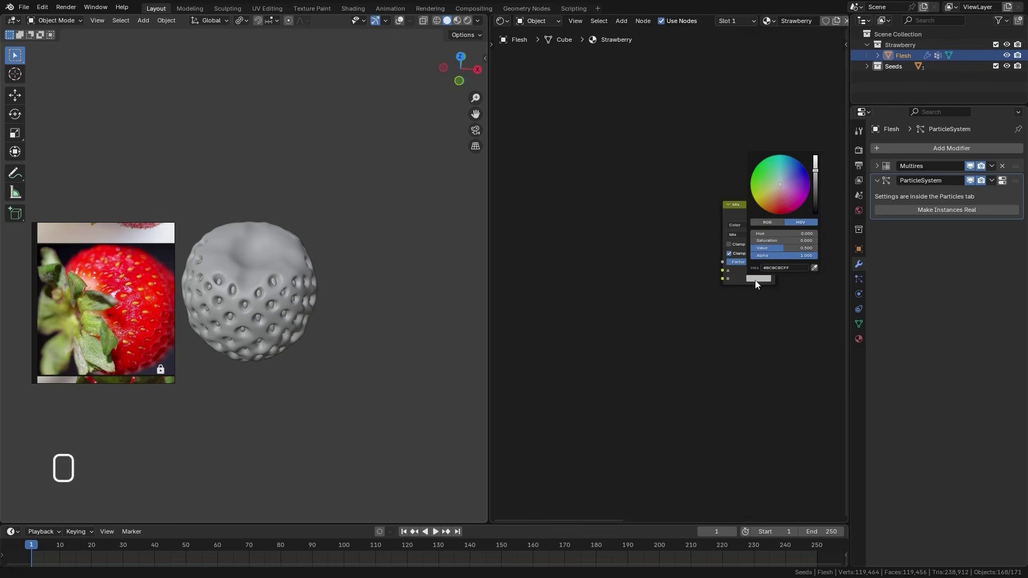
{"action": "left_click", "coordinate": [814, 267]}
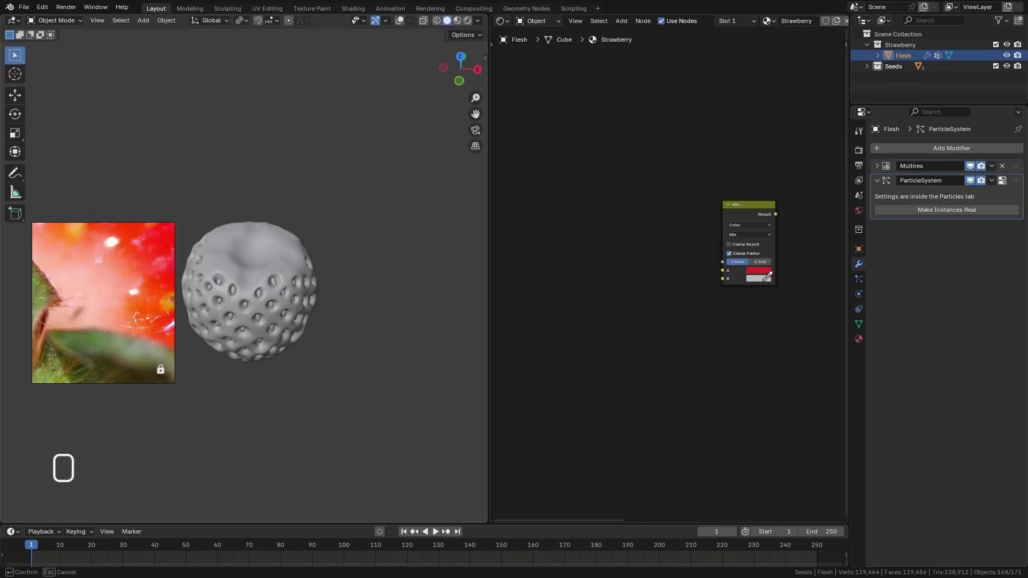
Add an Attribute node ahead of the Mix node and set its attribute name to Top_Part
{"action": "key", "text": "space"}
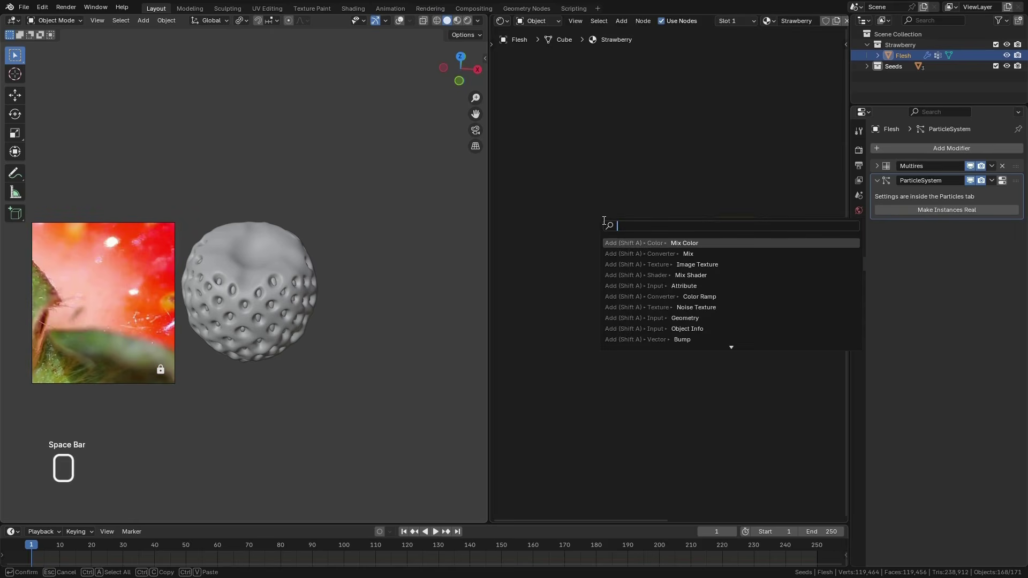
{"action": "type", "text": "att"}
{"action": "left_click", "coordinate": [675, 245]}
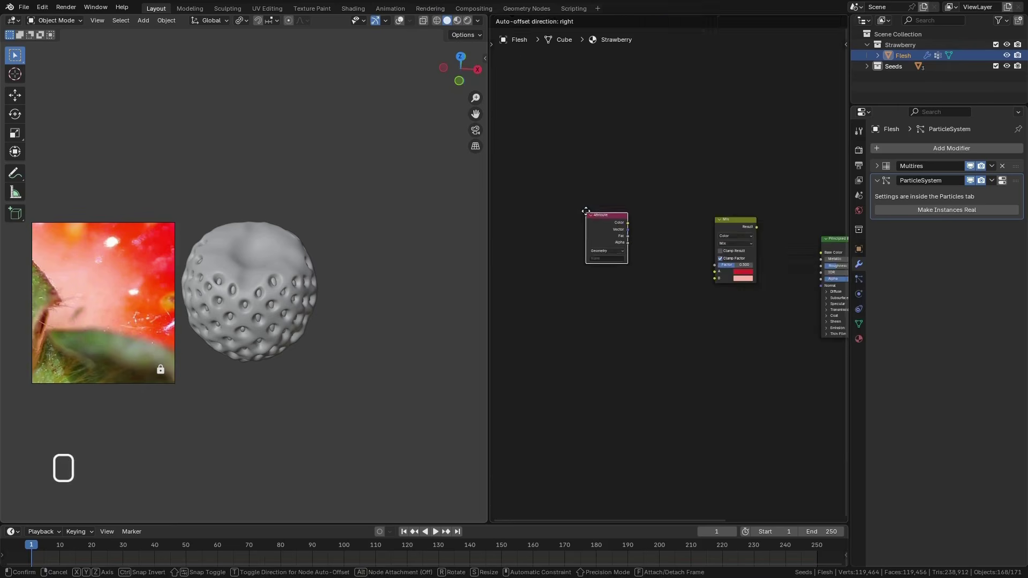
{"action": "left_click", "coordinate": [585, 209]}
{"action": "scroll", "coordinate": [605, 251], "scroll_direction": "up", "scroll_amount": 5}
{"action": "left_click", "coordinate": [608, 258]}
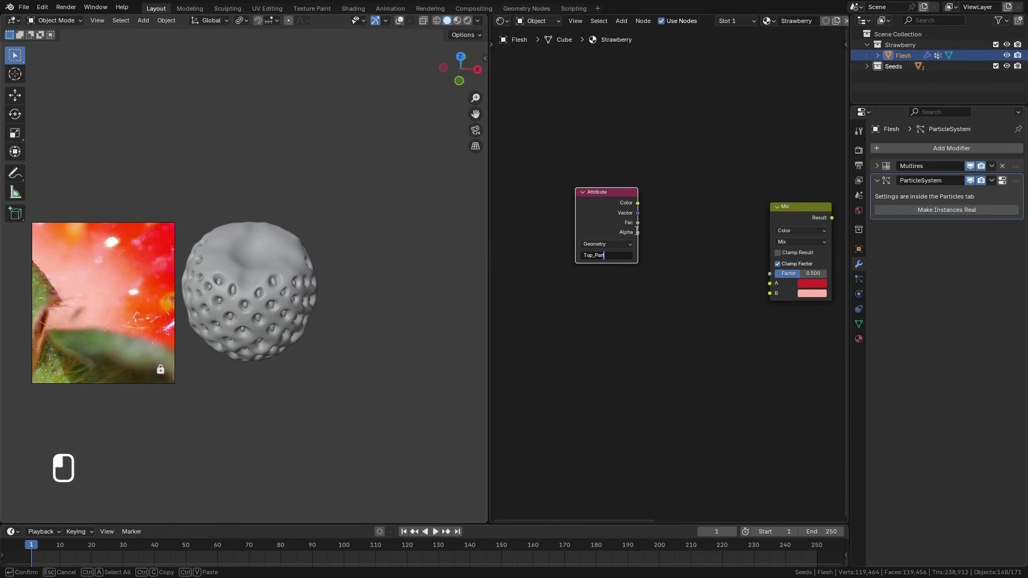
{"action": "left_click", "coordinate": [635, 223]}
Connect the Attribute's Fac output to the Mix Factor, and the Mix Result to the Principled BSDF's Base Color
{"action": "left_click_drag", "start_coordinate": [637, 222], "coordinate": [769, 273]}
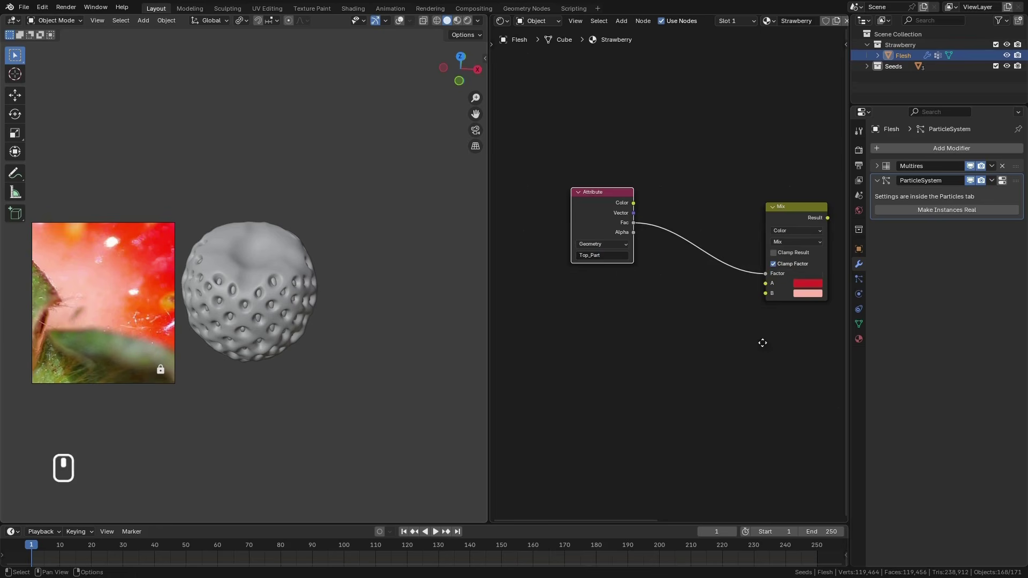
{"action": "middle_click_drag", "start_coordinate": [762, 343], "coordinate": [597, 334]}
{"action": "left_click_drag", "start_coordinate": [661, 209], "coordinate": [754, 246]}
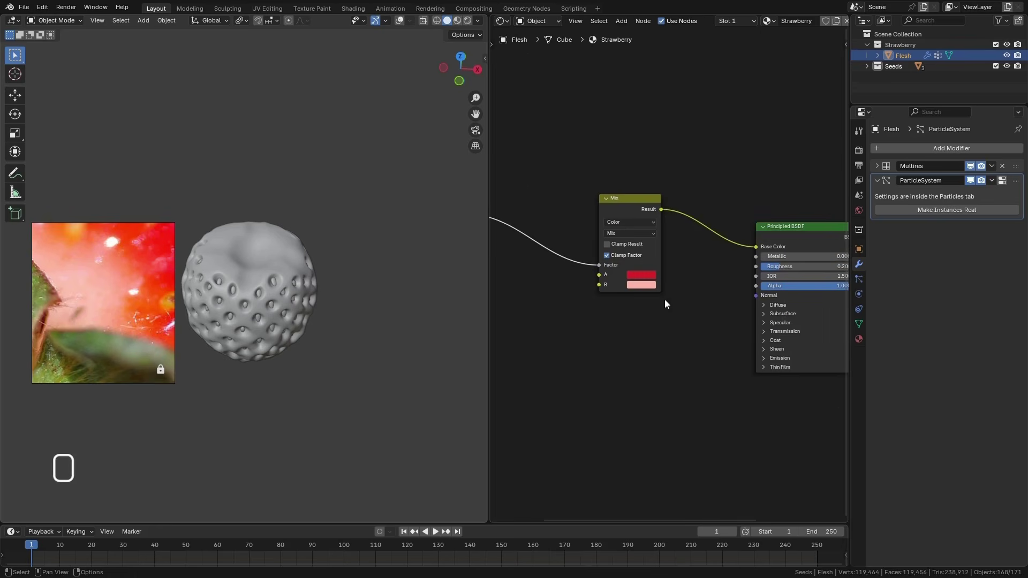
Widen the 3D viewport, switch it to rendered shading and inspect the strawberry's material from the top and front
{"action": "left_click_drag", "start_coordinate": [488, 321], "coordinate": [782, 299]}
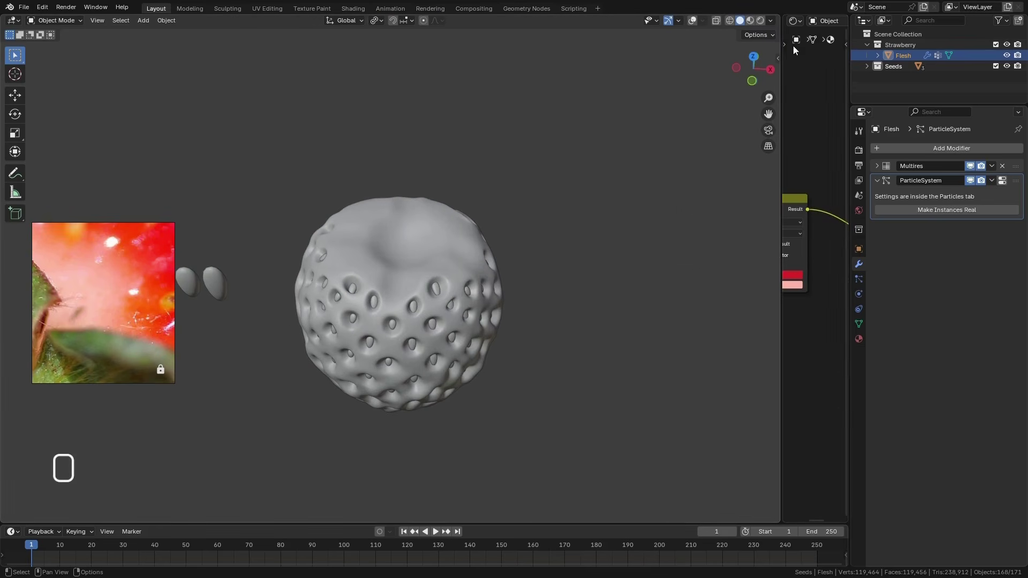
{"action": "left_click", "coordinate": [760, 21]}
{"action": "mouse_move", "coordinate": [444, 294]}
{"action": "middle_mouse_down"}
{"action": "mouse_move", "coordinate": [514, 273]}
{"action": "mouse_move", "coordinate": [348, 218]}
{"action": "middle_mouse_up"}
{"action": "scroll", "coordinate": [348, 216], "scroll_direction": "up", "scroll_amount": 5}
{"action": "middle_click_drag", "start_coordinate": [464, 283], "coordinate": [121, 309]}
{"action": "scroll", "coordinate": [448, 229], "scroll_direction": "down", "scroll_amount": 5}
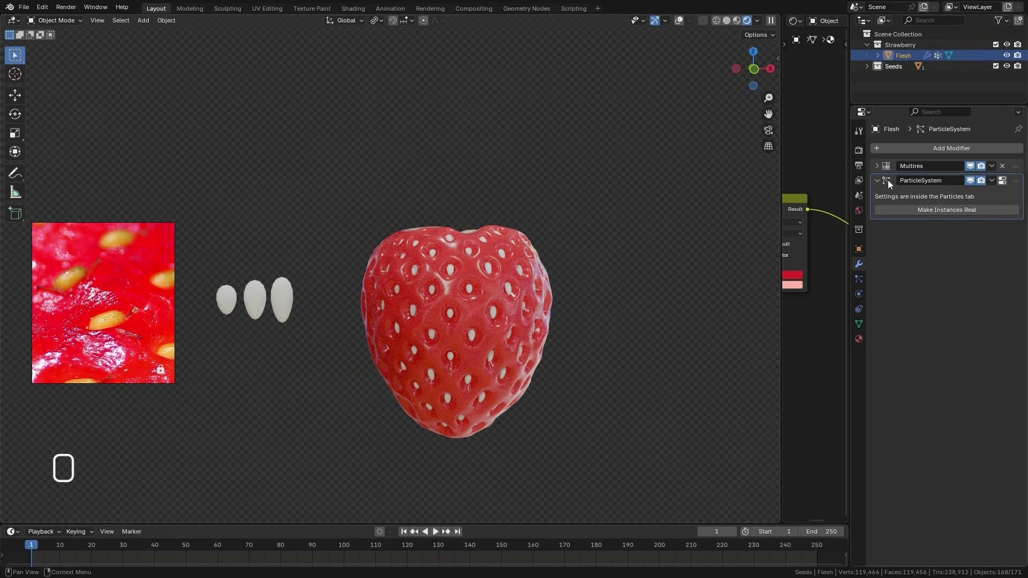
Select the Big seed object and give it a new material named Seed
{"action": "left_click", "coordinate": [867, 66]}
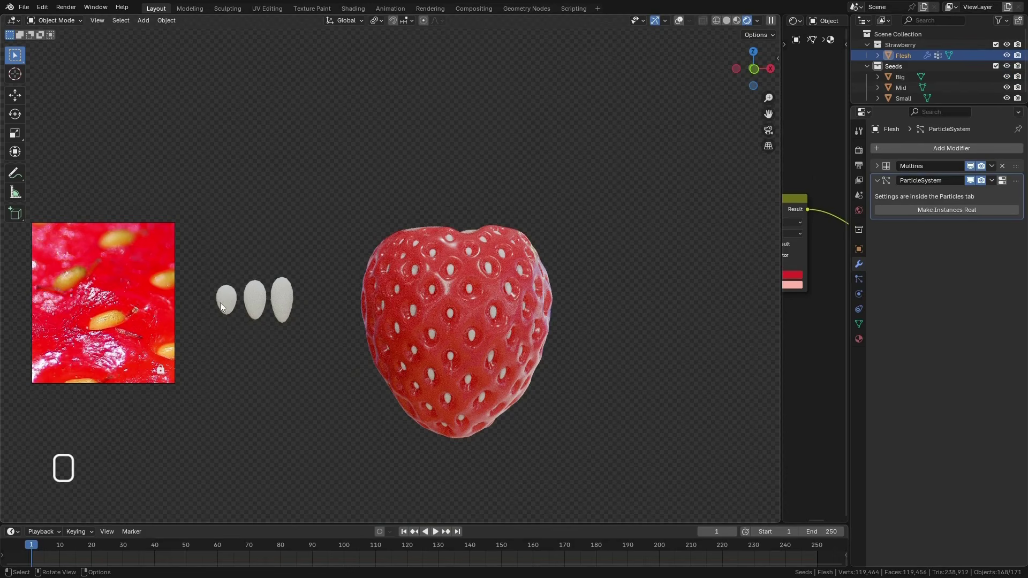
{"action": "left_click", "coordinate": [280, 293]}
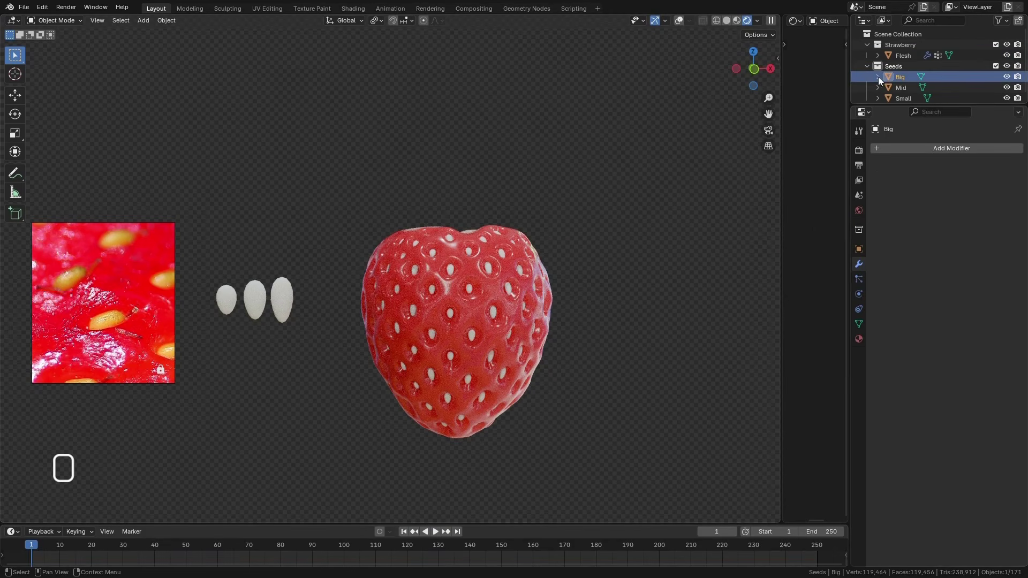
{"action": "left_click", "coordinate": [901, 149]}
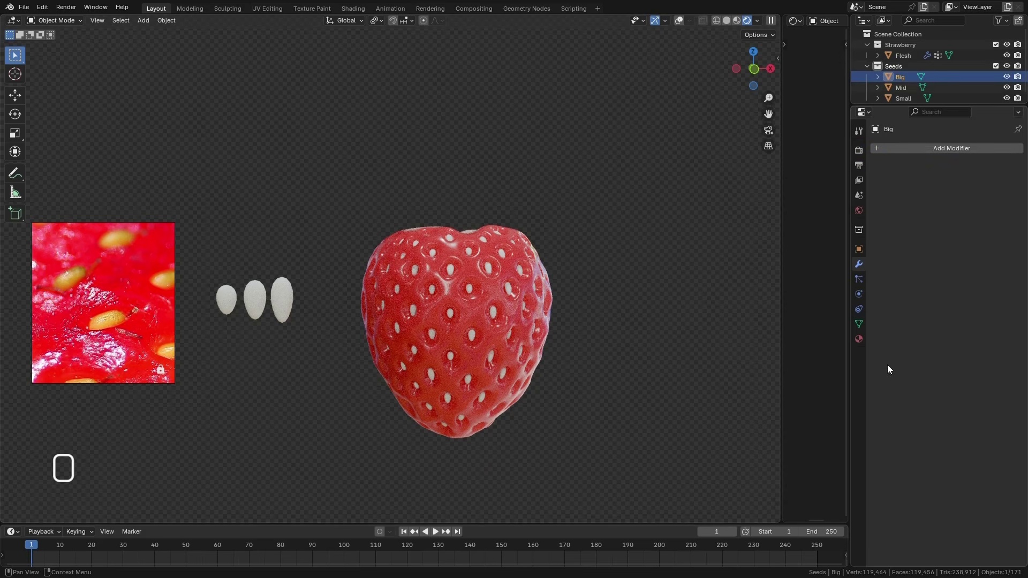
{"action": "left_click", "coordinate": [859, 340]}
{"action": "left_click", "coordinate": [925, 194]}
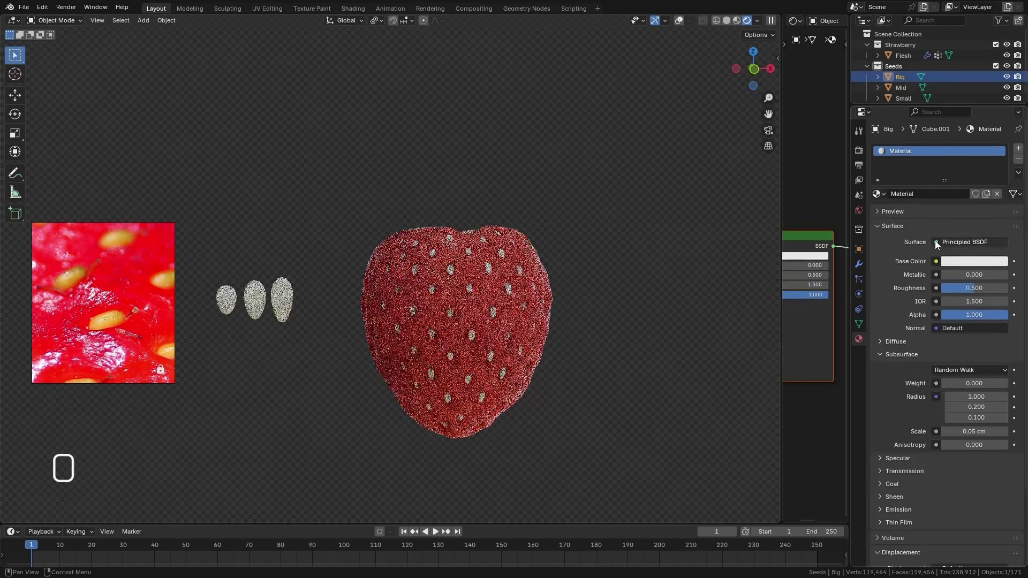
{"action": "double_click", "coordinate": [908, 152]}
{"action": "type", "text": "Se"}
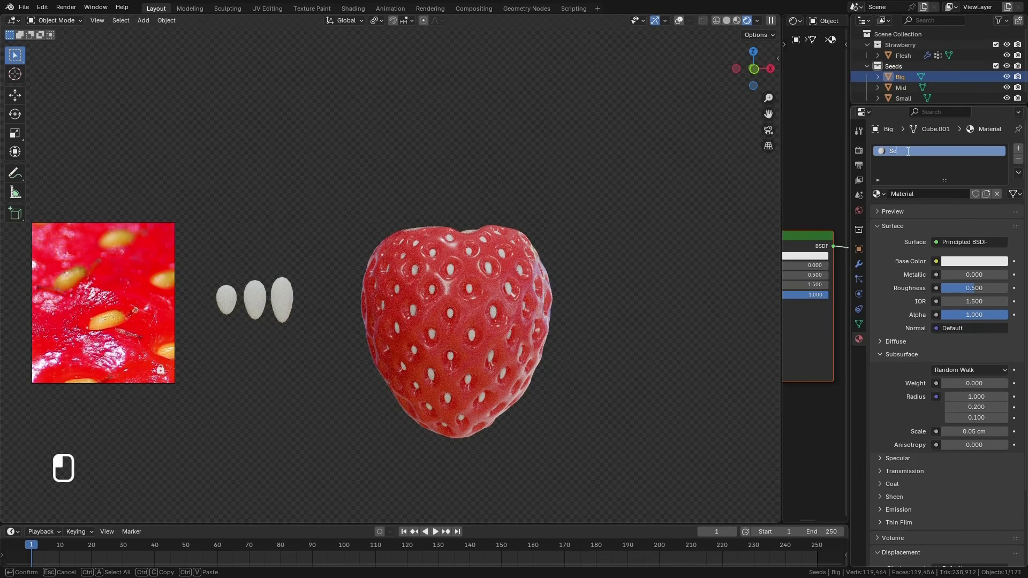
{"action": "type", "text": "ed"}
{"action": "key", "text": "Return"}
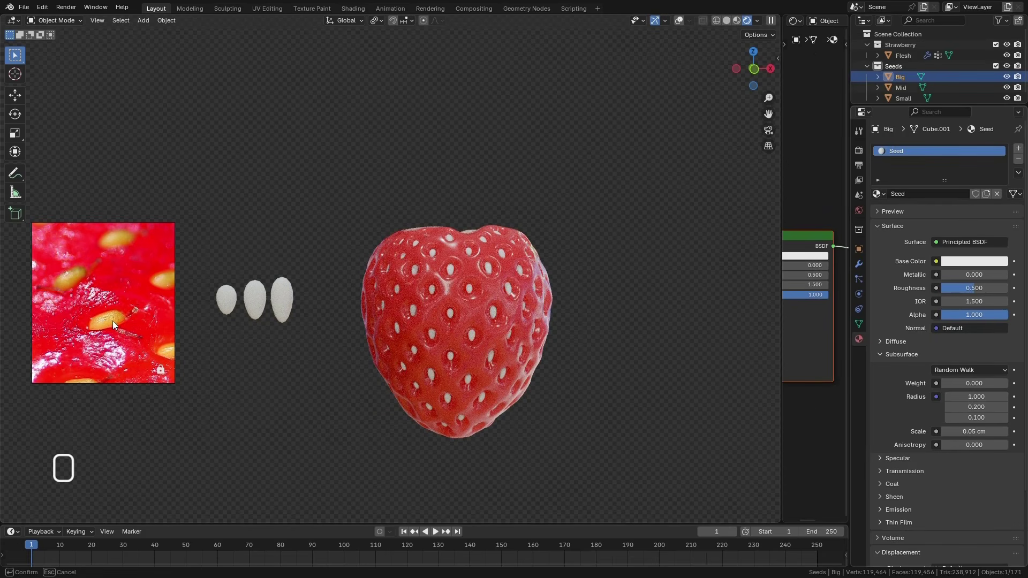
Sample the Seed material's base color from a yellow seed in the reference photo and collapse the Subsurface settings
{"action": "left_click", "coordinate": [113, 320]}
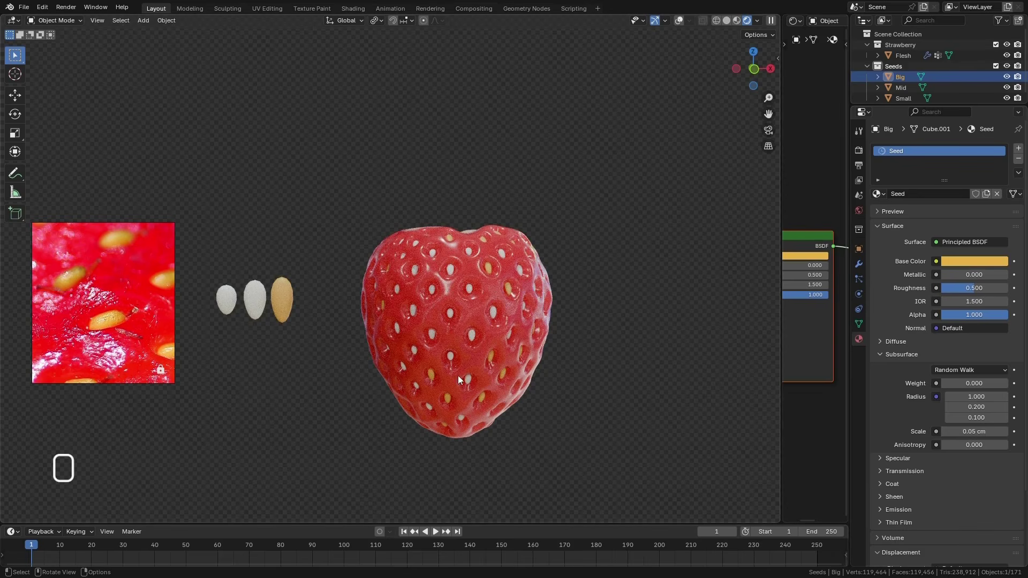
{"action": "scroll", "coordinate": [494, 368], "scroll_direction": "up", "scroll_amount": 1}
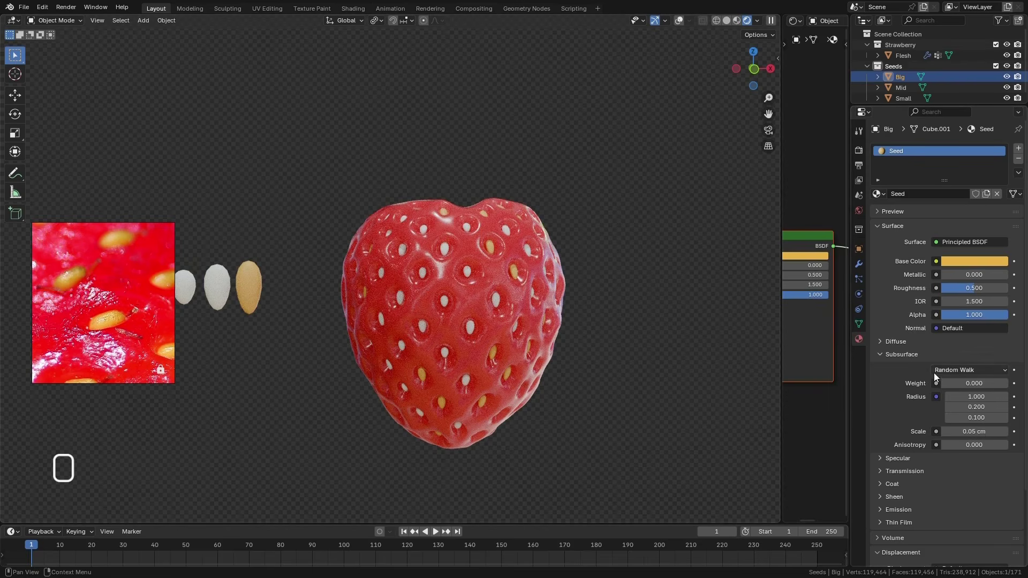
{"action": "left_click", "coordinate": [886, 356]}
Assign the existing Seed material to the Mid and Small seed objects
{"action": "left_click", "coordinate": [902, 87]}
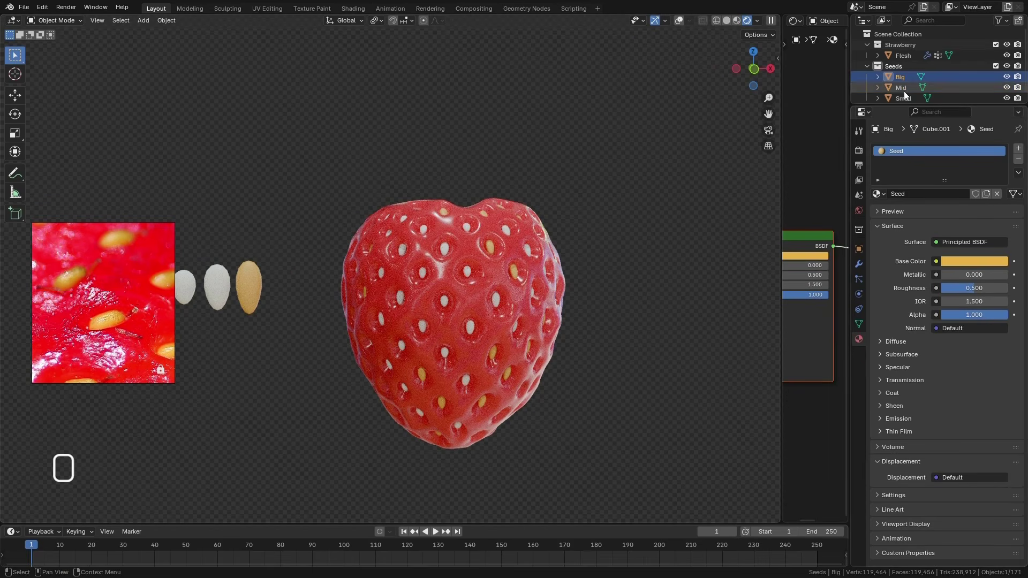
{"action": "left_click", "coordinate": [882, 194]}
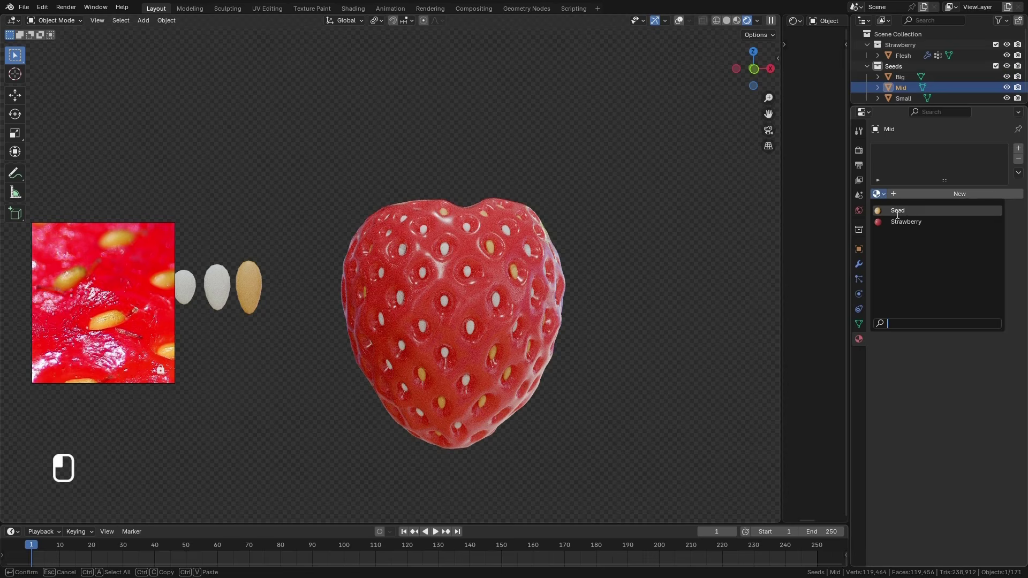
{"action": "left_click", "coordinate": [900, 208]}
{"action": "left_click", "coordinate": [904, 98]}
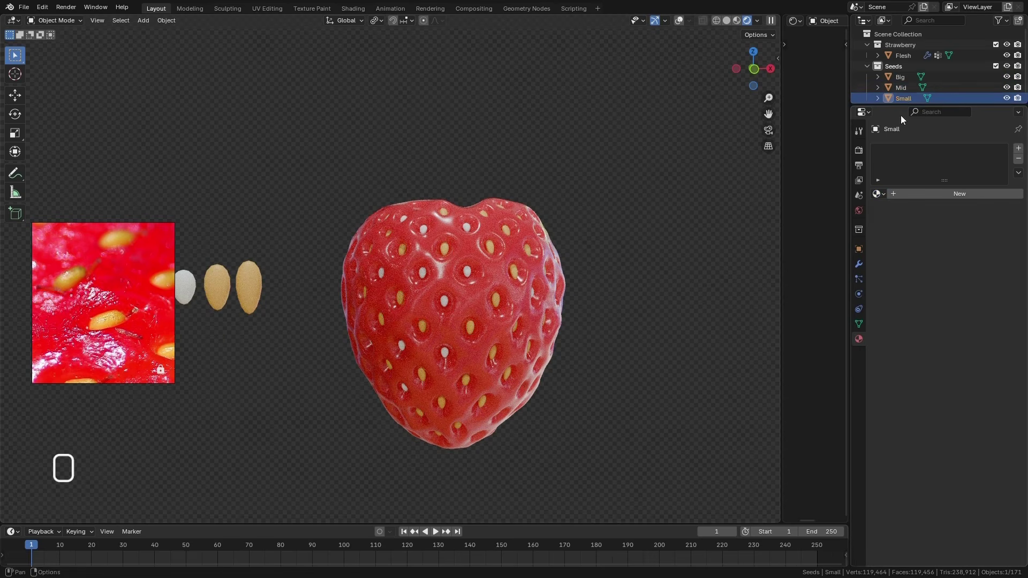
{"action": "left_click", "coordinate": [882, 193]}
{"action": "left_click", "coordinate": [897, 211]}
Bring up the whole-strawberry reference photo and enter Sculpt Mode on the Flesh in front view, with the Grab brush and solid shading
{"action": "key", "text": "KP_1"}
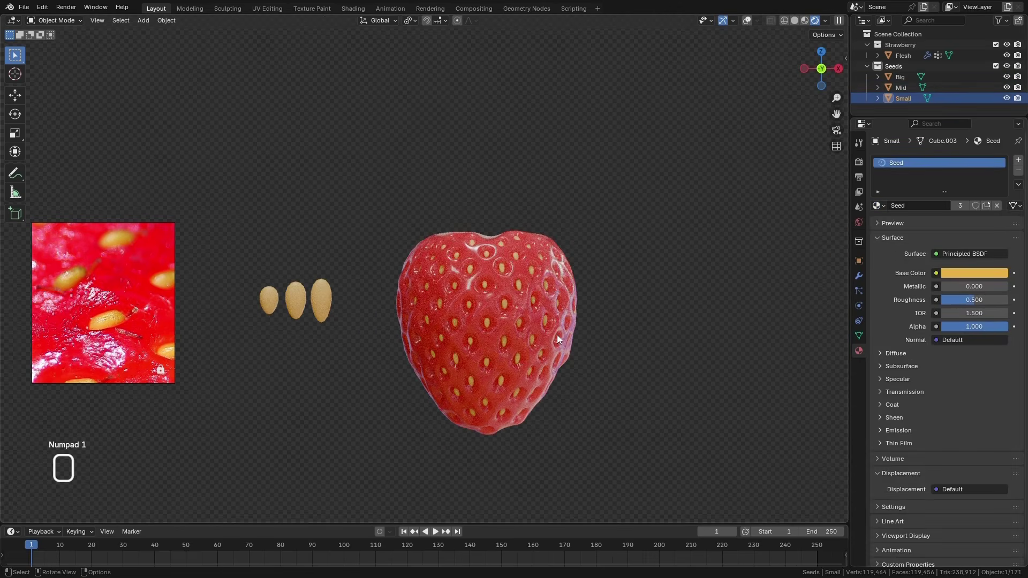
{"action": "scroll", "coordinate": [129, 299], "scroll_direction": "down", "scroll_amount": 15}
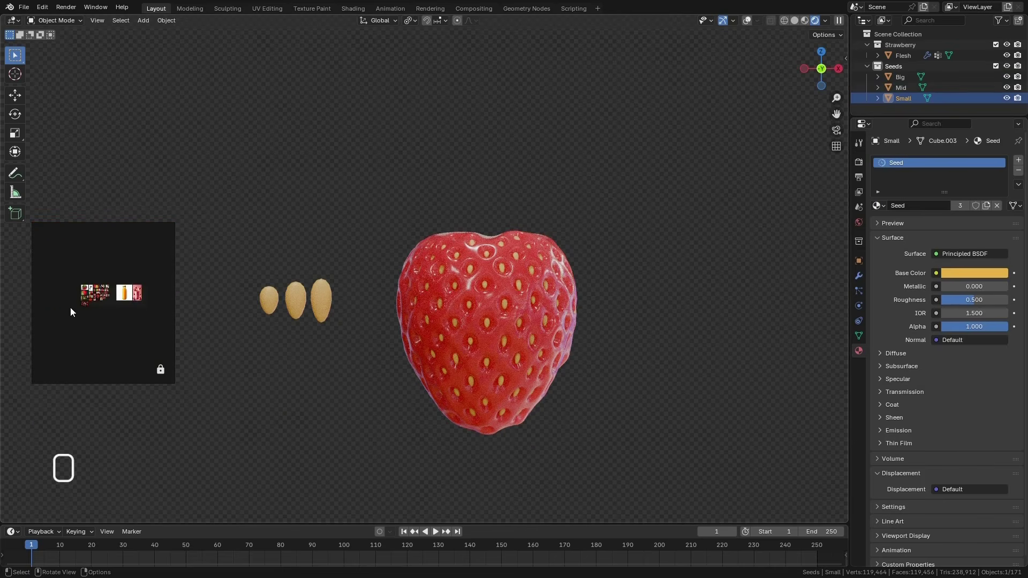
{"action": "scroll", "coordinate": [96, 303], "scroll_direction": "up", "scroll_amount": 8}
{"action": "scroll", "coordinate": [170, 292], "scroll_direction": "up", "scroll_amount": 10}
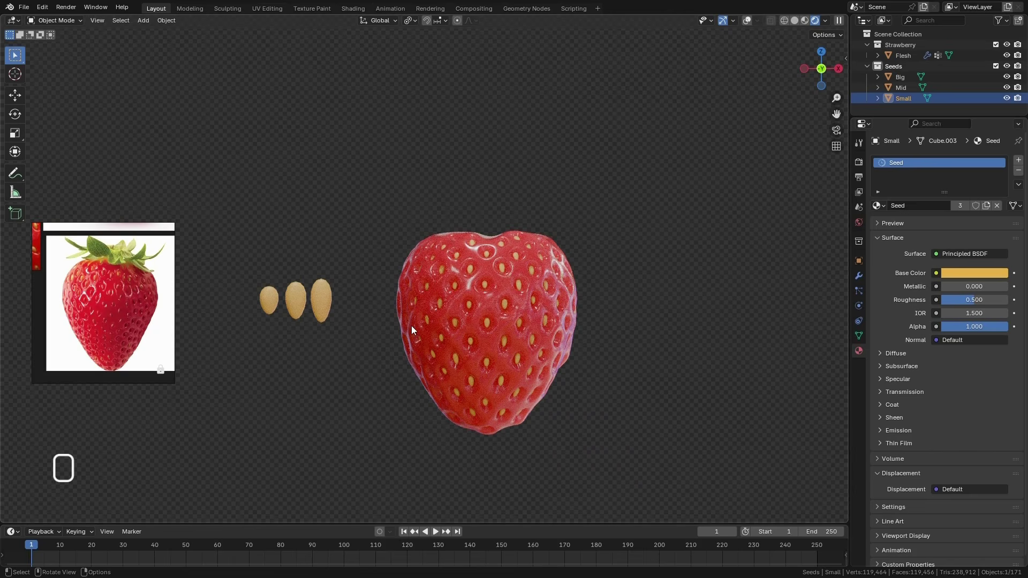
{"action": "left_click", "coordinate": [491, 338]}
{"action": "key", "text": "ctrl+Tab"}
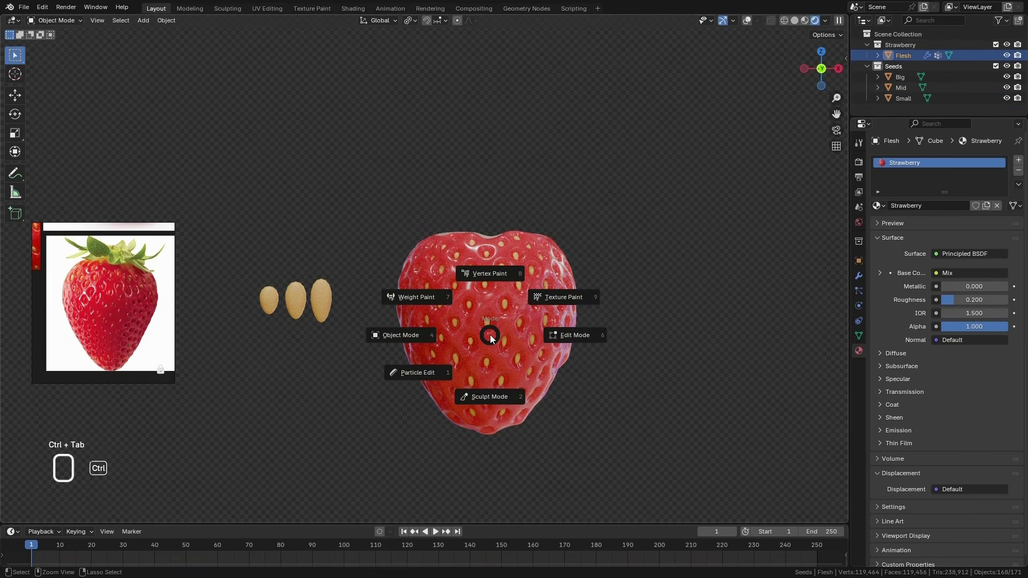
{"action": "left_click", "coordinate": [489, 395]}
{"action": "key", "text": "g"}
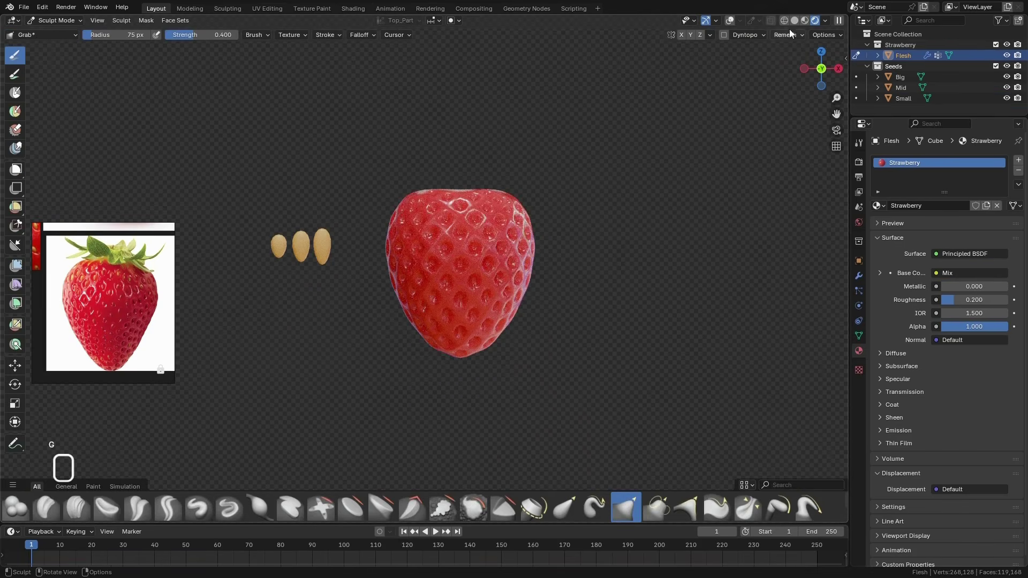
{"action": "left_click", "coordinate": [807, 20]}
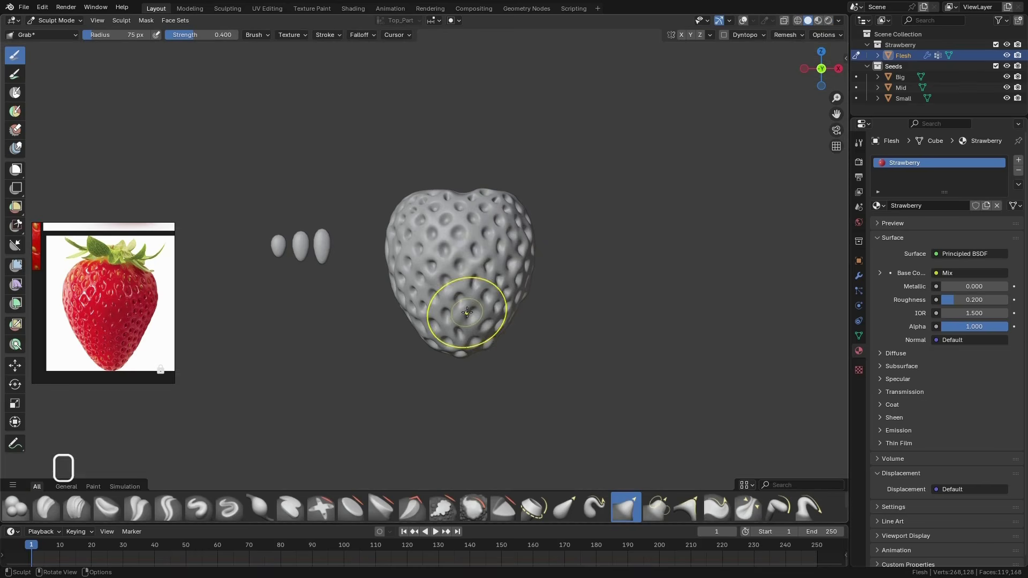
Enlarge the Grab brush to about 142 px and pull the strawberry's bottom tip downward
{"action": "left_click_drag", "start_coordinate": [467, 312], "coordinate": [461, 358]}
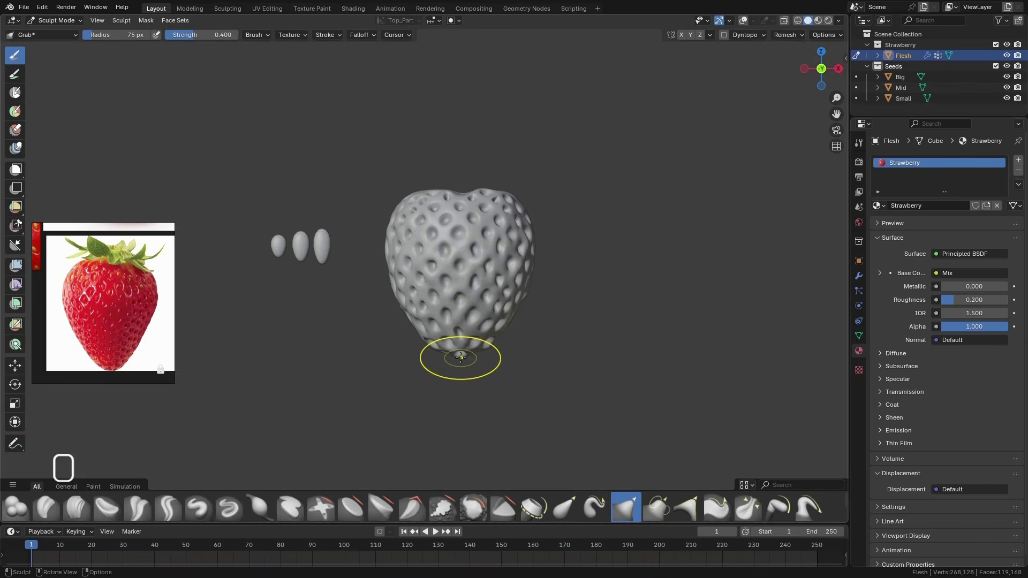
{"action": "key", "text": "f"}
{"action": "left_click", "coordinate": [532, 342]}
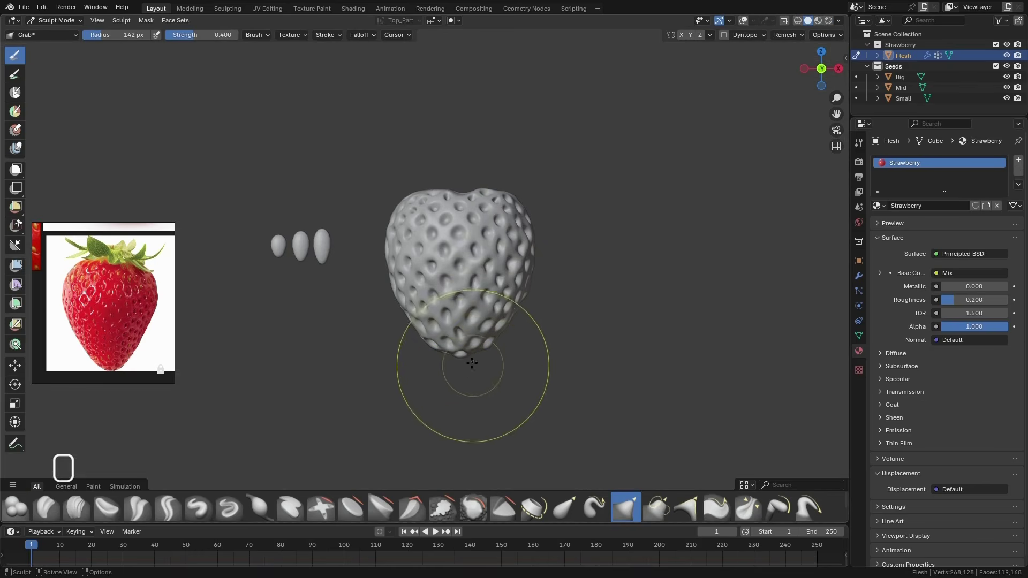
{"action": "left_click_drag", "start_coordinate": [459, 358], "coordinate": [454, 373]}
{"action": "key", "text": "f"}
{"action": "left_click", "coordinate": [534, 362]}
Adjust the Grab brush radius and push both lower sides of the strawberry inward to taper it toward the tip
{"action": "key", "text": "f"}
{"action": "left_click", "coordinate": [384, 376]}
{"action": "key", "text": "f"}
{"action": "left_click", "coordinate": [562, 348]}
{"action": "left_click_drag", "start_coordinate": [520, 312], "coordinate": [509, 311]}
{"action": "left_click_drag", "start_coordinate": [399, 299], "coordinate": [395, 301]}
Refine the strawberry's upper shoulders with the Grab brush at 144 px, and enlarge the brush radius to 253 px
{"action": "key", "text": "f"}
{"action": "left_click", "coordinate": [495, 241]}
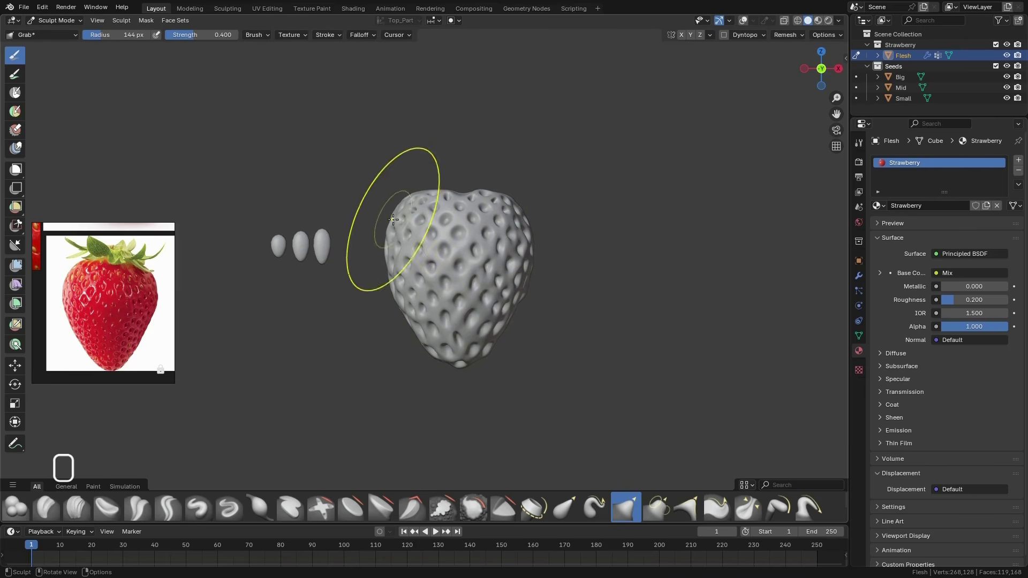
{"action": "middle_click_drag", "start_coordinate": [393, 220], "coordinate": [573, 360]}
{"action": "key", "text": "f"}
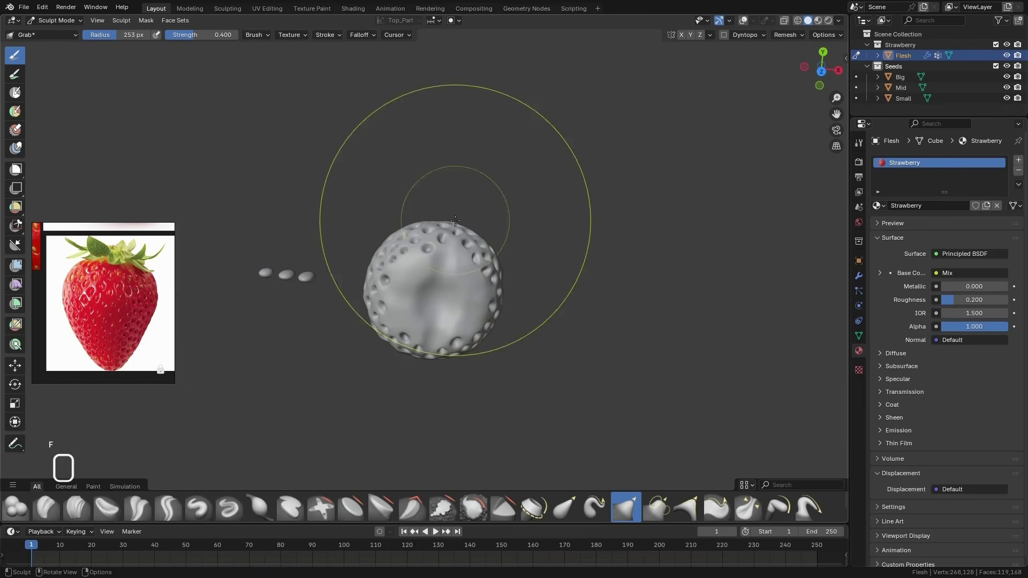
{"action": "mouse_move", "coordinate": [426, 351]}
{"action": "middle_mouse_down"}
{"action": "mouse_move", "coordinate": [530, 235]}
{"action": "mouse_move", "coordinate": [399, 249]}
{"action": "middle_mouse_up"}
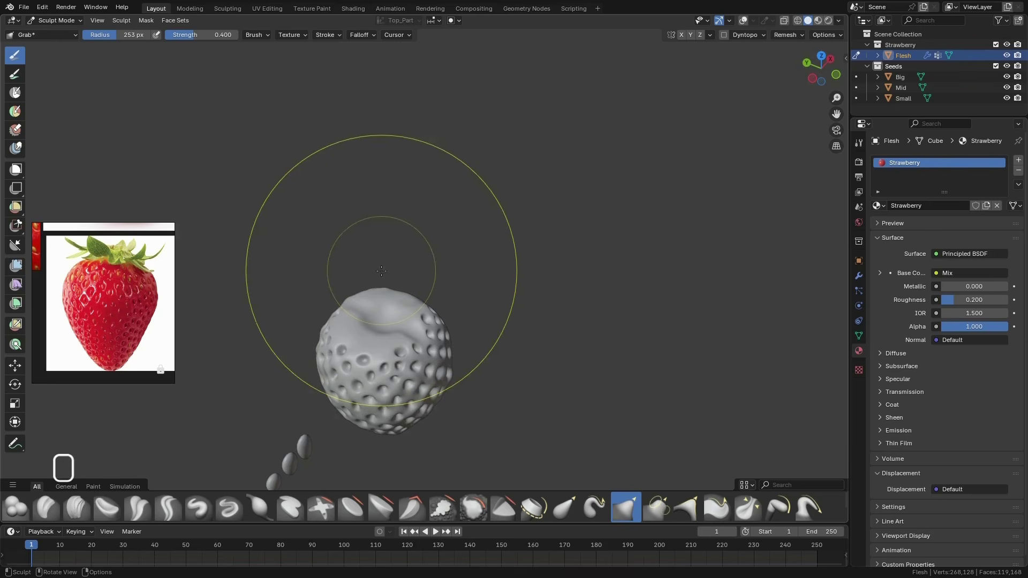
Return to Object Mode and examine the reshaped strawberry in rendered shading against the reference photo
{"action": "key", "text": "ctrl+Tab"}
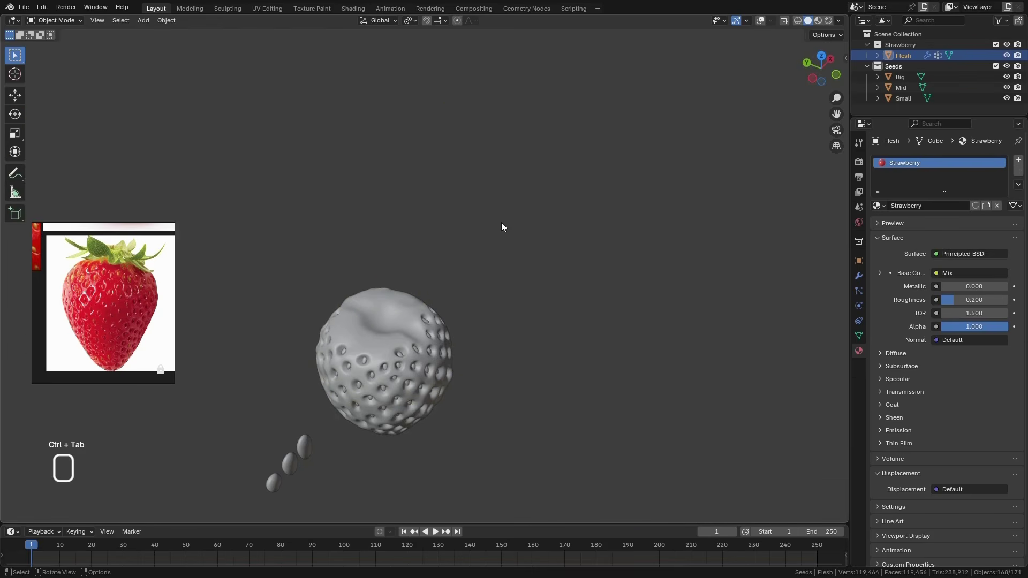
{"action": "mouse_move", "coordinate": [502, 239]}
{"action": "middle_mouse_down"}
{"action": "mouse_move", "coordinate": [459, 312]}
{"action": "mouse_move", "coordinate": [423, 339]}
{"action": "mouse_move", "coordinate": [445, 349]}
{"action": "mouse_move", "coordinate": [394, 284]}
{"action": "mouse_move", "coordinate": [436, 240]}
{"action": "middle_mouse_up"}
{"action": "scroll", "coordinate": [423, 340], "scroll_direction": "up", "scroll_amount": 7}
{"action": "key", "text": "KP_1"}
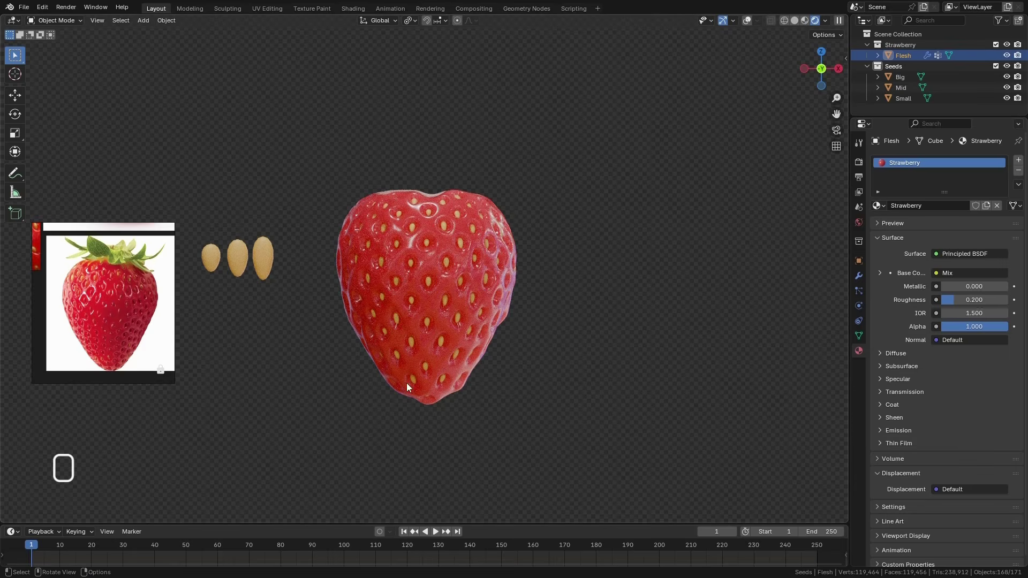
{"action": "scroll", "coordinate": [431, 393], "scroll_direction": "up", "scroll_amount": 2}
Re-enter Sculpt Mode on the Flesh in solid shading and reduce the Grab brush radius to 159 px for the lower tip
{"action": "key", "text": "z"}
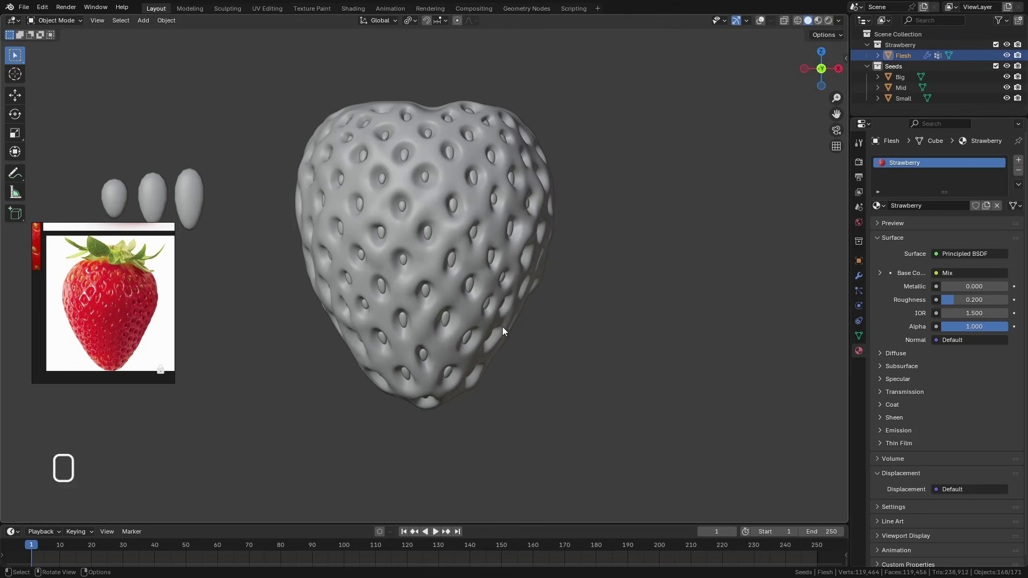
{"action": "key", "text": "ctrl+Tab"}
{"action": "left_click", "coordinate": [464, 365]}
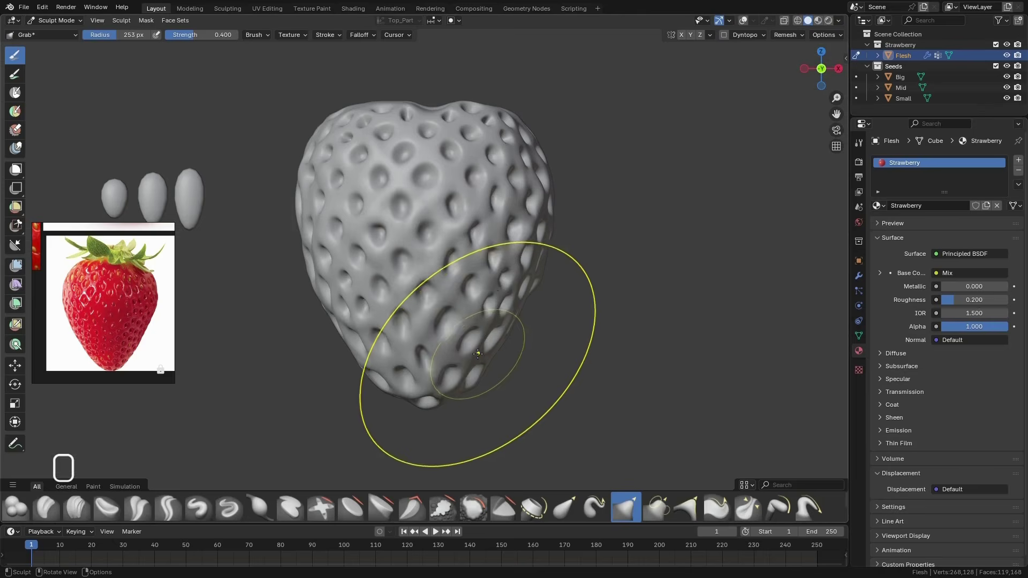
{"action": "middle_click_drag", "start_coordinate": [478, 353], "coordinate": [454, 317]}
{"action": "key", "text": "f"}
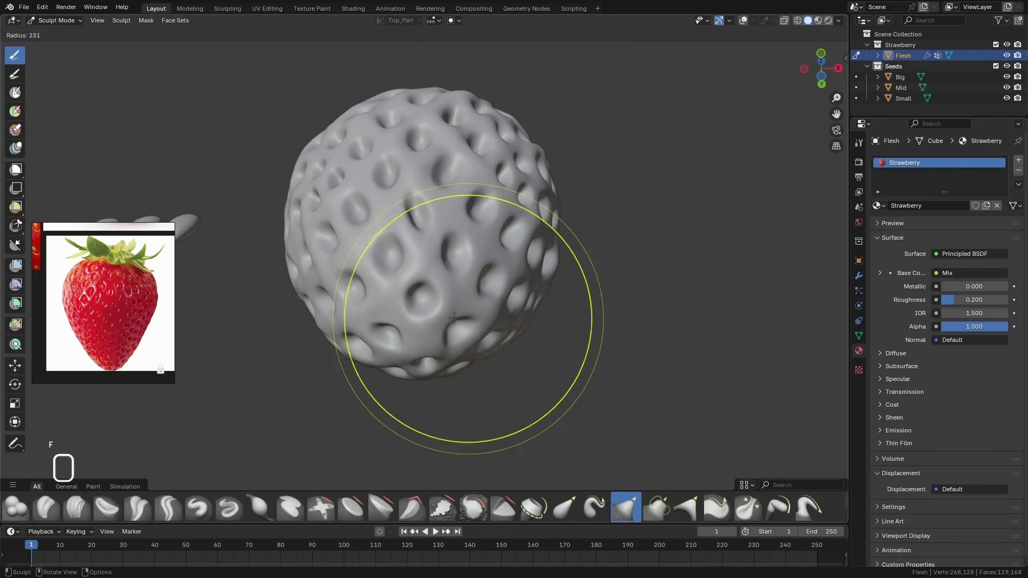
{"action": "left_click", "coordinate": [410, 323]}
{"action": "key", "text": "f"}
{"action": "left_click", "coordinate": [498, 298]}
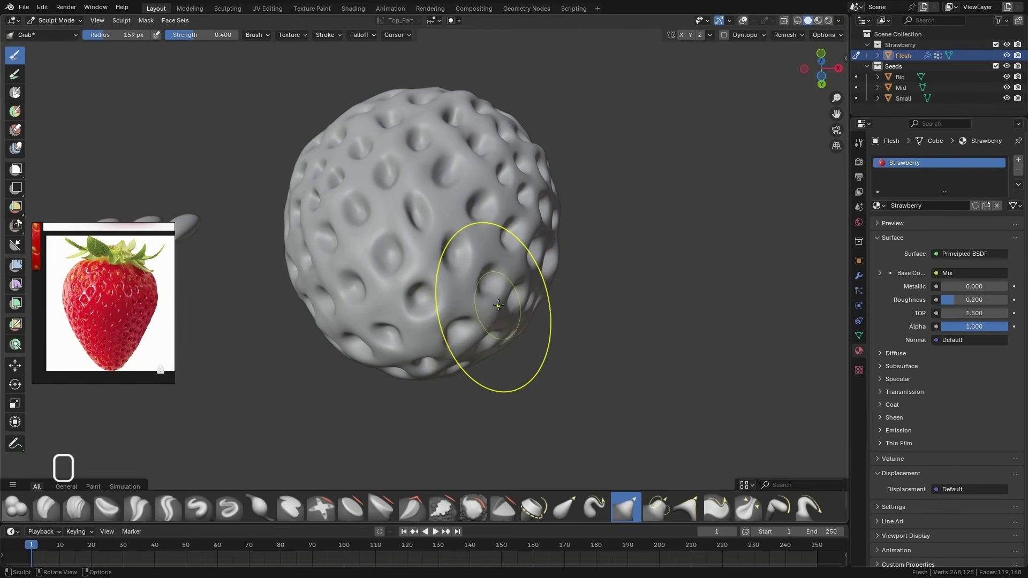
Push the strawberry's lower sides and tip inward from several angles with the Grab brush at 159 px
{"action": "left_click_drag", "start_coordinate": [490, 317], "coordinate": [448, 335], "text": "shift"}
{"action": "middle_click_drag", "start_coordinate": [447, 335], "coordinate": [474, 296]}
{"action": "mouse_move", "coordinate": [396, 305]}
{"action": "left_mouse_down", "text": "shift"}
{"action": "mouse_move", "coordinate": [386, 353]}
{"action": "mouse_move", "coordinate": [410, 343]}
{"action": "left_mouse_up", "text": "shift"}
{"action": "middle_click_drag", "start_coordinate": [410, 326], "coordinate": [487, 396]}
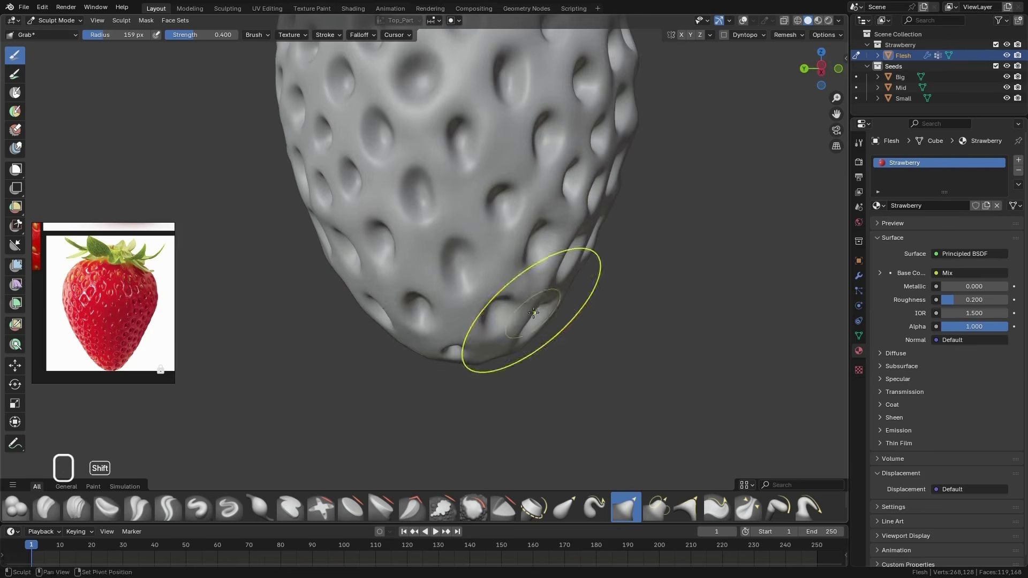
{"action": "middle_click_drag", "start_coordinate": [533, 312], "coordinate": [440, 326]}
{"action": "scroll", "coordinate": [415, 351], "scroll_direction": "down", "scroll_amount": 6}
{"action": "scroll", "coordinate": [441, 326], "scroll_direction": "up", "scroll_amount": 6}
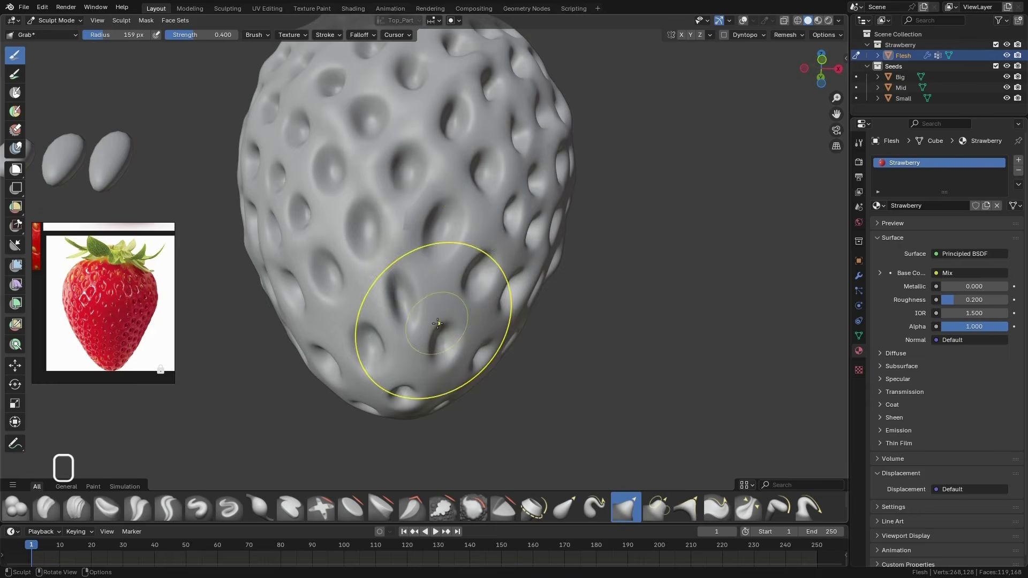
{"action": "mouse_move", "coordinate": [399, 276]}
{"action": "left_mouse_down"}
{"action": "mouse_move", "coordinate": [399, 308]}
{"action": "mouse_move", "coordinate": [427, 298]}
{"action": "mouse_move", "coordinate": [405, 315]}
{"action": "mouse_move", "coordinate": [420, 304]}
{"action": "left_mouse_up"}
Reduce the Grab brush radius to 116 px and refine the contour just above the strawberry's tip
{"action": "key", "text": "f"}
{"action": "left_click", "coordinate": [385, 302]}
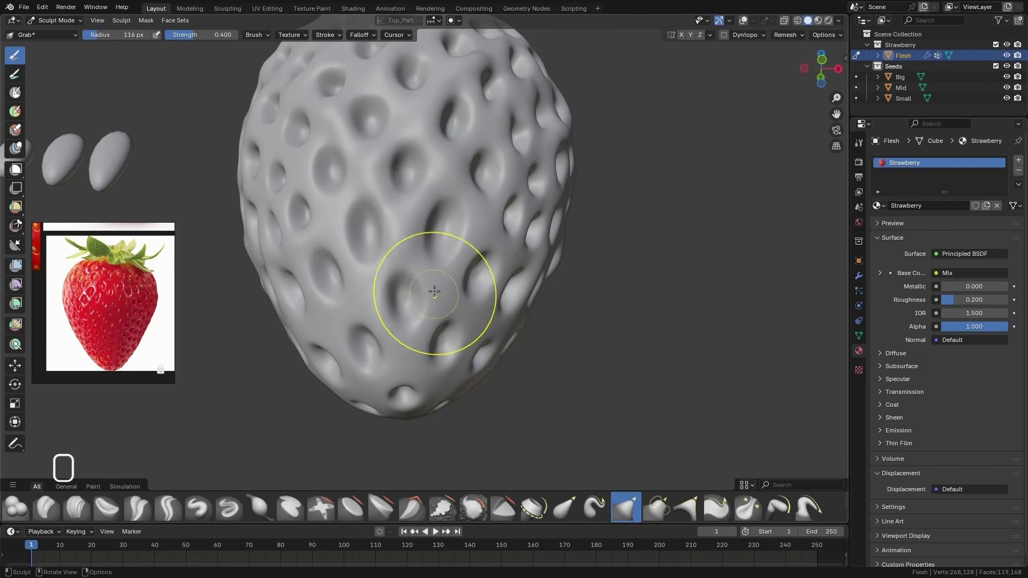
{"action": "middle_click_drag", "start_coordinate": [463, 209], "coordinate": [563, 331]}
Reduce the Grab brush radius to 58 px and nudge the surface around the seed dimples at the tip and along the lower sides
{"action": "key", "text": "f"}
{"action": "left_click", "coordinate": [433, 346]}
{"action": "middle_click_drag", "start_coordinate": [428, 316], "coordinate": [476, 291]}
{"action": "left_click_drag", "start_coordinate": [454, 284], "coordinate": [460, 291]}
{"action": "left_click_drag", "start_coordinate": [521, 254], "coordinate": [514, 251]}
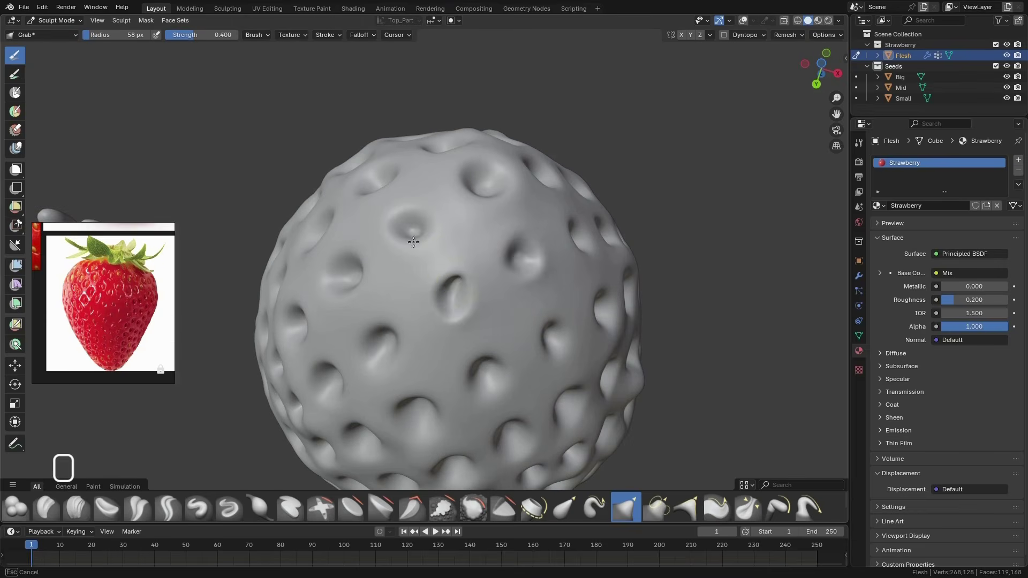
{"action": "left_click_drag", "start_coordinate": [413, 242], "coordinate": [415, 247]}
{"action": "mouse_move", "coordinate": [431, 353]}
{"action": "middle_mouse_down"}
{"action": "mouse_move", "coordinate": [468, 321]}
{"action": "mouse_move", "coordinate": [551, 289]}
{"action": "middle_mouse_up"}
{"action": "scroll", "coordinate": [551, 289], "scroll_direction": "down", "scroll_amount": 10}
{"action": "middle_click_drag", "start_coordinate": [551, 241], "coordinate": [562, 310]}
{"action": "scroll", "coordinate": [562, 310], "scroll_direction": "up", "scroll_amount": 6}
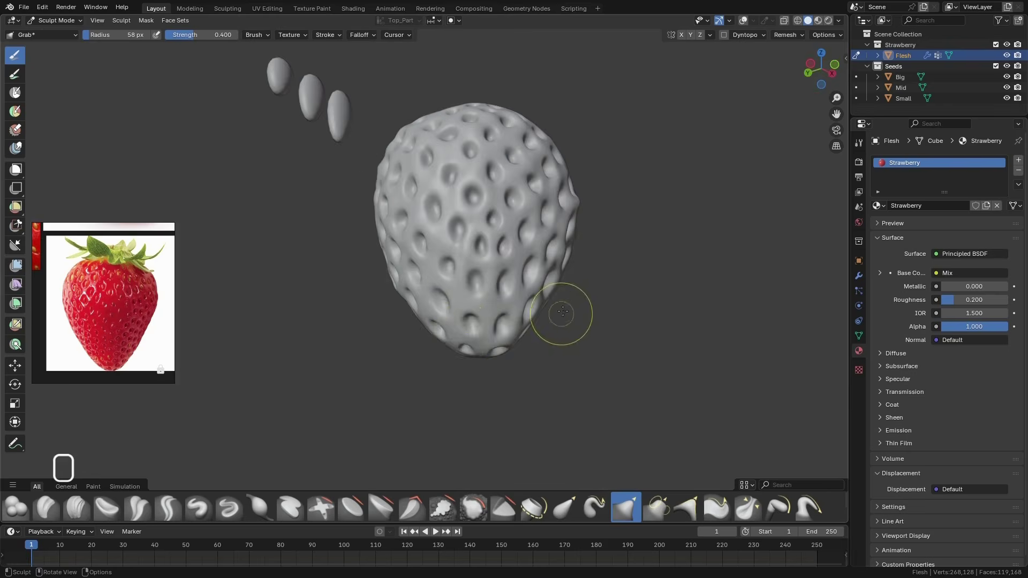
{"action": "middle_click_drag", "start_coordinate": [465, 334], "coordinate": [475, 280]}
{"action": "mouse_move", "coordinate": [542, 211]}
{"action": "middle_mouse_down"}
{"action": "mouse_move", "coordinate": [489, 319]}
{"action": "mouse_move", "coordinate": [577, 327]}
{"action": "mouse_move", "coordinate": [494, 221]}
{"action": "mouse_move", "coordinate": [547, 285]}
{"action": "mouse_move", "coordinate": [532, 321]}
{"action": "mouse_move", "coordinate": [413, 298]}
{"action": "mouse_move", "coordinate": [440, 358]}
{"action": "mouse_move", "coordinate": [473, 316]}
{"action": "mouse_move", "coordinate": [493, 399]}
{"action": "mouse_move", "coordinate": [466, 354]}
{"action": "mouse_move", "coordinate": [464, 291]}
{"action": "mouse_move", "coordinate": [484, 267]}
{"action": "middle_mouse_up"}
{"action": "scroll", "coordinate": [493, 398], "scroll_direction": "down", "scroll_amount": 5}
{"action": "scroll", "coordinate": [493, 398], "scroll_direction": "up", "scroll_amount": 2}
Return to Object Mode and examine the strawberry in rendered shading from the front and side against the reference photo
{"action": "key", "text": "ctrl+Tab"}
{"action": "left_click", "coordinate": [379, 355]}
{"action": "scroll", "coordinate": [485, 268], "scroll_direction": "up", "scroll_amount": 1}
{"action": "left_click", "coordinate": [828, 20]}
{"action": "key", "text": "KP_1"}
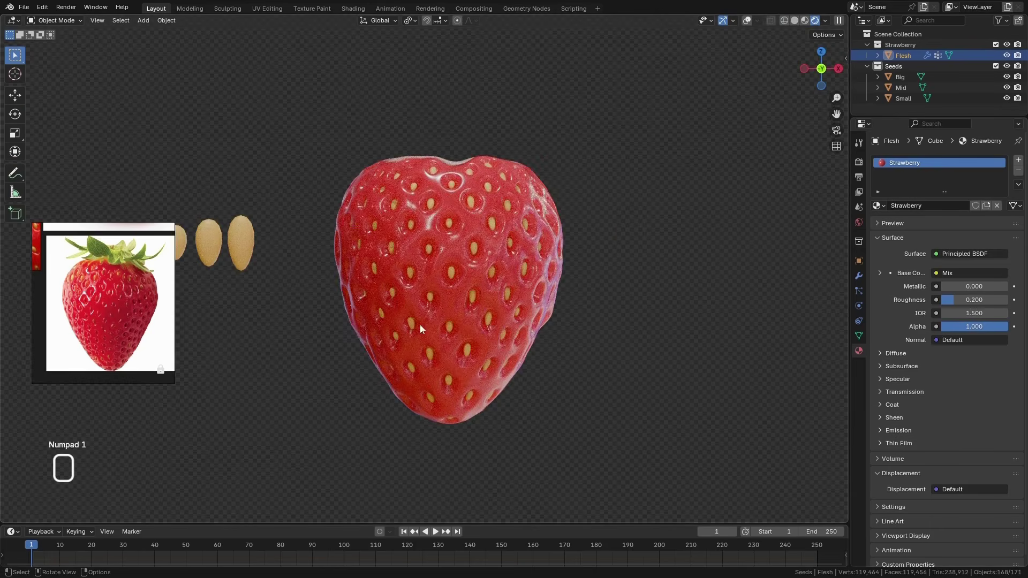
{"action": "middle_click_drag", "start_coordinate": [519, 351], "coordinate": [426, 344]}
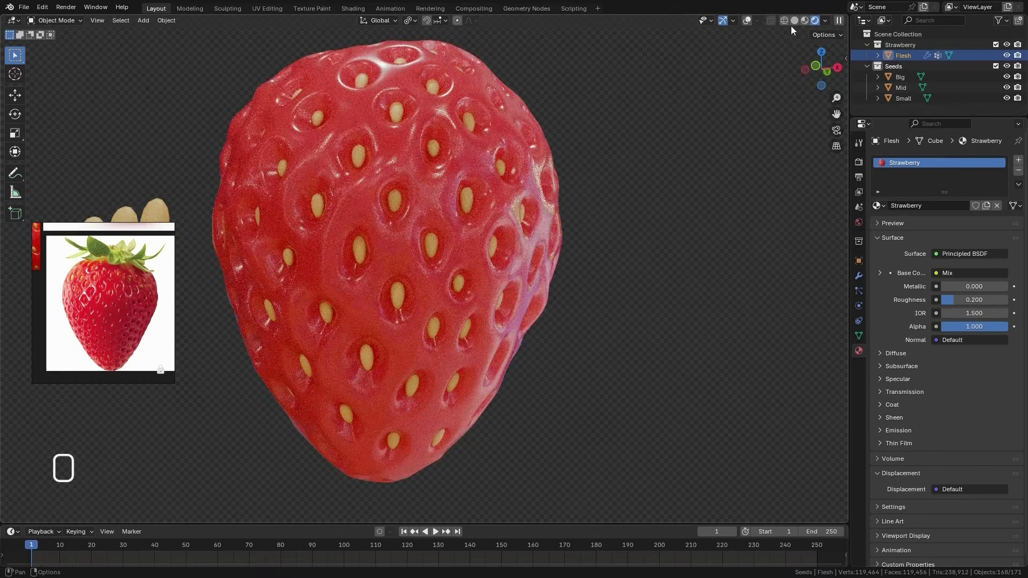
Re-enter Sculpt Mode on the Flesh in solid shading and try the Erase Multires Displacement brush on the side dimples
{"action": "left_click", "coordinate": [795, 20]}
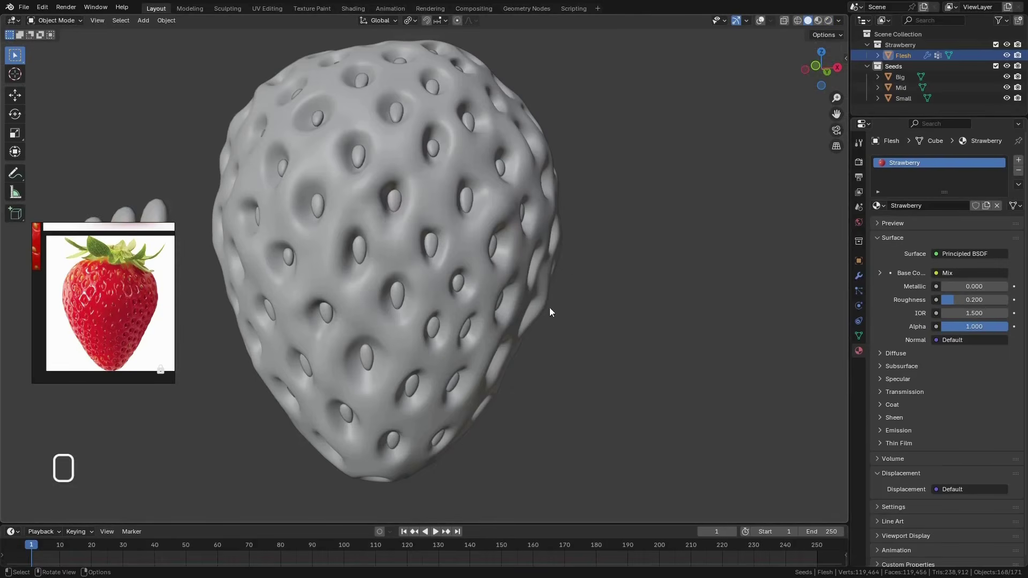
{"action": "middle_click_drag", "start_coordinate": [549, 307], "coordinate": [478, 297]}
{"action": "scroll", "coordinate": [483, 281], "scroll_direction": "up", "scroll_amount": 1}
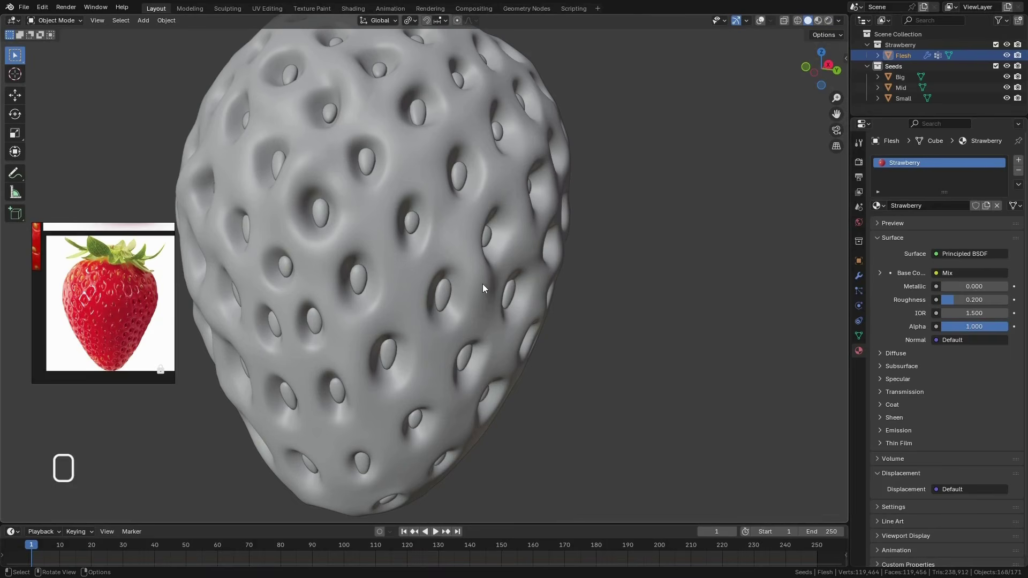
{"action": "key", "text": "ctrl+Tab"}
{"action": "key", "text": "ctrl+Tab"}
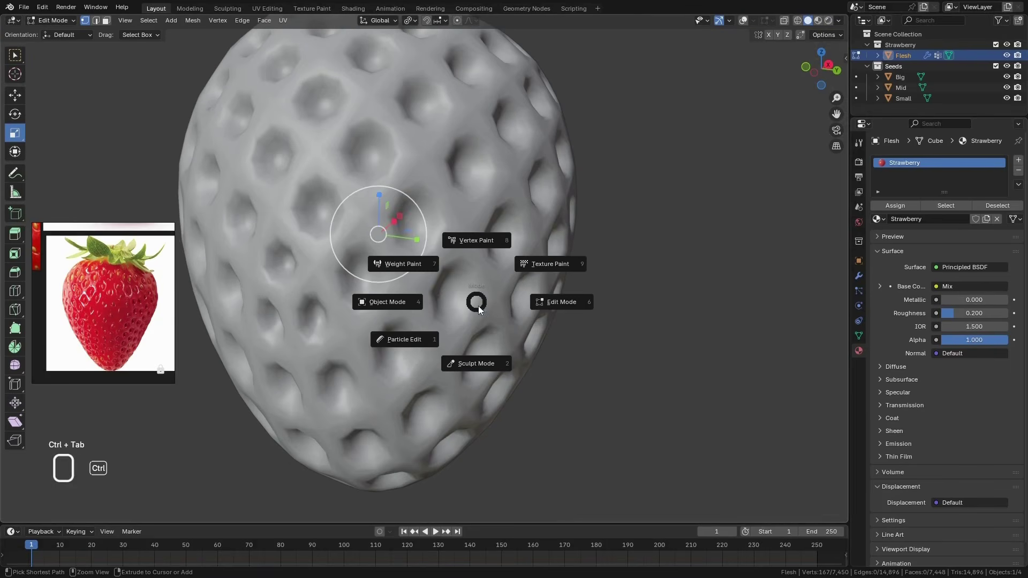
{"action": "left_click", "coordinate": [477, 357]}
{"action": "mouse_move", "coordinate": [478, 299]}
{"action": "middle_mouse_down"}
{"action": "mouse_move", "coordinate": [492, 308]}
{"action": "mouse_move", "coordinate": [458, 301]}
{"action": "mouse_move", "coordinate": [469, 292]}
{"action": "middle_mouse_up"}
{"action": "left_click", "coordinate": [15, 130]}
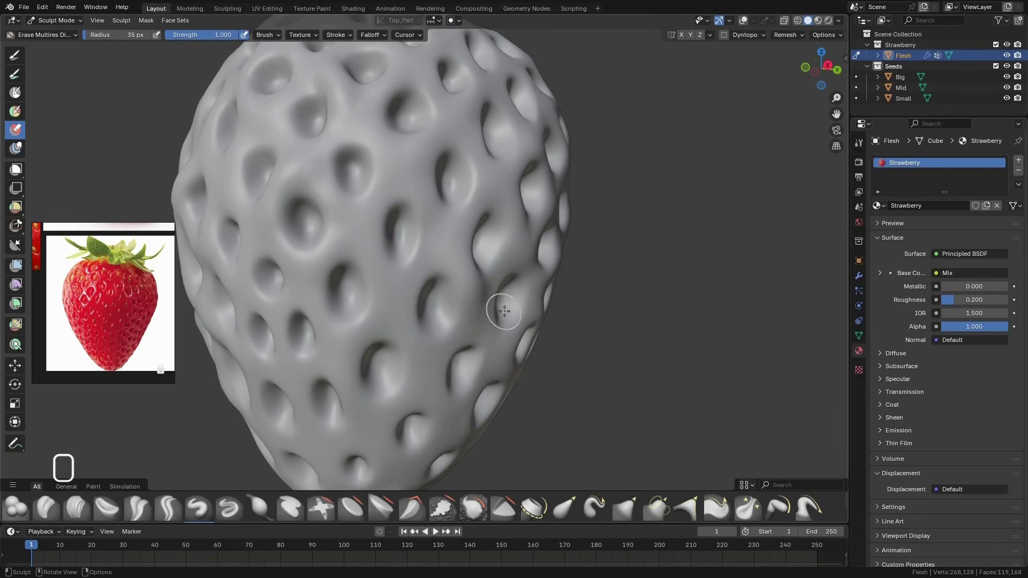
{"action": "middle_click_drag", "start_coordinate": [504, 311], "coordinate": [508, 288]}
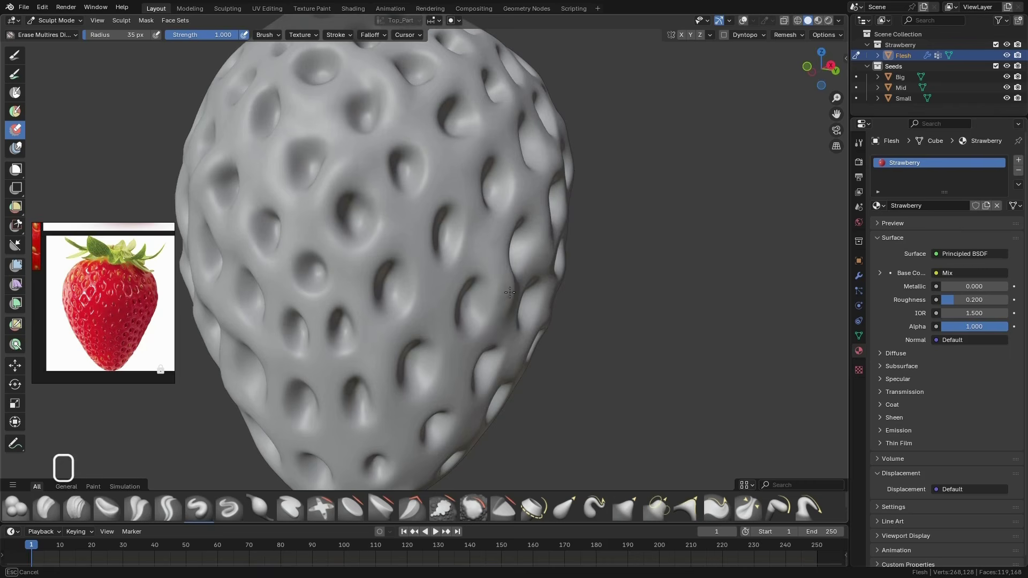
{"action": "mouse_move", "coordinate": [505, 305]}
{"action": "middle_mouse_down"}
{"action": "mouse_move", "coordinate": [523, 303]}
{"action": "mouse_move", "coordinate": [493, 332]}
{"action": "middle_mouse_up"}
Adjust the uneven areas on the strawberry's side with the Grab brush at 58 px
{"action": "key", "text": "g"}
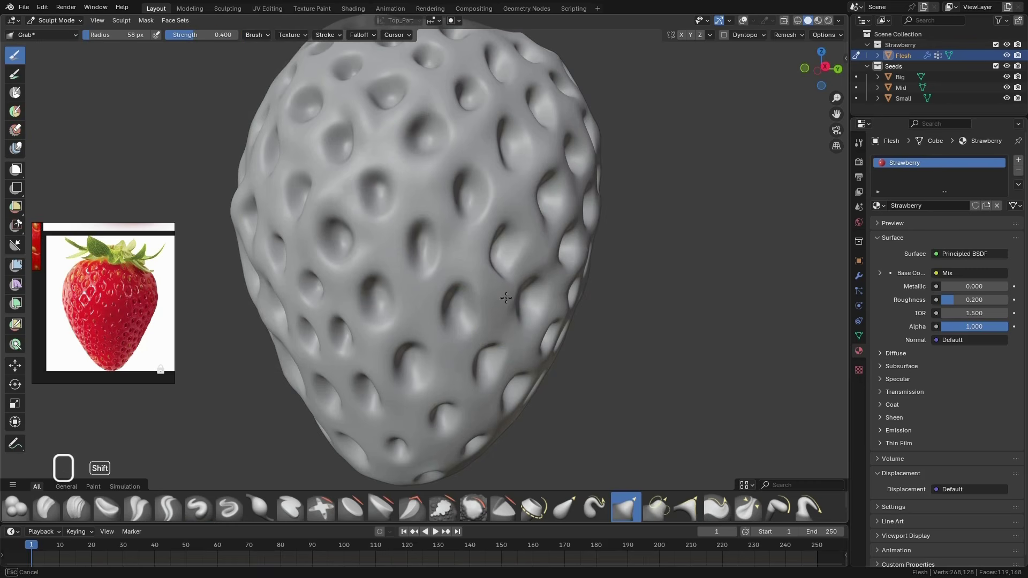
{"action": "middle_click_drag", "start_coordinate": [541, 294], "coordinate": [549, 243], "text": "shift"}
{"action": "left_click_drag", "start_coordinate": [548, 243], "coordinate": [554, 246], "text": "shift"}
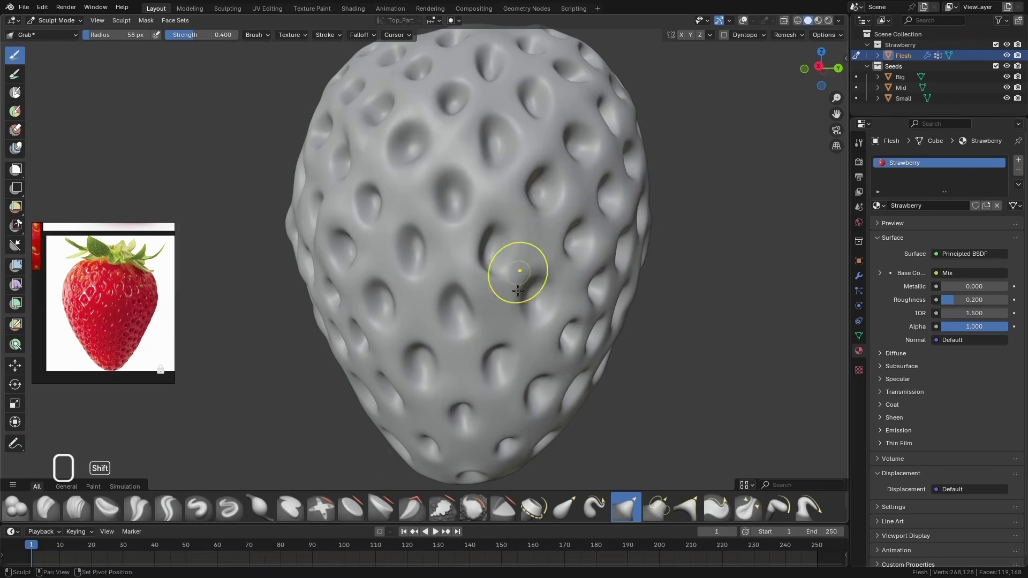
{"action": "mouse_move", "coordinate": [518, 272]}
{"action": "middle_mouse_down"}
{"action": "mouse_move", "coordinate": [605, 267]}
{"action": "mouse_move", "coordinate": [578, 270]}
{"action": "middle_mouse_up"}
{"action": "scroll", "coordinate": [489, 289], "scroll_direction": "down", "scroll_amount": 3}
{"action": "mouse_move", "coordinate": [482, 288]}
{"action": "middle_mouse_down"}
{"action": "mouse_move", "coordinate": [594, 283]}
{"action": "mouse_move", "coordinate": [532, 282]}
{"action": "middle_mouse_up"}
Return to Object Mode and check the finished strawberry shape in rendered shading and front view
{"action": "key", "text": "ctrl+Tab"}
{"action": "left_click", "coordinate": [828, 20]}
{"action": "scroll", "coordinate": [537, 359], "scroll_direction": "down", "scroll_amount": 2}
{"action": "mouse_move", "coordinate": [535, 360]}
{"action": "middle_mouse_down"}
{"action": "mouse_move", "coordinate": [493, 362]}
{"action": "mouse_move", "coordinate": [471, 323]}
{"action": "middle_mouse_up"}
{"action": "key", "text": "KP_1"}
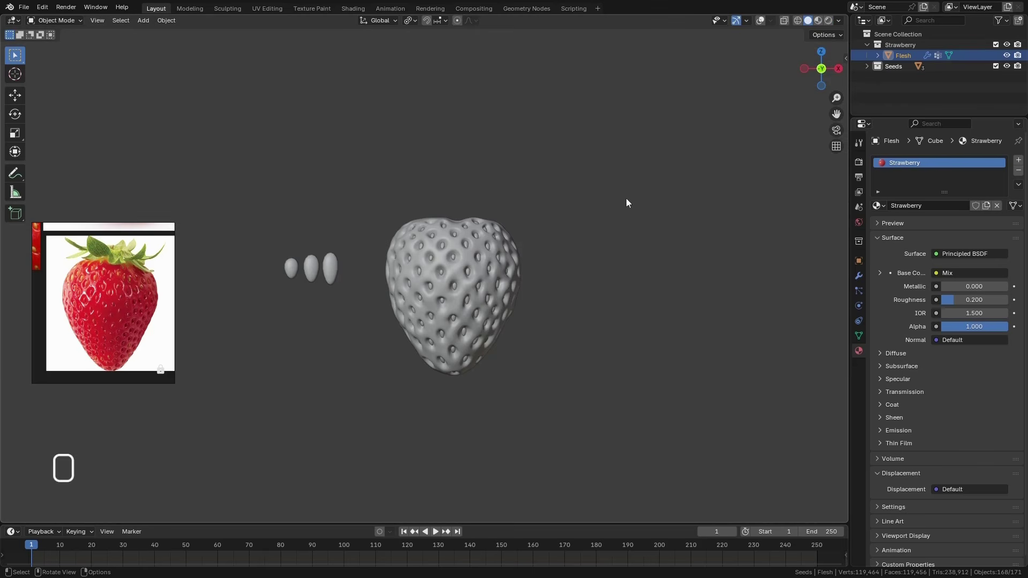
Hide the Seeds collection in the viewport and show the strawberry from the top with overlays and X-ray enabled
{"action": "left_click", "coordinate": [1006, 66]}
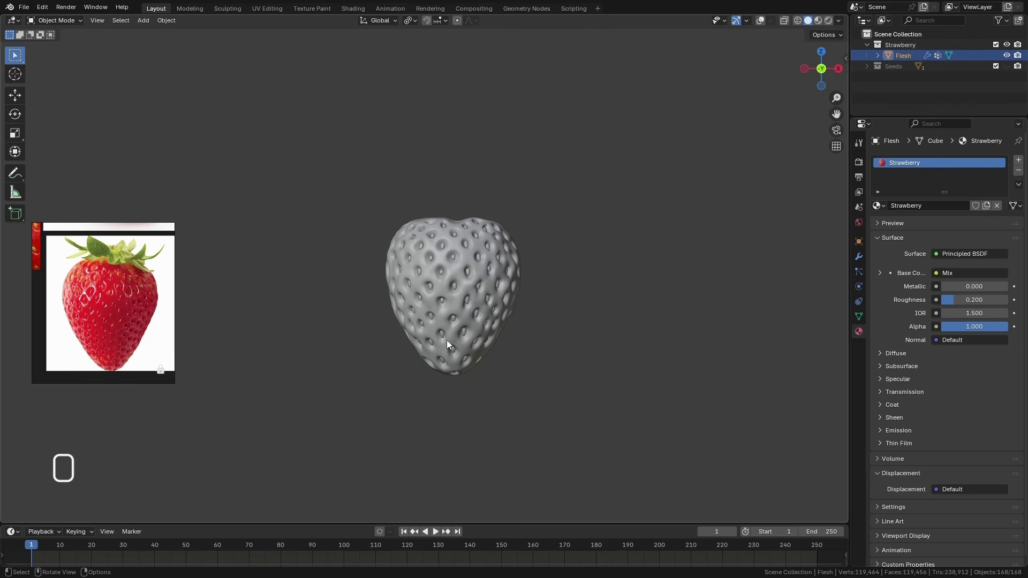
{"action": "key", "text": "KP_7"}
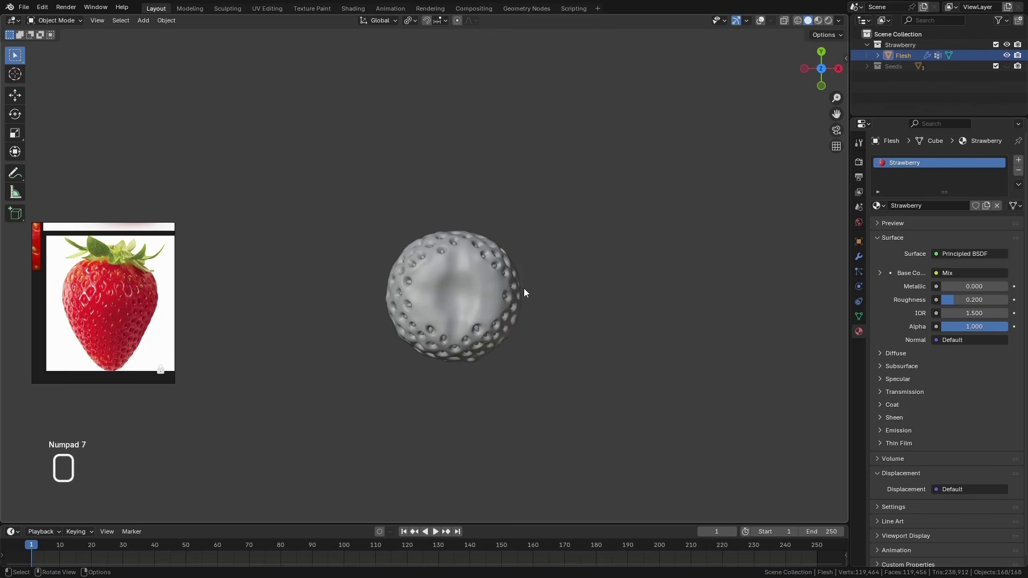
{"action": "scroll", "coordinate": [469, 296], "scroll_direction": "up", "scroll_amount": 5}
{"action": "key", "text": "shift+alt+z"}
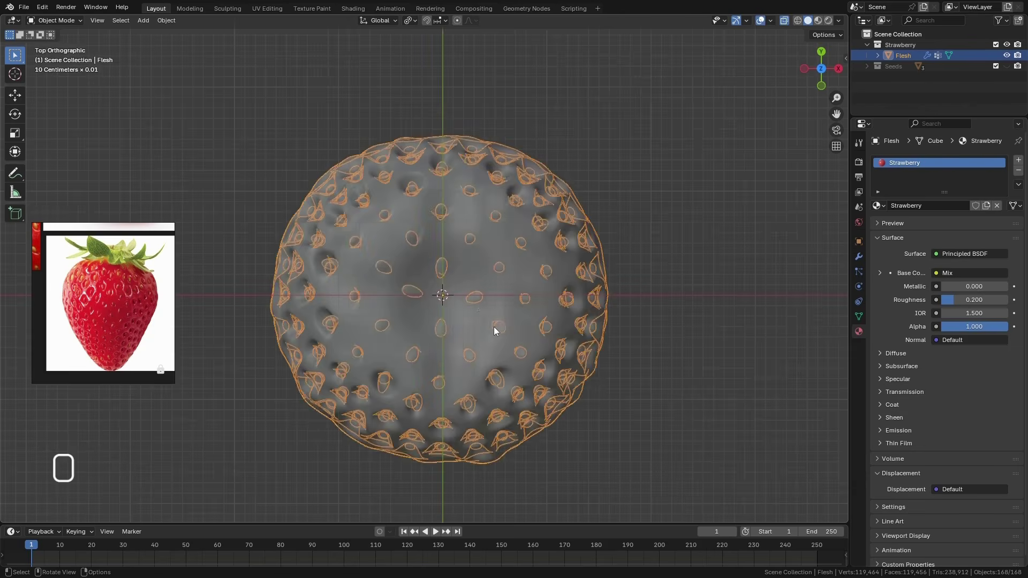
Add a mesh circle with 8 vertices at the world origin
{"action": "key", "text": "ctrl+shift+a"}
{"action": "left_click", "coordinate": [557, 292]}
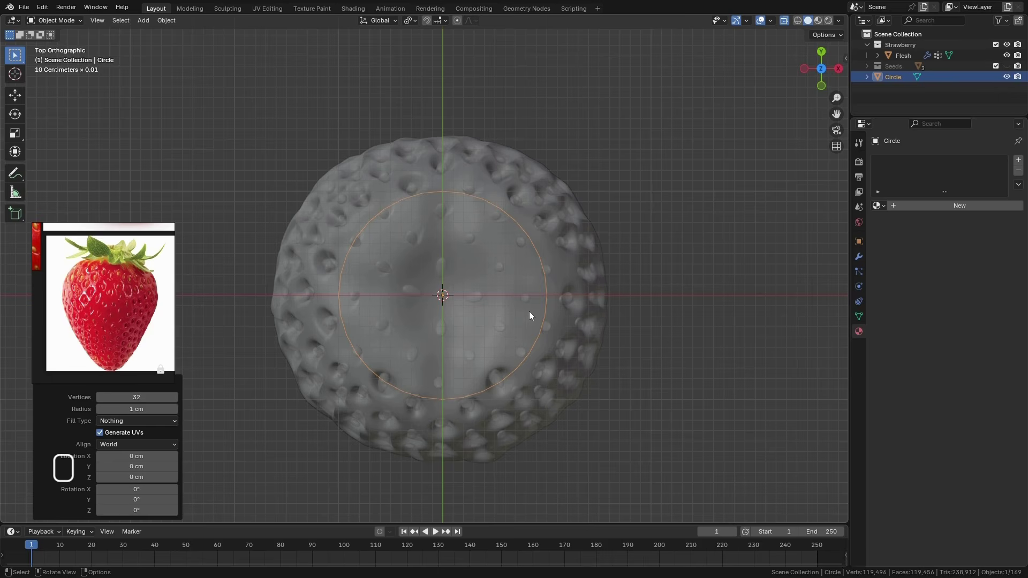
{"action": "left_click", "coordinate": [145, 397]}
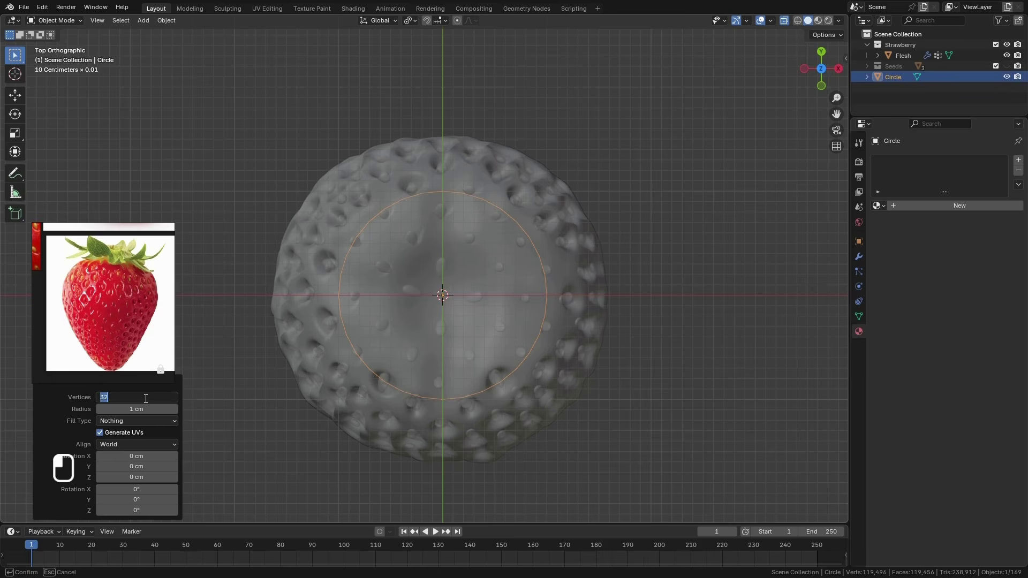
{"action": "type", "text": "8"}
{"action": "key", "text": "Return"}
Try a radius of 0.5 cm for the new circle and settle on 0.6 cm
{"action": "left_click", "coordinate": [148, 409]}
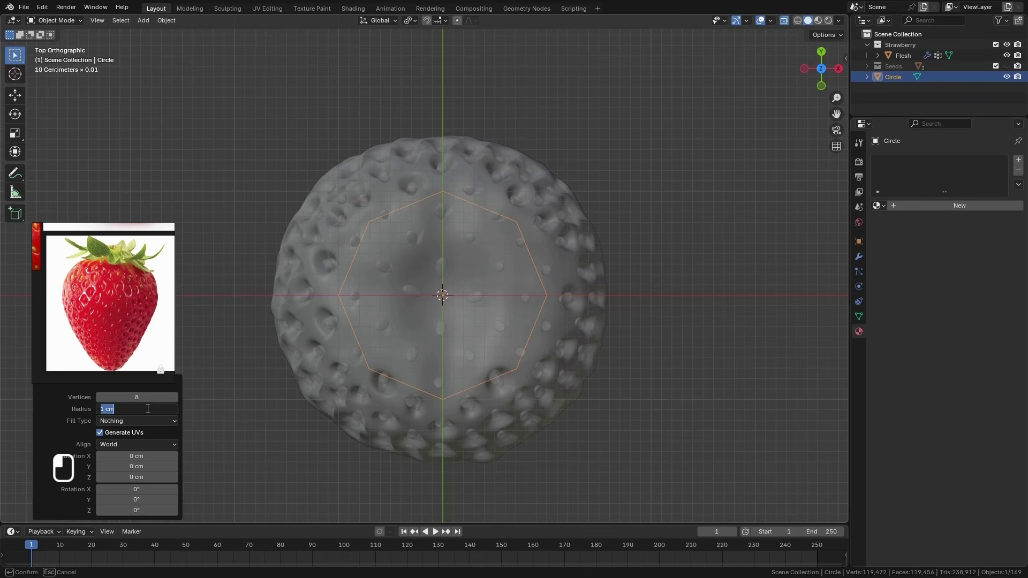
{"action": "type", "text": "0.5"}
{"action": "key", "text": "Return"}
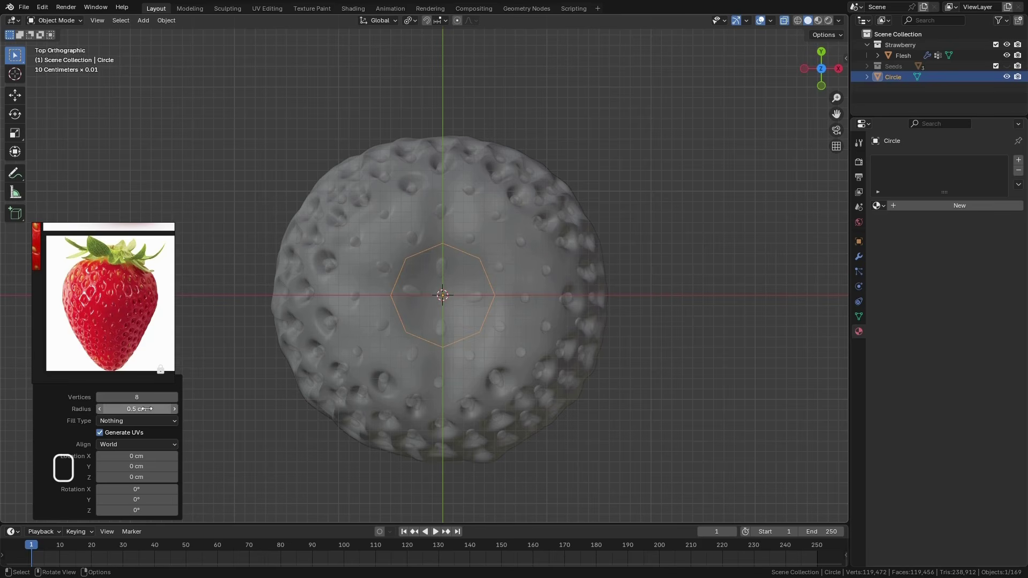
{"action": "left_click", "coordinate": [139, 409]}
{"action": "type", "text": "0."}
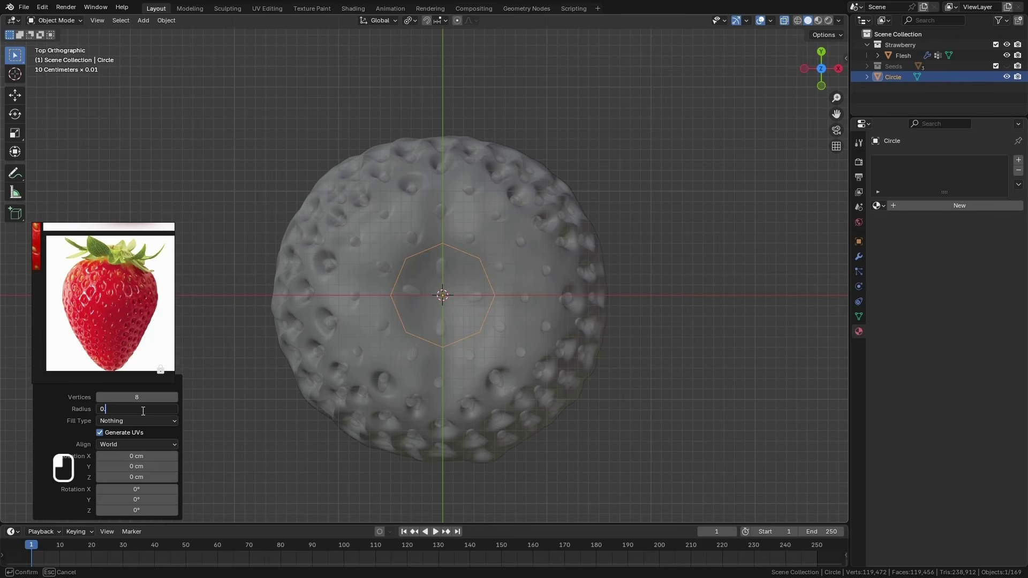
{"action": "type", "text": "6"}
{"action": "key", "text": "Return"}
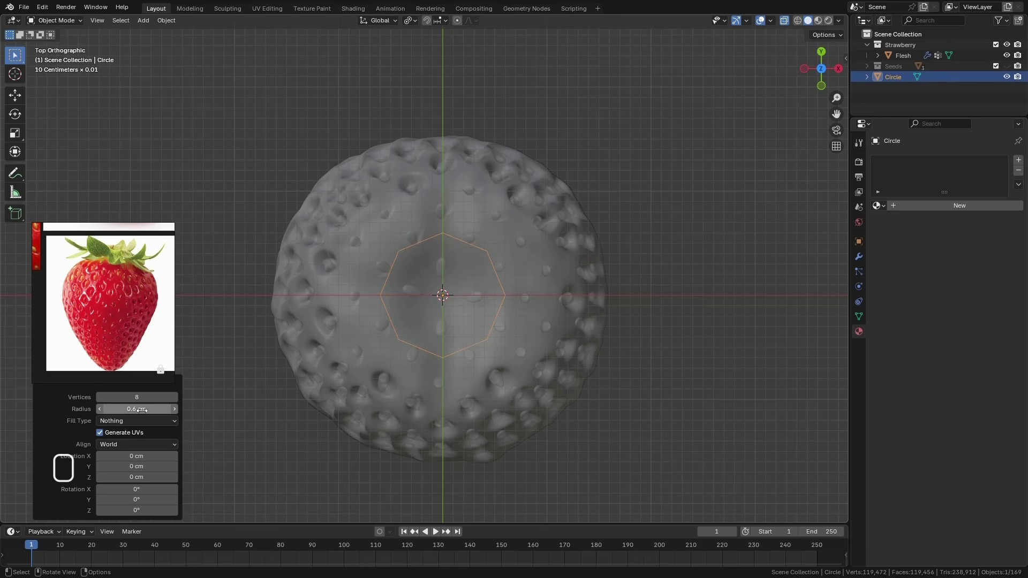
Raise the circle along Z to the top of the strawberry, over the stem hollow
{"action": "key", "text": "KP_1"}
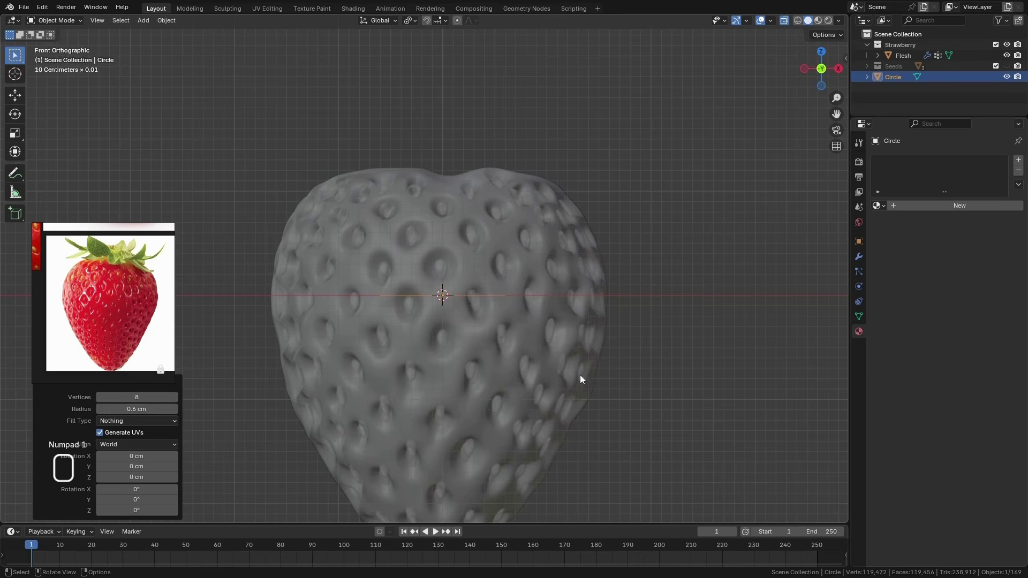
{"action": "left_click_drag", "start_coordinate": [445, 256], "coordinate": [450, 169]}
{"action": "middle_click_drag", "start_coordinate": [537, 325], "coordinate": [563, 392]}
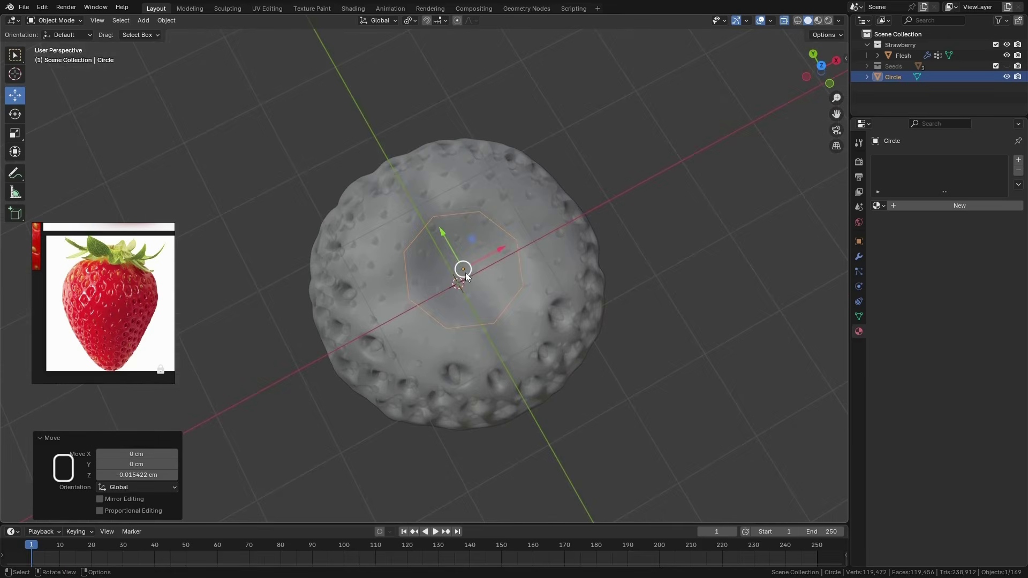
{"action": "scroll", "coordinate": [496, 256], "scroll_direction": "down", "scroll_amount": 1}
{"action": "scroll", "coordinate": [530, 276], "scroll_direction": "up", "scroll_amount": 4}
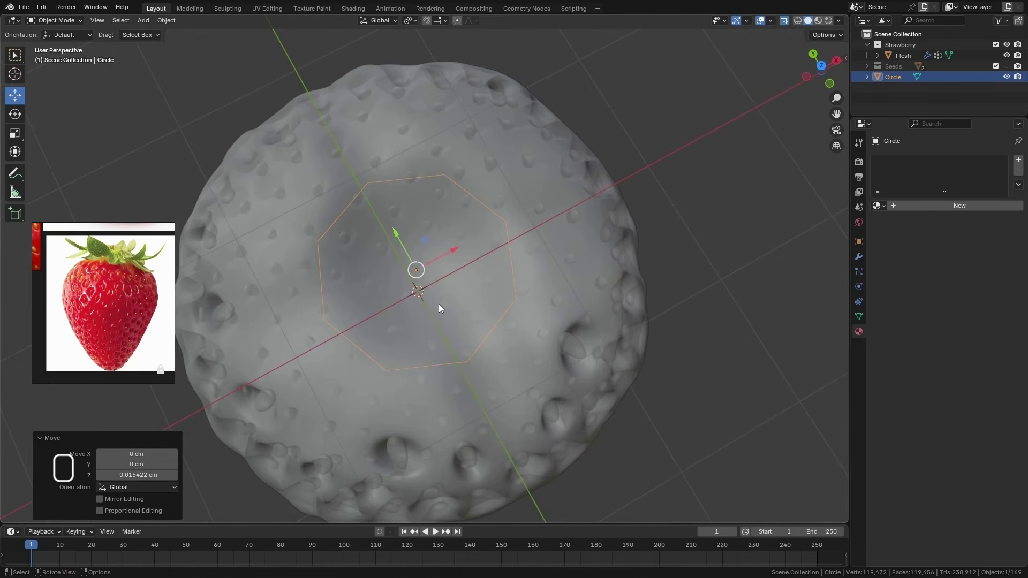
{"action": "middle_click_drag", "start_coordinate": [551, 255], "coordinate": [559, 256], "text": "shift"}
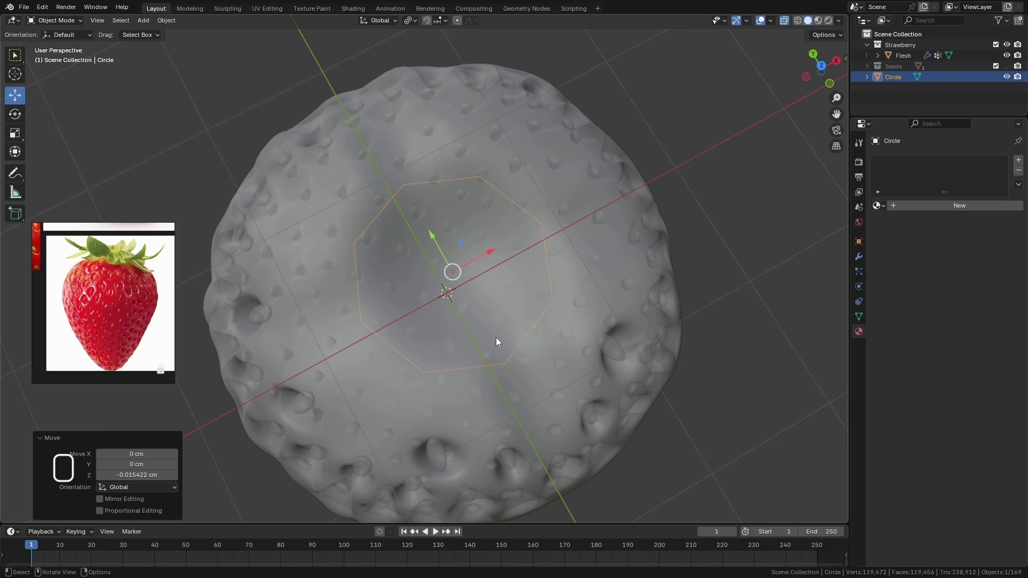
Bevel all the circle's vertices in Edit Mode with a width of 0.02 cm and 1 segment
{"action": "key", "text": "Tab"}
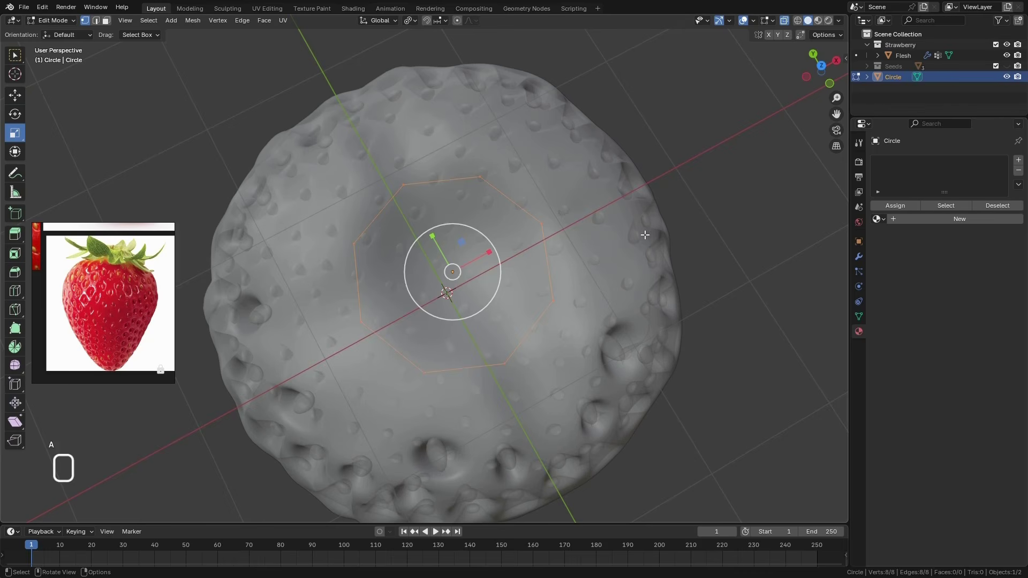
{"action": "key", "text": "w"}
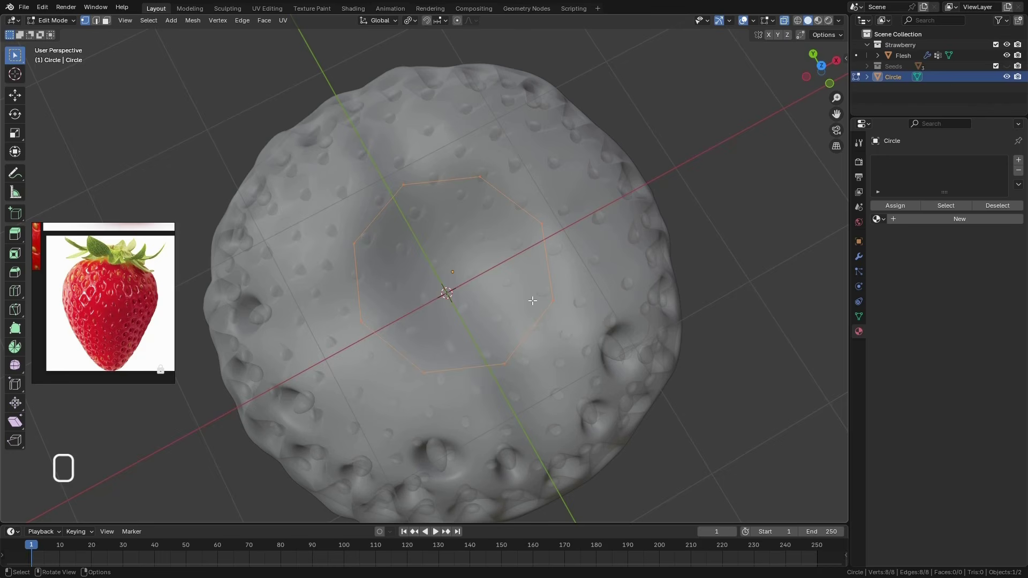
{"action": "key", "text": "ctrl+shift+b"}
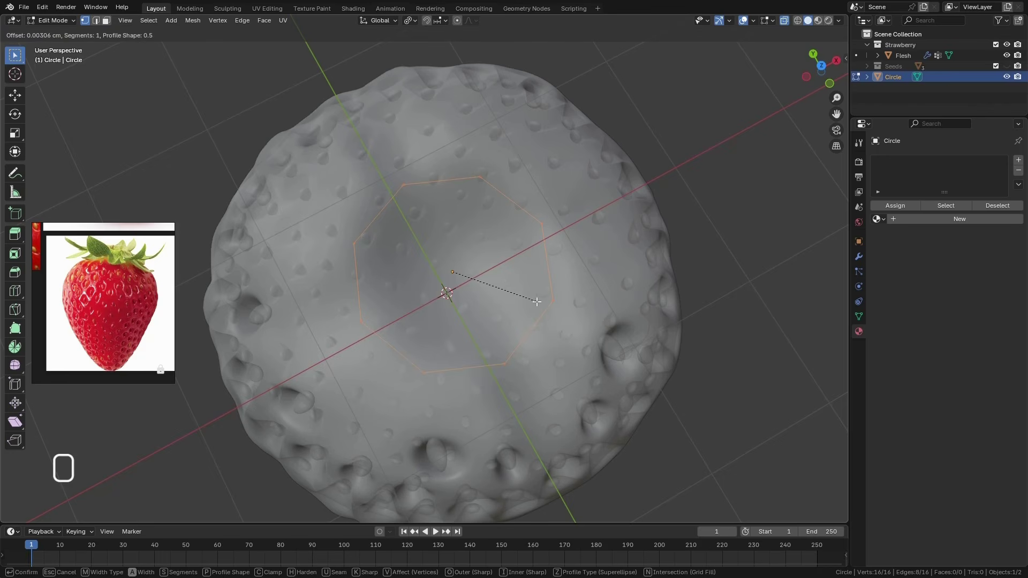
{"action": "left_click", "coordinate": [532, 305]}
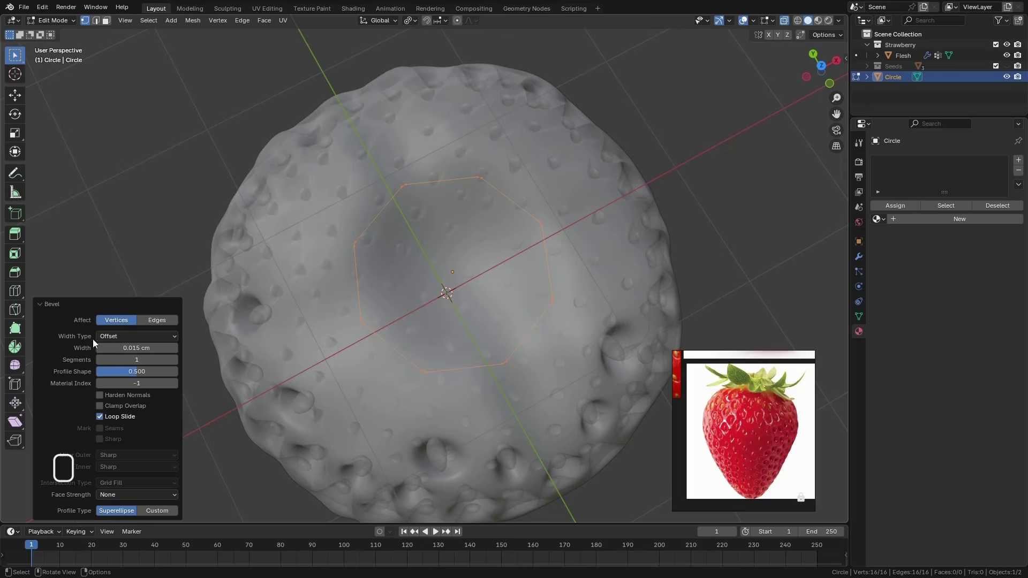
{"action": "left_click", "coordinate": [134, 348]}
{"action": "type", "text": "0"}
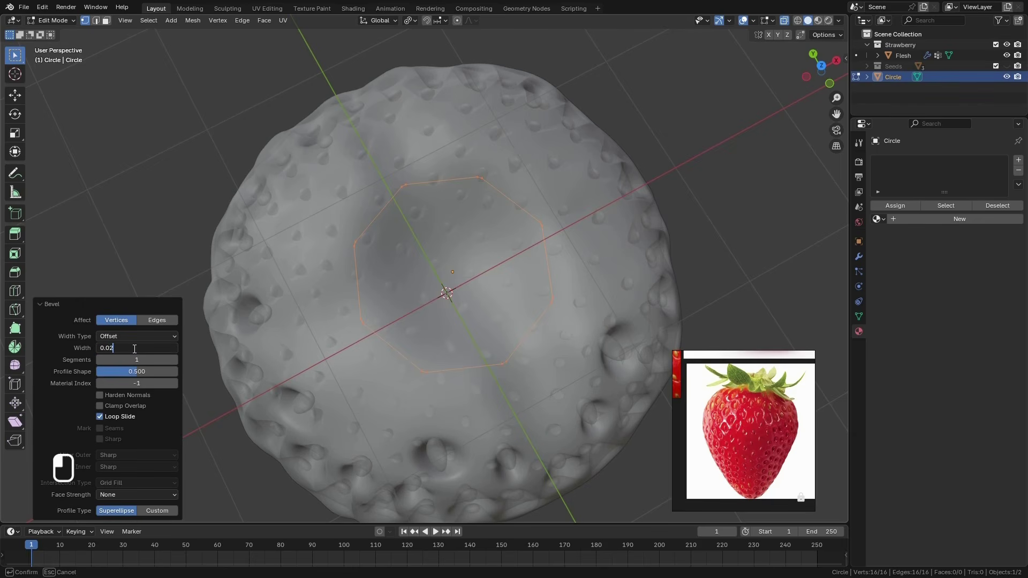
{"action": "type", "text": ".02"}
{"action": "key", "text": "Return"}
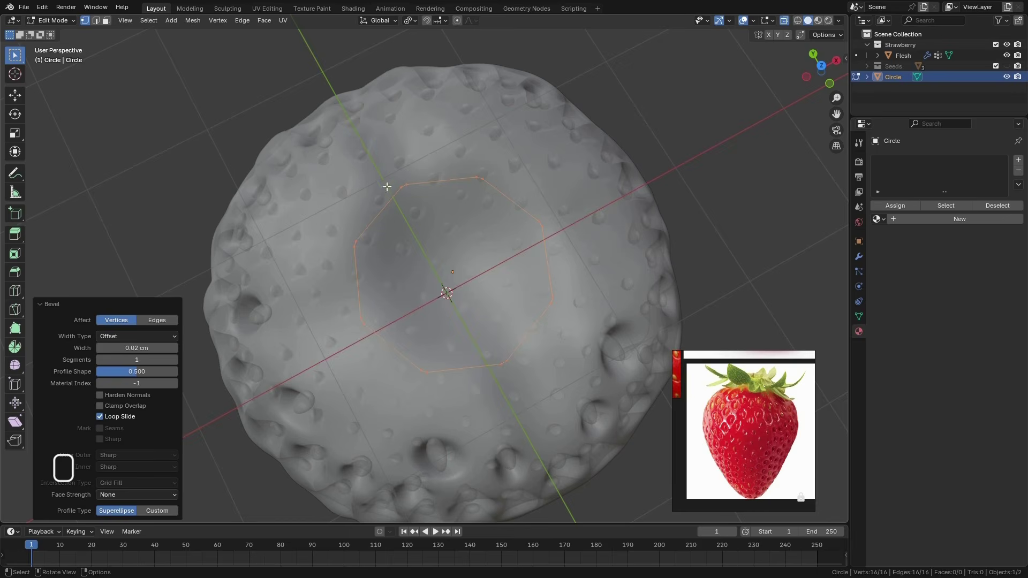
{"action": "scroll", "coordinate": [476, 182], "scroll_direction": "up", "scroll_amount": 8}
{"action": "scroll", "coordinate": [449, 206], "scroll_direction": "down", "scroll_amount": 5}
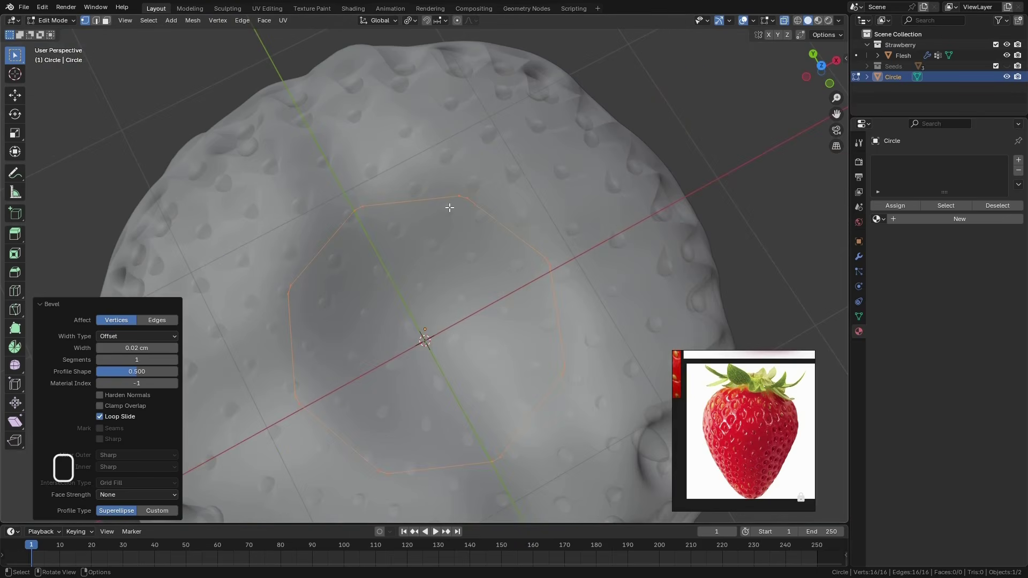
Set the vertex bevel width to 0.01 cm and reposition the reference image clear of the circle
{"action": "left_click", "coordinate": [136, 348]}
{"action": "type", "text": "0.01"}
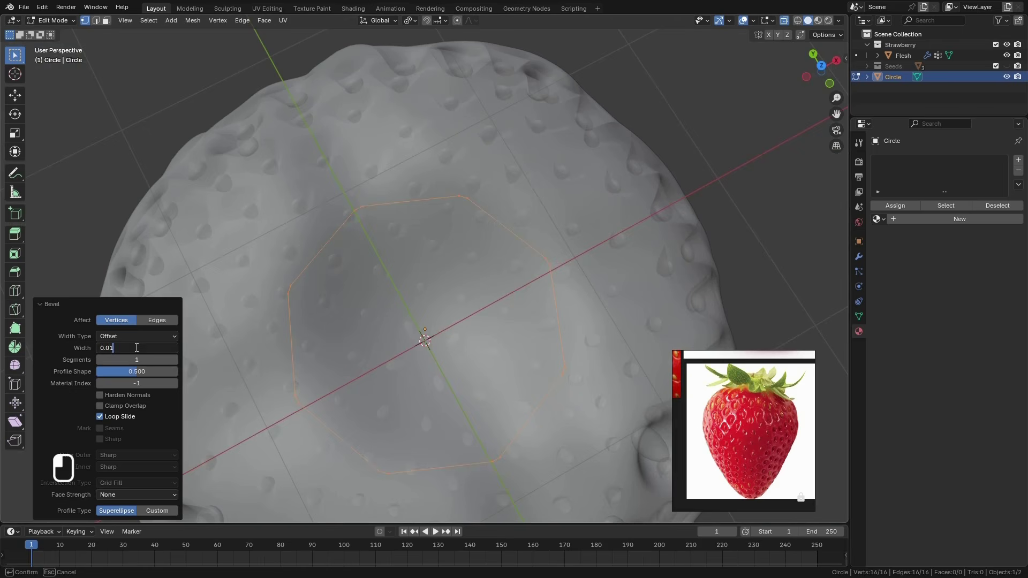
{"action": "key", "text": "Return"}
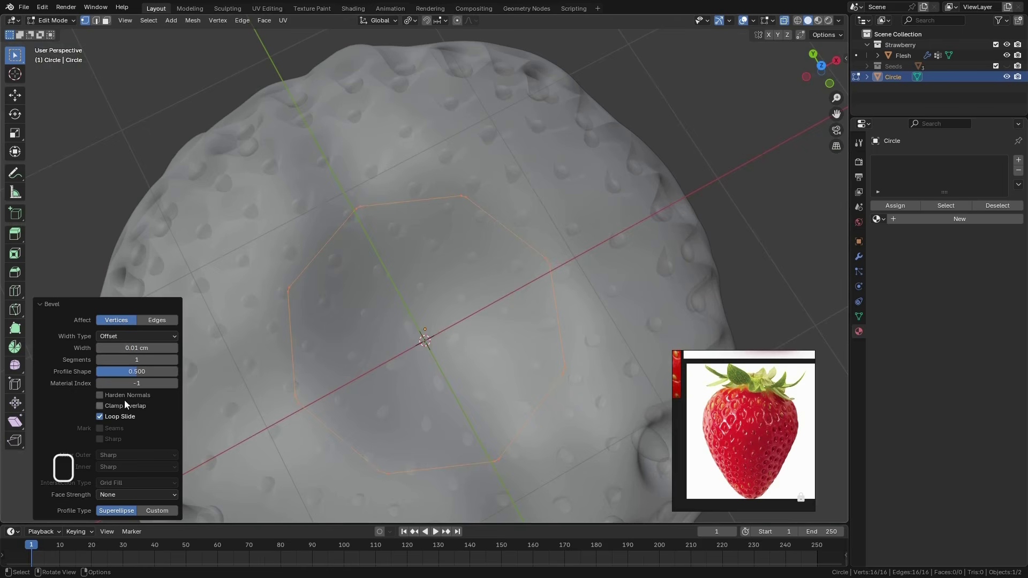
{"action": "left_click", "coordinate": [42, 306]}
{"action": "left_click_drag", "start_coordinate": [740, 427], "coordinate": [103, 343]}
{"action": "scroll", "coordinate": [354, 344], "scroll_direction": "down", "scroll_amount": 5}
{"action": "scroll", "coordinate": [354, 344], "scroll_direction": "up", "scroll_amount": 3}
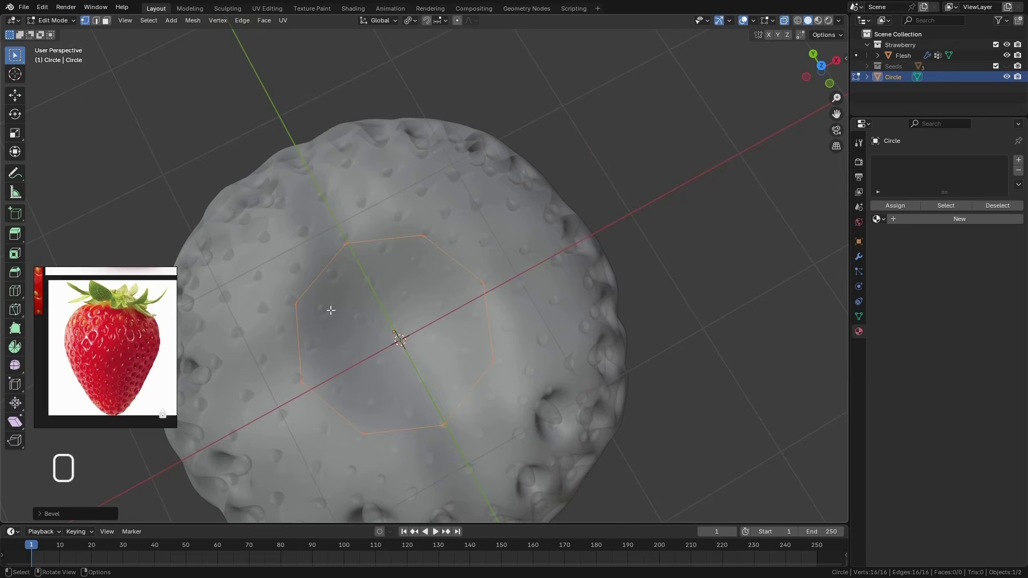
Select all the circle's edges in edge mode and apply Checker Deselect to keep only the eight long edges selected
{"action": "middle_click_drag", "start_coordinate": [171, 179], "coordinate": [521, 261]}
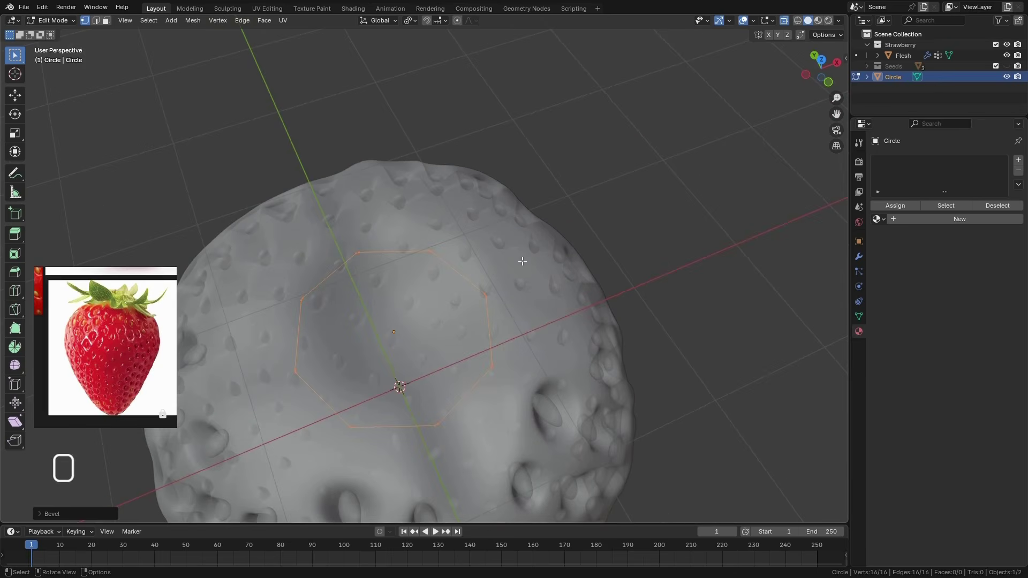
{"action": "key", "text": "2"}
{"action": "key", "text": "KP_Decimal"}
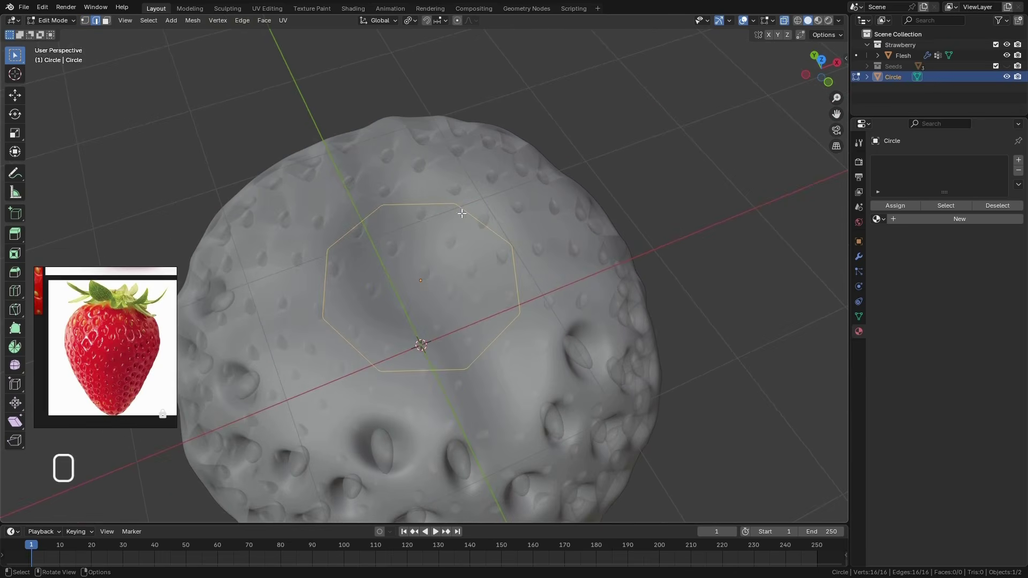
{"action": "left_click_drag", "start_coordinate": [630, 134], "coordinate": [285, 456]}
{"action": "middle_click_drag", "start_coordinate": [548, 275], "coordinate": [538, 312]}
{"action": "left_click", "coordinate": [148, 21]}
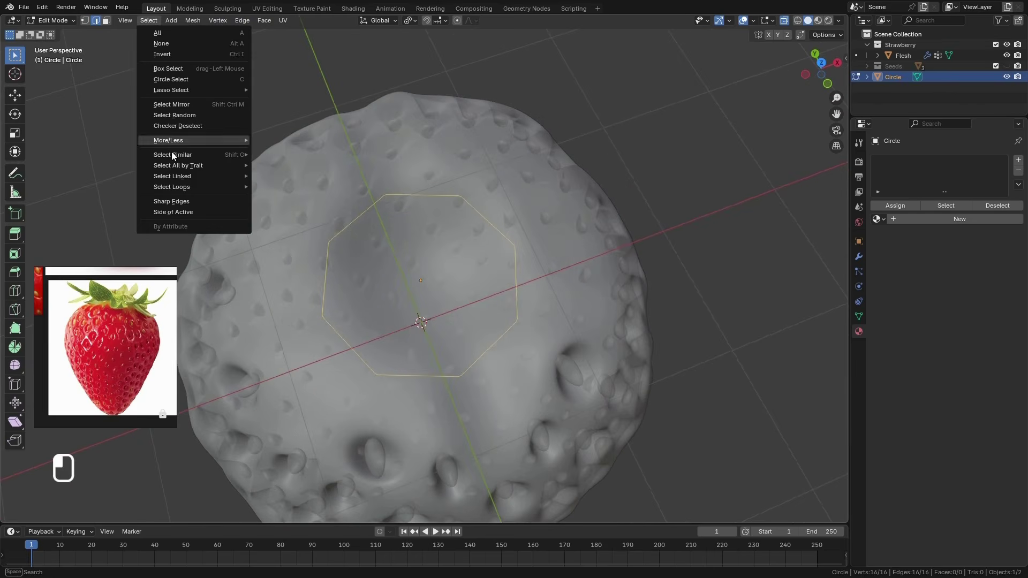
{"action": "mouse_move", "coordinate": [190, 182]}
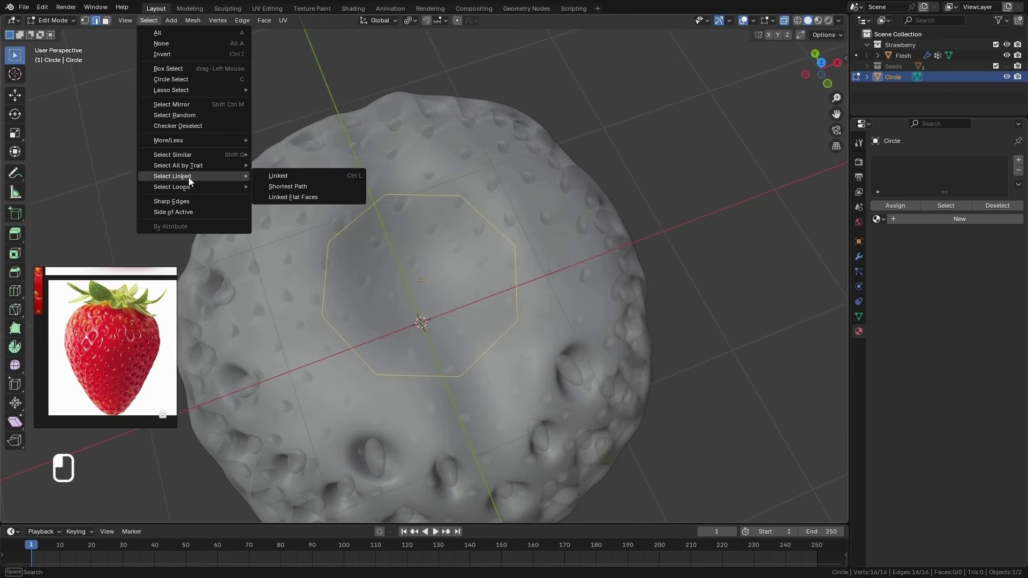
{"action": "left_click", "coordinate": [203, 127]}
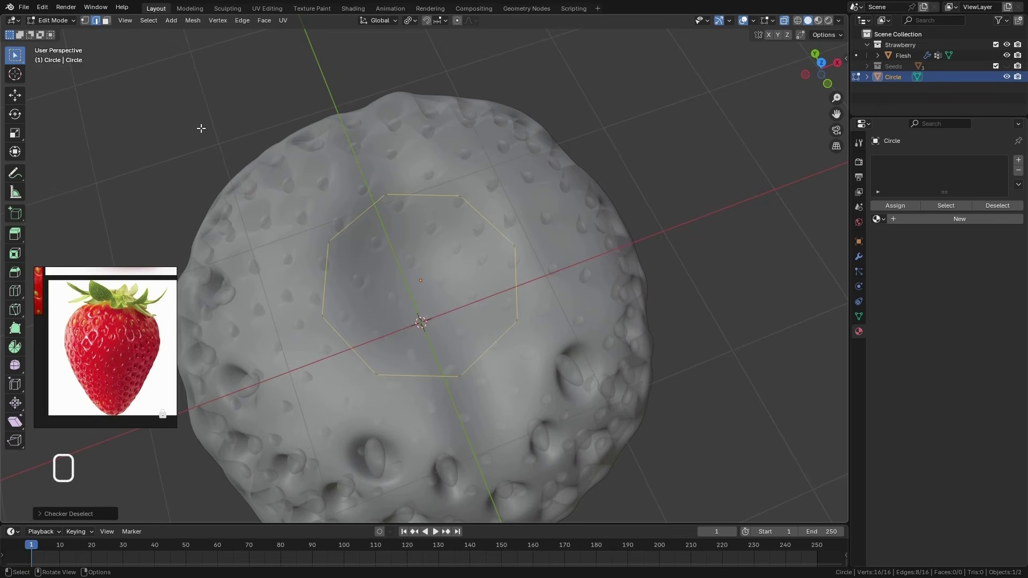
{"action": "scroll", "coordinate": [518, 247], "scroll_direction": "down", "scroll_amount": 1}
{"action": "scroll", "coordinate": [515, 245], "scroll_direction": "up", "scroll_amount": 8}
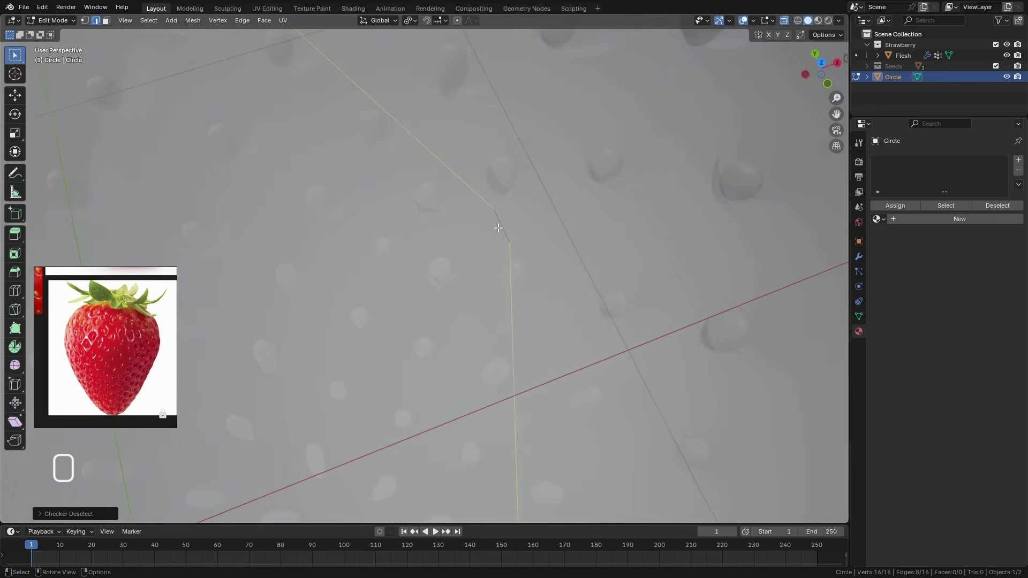
{"action": "scroll", "coordinate": [482, 289], "scroll_direction": "down", "scroll_amount": 8}
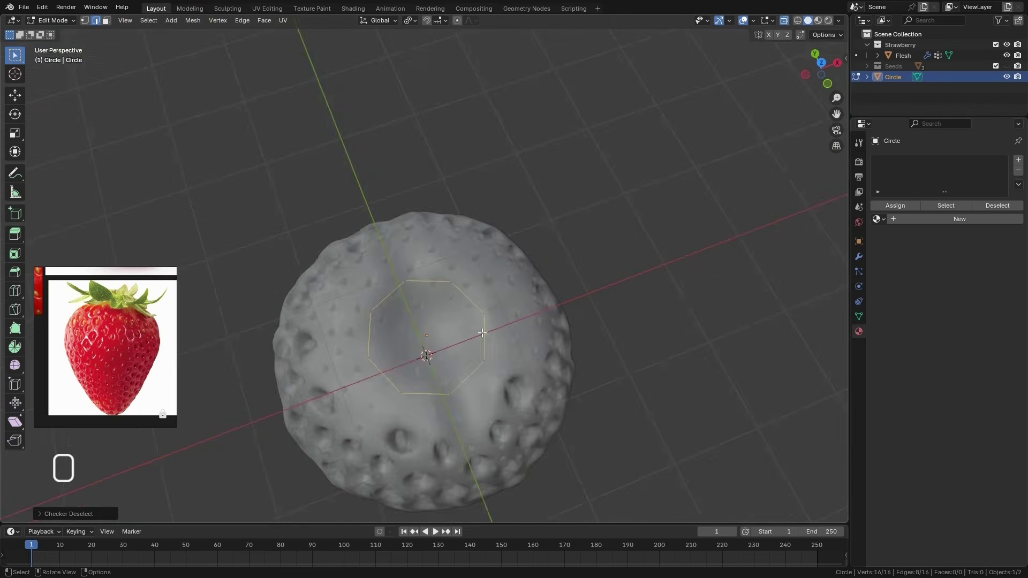
With the pivot point set to Individual Origins, extrude the selected long edges upward along Z by about 0.31 cm
{"action": "middle_click_drag", "start_coordinate": [482, 333], "coordinate": [496, 261]}
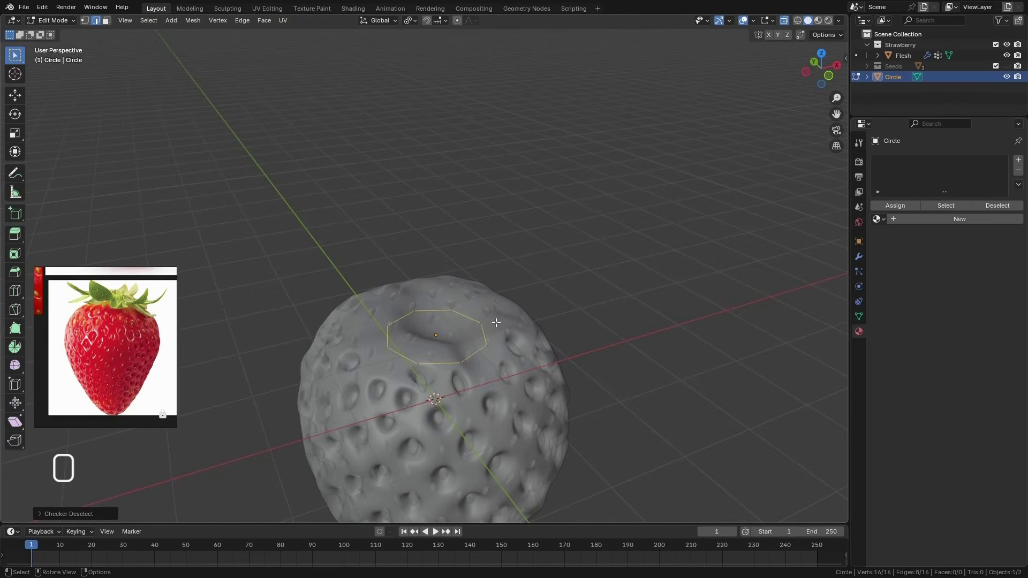
{"action": "key", "text": "KP_1"}
{"action": "middle_click_drag", "start_coordinate": [501, 323], "coordinate": [517, 248], "text": "shift"}
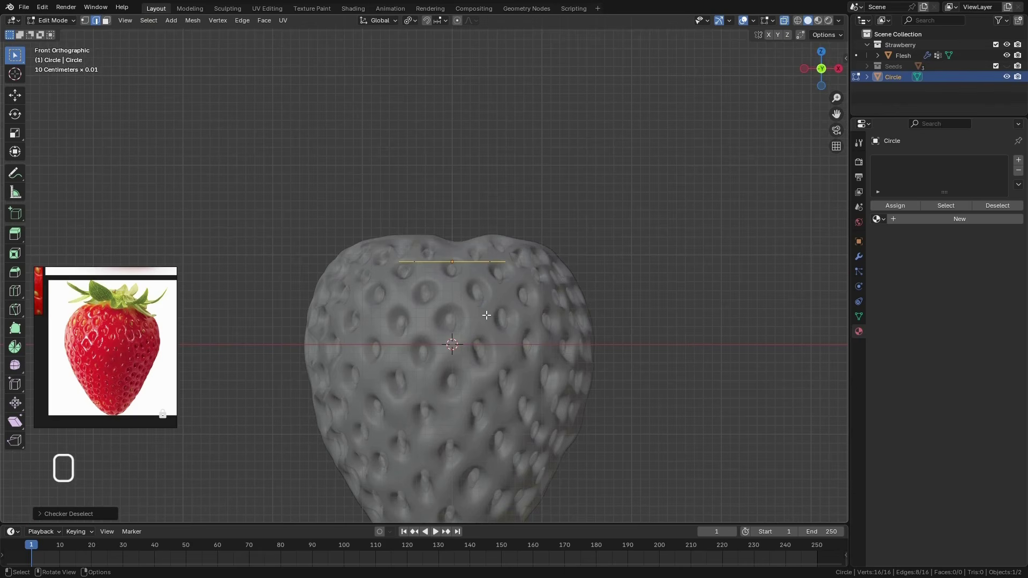
{"action": "left_click", "coordinate": [411, 21]}
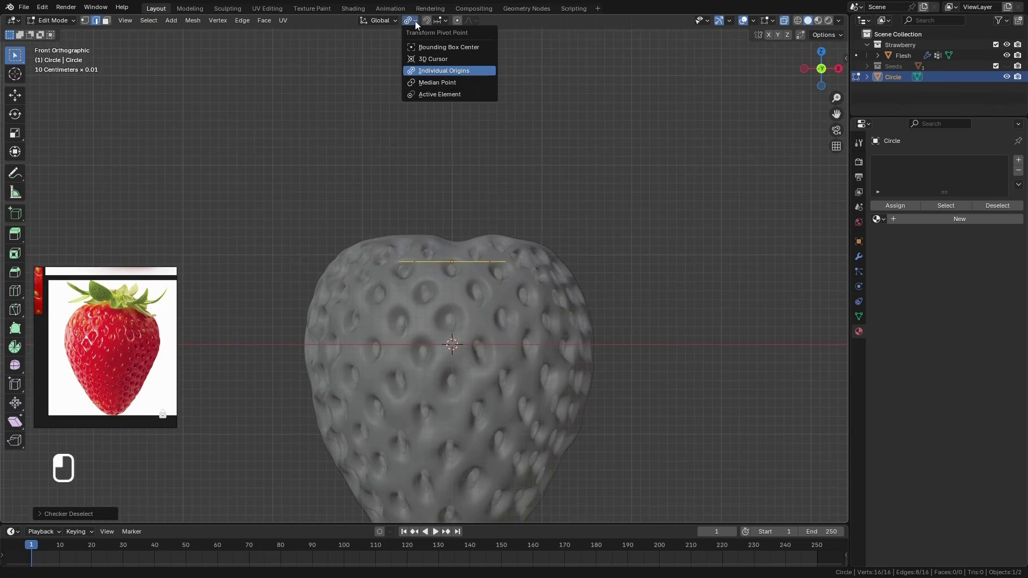
{"action": "left_click", "coordinate": [464, 75]}
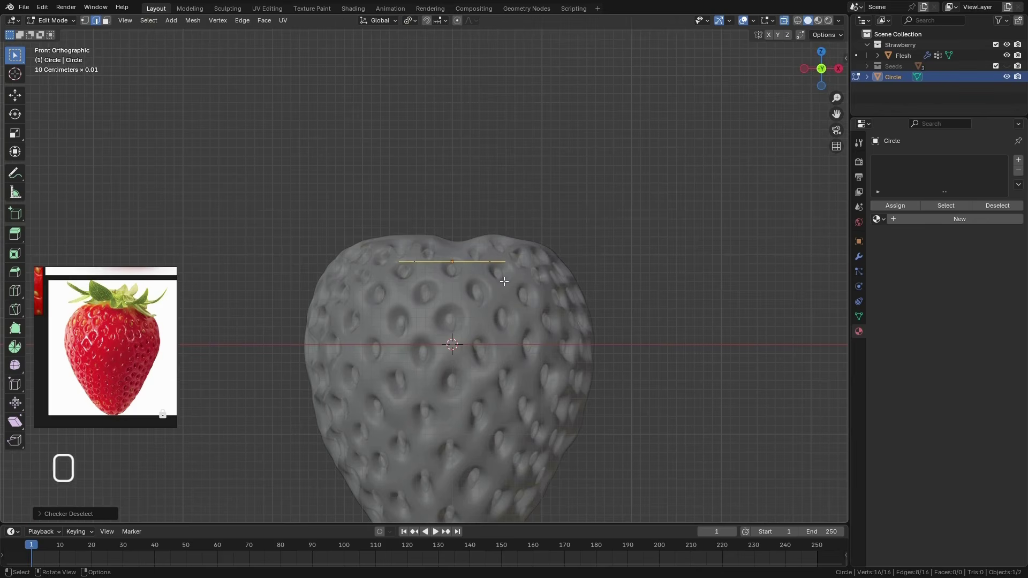
{"action": "key", "text": "e"}
{"action": "key", "text": "z"}
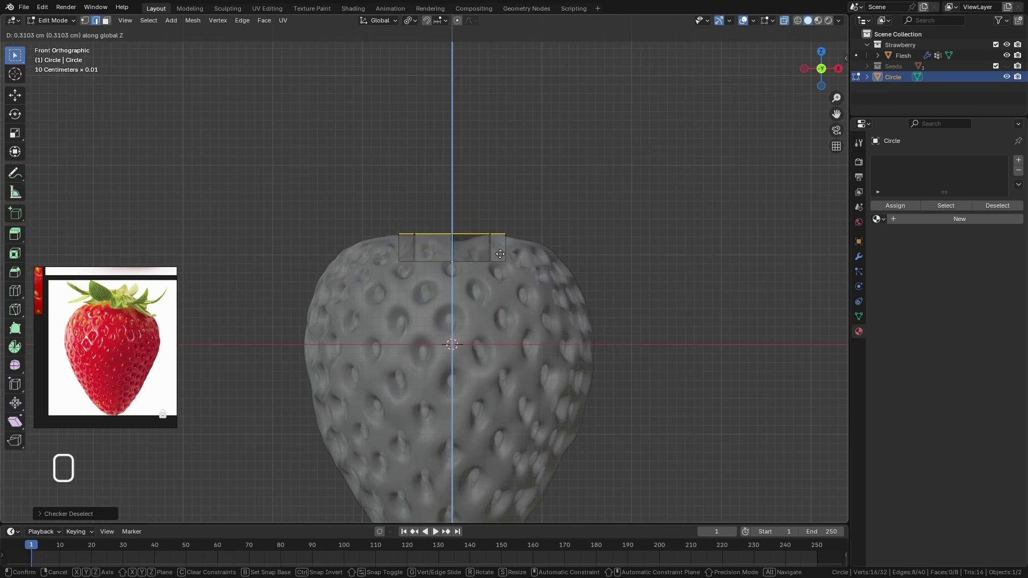
{"action": "left_click", "coordinate": [500, 254]}
Set the pivot point to Median Point and scale the extruded upper edges outward by about 1.43
{"action": "middle_click_drag", "start_coordinate": [500, 253], "coordinate": [464, 256]}
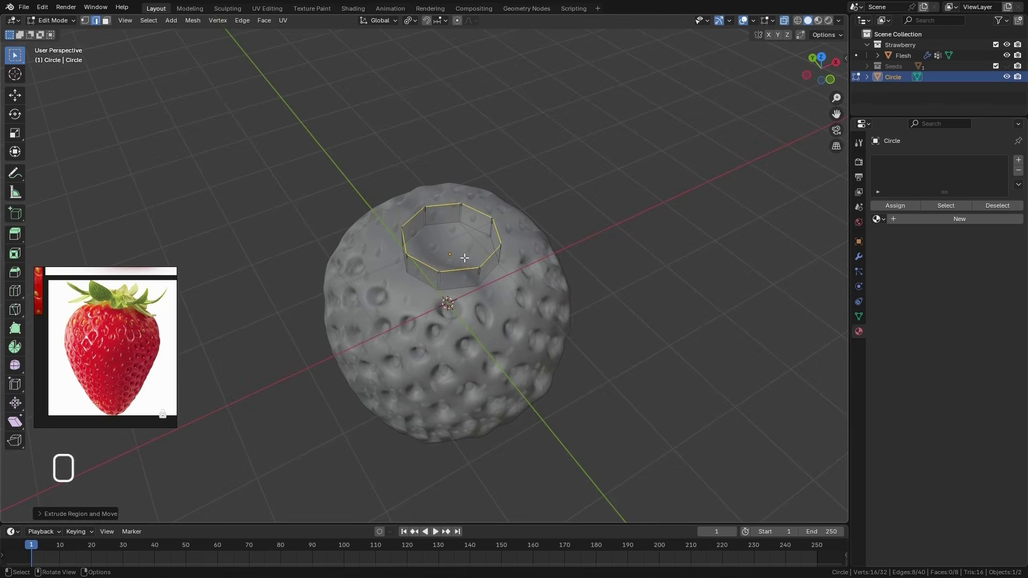
{"action": "scroll", "coordinate": [464, 257], "scroll_direction": "up", "scroll_amount": 2}
{"action": "left_click", "coordinate": [410, 21]}
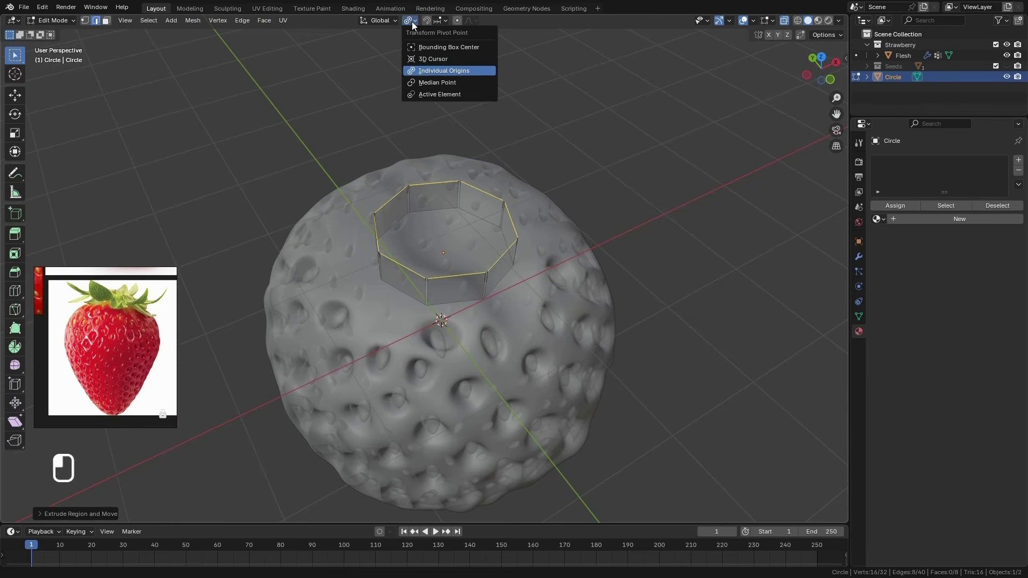
{"action": "left_click", "coordinate": [437, 82]}
{"action": "middle_click_drag", "start_coordinate": [481, 271], "coordinate": [476, 269]}
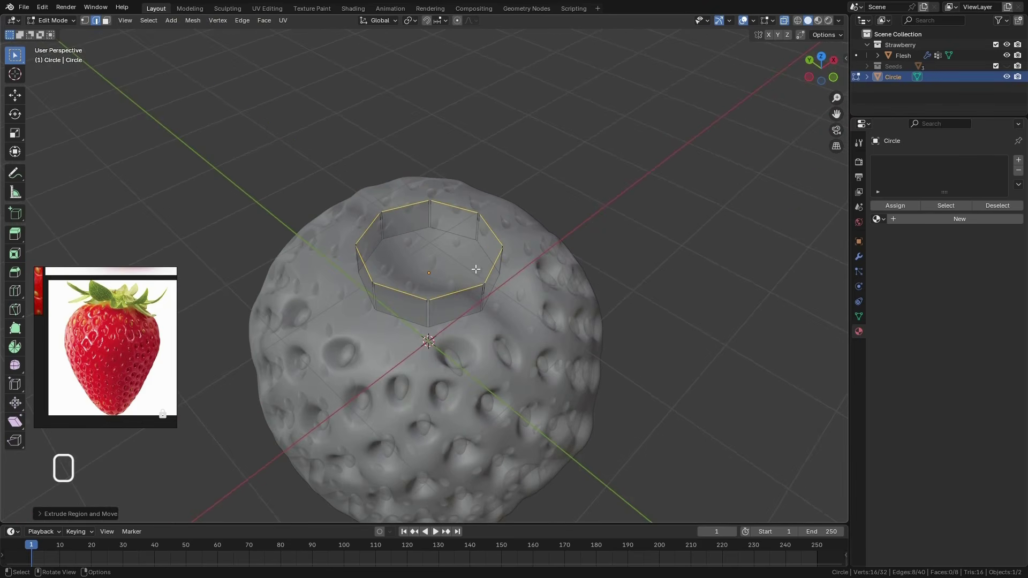
{"action": "key", "text": "s"}
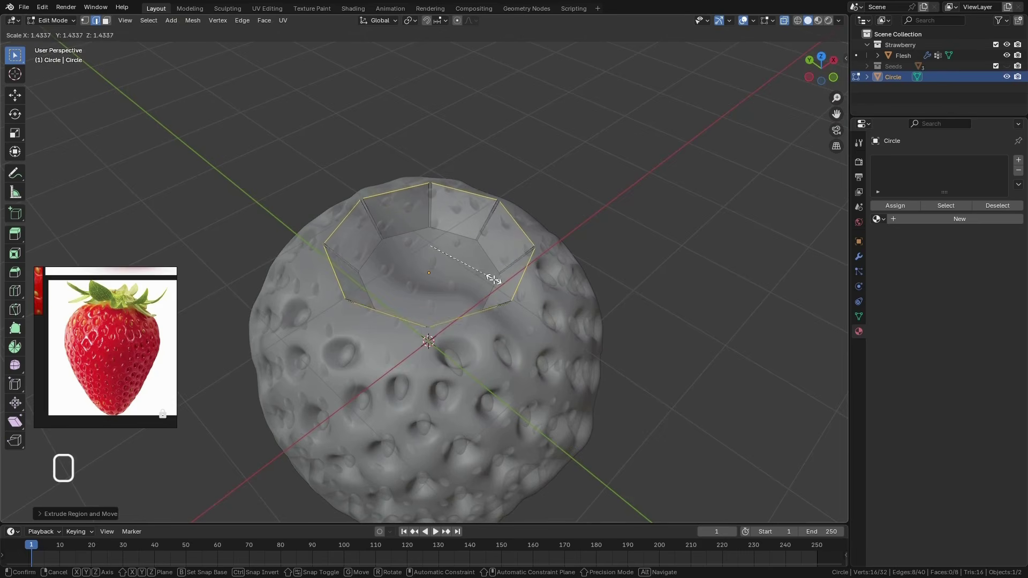
{"action": "left_click", "coordinate": [495, 274]}
{"action": "middle_click_drag", "start_coordinate": [495, 274], "coordinate": [450, 272]}
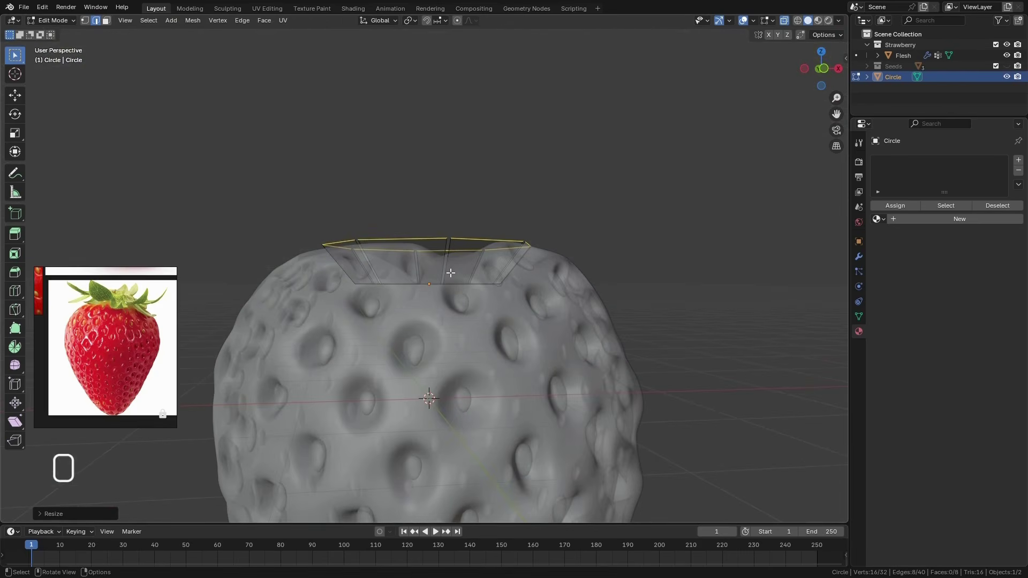
From the front view, scale the extruded upper edges back in by a factor of about 0.89
{"action": "key", "text": "KP_1"}
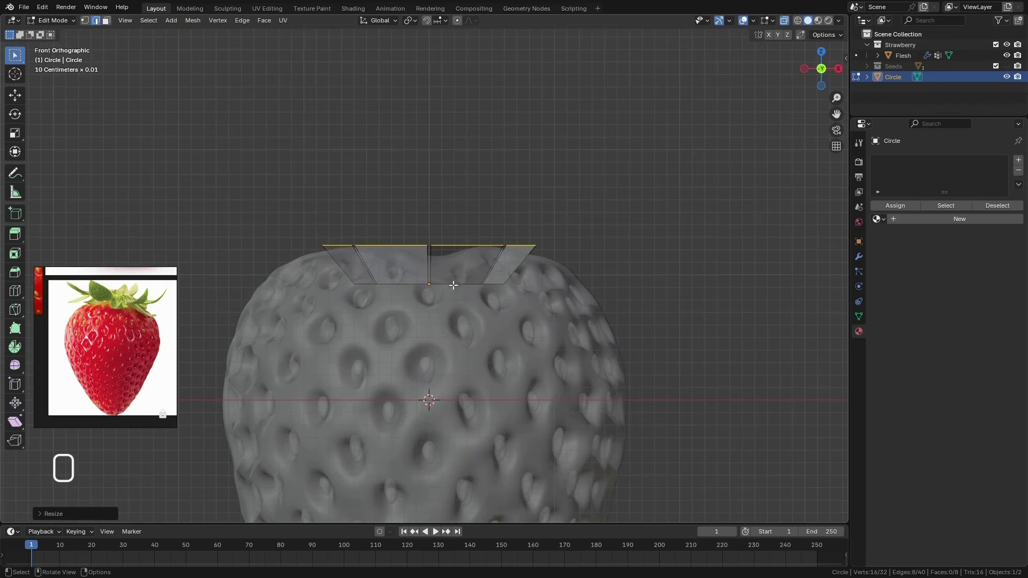
{"action": "key", "text": "s"}
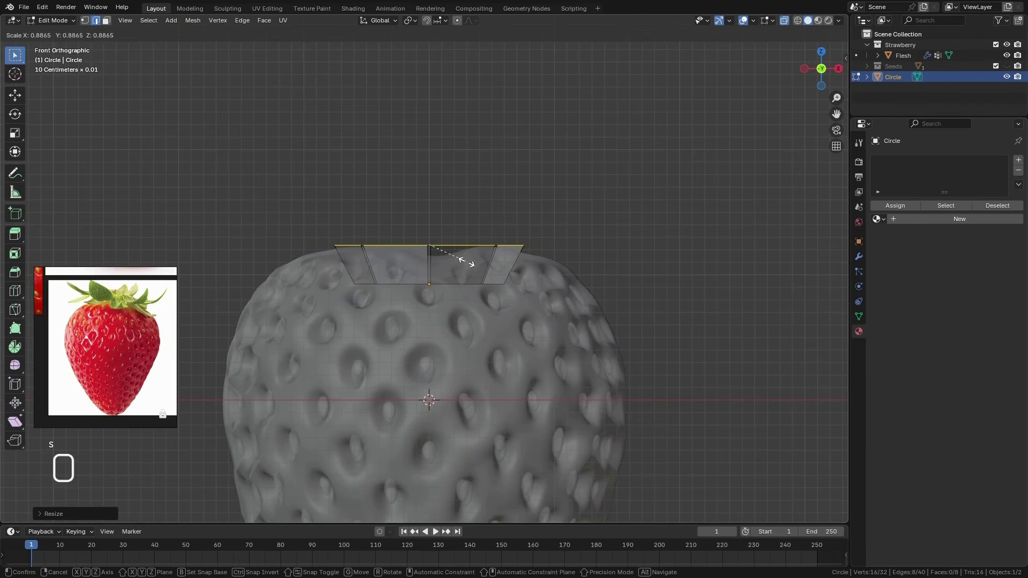
{"action": "left_click", "coordinate": [465, 262]}
Annotate the planned leaf shapes in front view, with curling leaves on both sides and a pointed leaf drooping over the middle
{"action": "mouse_move", "coordinate": [491, 283]}
{"action": "left_mouse_down"}
{"action": "mouse_move", "coordinate": [531, 234]}
{"action": "mouse_move", "coordinate": [553, 238]}
{"action": "mouse_move", "coordinate": [633, 328]}
{"action": "mouse_move", "coordinate": [667, 302]}
{"action": "mouse_move", "coordinate": [665, 281]}
{"action": "left_mouse_up"}
{"action": "mouse_move", "coordinate": [367, 241]}
{"action": "left_mouse_down"}
{"action": "mouse_move", "coordinate": [353, 231]}
{"action": "mouse_move", "coordinate": [231, 306]}
{"action": "mouse_move", "coordinate": [235, 248]}
{"action": "left_mouse_up"}
{"action": "left_click_drag", "start_coordinate": [443, 234], "coordinate": [430, 374]}
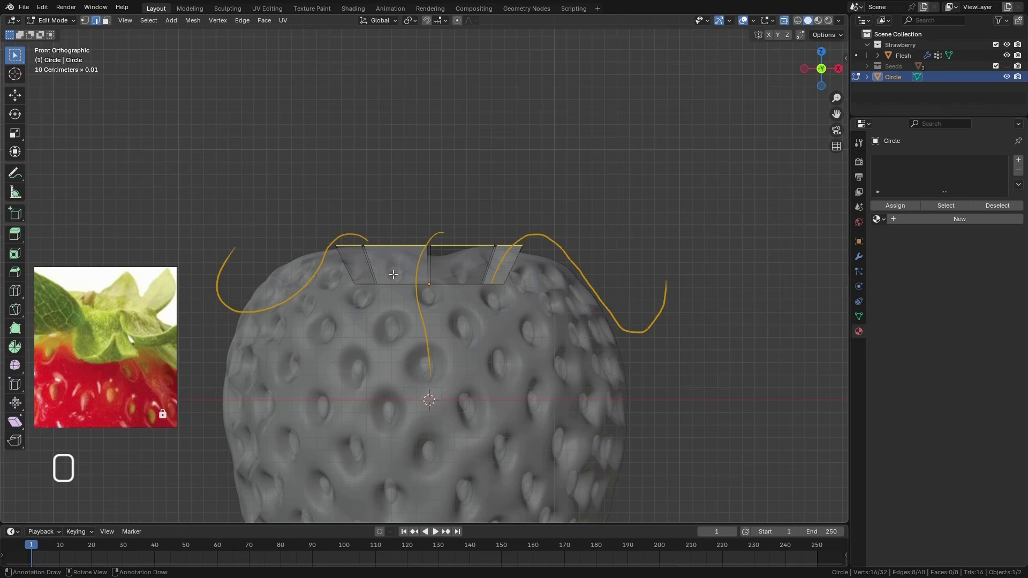
{"action": "mouse_move", "coordinate": [430, 376]}
{"action": "left_mouse_down"}
{"action": "mouse_move", "coordinate": [465, 323]}
{"action": "mouse_move", "coordinate": [478, 228]}
{"action": "left_mouse_up"}
{"action": "mouse_move", "coordinate": [430, 377]}
{"action": "left_mouse_down"}
{"action": "mouse_move", "coordinate": [397, 243]}
{"action": "mouse_move", "coordinate": [431, 227]}
{"action": "mouse_move", "coordinate": [471, 302]}
{"action": "left_mouse_up"}
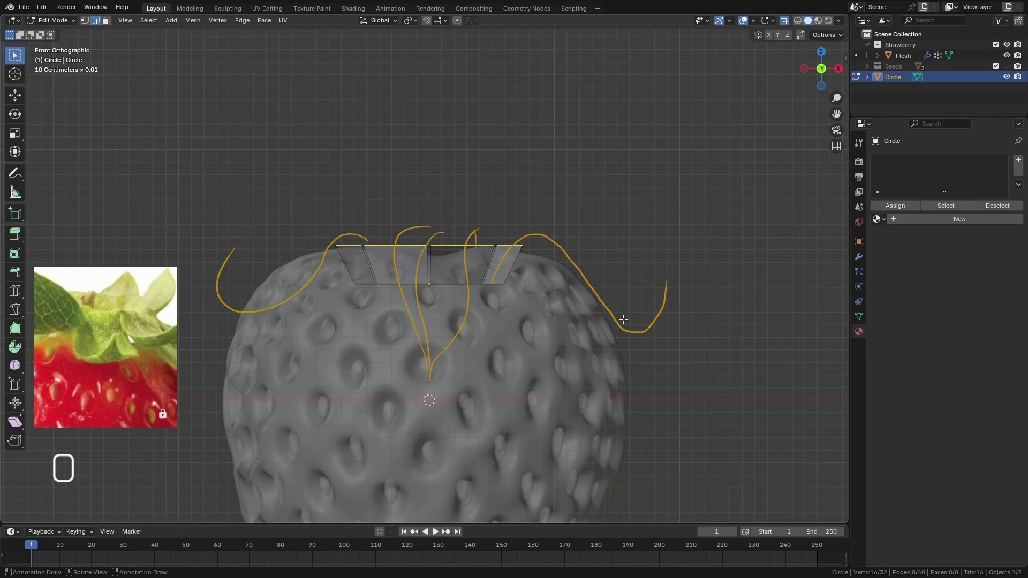
{"action": "mouse_move", "coordinate": [669, 286]}
{"action": "left_mouse_down"}
{"action": "mouse_move", "coordinate": [608, 337]}
{"action": "mouse_move", "coordinate": [522, 239]}
{"action": "left_mouse_up"}
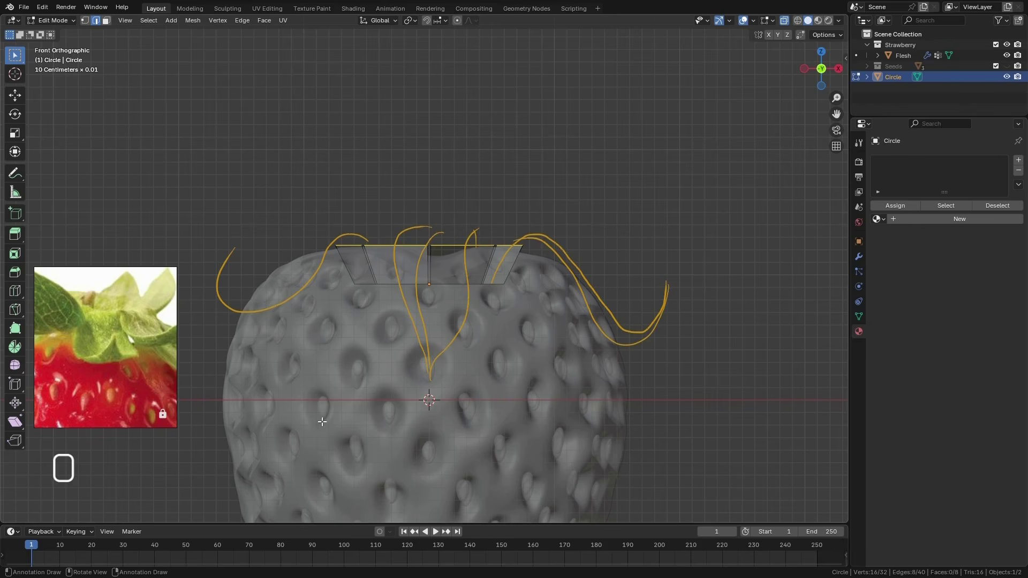
{"action": "left_click_drag", "start_coordinate": [667, 281], "coordinate": [599, 298]}
{"action": "left_click_drag", "start_coordinate": [233, 248], "coordinate": [256, 277]}
{"action": "mouse_move", "coordinate": [216, 285]}
{"action": "left_mouse_down"}
{"action": "mouse_move", "coordinate": [366, 241]}
{"action": "mouse_move", "coordinate": [265, 298]}
{"action": "left_mouse_up"}
Remove the annotation sketch of the leaves from the viewport
{"action": "key", "text": "q"}
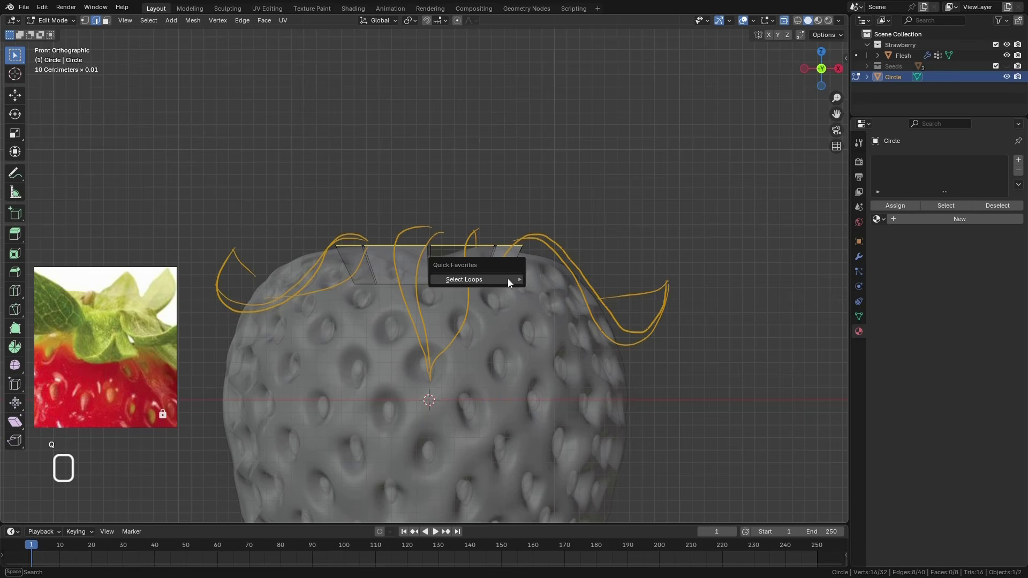
{"action": "left_click", "coordinate": [530, 278]}
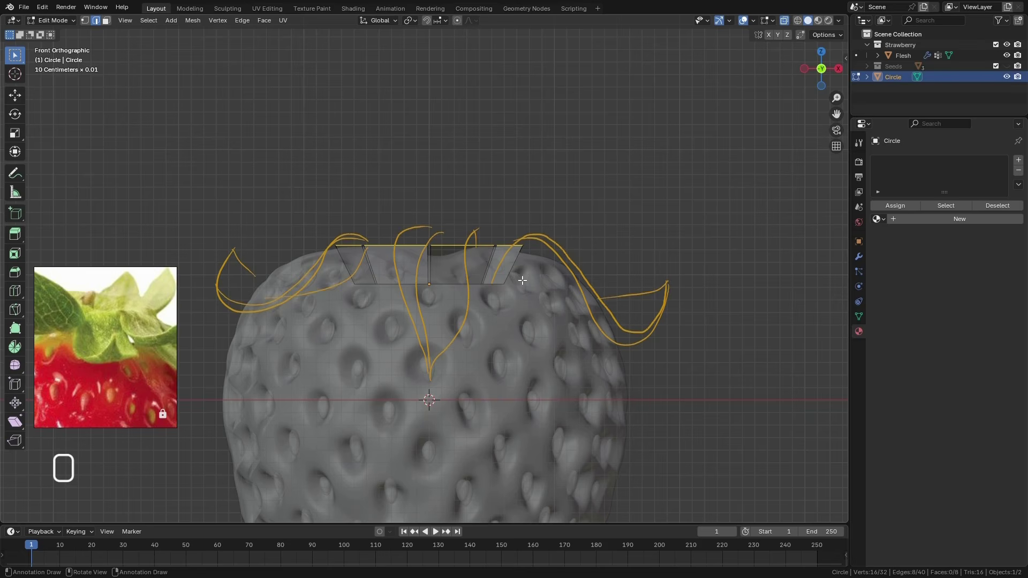
{"action": "key", "text": "n"}
{"action": "left_click", "coordinate": [842, 154]}
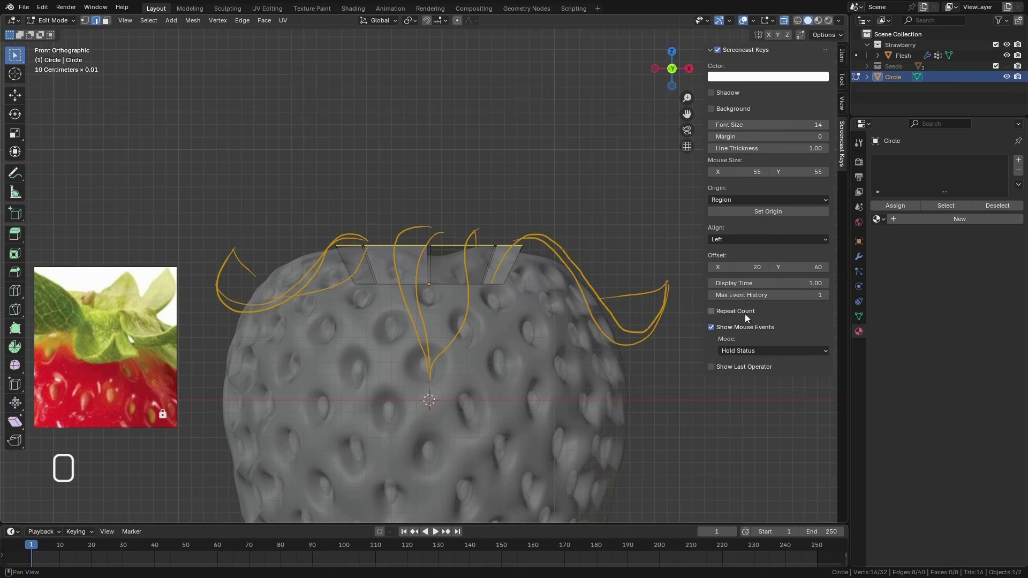
{"action": "left_click", "coordinate": [842, 103]}
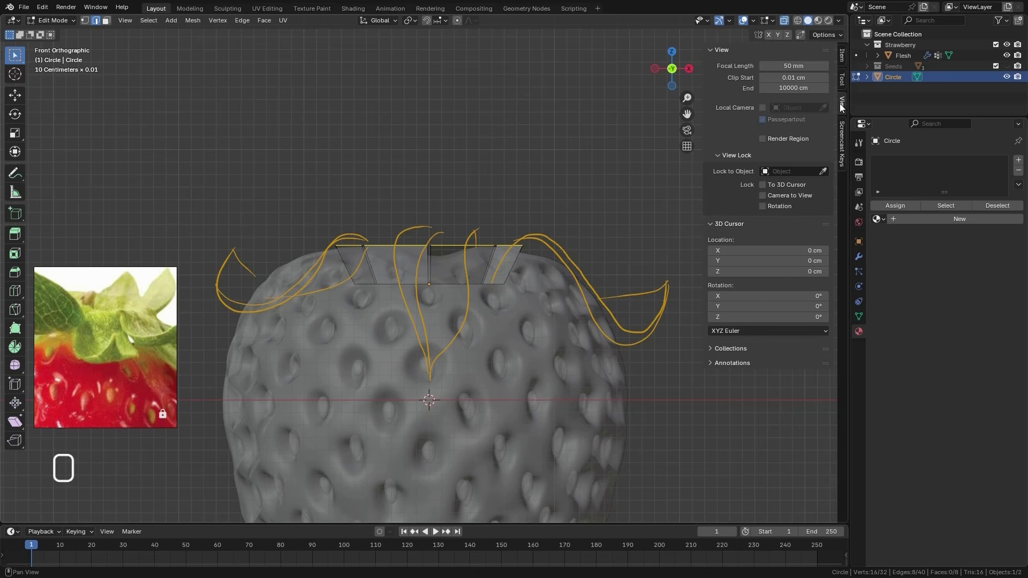
{"action": "left_click", "coordinate": [737, 351]}
{"action": "left_click", "coordinate": [741, 364]}
{"action": "left_click", "coordinate": [821, 406]}
{"action": "key", "text": "n"}
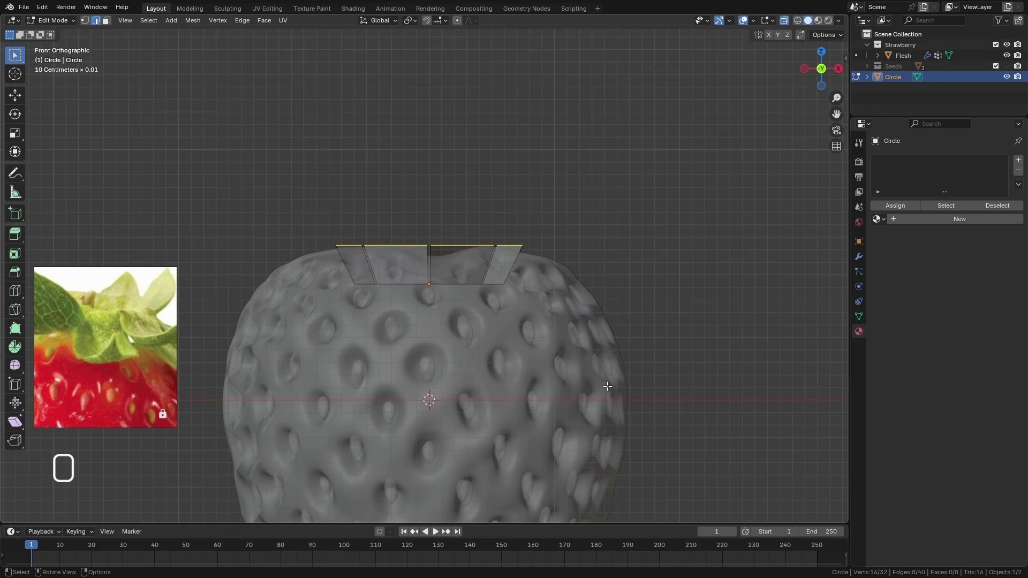
Use the Move tool to raise the extruded upper edges slightly along Z above the strawberry's top
{"action": "left_click", "coordinate": [15, 95]}
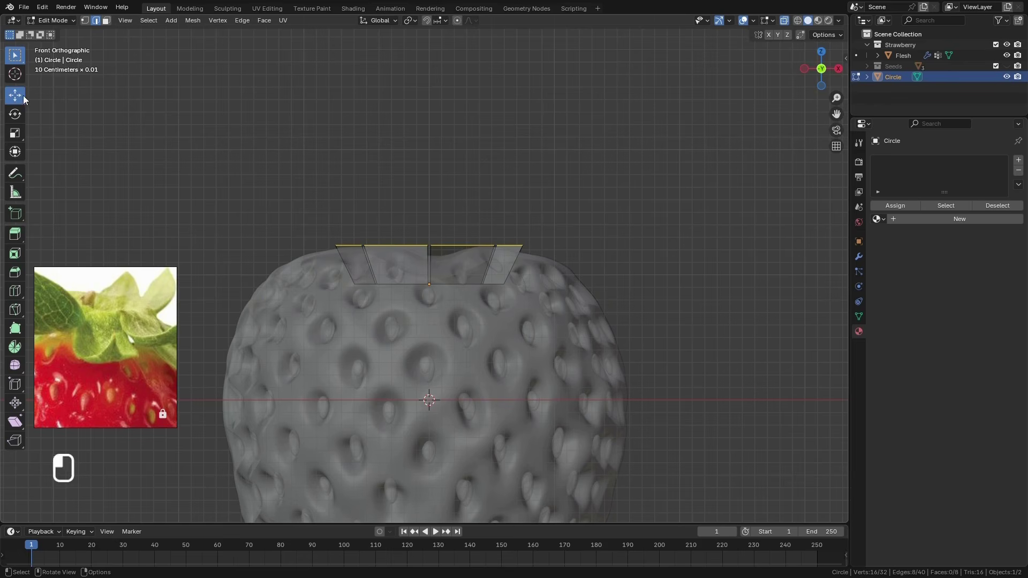
{"action": "left_click_drag", "start_coordinate": [429, 202], "coordinate": [431, 186]}
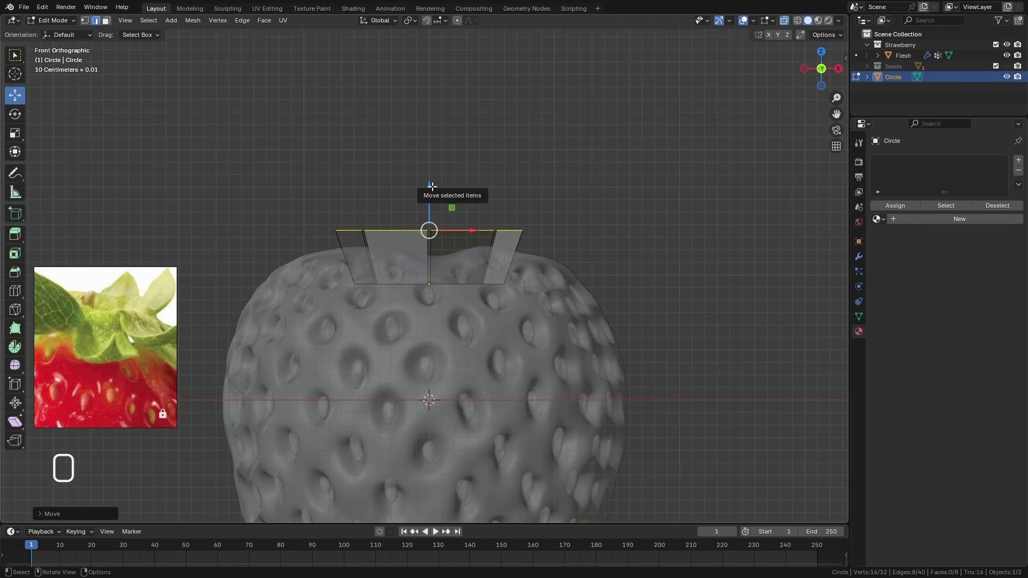
{"action": "middle_click_drag", "start_coordinate": [432, 186], "coordinate": [423, 114]}
Keep the pivot at Median Point and set the transform orientation to Normal
{"action": "left_click", "coordinate": [412, 20]}
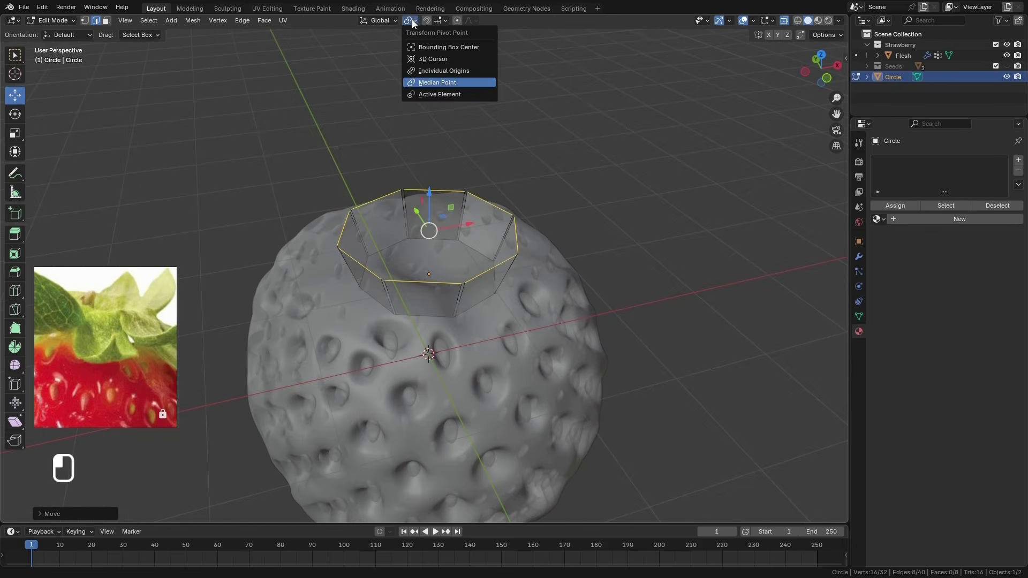
{"action": "left_click", "coordinate": [448, 82]}
{"action": "middle_click_drag", "start_coordinate": [505, 311], "coordinate": [517, 292]}
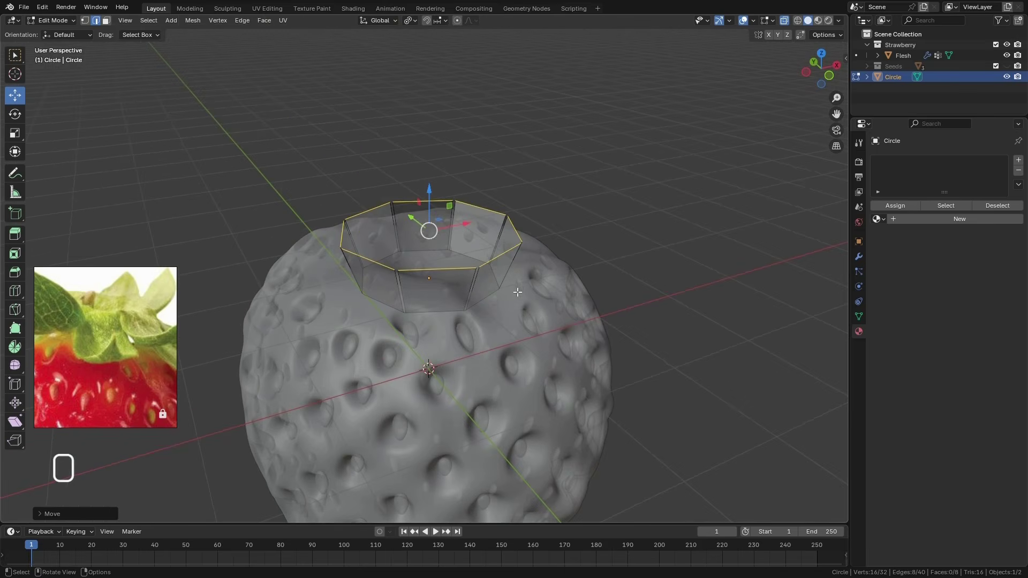
{"action": "left_click", "coordinate": [390, 23]}
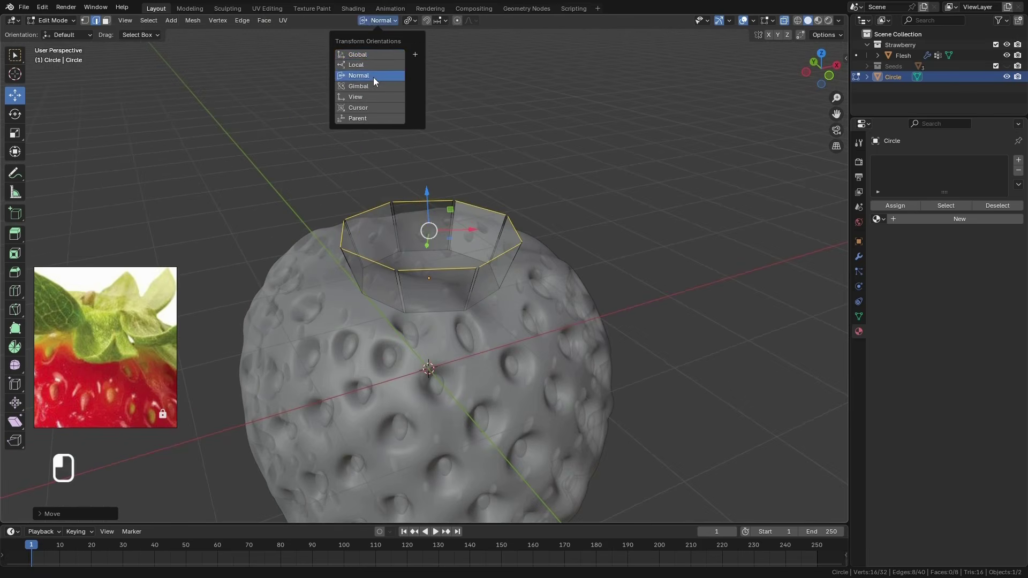
Extrude the eight upper rim edges outward by about 0.5 cm along normal Z, using the Normal orientation
{"action": "left_click", "coordinate": [374, 77]}
{"action": "middle_click_drag", "start_coordinate": [454, 289], "coordinate": [428, 241]}
{"action": "left_click", "coordinate": [378, 20]}
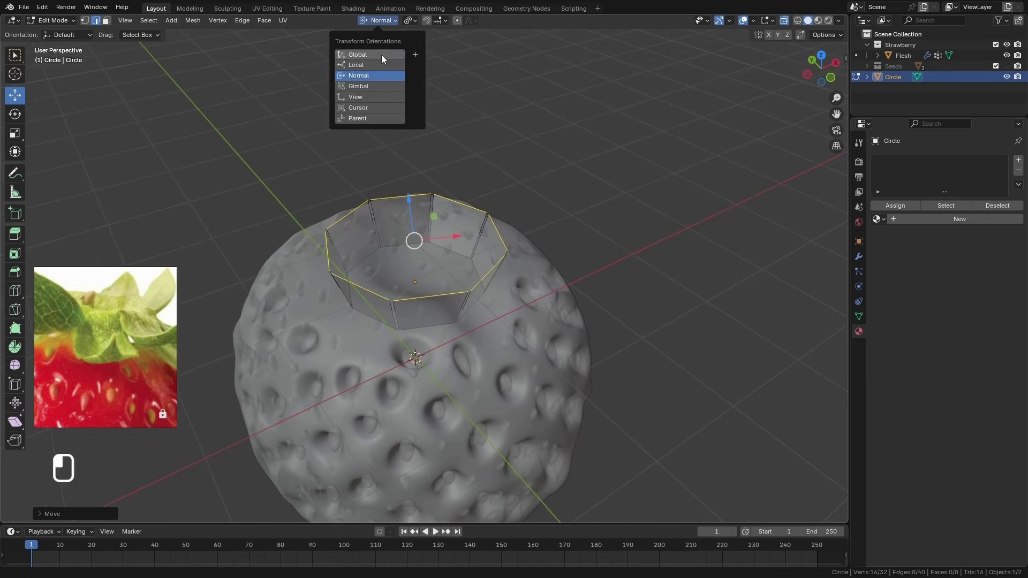
{"action": "left_click", "coordinate": [362, 80]}
{"action": "middle_click_drag", "start_coordinate": [474, 284], "coordinate": [557, 310]}
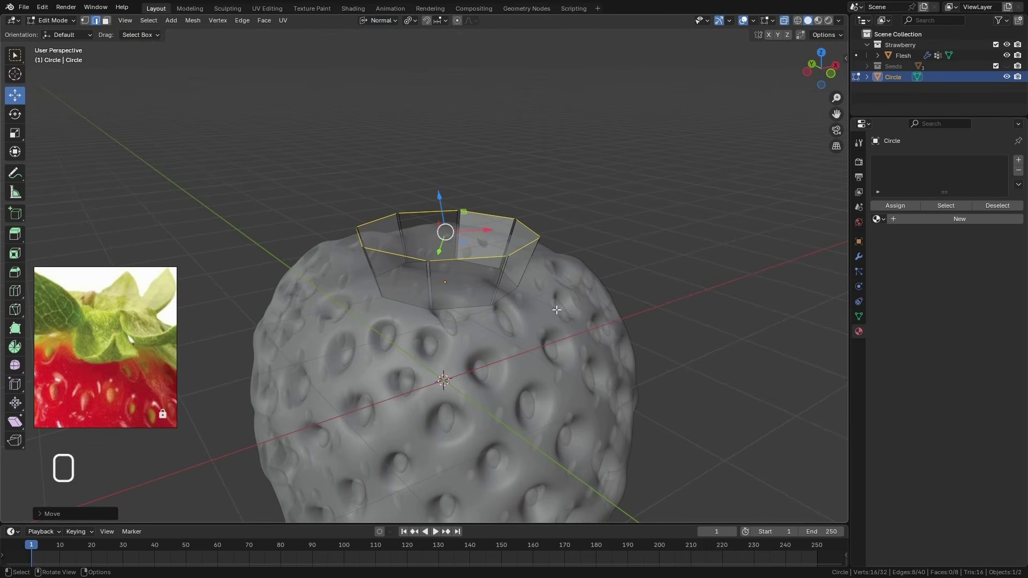
{"action": "key", "text": "e"}
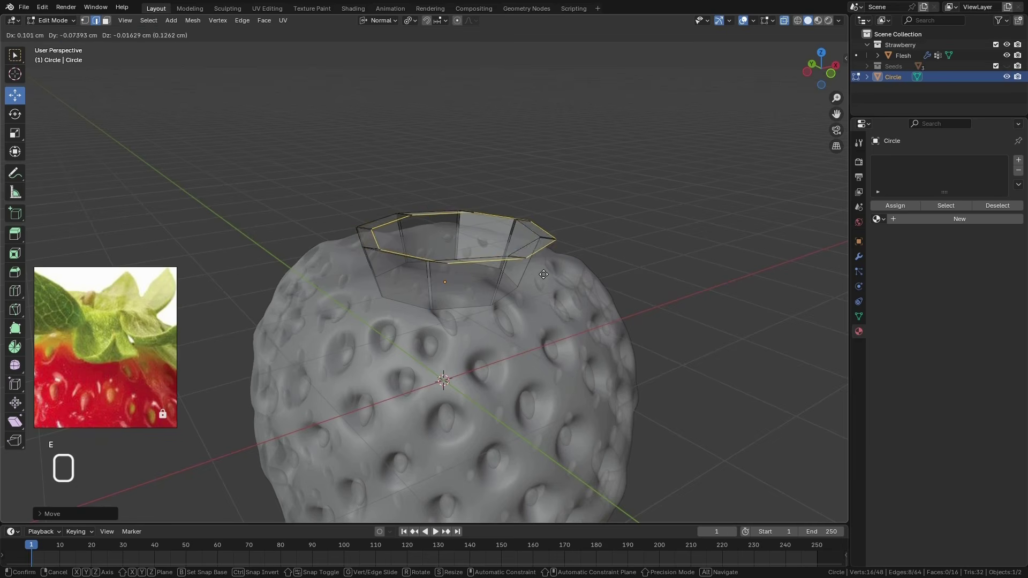
{"action": "key", "text": "z"}
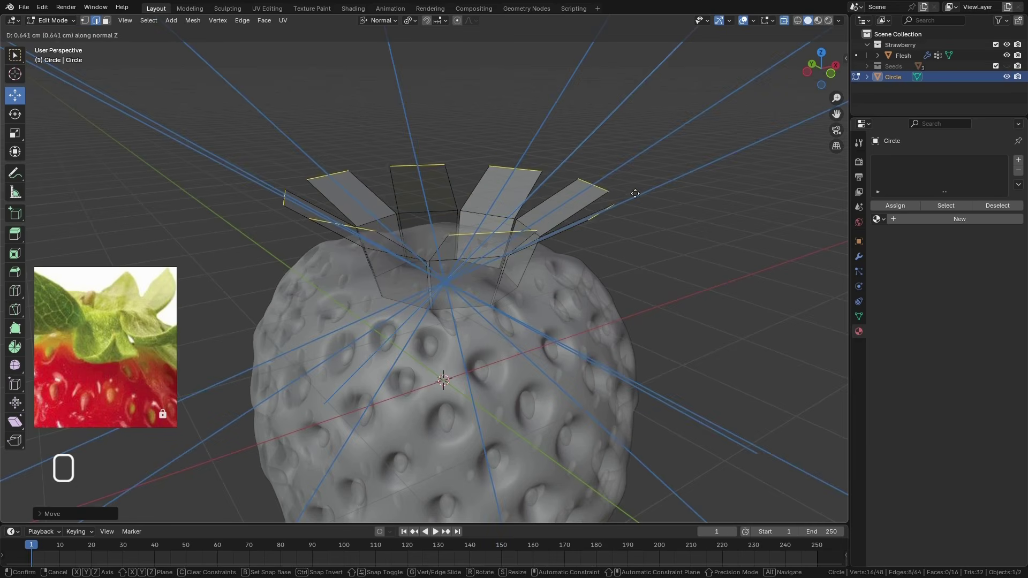
{"action": "left_click", "coordinate": [612, 209]}
{"action": "middle_click_drag", "start_coordinate": [613, 209], "coordinate": [543, 210]}
{"action": "left_click", "coordinate": [410, 20]}
{"action": "left_click", "coordinate": [453, 82]}
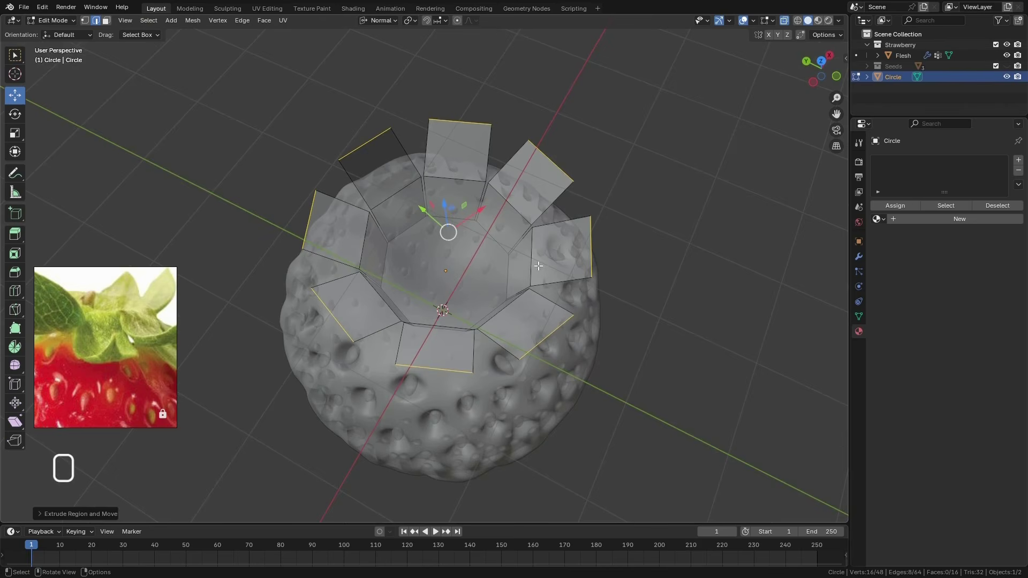
{"action": "key", "text": "s"}
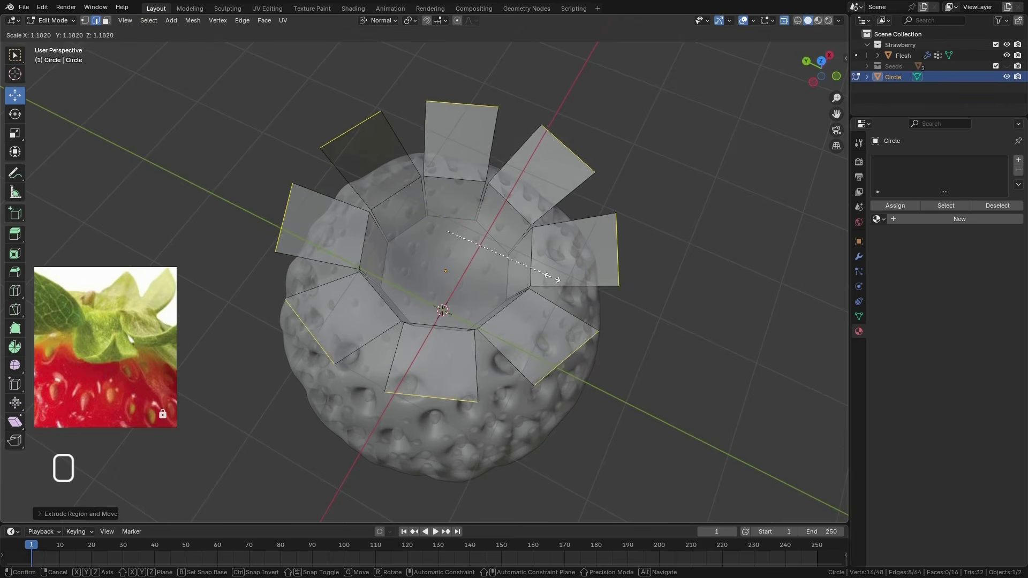
{"action": "left_click", "coordinate": [551, 279]}
{"action": "key", "text": "ctrl+z"}
Widen the eight extruded end edges by scaling them around Individual Origins until neighbouring strips nearly touch
{"action": "left_click", "coordinate": [415, 20]}
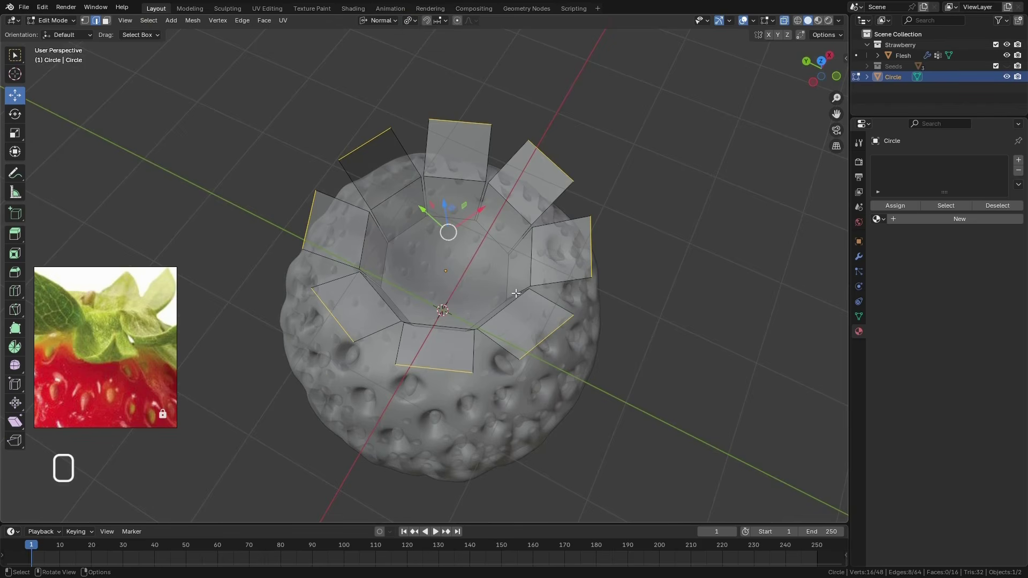
{"action": "key", "text": "s"}
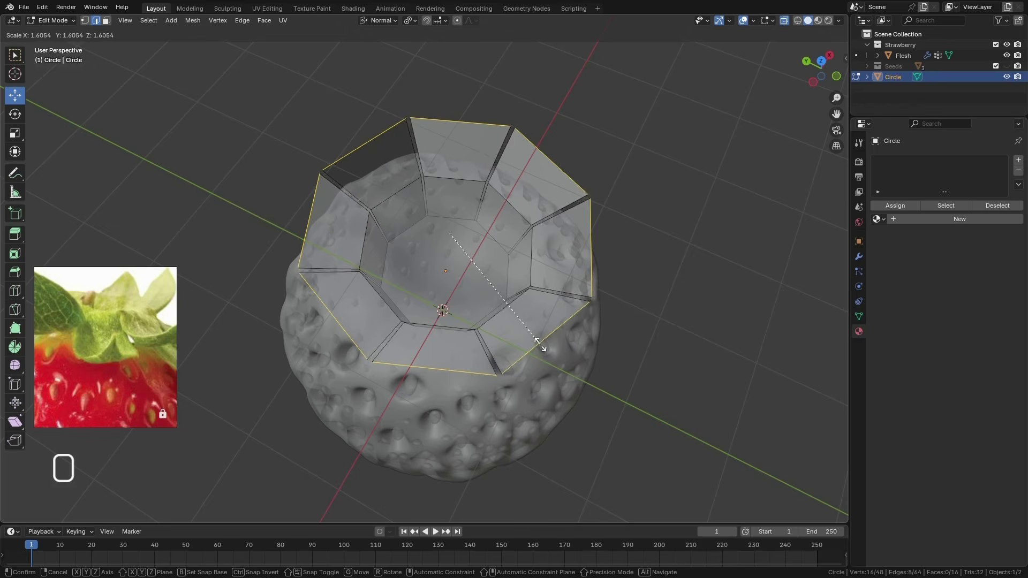
{"action": "left_click", "coordinate": [542, 348]}
Set the orientation to Global and extrude the outer edges about 0.6 cm downward along Z in front view
{"action": "middle_click_drag", "start_coordinate": [542, 348], "coordinate": [667, 302]}
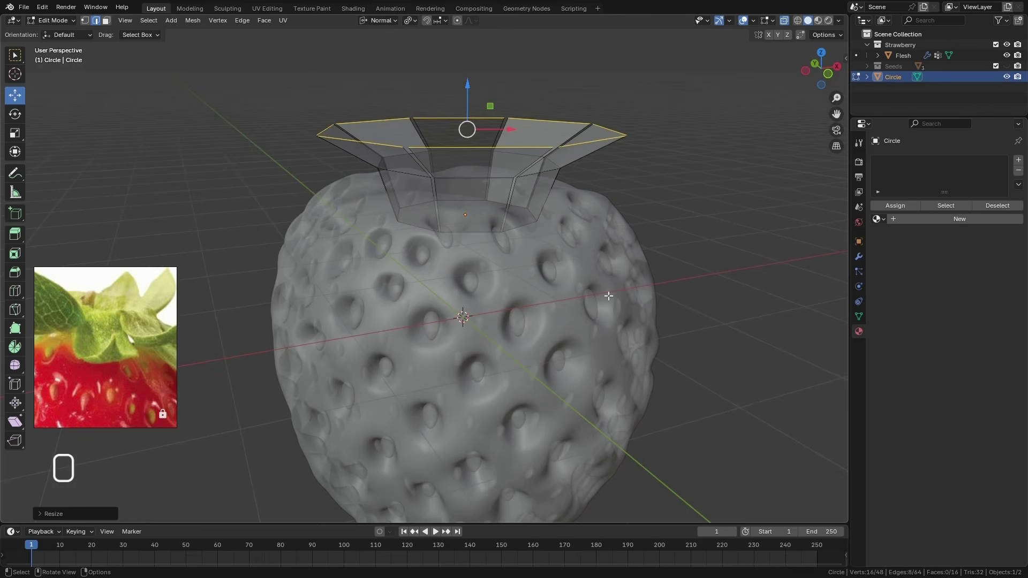
{"action": "middle_click_drag", "start_coordinate": [557, 232], "coordinate": [534, 231]}
{"action": "key", "text": "KP_1"}
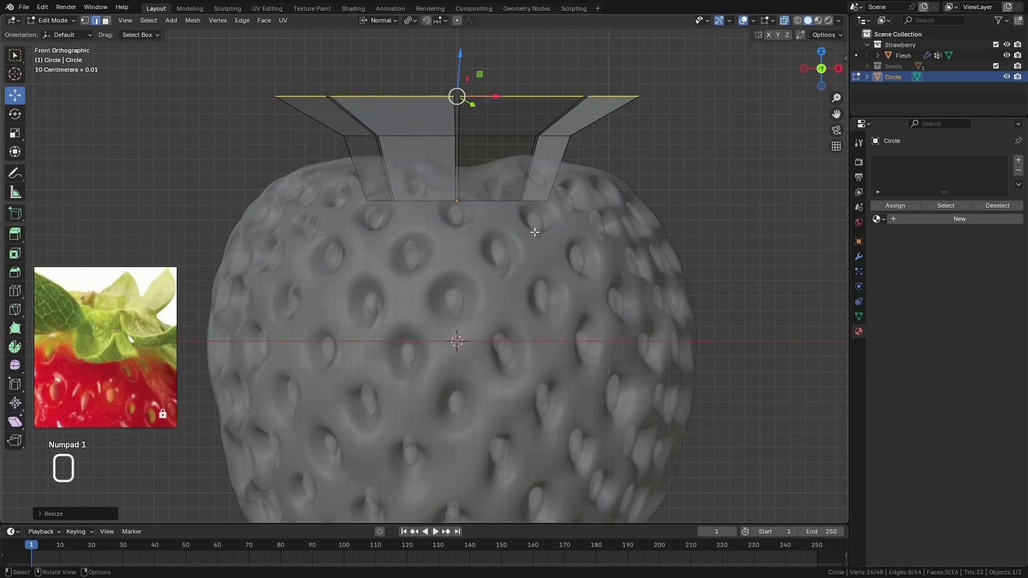
{"action": "scroll", "coordinate": [505, 246], "scroll_direction": "down", "scroll_amount": 7}
{"action": "scroll", "coordinate": [505, 246], "scroll_direction": "up", "scroll_amount": 5}
{"action": "left_click", "coordinate": [377, 20]}
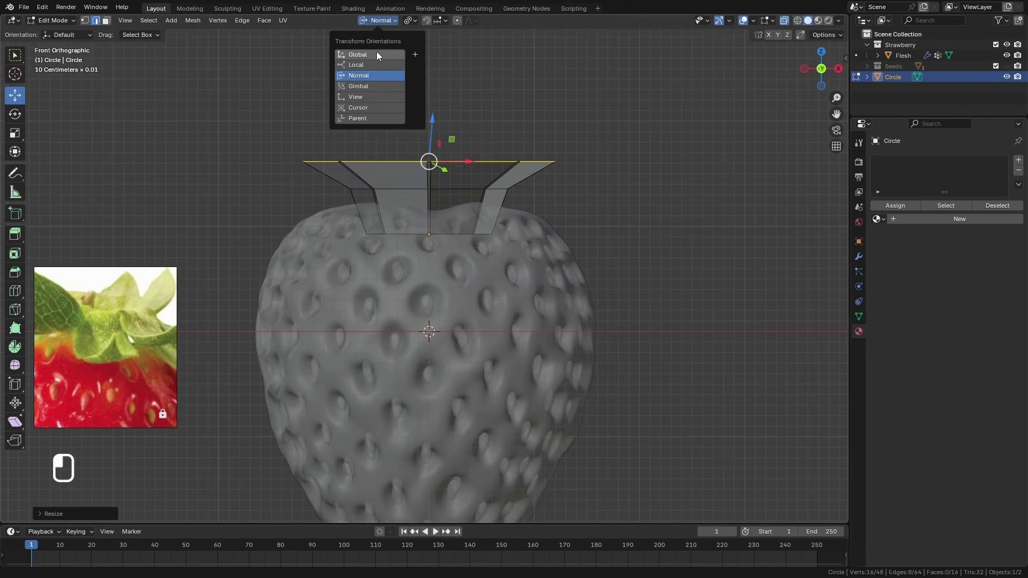
{"action": "left_click", "coordinate": [376, 54]}
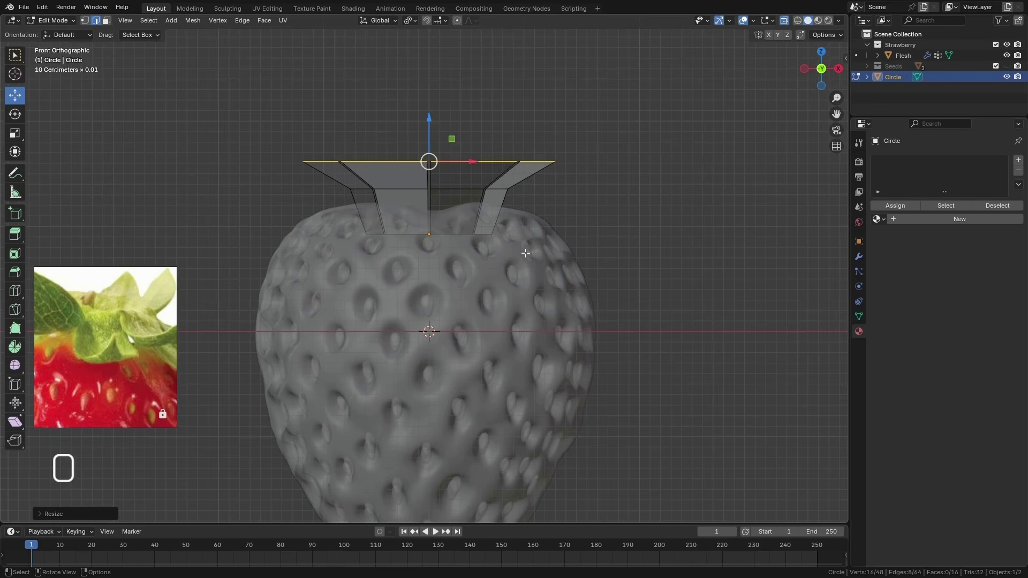
{"action": "key", "text": "e"}
{"action": "key", "text": "z"}
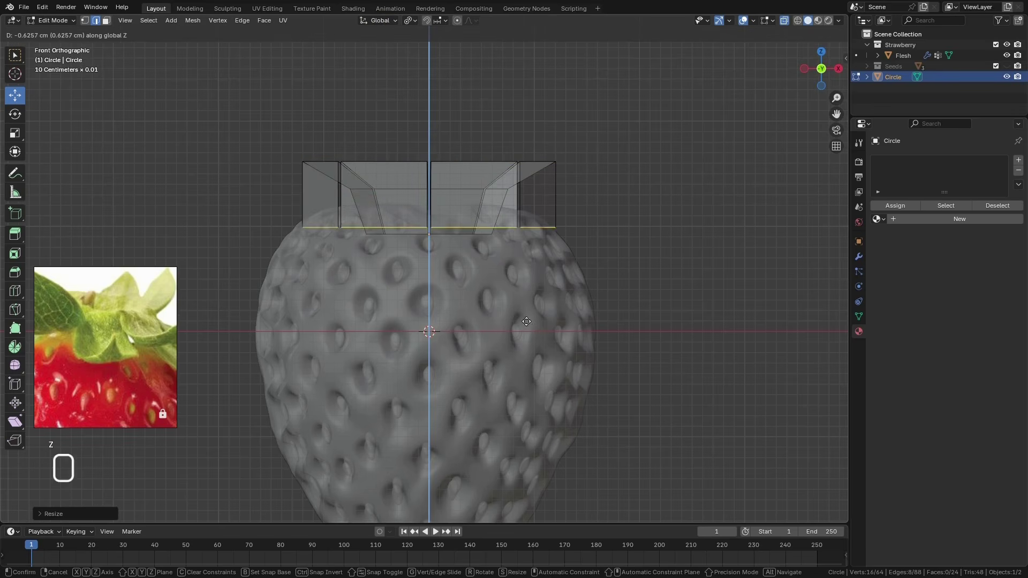
{"action": "left_click", "coordinate": [533, 325]}
{"action": "middle_click_drag", "start_coordinate": [533, 325], "coordinate": [570, 333]}
{"action": "key", "text": "s"}
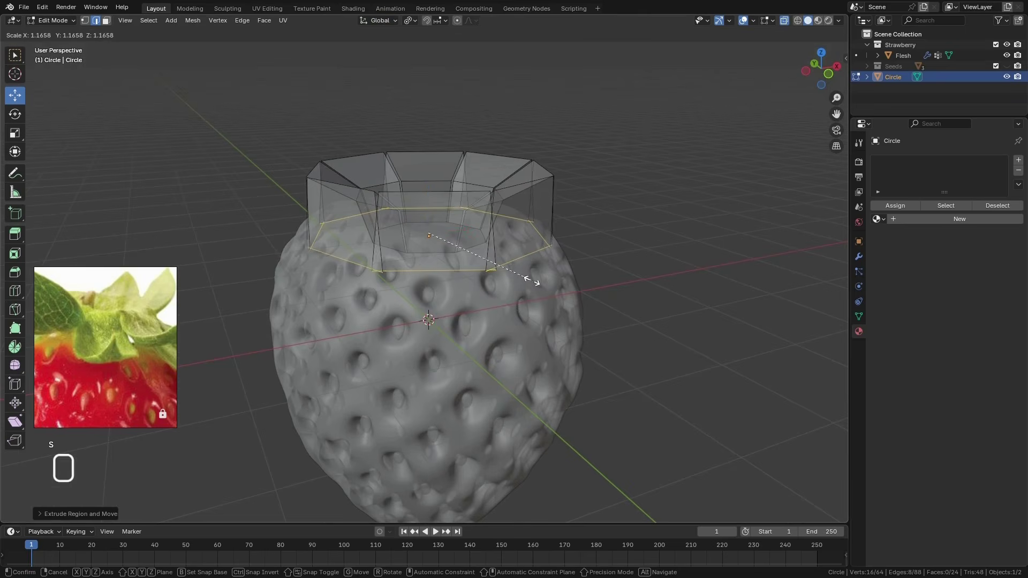
{"action": "left_click", "coordinate": [513, 292]}
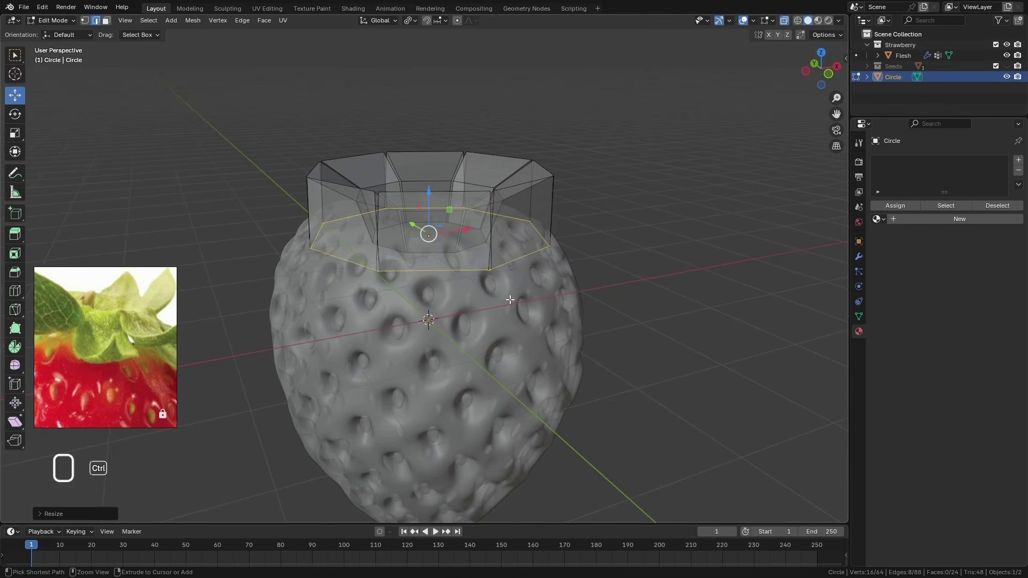
{"action": "key", "text": "ctrl+z"}
Set the pivot to Median Point and scale the lowered edge ring outward beyond the strawberry's surface
{"action": "left_click", "coordinate": [411, 21]}
{"action": "left_click", "coordinate": [429, 83]}
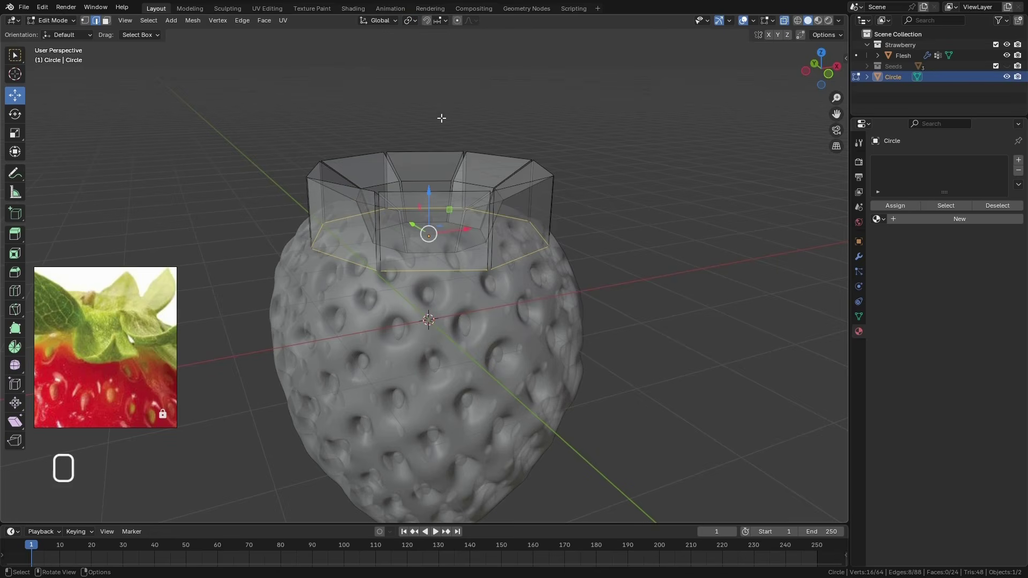
{"action": "middle_click_drag", "start_coordinate": [465, 310], "coordinate": [480, 301]}
{"action": "key", "text": "s"}
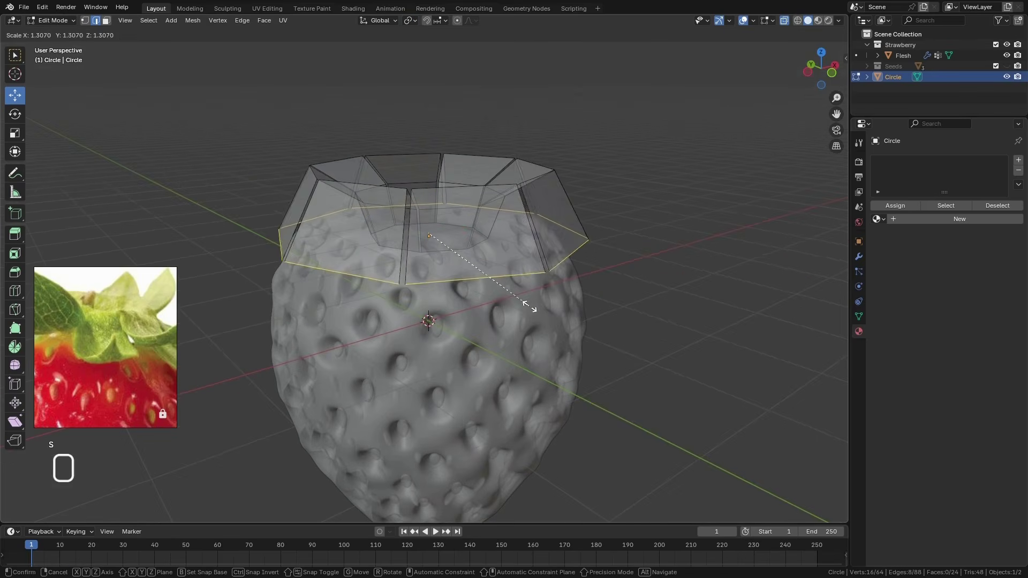
{"action": "left_click", "coordinate": [539, 303]}
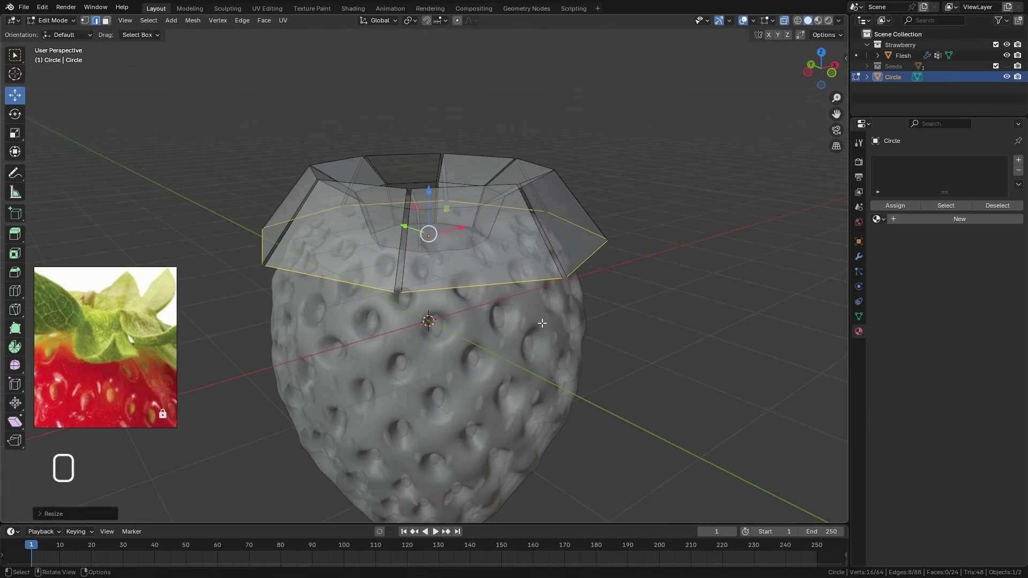
{"action": "middle_click_drag", "start_coordinate": [539, 303], "coordinate": [466, 348]}
{"action": "scroll", "coordinate": [493, 336], "scroll_direction": "down", "scroll_amount": 2}
{"action": "scroll", "coordinate": [471, 340], "scroll_direction": "up", "scroll_amount": 3}
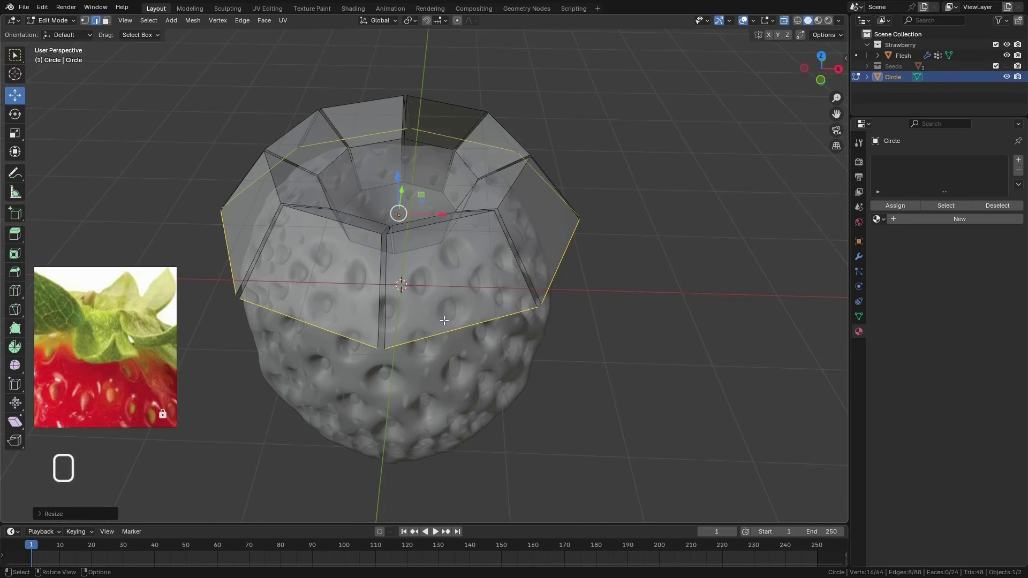
{"action": "middle_click_drag", "start_coordinate": [443, 320], "coordinate": [451, 313]}
{"action": "middle_click_drag", "start_coordinate": [384, 277], "coordinate": [409, 308]}
{"action": "left_click", "coordinate": [517, 205]}
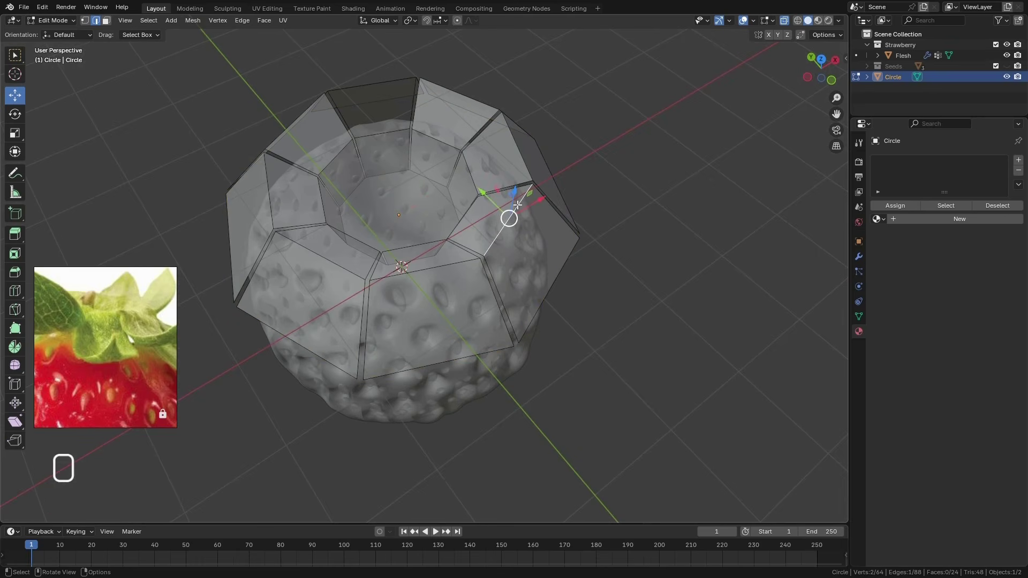
{"action": "left_click", "coordinate": [517, 151], "text": "shift"}
{"action": "left_click", "coordinate": [472, 96], "text": "shift"}
{"action": "left_click", "coordinate": [387, 81], "text": "shift"}
{"action": "left_click", "coordinate": [300, 119], "text": "shift"}
{"action": "left_click", "coordinate": [271, 192], "text": "shift"}
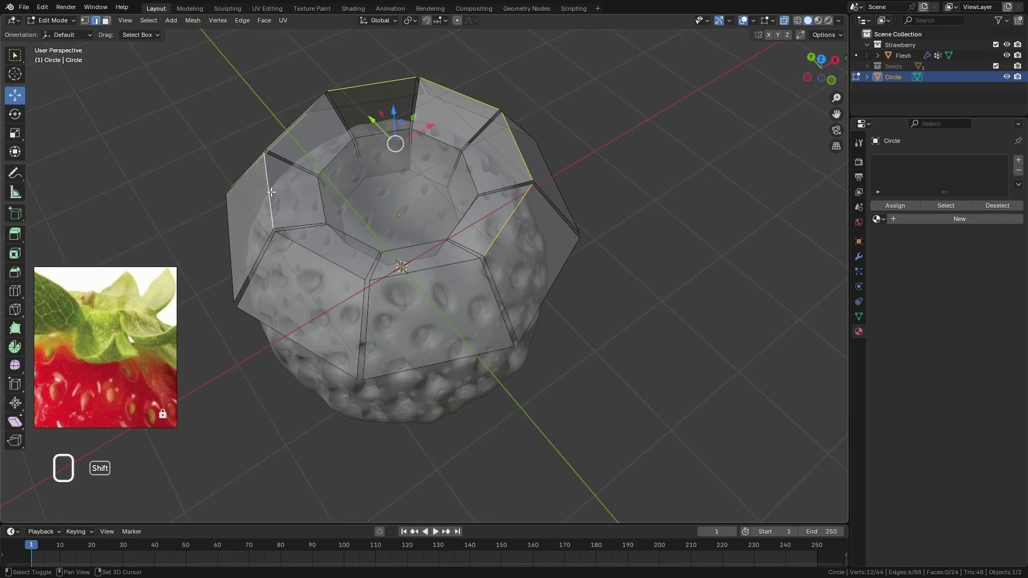
{"action": "key", "text": "alt+a"}
Turn off X-ray and scale the eight edges at the leaves' upper bend to about 0.85 around Individual Origins
{"action": "key", "text": "alt+z"}
{"action": "left_click", "coordinate": [459, 94]}
{"action": "left_click", "coordinate": [373, 85], "text": "shift"}
{"action": "left_click", "coordinate": [295, 121], "text": "shift"}
{"action": "left_click", "coordinate": [269, 191], "text": "shift"}
{"action": "left_click", "coordinate": [323, 262], "text": "shift"}
{"action": "left_click", "coordinate": [435, 267], "text": "shift"}
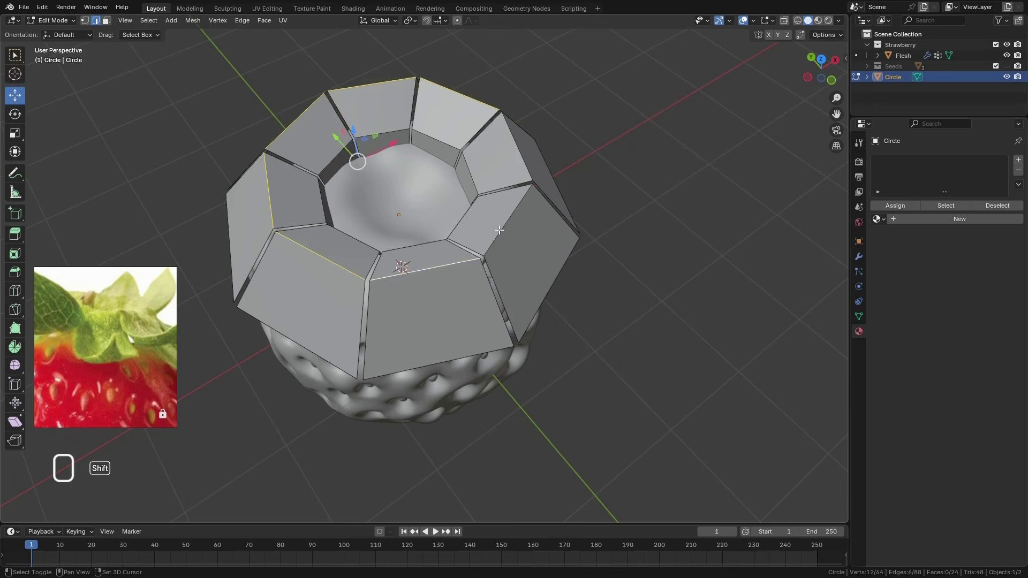
{"action": "left_click", "coordinate": [498, 230], "text": "shift"}
{"action": "left_click", "coordinate": [517, 148], "text": "shift"}
{"action": "middle_click_drag", "start_coordinate": [516, 147], "coordinate": [455, 177]}
{"action": "left_click", "coordinate": [410, 20]}
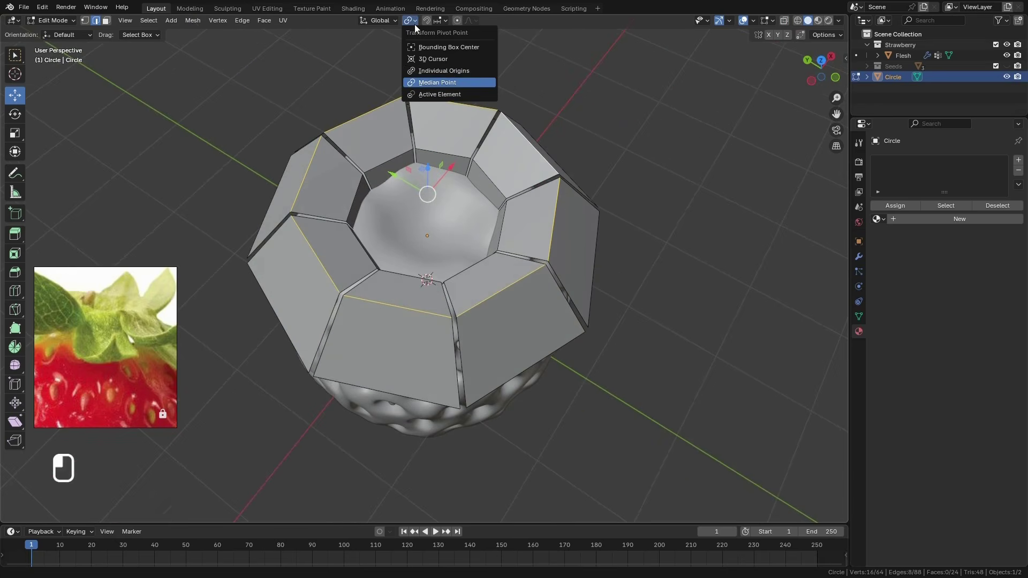
{"action": "left_click", "coordinate": [457, 72]}
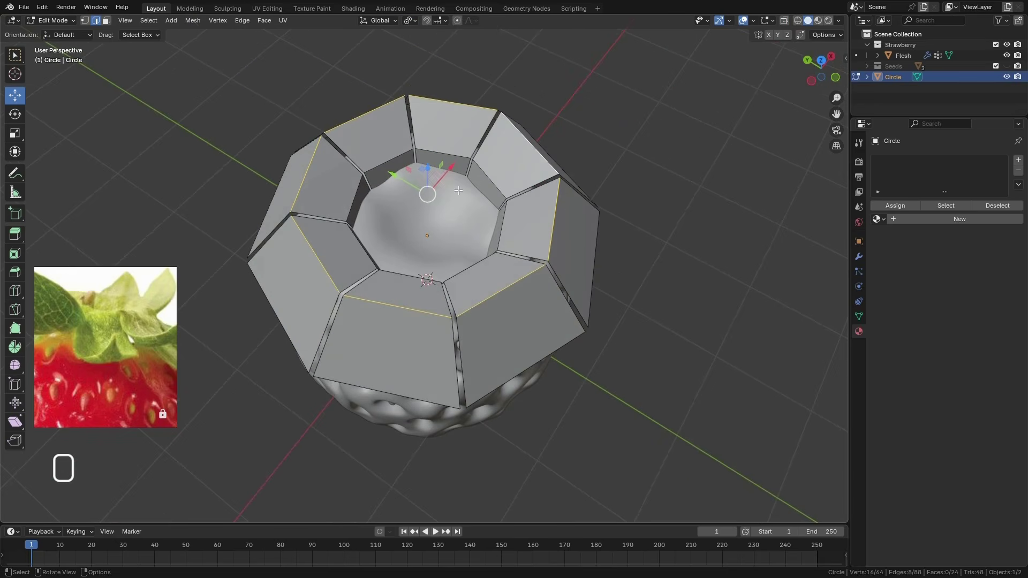
{"action": "key", "text": "s"}
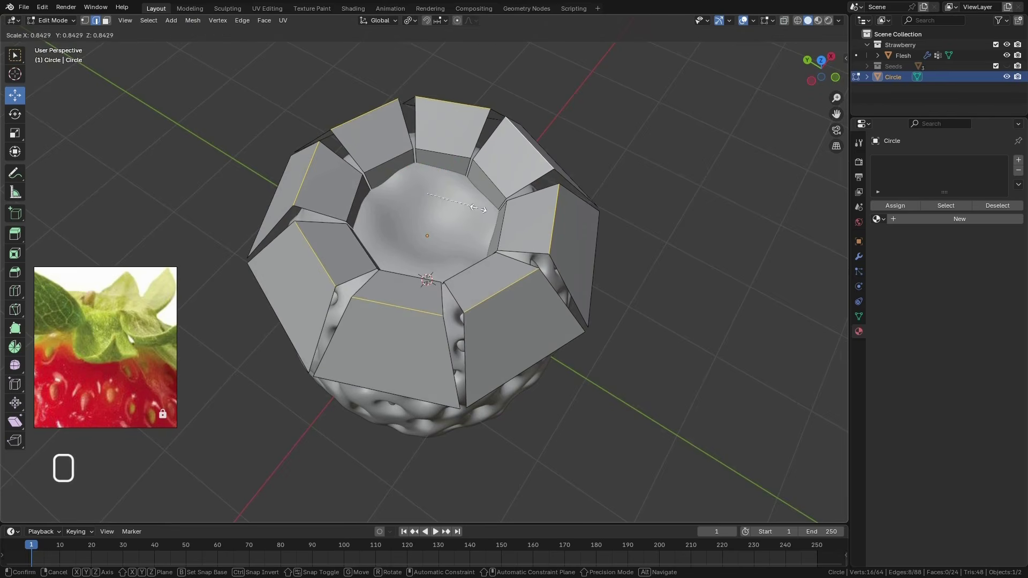
{"action": "left_click", "coordinate": [479, 217]}
Select the lower end edges of all eight leaves and scale them narrower around their individual origins
{"action": "middle_click_drag", "start_coordinate": [520, 306], "coordinate": [513, 286]}
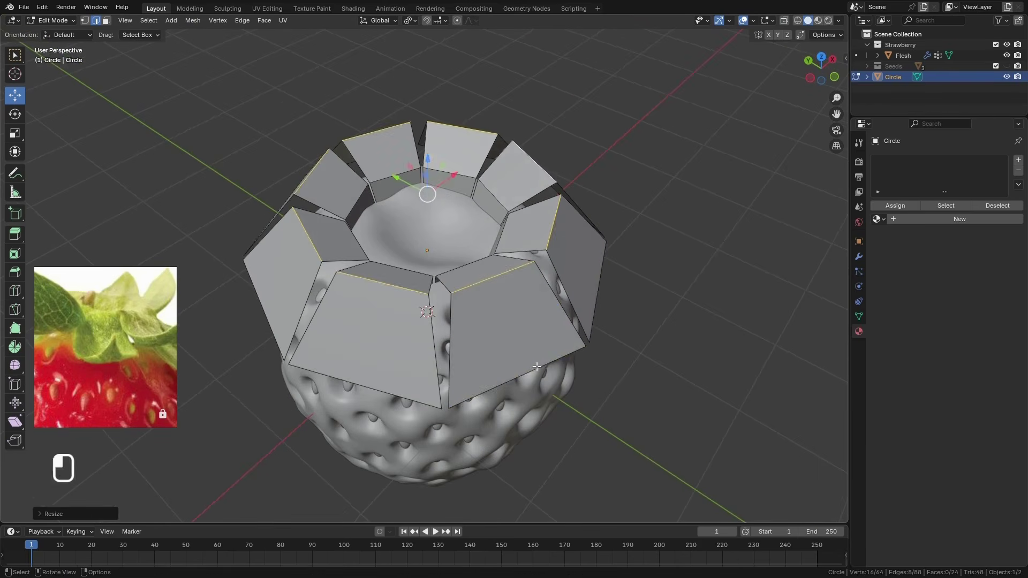
{"action": "left_click", "coordinate": [536, 367]}
{"action": "left_click", "coordinate": [595, 301], "text": "shift"}
{"action": "left_click", "coordinate": [382, 392], "text": "shift"}
{"action": "middle_click_drag", "start_coordinate": [375, 370], "coordinate": [495, 364]}
{"action": "left_click", "coordinate": [468, 472], "text": "shift"}
{"action": "middle_click_drag", "start_coordinate": [466, 305], "coordinate": [607, 210], "text": "shift"}
{"action": "left_click", "coordinate": [401, 396], "text": "shift"}
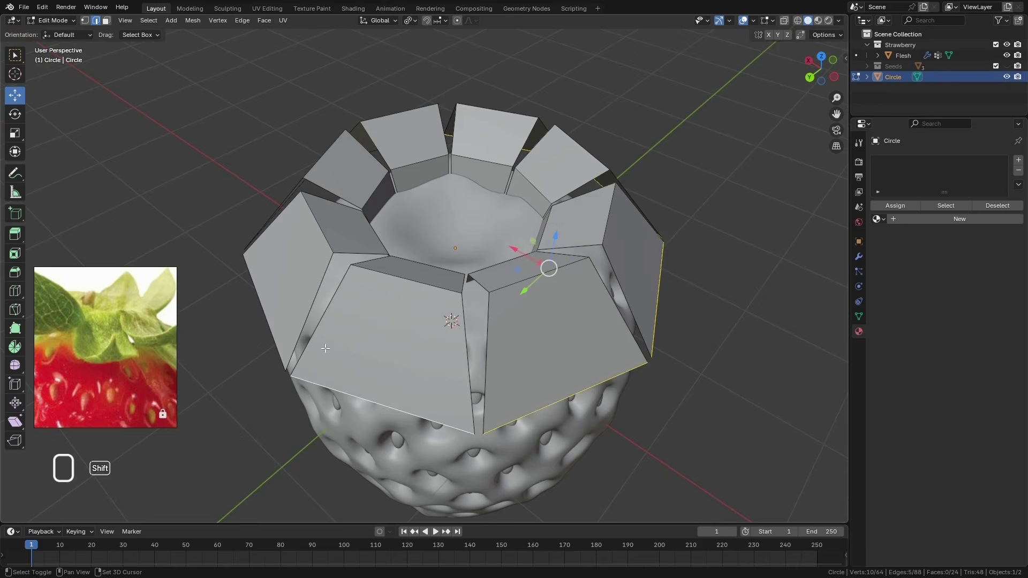
{"action": "left_click", "coordinate": [265, 308], "text": "shift"}
{"action": "middle_click_drag", "start_coordinate": [273, 314], "coordinate": [362, 333]}
{"action": "left_click", "coordinate": [321, 380], "text": "shift"}
{"action": "left_click", "coordinate": [255, 294], "text": "shift"}
{"action": "scroll", "coordinate": [520, 268], "scroll_direction": "down", "scroll_amount": 4}
{"action": "key", "text": "s"}
{"action": "left_click", "coordinate": [518, 256]}
Edge-slide the leaves' lower end edges up toward the bend by a factor of about 0.34
{"action": "middle_click_drag", "start_coordinate": [518, 256], "coordinate": [501, 241]}
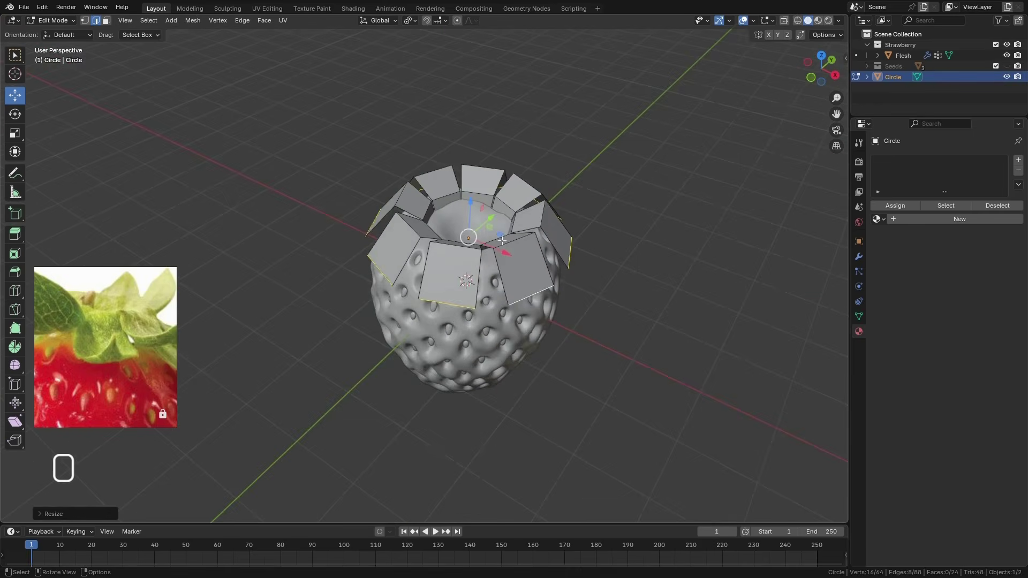
{"action": "scroll", "coordinate": [502, 240], "scroll_direction": "up", "scroll_amount": 2}
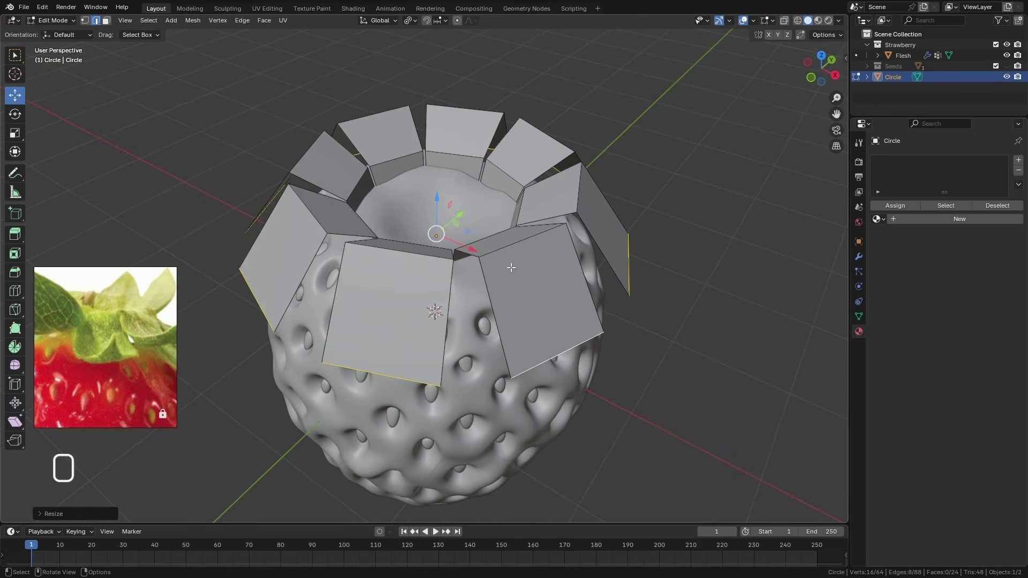
{"action": "key", "text": "g"}
{"action": "key", "text": "g"}
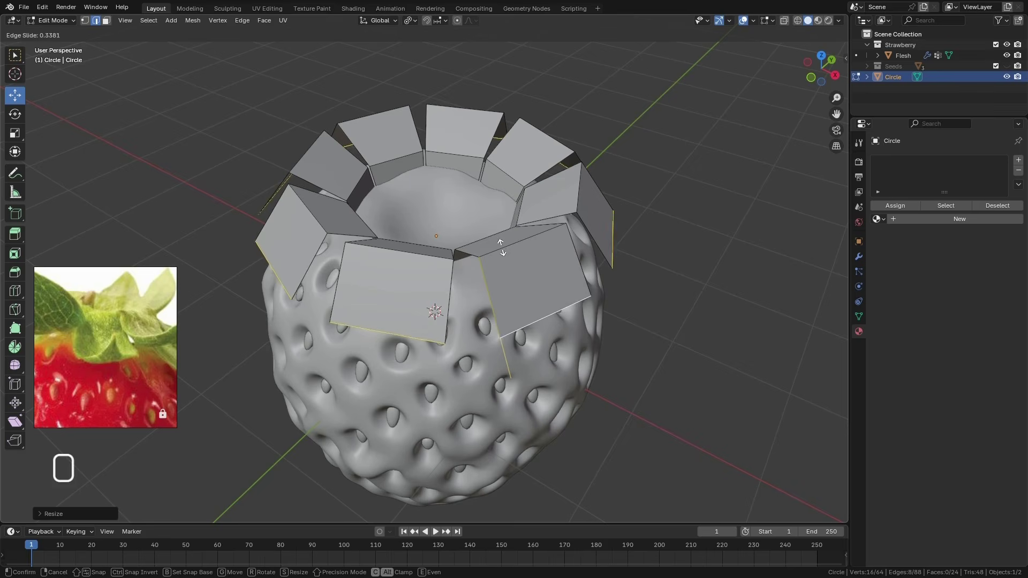
{"action": "left_click", "coordinate": [501, 245]}
Set the orientation to Normal and extrude the leaves' lower end edges along normal Z
{"action": "middle_click_drag", "start_coordinate": [503, 246], "coordinate": [543, 326]}
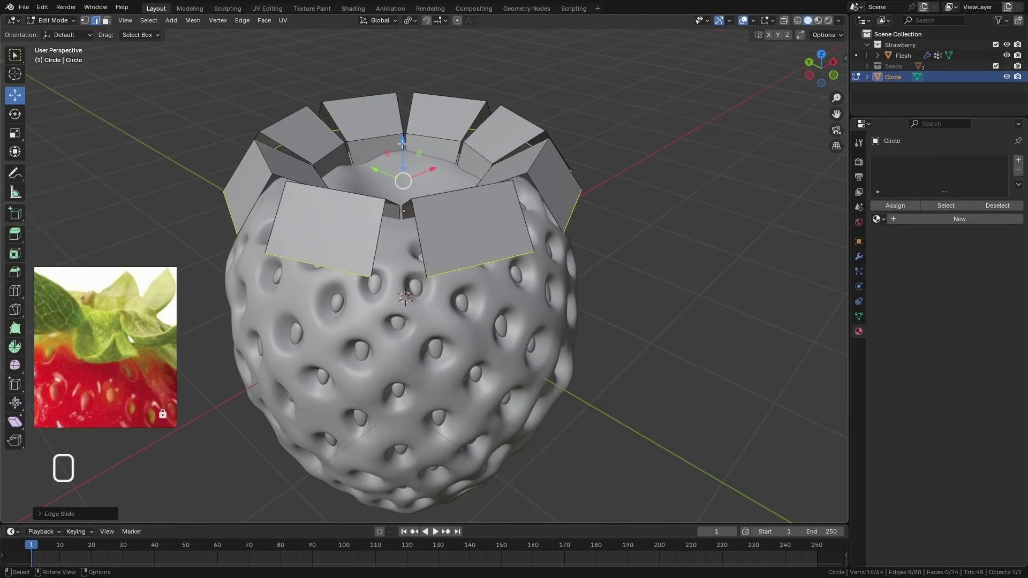
{"action": "left_click", "coordinate": [386, 22]}
{"action": "left_click", "coordinate": [377, 76]}
{"action": "middle_click_drag", "start_coordinate": [498, 262], "coordinate": [517, 271]}
{"action": "key", "text": "e"}
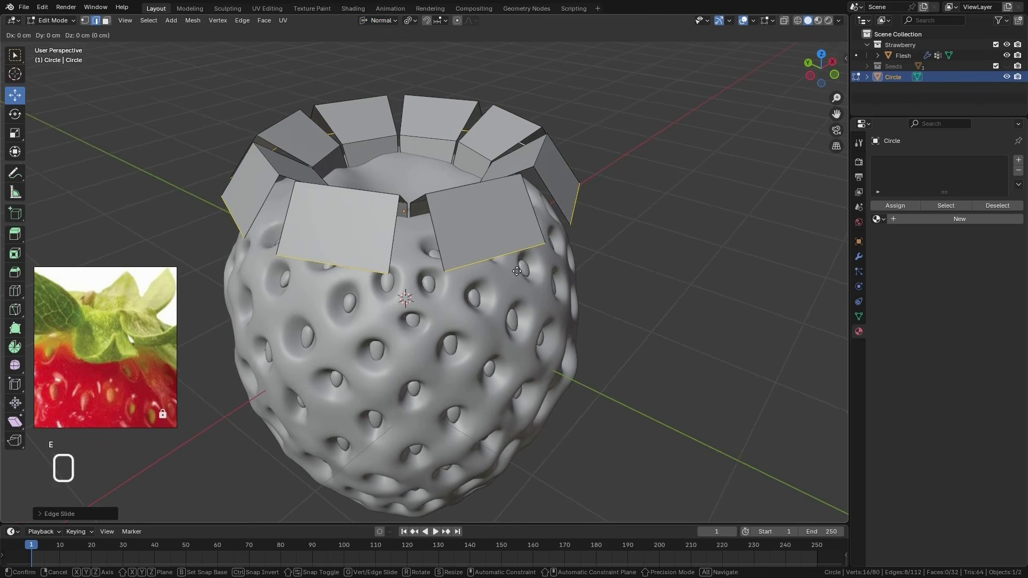
{"action": "key", "text": "z"}
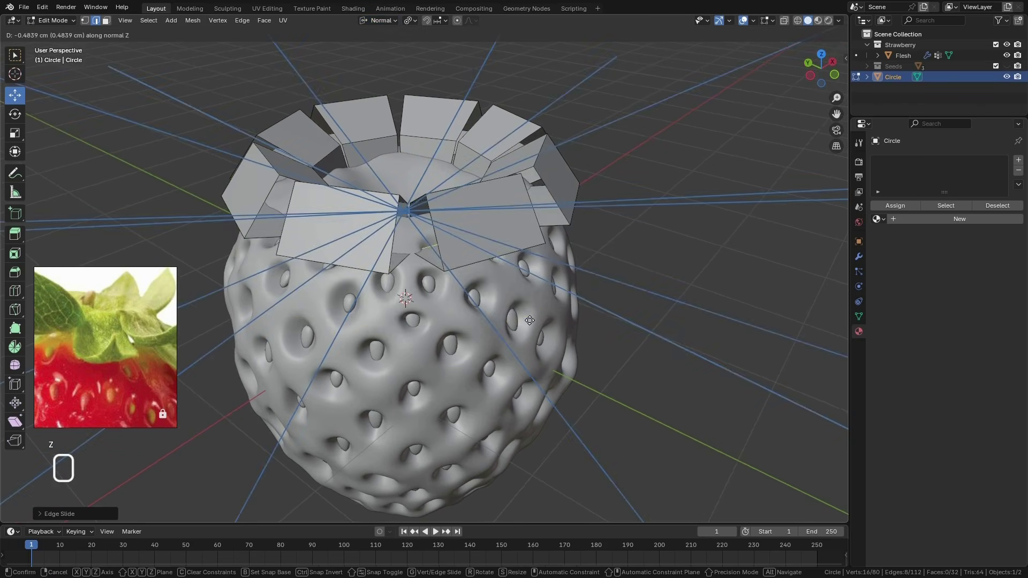
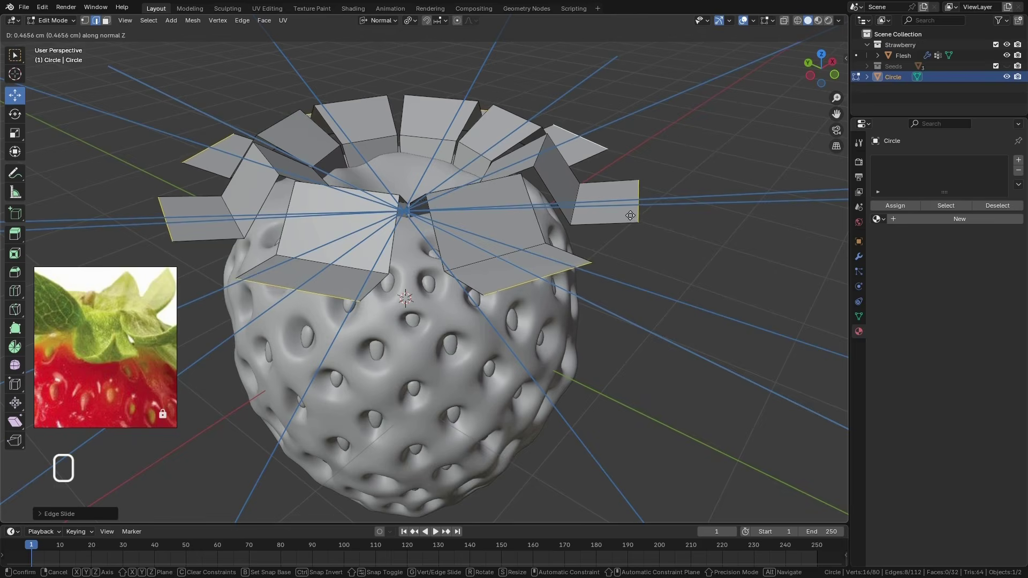
Extrude the leaves' lower end edges along normal Z and move the extruded edges down along global Z
{"action": "left_click", "coordinate": [619, 217]}
{"action": "left_click_drag", "start_coordinate": [398, 130], "coordinate": [399, 91]}
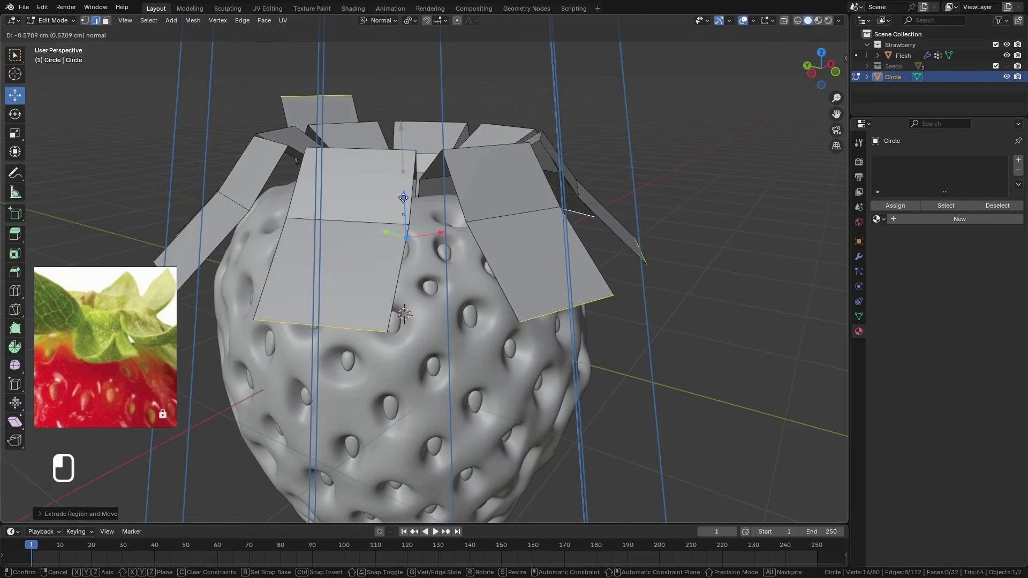
{"action": "key", "text": "ctrl+z"}
{"action": "left_click", "coordinate": [379, 20]}
{"action": "left_click_drag", "start_coordinate": [405, 136], "coordinate": [429, 282]}
{"action": "middle_click_drag", "start_coordinate": [429, 282], "coordinate": [594, 249]}
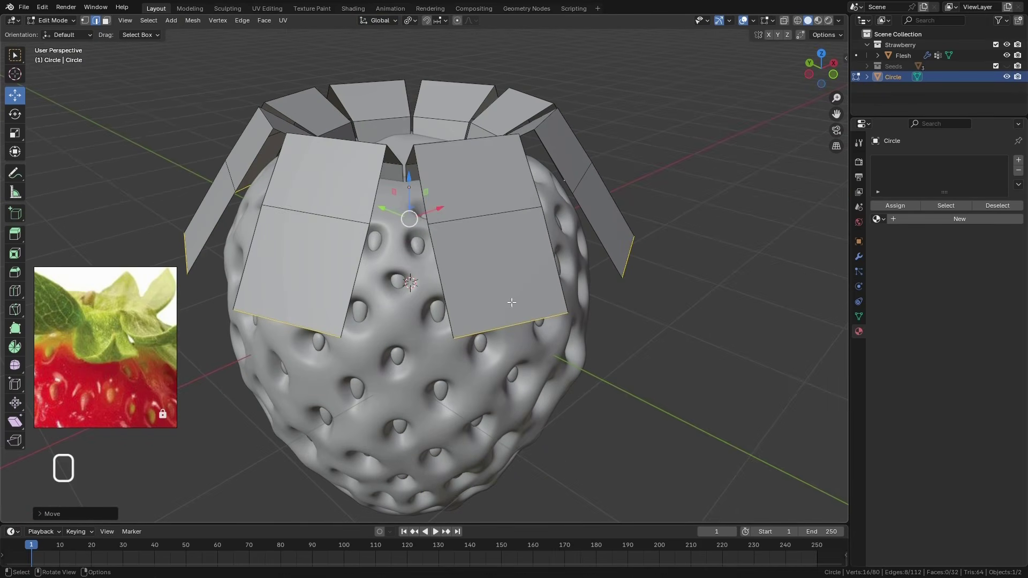
Set the orientation to Normal and scale the leaves' lower end edges to about 0.1 to form pointed tips
{"action": "left_click", "coordinate": [388, 23]}
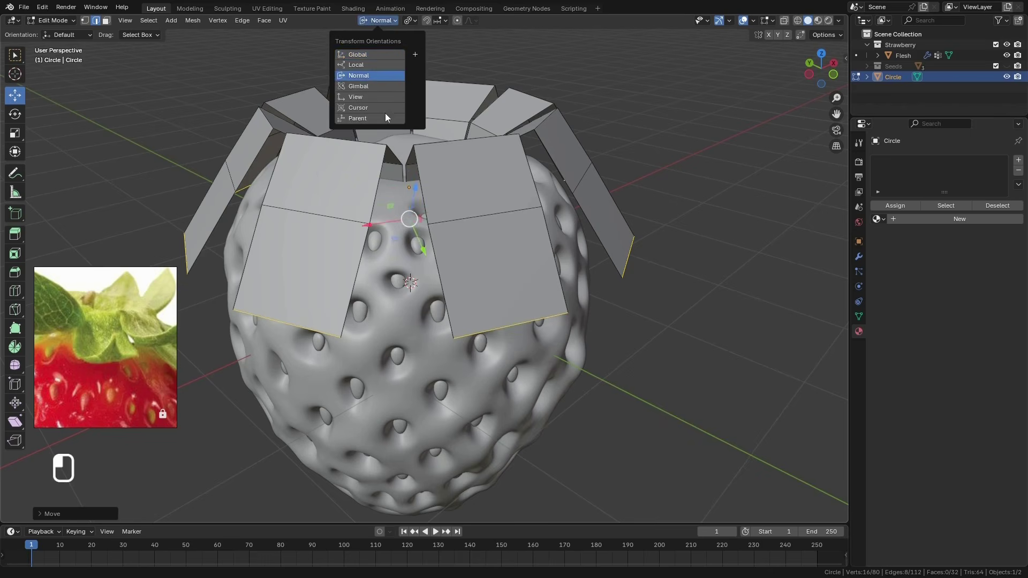
{"action": "left_click", "coordinate": [377, 75]}
{"action": "middle_click_drag", "start_coordinate": [477, 284], "coordinate": [499, 287]}
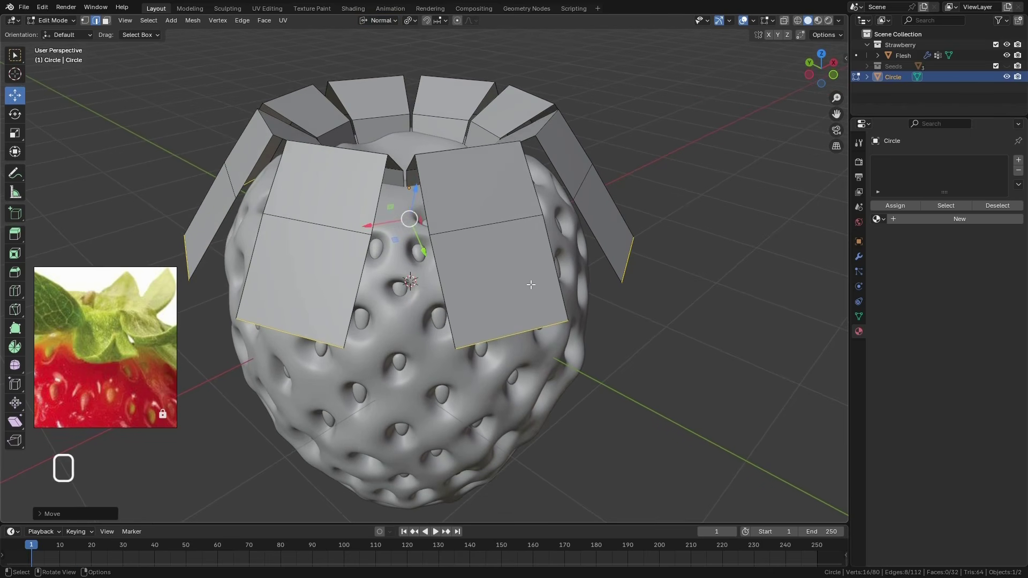
{"action": "key", "text": "s"}
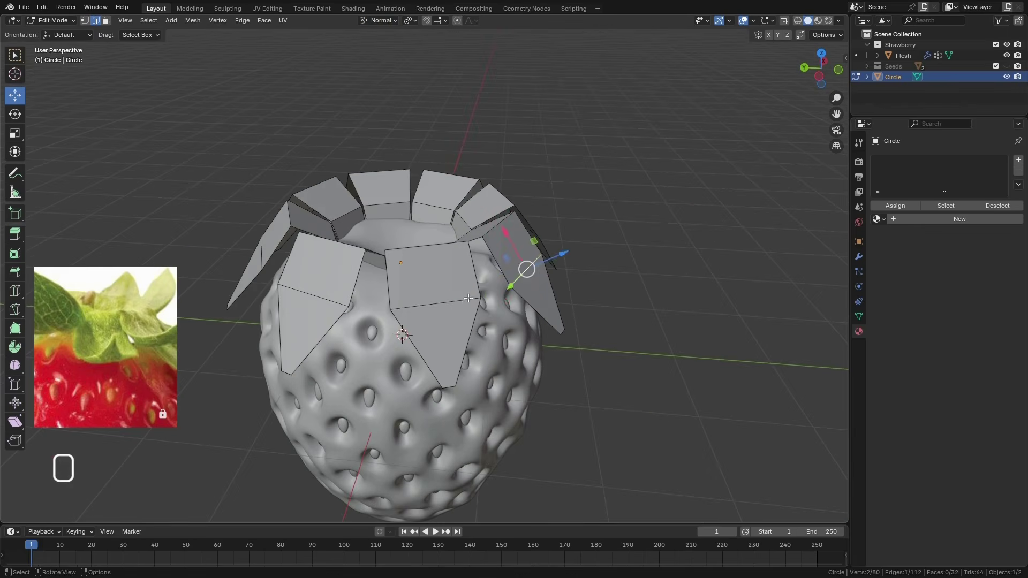
{"action": "left_click", "coordinate": [452, 303], "text": "alt"}
Select the edges across the middle of all eight leaves and scale them together around the Median Point
{"action": "middle_click_drag", "start_coordinate": [452, 303], "coordinate": [456, 343]}
{"action": "key", "text": "ctrl+z"}
{"action": "middle_click_drag", "start_coordinate": [377, 370], "coordinate": [496, 372]}
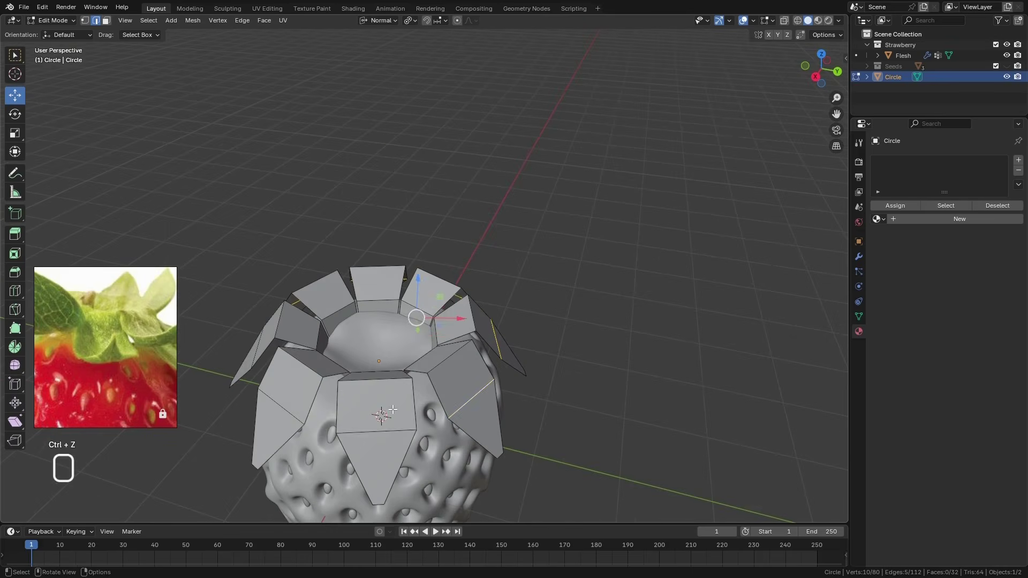
{"action": "left_click", "coordinate": [381, 426], "text": "shift"}
{"action": "left_click", "coordinate": [410, 20]}
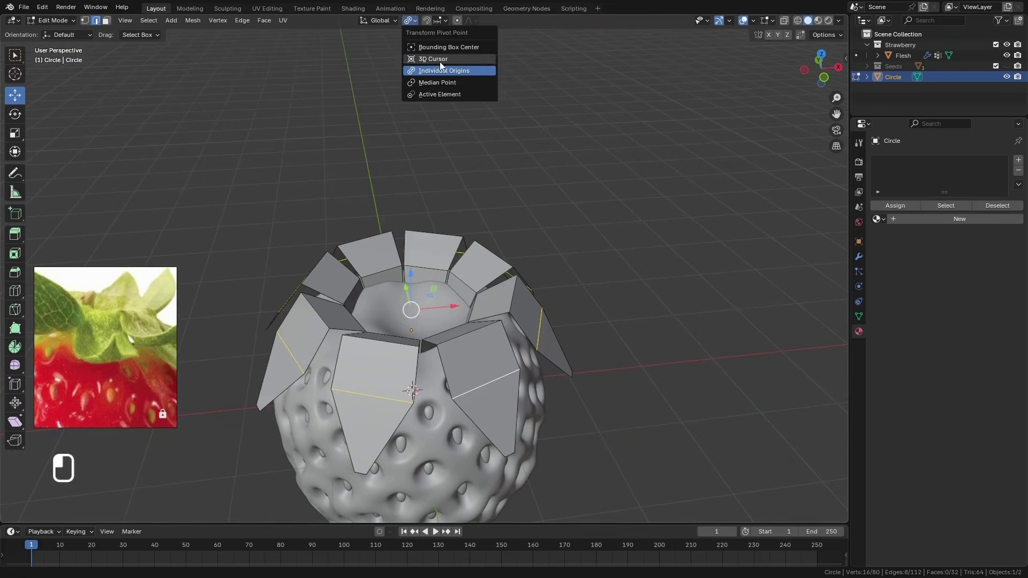
{"action": "left_click", "coordinate": [440, 83]}
{"action": "middle_click_drag", "start_coordinate": [488, 333], "coordinate": [523, 331]}
{"action": "key", "text": "s"}
{"action": "left_click", "coordinate": [507, 362]}
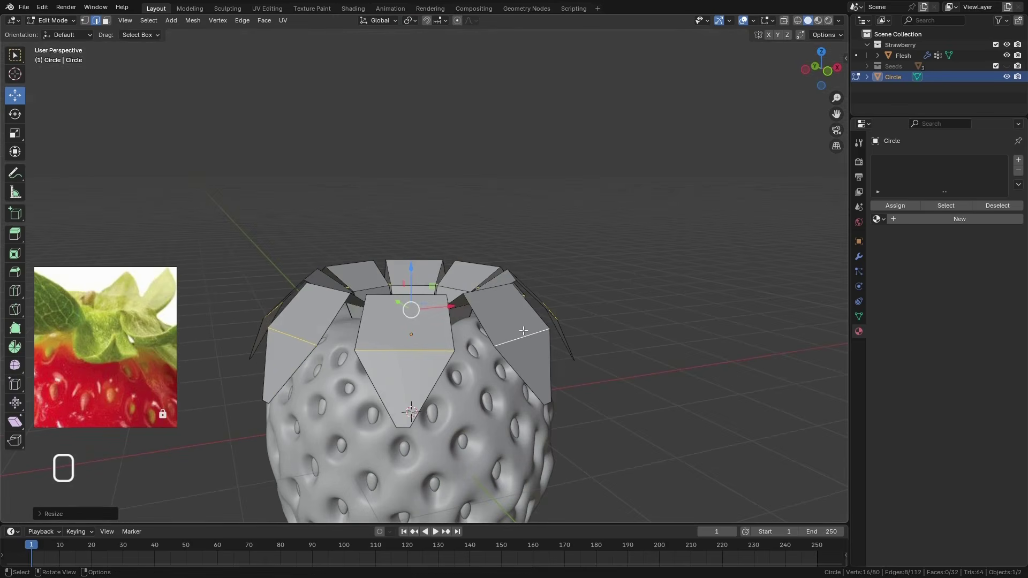
Turn on X-ray and box-select the inner ring at the base of the leaves from the front view
{"action": "middle_click_drag", "start_coordinate": [533, 396], "coordinate": [471, 443]}
{"action": "left_click", "coordinate": [783, 21]}
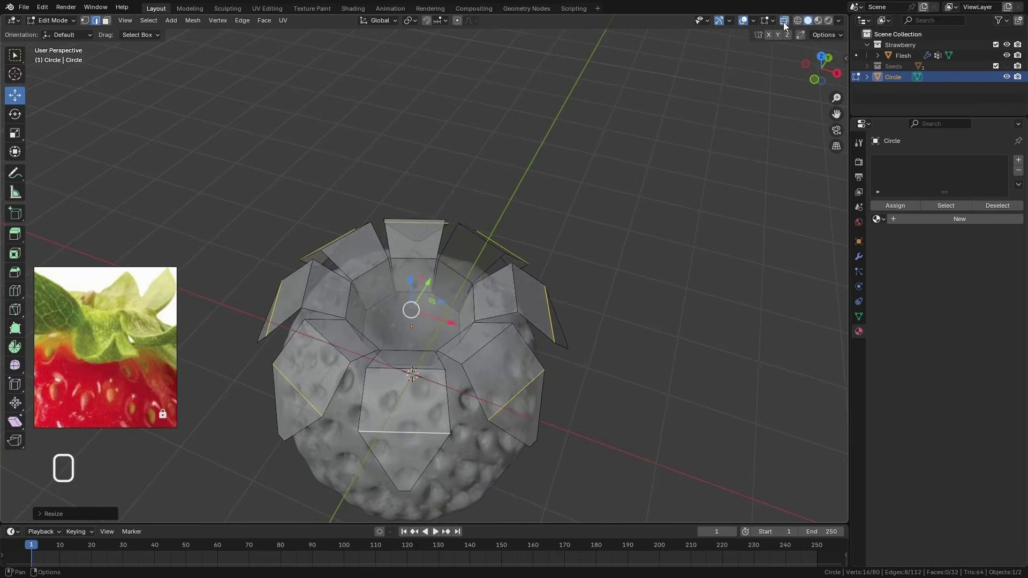
{"action": "scroll", "coordinate": [479, 300], "scroll_direction": "up", "scroll_amount": 5}
{"action": "middle_click_drag", "start_coordinate": [479, 300], "coordinate": [524, 347]}
{"action": "left_click", "coordinate": [497, 267]}
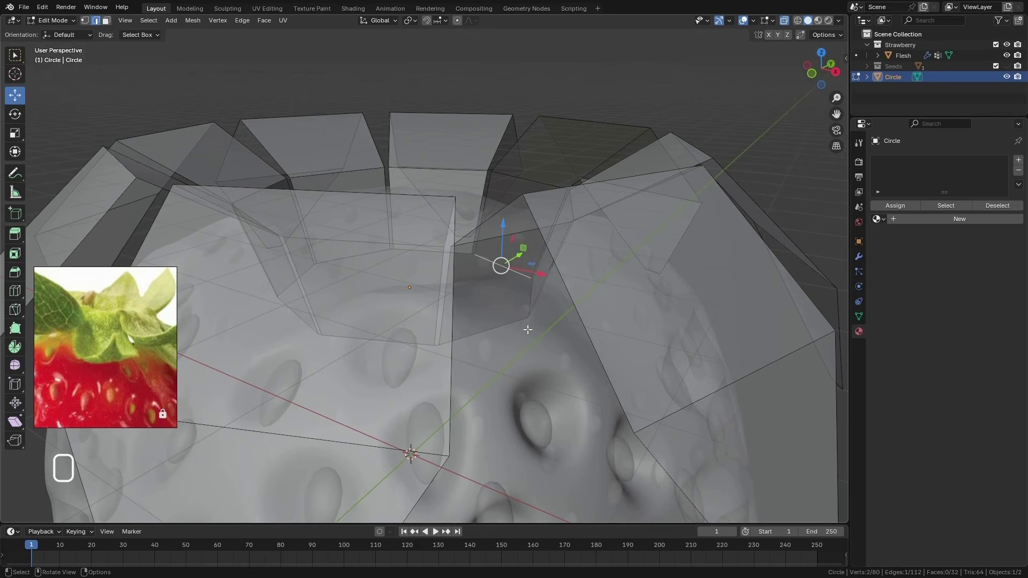
{"action": "key", "text": "KP_1"}
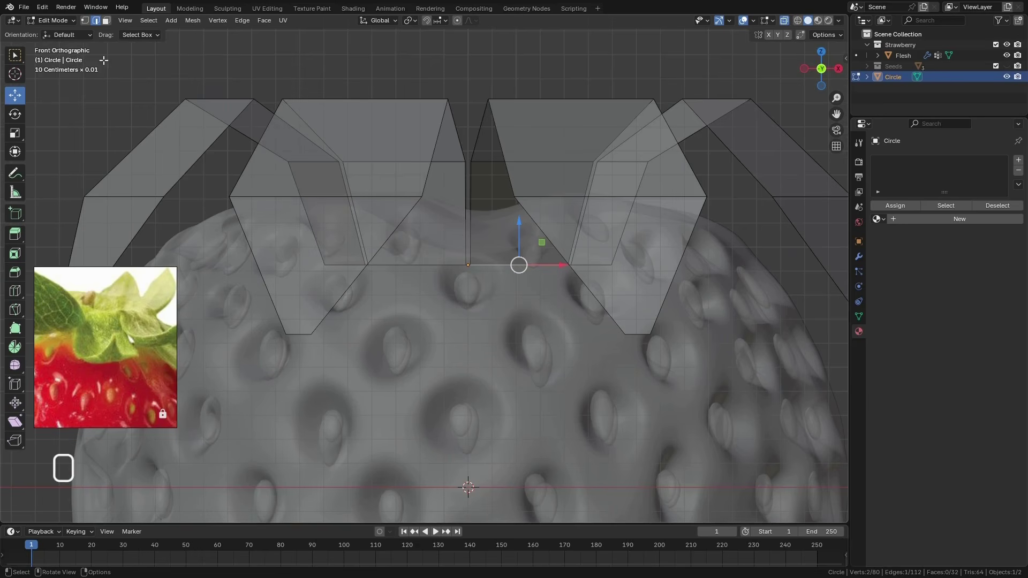
{"action": "key", "text": "1"}
{"action": "left_click_drag", "start_coordinate": [632, 250], "coordinate": [287, 275]}
{"action": "mouse_move", "coordinate": [286, 275]}
{"action": "middle_mouse_down"}
{"action": "mouse_move", "coordinate": [428, 321]}
{"action": "mouse_move", "coordinate": [500, 366]}
{"action": "mouse_move", "coordinate": [539, 298]}
{"action": "middle_mouse_up"}
{"action": "key", "text": "2"}
Extrude the inner base ring inward by scaling it to about 0.82 around the Median Point
{"action": "left_click", "coordinate": [410, 21]}
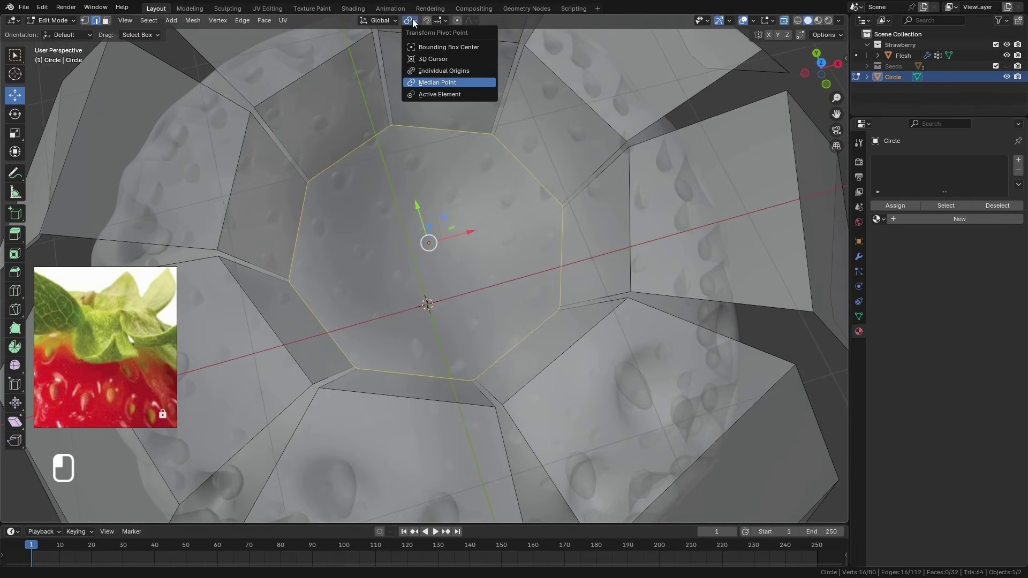
{"action": "left_click", "coordinate": [439, 82]}
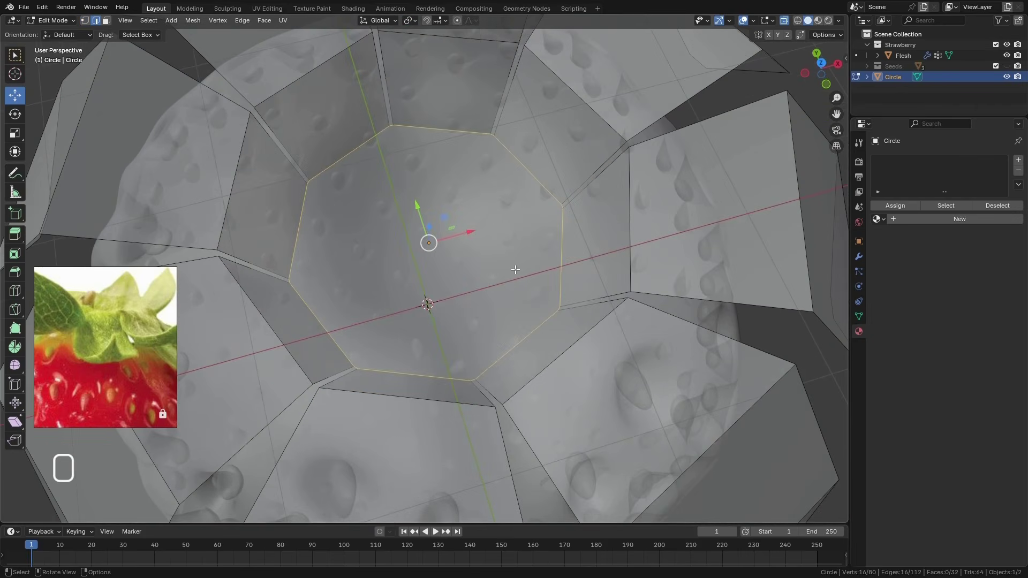
{"action": "key", "text": "e"}
{"action": "key", "text": "s"}
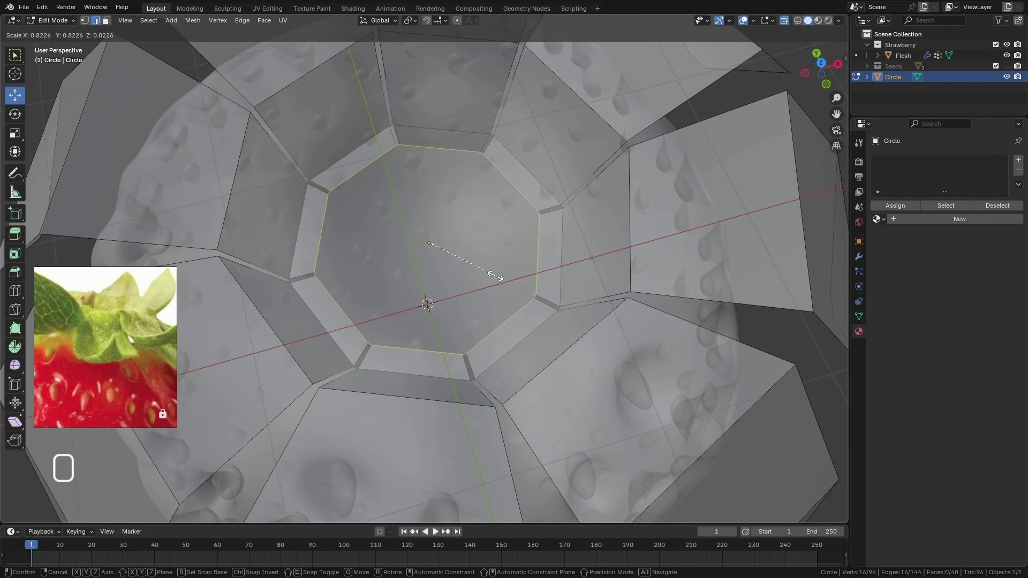
{"action": "left_click", "coordinate": [495, 275]}
{"action": "middle_click_drag", "start_coordinate": [495, 275], "coordinate": [553, 235]}
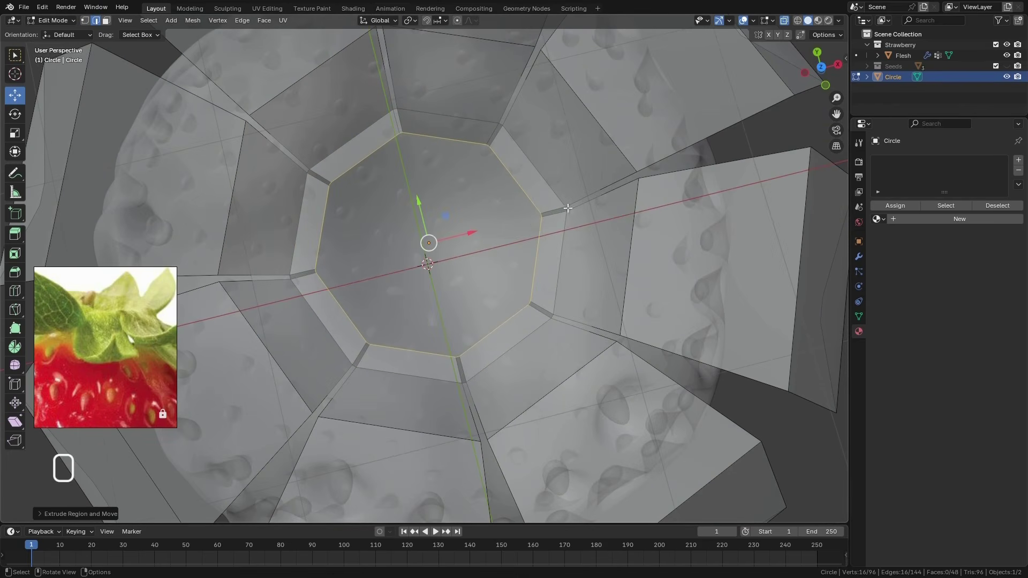
Merge the vertices of the new inner ring by distance, with a merge distance of 0.1 cm
{"action": "middle_click_drag", "start_coordinate": [566, 213], "coordinate": [552, 203]}
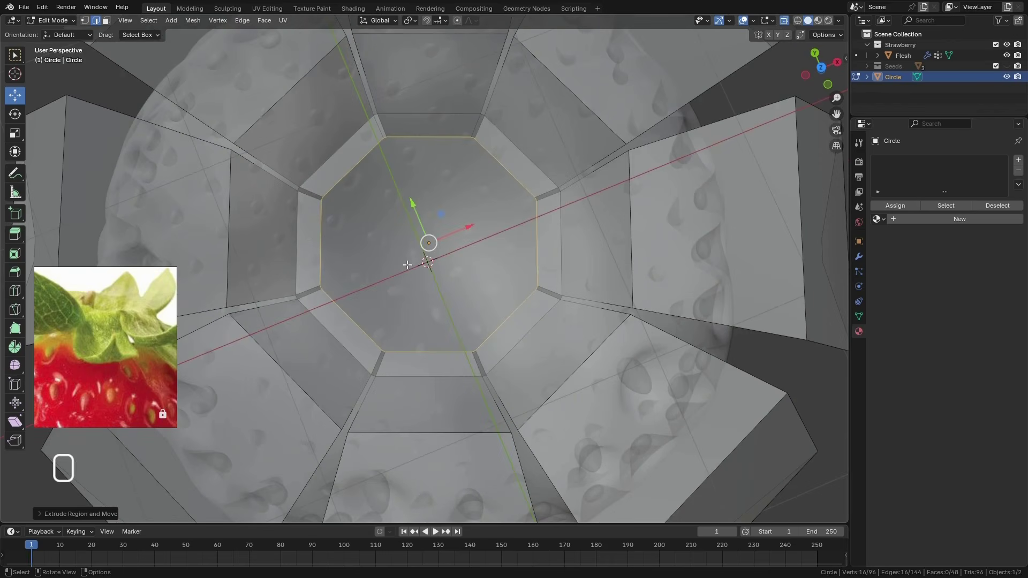
{"action": "middle_click_drag", "start_coordinate": [407, 265], "coordinate": [414, 181]}
{"action": "key", "text": "1"}
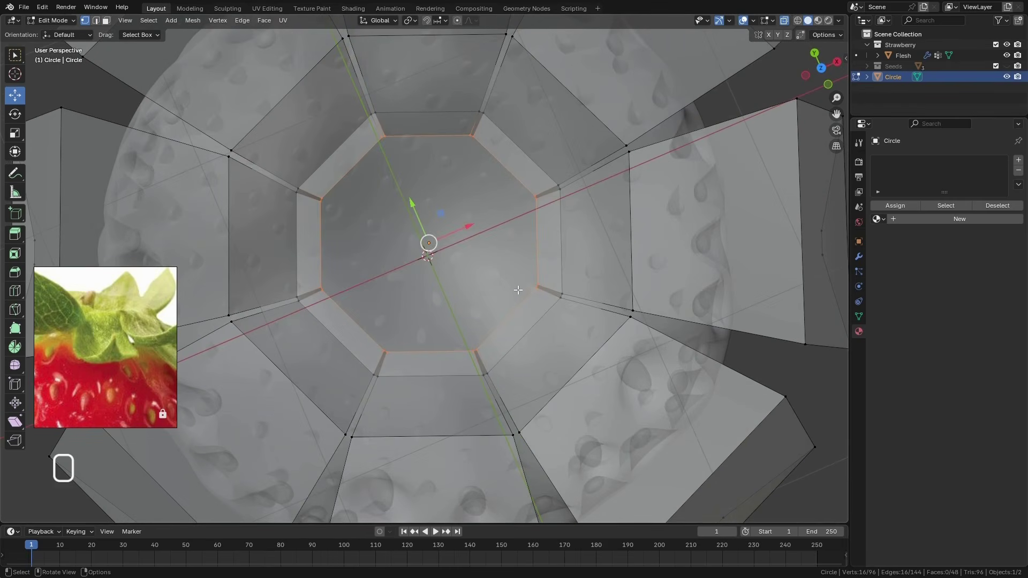
{"action": "key", "text": "m"}
{"action": "left_click", "coordinate": [501, 330]}
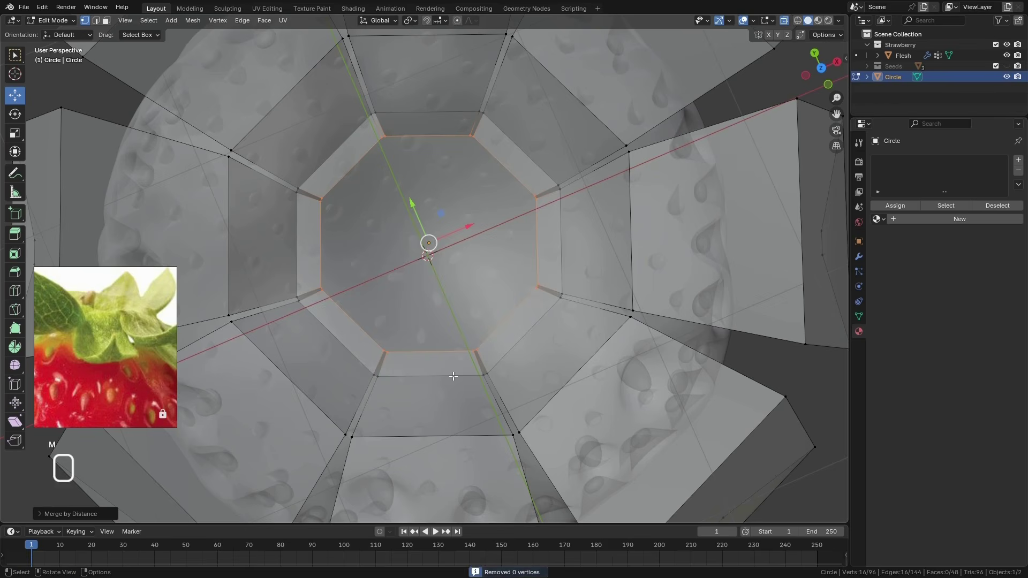
{"action": "left_click", "coordinate": [42, 513]}
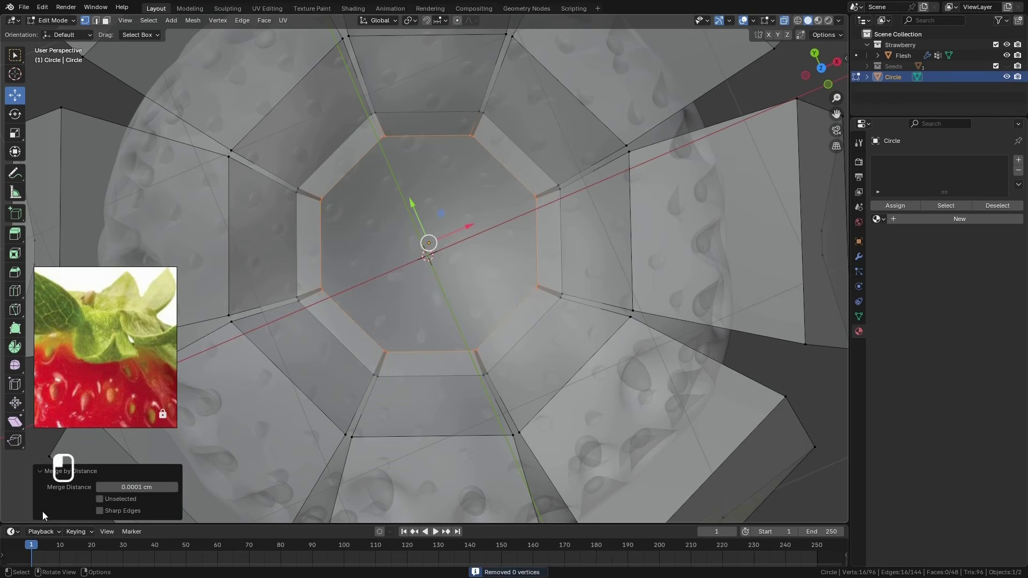
{"action": "left_click", "coordinate": [175, 488]}
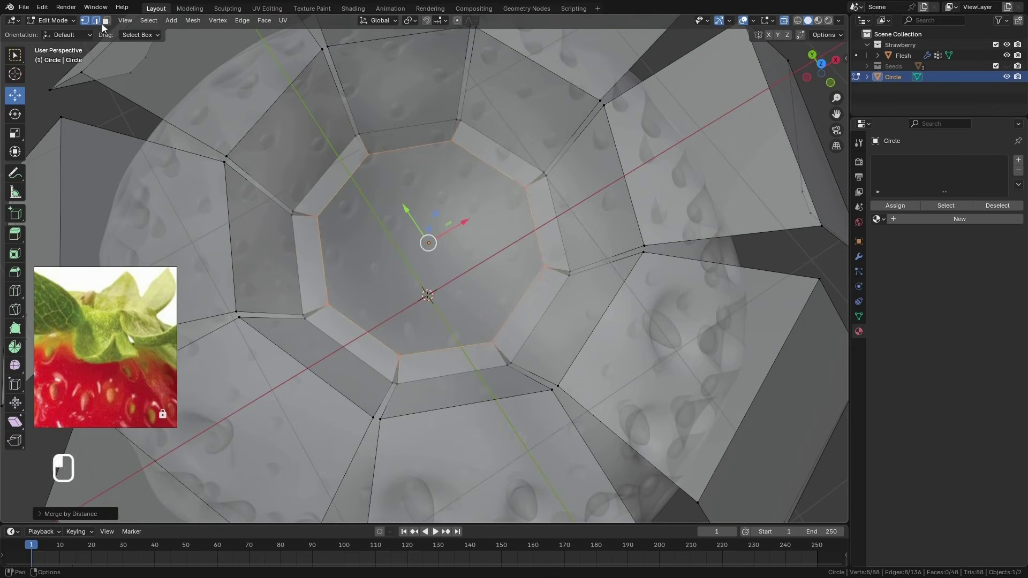
Extrude the merged ring again in edge mode and scale it inward to the width of the stem's base
{"action": "left_click", "coordinate": [96, 20]}
{"action": "middle_click_drag", "start_coordinate": [483, 289], "coordinate": [488, 242]}
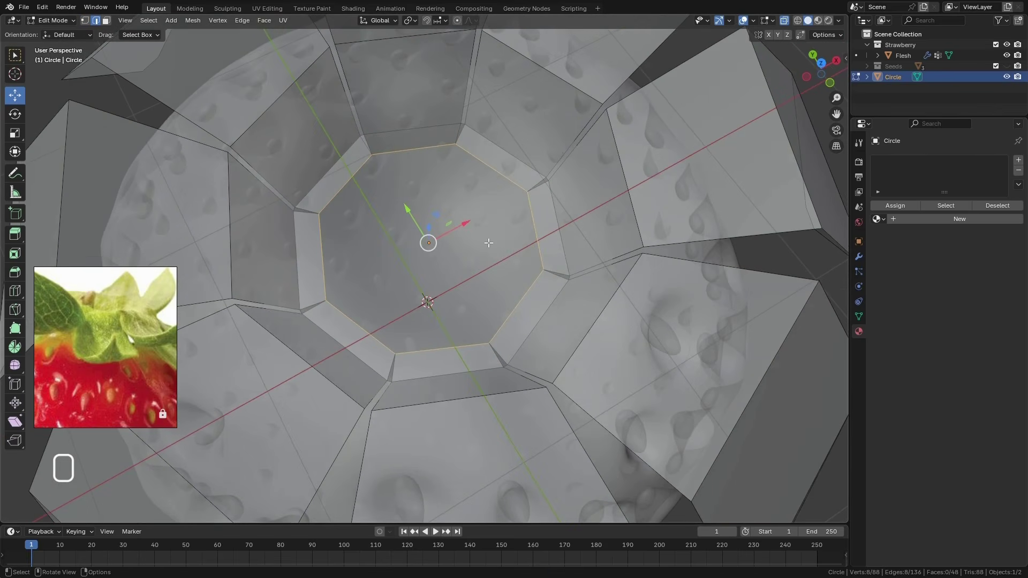
{"action": "key", "text": "e"}
{"action": "key", "text": "s"}
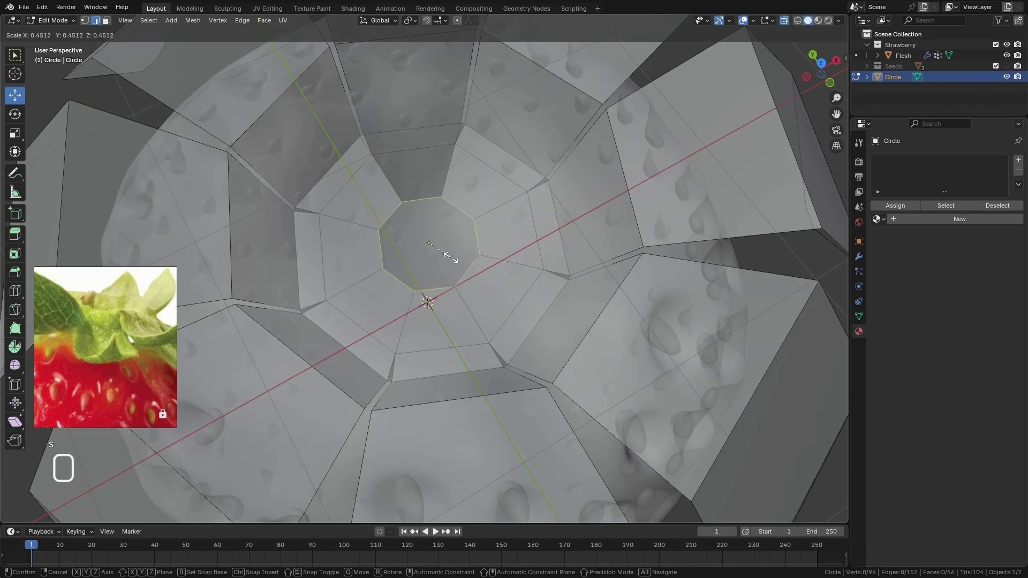
{"action": "left_click", "coordinate": [458, 259]}
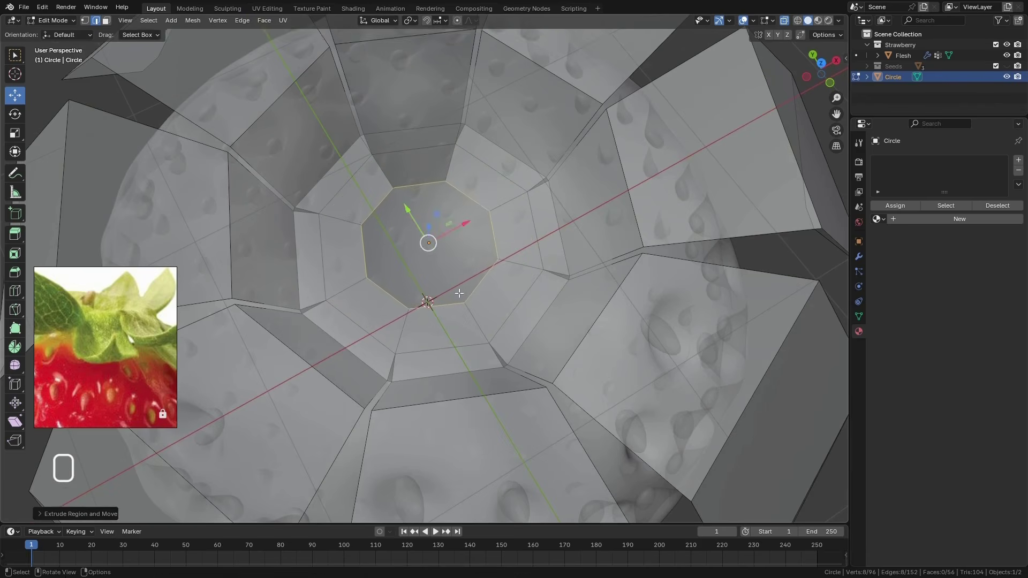
{"action": "middle_click_drag", "start_coordinate": [459, 259], "coordinate": [438, 259]}
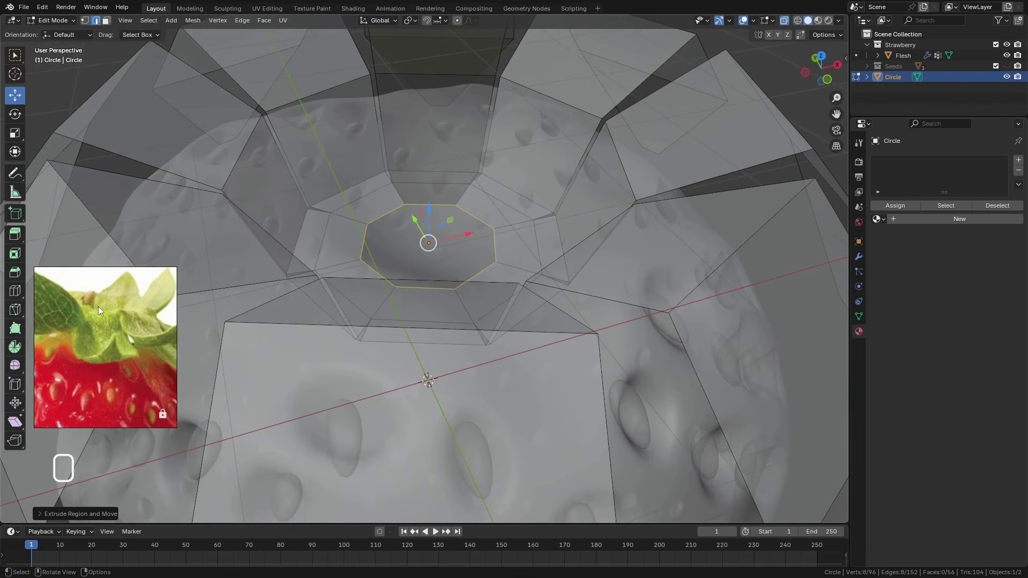
Extrude the stem's base ring upward about 0.71 cm along global Z from the front view
{"action": "middle_click_drag", "start_coordinate": [449, 136], "coordinate": [484, 291]}
{"action": "key", "text": "KP_1"}
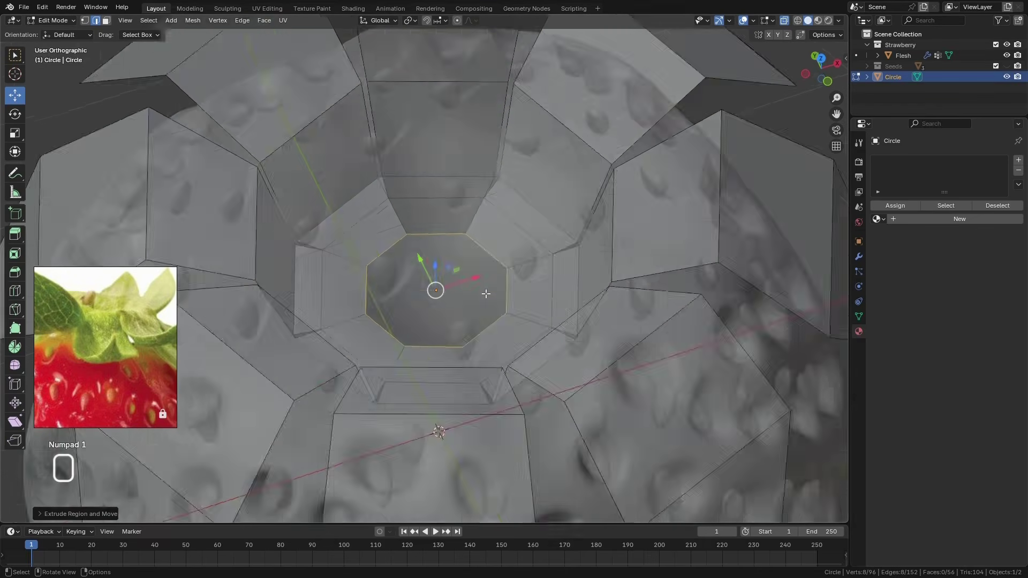
{"action": "key", "text": "e"}
{"action": "key", "text": "z"}
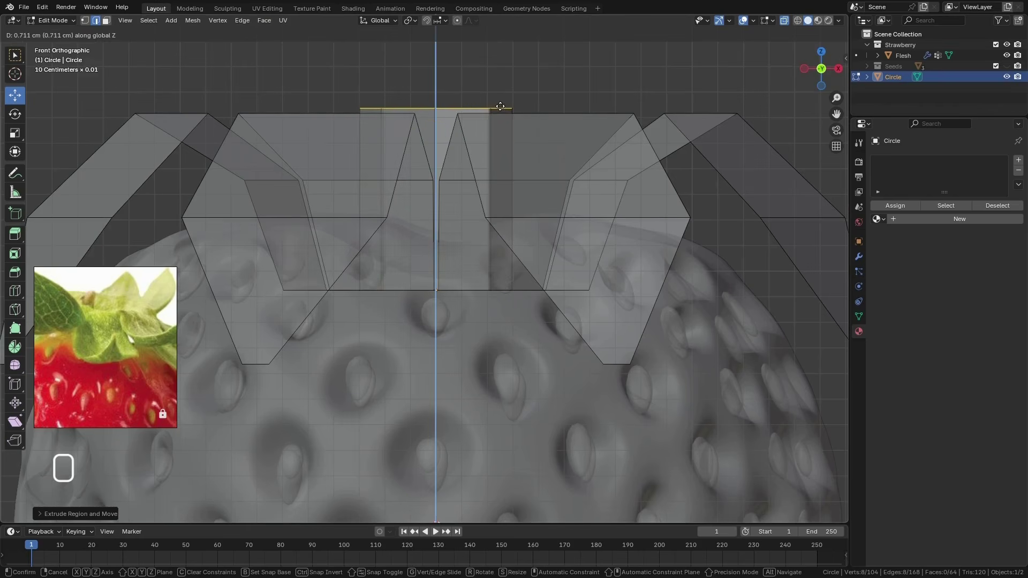
{"action": "left_click", "coordinate": [487, 107]}
{"action": "middle_click_drag", "start_coordinate": [487, 107], "coordinate": [519, 219]}
Turn off X-ray and scale the stem's top ring narrower
{"action": "left_click", "coordinate": [784, 21]}
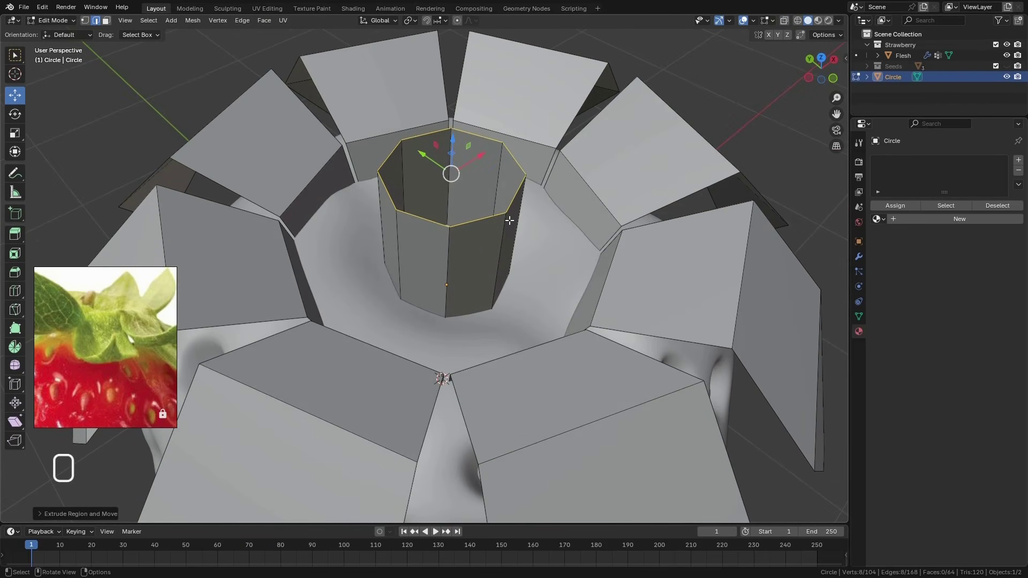
{"action": "key", "text": "s"}
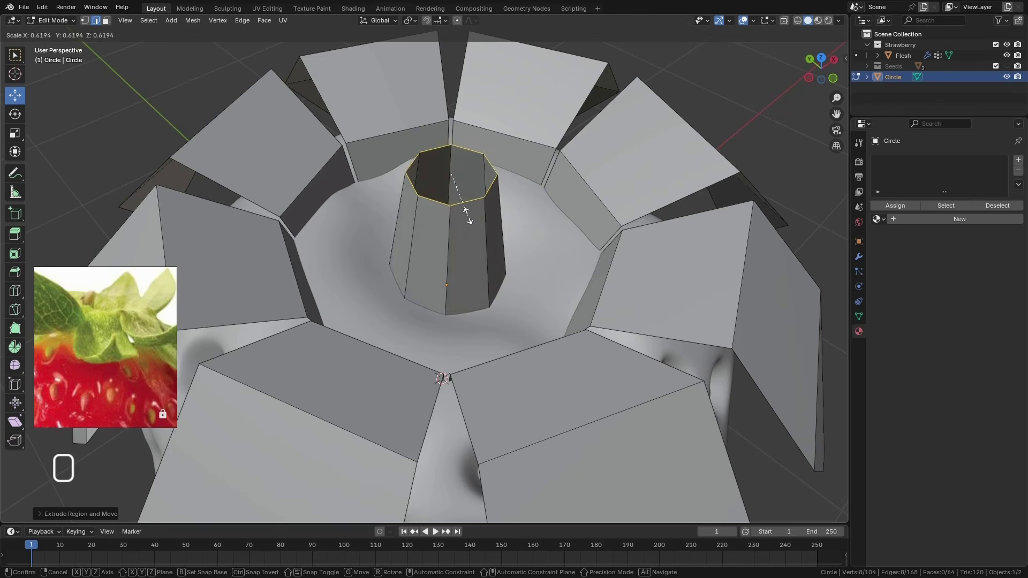
{"action": "left_click", "coordinate": [468, 225]}
{"action": "middle_click_drag", "start_coordinate": [468, 225], "coordinate": [474, 204]}
Extrude the stem's top ring inward twice and close the remaining hole with Grid Fill
{"action": "key", "text": "e"}
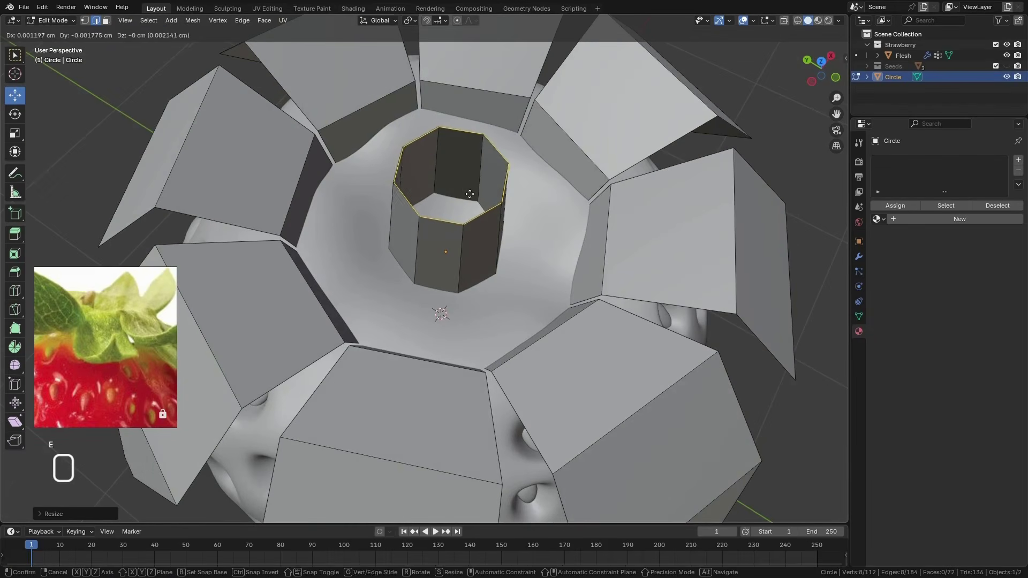
{"action": "left_click", "coordinate": [455, 185]}
{"action": "key", "text": "e"}
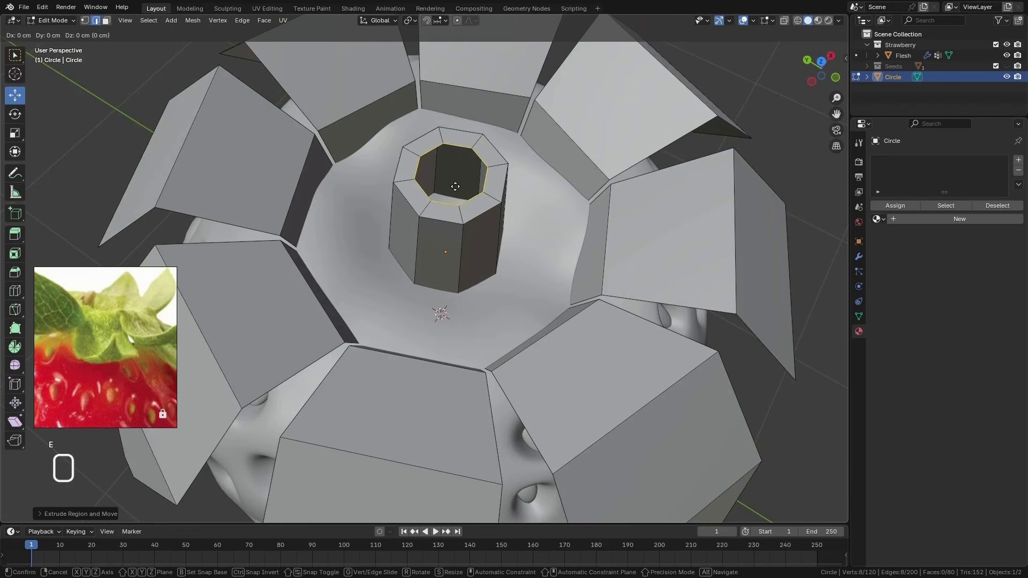
{"action": "key", "text": "s"}
{"action": "left_click", "coordinate": [453, 180]}
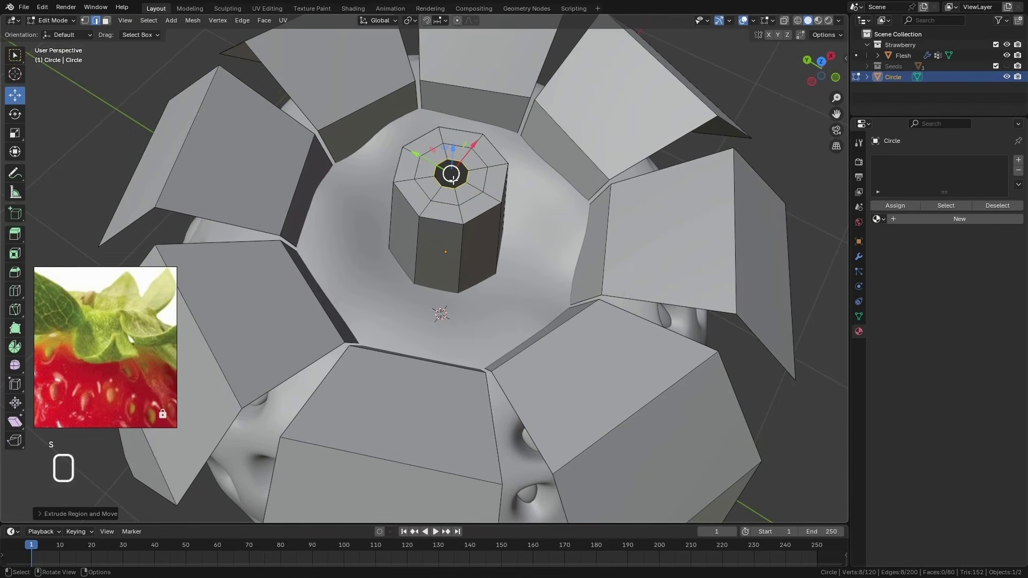
{"action": "left_click", "coordinate": [270, 22]}
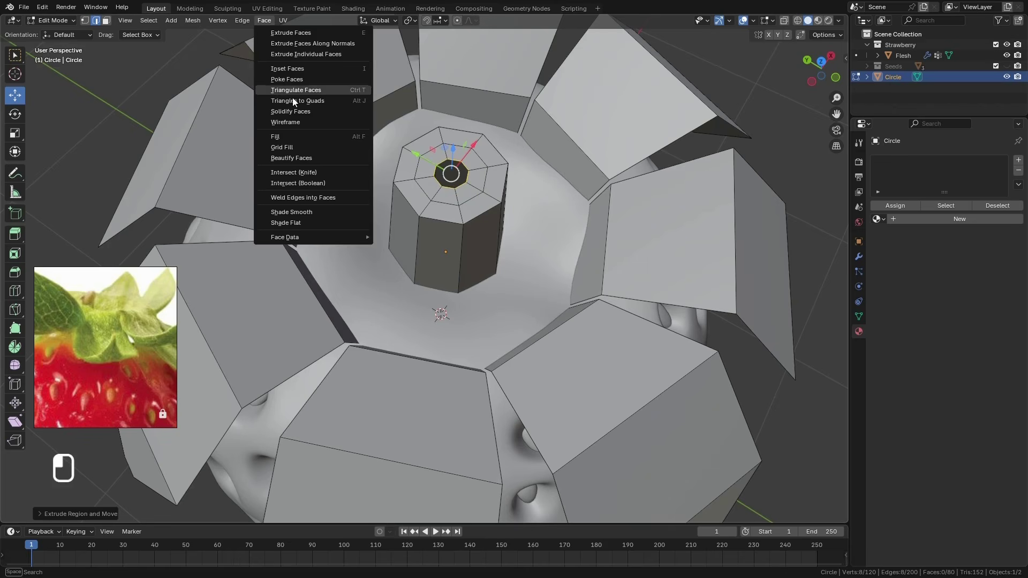
{"action": "left_click", "coordinate": [303, 145]}
Switch the leaves object to Object Mode
{"action": "scroll", "coordinate": [317, 98], "scroll_direction": "down", "scroll_amount": 6}
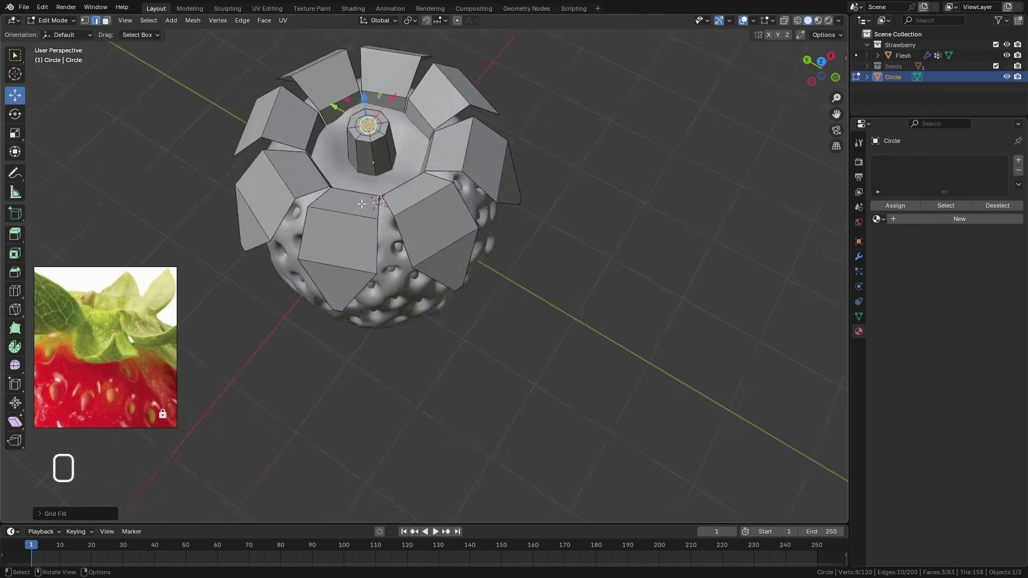
{"action": "scroll", "coordinate": [360, 144], "scroll_direction": "up", "scroll_amount": 3}
{"action": "middle_click_drag", "start_coordinate": [360, 202], "coordinate": [427, 210]}
{"action": "scroll", "coordinate": [374, 166], "scroll_direction": "down", "scroll_amount": 4}
{"action": "scroll", "coordinate": [379, 181], "scroll_direction": "up", "scroll_amount": 5}
{"action": "scroll", "coordinate": [442, 213], "scroll_direction": "down", "scroll_amount": 2}
{"action": "scroll", "coordinate": [427, 214], "scroll_direction": "up", "scroll_amount": 3}
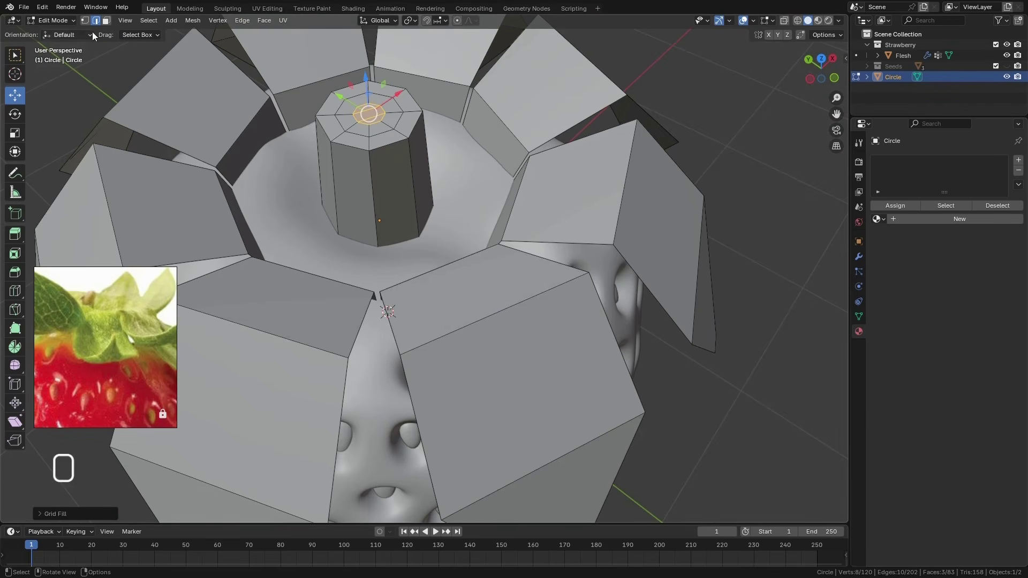
{"action": "left_click", "coordinate": [52, 20]}
{"action": "left_click", "coordinate": [66, 33]}
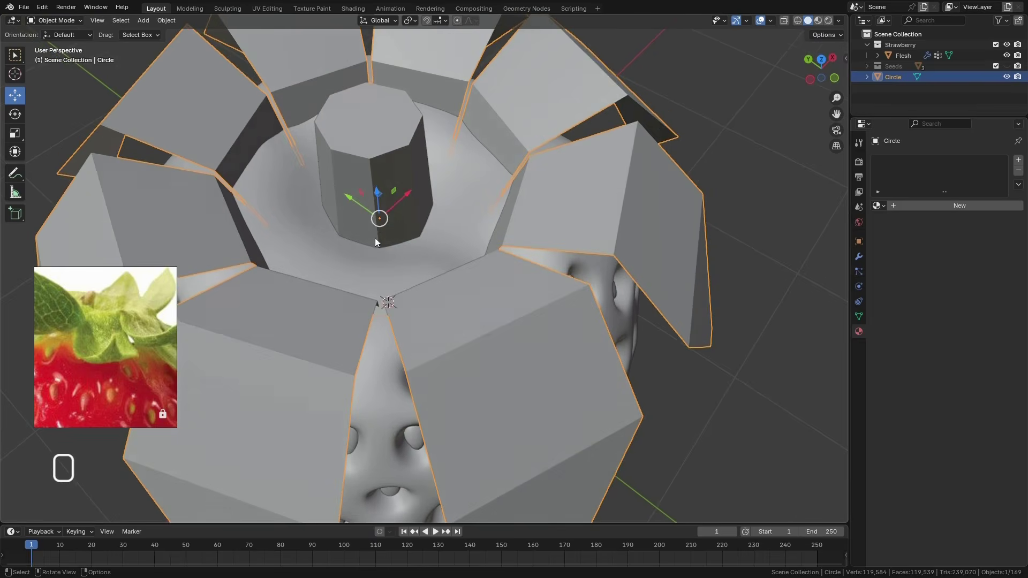
{"action": "scroll", "coordinate": [374, 242], "scroll_direction": "down", "scroll_amount": 4}
{"action": "left_click", "coordinate": [910, 205]}
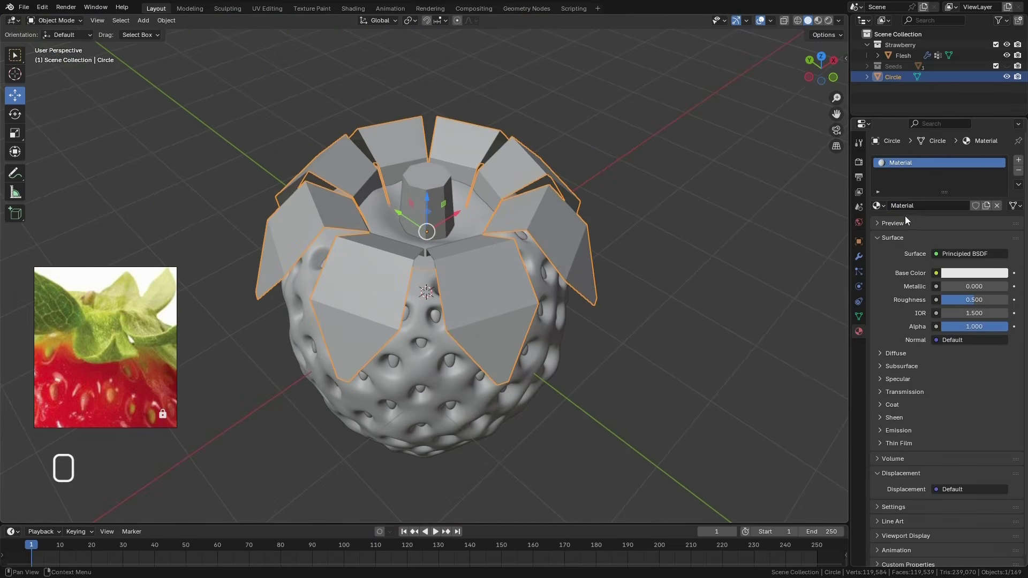
{"action": "left_click", "coordinate": [996, 206]}
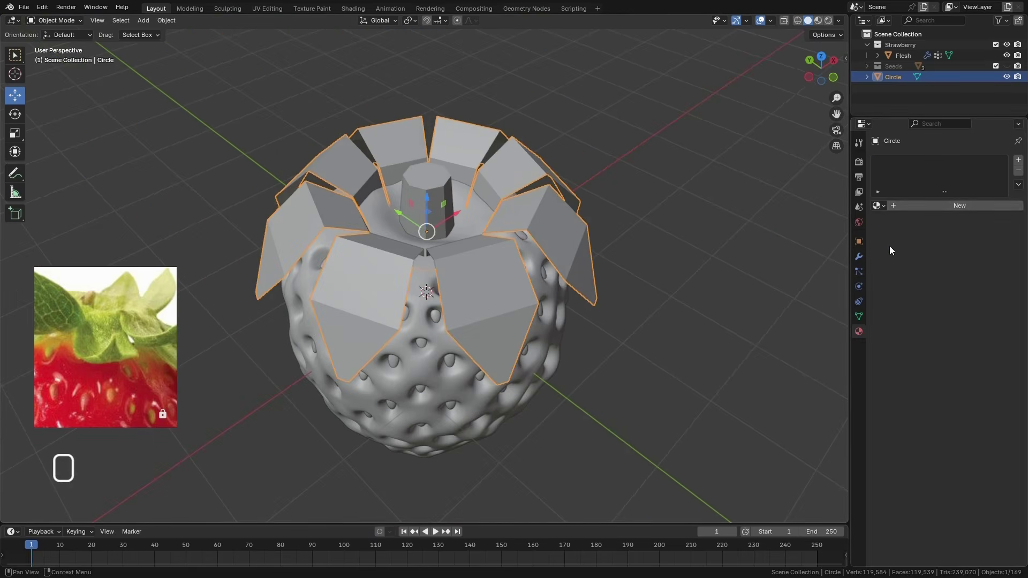
Add a Subdivision Surface modifier to the leaves and stem object
{"action": "left_click", "coordinate": [859, 257]}
{"action": "left_click", "coordinate": [916, 161]}
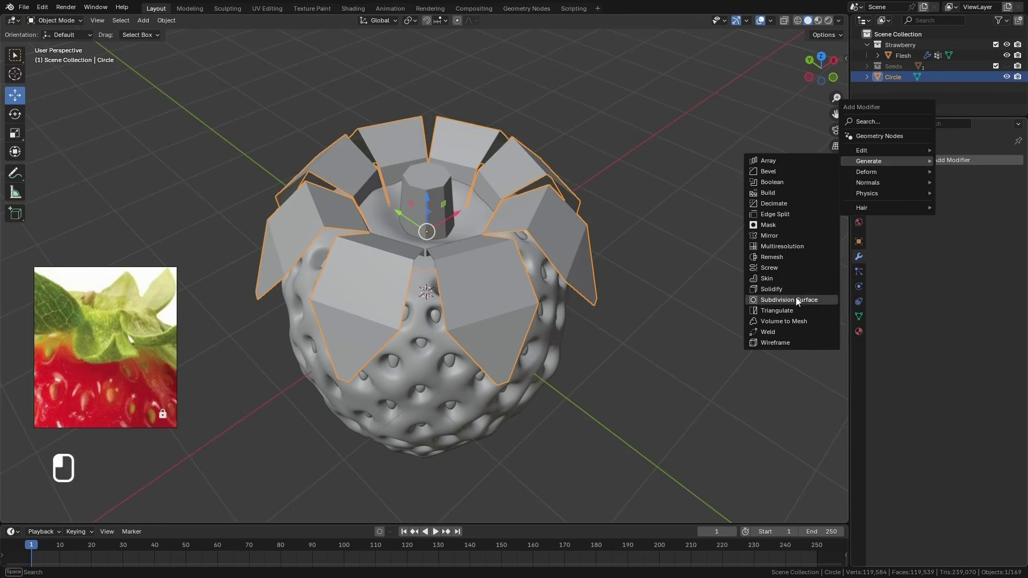
{"action": "left_click", "coordinate": [797, 298]}
{"action": "middle_click_drag", "start_coordinate": [520, 284], "coordinate": [541, 311]}
{"action": "middle_click_drag", "start_coordinate": [407, 184], "coordinate": [502, 250]}
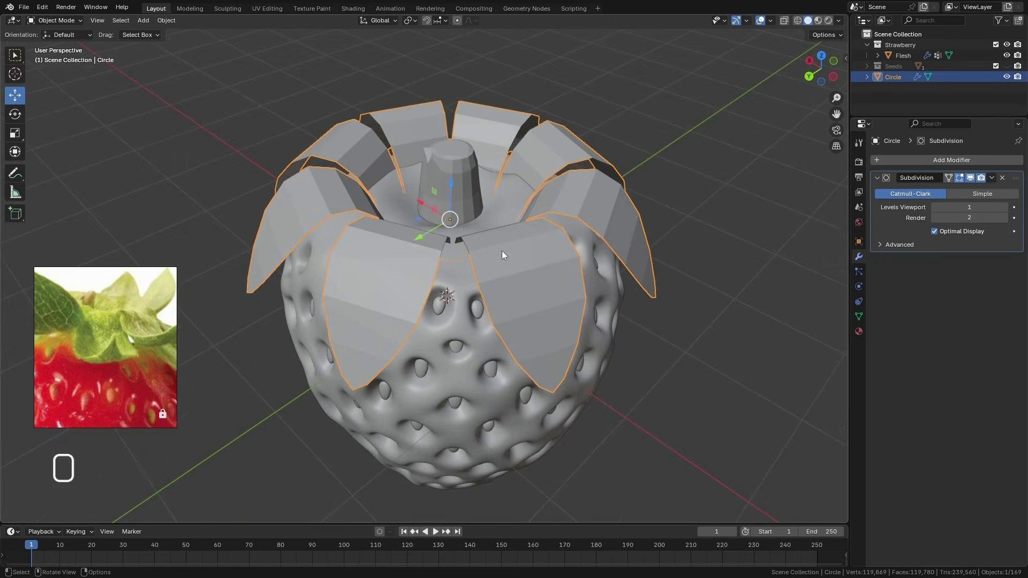
{"action": "left_click", "coordinate": [989, 179]}
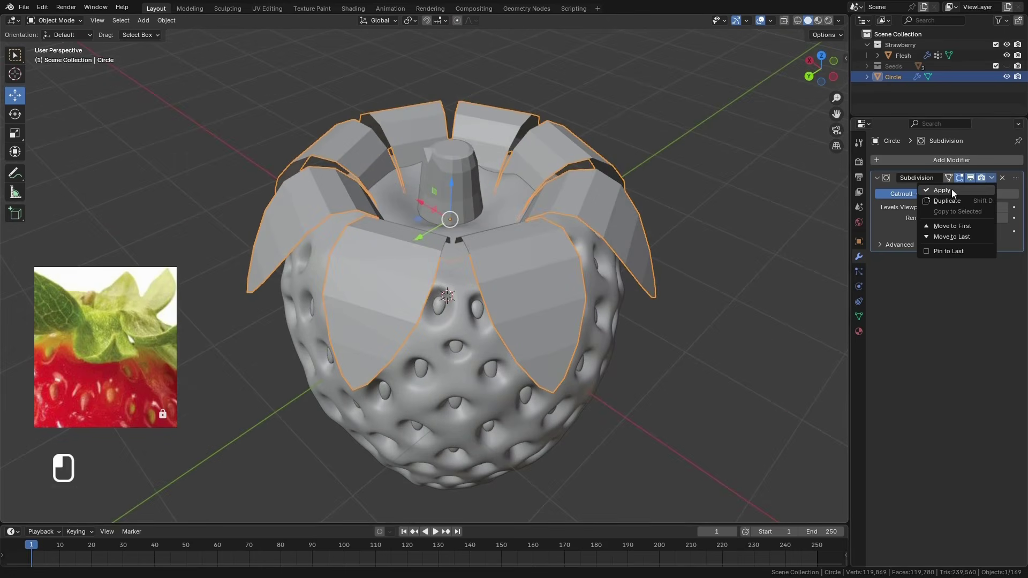
{"action": "left_click", "coordinate": [951, 189]}
{"action": "middle_click_drag", "start_coordinate": [406, 236], "coordinate": [450, 183]}
{"action": "scroll", "coordinate": [452, 210], "scroll_direction": "up", "scroll_amount": 3}
{"action": "key", "text": "ctrl+z"}
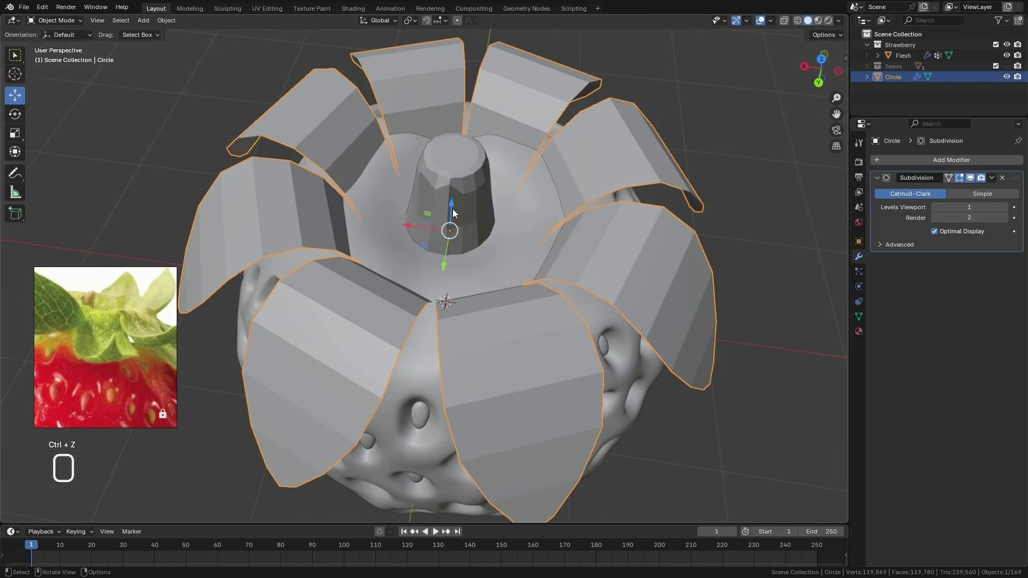
Hide the Subdivision modifier's effect in the viewport and turn on the Face Orientation overlay
{"action": "middle_click_drag", "start_coordinate": [437, 196], "coordinate": [415, 190]}
{"action": "scroll", "coordinate": [425, 155], "scroll_direction": "up", "scroll_amount": 2}
{"action": "middle_click_drag", "start_coordinate": [425, 155], "coordinate": [358, 190]}
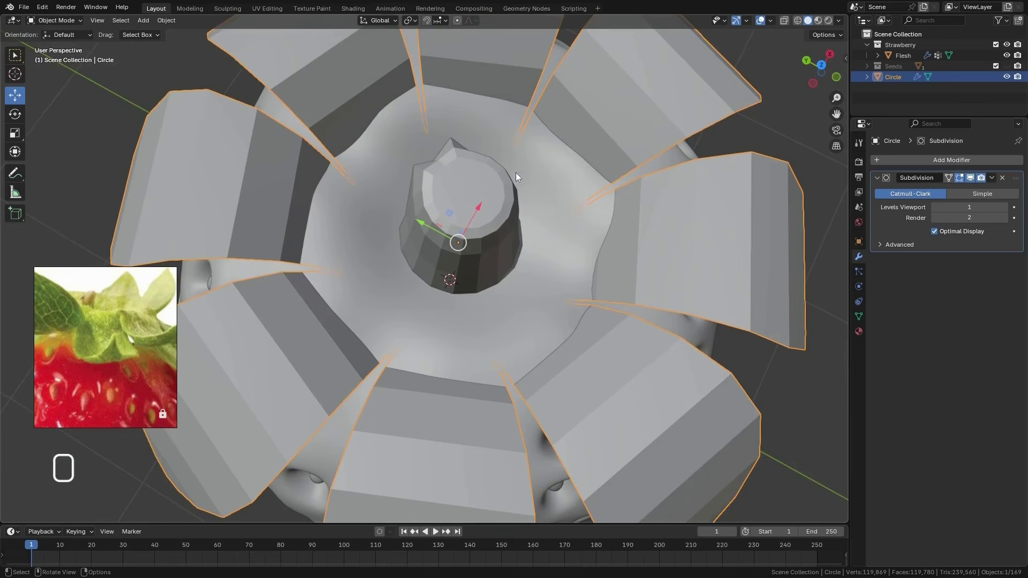
{"action": "left_click", "coordinate": [969, 178]}
{"action": "scroll", "coordinate": [415, 292], "scroll_direction": "down", "scroll_amount": 5}
{"action": "middle_click_drag", "start_coordinate": [413, 291], "coordinate": [470, 245]}
{"action": "scroll", "coordinate": [470, 246], "scroll_direction": "up", "scroll_amount": 2}
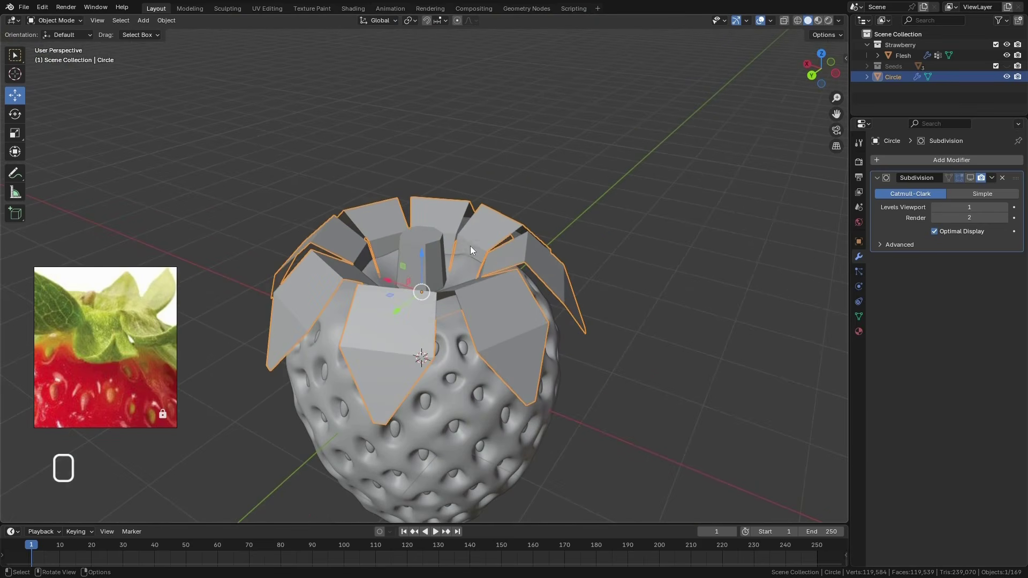
{"action": "left_click", "coordinate": [769, 20]}
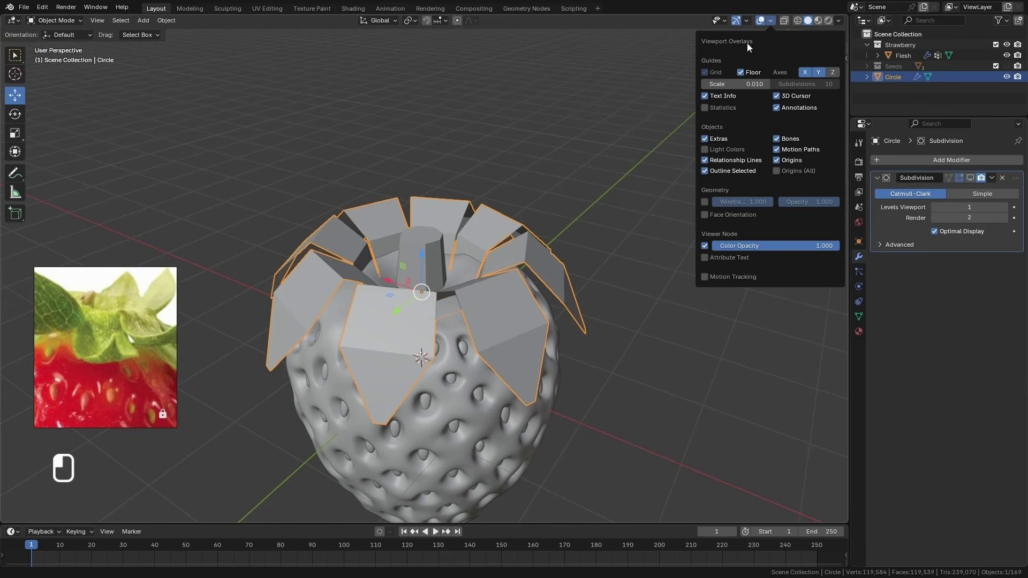
{"action": "left_click", "coordinate": [705, 215]}
Recalculate all normals of the leaves and stem mesh to the outside in Edit Mode
{"action": "middle_click_drag", "start_coordinate": [409, 287], "coordinate": [435, 294]}
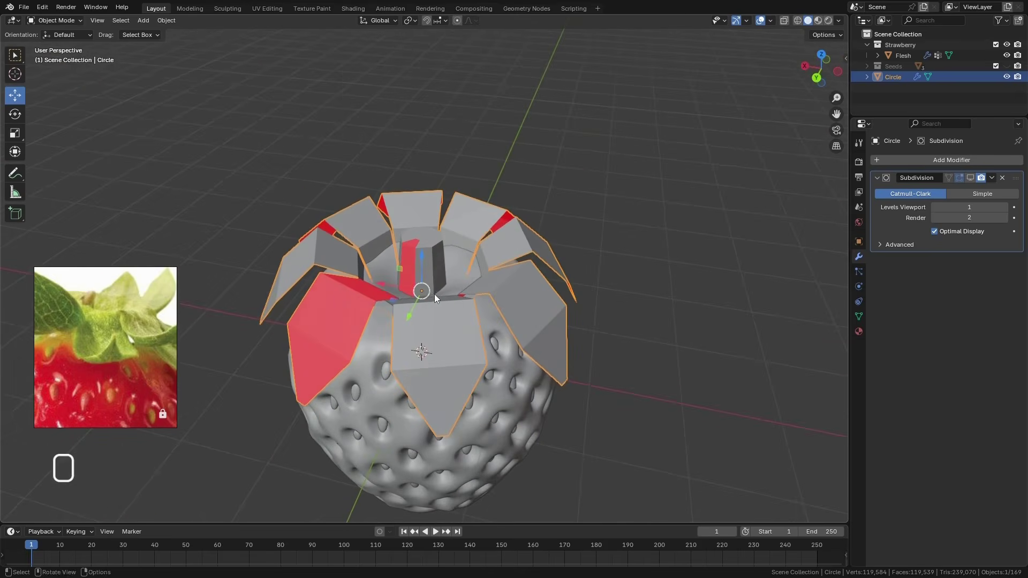
{"action": "middle_click_drag", "start_coordinate": [448, 240], "coordinate": [436, 288]}
{"action": "middle_click_drag", "start_coordinate": [436, 243], "coordinate": [458, 226]}
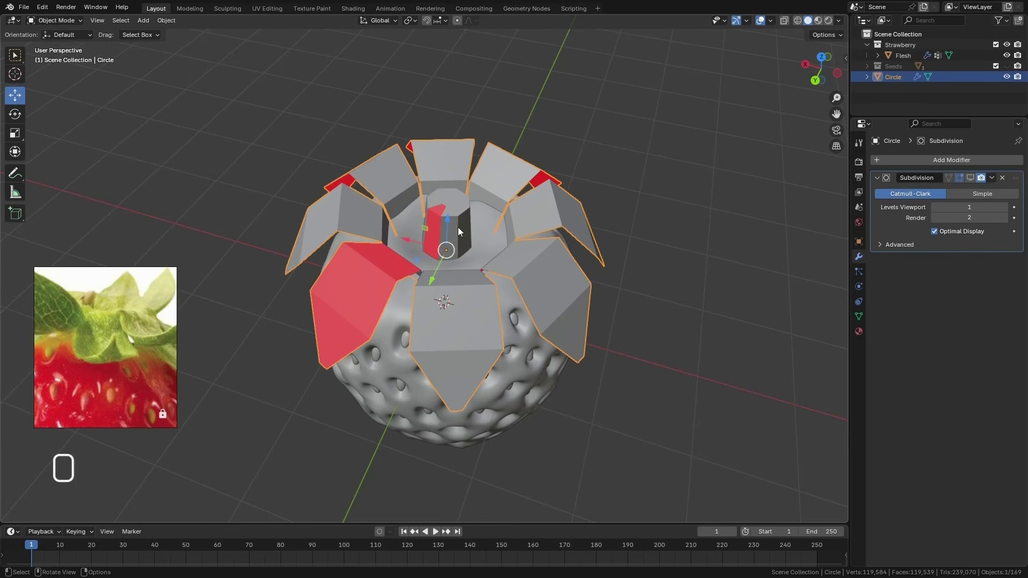
{"action": "left_click", "coordinate": [55, 21]}
{"action": "left_click", "coordinate": [71, 43]}
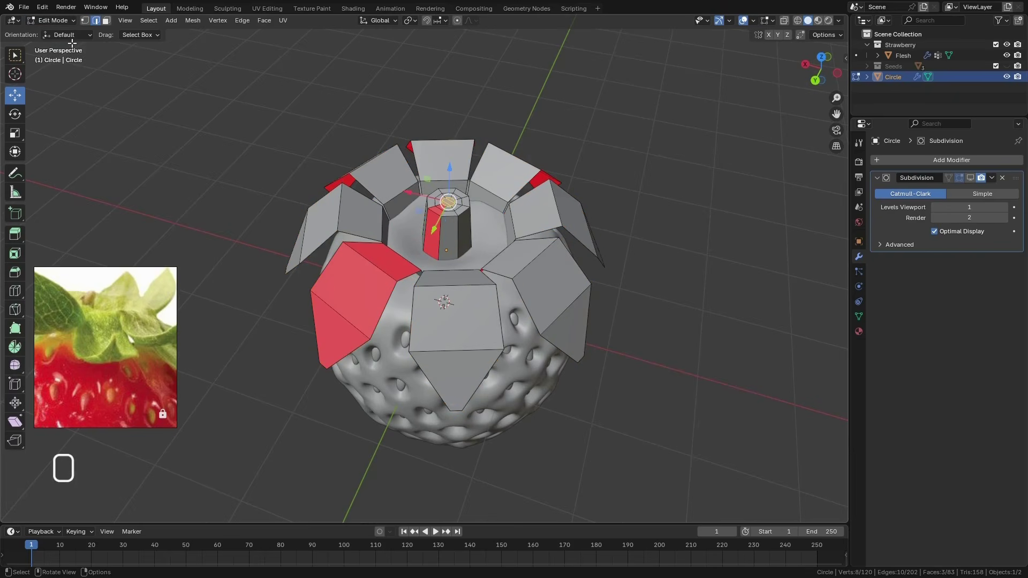
{"action": "mouse_move", "coordinate": [458, 279]}
{"action": "middle_mouse_down"}
{"action": "mouse_move", "coordinate": [509, 279]}
{"action": "mouse_move", "coordinate": [474, 283]}
{"action": "middle_mouse_up"}
{"action": "key", "text": "a"}
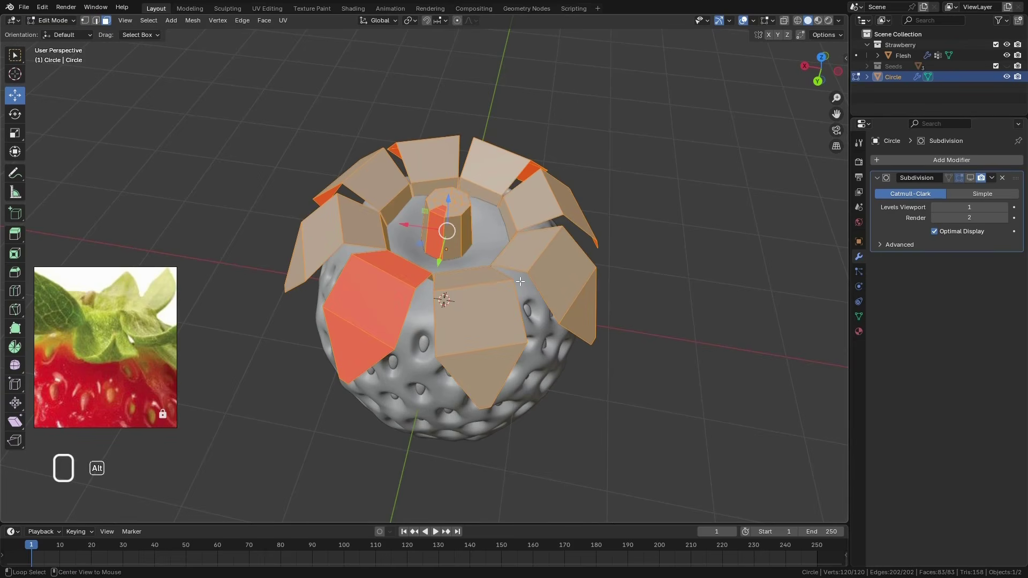
{"action": "key", "text": "alt+n"}
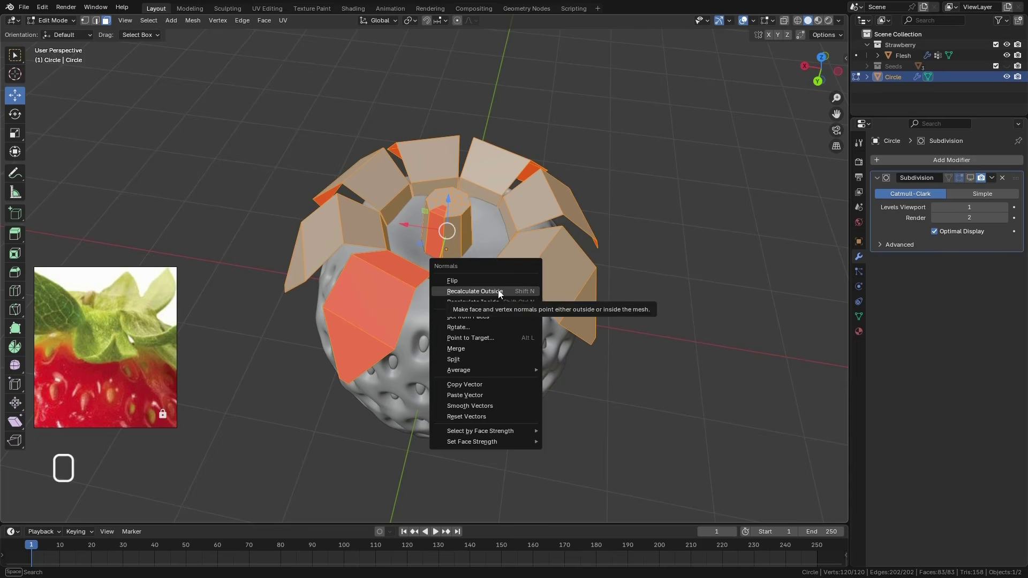
{"action": "left_click", "coordinate": [499, 292]}
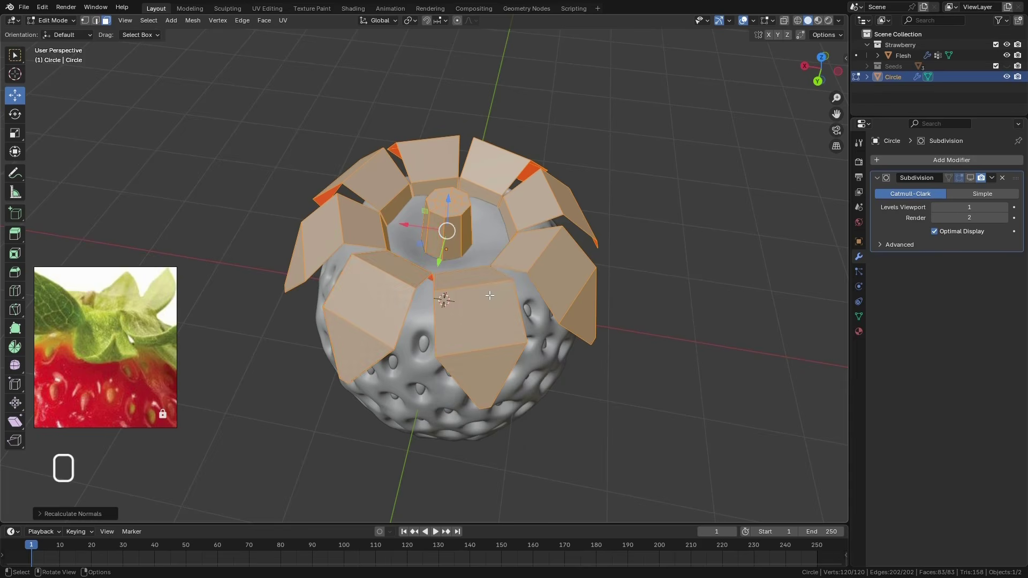
Return to Object Mode, show the Subdivision modifier in the viewport again and apply it
{"action": "left_click", "coordinate": [54, 20]}
{"action": "left_click", "coordinate": [50, 32]}
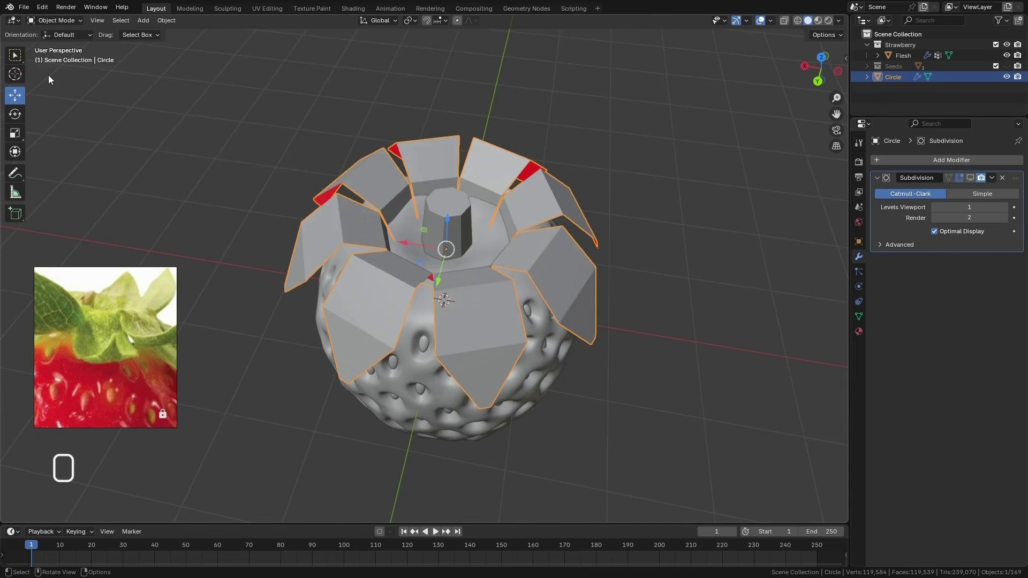
{"action": "left_click", "coordinate": [970, 177]}
{"action": "middle_click_drag", "start_coordinate": [522, 346], "coordinate": [443, 347]}
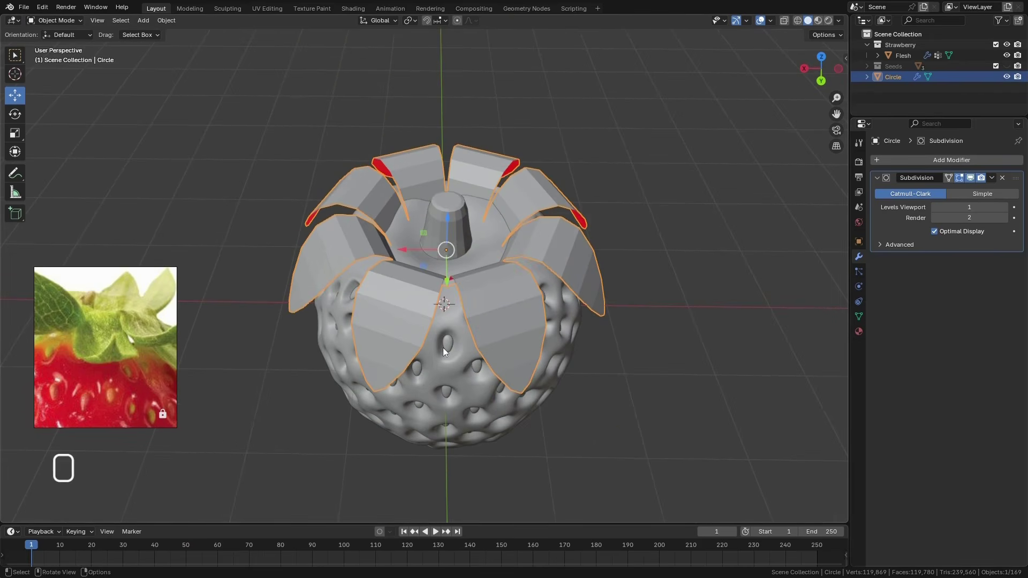
{"action": "left_click", "coordinate": [991, 177]}
{"action": "left_click", "coordinate": [946, 190]}
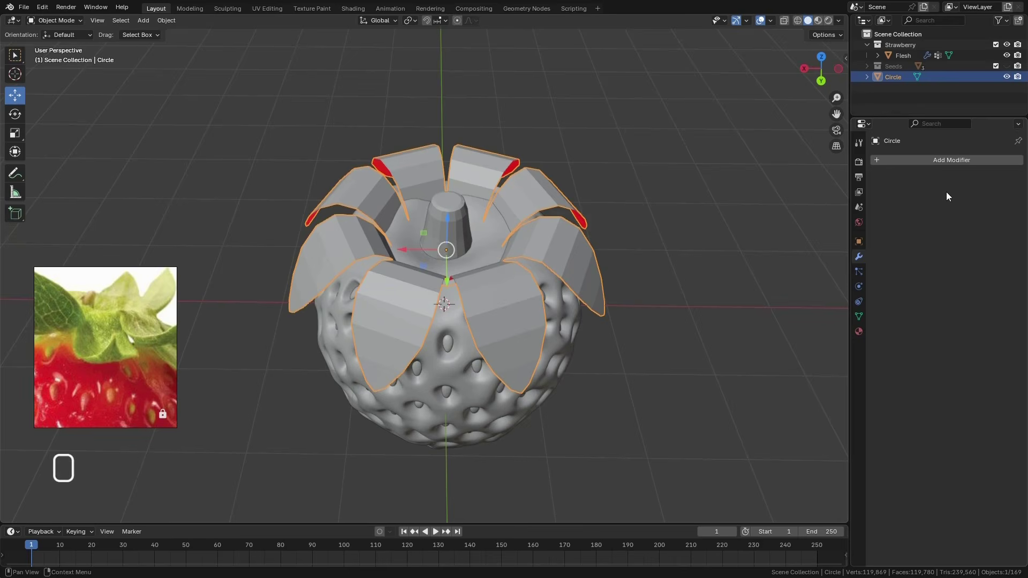
Add another Subdivision Surface modifier to the leaves with Optimal Display off and apply it
{"action": "middle_click_drag", "start_coordinate": [589, 246], "coordinate": [629, 364]}
{"action": "left_click", "coordinate": [908, 159]}
{"action": "mouse_move", "coordinate": [909, 158]}
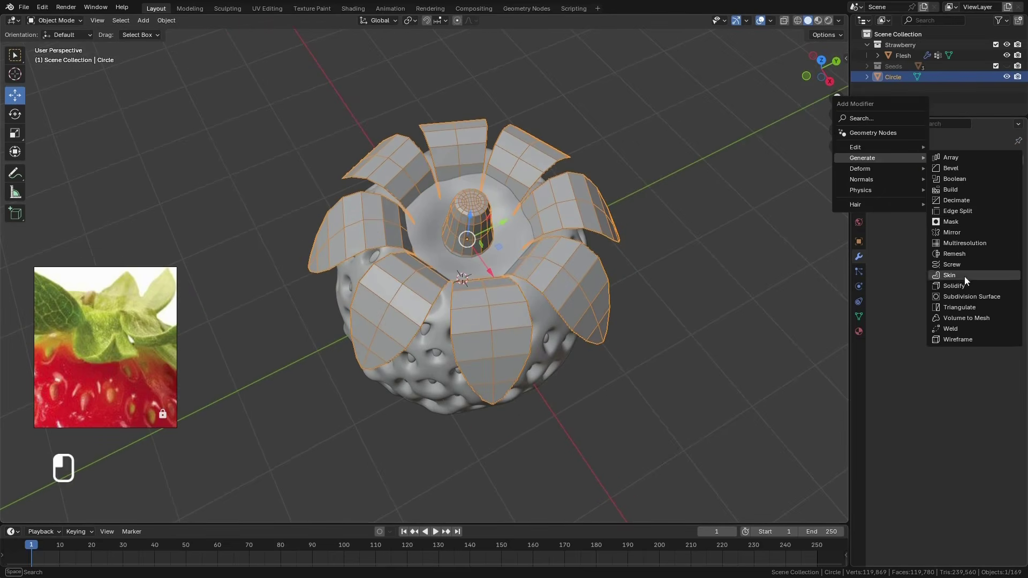
{"action": "left_click", "coordinate": [971, 298]}
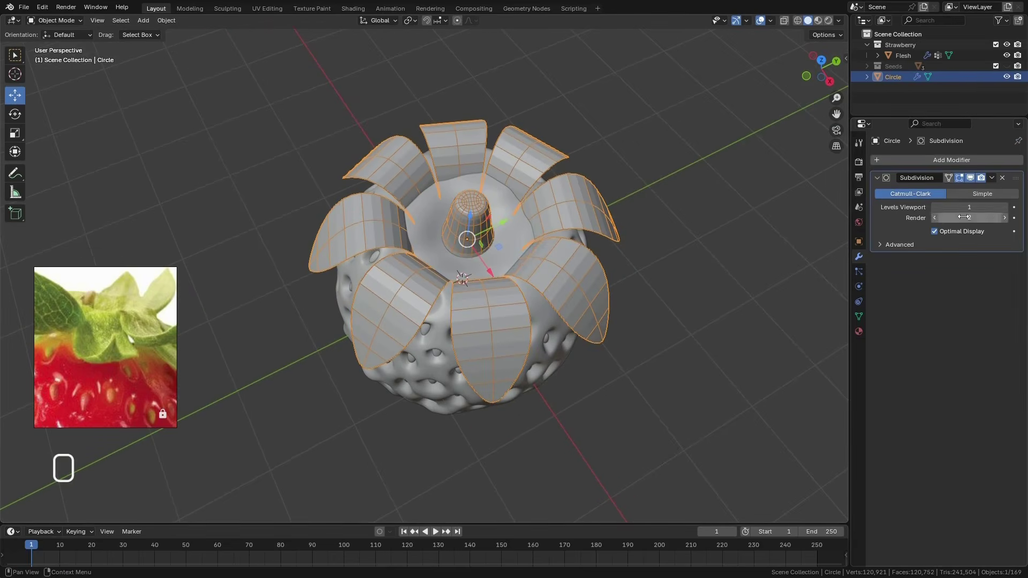
{"action": "left_click", "coordinate": [934, 231]}
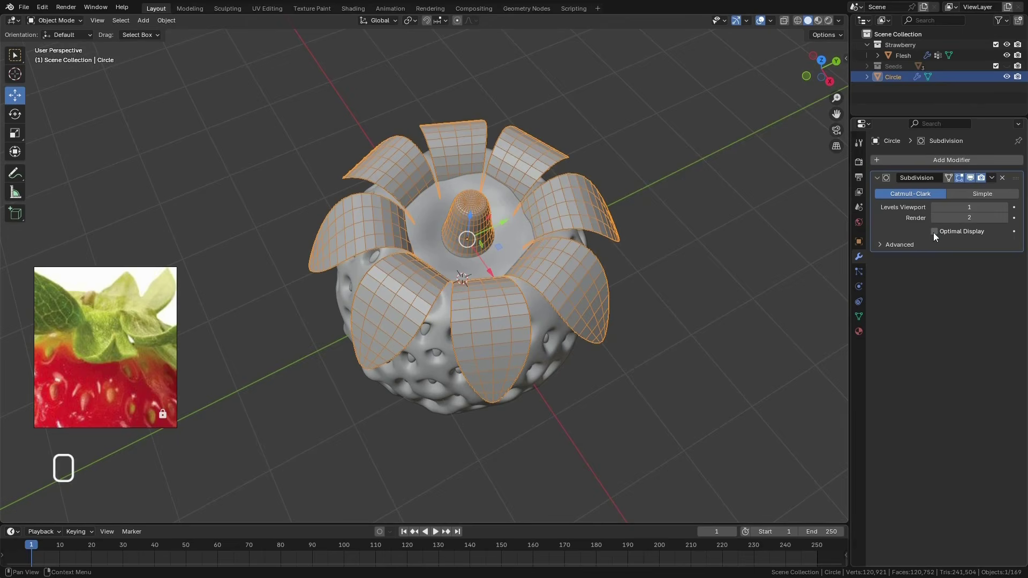
{"action": "left_click", "coordinate": [991, 177]}
{"action": "left_click", "coordinate": [966, 188]}
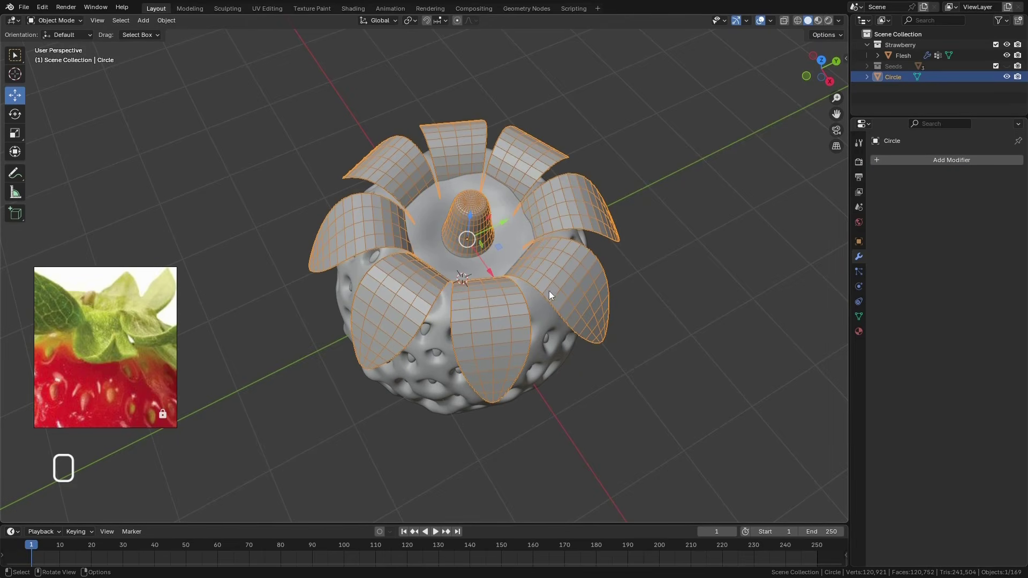
Turn off the leaves object's wireframe display and apply its scale
{"action": "key", "text": "shift+w"}
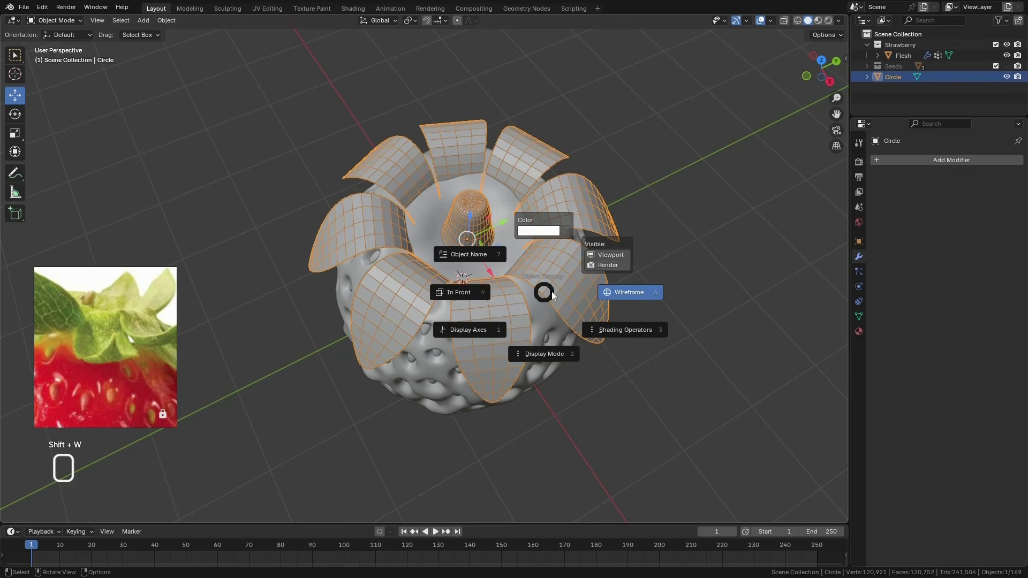
{"action": "left_click", "coordinate": [633, 298]}
{"action": "middle_click_drag", "start_coordinate": [544, 311], "coordinate": [548, 294]}
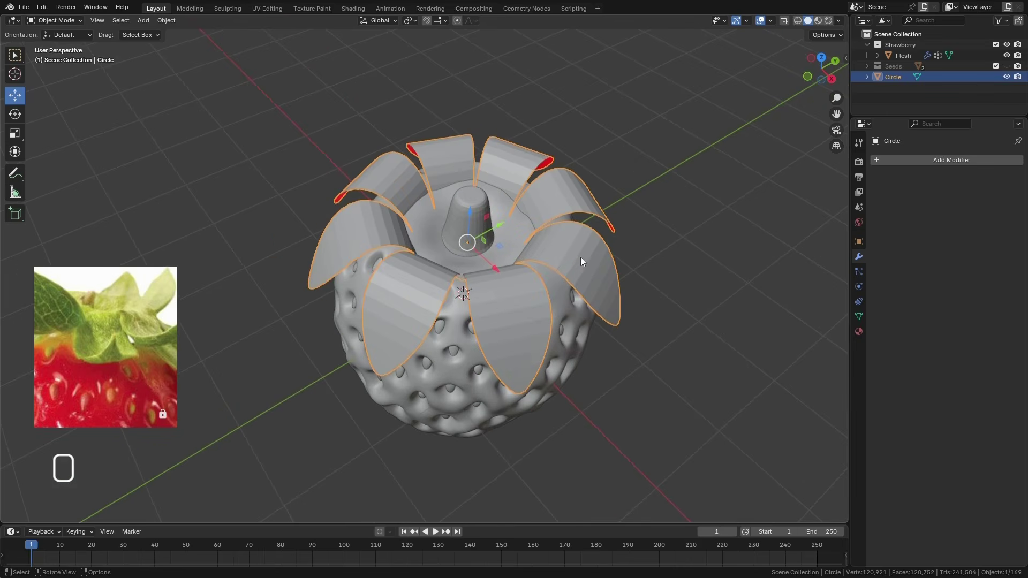
{"action": "key", "text": "ctrl+a"}
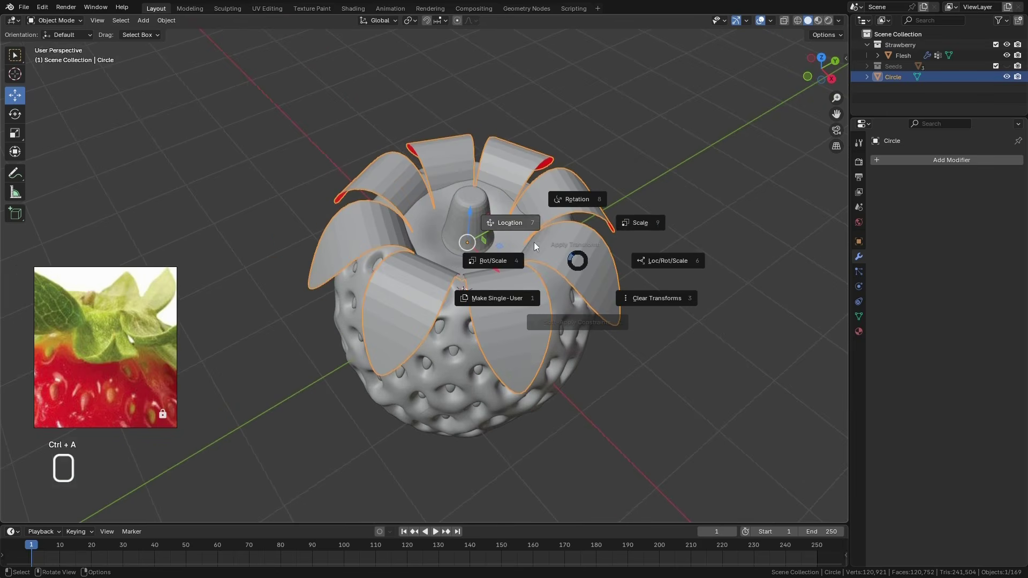
{"action": "left_click", "coordinate": [641, 223]}
{"action": "middle_click_drag", "start_coordinate": [450, 360], "coordinate": [494, 297]}
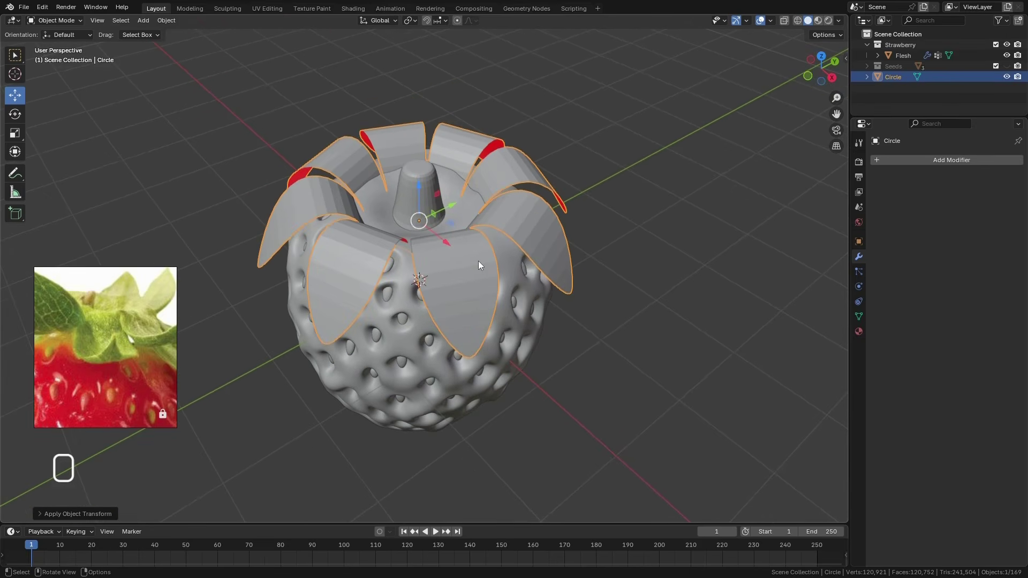
Switch the leaves object to Sculpt Mode and choose the Pose brush
{"action": "key", "text": "ctrl+Tab"}
{"action": "left_click_drag", "start_coordinate": [493, 305], "coordinate": [496, 304]}
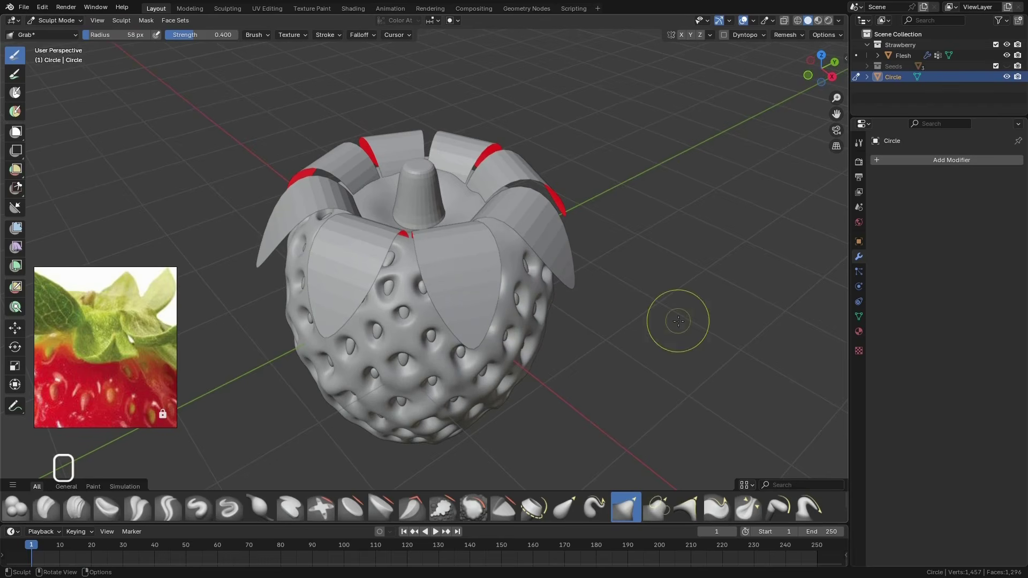
{"action": "left_click_drag", "start_coordinate": [682, 491], "coordinate": [685, 452]}
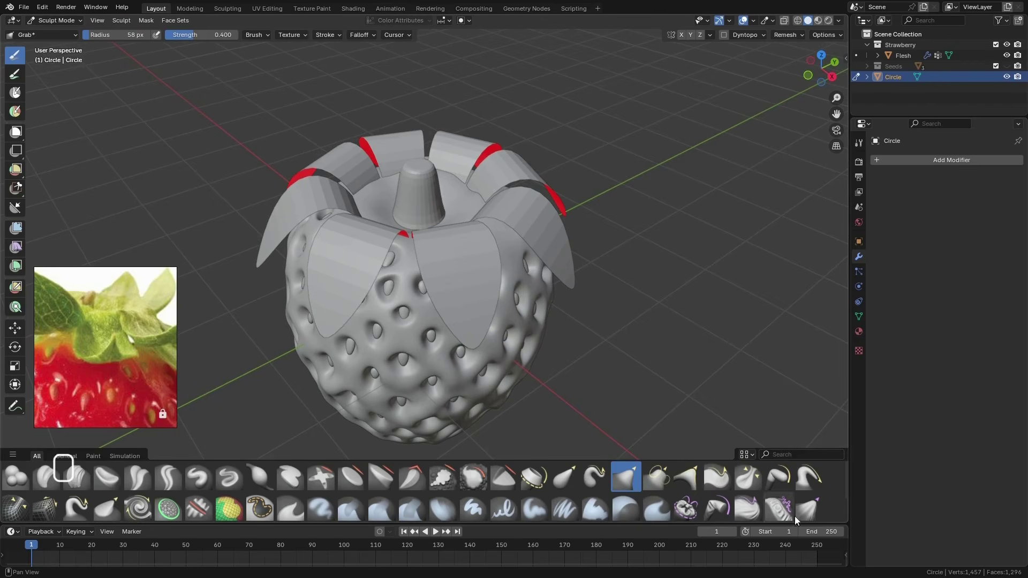
{"action": "left_click", "coordinate": [780, 478]}
{"action": "middle_click_drag", "start_coordinate": [489, 291], "coordinate": [535, 277]}
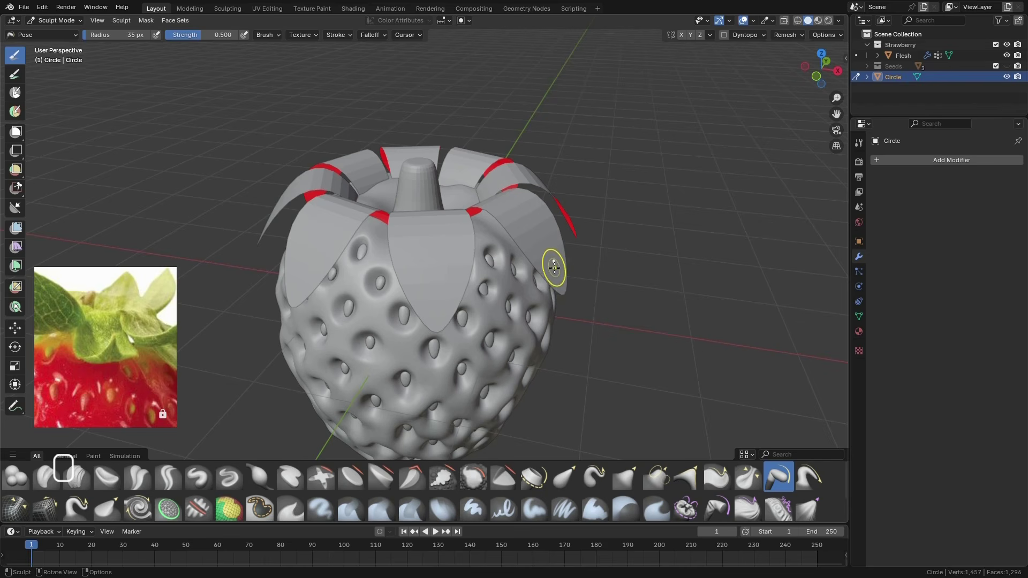
Set the Pose brush radius to 107 px and its Pose IK Segments to 2
{"action": "key", "text": "f"}
{"action": "left_click", "coordinate": [608, 268]}
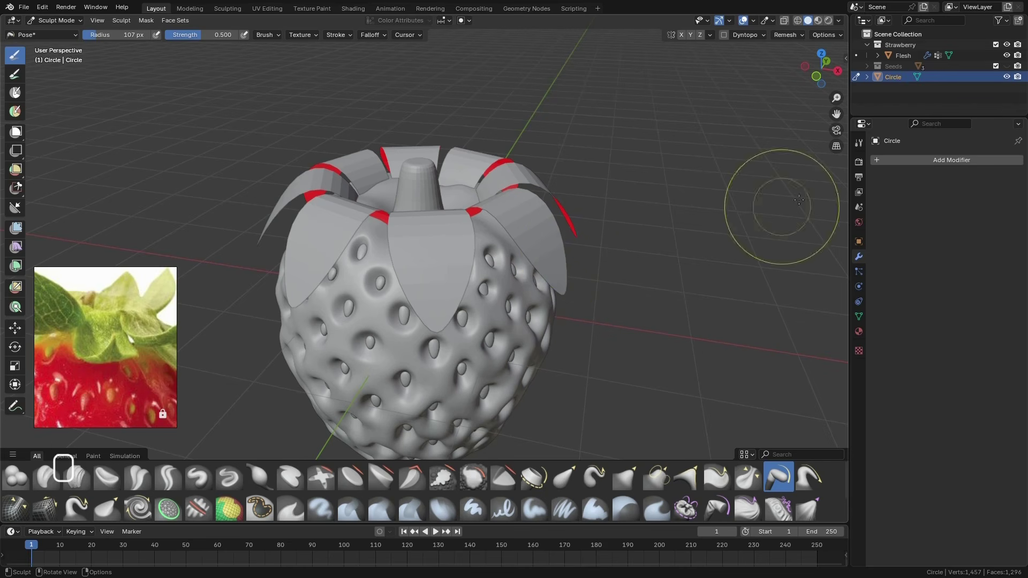
{"action": "left_click", "coordinate": [859, 143]}
{"action": "scroll", "coordinate": [942, 322], "scroll_direction": "down", "scroll_amount": 2}
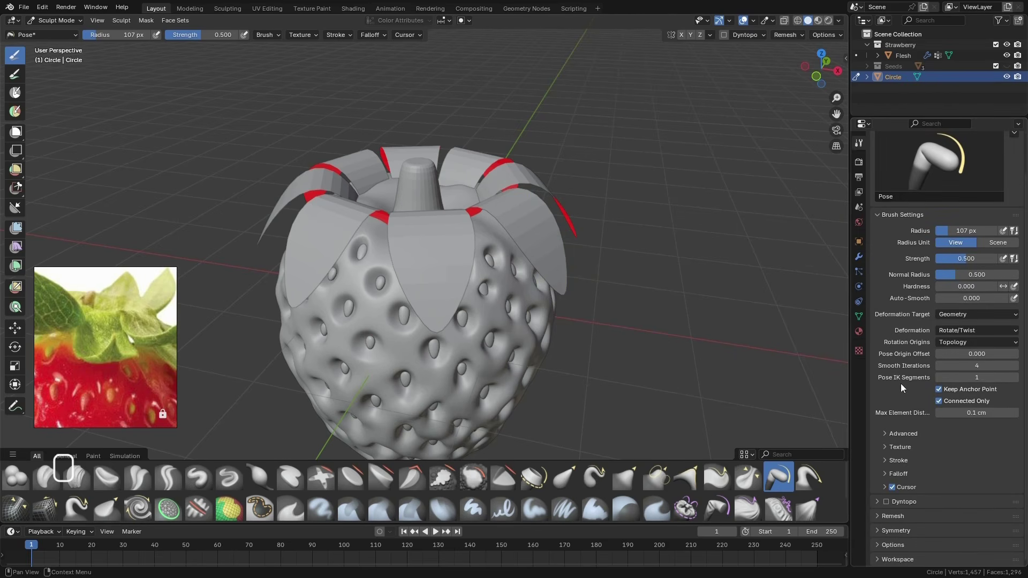
{"action": "left_click", "coordinate": [1015, 378]}
Enable Topology auto-masking for the Pose brush
{"action": "mouse_move", "coordinate": [586, 305]}
{"action": "middle_mouse_down"}
{"action": "mouse_move", "coordinate": [600, 311]}
{"action": "mouse_move", "coordinate": [598, 299]}
{"action": "middle_mouse_up"}
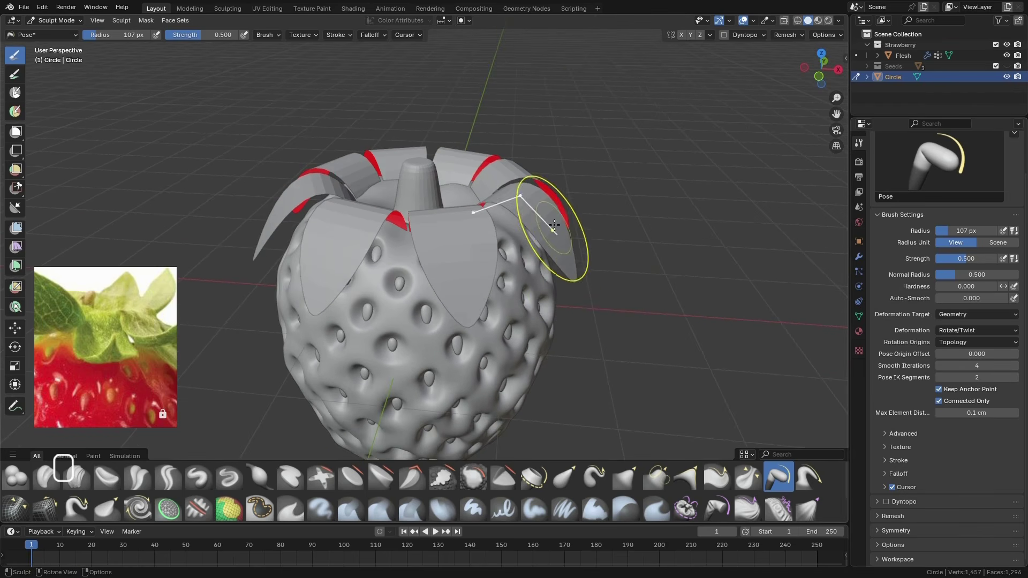
{"action": "middle_click_drag", "start_coordinate": [572, 267], "coordinate": [555, 291]}
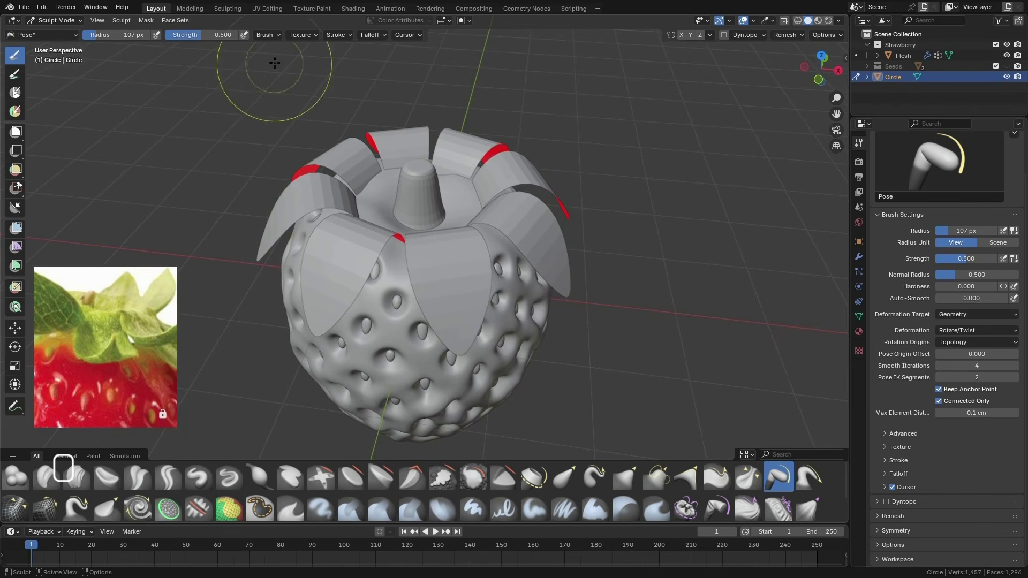
{"action": "left_click", "coordinate": [271, 36]}
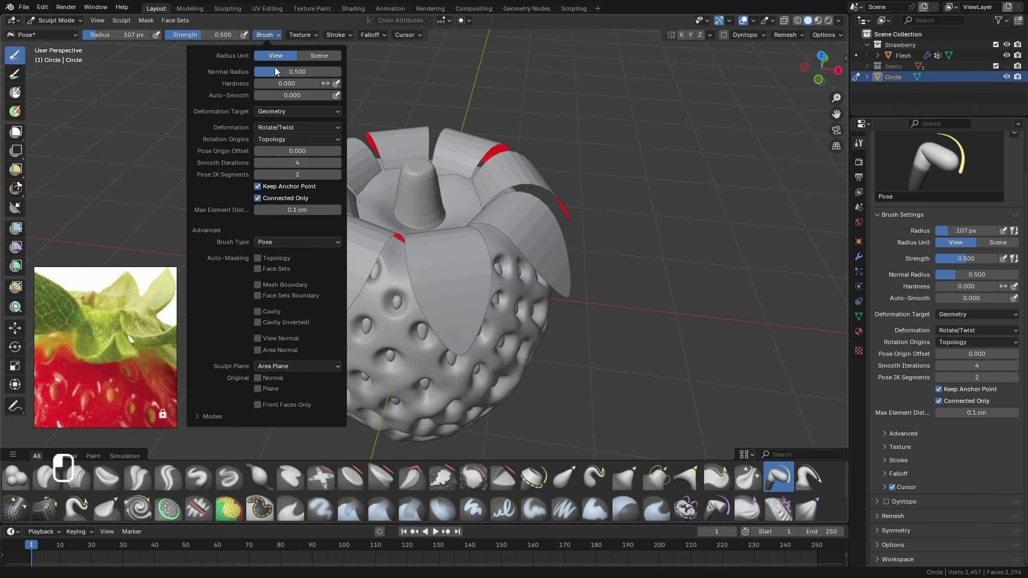
{"action": "left_click", "coordinate": [259, 259]}
Bend individual leaves around the strawberry's crown with the Pose brush so they drape at differing angles over the flesh
{"action": "mouse_move", "coordinate": [528, 217]}
{"action": "middle_mouse_down"}
{"action": "mouse_move", "coordinate": [531, 228]}
{"action": "mouse_move", "coordinate": [589, 203]}
{"action": "mouse_move", "coordinate": [560, 242]}
{"action": "middle_mouse_up"}
{"action": "left_click_drag", "start_coordinate": [560, 242], "coordinate": [524, 250]}
{"action": "middle_click_drag", "start_coordinate": [524, 250], "coordinate": [527, 239]}
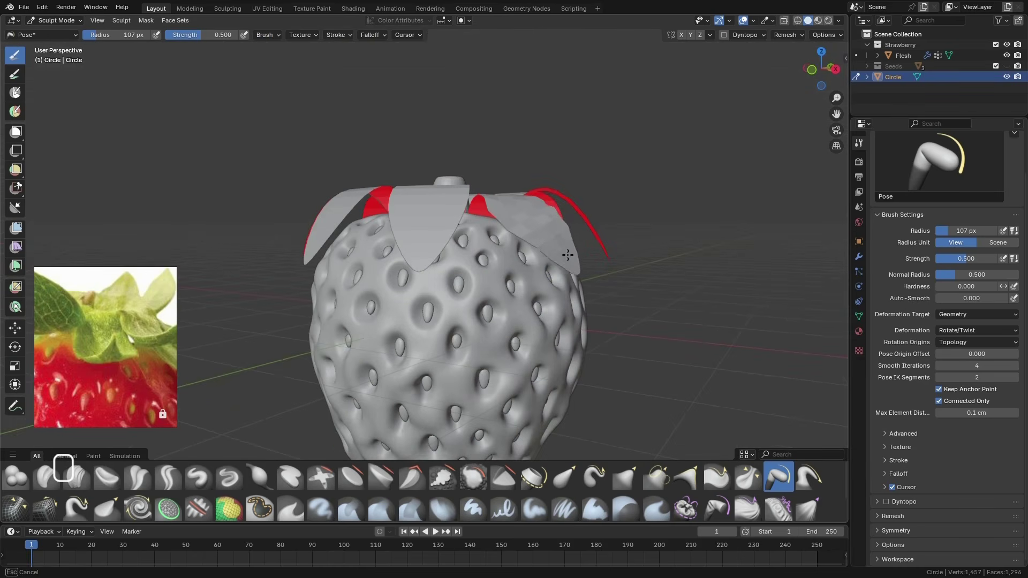
{"action": "left_click_drag", "start_coordinate": [569, 256], "coordinate": [570, 257]}
{"action": "middle_click_drag", "start_coordinate": [552, 333], "coordinate": [273, 368]}
{"action": "mouse_move", "coordinate": [335, 321]}
{"action": "middle_mouse_down"}
{"action": "mouse_move", "coordinate": [442, 300]}
{"action": "mouse_move", "coordinate": [452, 267]}
{"action": "mouse_move", "coordinate": [420, 246]}
{"action": "mouse_move", "coordinate": [484, 244]}
{"action": "mouse_move", "coordinate": [468, 235]}
{"action": "mouse_move", "coordinate": [476, 232]}
{"action": "mouse_move", "coordinate": [306, 211]}
{"action": "middle_mouse_up"}
Continue posing the remaining leaves around the crown with the Pose brush, varying how far each one droops
{"action": "left_click_drag", "start_coordinate": [305, 203], "coordinate": [317, 214]}
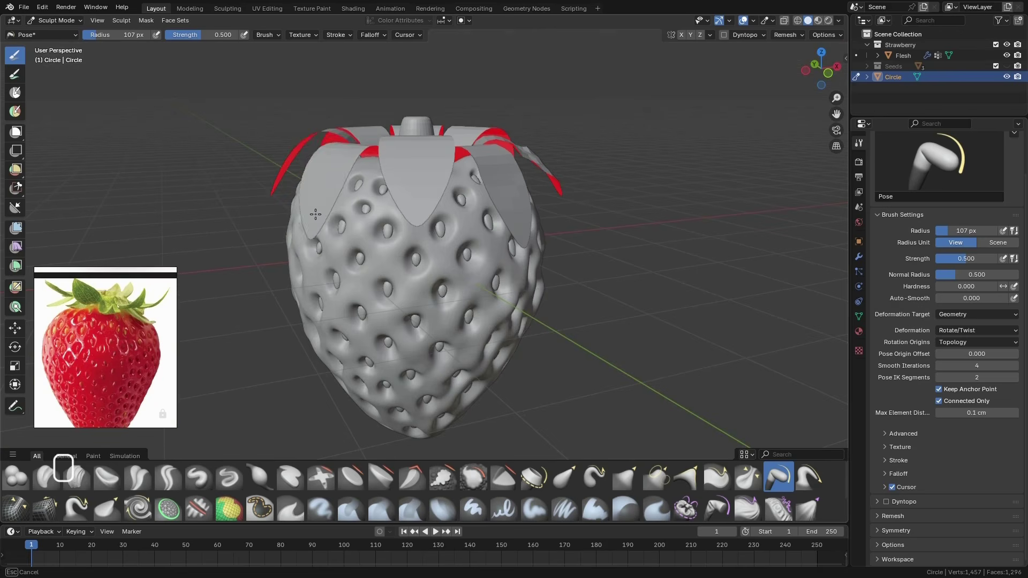
{"action": "mouse_move", "coordinate": [322, 217]}
{"action": "middle_mouse_down"}
{"action": "mouse_move", "coordinate": [470, 287]}
{"action": "mouse_move", "coordinate": [468, 194]}
{"action": "mouse_move", "coordinate": [489, 194]}
{"action": "middle_mouse_up"}
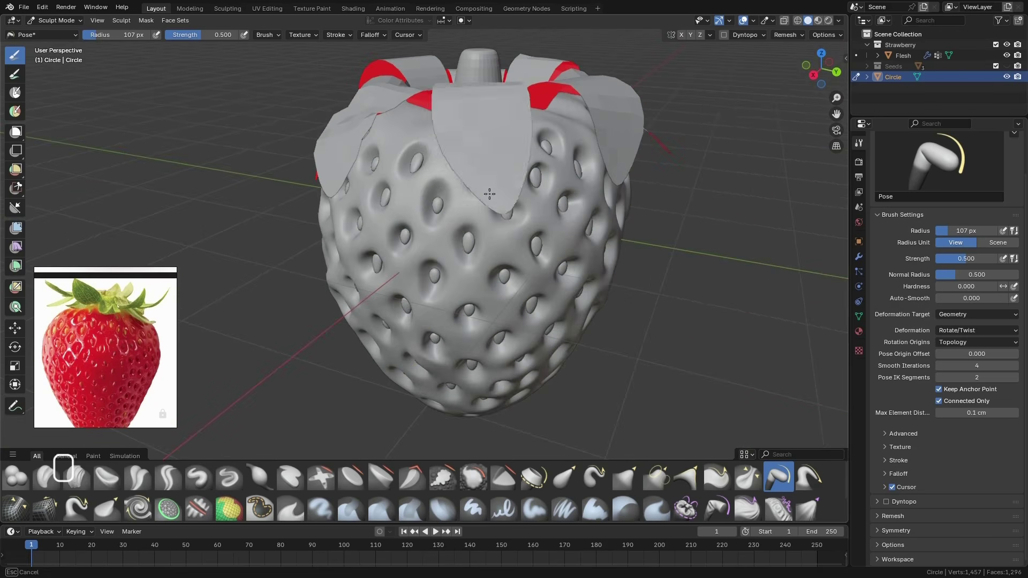
{"action": "left_click_drag", "start_coordinate": [479, 216], "coordinate": [478, 218]}
{"action": "middle_click_drag", "start_coordinate": [478, 217], "coordinate": [516, 240]}
{"action": "scroll", "coordinate": [516, 246], "scroll_direction": "down", "scroll_amount": 5}
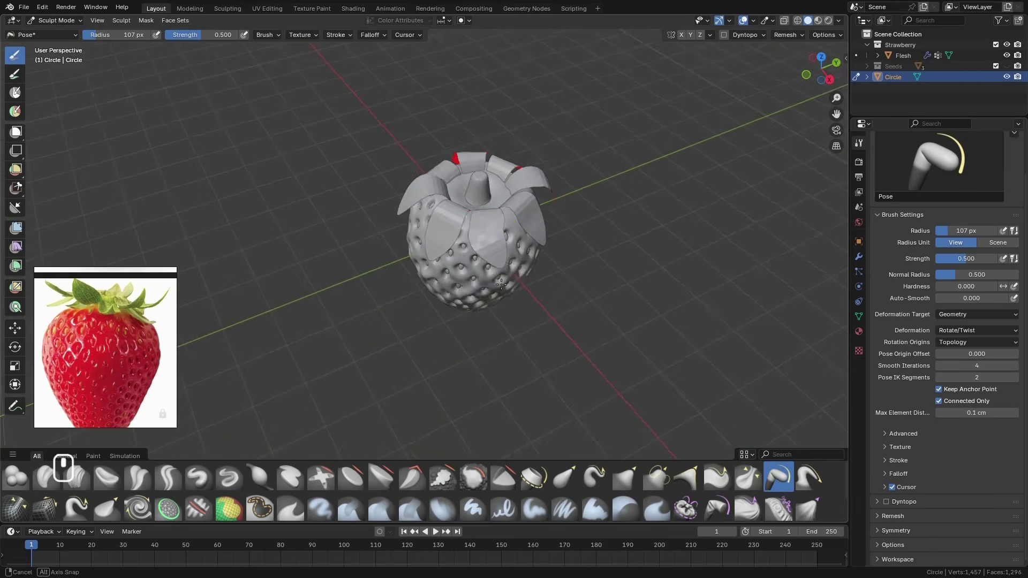
{"action": "scroll", "coordinate": [495, 245], "scroll_direction": "up", "scroll_amount": 3}
{"action": "middle_click_drag", "start_coordinate": [490, 246], "coordinate": [413, 245]}
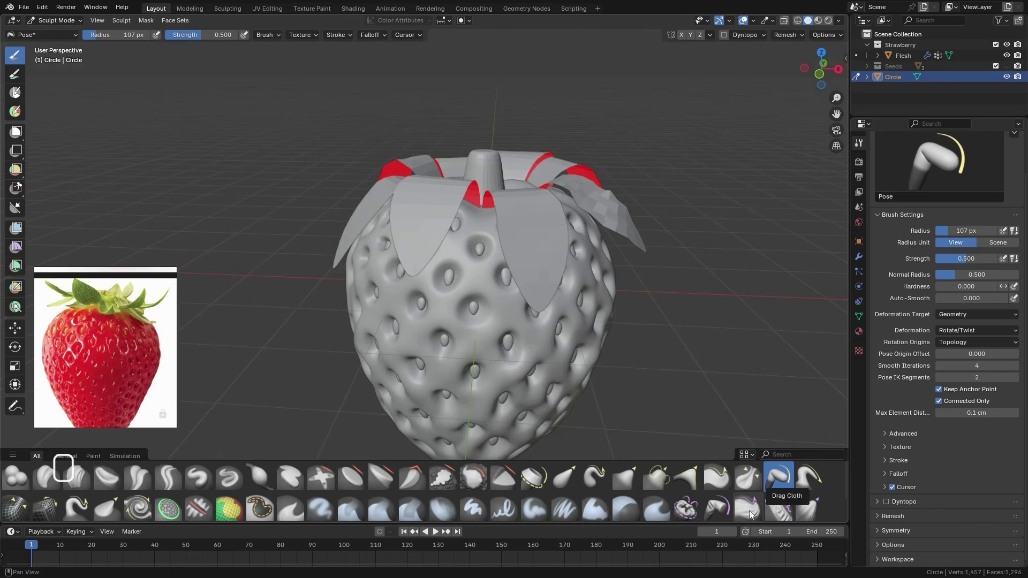
Choose the Grab Cloth brush and set its radius to 119 px
{"action": "left_click", "coordinate": [808, 507]}
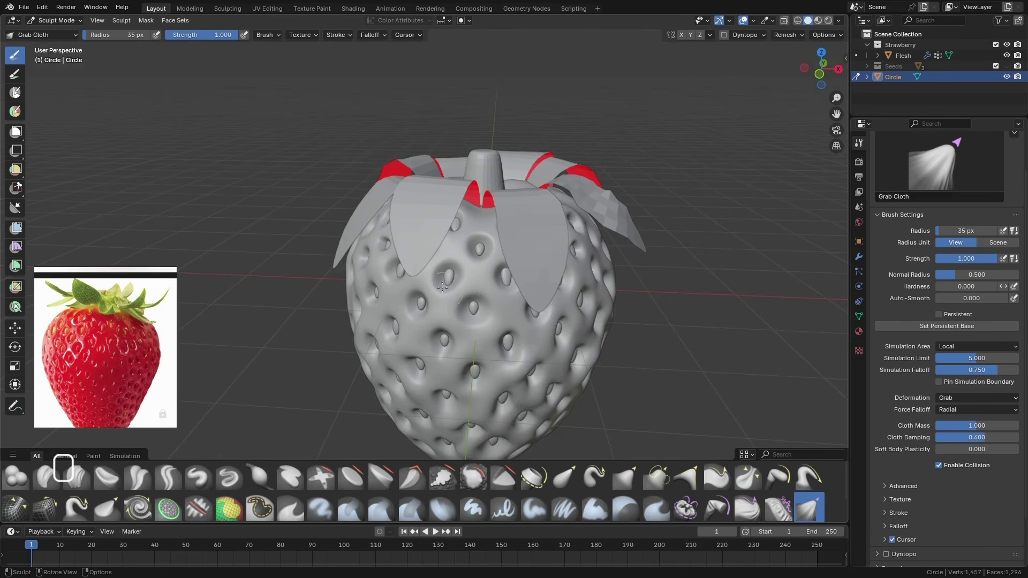
{"action": "mouse_move", "coordinate": [427, 252]}
{"action": "middle_mouse_down"}
{"action": "mouse_move", "coordinate": [403, 251]}
{"action": "mouse_move", "coordinate": [420, 250]}
{"action": "middle_mouse_up"}
{"action": "key", "text": "f"}
{"action": "left_click", "coordinate": [463, 250]}
{"action": "left_click", "coordinate": [267, 35]}
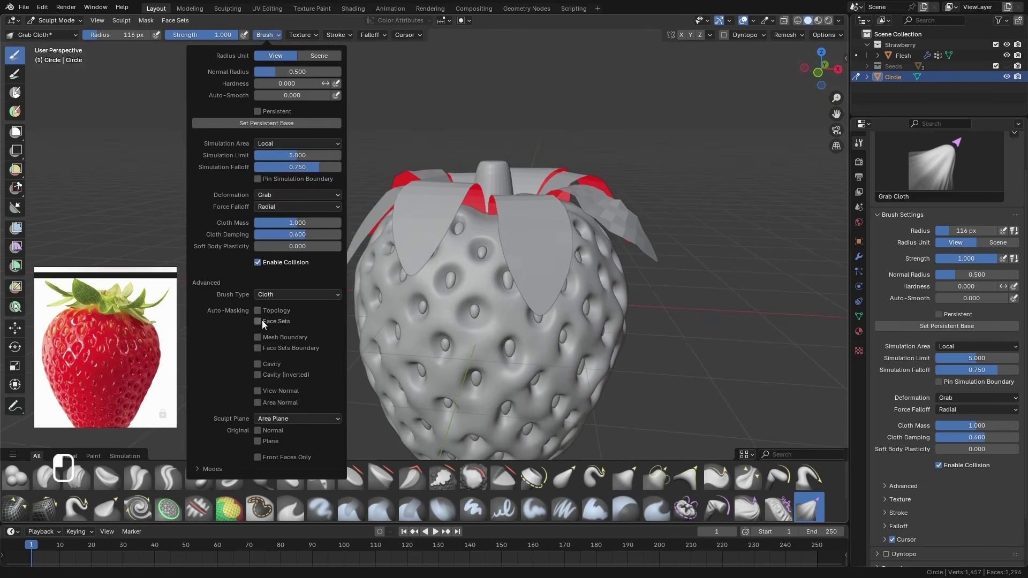
{"action": "middle_click_drag", "start_coordinate": [606, 278], "coordinate": [578, 273]}
{"action": "key", "text": "f"}
{"action": "left_click", "coordinate": [579, 273]}
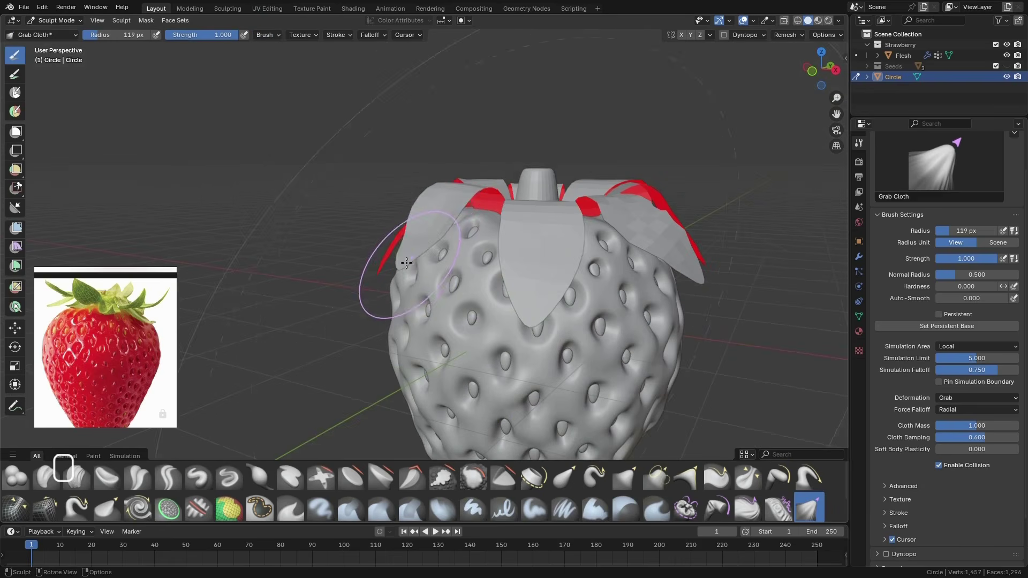
Pull the leaves with the Grab Cloth brush to lift and curl their tips away from the flesh
{"action": "middle_click_drag", "start_coordinate": [406, 262], "coordinate": [390, 251]}
{"action": "mouse_move", "coordinate": [379, 288]}
{"action": "middle_mouse_down"}
{"action": "mouse_move", "coordinate": [532, 294]}
{"action": "mouse_move", "coordinate": [569, 209]}
{"action": "mouse_move", "coordinate": [649, 211]}
{"action": "mouse_move", "coordinate": [632, 187]}
{"action": "mouse_move", "coordinate": [643, 160]}
{"action": "mouse_move", "coordinate": [563, 170]}
{"action": "mouse_move", "coordinate": [653, 145]}
{"action": "mouse_move", "coordinate": [688, 206]}
{"action": "middle_mouse_up"}
{"action": "left_click", "coordinate": [579, 154]}
{"action": "mouse_move", "coordinate": [659, 258]}
{"action": "middle_mouse_down"}
{"action": "mouse_move", "coordinate": [675, 245]}
{"action": "mouse_move", "coordinate": [503, 219]}
{"action": "mouse_move", "coordinate": [456, 284]}
{"action": "mouse_move", "coordinate": [463, 228]}
{"action": "mouse_move", "coordinate": [470, 252]}
{"action": "mouse_move", "coordinate": [477, 231]}
{"action": "mouse_move", "coordinate": [461, 269]}
{"action": "mouse_move", "coordinate": [436, 265]}
{"action": "mouse_move", "coordinate": [417, 241]}
{"action": "mouse_move", "coordinate": [400, 292]}
{"action": "mouse_move", "coordinate": [467, 280]}
{"action": "mouse_move", "coordinate": [495, 305]}
{"action": "mouse_move", "coordinate": [470, 344]}
{"action": "mouse_move", "coordinate": [669, 284]}
{"action": "middle_mouse_up"}
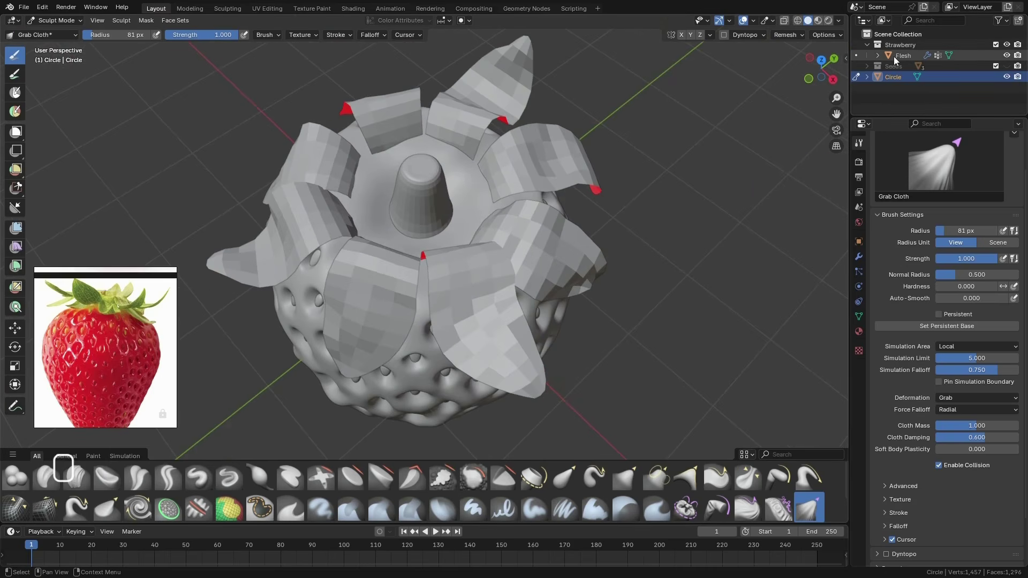
With the Flesh object temporarily hidden, adjust the base of the leaves using the Grab brush at a 182 px radius
{"action": "left_click", "coordinate": [1007, 56]}
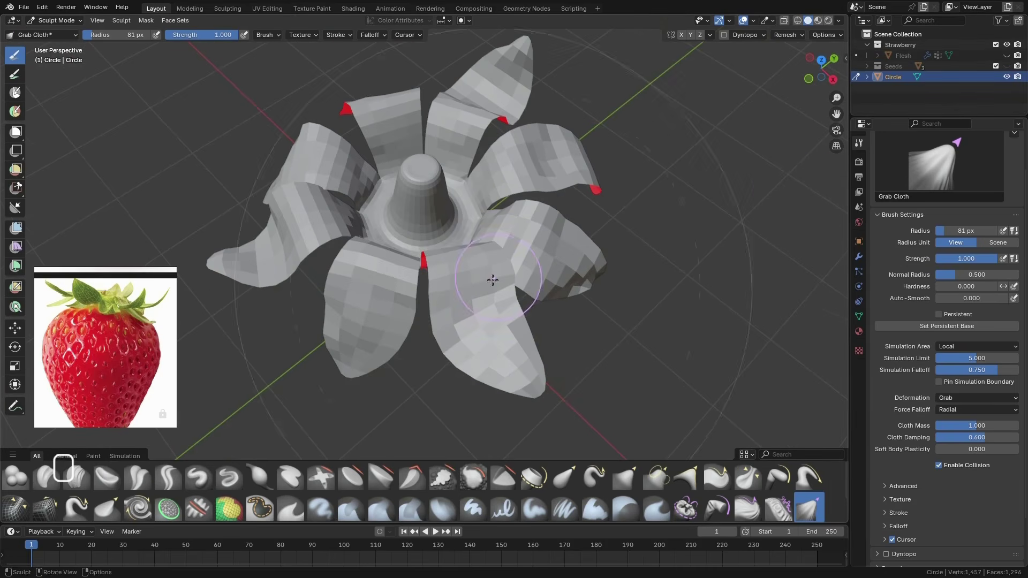
{"action": "mouse_move", "coordinate": [491, 281]}
{"action": "middle_mouse_down"}
{"action": "mouse_move", "coordinate": [502, 265]}
{"action": "mouse_move", "coordinate": [480, 265]}
{"action": "middle_mouse_up"}
{"action": "mouse_move", "coordinate": [459, 247]}
{"action": "middle_mouse_down"}
{"action": "mouse_move", "coordinate": [454, 206]}
{"action": "mouse_move", "coordinate": [469, 257]}
{"action": "mouse_move", "coordinate": [470, 211]}
{"action": "mouse_move", "coordinate": [439, 315]}
{"action": "mouse_move", "coordinate": [468, 319]}
{"action": "mouse_move", "coordinate": [493, 166]}
{"action": "mouse_move", "coordinate": [428, 273]}
{"action": "middle_mouse_up"}
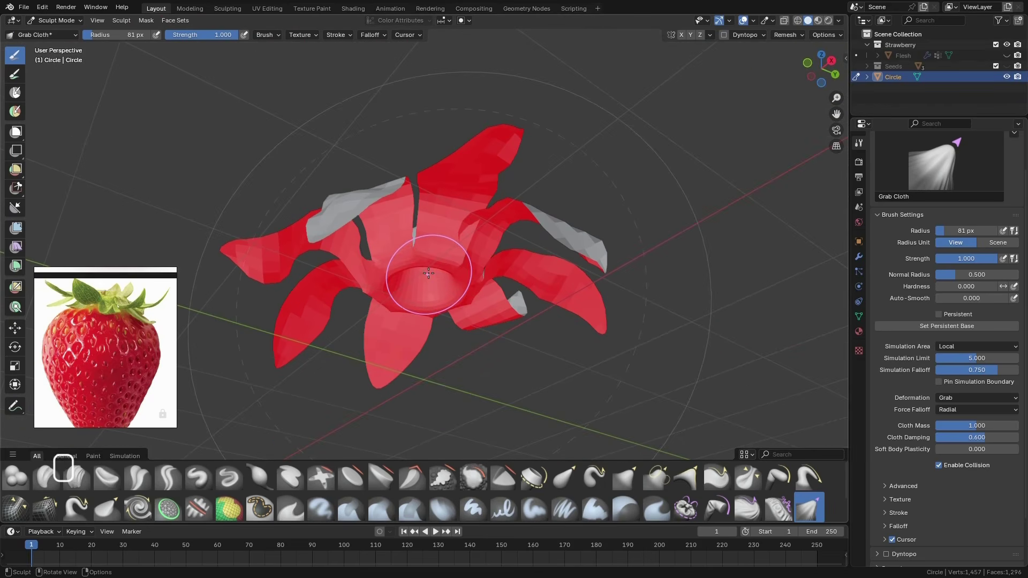
{"action": "key", "text": "g"}
{"action": "key", "text": "f"}
{"action": "left_click", "coordinate": [522, 289]}
{"action": "mouse_move", "coordinate": [455, 316]}
{"action": "middle_mouse_down"}
{"action": "mouse_move", "coordinate": [426, 281]}
{"action": "mouse_move", "coordinate": [423, 247]}
{"action": "mouse_move", "coordinate": [367, 264]}
{"action": "mouse_move", "coordinate": [397, 276]}
{"action": "mouse_move", "coordinate": [431, 368]}
{"action": "mouse_move", "coordinate": [461, 320]}
{"action": "middle_mouse_up"}
{"action": "left_click", "coordinate": [1007, 56]}
{"action": "middle_click_drag", "start_coordinate": [536, 305], "coordinate": [546, 279]}
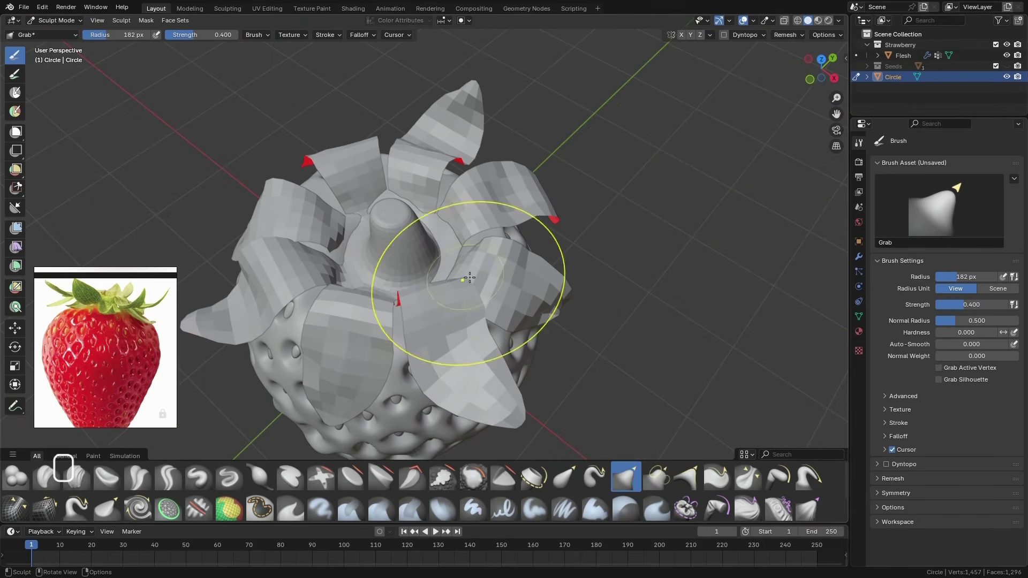
Switch sculpting to the Flesh object and reshape its top with the Grab brush to fit beneath the leaves
{"action": "middle_click_drag", "start_coordinate": [470, 272], "coordinate": [435, 342]}
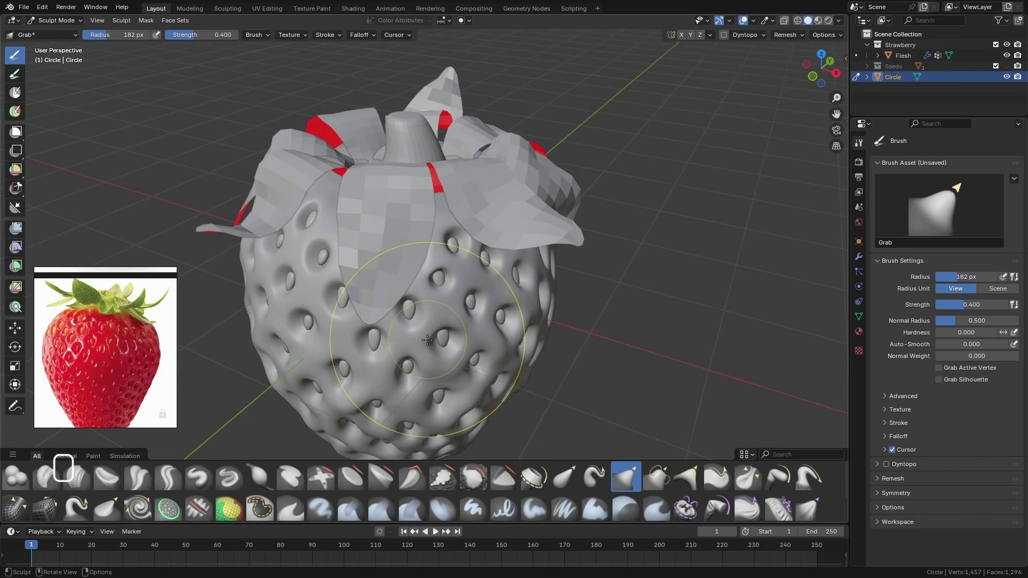
{"action": "key", "text": "alt"}
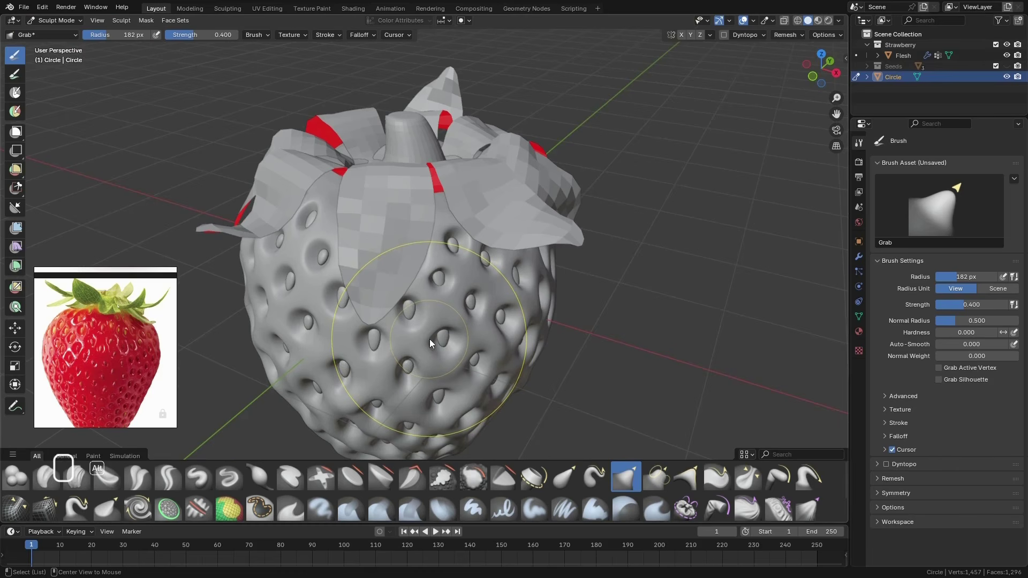
{"action": "key", "text": "alt+q"}
{"action": "mouse_move", "coordinate": [430, 342]}
{"action": "middle_mouse_down"}
{"action": "mouse_move", "coordinate": [464, 302]}
{"action": "mouse_move", "coordinate": [445, 326]}
{"action": "mouse_move", "coordinate": [479, 302]}
{"action": "middle_mouse_up"}
{"action": "left_click_drag", "start_coordinate": [230, 246], "coordinate": [236, 250]}
{"action": "middle_click_drag", "start_coordinate": [235, 250], "coordinate": [549, 259]}
{"action": "middle_click_drag", "start_coordinate": [393, 238], "coordinate": [491, 231]}
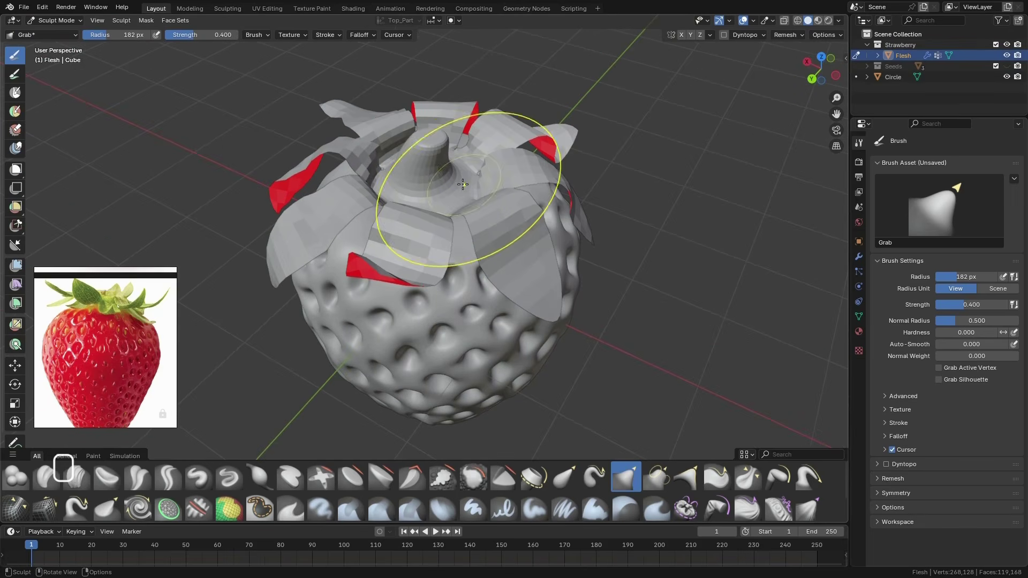
{"action": "mouse_move", "coordinate": [463, 184]}
{"action": "middle_mouse_down"}
{"action": "mouse_move", "coordinate": [439, 161]}
{"action": "mouse_move", "coordinate": [415, 180]}
{"action": "mouse_move", "coordinate": [481, 182]}
{"action": "middle_mouse_up"}
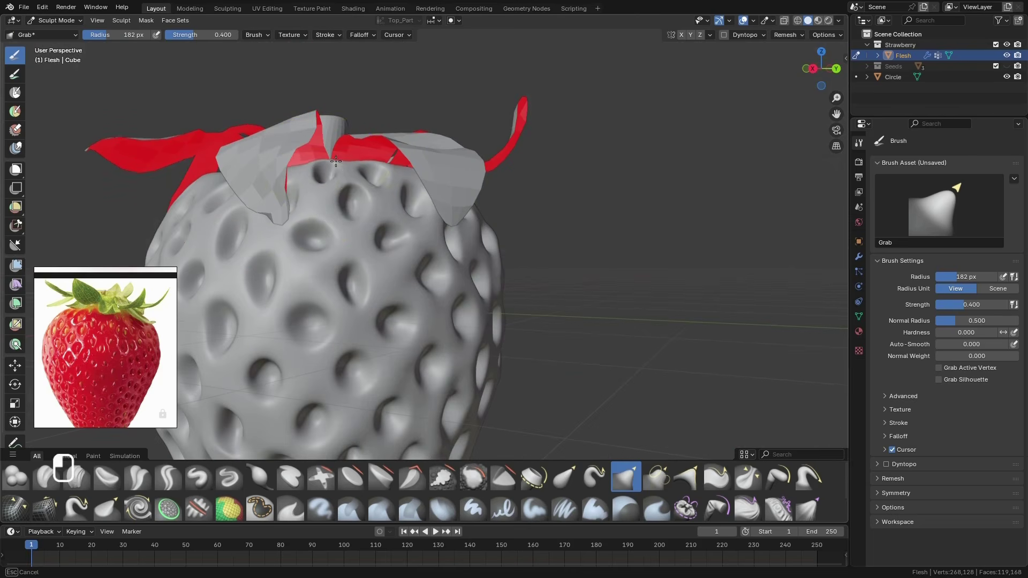
{"action": "middle_click_drag", "start_coordinate": [335, 160], "coordinate": [423, 229]}
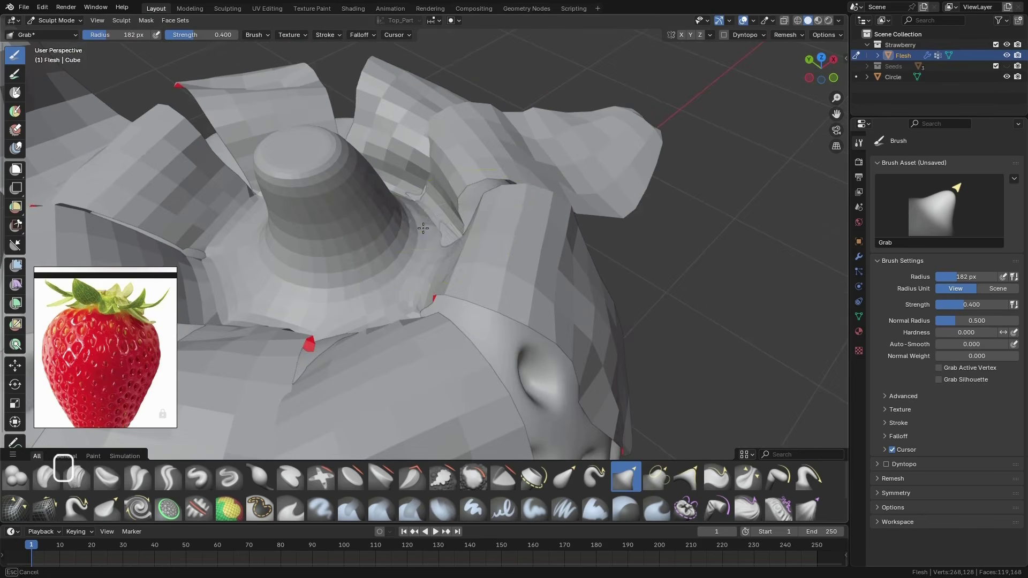
{"action": "middle_click_drag", "start_coordinate": [427, 272], "coordinate": [436, 332]}
Temporarily hide the leaves object to check the shape of the flesh's top surface
{"action": "left_click", "coordinate": [1006, 77]}
{"action": "middle_click_drag", "start_coordinate": [503, 278], "coordinate": [509, 190]}
{"action": "left_click", "coordinate": [1006, 77]}
{"action": "scroll", "coordinate": [411, 244], "scroll_direction": "down", "scroll_amount": 5}
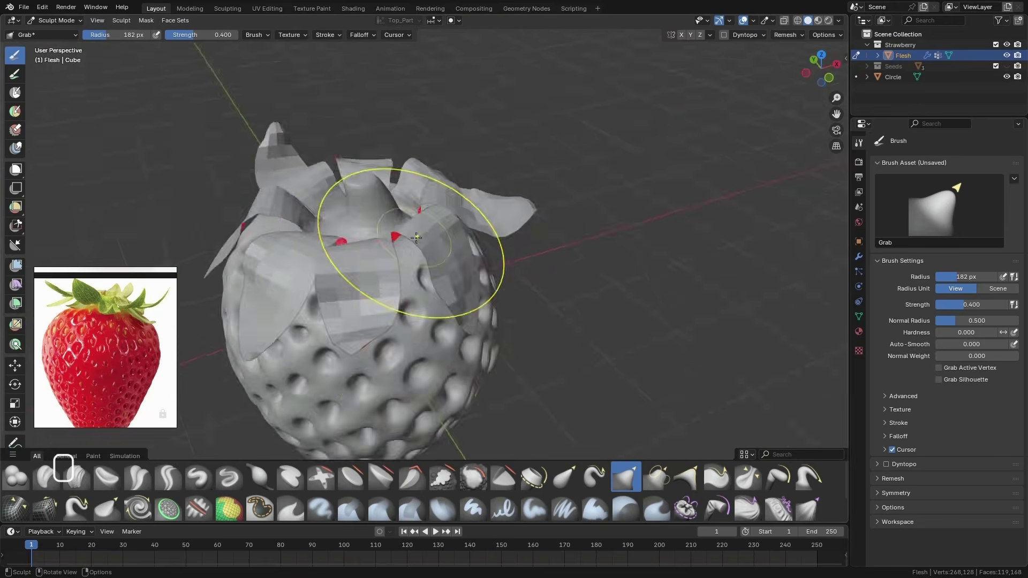
Switch sculpting from the Flesh object back to the leaves object, Circle
{"action": "middle_click_drag", "start_coordinate": [411, 244], "coordinate": [423, 321]}
{"action": "scroll", "coordinate": [423, 321], "scroll_direction": "up", "scroll_amount": 5}
{"action": "left_click", "coordinate": [892, 77]}
{"action": "middle_click_drag", "start_coordinate": [463, 226], "coordinate": [483, 277]}
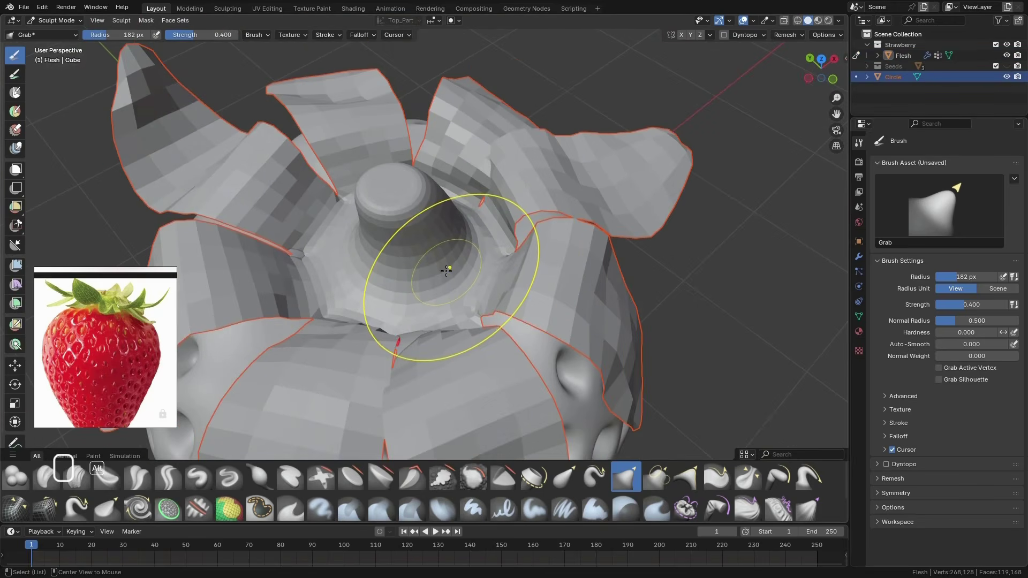
{"action": "key", "text": "alt+q"}
Shape the stem with the Grab brush, bending it and slanting its tip, and refine the surrounding leaf base
{"action": "mouse_move", "coordinate": [446, 271]}
{"action": "middle_mouse_down"}
{"action": "mouse_move", "coordinate": [442, 293]}
{"action": "mouse_move", "coordinate": [453, 243]}
{"action": "middle_mouse_up"}
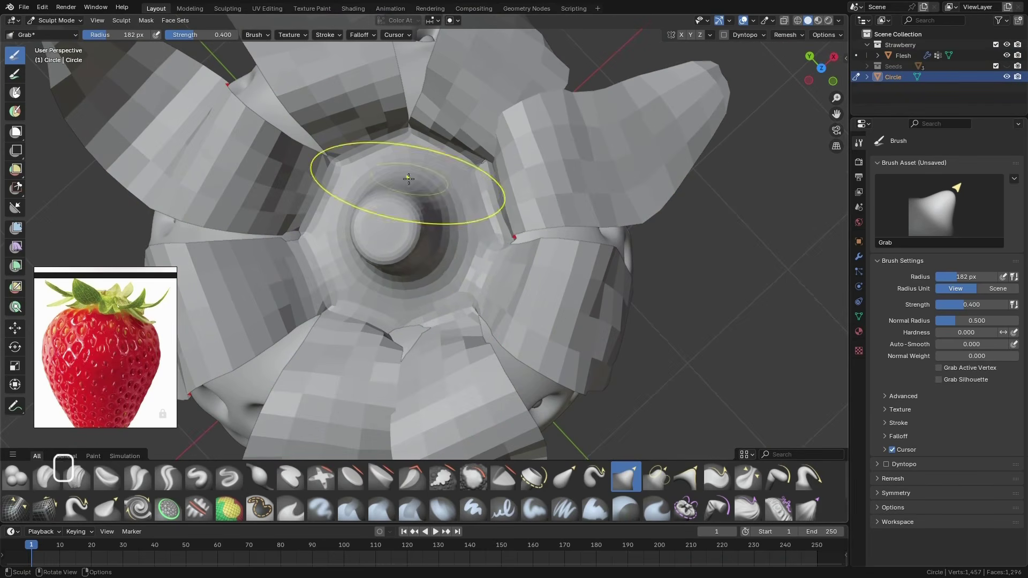
{"action": "mouse_move", "coordinate": [408, 178]}
{"action": "middle_mouse_down"}
{"action": "mouse_move", "coordinate": [429, 247]}
{"action": "mouse_move", "coordinate": [374, 195]}
{"action": "mouse_move", "coordinate": [396, 237]}
{"action": "mouse_move", "coordinate": [397, 190]}
{"action": "mouse_move", "coordinate": [444, 185]}
{"action": "mouse_move", "coordinate": [466, 166]}
{"action": "middle_mouse_up"}
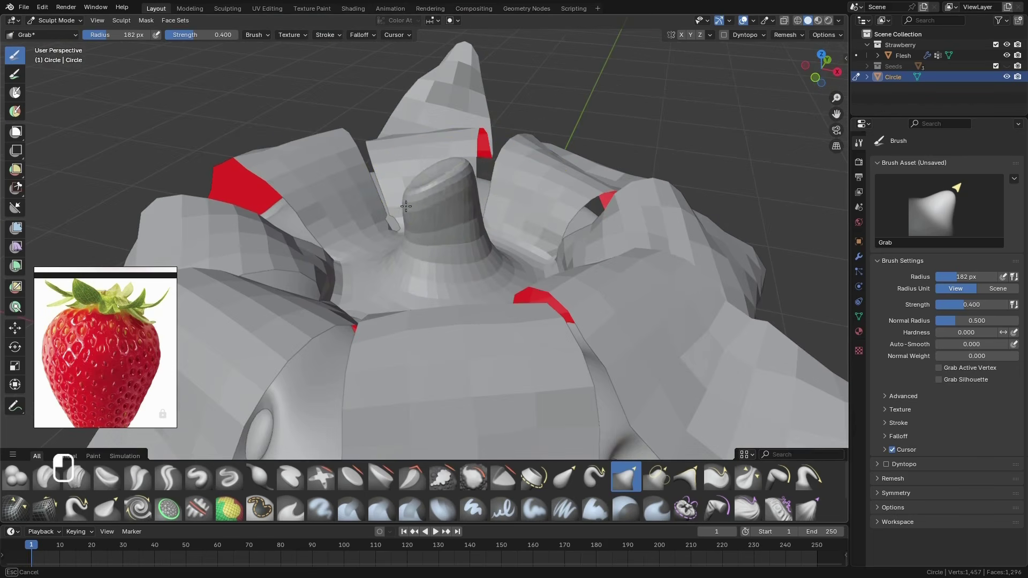
{"action": "middle_click_drag", "start_coordinate": [448, 264], "coordinate": [445, 186]}
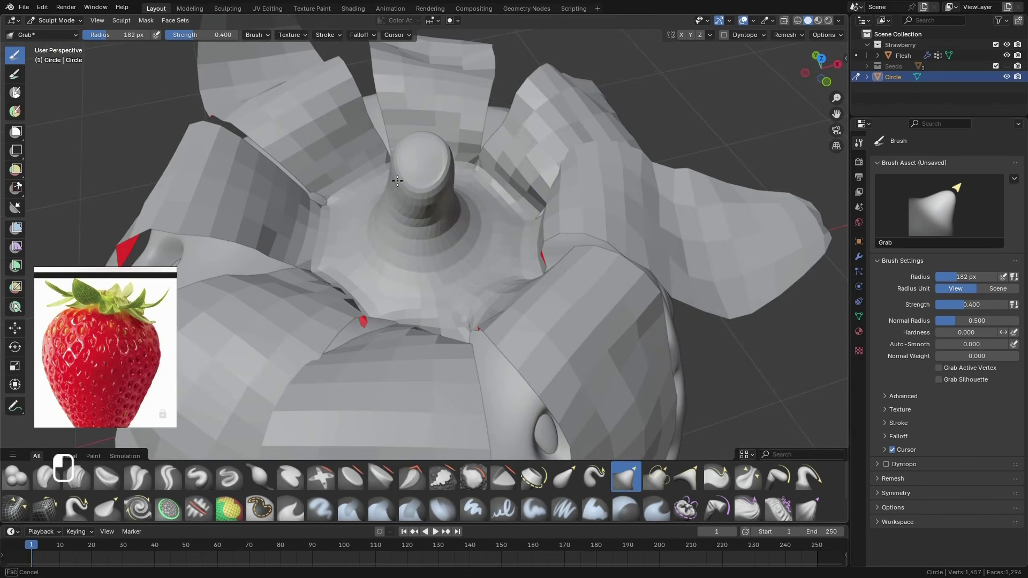
{"action": "left_click_drag", "start_coordinate": [436, 187], "coordinate": [435, 191]}
{"action": "left_click_drag", "start_coordinate": [435, 192], "coordinate": [435, 199]}
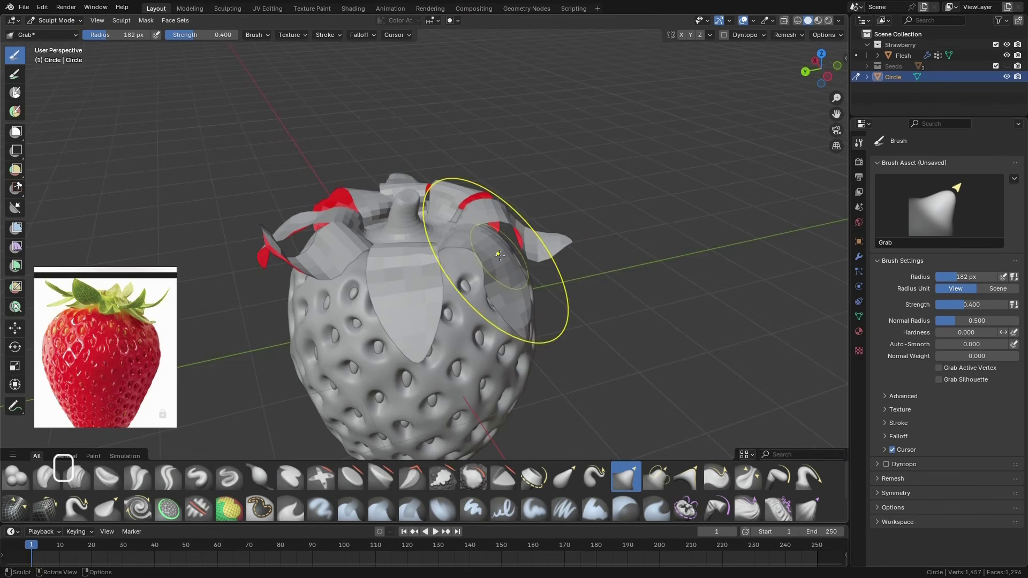
Choose the Drag Cloth brush and set its radius to 68 px
{"action": "left_click", "coordinate": [748, 508]}
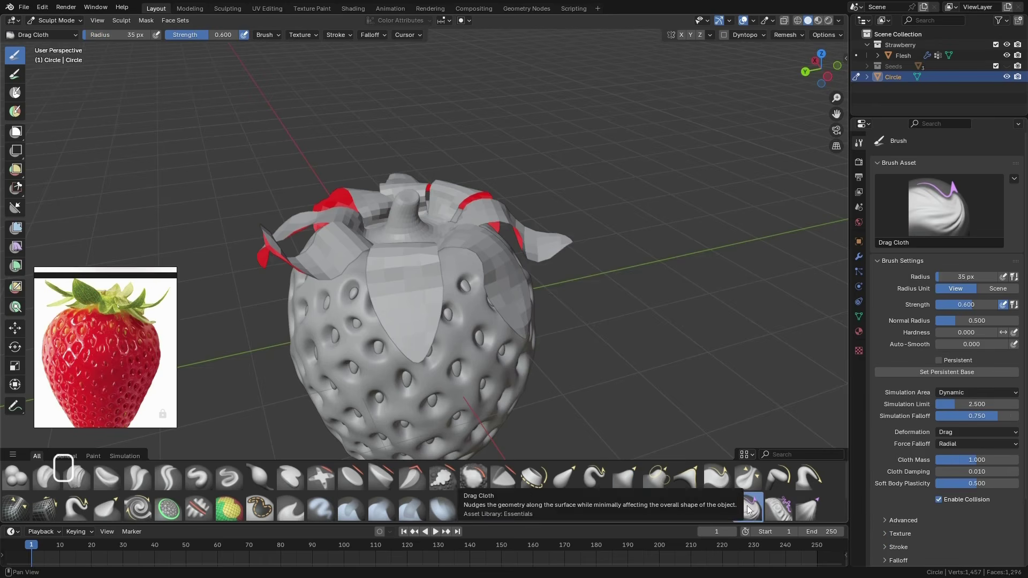
{"action": "middle_click_drag", "start_coordinate": [413, 305], "coordinate": [423, 302]}
{"action": "left_click", "coordinate": [267, 35]}
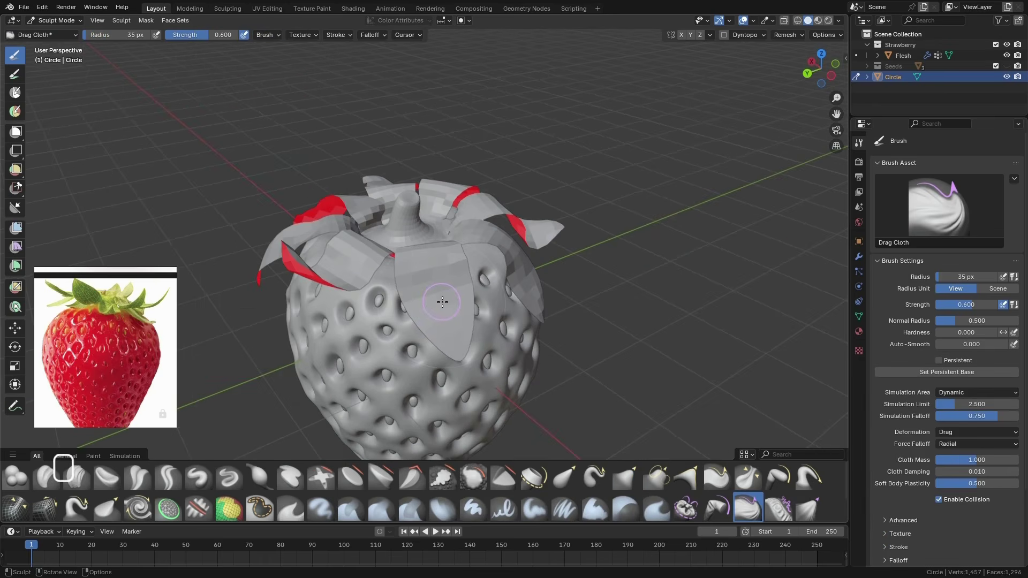
{"action": "key", "text": "f"}
{"action": "left_click", "coordinate": [459, 302]}
Drag the front leaf with the Drag Cloth brush to fold and twist its surface
{"action": "middle_click_drag", "start_coordinate": [459, 302], "coordinate": [473, 296]}
{"action": "left_click_drag", "start_coordinate": [462, 302], "coordinate": [472, 290]}
{"action": "mouse_move", "coordinate": [455, 297]}
{"action": "left_mouse_down"}
{"action": "mouse_move", "coordinate": [476, 284]}
{"action": "mouse_move", "coordinate": [467, 283]}
{"action": "left_mouse_up"}
{"action": "mouse_move", "coordinate": [487, 306]}
{"action": "middle_mouse_down"}
{"action": "mouse_move", "coordinate": [558, 275]}
{"action": "mouse_move", "coordinate": [465, 283]}
{"action": "mouse_move", "coordinate": [380, 229]}
{"action": "middle_mouse_up"}
{"action": "left_click_drag", "start_coordinate": [380, 230], "coordinate": [391, 230]}
Lift and crumple the neighbouring leaves with the Drag Cloth brush for a more irregular shape
{"action": "middle_click_drag", "start_coordinate": [376, 261], "coordinate": [365, 216]}
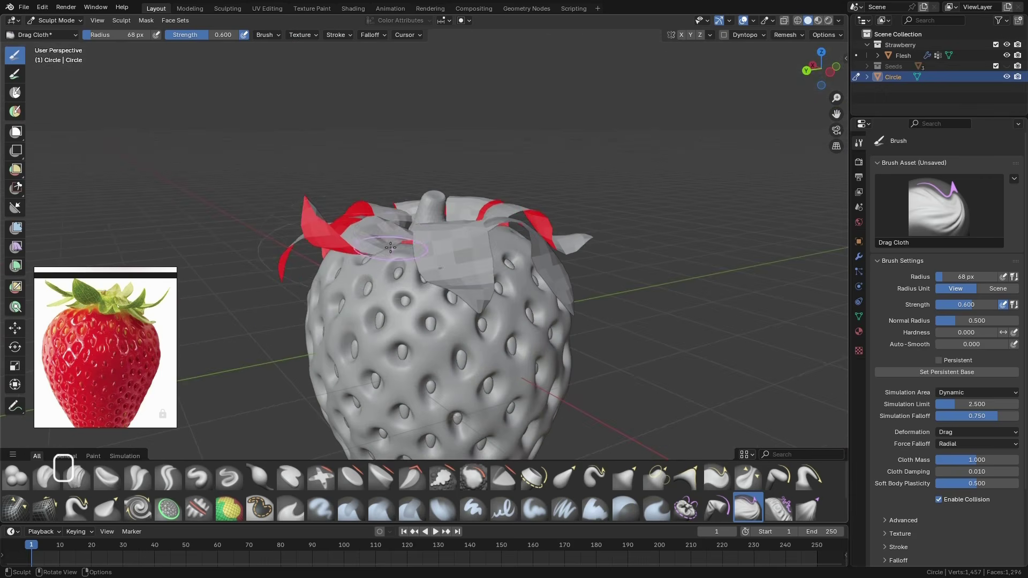
{"action": "left_click_drag", "start_coordinate": [379, 239], "coordinate": [390, 252]}
{"action": "middle_click_drag", "start_coordinate": [390, 252], "coordinate": [455, 286]}
{"action": "left_click_drag", "start_coordinate": [406, 280], "coordinate": [420, 277]}
{"action": "mouse_move", "coordinate": [420, 277]}
{"action": "middle_mouse_down"}
{"action": "mouse_move", "coordinate": [482, 230]}
{"action": "mouse_move", "coordinate": [498, 283]}
{"action": "mouse_move", "coordinate": [539, 265]}
{"action": "middle_mouse_up"}
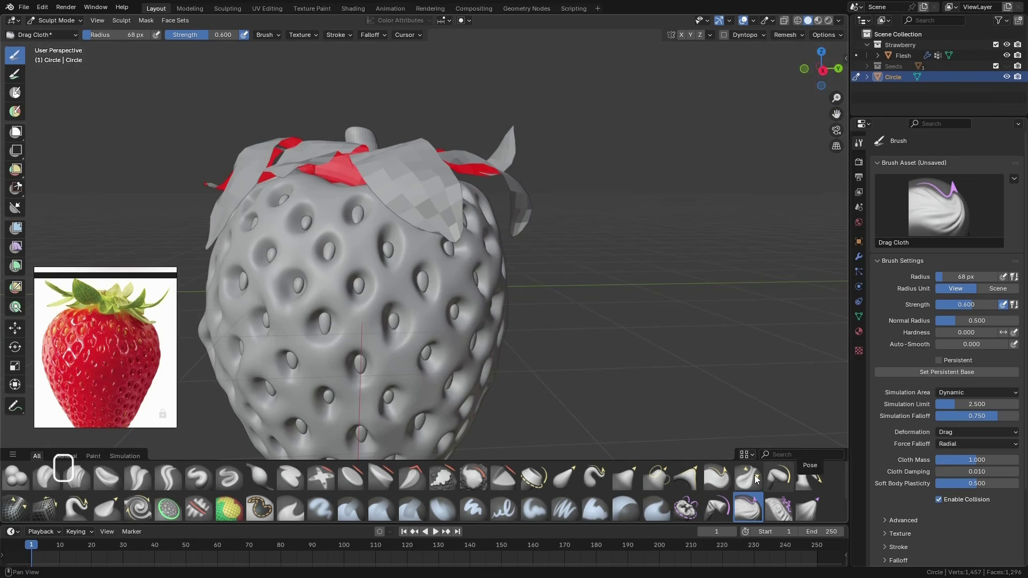
Choose the Elastic Grab brush and pull the leaf tips into shape around the strawberry with a 35 px radius
{"action": "left_click", "coordinate": [625, 477]}
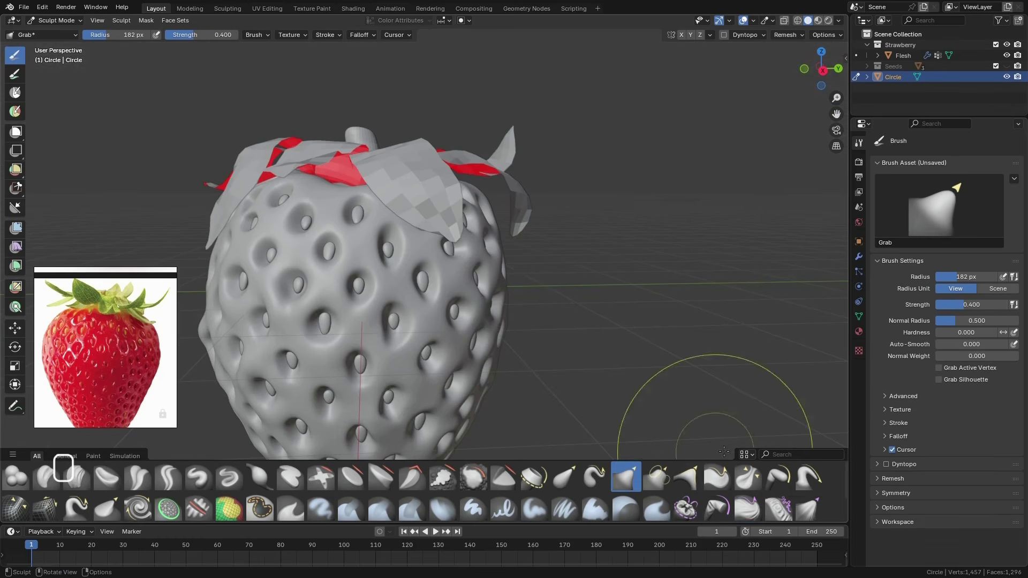
{"action": "left_click", "coordinate": [567, 479]}
{"action": "middle_click_drag", "start_coordinate": [489, 230], "coordinate": [455, 251]}
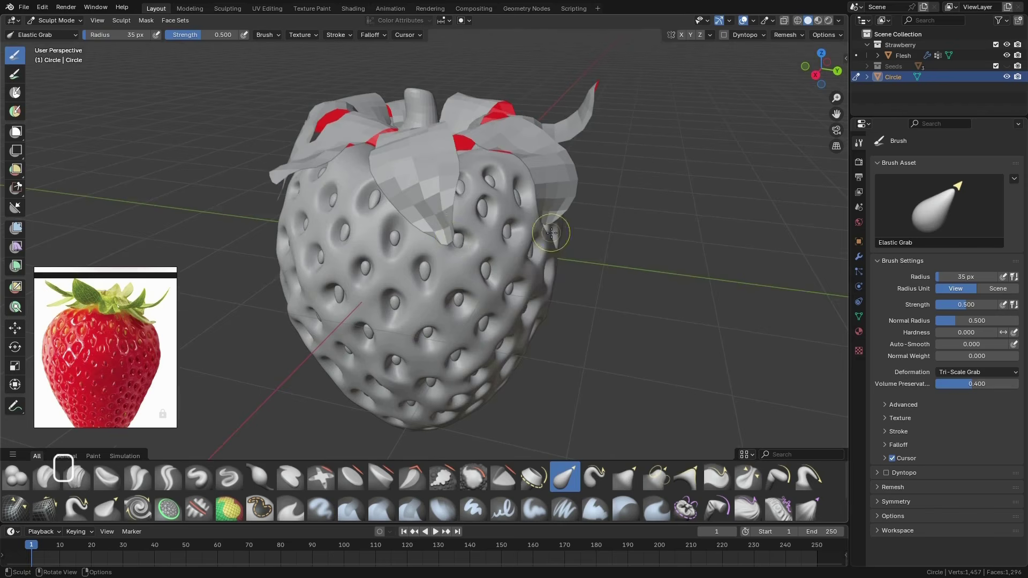
{"action": "middle_click_drag", "start_coordinate": [551, 232], "coordinate": [581, 246]}
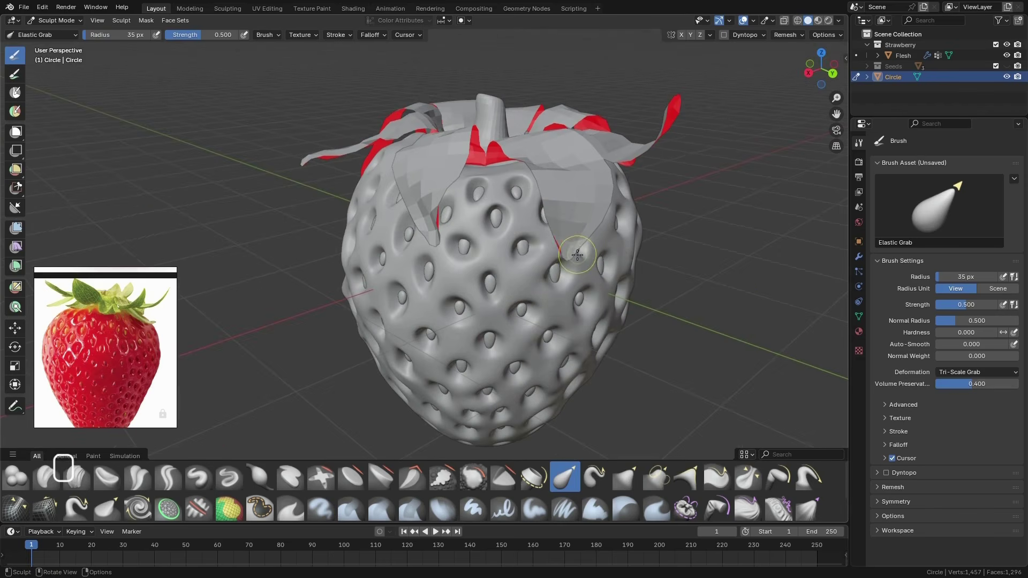
{"action": "left_click_drag", "start_coordinate": [575, 254], "coordinate": [569, 293]}
{"action": "middle_click_drag", "start_coordinate": [557, 273], "coordinate": [571, 266]}
{"action": "left_click_drag", "start_coordinate": [442, 245], "coordinate": [439, 253]}
{"action": "middle_click_drag", "start_coordinate": [428, 262], "coordinate": [529, 262]}
{"action": "middle_click_drag", "start_coordinate": [421, 317], "coordinate": [423, 242]}
{"action": "middle_click_drag", "start_coordinate": [433, 315], "coordinate": [452, 315]}
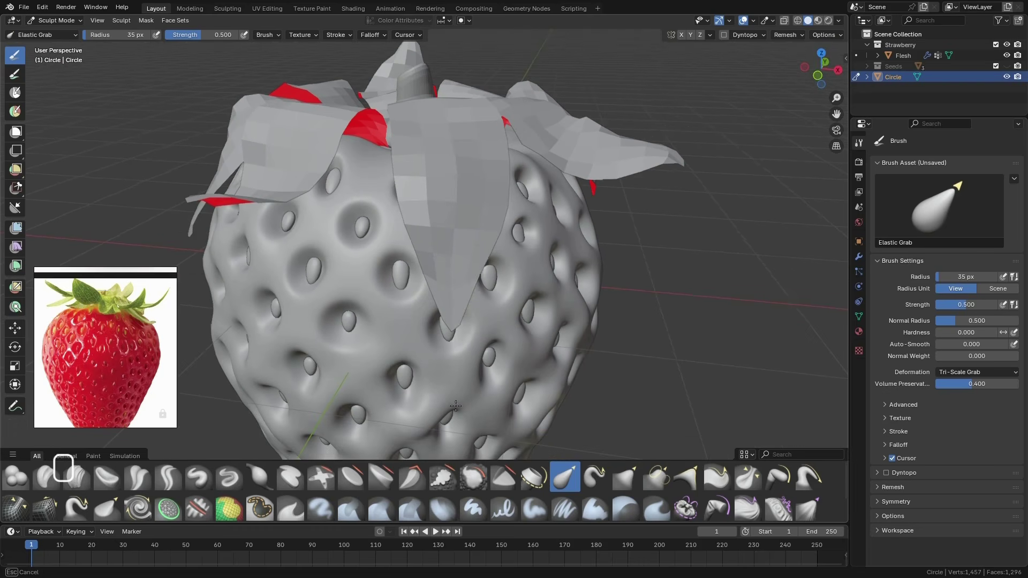
Enlarge the Elastic Grab brush and stretch the ends of the leaves in a closer view
{"action": "left_click_drag", "start_coordinate": [479, 279], "coordinate": [465, 280]}
{"action": "scroll", "coordinate": [465, 280], "scroll_direction": "up", "scroll_amount": 2}
{"action": "key", "text": "f"}
{"action": "left_click", "coordinate": [471, 268]}
{"action": "left_click_drag", "start_coordinate": [442, 245], "coordinate": [423, 256]}
{"action": "middle_click_drag", "start_coordinate": [431, 262], "coordinate": [528, 376]}
{"action": "left_click_drag", "start_coordinate": [529, 376], "coordinate": [485, 354]}
{"action": "middle_click_drag", "start_coordinate": [485, 353], "coordinate": [454, 384]}
Set the Elastic Grab radius to 85 px and draw the long front leaf's tip into a narrower point
{"action": "key", "text": "f"}
{"action": "left_click", "coordinate": [445, 384]}
{"action": "left_click_drag", "start_coordinate": [461, 384], "coordinate": [486, 383]}
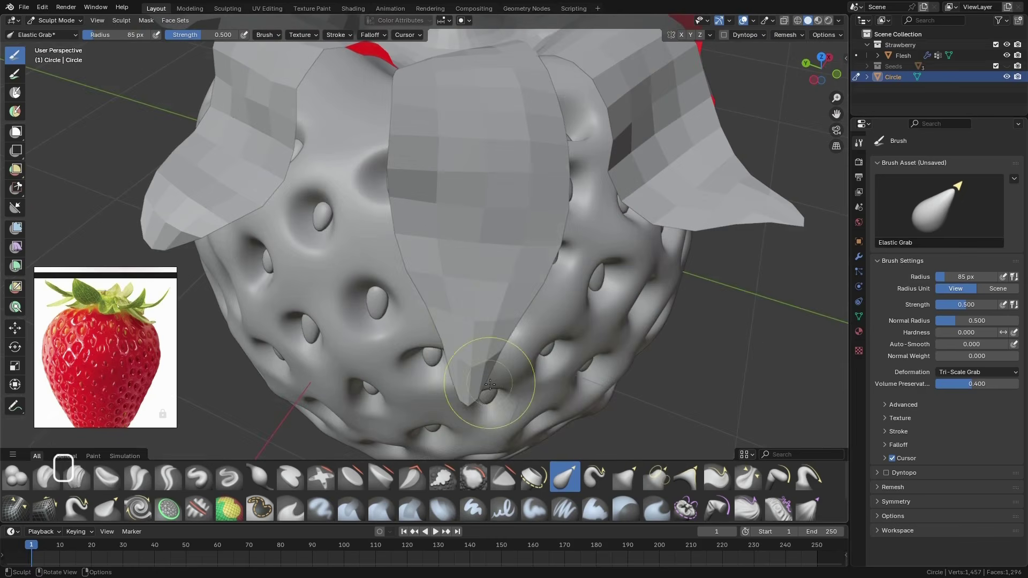
{"action": "middle_click_drag", "start_coordinate": [486, 382], "coordinate": [441, 426]}
{"action": "left_click_drag", "start_coordinate": [440, 426], "coordinate": [443, 415]}
{"action": "middle_click_drag", "start_coordinate": [444, 415], "coordinate": [343, 366]}
{"action": "key", "text": "f"}
{"action": "left_click", "coordinate": [481, 282]}
Return the leaves object to Object Mode, shade it smooth and deselect it to review the leaves from above
{"action": "scroll", "coordinate": [471, 268], "scroll_direction": "down", "scroll_amount": 3}
{"action": "mouse_move", "coordinate": [471, 241]}
{"action": "middle_mouse_down"}
{"action": "mouse_move", "coordinate": [348, 289]}
{"action": "mouse_move", "coordinate": [348, 227]}
{"action": "mouse_move", "coordinate": [384, 274]}
{"action": "mouse_move", "coordinate": [321, 214]}
{"action": "middle_mouse_up"}
{"action": "left_click", "coordinate": [56, 20]}
{"action": "left_click", "coordinate": [50, 30]}
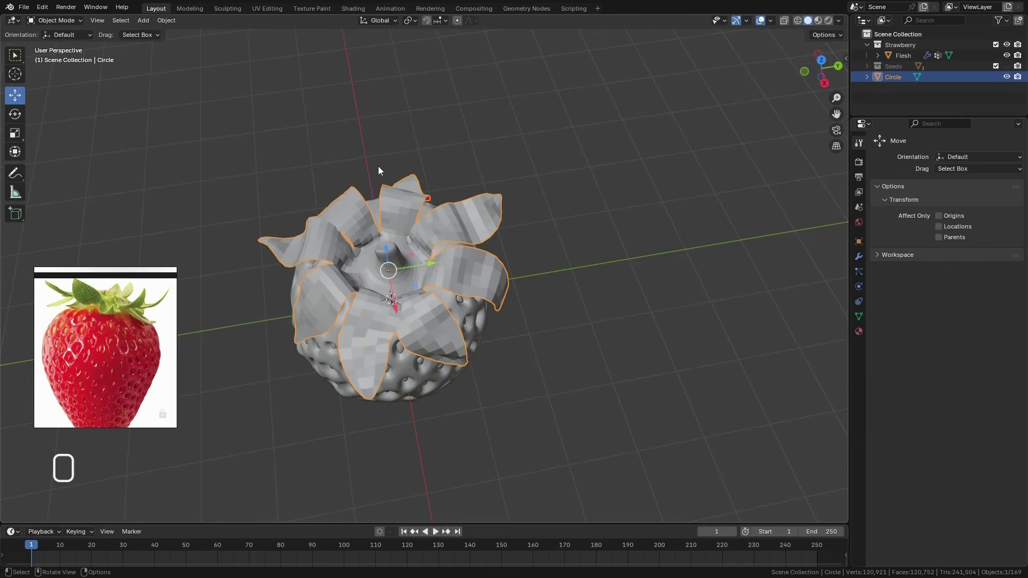
{"action": "right_click", "coordinate": [385, 222]}
{"action": "left_click", "coordinate": [385, 222]}
{"action": "key", "text": "alt+a"}
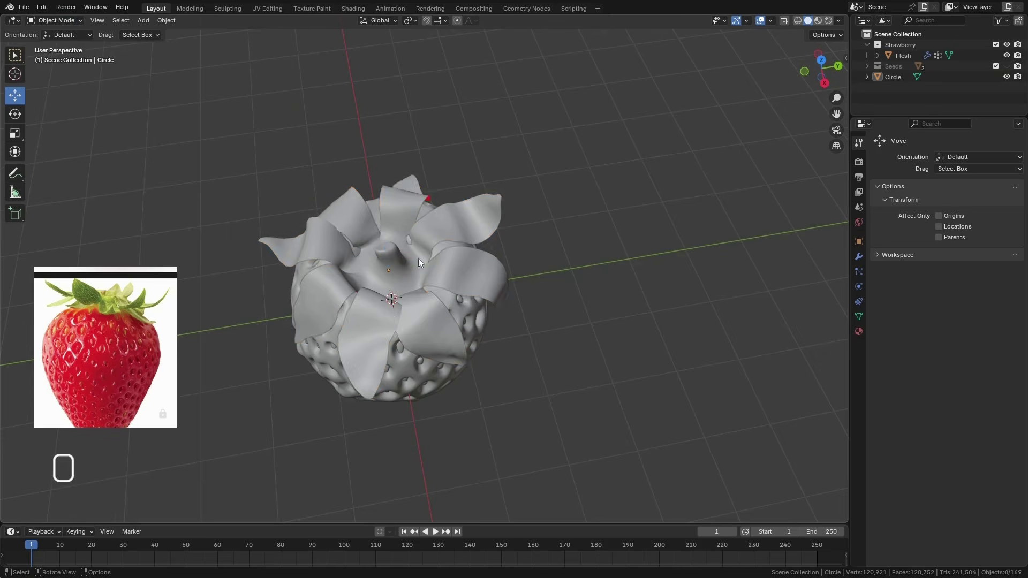
{"action": "middle_click_drag", "start_coordinate": [419, 258], "coordinate": [509, 322]}
{"action": "scroll", "coordinate": [332, 319], "scroll_direction": "up", "scroll_amount": 2}
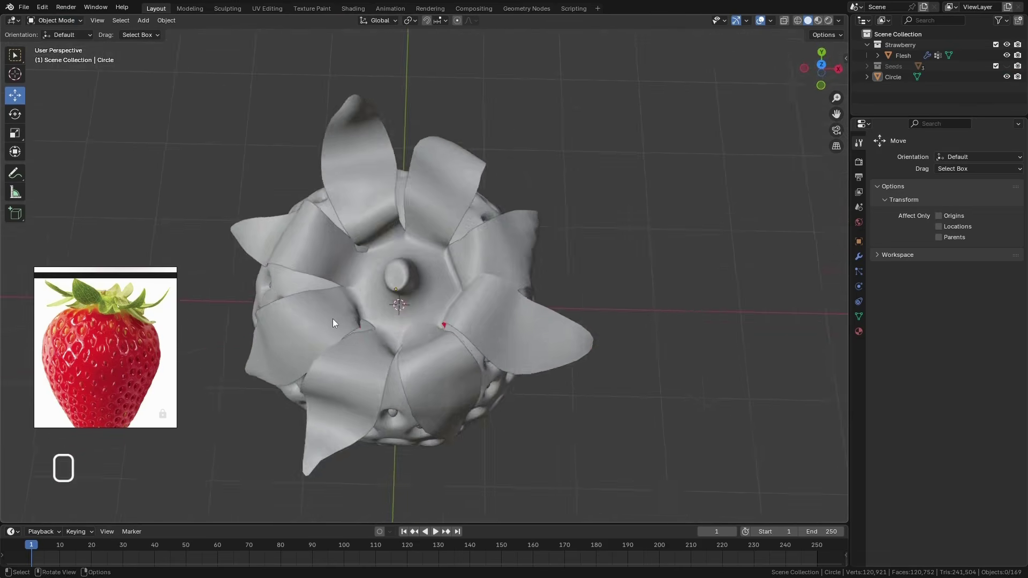
Select the strawberry leaves object and add a Solidify modifier to it
{"action": "middle_click_drag", "start_coordinate": [333, 319], "coordinate": [459, 224]}
{"action": "scroll", "coordinate": [465, 268], "scroll_direction": "down", "scroll_amount": 1}
{"action": "left_click", "coordinate": [477, 361]}
{"action": "scroll", "coordinate": [457, 371], "scroll_direction": "up", "scroll_amount": 2}
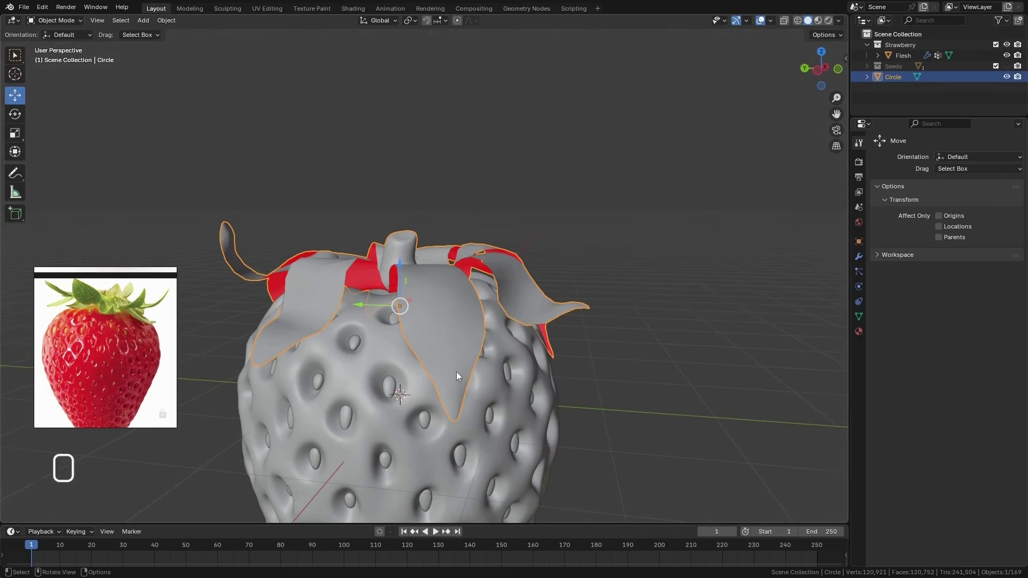
{"action": "left_click", "coordinate": [859, 256]}
{"action": "left_click", "coordinate": [891, 157]}
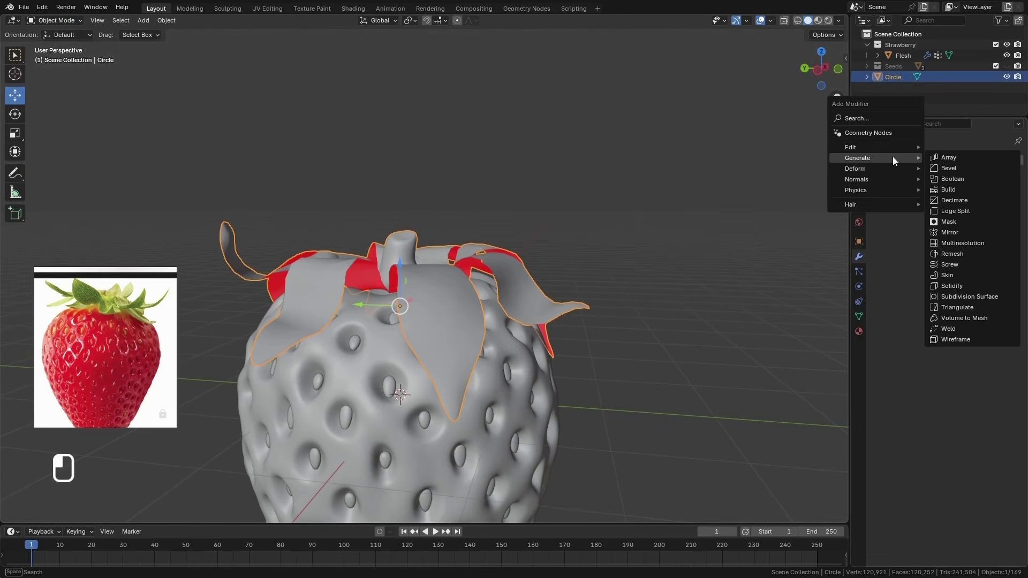
{"action": "left_click", "coordinate": [958, 286]}
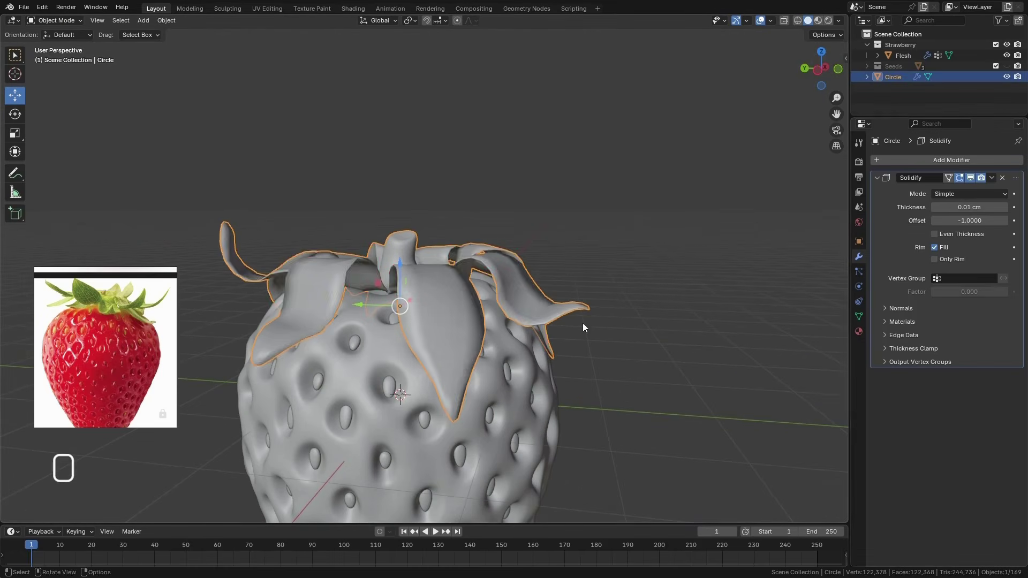
Overlay the wireframe on the leaves and examine the thickness along their edges up close
{"action": "middle_click_drag", "start_coordinate": [583, 323], "coordinate": [515, 316]}
{"action": "scroll", "coordinate": [514, 317], "scroll_direction": "up", "scroll_amount": 3}
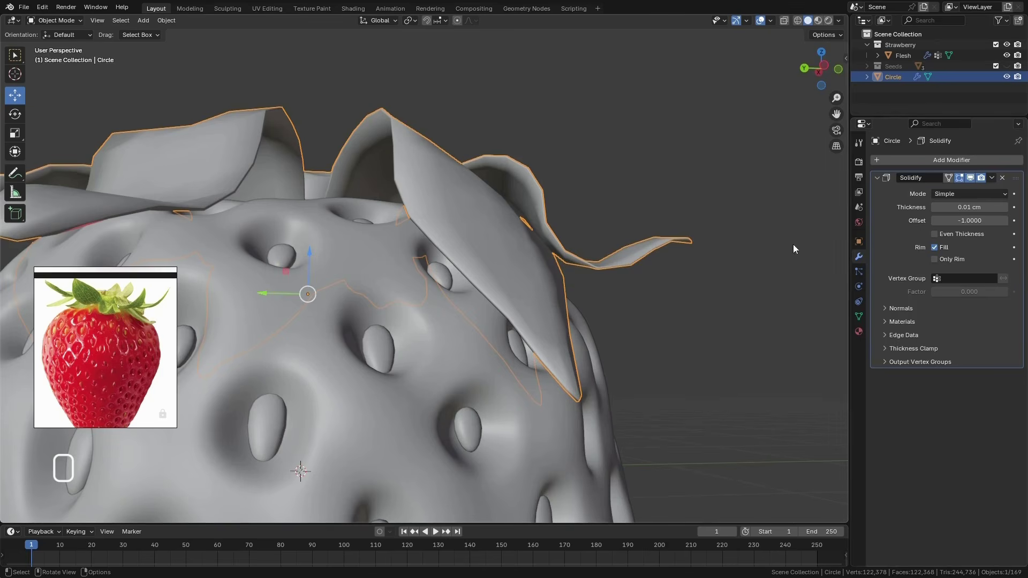
{"action": "middle_click_drag", "start_coordinate": [792, 244], "coordinate": [565, 249]}
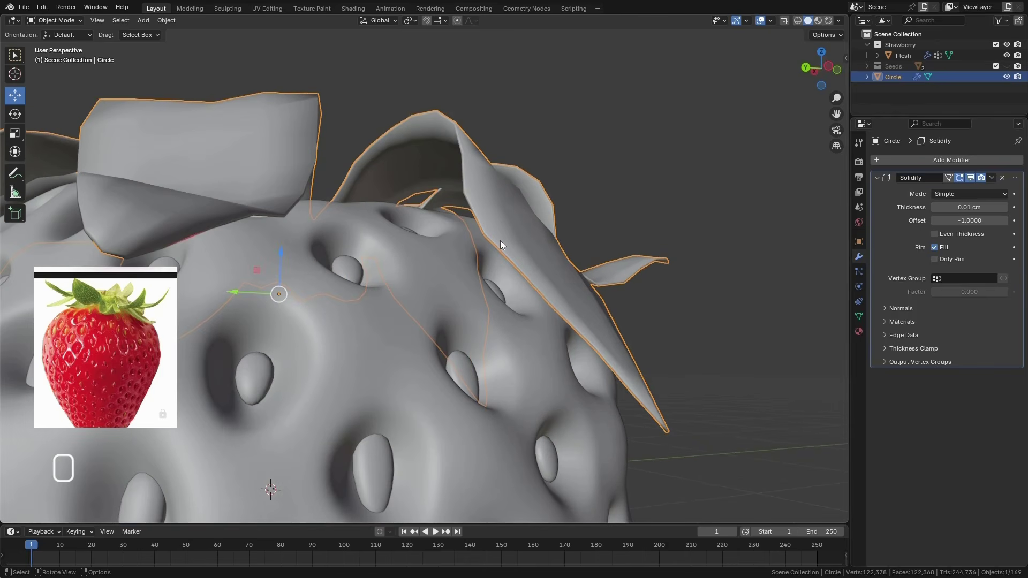
{"action": "key", "text": "shift+z"}
{"action": "mouse_move", "coordinate": [586, 289]}
{"action": "middle_mouse_down"}
{"action": "mouse_move", "coordinate": [579, 339]}
{"action": "mouse_move", "coordinate": [580, 302]}
{"action": "middle_mouse_up"}
{"action": "scroll", "coordinate": [580, 303], "scroll_direction": "up", "scroll_amount": 2}
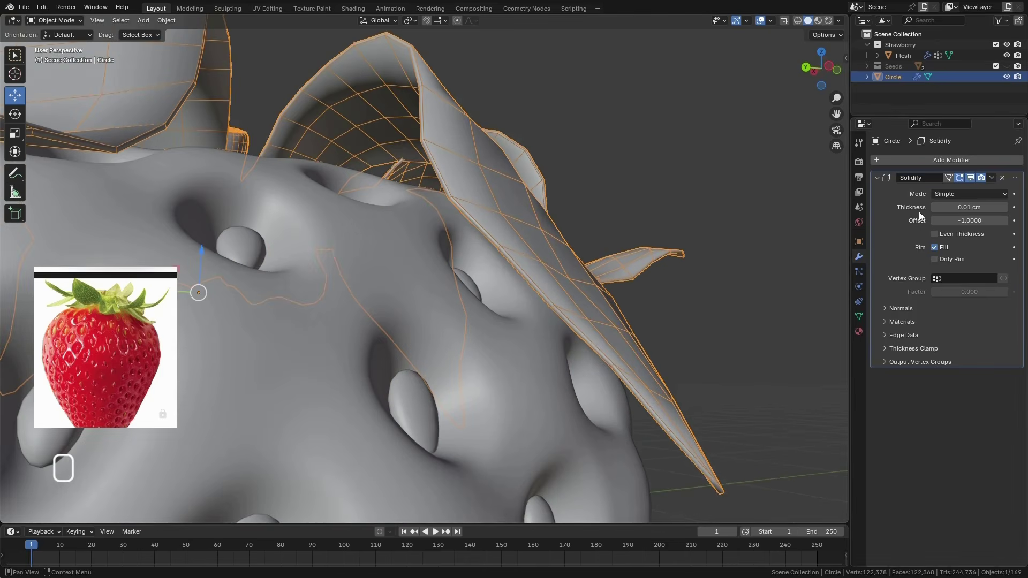
Try thicker and negative Solidify thicknesses on the leaves, and set the thickness to 0.02 cm
{"action": "left_click_drag", "start_coordinate": [934, 207], "coordinate": [1003, 213]}
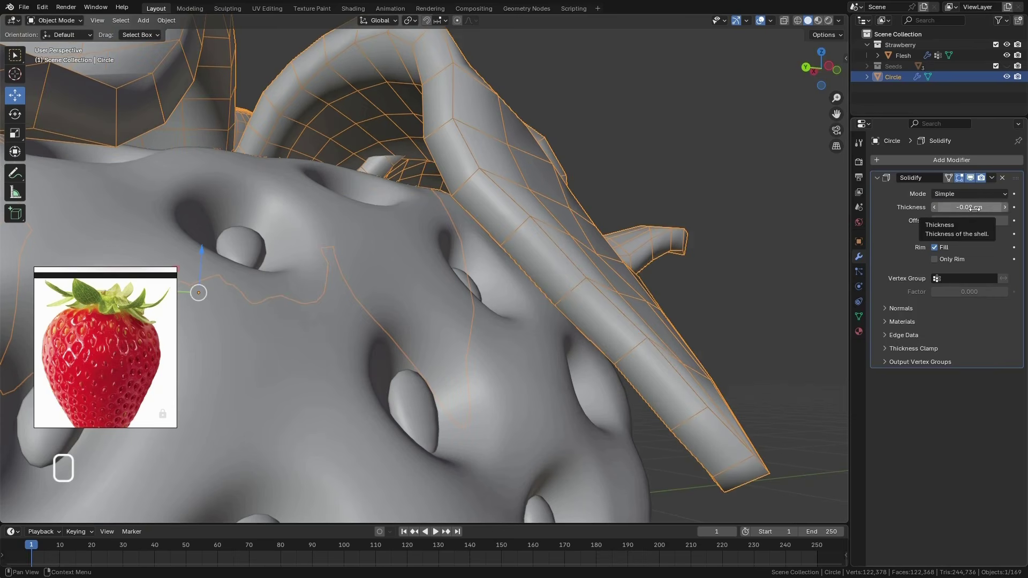
{"action": "left_click", "coordinate": [1004, 211]}
{"action": "left_click", "coordinate": [1004, 211]}
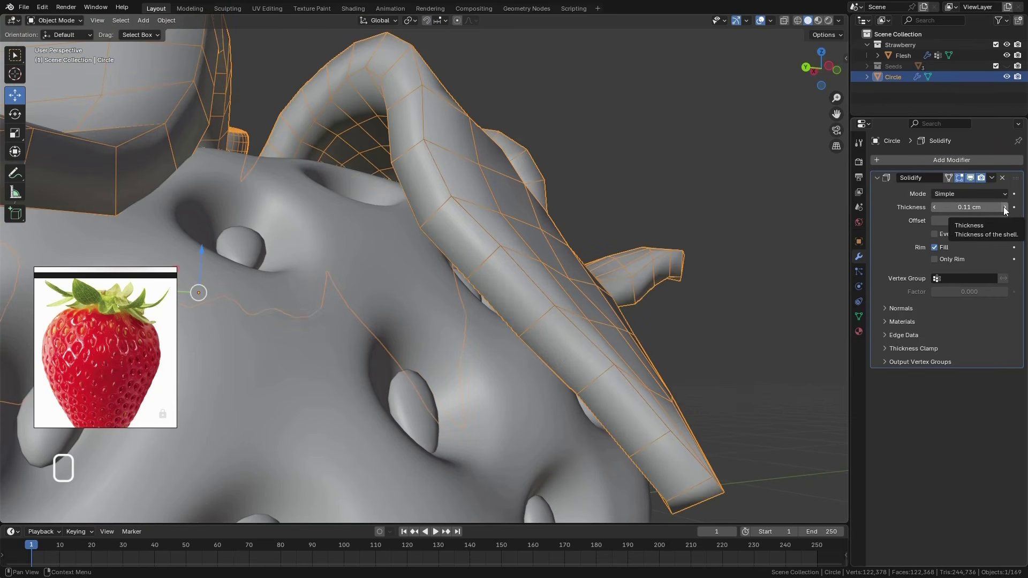
{"action": "left_click", "coordinate": [975, 207]}
{"action": "type", "text": "0.02"}
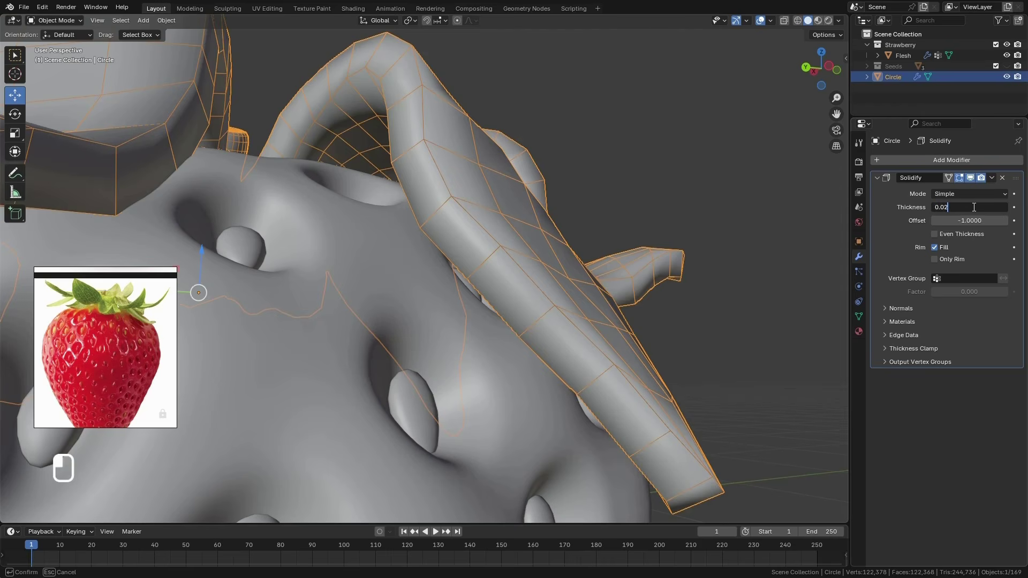
{"action": "key", "text": "Return"}
{"action": "scroll", "coordinate": [559, 200], "scroll_direction": "down", "scroll_amount": 5}
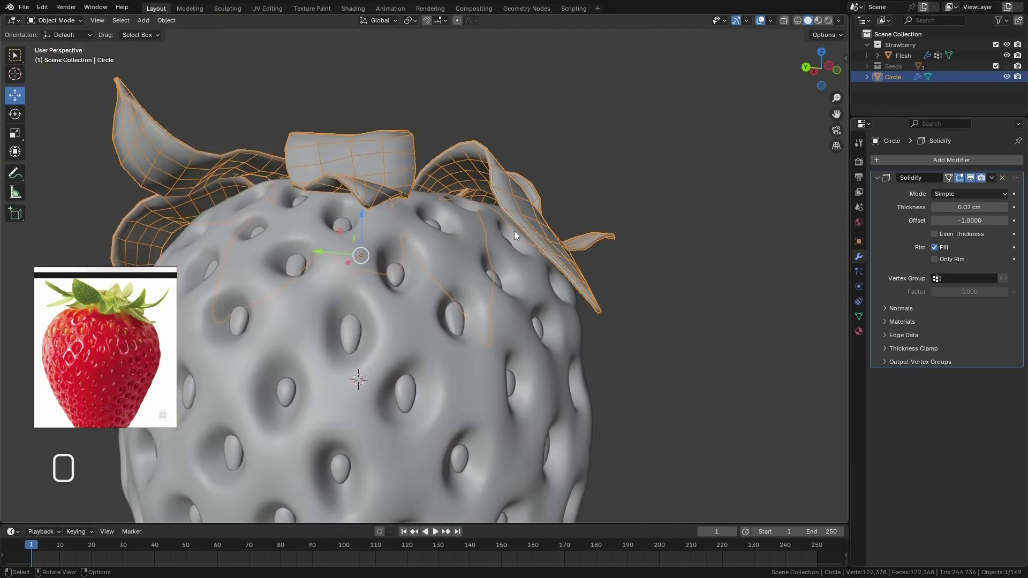
{"action": "middle_click_drag", "start_coordinate": [514, 230], "coordinate": [532, 285]}
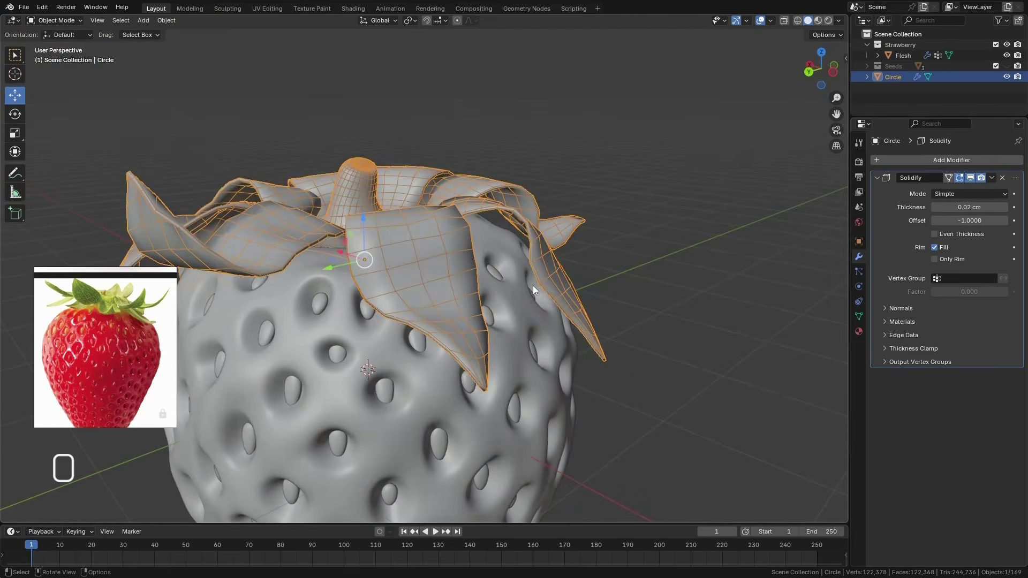
Apply the Solidify modifier to the leaves, check the shape from farther out, and undo the application
{"action": "scroll", "coordinate": [169, 295], "scroll_direction": "up", "scroll_amount": 4}
{"action": "middle_click_drag", "start_coordinate": [225, 321], "coordinate": [445, 326]}
{"action": "middle_click_drag", "start_coordinate": [445, 327], "coordinate": [430, 333]}
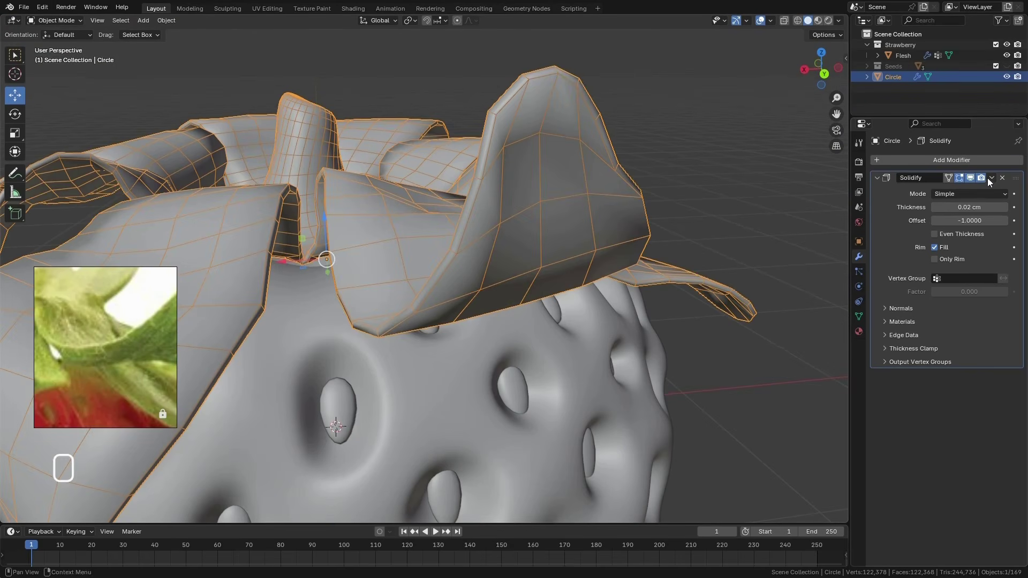
{"action": "left_click", "coordinate": [991, 178]}
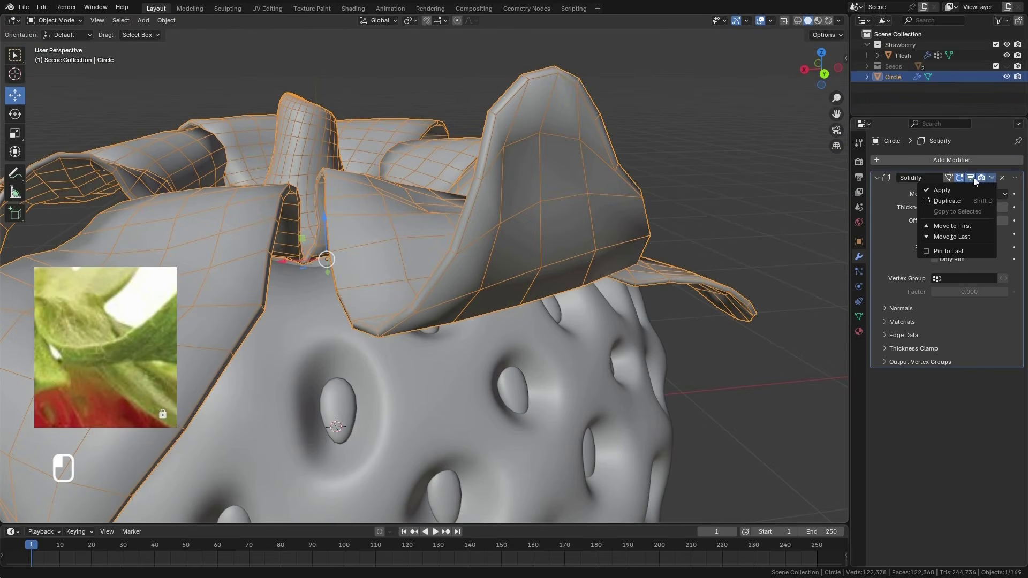
{"action": "left_click", "coordinate": [943, 191]}
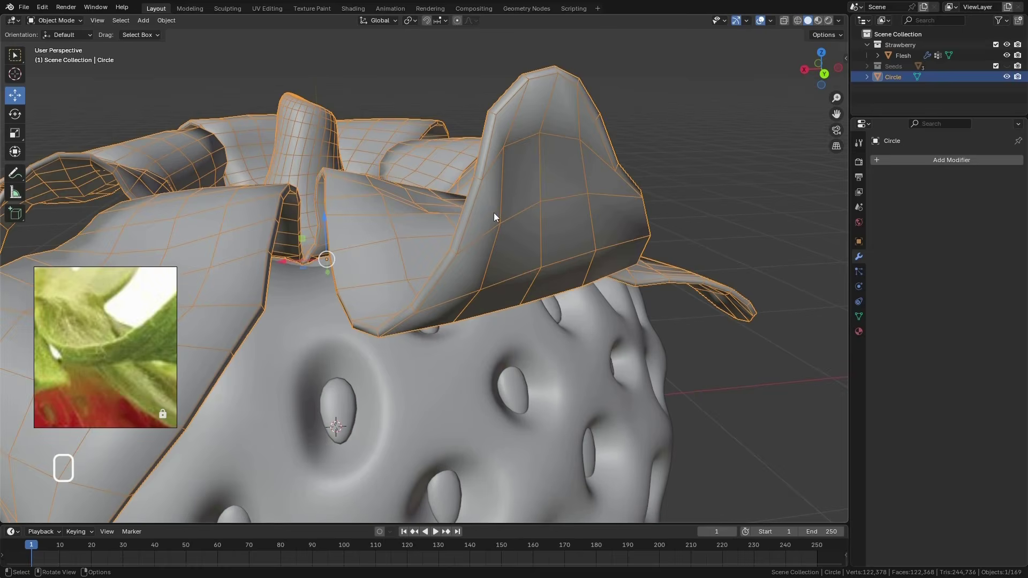
{"action": "scroll", "coordinate": [493, 213], "scroll_direction": "down", "scroll_amount": 4}
{"action": "middle_click_drag", "start_coordinate": [505, 219], "coordinate": [518, 193]}
{"action": "key", "text": "ctrl+z"}
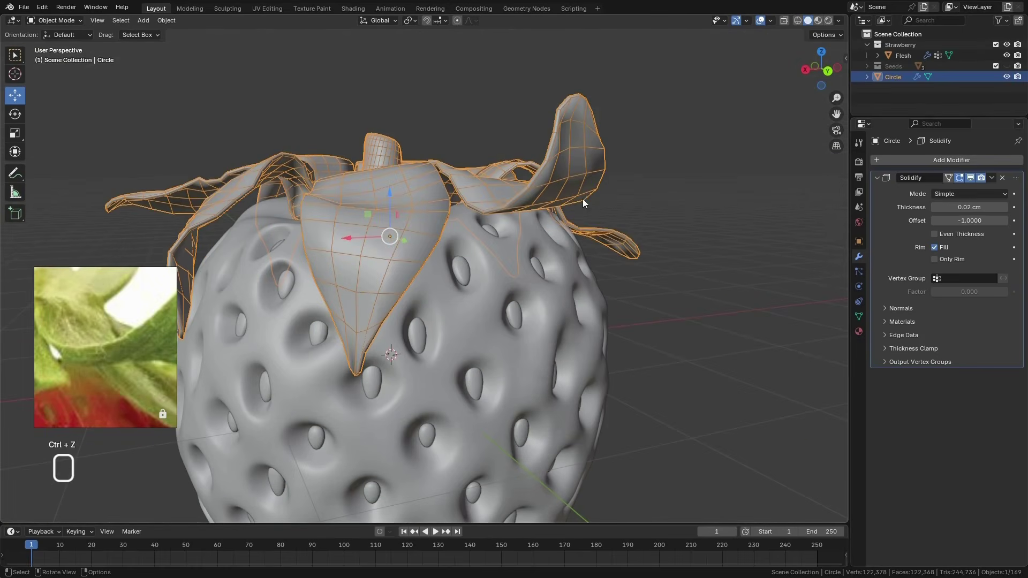
Turn off the Solidify modifier's viewport display and remove the modifier from the leaves
{"action": "left_click", "coordinate": [969, 177]}
{"action": "middle_click_drag", "start_coordinate": [584, 215], "coordinate": [447, 251]}
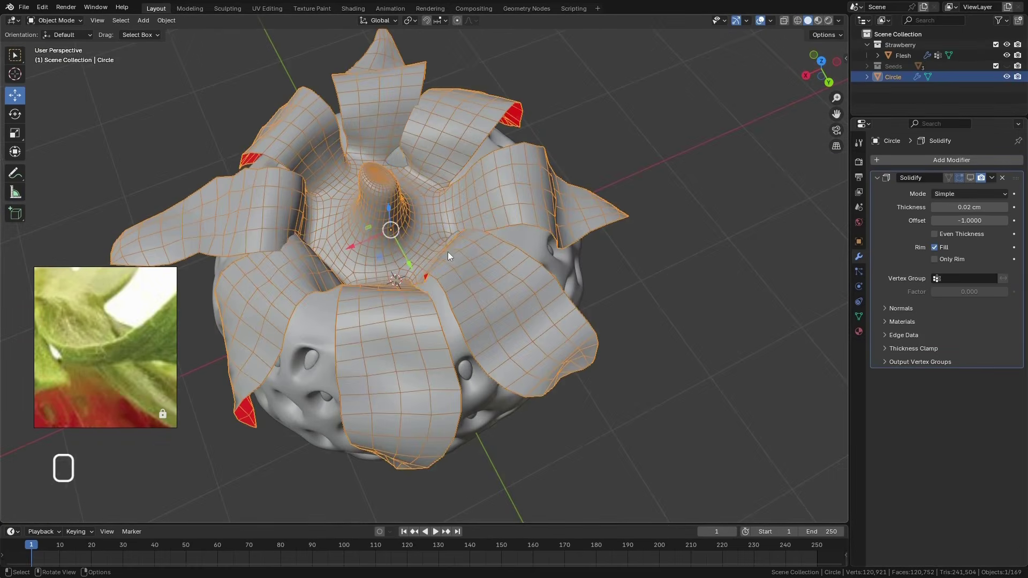
{"action": "left_click", "coordinate": [1002, 178]}
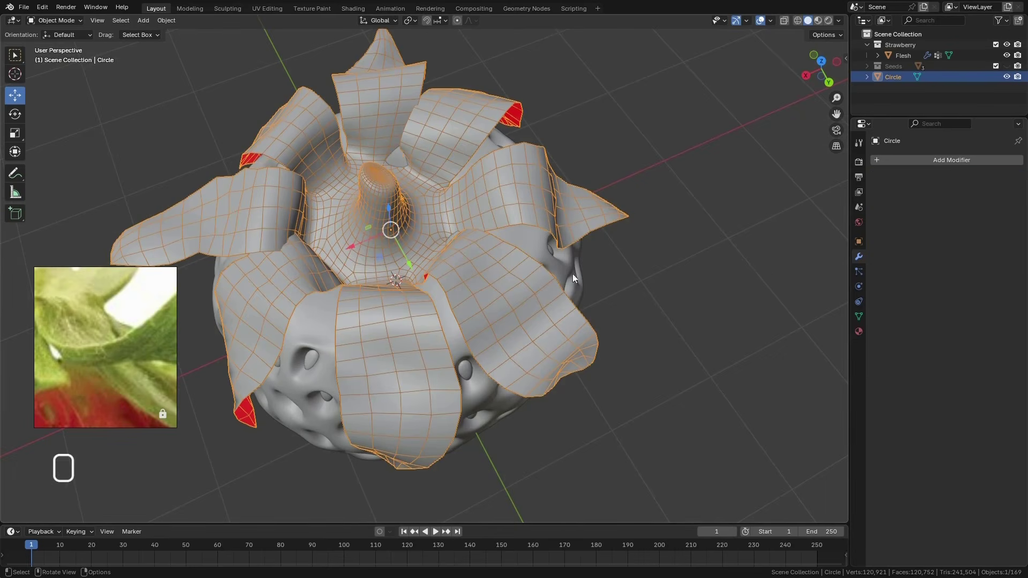
Add a Multiresolution modifier to the leaves and subdivide it once
{"action": "middle_click_drag", "start_coordinate": [573, 274], "coordinate": [526, 244]}
{"action": "left_click", "coordinate": [922, 160]}
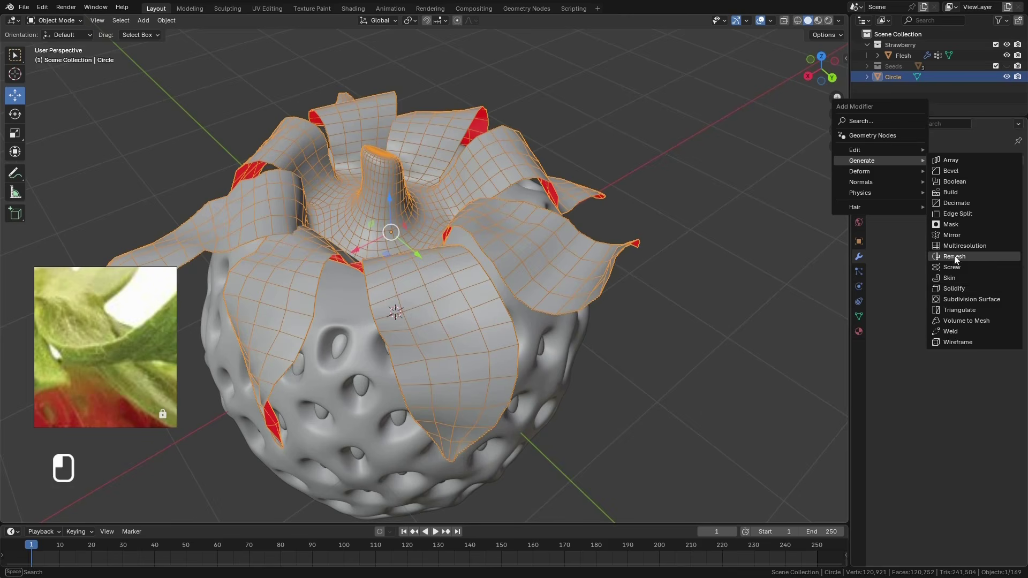
{"action": "left_click", "coordinate": [956, 246]}
{"action": "left_click", "coordinate": [953, 272]}
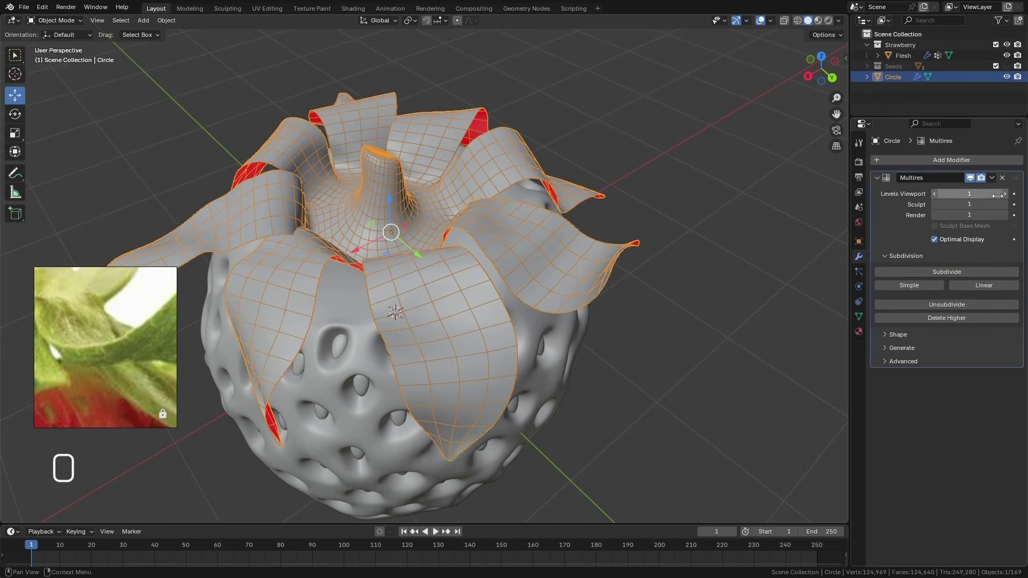
{"action": "middle_click_drag", "start_coordinate": [516, 228], "coordinate": [263, 198]}
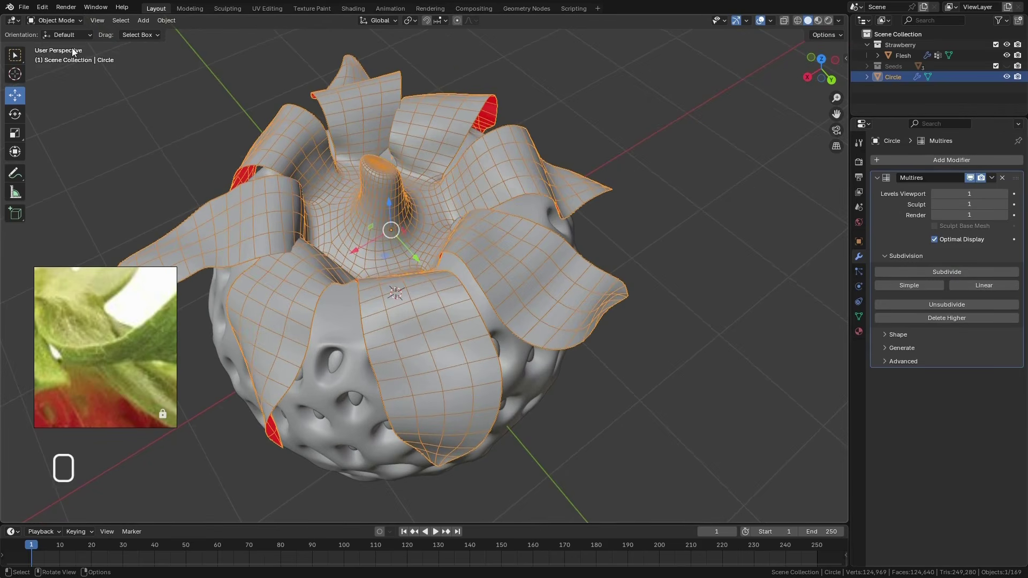
{"action": "left_click", "coordinate": [56, 21]}
{"action": "left_click", "coordinate": [59, 56]}
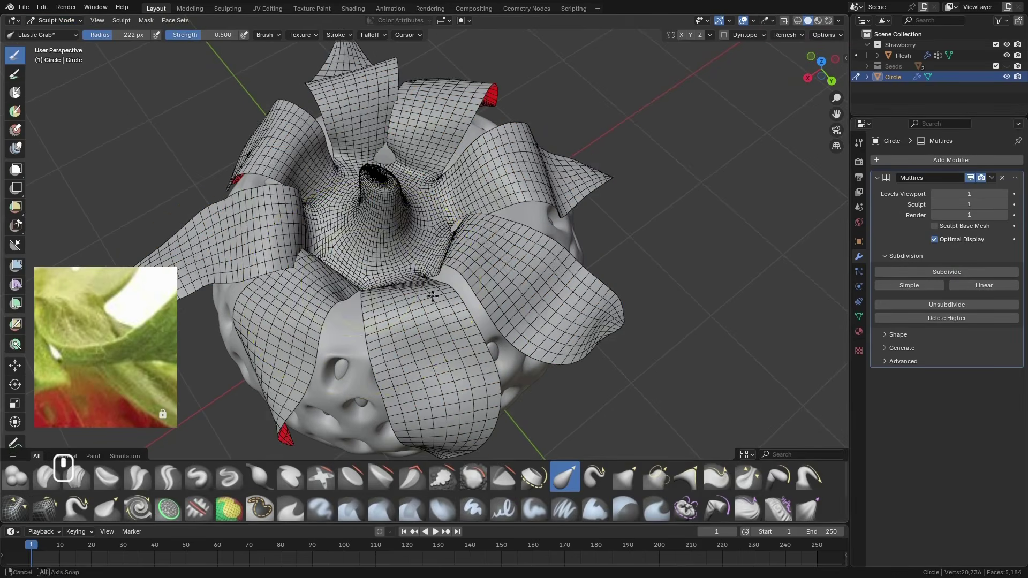
{"action": "left_click", "coordinate": [56, 20]}
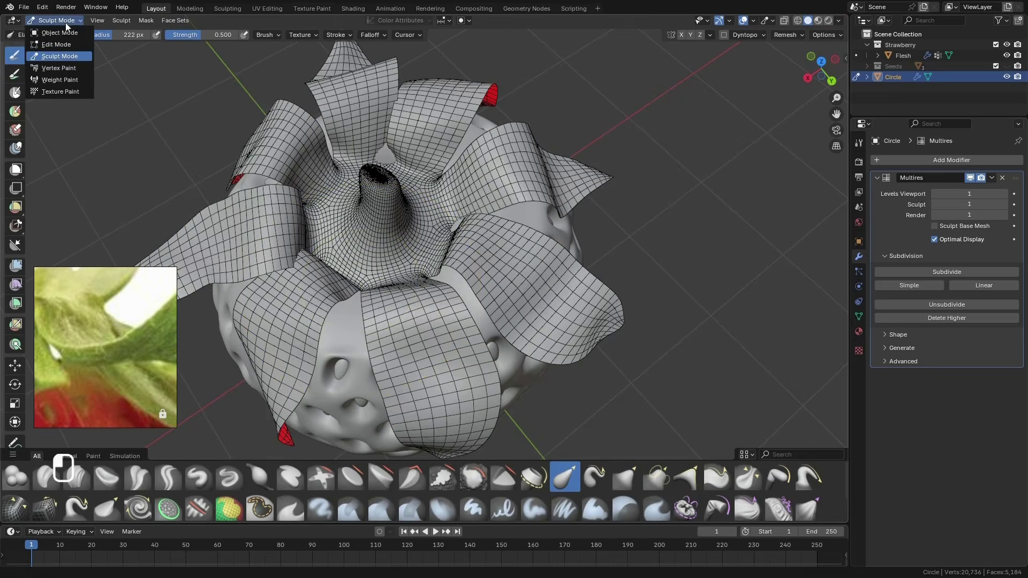
{"action": "left_click", "coordinate": [59, 33]}
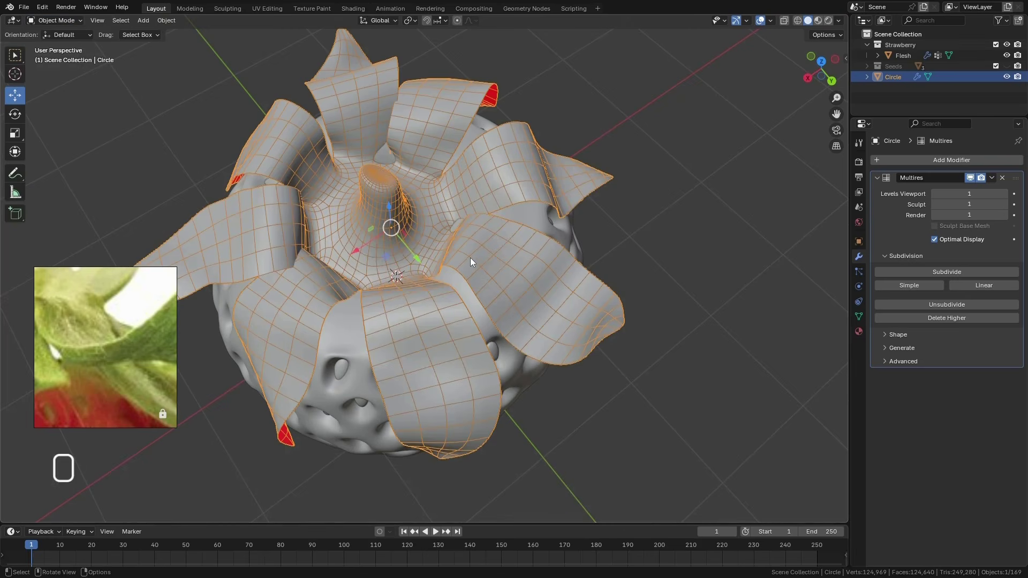
Hide the wireframe overlay, put the leaves object into Sculpt Mode and choose the Blob brush
{"action": "key", "text": "shift+w"}
{"action": "left_click", "coordinate": [556, 259]}
{"action": "middle_click_drag", "start_coordinate": [447, 243], "coordinate": [444, 239]}
{"action": "key", "text": "ctrl+Tab"}
{"action": "left_click", "coordinate": [443, 284]}
{"action": "mouse_move", "coordinate": [444, 274]}
{"action": "middle_mouse_down"}
{"action": "mouse_move", "coordinate": [450, 283]}
{"action": "mouse_move", "coordinate": [427, 303]}
{"action": "mouse_move", "coordinate": [429, 331]}
{"action": "mouse_move", "coordinate": [419, 325]}
{"action": "mouse_move", "coordinate": [424, 290]}
{"action": "middle_mouse_up"}
{"action": "scroll", "coordinate": [443, 291], "scroll_direction": "down", "scroll_amount": 1}
{"action": "left_click", "coordinate": [16, 477]}
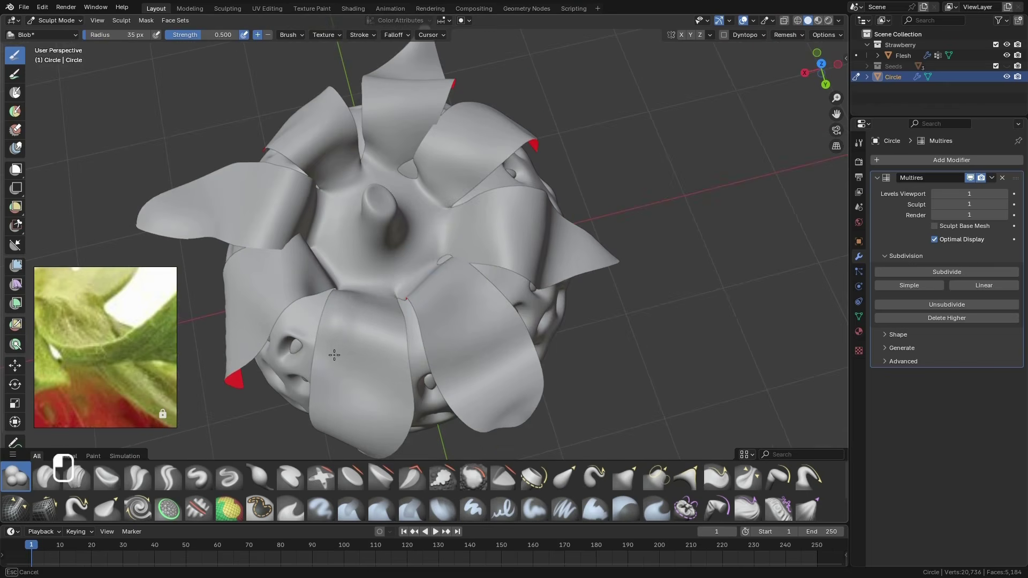
Sculpt uneven bumps and creases into the leaves and around the stem base with the Blob brush at 35 px radius
{"action": "mouse_move", "coordinate": [358, 351]}
{"action": "middle_mouse_down"}
{"action": "mouse_move", "coordinate": [421, 338]}
{"action": "mouse_move", "coordinate": [390, 318]}
{"action": "mouse_move", "coordinate": [374, 364]}
{"action": "mouse_move", "coordinate": [369, 311]}
{"action": "mouse_move", "coordinate": [386, 289]}
{"action": "mouse_move", "coordinate": [370, 346]}
{"action": "mouse_move", "coordinate": [424, 305]}
{"action": "mouse_move", "coordinate": [488, 355]}
{"action": "mouse_move", "coordinate": [538, 329]}
{"action": "mouse_move", "coordinate": [493, 340]}
{"action": "mouse_move", "coordinate": [496, 308]}
{"action": "mouse_move", "coordinate": [585, 334]}
{"action": "middle_mouse_up"}
{"action": "key", "text": "f"}
{"action": "left_click", "coordinate": [477, 306]}
{"action": "middle_click_drag", "start_coordinate": [582, 297], "coordinate": [591, 281]}
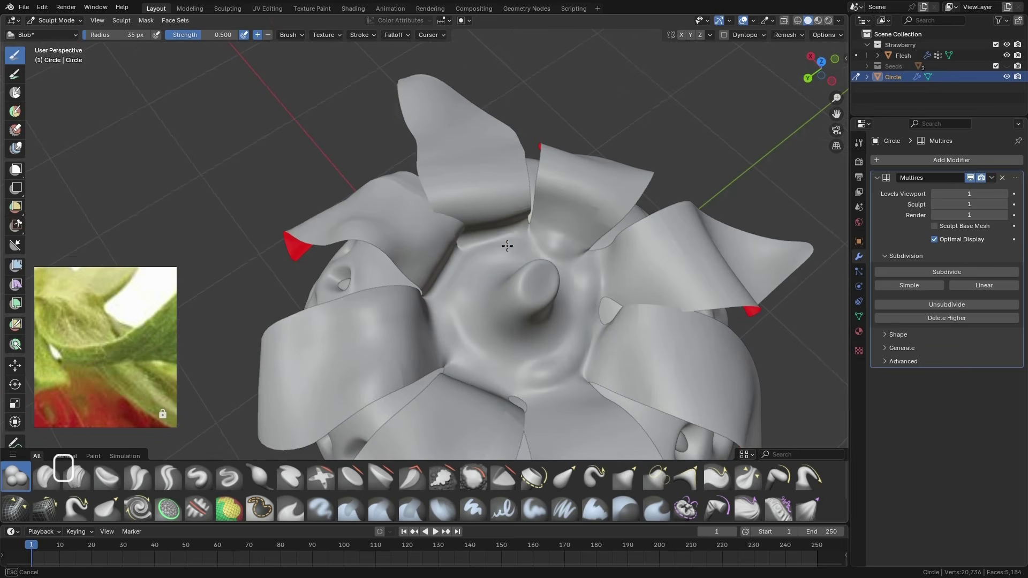
{"action": "middle_click_drag", "start_coordinate": [457, 340], "coordinate": [408, 358]}
{"action": "middle_click_drag", "start_coordinate": [471, 409], "coordinate": [453, 365]}
Switch sculpting to the Flesh object and carve down the flesh poking through between the leaf bases
{"action": "left_click", "coordinate": [856, 57]}
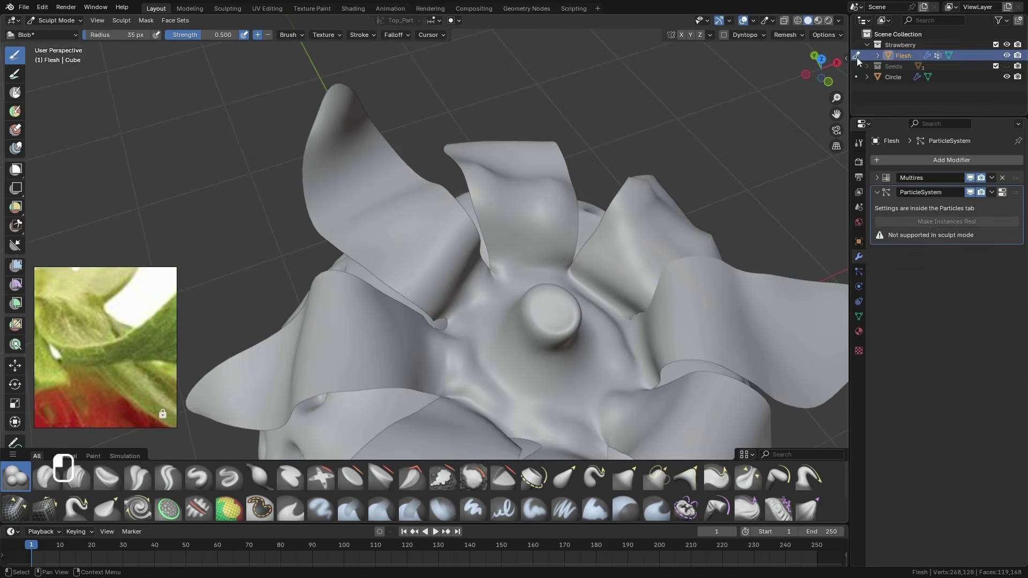
{"action": "left_click", "coordinate": [857, 57]}
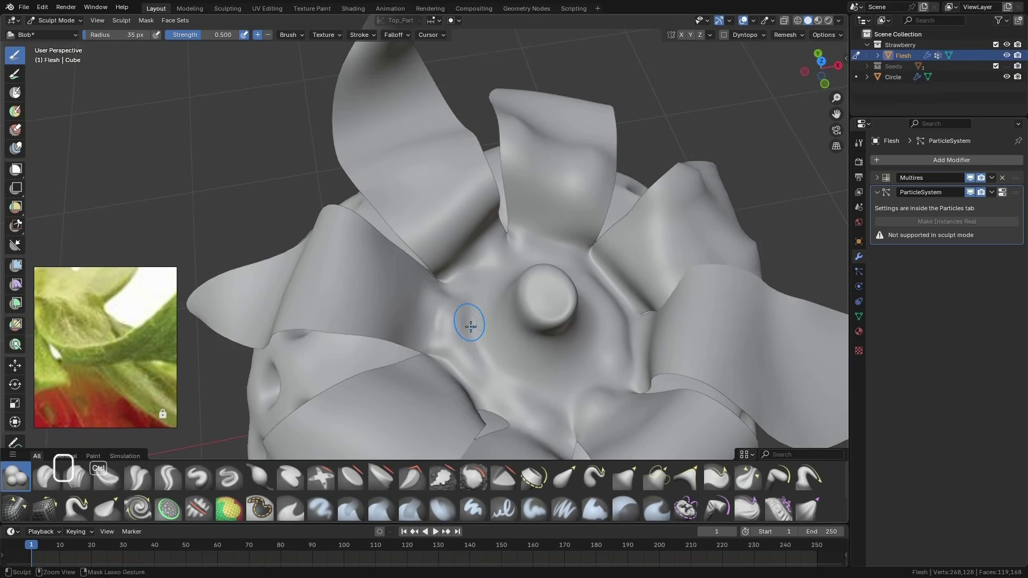
{"action": "middle_click_drag", "start_coordinate": [471, 326], "coordinate": [435, 335]}
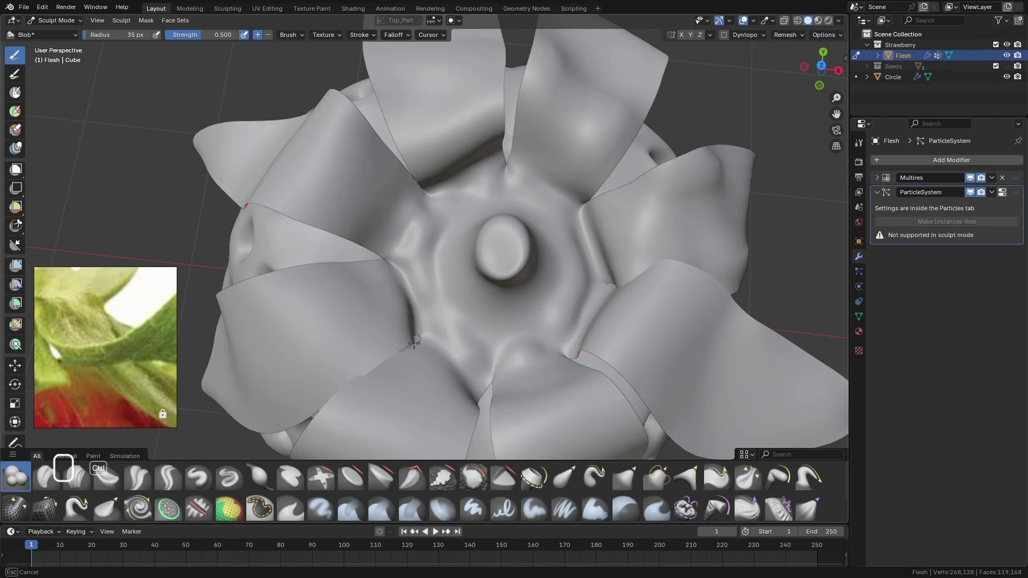
Switch sculpting back to the leaves object, shape the area around the stem and dent the stem's tip with the Blob brush
{"action": "key", "text": "alt+q"}
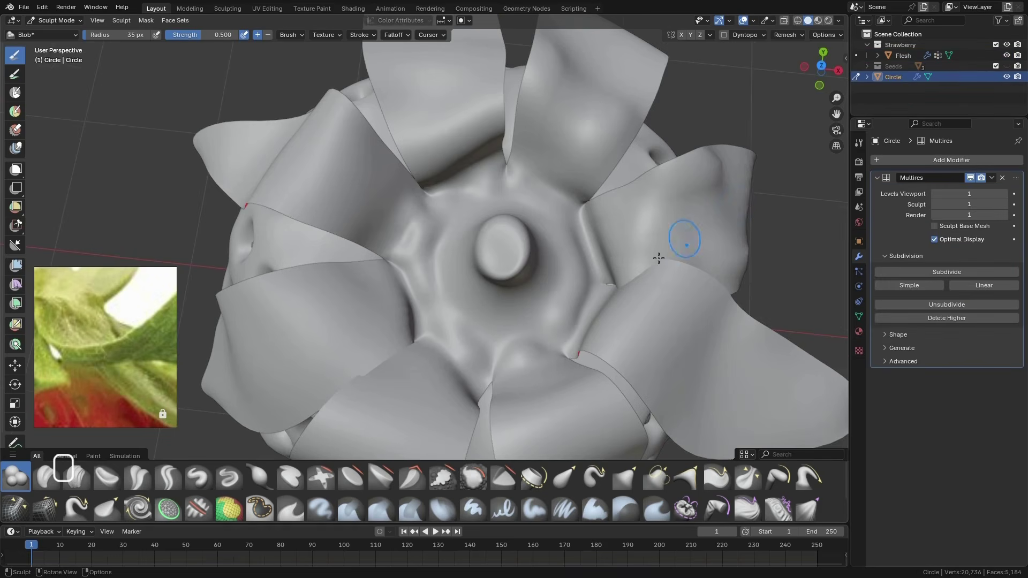
{"action": "middle_click_drag", "start_coordinate": [434, 330], "coordinate": [454, 259]}
{"action": "left_click_drag", "start_coordinate": [464, 267], "coordinate": [539, 264]}
{"action": "mouse_move", "coordinate": [538, 264]}
{"action": "middle_mouse_down"}
{"action": "mouse_move", "coordinate": [512, 312]}
{"action": "mouse_move", "coordinate": [483, 243]}
{"action": "mouse_move", "coordinate": [431, 360]}
{"action": "middle_mouse_up"}
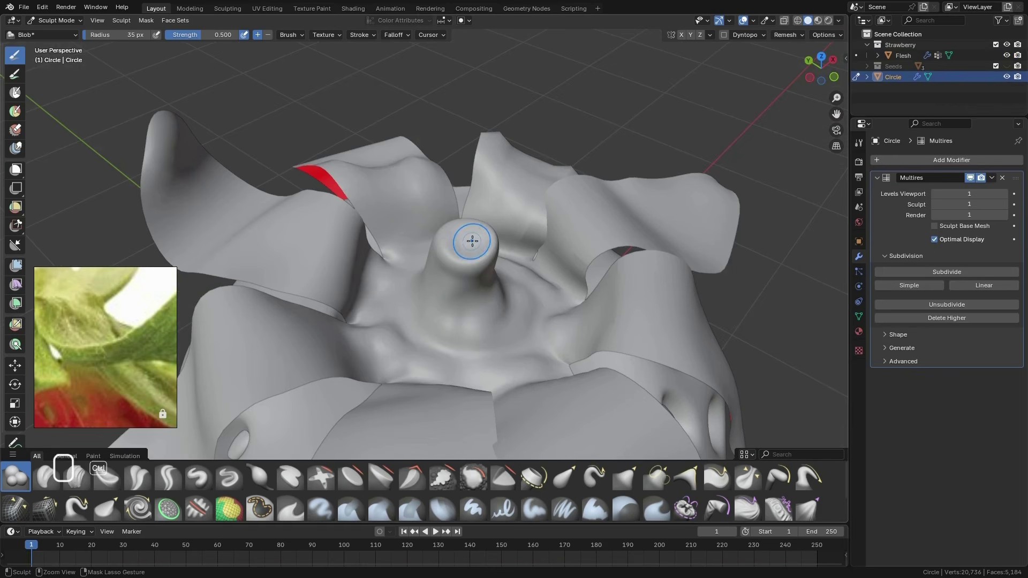
{"action": "left_click_drag", "start_coordinate": [453, 245], "coordinate": [455, 241], "text": "ctrl"}
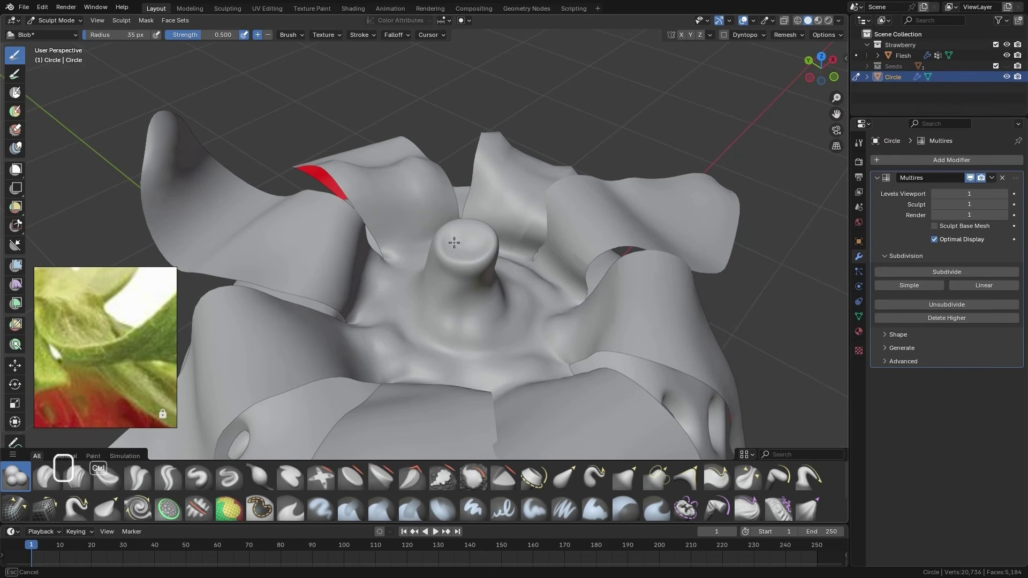
{"action": "mouse_move", "coordinate": [469, 313]}
{"action": "middle_mouse_down"}
{"action": "mouse_move", "coordinate": [470, 257]}
{"action": "mouse_move", "coordinate": [428, 388]}
{"action": "mouse_move", "coordinate": [465, 252]}
{"action": "mouse_move", "coordinate": [428, 209]}
{"action": "mouse_move", "coordinate": [588, 298]}
{"action": "mouse_move", "coordinate": [619, 230]}
{"action": "mouse_move", "coordinate": [475, 204]}
{"action": "mouse_move", "coordinate": [470, 190]}
{"action": "mouse_move", "coordinate": [532, 152]}
{"action": "mouse_move", "coordinate": [495, 172]}
{"action": "middle_mouse_up"}
{"action": "scroll", "coordinate": [474, 163], "scroll_direction": "up", "scroll_amount": 4}
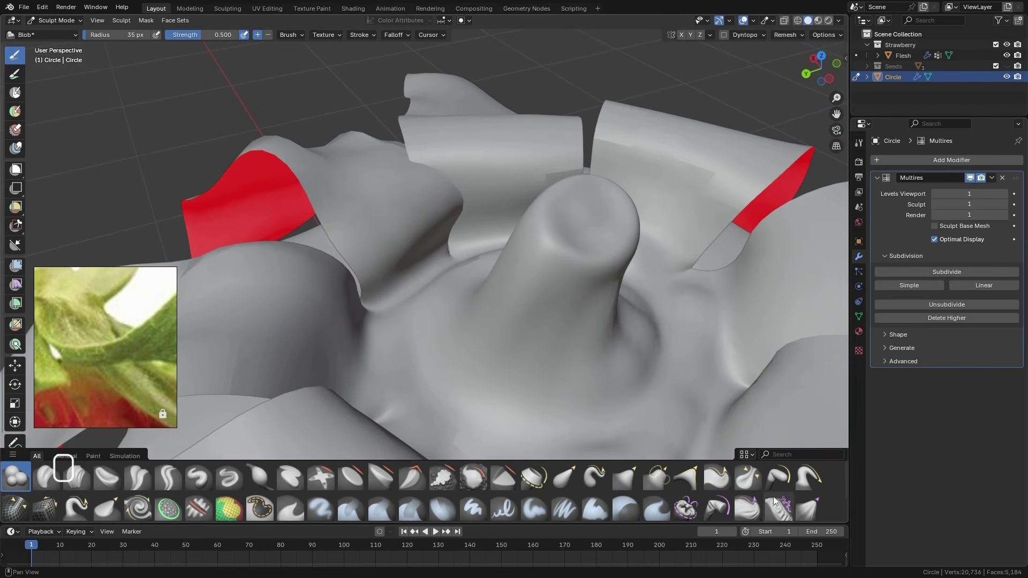
Choose the Pose brush at 107 px radius, try bending a leaf with it and open its brush settings
{"action": "left_click", "coordinate": [779, 477]}
{"action": "middle_click_drag", "start_coordinate": [444, 228], "coordinate": [533, 239]}
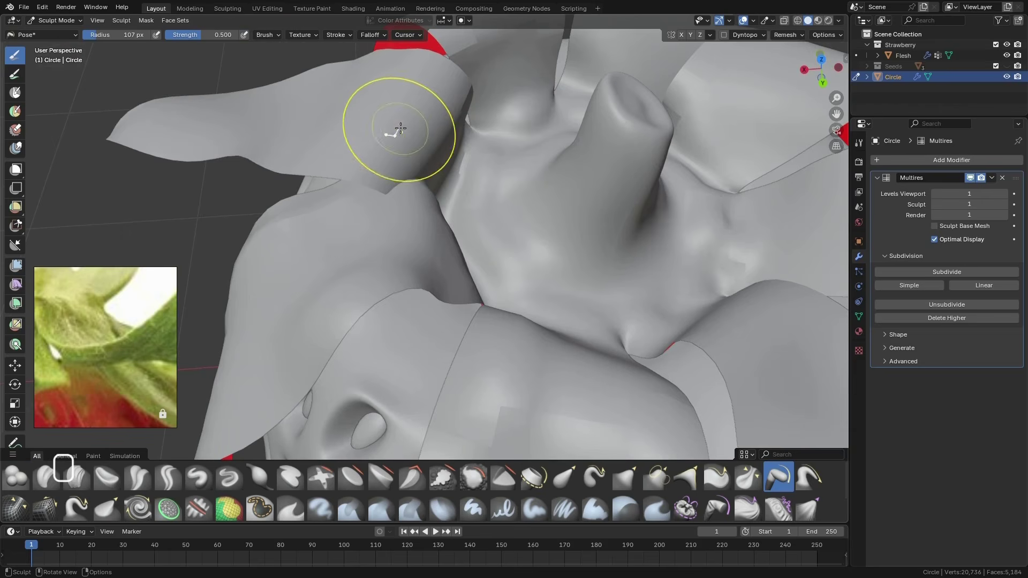
{"action": "scroll", "coordinate": [402, 125], "scroll_direction": "down", "scroll_amount": 7}
{"action": "middle_click_drag", "start_coordinate": [443, 164], "coordinate": [407, 140]}
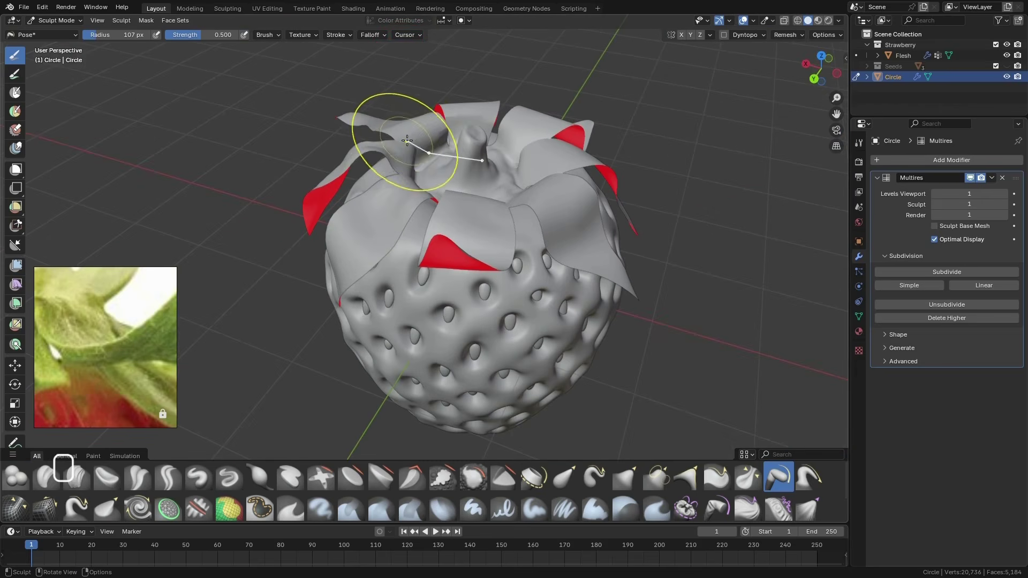
{"action": "left_click_drag", "start_coordinate": [406, 124], "coordinate": [405, 121]}
{"action": "left_click", "coordinate": [269, 37]}
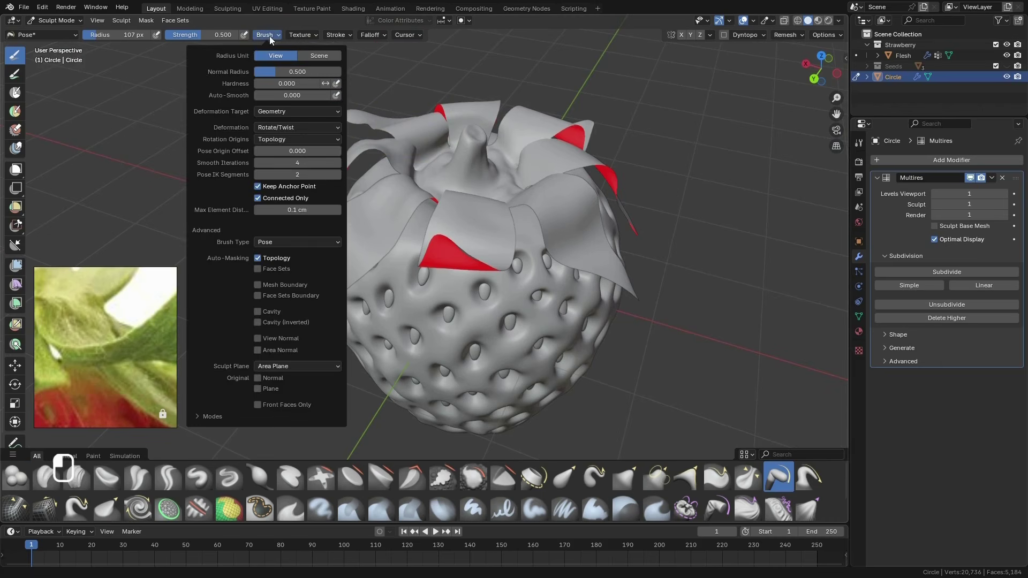
Switch to the Grab brush at 125 px radius and 0.400 strength and pull the leaf bases near the stem into shape
{"action": "scroll", "coordinate": [391, 134], "scroll_direction": "up", "scroll_amount": 4}
{"action": "mouse_move", "coordinate": [393, 144]}
{"action": "middle_mouse_down"}
{"action": "mouse_move", "coordinate": [372, 141]}
{"action": "mouse_move", "coordinate": [374, 172]}
{"action": "middle_mouse_up"}
{"action": "scroll", "coordinate": [390, 134], "scroll_direction": "up", "scroll_amount": 4}
{"action": "mouse_move", "coordinate": [393, 144]}
{"action": "middle_mouse_down"}
{"action": "mouse_move", "coordinate": [375, 171]}
{"action": "mouse_move", "coordinate": [292, 227]}
{"action": "middle_mouse_up"}
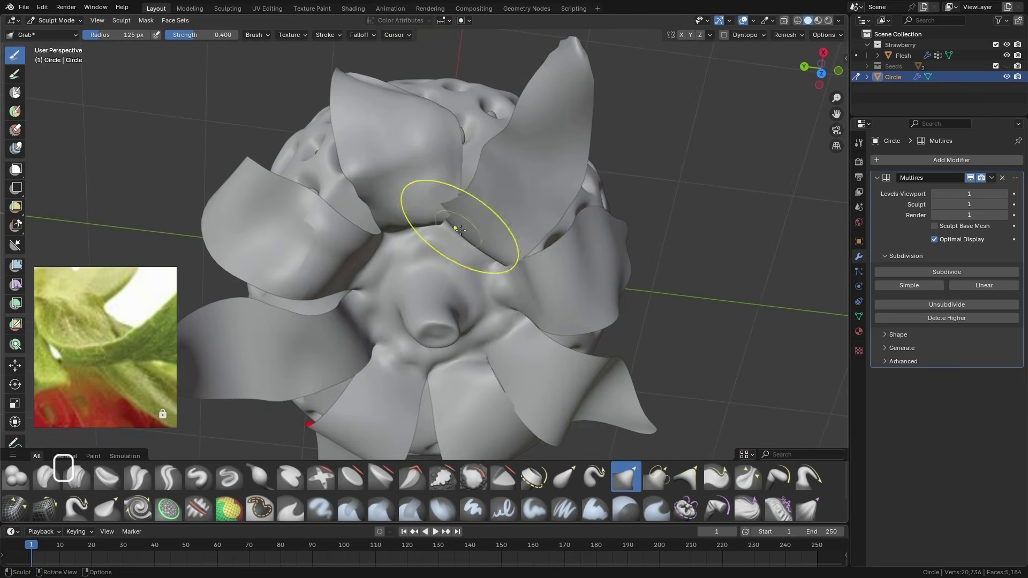
{"action": "middle_click_drag", "start_coordinate": [460, 230], "coordinate": [437, 164]}
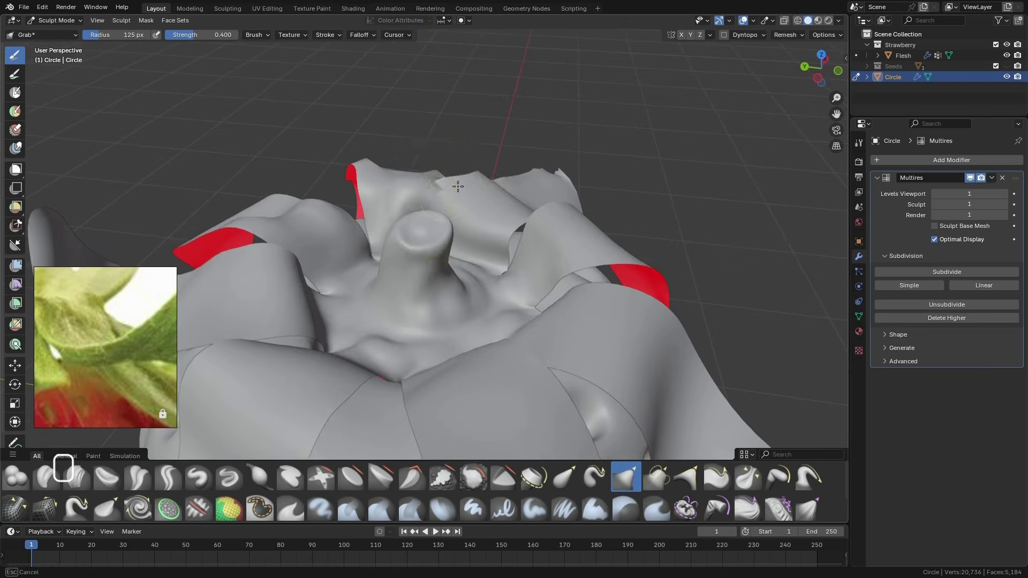
{"action": "mouse_move", "coordinate": [478, 186]}
{"action": "middle_mouse_down"}
{"action": "mouse_move", "coordinate": [436, 237]}
{"action": "mouse_move", "coordinate": [461, 152]}
{"action": "mouse_move", "coordinate": [473, 160]}
{"action": "mouse_move", "coordinate": [380, 192]}
{"action": "mouse_move", "coordinate": [471, 211]}
{"action": "mouse_move", "coordinate": [509, 165]}
{"action": "mouse_move", "coordinate": [471, 195]}
{"action": "middle_mouse_up"}
Reduce the Grab brush radius to 102 px and reshape the drooping leaves around the strawberry's crown
{"action": "key", "text": "f"}
{"action": "left_click_drag", "start_coordinate": [458, 174], "coordinate": [462, 185]}
{"action": "key", "text": "f"}
{"action": "mouse_move", "coordinate": [461, 184]}
{"action": "middle_mouse_down"}
{"action": "mouse_move", "coordinate": [493, 234]}
{"action": "mouse_move", "coordinate": [460, 230]}
{"action": "mouse_move", "coordinate": [403, 292]}
{"action": "mouse_move", "coordinate": [515, 184]}
{"action": "mouse_move", "coordinate": [480, 217]}
{"action": "middle_mouse_up"}
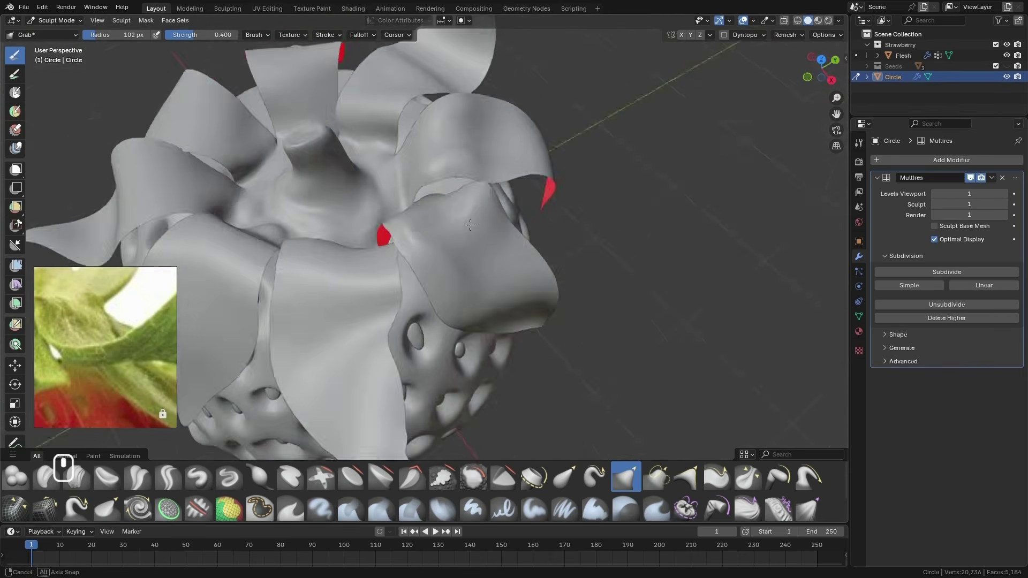
{"action": "scroll", "coordinate": [460, 235], "scroll_direction": "down", "scroll_amount": 5}
{"action": "mouse_move", "coordinate": [399, 305]}
{"action": "middle_mouse_down"}
{"action": "mouse_move", "coordinate": [310, 349]}
{"action": "mouse_move", "coordinate": [388, 290]}
{"action": "mouse_move", "coordinate": [342, 374]}
{"action": "middle_mouse_up"}
Sculpt subtle bulges into the leaf surfaces with the Blob brush at 35 px radius
{"action": "left_click", "coordinate": [16, 476]}
{"action": "mouse_move", "coordinate": [428, 291]}
{"action": "middle_mouse_down"}
{"action": "mouse_move", "coordinate": [401, 270]}
{"action": "mouse_move", "coordinate": [462, 232]}
{"action": "mouse_move", "coordinate": [407, 278]}
{"action": "middle_mouse_up"}
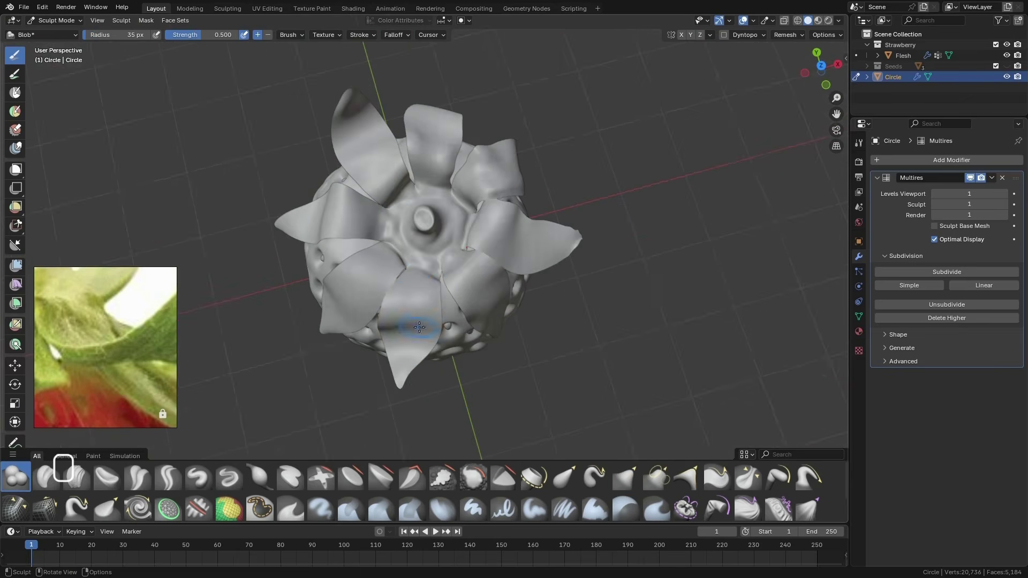
{"action": "middle_click_drag", "start_coordinate": [419, 327], "coordinate": [401, 319]}
{"action": "middle_click_drag", "start_coordinate": [349, 354], "coordinate": [351, 352]}
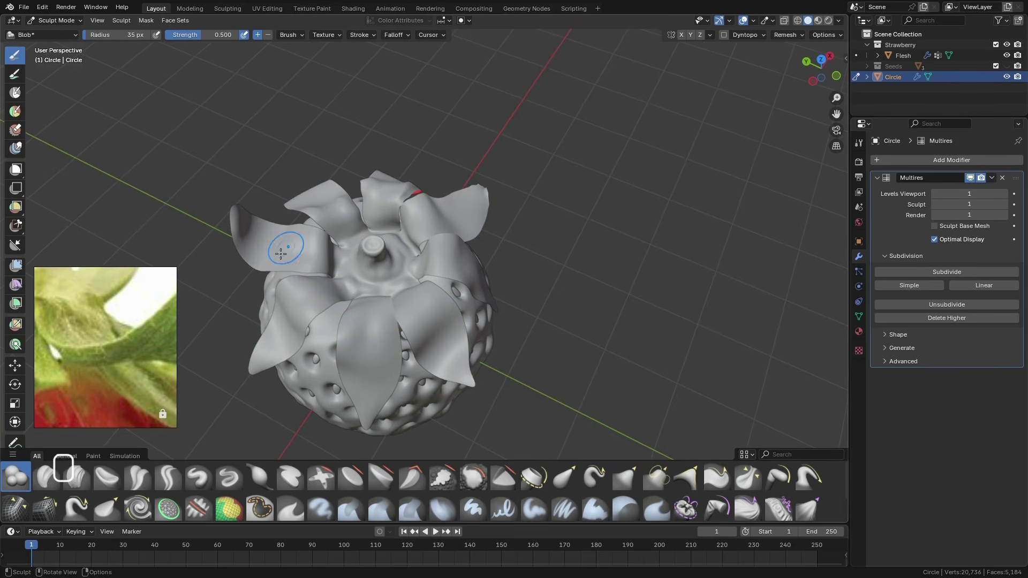
Reposition the leaves and adjust the gap between two neighbouring leaf bases with the Grab brush, enlarging its radius to 151 px
{"action": "key", "text": "g"}
{"action": "mouse_move", "coordinate": [413, 330]}
{"action": "middle_mouse_down"}
{"action": "mouse_move", "coordinate": [408, 347]}
{"action": "mouse_move", "coordinate": [370, 305]}
{"action": "mouse_move", "coordinate": [431, 262]}
{"action": "middle_mouse_up"}
{"action": "scroll", "coordinate": [394, 329], "scroll_direction": "up", "scroll_amount": 5}
{"action": "left_click_drag", "start_coordinate": [386, 240], "coordinate": [385, 247]}
{"action": "mouse_move", "coordinate": [406, 263]}
{"action": "middle_mouse_down"}
{"action": "mouse_move", "coordinate": [390, 232]}
{"action": "mouse_move", "coordinate": [363, 236]}
{"action": "middle_mouse_up"}
{"action": "key", "text": "f"}
{"action": "left_click", "coordinate": [375, 241]}
{"action": "left_click_drag", "start_coordinate": [370, 245], "coordinate": [356, 250]}
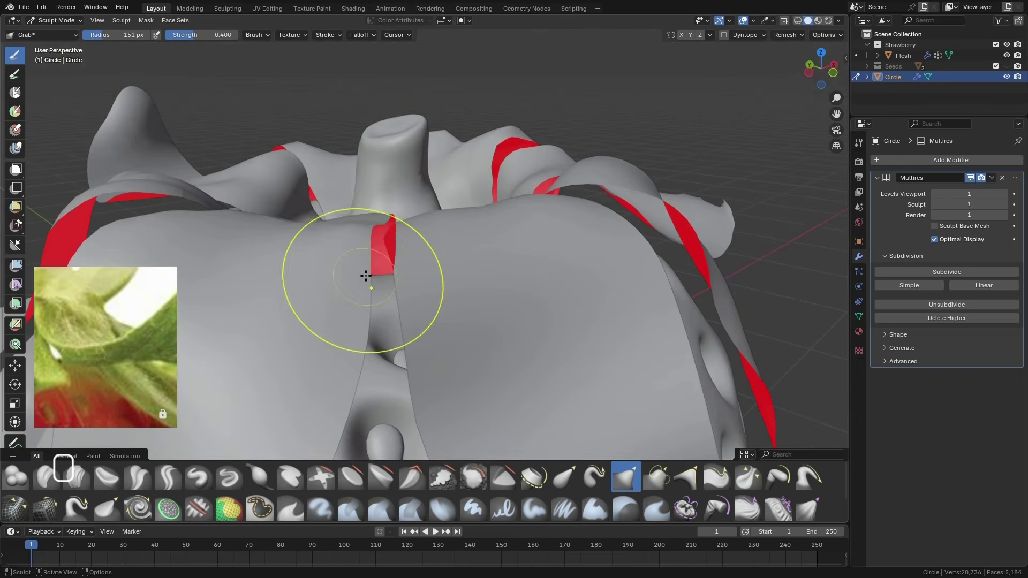
{"action": "mouse_move", "coordinate": [369, 277]}
{"action": "middle_mouse_down"}
{"action": "mouse_move", "coordinate": [411, 278]}
{"action": "mouse_move", "coordinate": [383, 316]}
{"action": "mouse_move", "coordinate": [364, 278]}
{"action": "middle_mouse_up"}
{"action": "scroll", "coordinate": [407, 281], "scroll_direction": "down", "scroll_amount": 5}
{"action": "scroll", "coordinate": [362, 267], "scroll_direction": "down", "scroll_amount": 3}
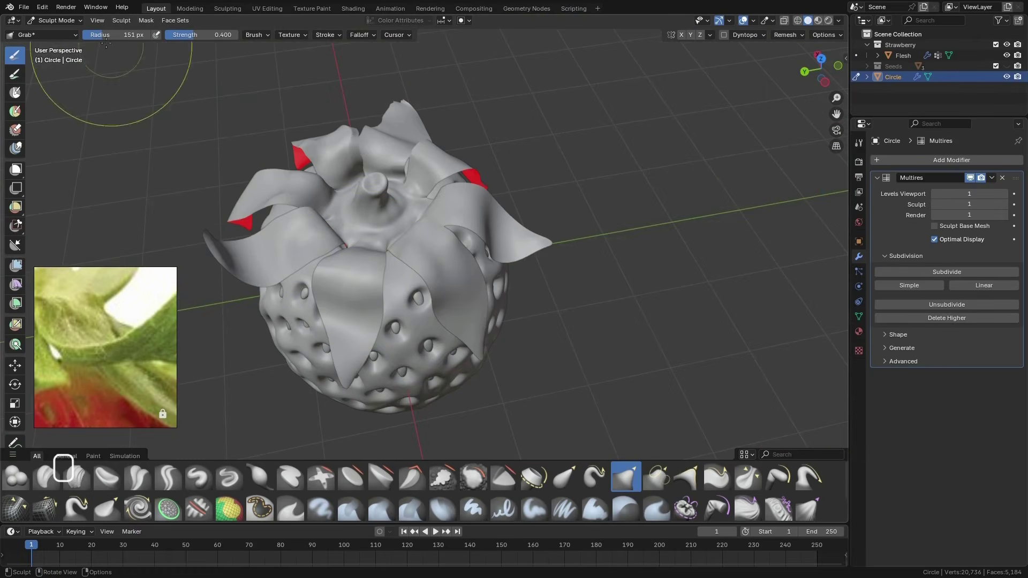
Return to Object Mode and add a Solidify modifier with 0.02 cm thickness to the leaves
{"action": "left_click", "coordinate": [55, 20]}
{"action": "left_click", "coordinate": [54, 33]}
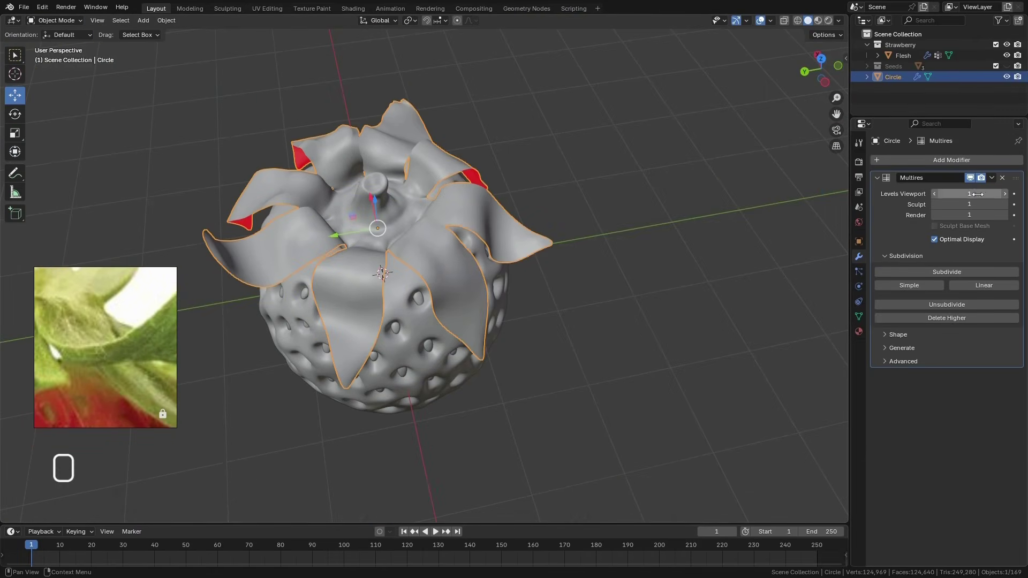
{"action": "left_click", "coordinate": [877, 178]}
{"action": "left_click", "coordinate": [891, 160]}
{"action": "mouse_move", "coordinate": [891, 162]}
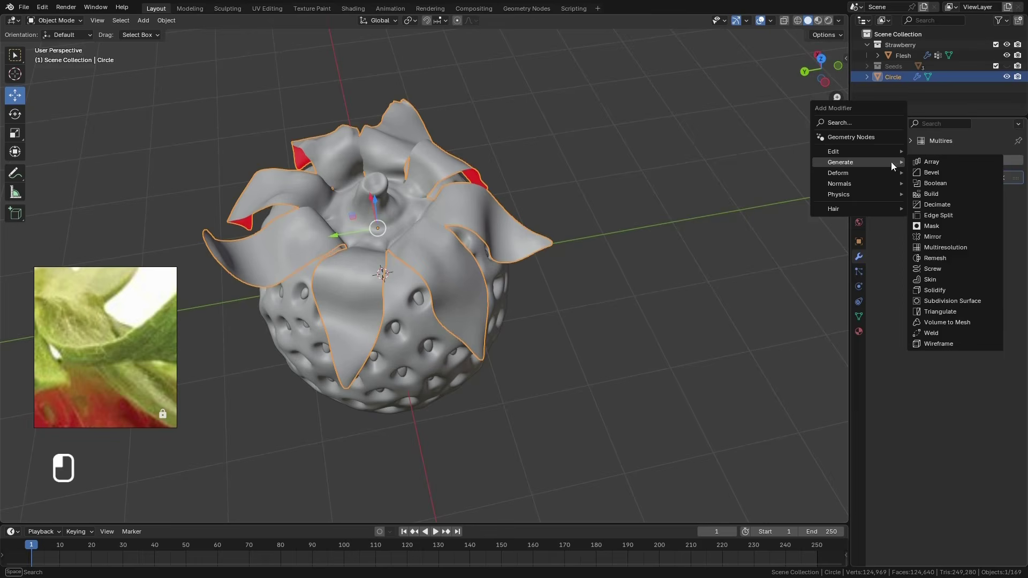
{"action": "left_click", "coordinate": [946, 291]}
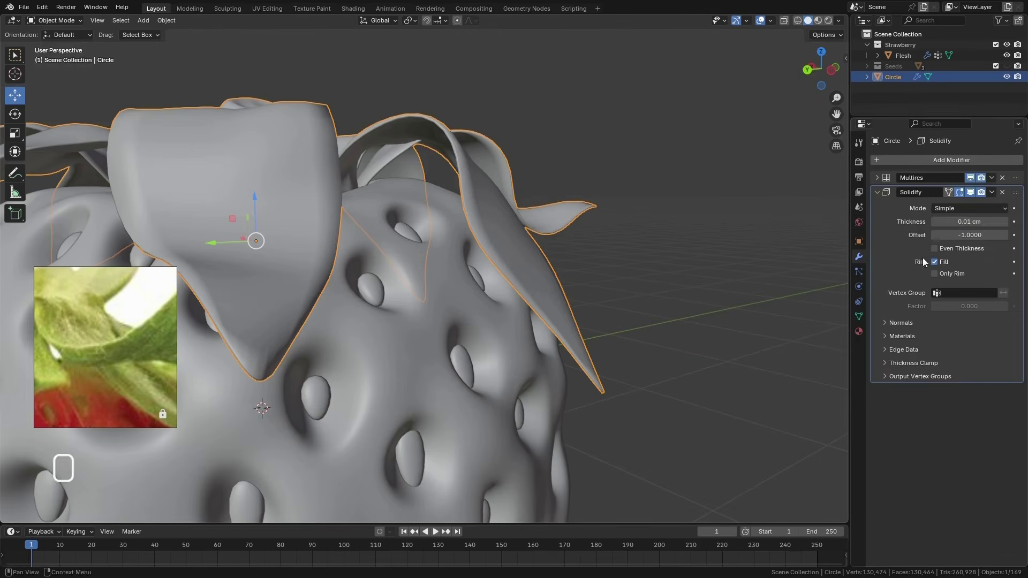
{"action": "left_click", "coordinate": [969, 221]}
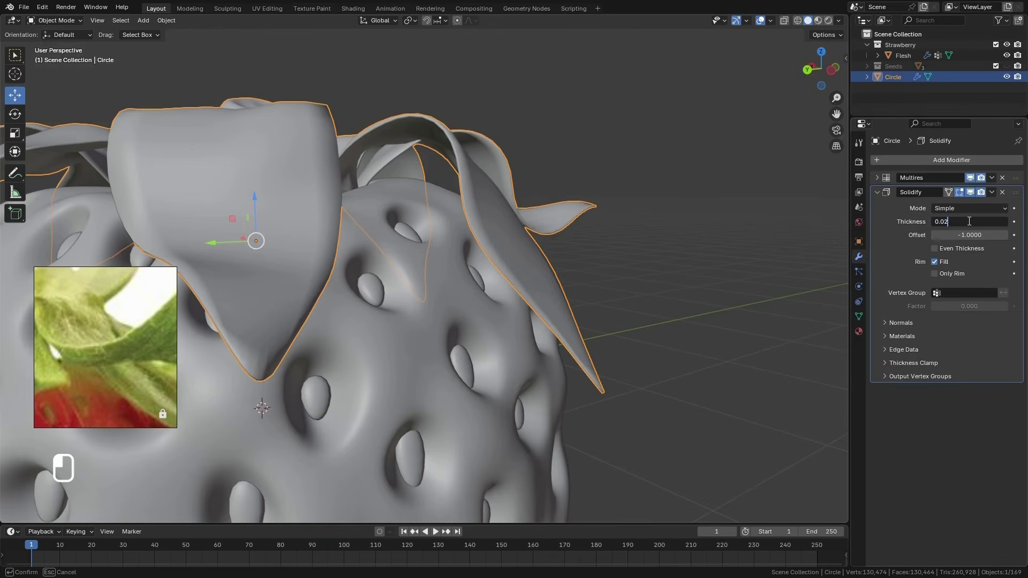
{"action": "key", "text": "Return"}
{"action": "middle_click_drag", "start_coordinate": [692, 245], "coordinate": [689, 263]}
Try applying the Solidify modifier ahead of the Multires modifier, and undo it
{"action": "left_click", "coordinate": [991, 192]}
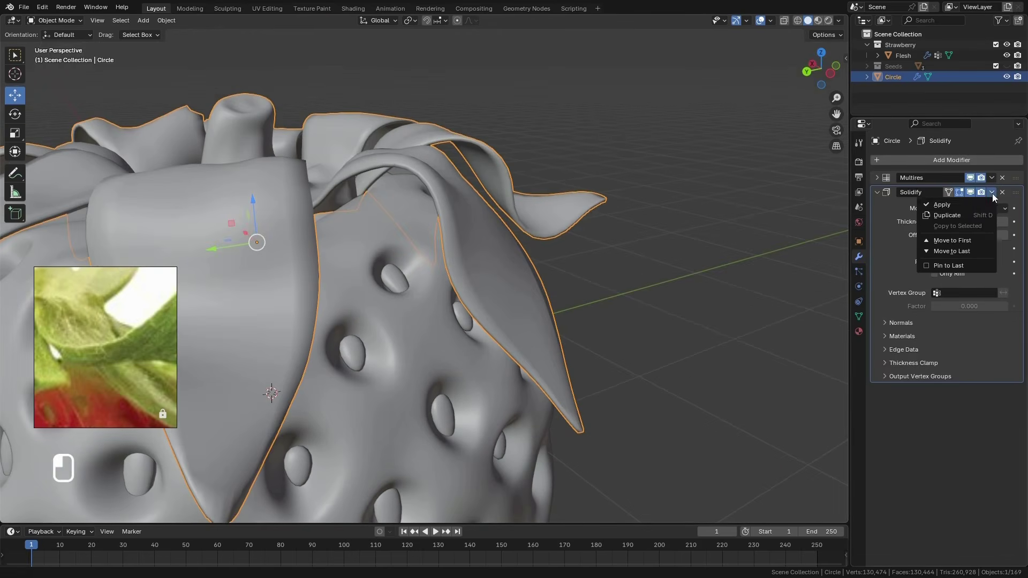
{"action": "left_click", "coordinate": [952, 202]}
{"action": "middle_click_drag", "start_coordinate": [600, 249], "coordinate": [586, 222]}
{"action": "key", "text": "ctrl+z"}
Try applying the leaves' Multires and Solidify modifiers in order, examine the leaf tips up close and undo both applications
{"action": "scroll", "coordinate": [625, 209], "scroll_direction": "down", "scroll_amount": 4}
{"action": "middle_click_drag", "start_coordinate": [577, 269], "coordinate": [562, 298]}
{"action": "left_click", "coordinate": [992, 178]}
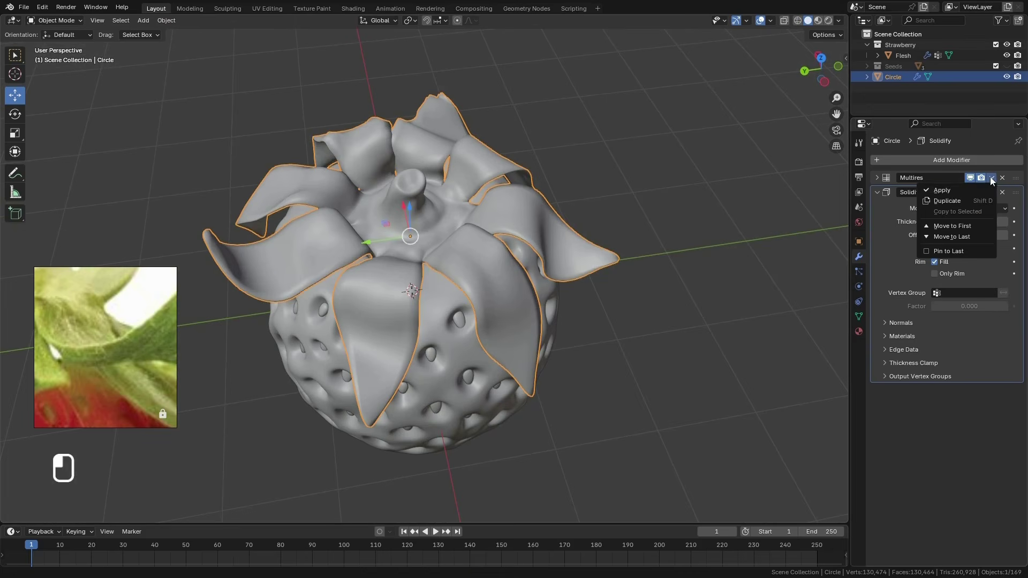
{"action": "left_click", "coordinate": [949, 190]}
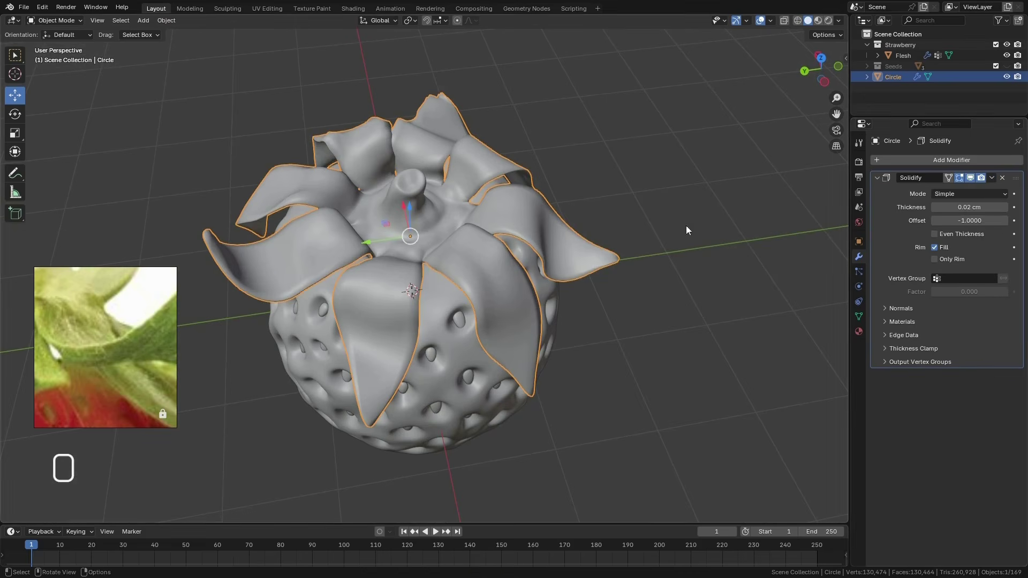
{"action": "left_click", "coordinate": [992, 178]}
{"action": "left_click", "coordinate": [991, 179]}
{"action": "left_click", "coordinate": [991, 179]}
{"action": "left_click", "coordinate": [956, 187]}
{"action": "middle_click_drag", "start_coordinate": [615, 273], "coordinate": [482, 278]}
{"action": "scroll", "coordinate": [584, 307], "scroll_direction": "up", "scroll_amount": 8}
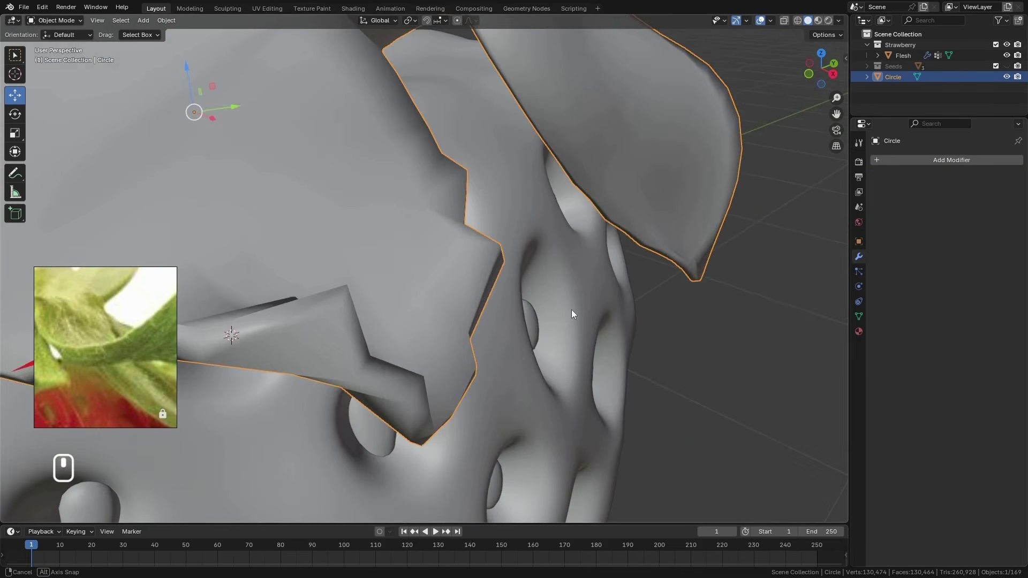
{"action": "scroll", "coordinate": [567, 306], "scroll_direction": "down", "scroll_amount": 8}
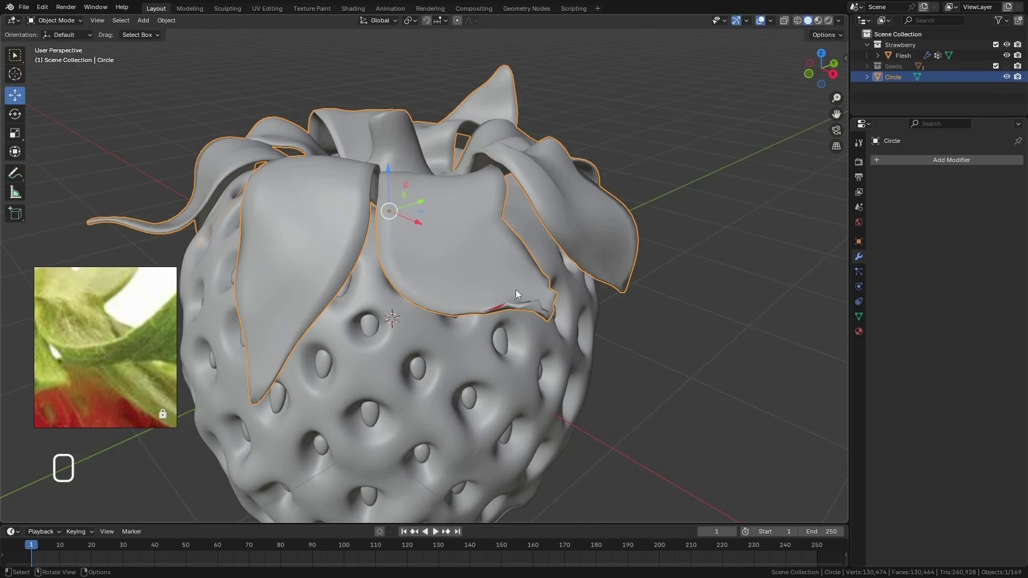
{"action": "middle_click_drag", "start_coordinate": [534, 297], "coordinate": [534, 428]}
{"action": "key", "text": "ctrl+z"}
{"action": "key", "text": "ctrl+z"}
Check the leaf tip's topology in wireframe, and resume sculpting the leaves with the Solidify modifier hidden in the viewport
{"action": "scroll", "coordinate": [518, 430], "scroll_direction": "up", "scroll_amount": 5}
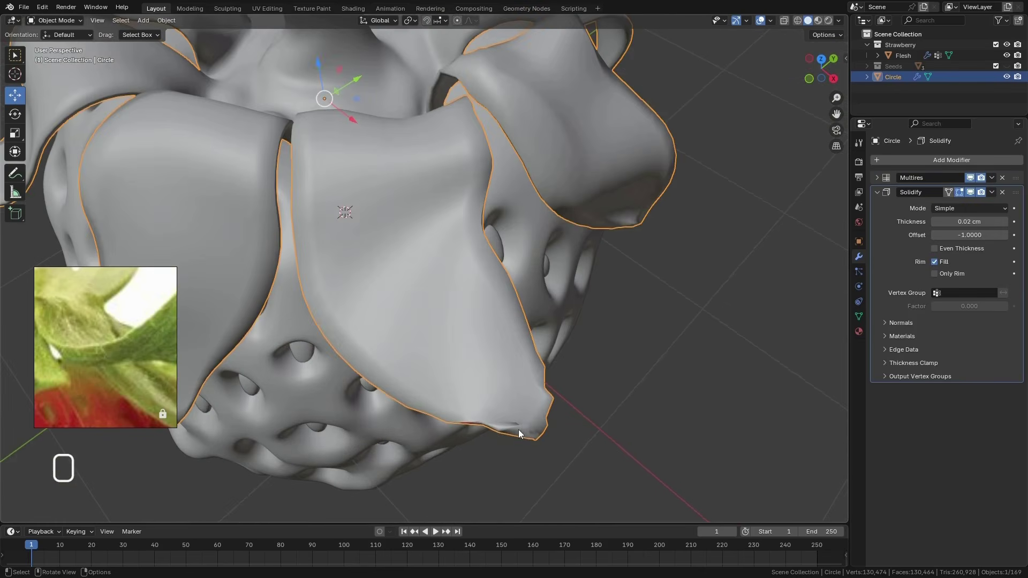
{"action": "left_click", "coordinate": [797, 20]}
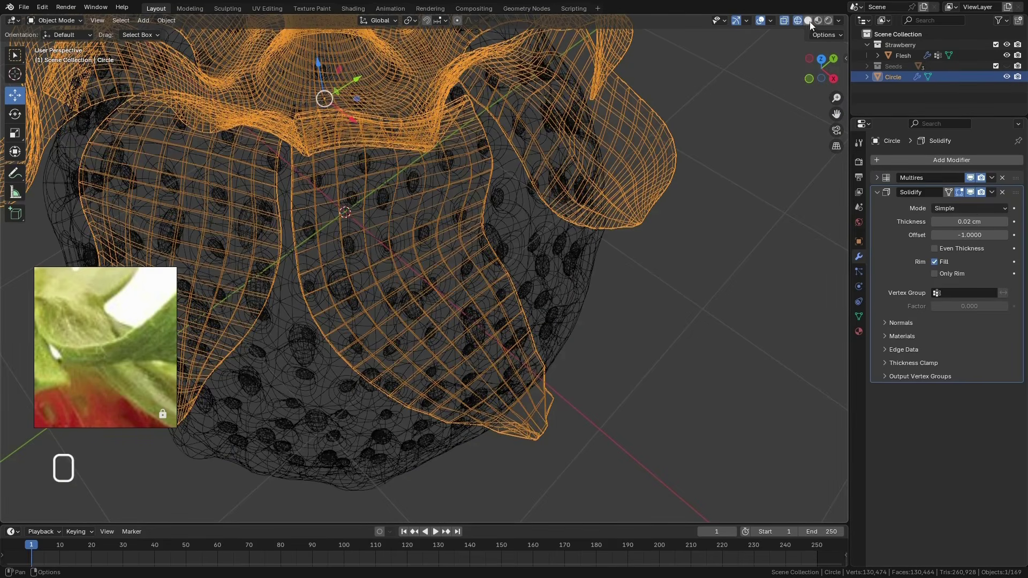
{"action": "left_click", "coordinate": [808, 20]}
{"action": "scroll", "coordinate": [614, 215], "scroll_direction": "down", "scroll_amount": 5}
{"action": "mouse_move", "coordinate": [613, 215]}
{"action": "middle_mouse_down"}
{"action": "mouse_move", "coordinate": [564, 287]}
{"action": "mouse_move", "coordinate": [557, 358]}
{"action": "mouse_move", "coordinate": [537, 236]}
{"action": "mouse_move", "coordinate": [485, 244]}
{"action": "middle_mouse_up"}
{"action": "key", "text": "ctrl+Tab"}
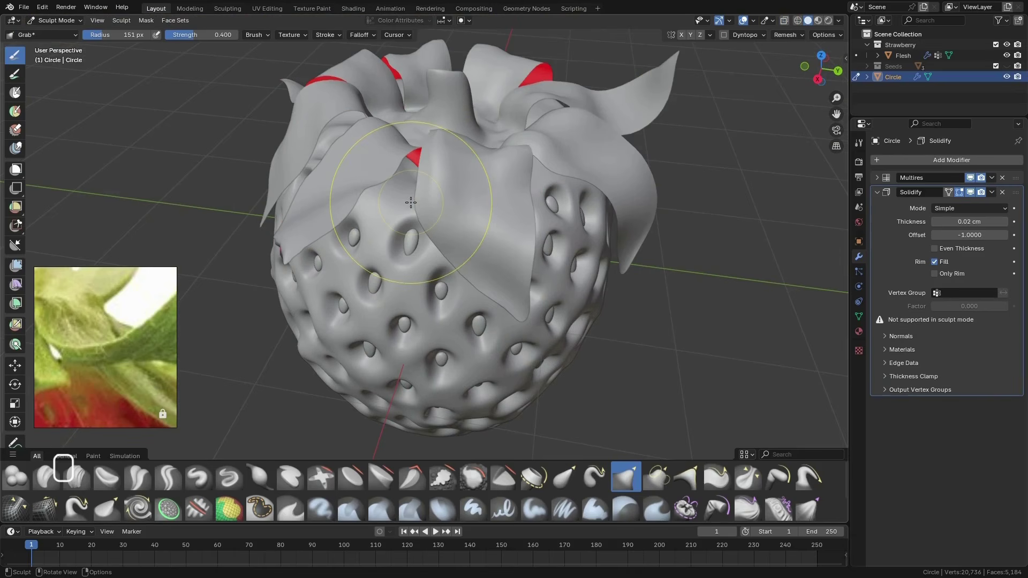
{"action": "mouse_move", "coordinate": [411, 202]}
{"action": "middle_mouse_down"}
{"action": "mouse_move", "coordinate": [538, 310]}
{"action": "mouse_move", "coordinate": [522, 341]}
{"action": "mouse_move", "coordinate": [551, 298]}
{"action": "middle_mouse_up"}
{"action": "left_click", "coordinate": [970, 193]}
Slide the crumpled mesh at the jagged leaf tip with the Relax Slide brush at 105 px radius
{"action": "scroll", "coordinate": [525, 299], "scroll_direction": "up", "scroll_amount": 6}
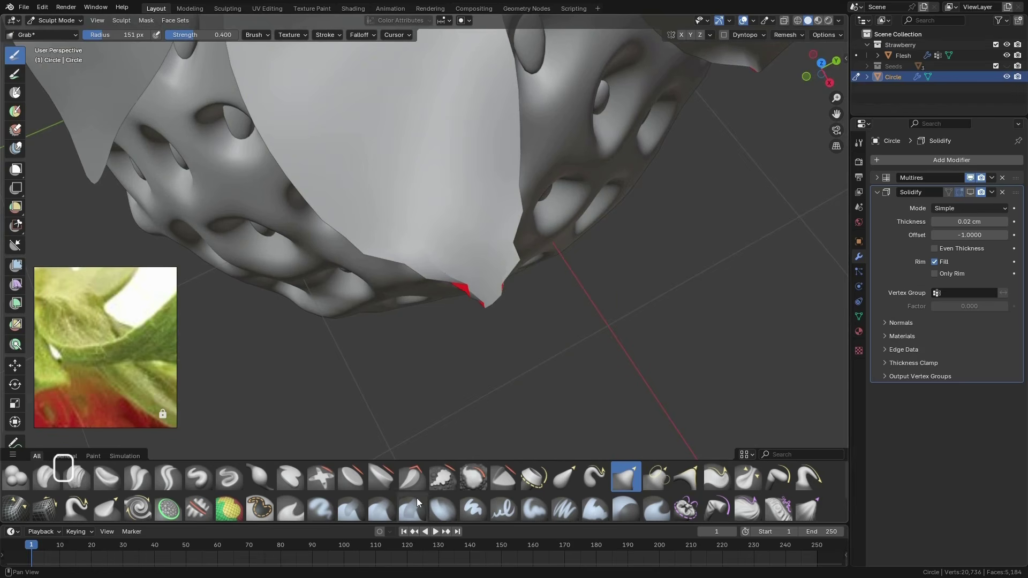
{"action": "left_click", "coordinate": [47, 512]}
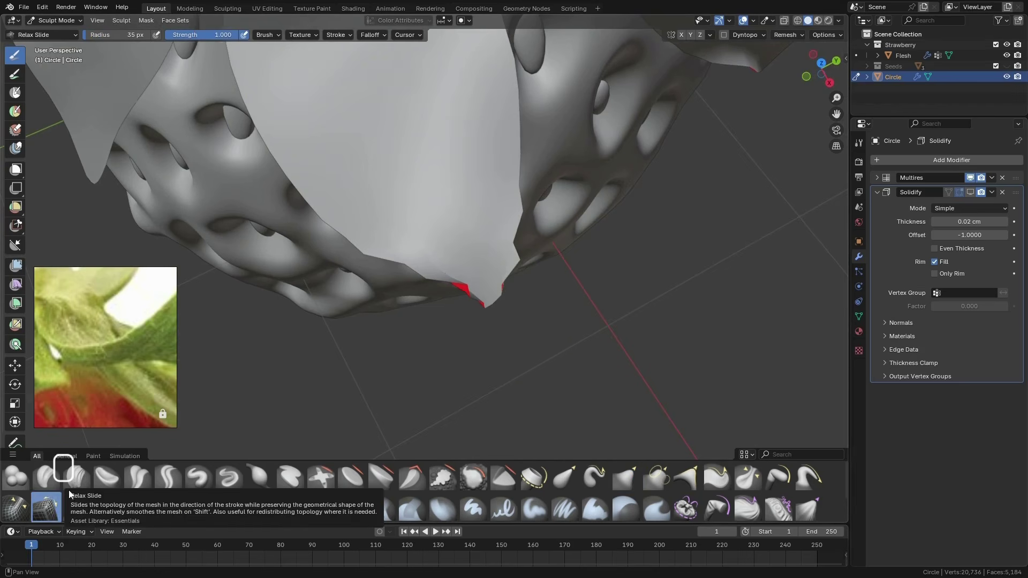
{"action": "middle_click_drag", "start_coordinate": [530, 286], "coordinate": [511, 297]}
{"action": "key", "text": "f"}
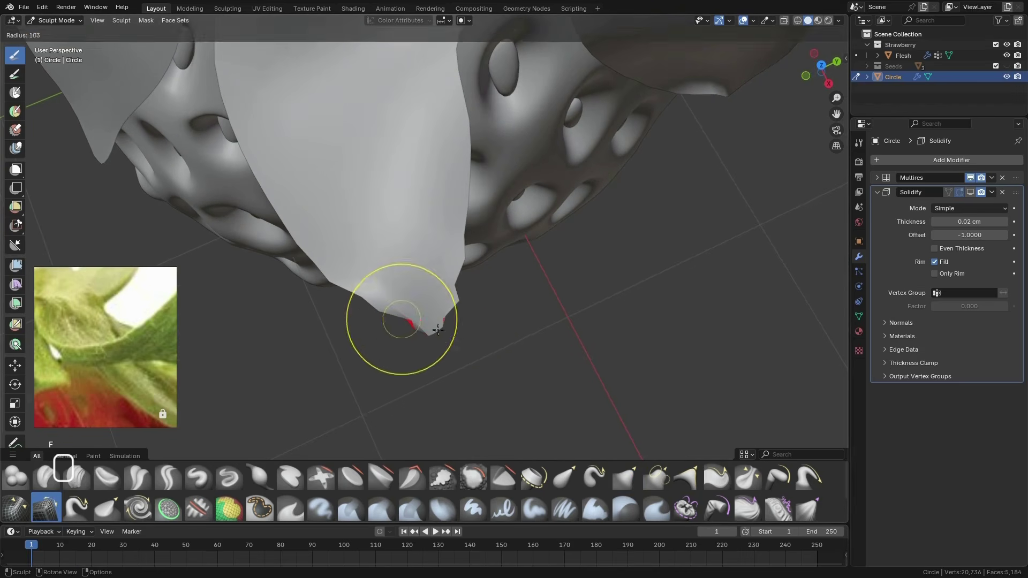
{"action": "left_click", "coordinate": [439, 320]}
{"action": "middle_click_drag", "start_coordinate": [439, 321], "coordinate": [408, 350]}
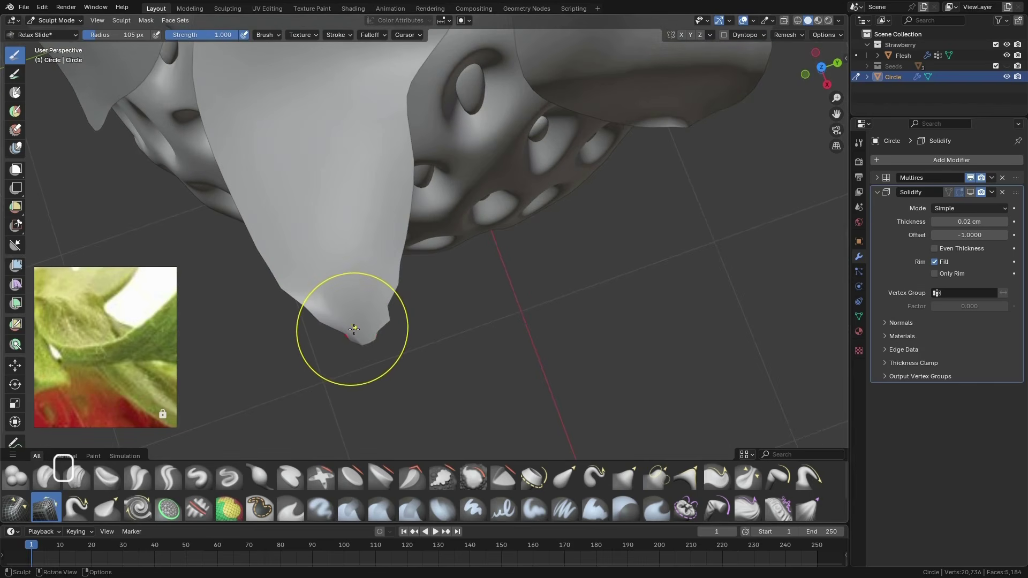
{"action": "mouse_move", "coordinate": [355, 329]}
{"action": "left_mouse_down", "text": "shift"}
{"action": "mouse_move", "coordinate": [345, 329]}
{"action": "mouse_move", "coordinate": [374, 314]}
{"action": "left_mouse_up", "text": "shift"}
Smooth the folded edges of the same leaf tip from its other sides with the Relax Slide brush
{"action": "middle_click_drag", "start_coordinate": [374, 314], "coordinate": [360, 281]}
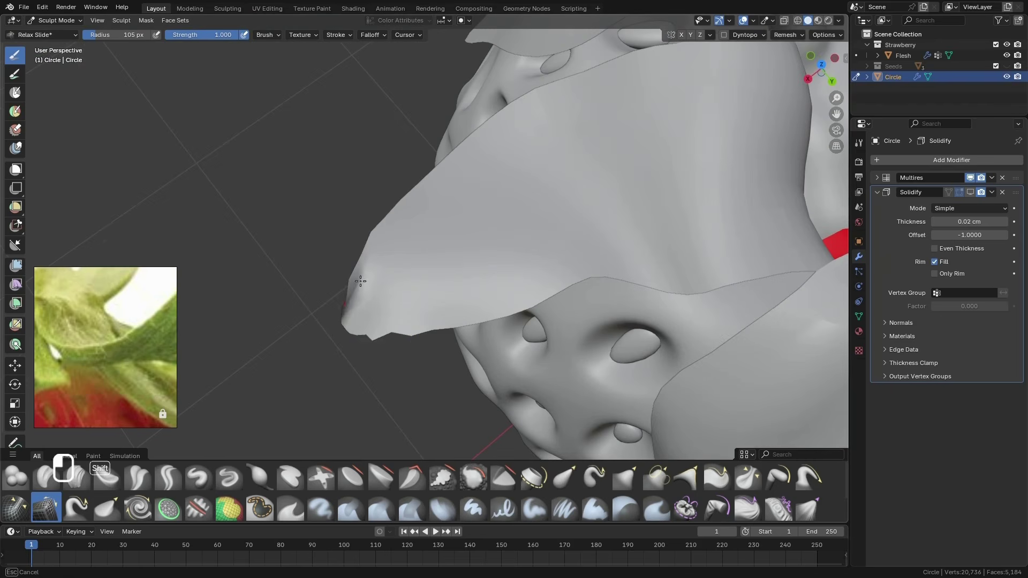
{"action": "left_click_drag", "start_coordinate": [356, 308], "coordinate": [366, 272], "text": "shift"}
{"action": "middle_click_drag", "start_coordinate": [408, 312], "coordinate": [398, 332]}
{"action": "left_click_drag", "start_coordinate": [398, 331], "coordinate": [349, 294]}
{"action": "scroll", "coordinate": [509, 268], "scroll_direction": "down", "scroll_amount": 4}
{"action": "mouse_move", "coordinate": [349, 294]}
{"action": "middle_mouse_down"}
{"action": "mouse_move", "coordinate": [510, 268]}
{"action": "mouse_move", "coordinate": [451, 264]}
{"action": "mouse_move", "coordinate": [532, 276]}
{"action": "mouse_move", "coordinate": [463, 375]}
{"action": "mouse_move", "coordinate": [477, 383]}
{"action": "mouse_move", "coordinate": [630, 242]}
{"action": "middle_mouse_up"}
{"action": "scroll", "coordinate": [462, 374], "scroll_direction": "down", "scroll_amount": 5}
{"action": "scroll", "coordinate": [477, 384], "scroll_direction": "up", "scroll_amount": 4}
Return to Object Mode, apply the Multires modifier, re-enable the Solidify modifier's viewport display and apply it too
{"action": "left_click", "coordinate": [56, 20]}
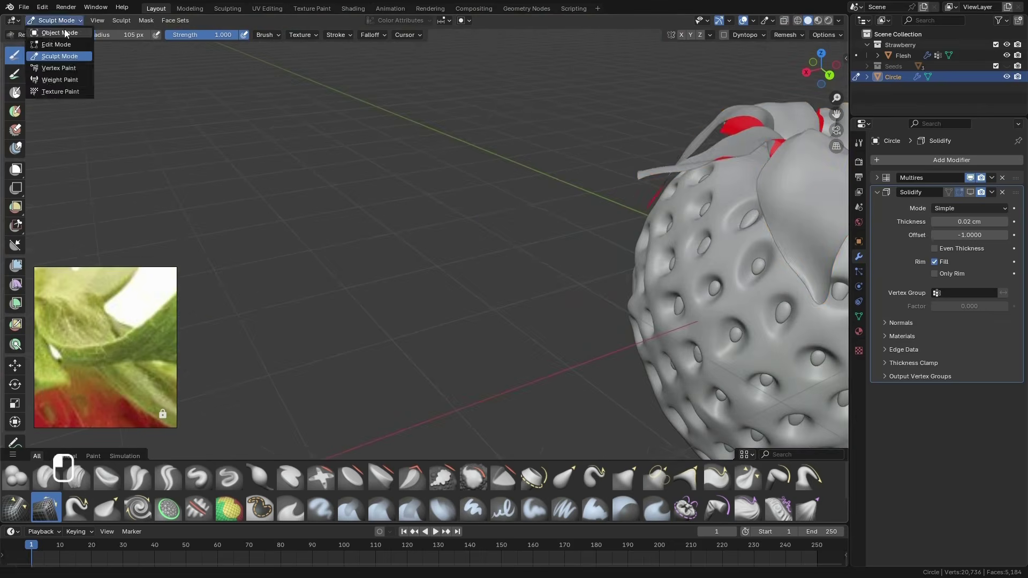
{"action": "left_click", "coordinate": [68, 32]}
{"action": "middle_click_drag", "start_coordinate": [299, 203], "coordinate": [535, 257]}
{"action": "left_click", "coordinate": [991, 177]}
{"action": "left_click", "coordinate": [959, 190]}
{"action": "left_click", "coordinate": [970, 177]}
{"action": "middle_click_drag", "start_coordinate": [690, 348], "coordinate": [718, 342]}
{"action": "left_click", "coordinate": [991, 178]}
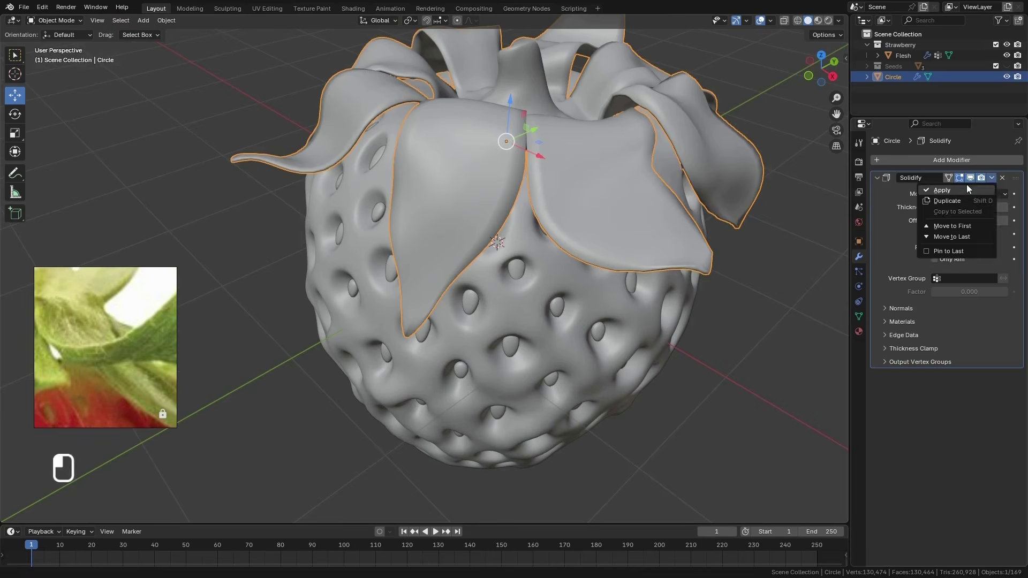
{"action": "left_click", "coordinate": [963, 189]}
In Edit Mode, add one centred loop cut running along the thin rim of all the leaves
{"action": "middle_click_drag", "start_coordinate": [627, 267], "coordinate": [648, 210]}
{"action": "scroll", "coordinate": [649, 210], "scroll_direction": "up", "scroll_amount": 2}
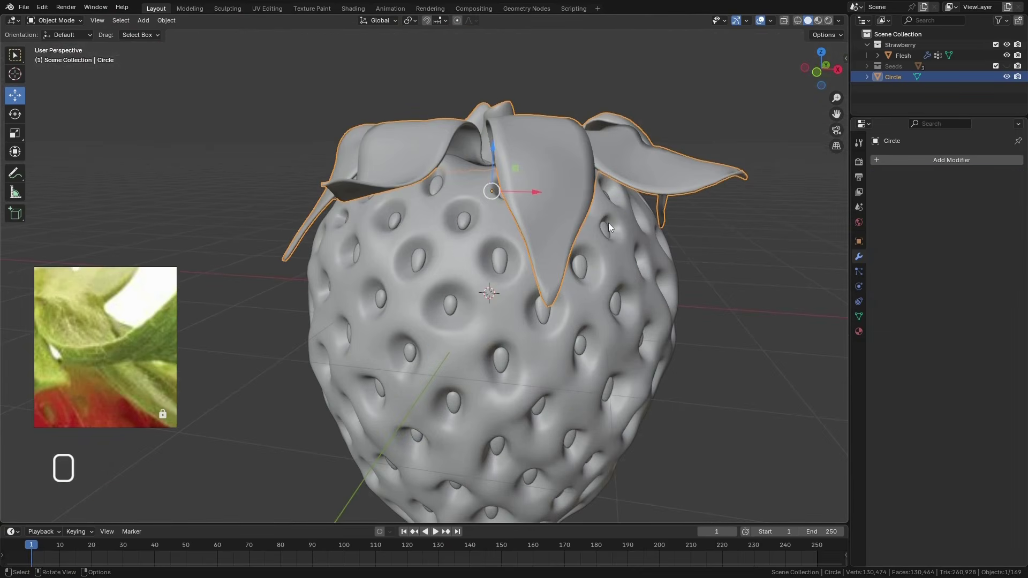
{"action": "key", "text": "Tab"}
{"action": "scroll", "coordinate": [631, 204], "scroll_direction": "up", "scroll_amount": 4}
{"action": "scroll", "coordinate": [723, 188], "scroll_direction": "down", "scroll_amount": 2}
{"action": "middle_click_drag", "start_coordinate": [723, 188], "coordinate": [525, 236]}
{"action": "scroll", "coordinate": [394, 270], "scroll_direction": "up", "scroll_amount": 1}
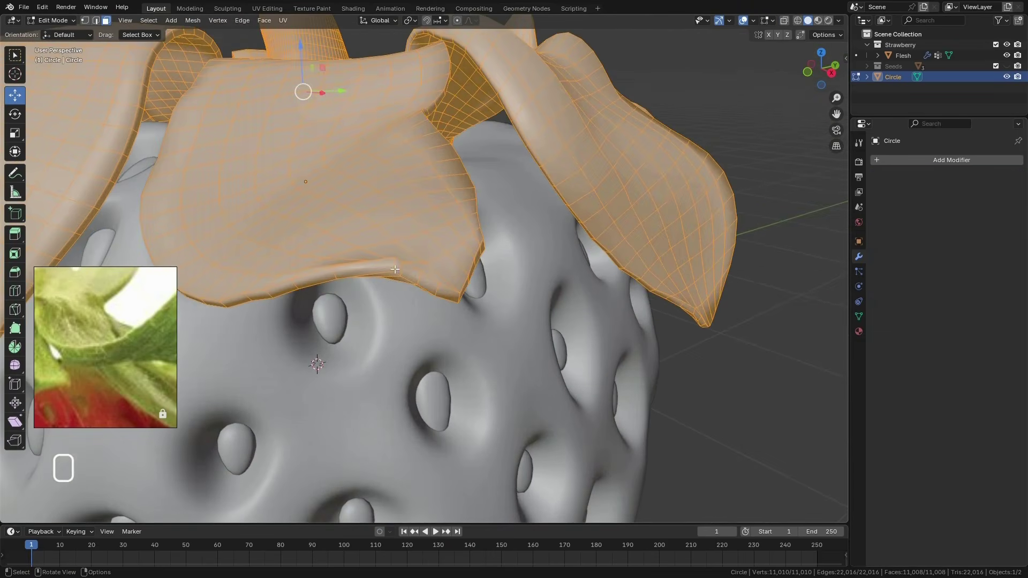
{"action": "scroll", "coordinate": [394, 269], "scroll_direction": "down", "scroll_amount": 2}
{"action": "key", "text": "ctrl+r"}
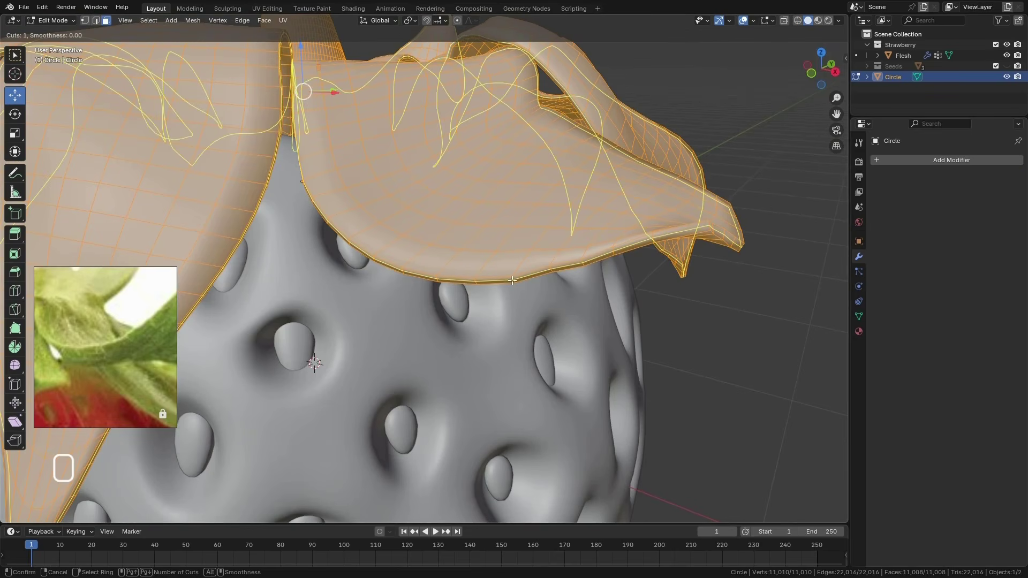
{"action": "left_click", "coordinate": [512, 280]}
{"action": "right_click", "coordinate": [512, 280]}
Mark the edge loop running along the leaves' rim as a UV seam
{"action": "scroll", "coordinate": [513, 279], "scroll_direction": "down", "scroll_amount": 3}
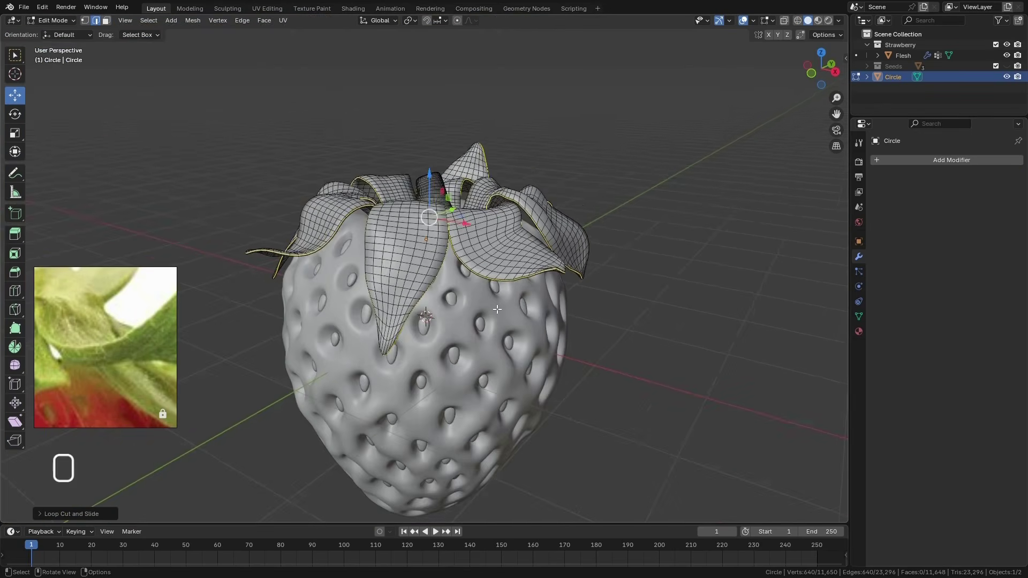
{"action": "mouse_move", "coordinate": [512, 279]}
{"action": "middle_mouse_down"}
{"action": "mouse_move", "coordinate": [535, 348]}
{"action": "mouse_move", "coordinate": [608, 385]}
{"action": "mouse_move", "coordinate": [508, 273]}
{"action": "middle_mouse_up"}
{"action": "scroll", "coordinate": [508, 273], "scroll_direction": "up", "scroll_amount": 5}
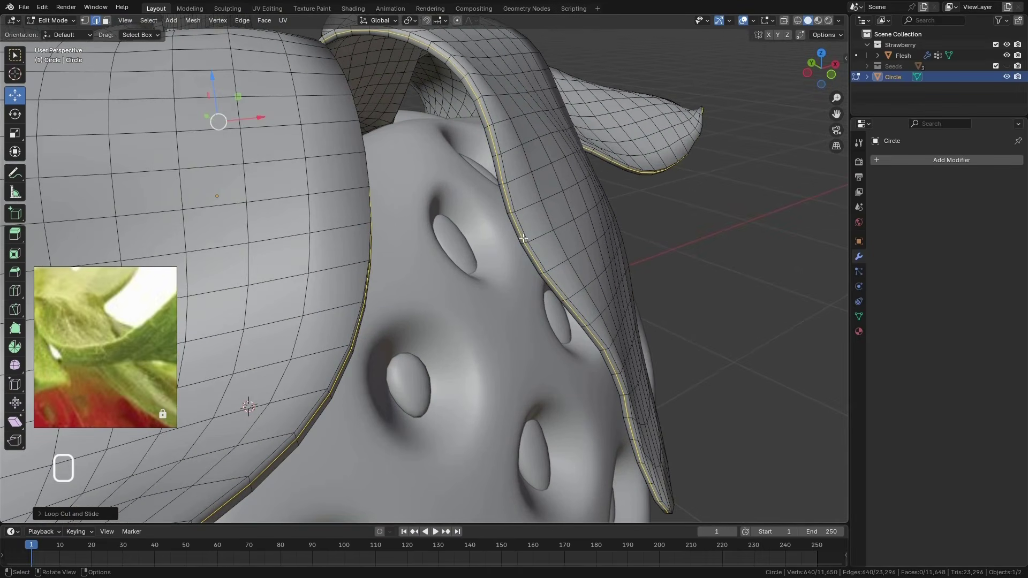
{"action": "right_click", "coordinate": [523, 238]}
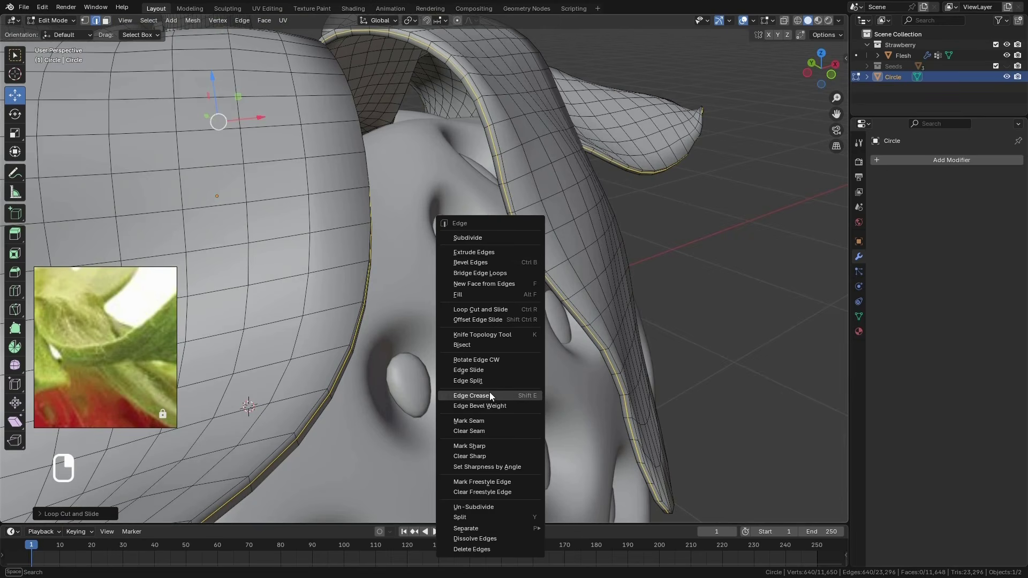
{"action": "left_click", "coordinate": [488, 421]}
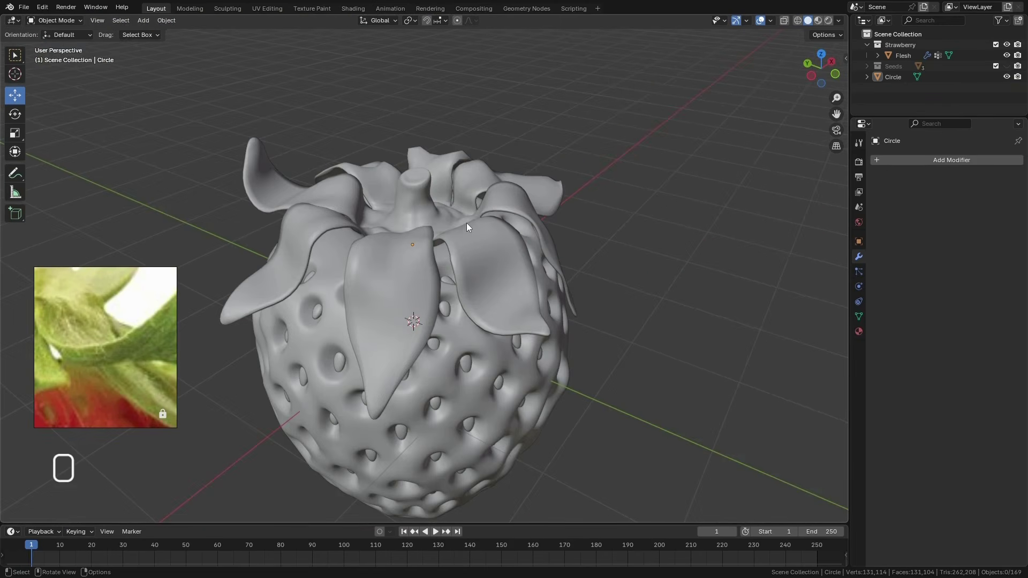
Save the Strawberry.blend file and preview the whole strawberry in Rendered shading in Object Mode
{"action": "key", "text": "ctrl+s"}
{"action": "left_click", "coordinate": [827, 20]}
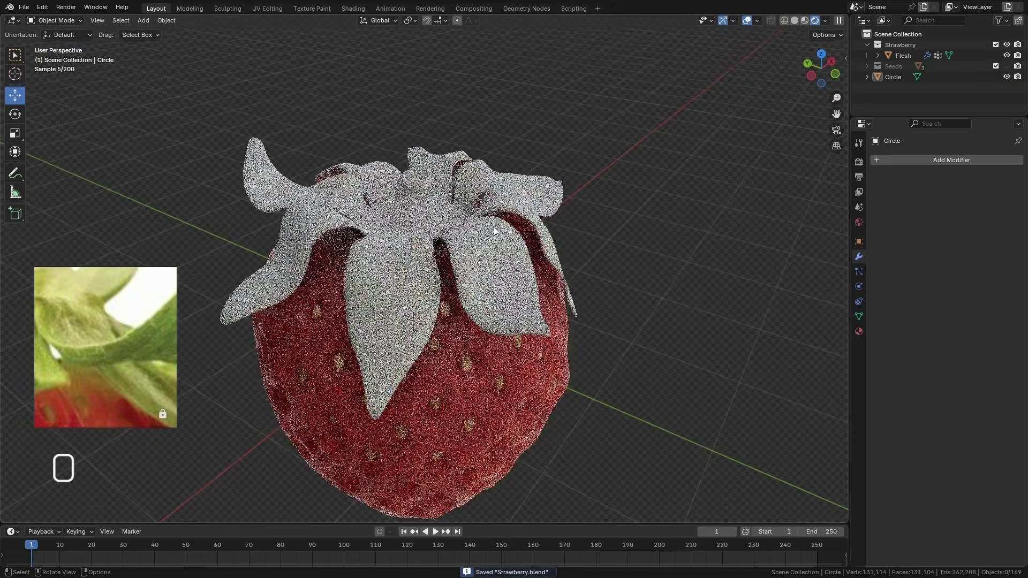
{"action": "scroll", "coordinate": [506, 260], "scroll_direction": "down", "scroll_amount": 2}
{"action": "middle_click_drag", "start_coordinate": [518, 247], "coordinate": [492, 262]}
Select the leaves object and give it a new Principled BSDF material
{"action": "left_click", "coordinate": [492, 263]}
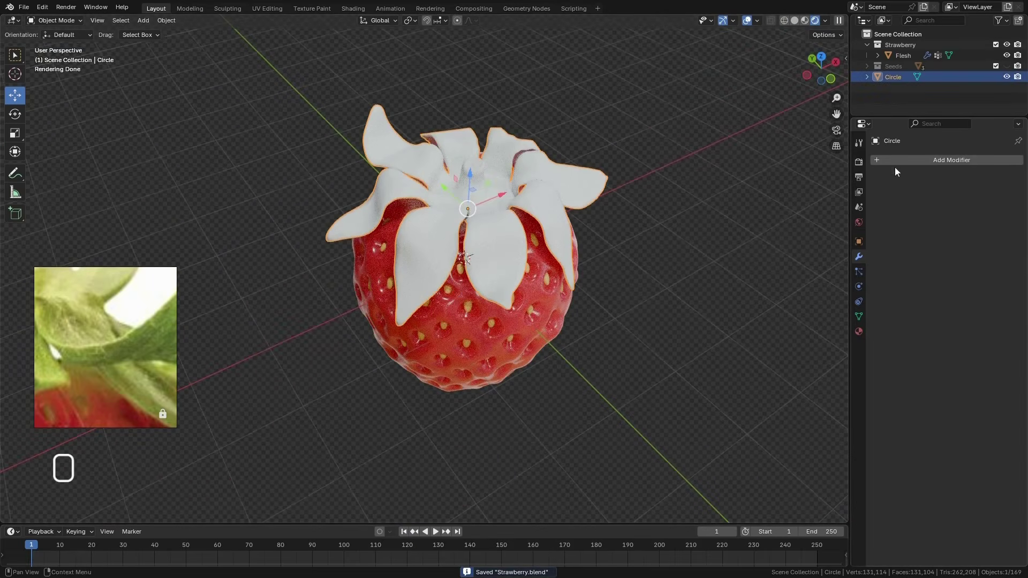
{"action": "left_click", "coordinate": [859, 331]}
{"action": "left_click", "coordinate": [923, 207]}
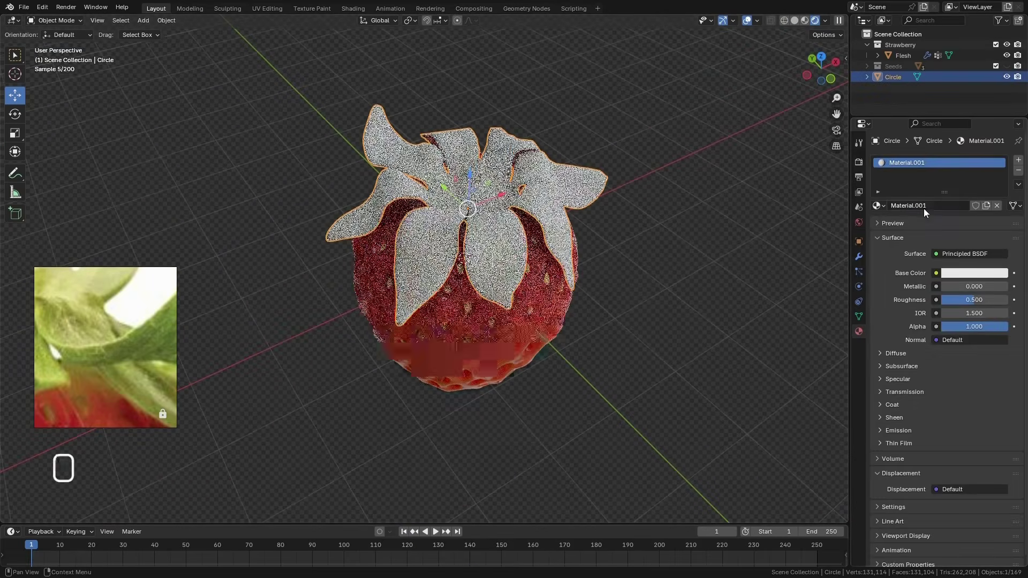
Rename the leaves' material and object to Calyx, and move the object into the Strawberry collection
{"action": "double_click", "coordinate": [911, 162]}
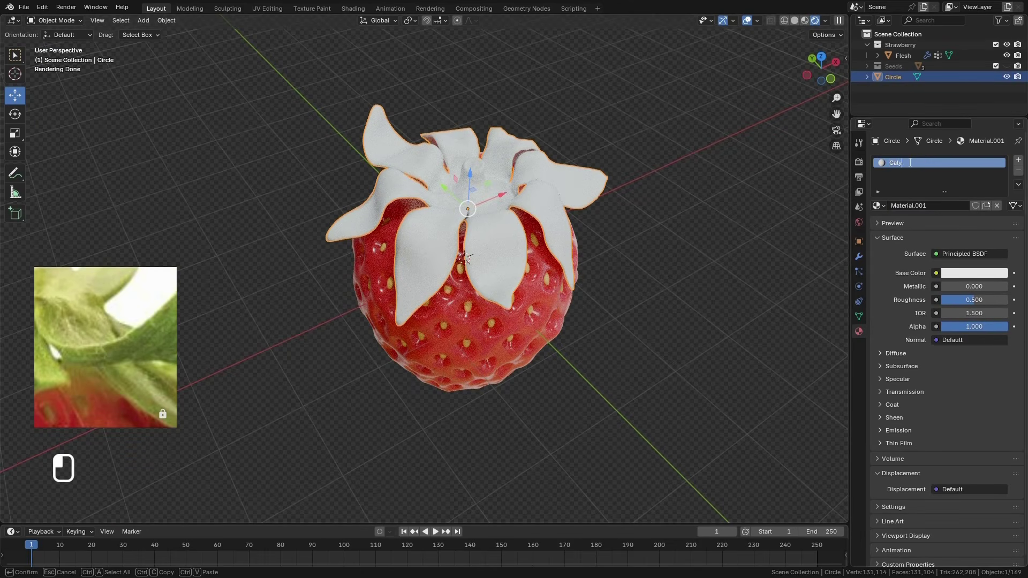
{"action": "key", "text": "Return"}
{"action": "double_click", "coordinate": [890, 76]}
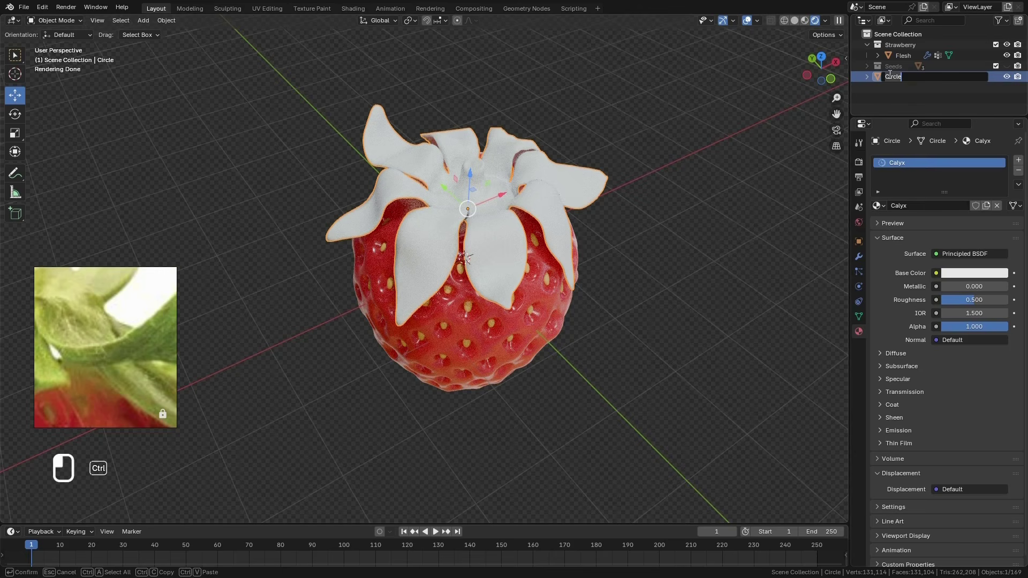
{"action": "type", "text": "Calyx"}
{"action": "key", "text": "Return"}
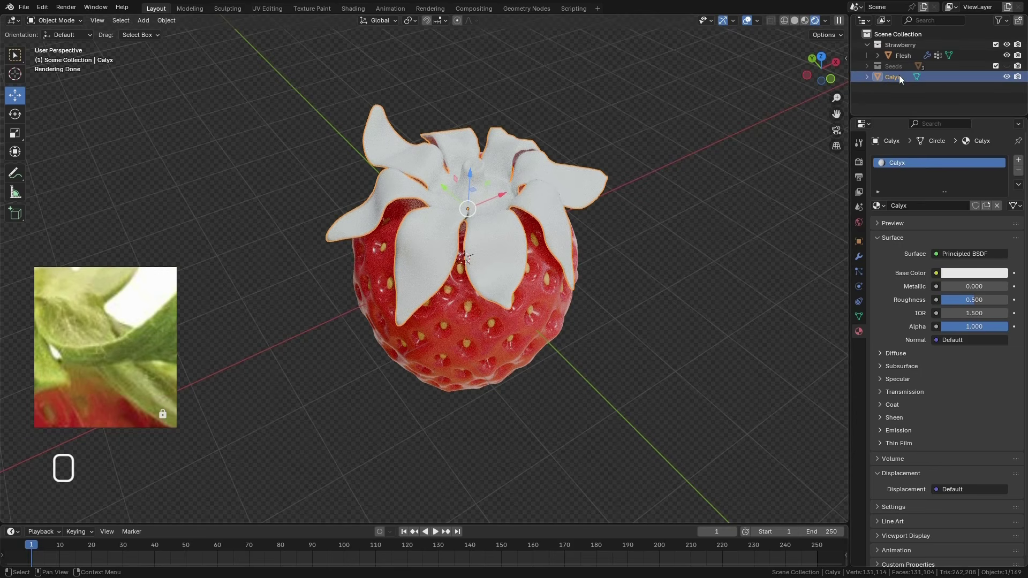
{"action": "key", "text": "m"}
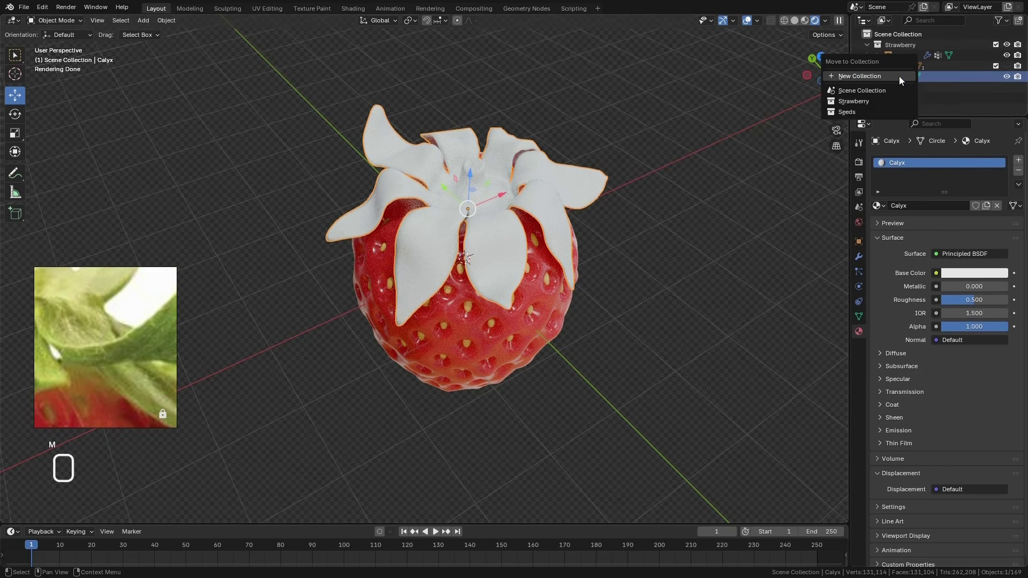
{"action": "left_click", "coordinate": [863, 102]}
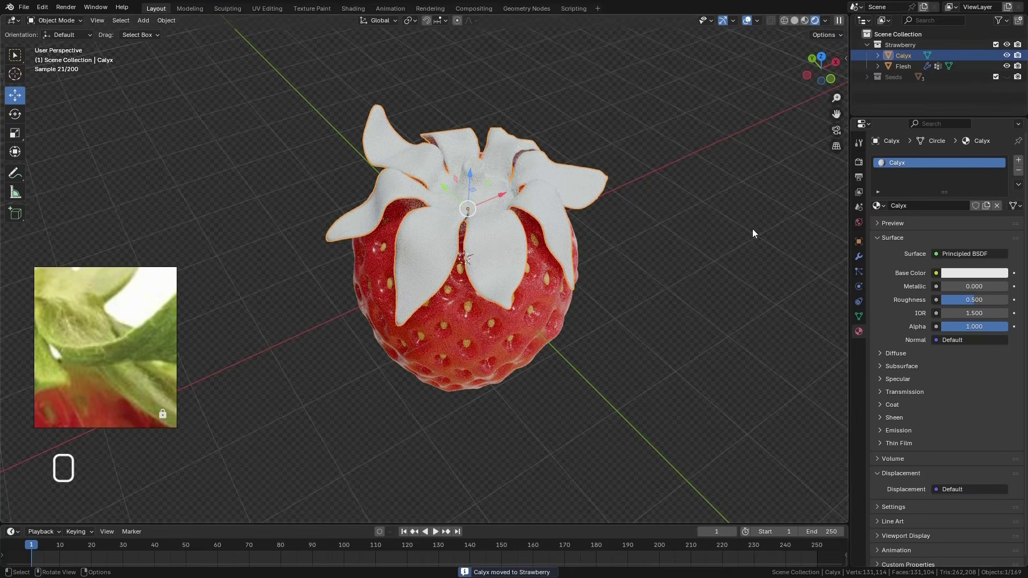
Sample the Calyx base colour from the green leaf in the reference photo and raise the roughness to 0.683
{"action": "left_click", "coordinate": [1001, 274]}
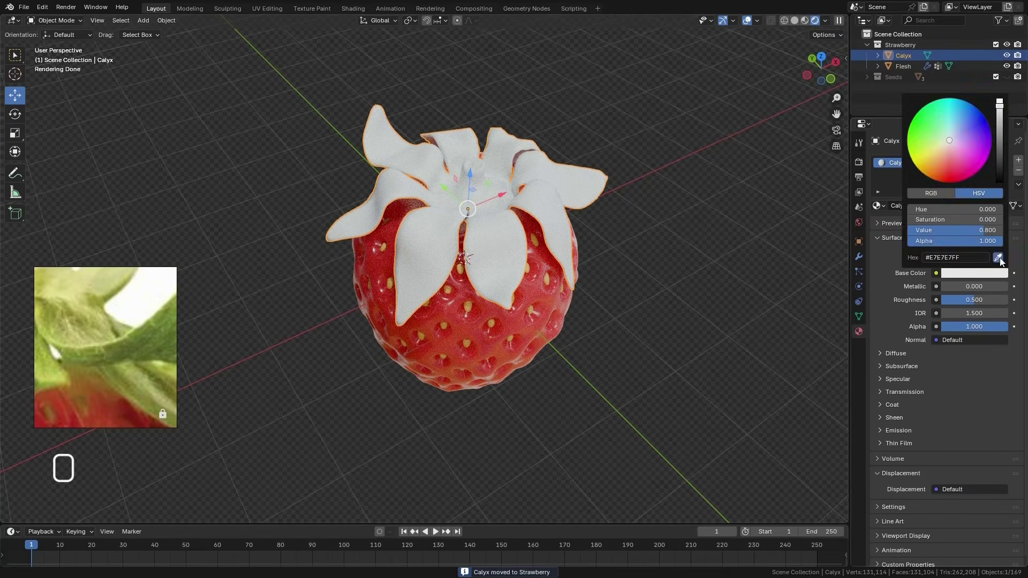
{"action": "left_click", "coordinate": [1000, 257]}
{"action": "left_click", "coordinate": [141, 342]}
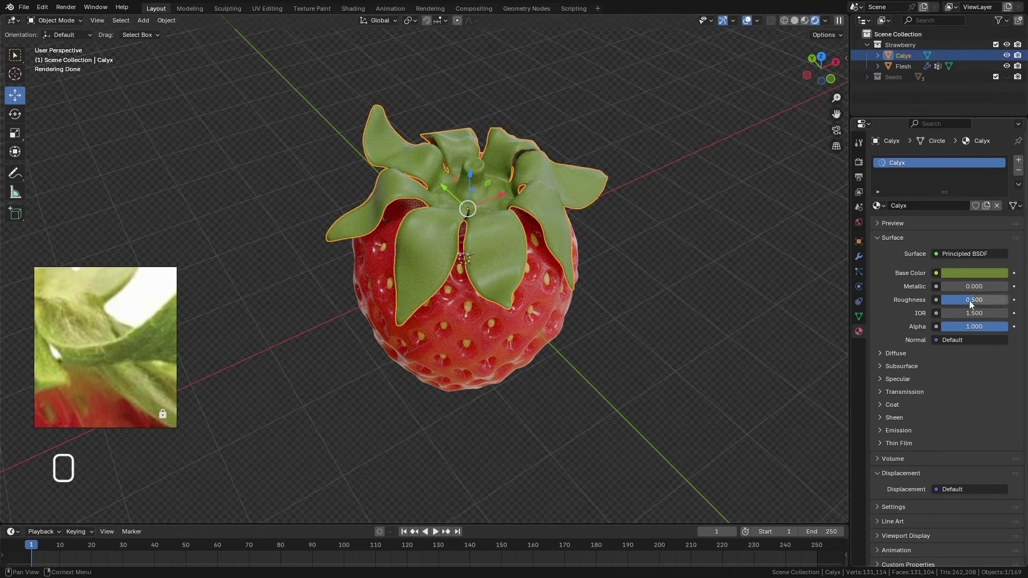
{"action": "left_click_drag", "start_coordinate": [970, 304], "coordinate": [982, 304]}
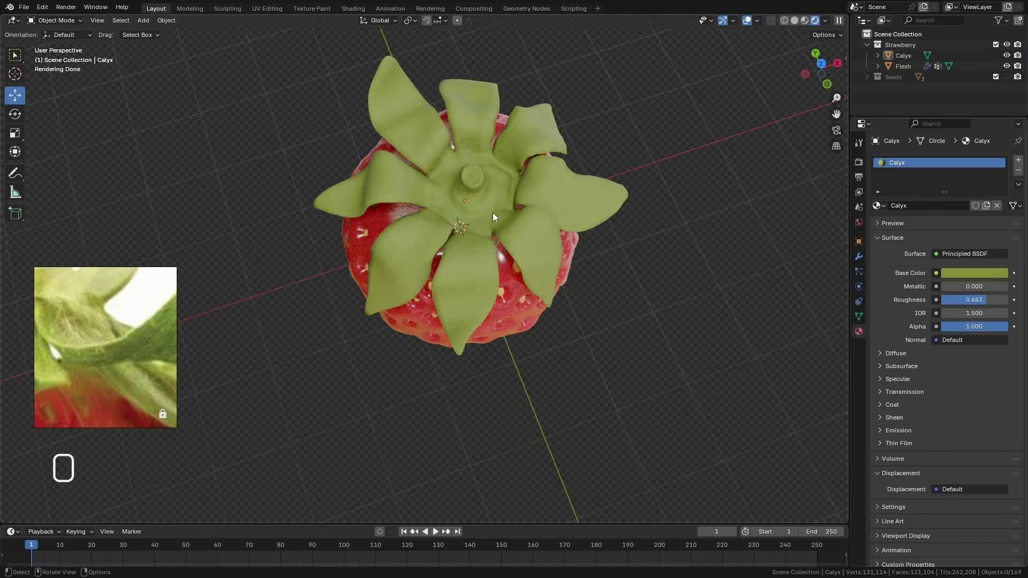
{"action": "middle_click_drag", "start_coordinate": [493, 218], "coordinate": [541, 192]}
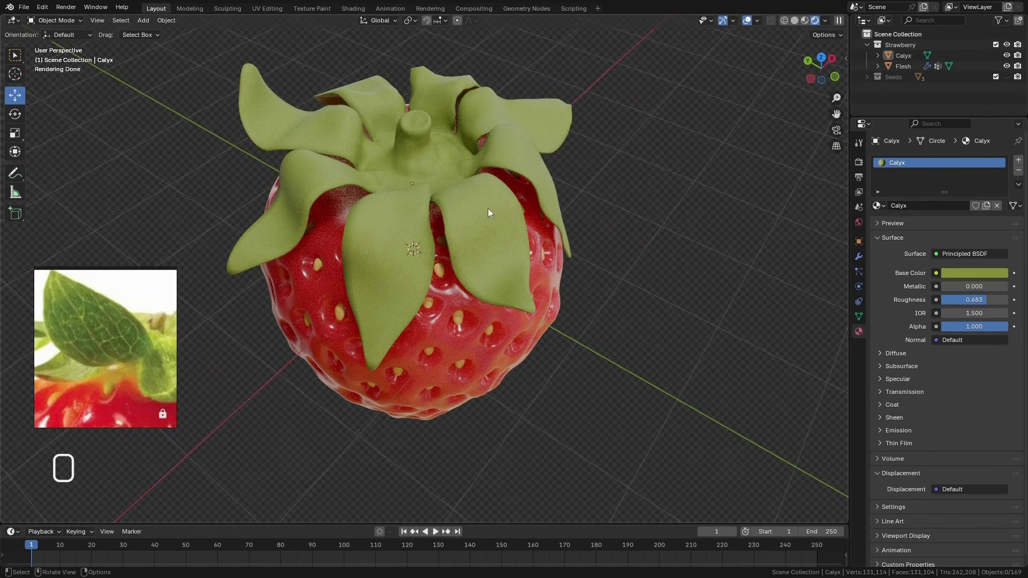
{"action": "left_click", "coordinate": [487, 208]}
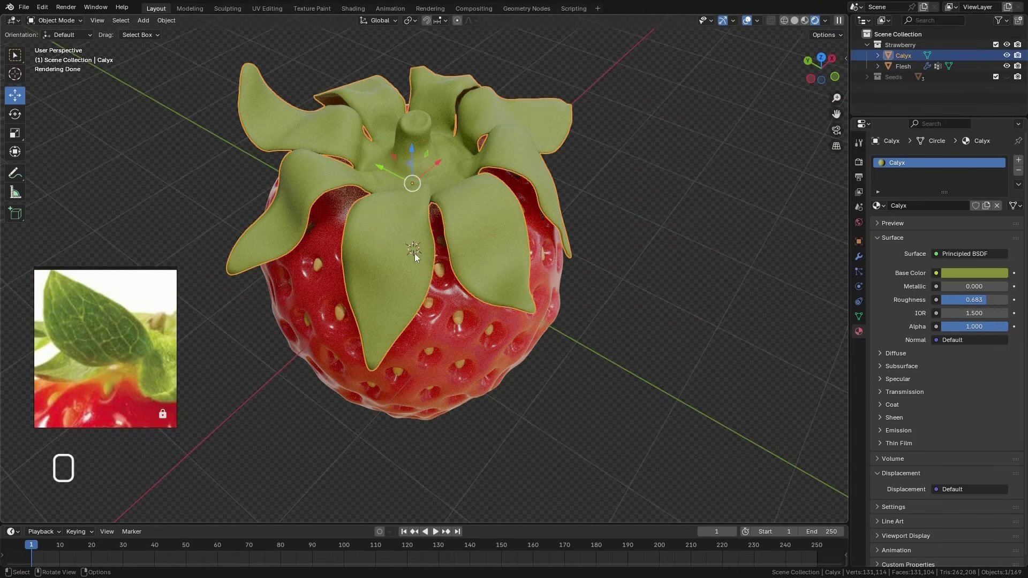
Switch the viewport to Solid shading and set up a UV Editor area beside it
{"action": "left_click", "coordinate": [795, 20]}
{"action": "middle_click_drag", "start_coordinate": [650, 141], "coordinate": [582, 206]}
{"action": "left_click_drag", "start_coordinate": [857, 9], "coordinate": [632, 242]}
{"action": "left_click", "coordinate": [441, 24]}
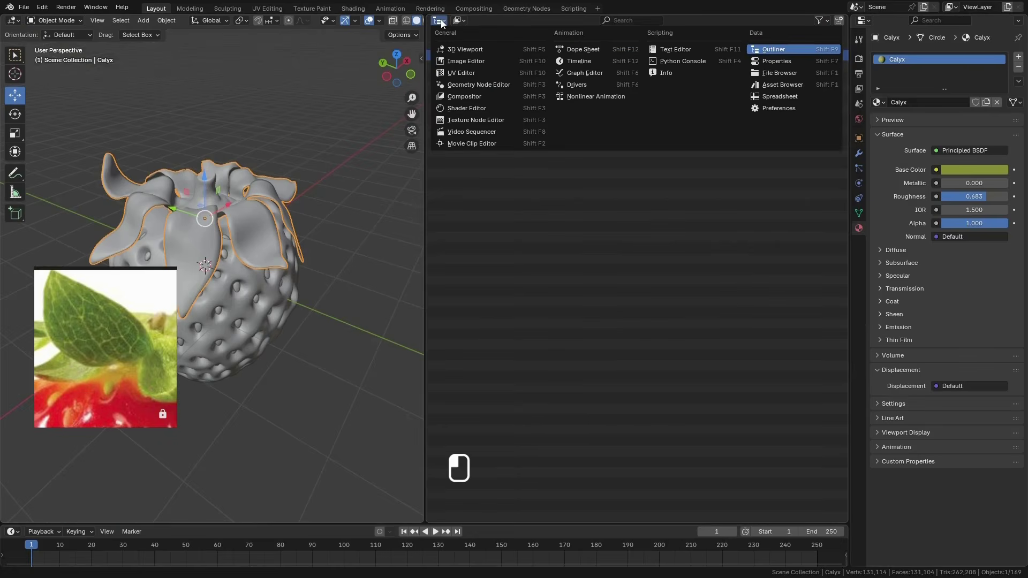
{"action": "left_click", "coordinate": [466, 73]}
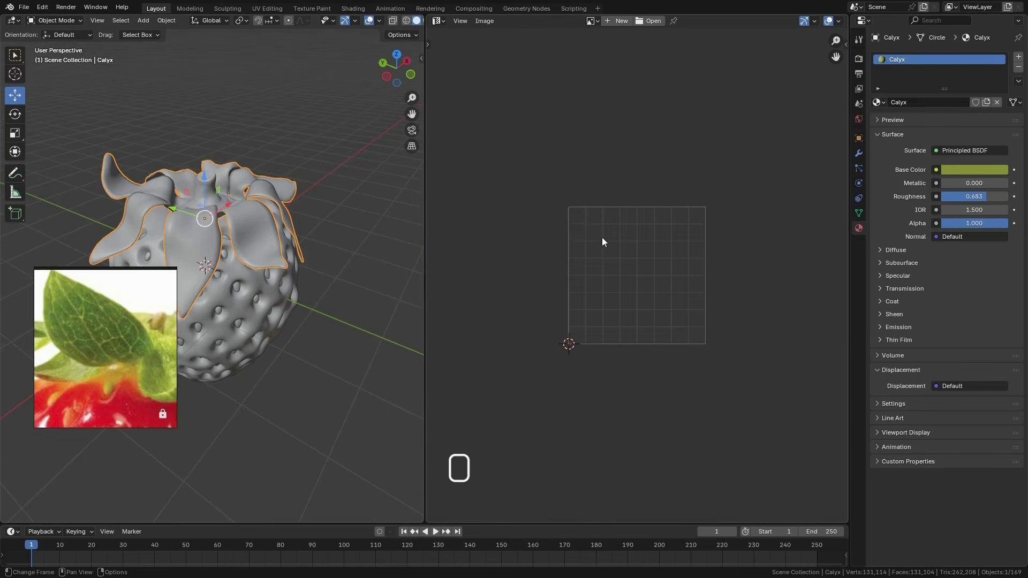
Create a tiled image named Calyx at 2048 × 2048 px with a blank fill
{"action": "scroll", "coordinate": [602, 241], "scroll_direction": "up", "scroll_amount": 4}
{"action": "scroll", "coordinate": [643, 259], "scroll_direction": "down", "scroll_amount": 3}
{"action": "scroll", "coordinate": [675, 284], "scroll_direction": "up", "scroll_amount": 1}
{"action": "left_click", "coordinate": [618, 20]}
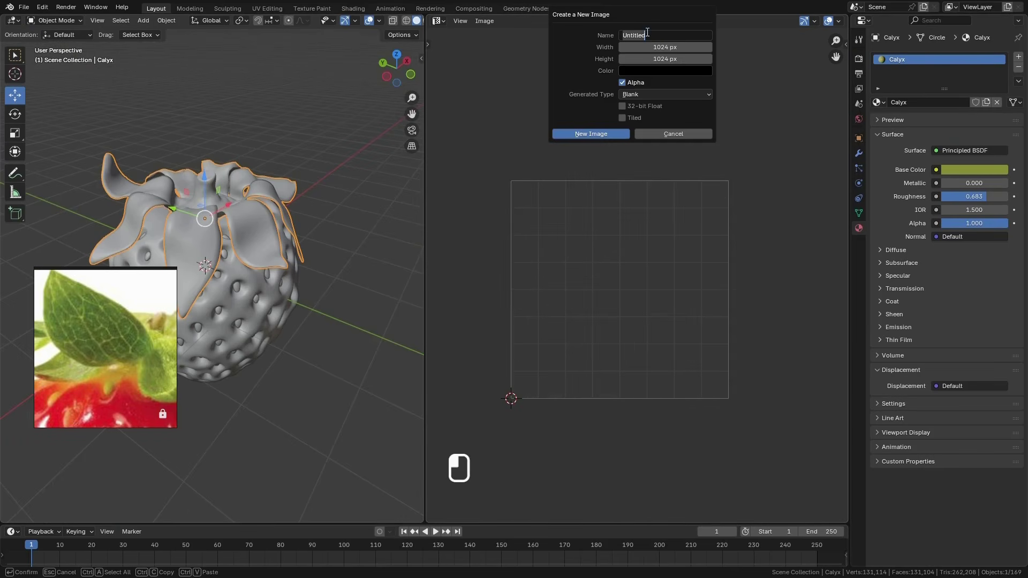
{"action": "type", "text": "Calyx"}
{"action": "key", "text": "Return"}
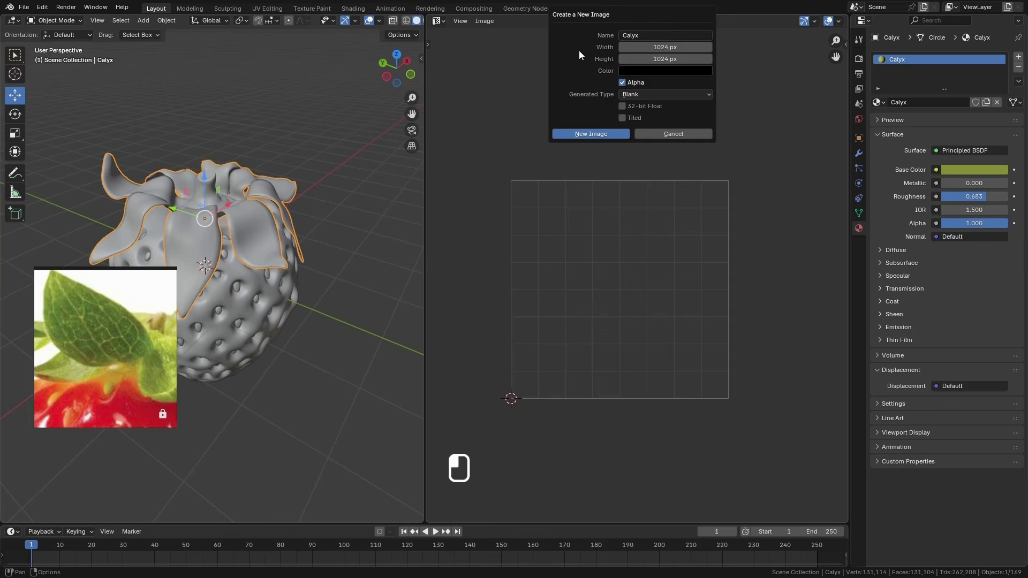
{"action": "left_click", "coordinate": [670, 47]}
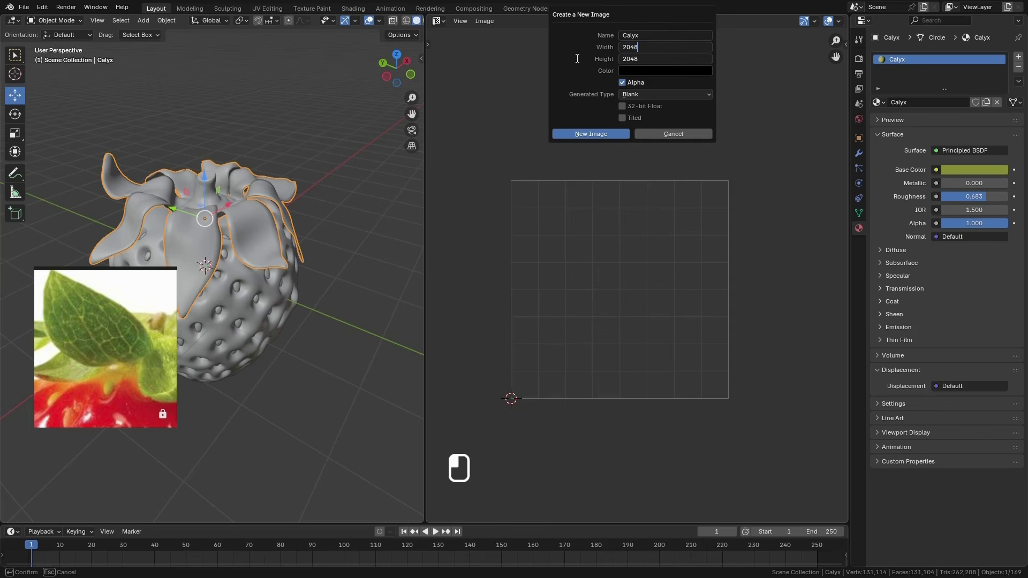
{"action": "type", "text": "2048"}
{"action": "left_click", "coordinate": [641, 94]}
{"action": "left_click", "coordinate": [641, 93]}
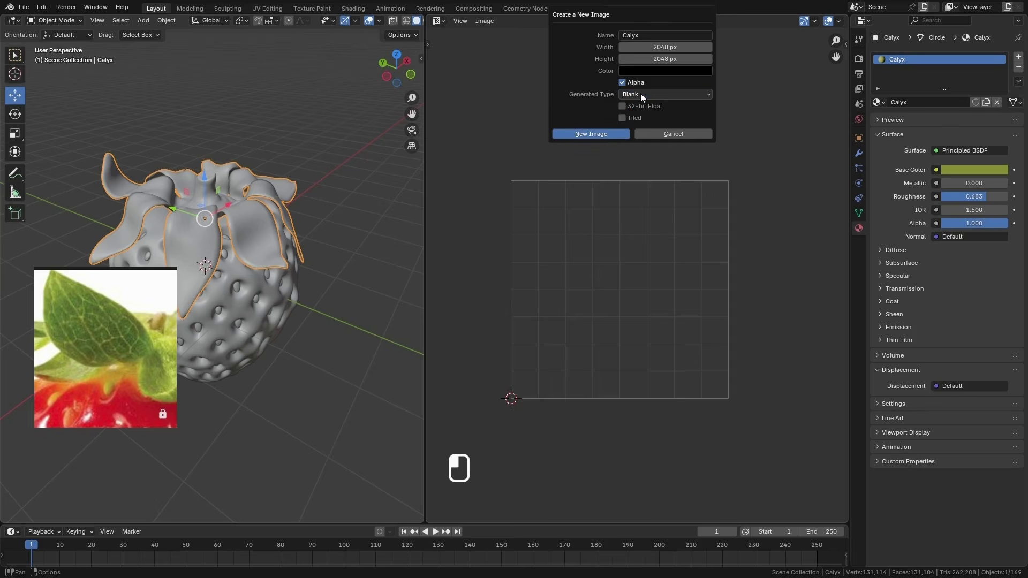
{"action": "left_click", "coordinate": [622, 117]}
{"action": "left_click", "coordinate": [586, 134]}
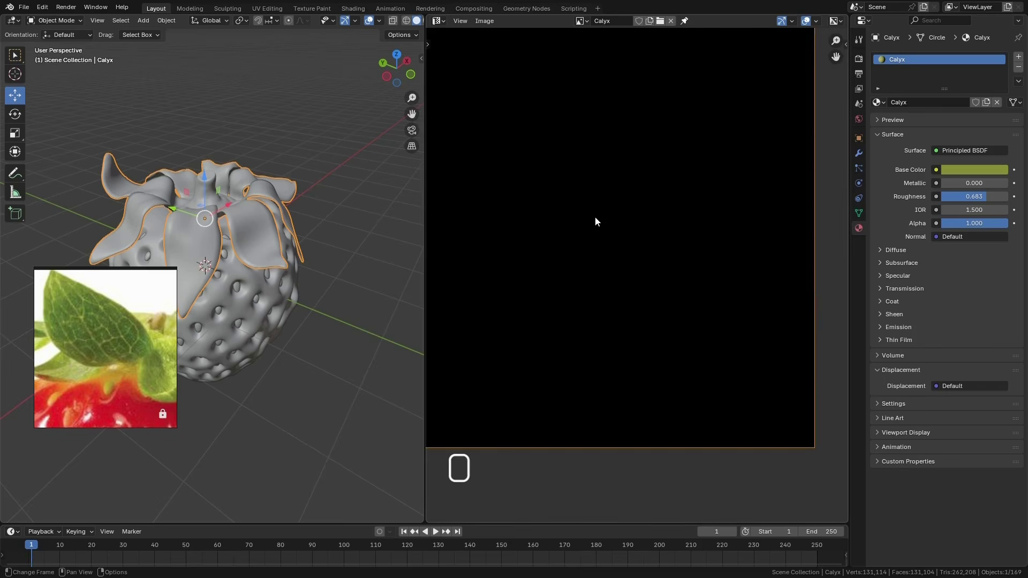
Add a second UDIM tile, number 1002, to the Calyx image at 2048 × 2048 px
{"action": "scroll", "coordinate": [609, 249], "scroll_direction": "up", "scroll_amount": 3}
{"action": "left_click", "coordinate": [847, 48]}
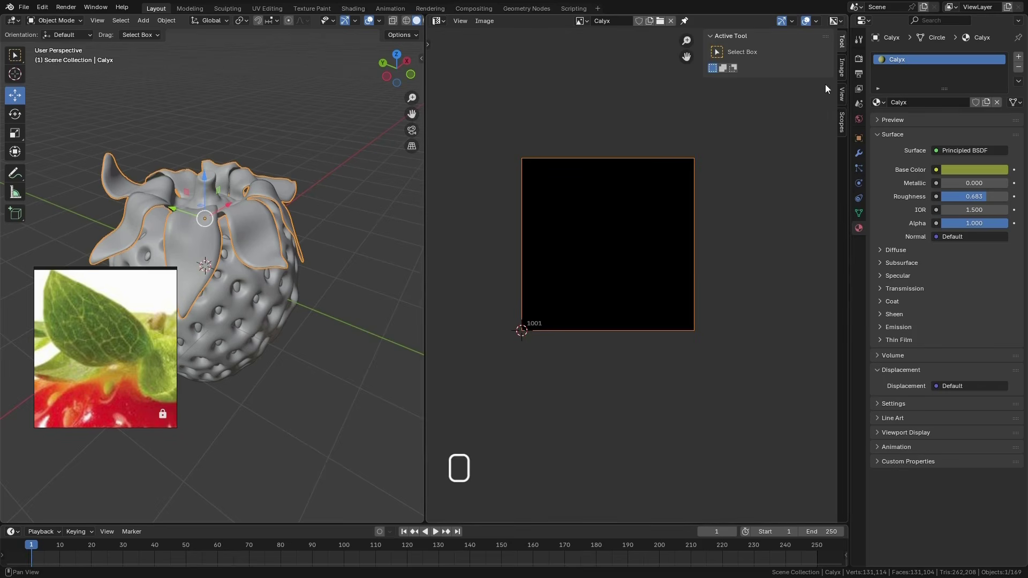
{"action": "left_click", "coordinate": [842, 67]}
{"action": "left_click", "coordinate": [824, 166]}
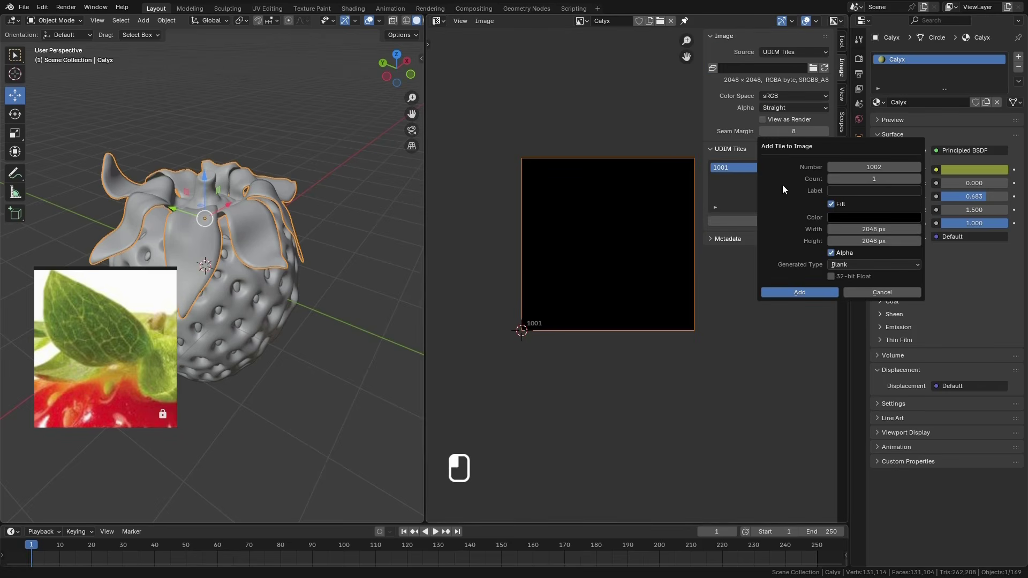
{"action": "left_click", "coordinate": [813, 291]}
{"action": "scroll", "coordinate": [581, 245], "scroll_direction": "down", "scroll_amount": 3}
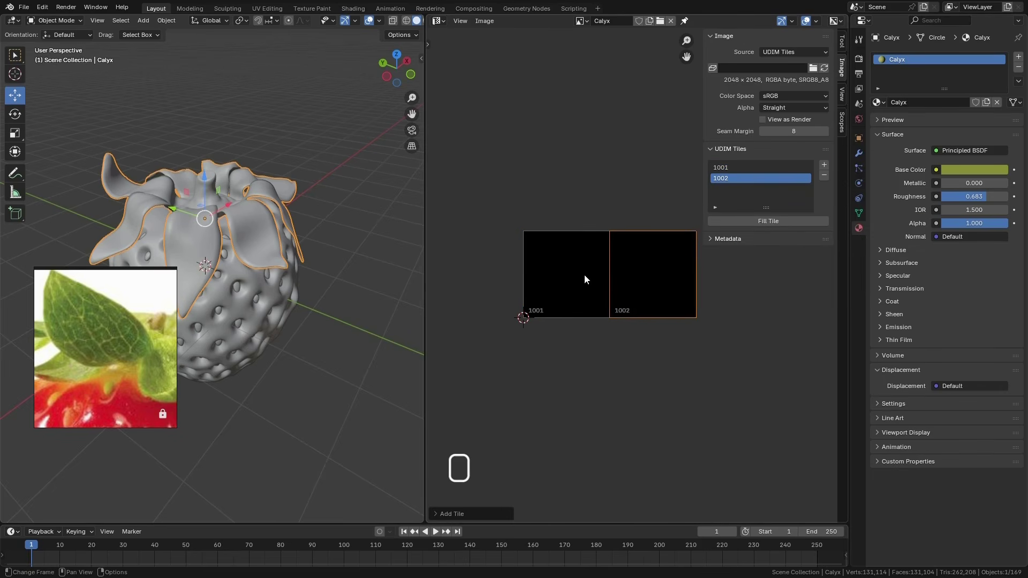
{"action": "scroll", "coordinate": [584, 276], "scroll_direction": "up", "scroll_amount": 2}
Enter Edit Mode on the calyx and try selecting all of its linked geometry
{"action": "scroll", "coordinate": [344, 282], "scroll_direction": "up", "scroll_amount": 3}
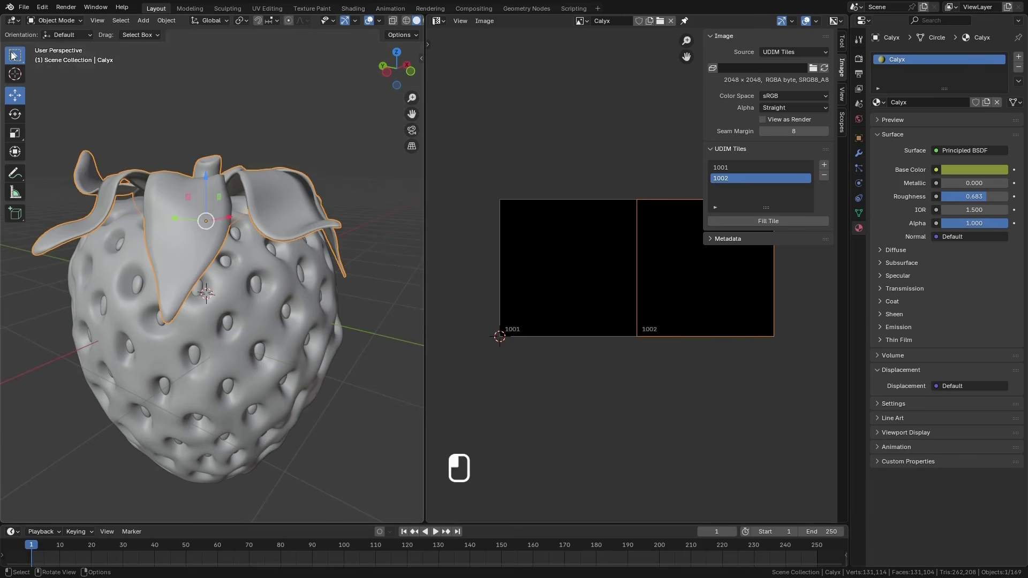
{"action": "left_click", "coordinate": [48, 22]}
{"action": "left_click", "coordinate": [53, 43]}
{"action": "key", "text": "ctrl+l"}
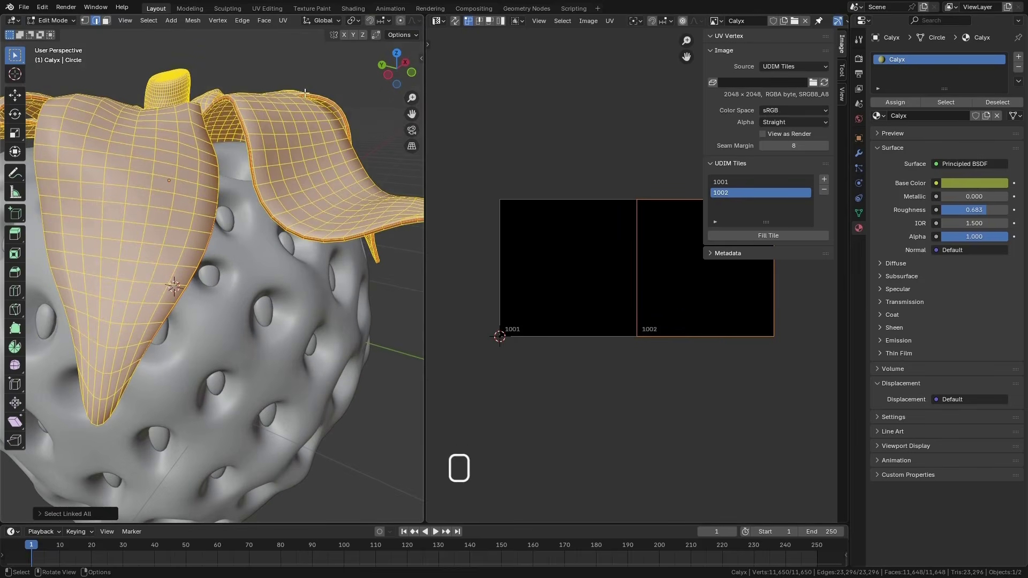
{"action": "left_click", "coordinate": [310, 74]}
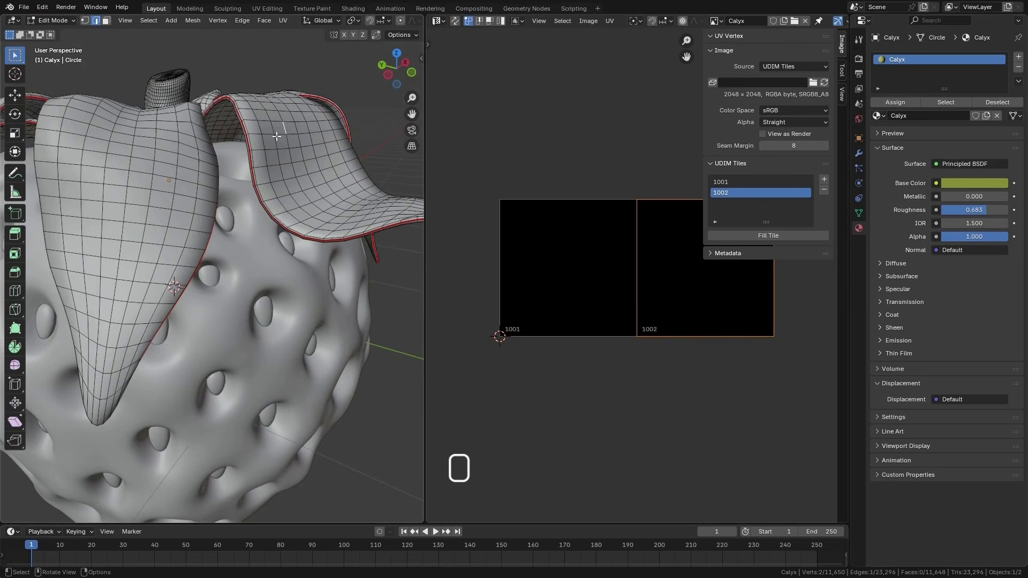
In face selection mode, select the calyx's whole upper side up to the seam and unwrap it with Angle Based
{"action": "key", "text": "3"}
{"action": "left_click", "coordinate": [315, 163]}
{"action": "key", "text": "l"}
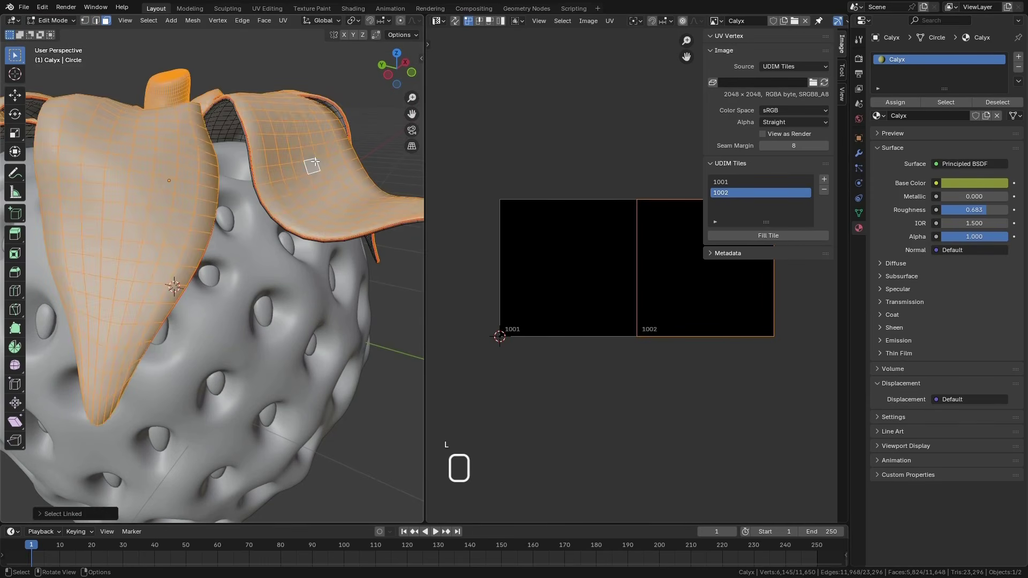
{"action": "middle_click_drag", "start_coordinate": [268, 161], "coordinate": [262, 193]}
{"action": "scroll", "coordinate": [262, 193], "scroll_direction": "down", "scroll_amount": 5}
{"action": "key", "text": "u"}
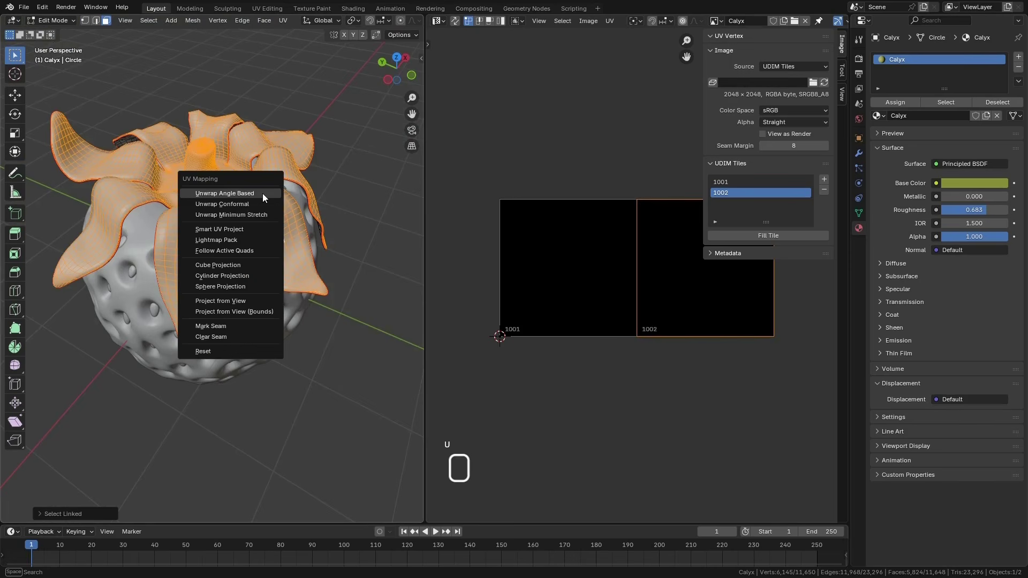
{"action": "left_click", "coordinate": [223, 194]}
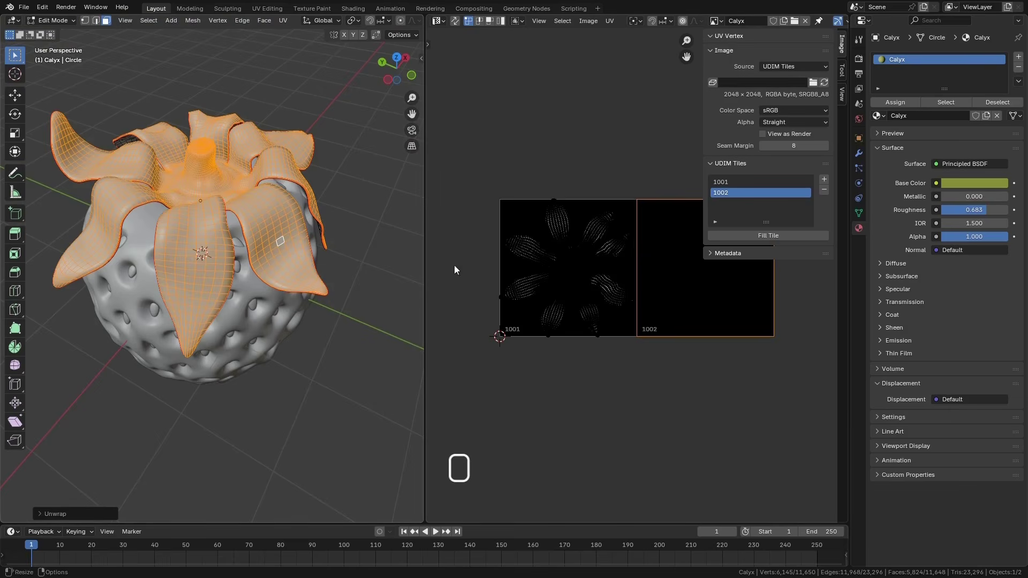
{"action": "scroll", "coordinate": [592, 257], "scroll_direction": "up", "scroll_amount": 6}
{"action": "scroll", "coordinate": [592, 256], "scroll_direction": "down", "scroll_amount": 6}
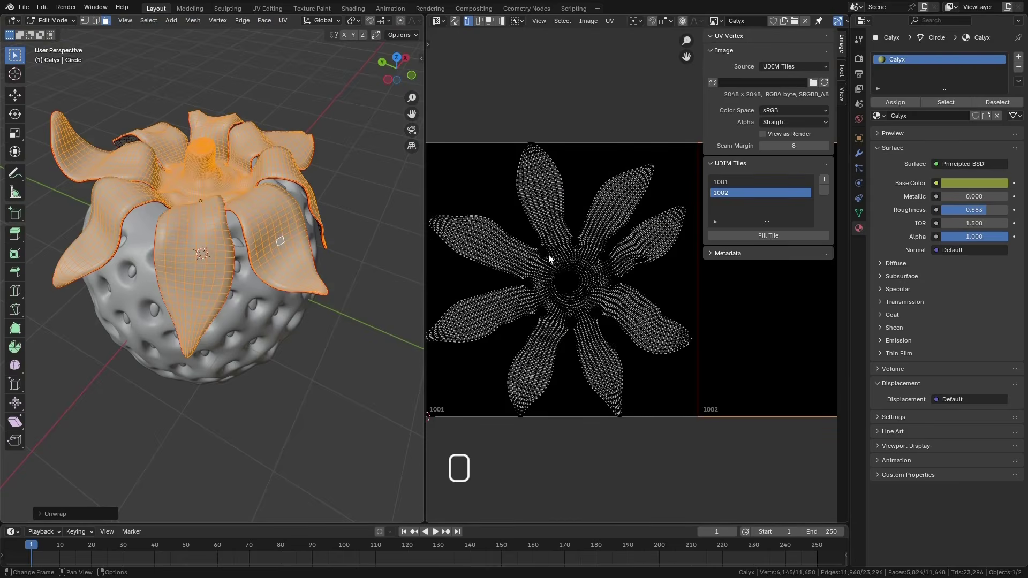
{"action": "scroll", "coordinate": [544, 251], "scroll_direction": "down", "scroll_amount": 4}
{"action": "scroll", "coordinate": [562, 261], "scroll_direction": "up", "scroll_amount": 2}
{"action": "scroll", "coordinate": [562, 261], "scroll_direction": "up", "scroll_amount": 4}
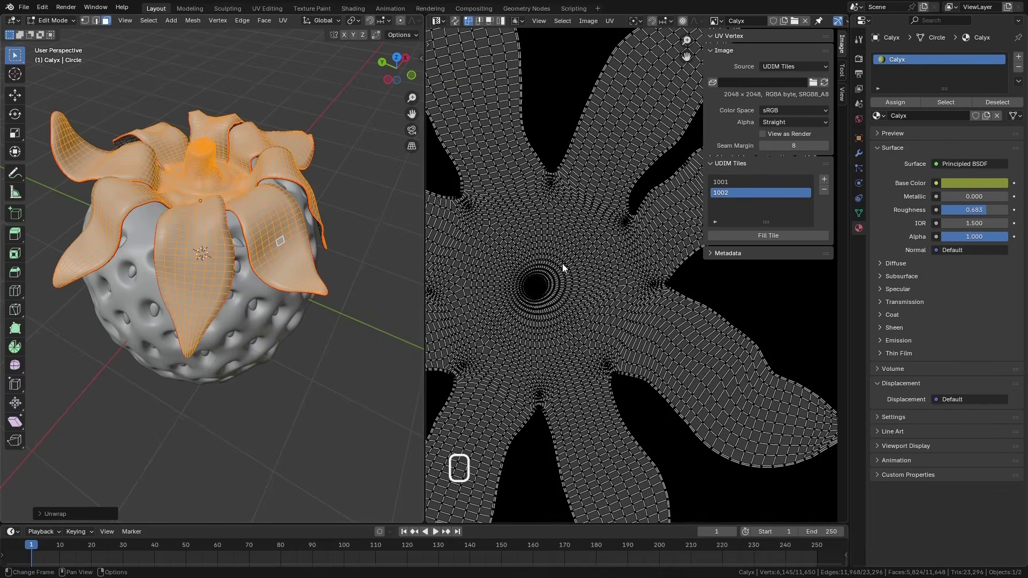
Select the calyx's whole underside up to the seam and unwrap it with Angle Based
{"action": "middle_click_drag", "start_coordinate": [277, 274], "coordinate": [281, 174]}
{"action": "scroll", "coordinate": [311, 142], "scroll_direction": "up", "scroll_amount": 2}
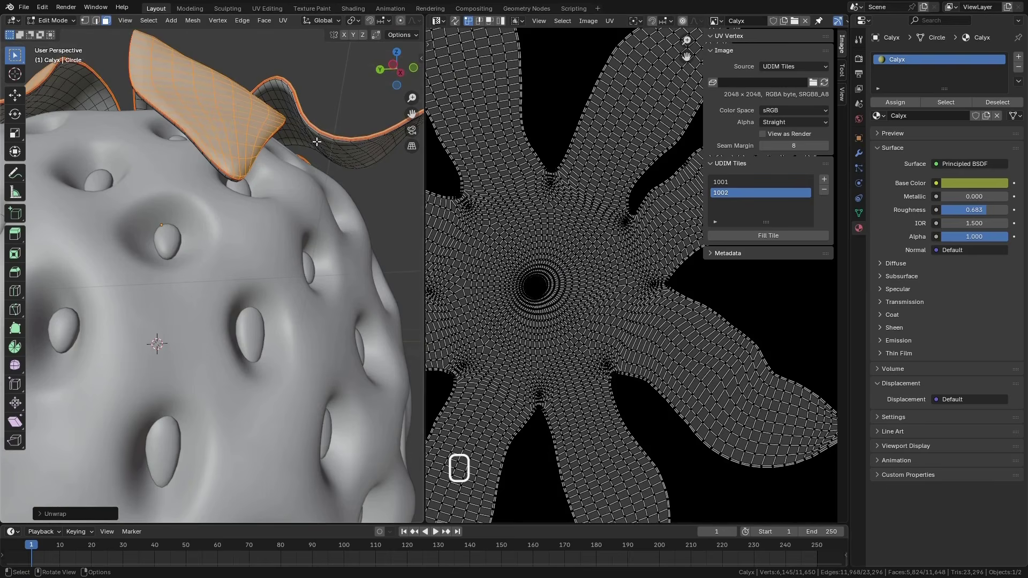
{"action": "left_click", "coordinate": [317, 152]}
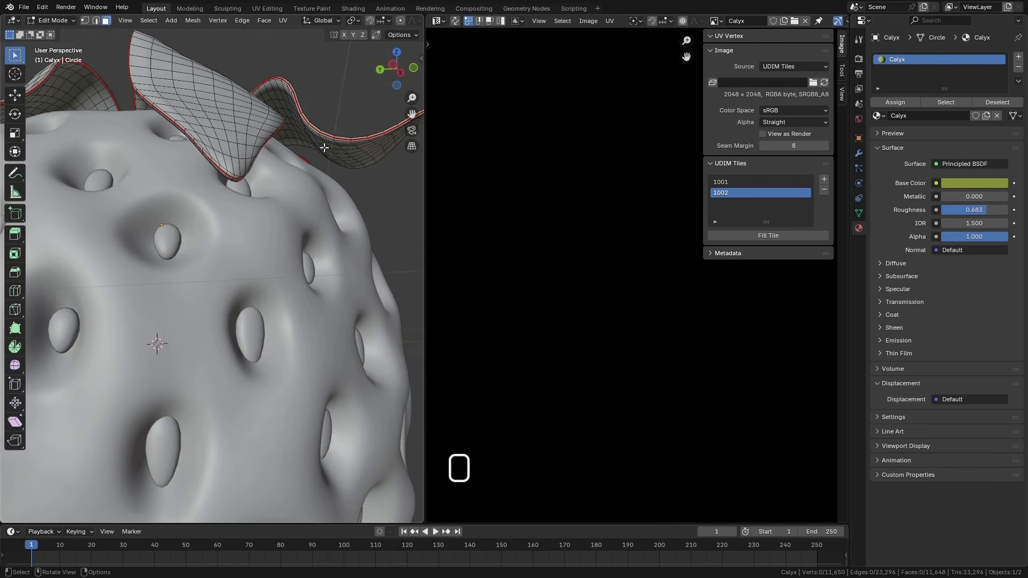
{"action": "key", "text": "l"}
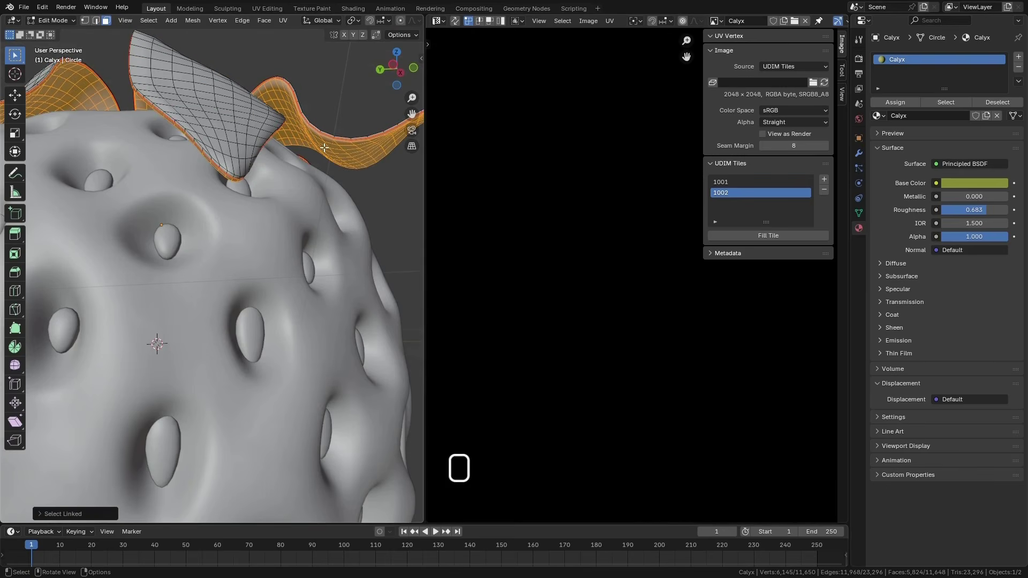
{"action": "key", "text": "u"}
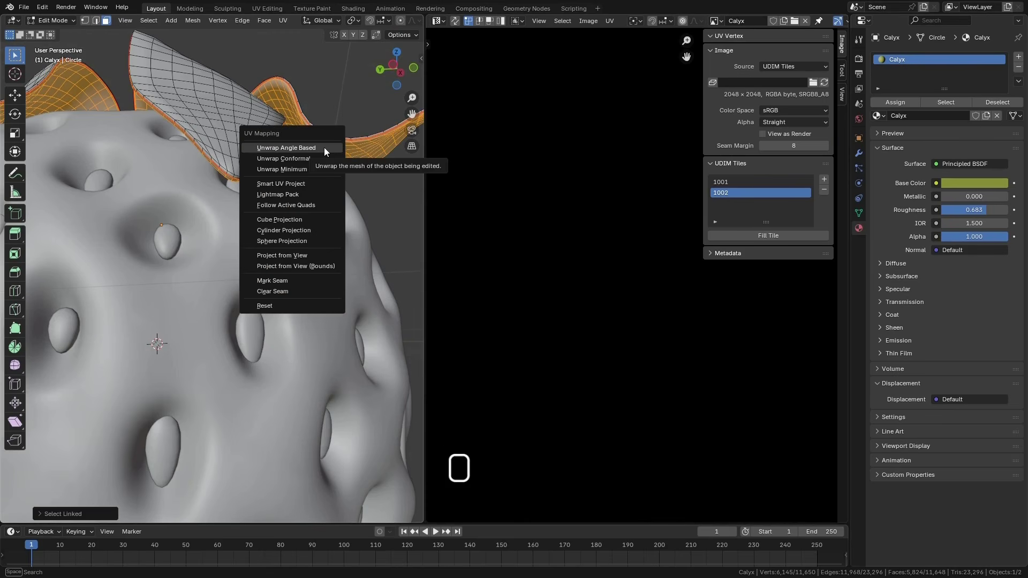
{"action": "left_click", "coordinate": [323, 147]}
{"action": "scroll", "coordinate": [554, 282], "scroll_direction": "down", "scroll_amount": 5}
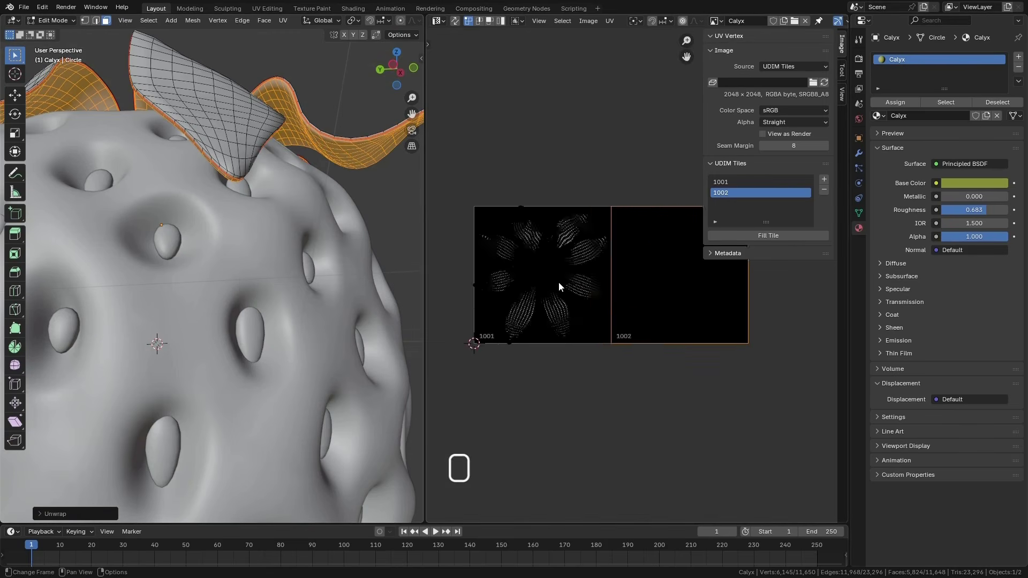
{"action": "scroll", "coordinate": [558, 281], "scroll_direction": "up", "scroll_amount": 2}
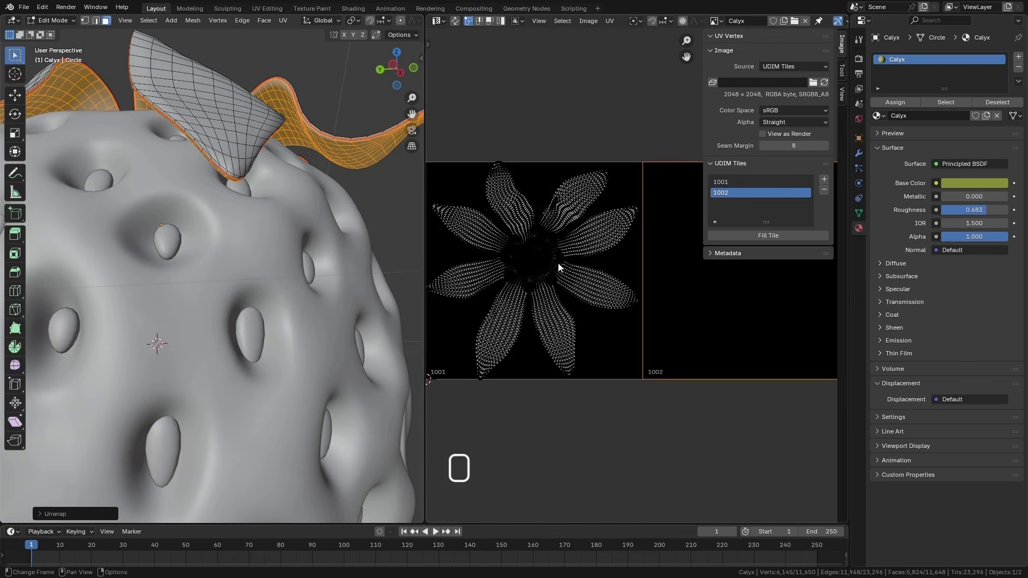
{"action": "scroll", "coordinate": [588, 281], "scroll_direction": "up", "scroll_amount": 1}
{"action": "scroll", "coordinate": [589, 281], "scroll_direction": "down", "scroll_amount": 2}
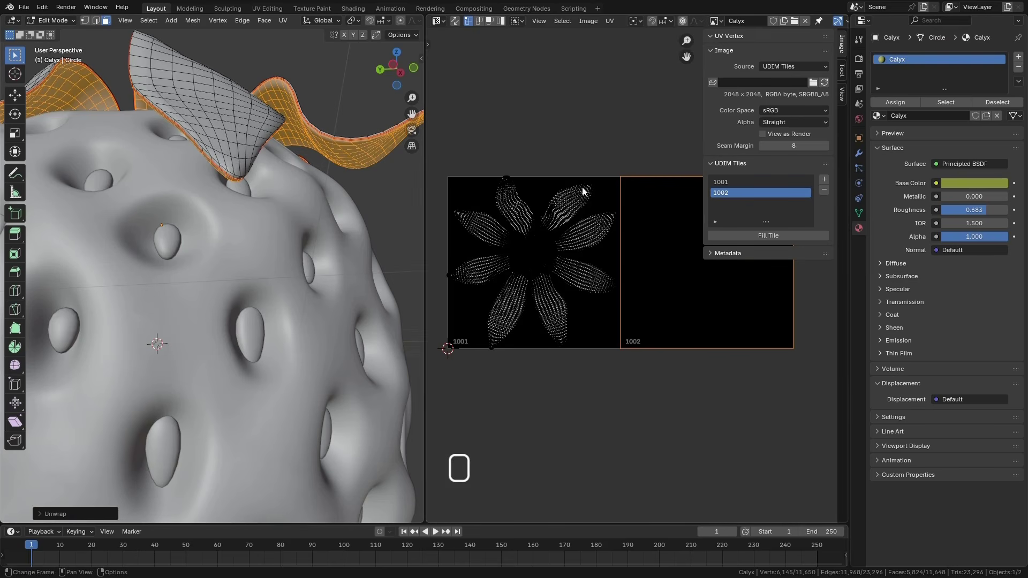
Try to average the scale of the calyx underside's UV islands
{"action": "left_click", "coordinate": [607, 20]}
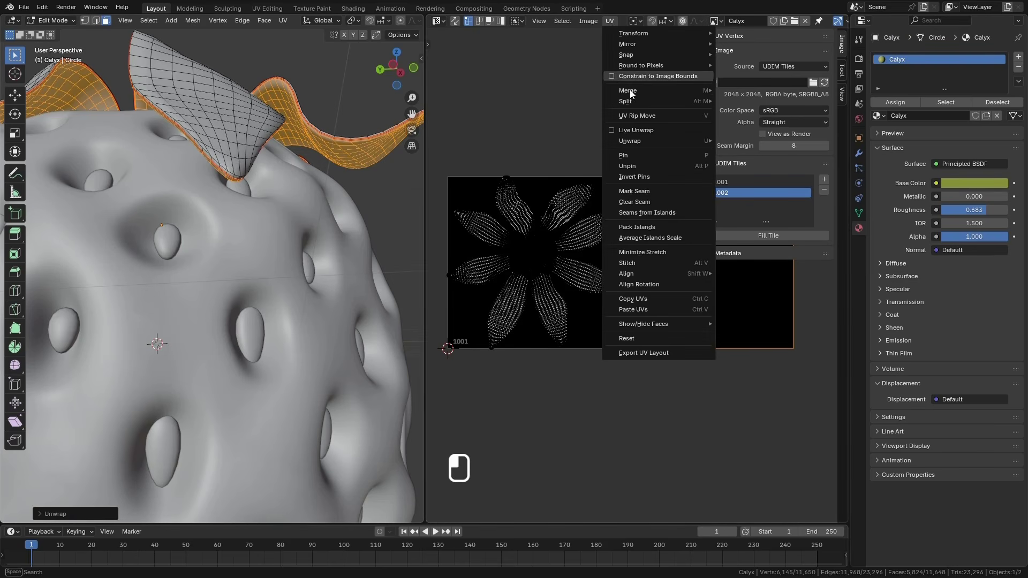
{"action": "left_click", "coordinate": [650, 228]}
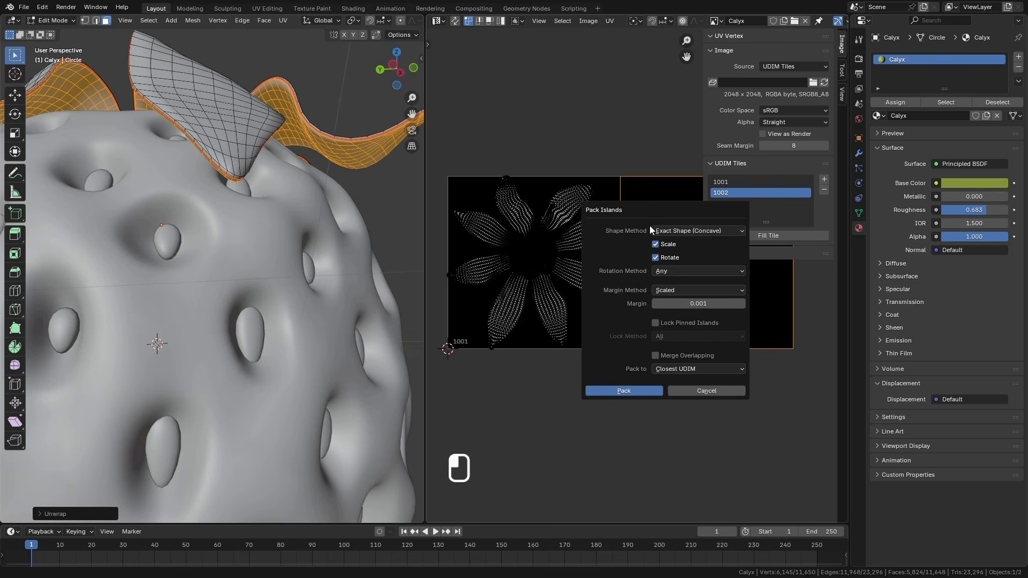
{"action": "left_click", "coordinate": [608, 21]}
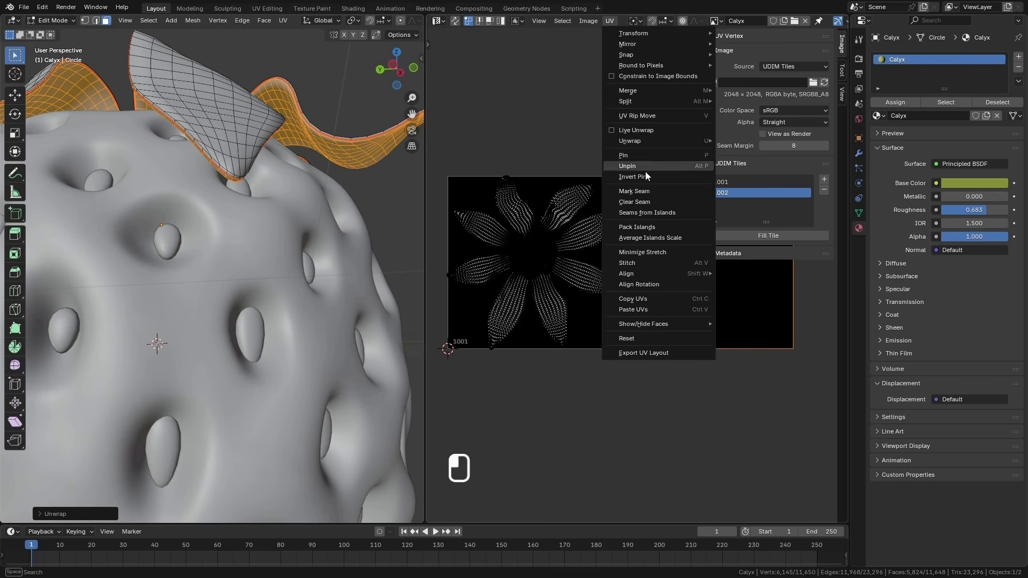
{"action": "left_click", "coordinate": [654, 237]}
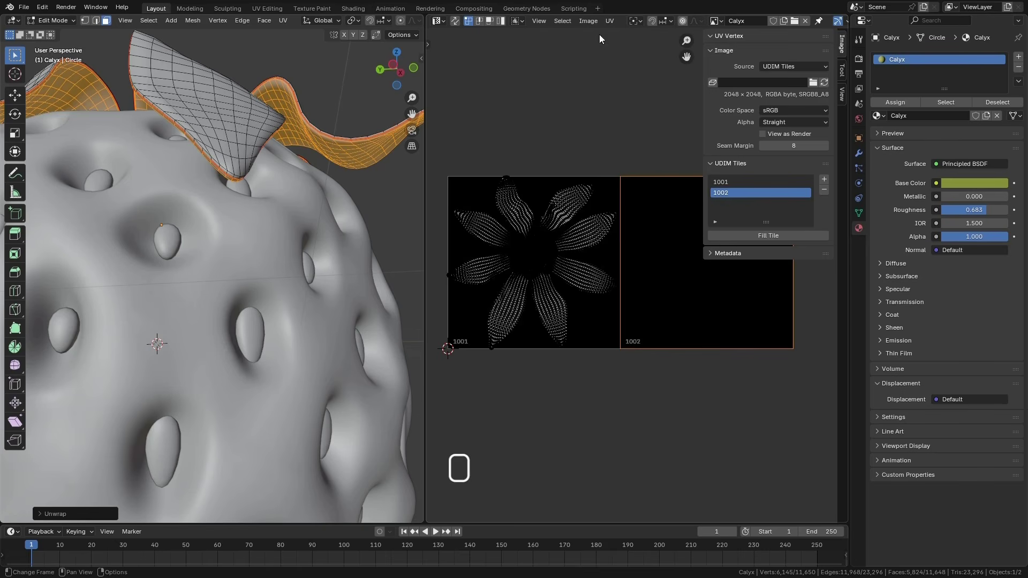
Try to pack the calyx underside's UV islands to the Active UDIM, tile 1002, keeping the Scaled margin method
{"action": "left_click", "coordinate": [610, 20]}
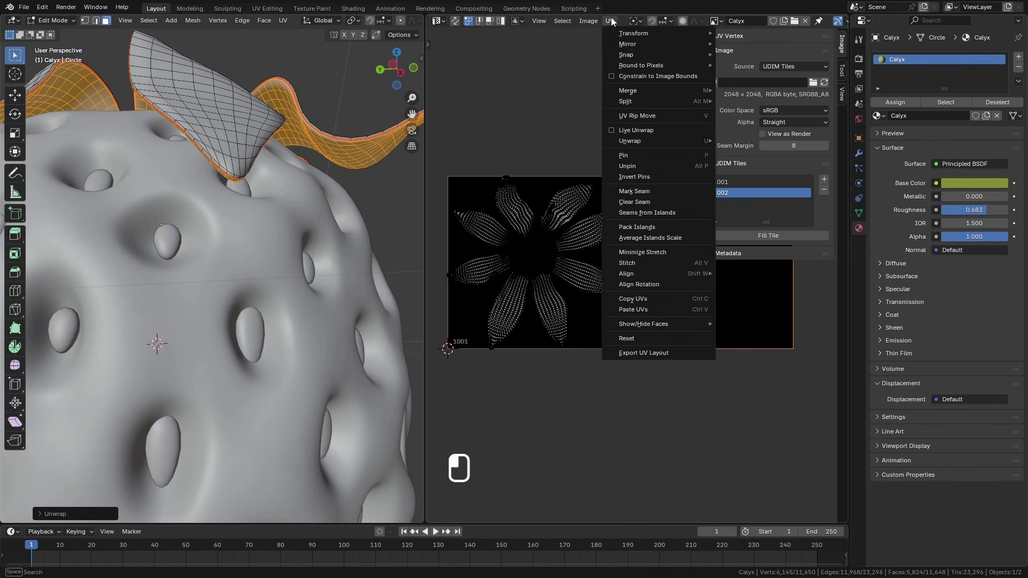
{"action": "left_click", "coordinate": [644, 232]}
{"action": "left_click", "coordinate": [667, 292]}
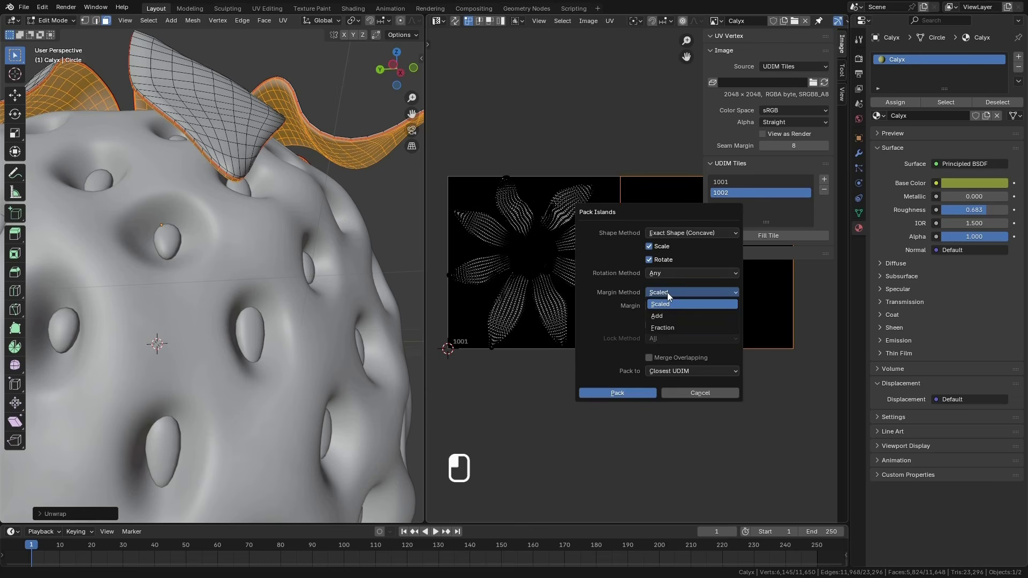
{"action": "left_click", "coordinate": [677, 371]}
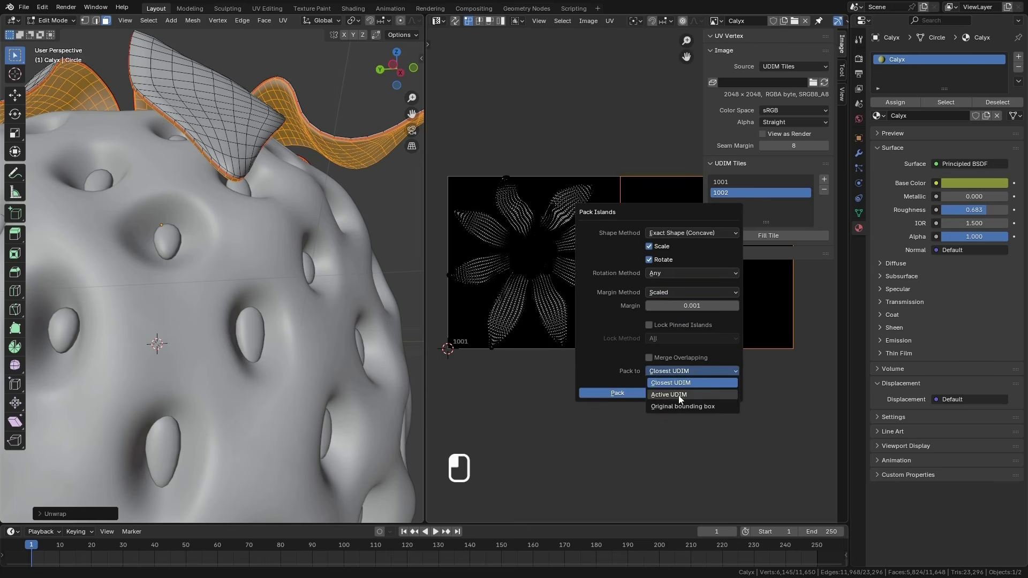
{"action": "left_click", "coordinate": [679, 392]}
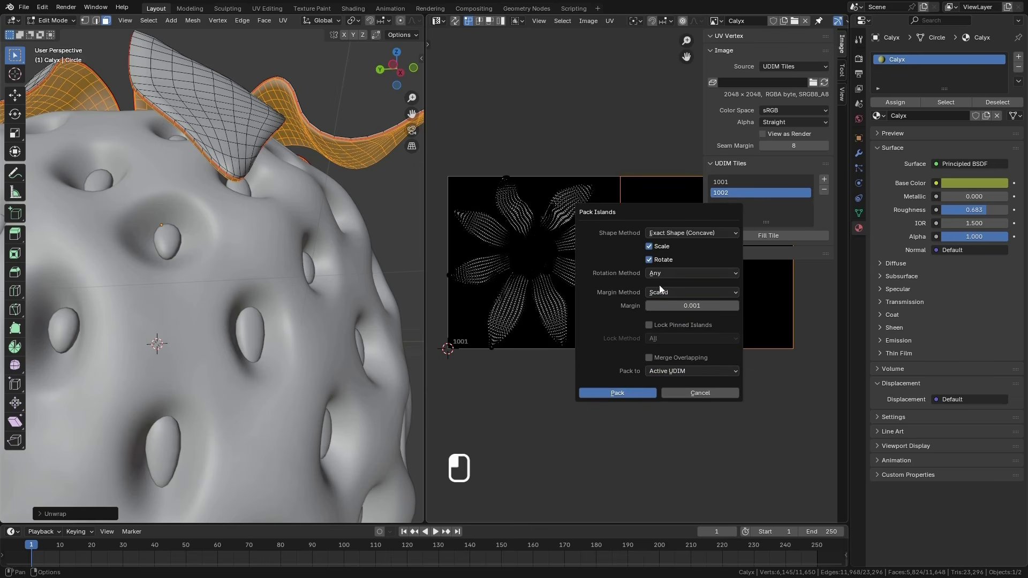
{"action": "left_click", "coordinate": [624, 393]}
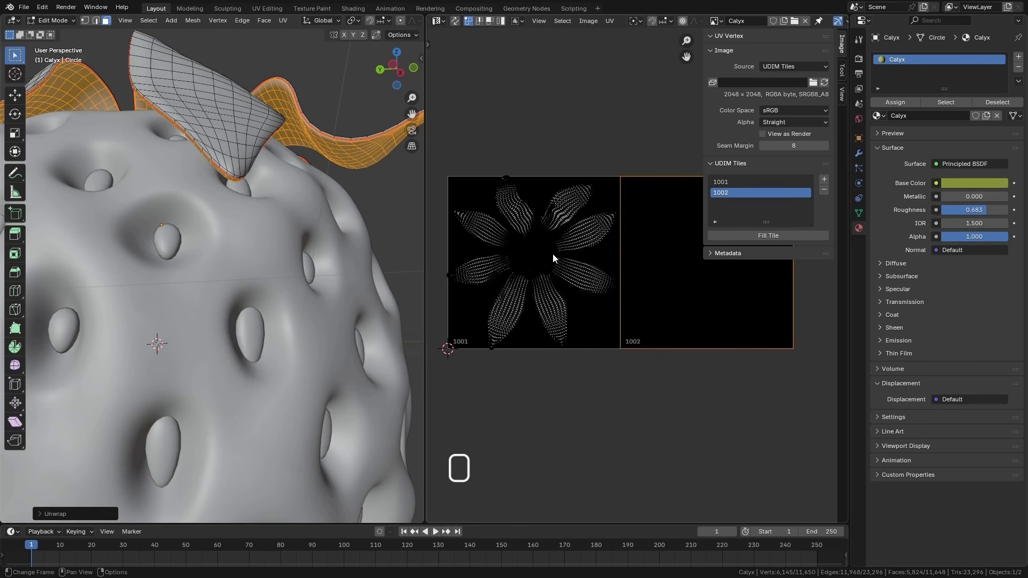
{"action": "scroll", "coordinate": [538, 261], "scroll_direction": "down", "scroll_amount": 4}
{"action": "scroll", "coordinate": [577, 259], "scroll_direction": "up", "scroll_amount": 9}
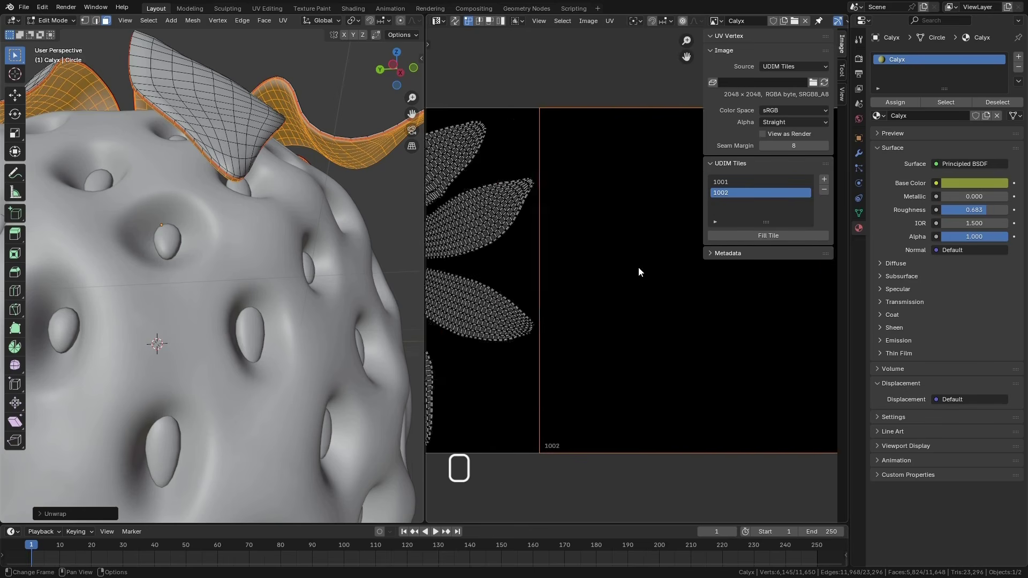
{"action": "scroll", "coordinate": [627, 269], "scroll_direction": "down", "scroll_amount": 5}
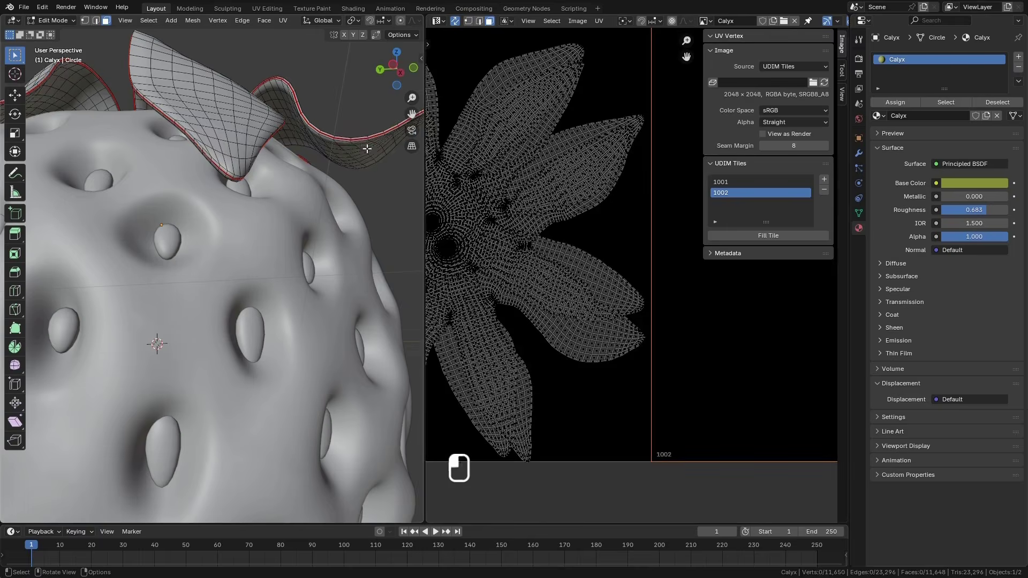
Select all linked faces of the calyx's underside and average the scale of its UV islands
{"action": "left_click", "coordinate": [367, 149]}
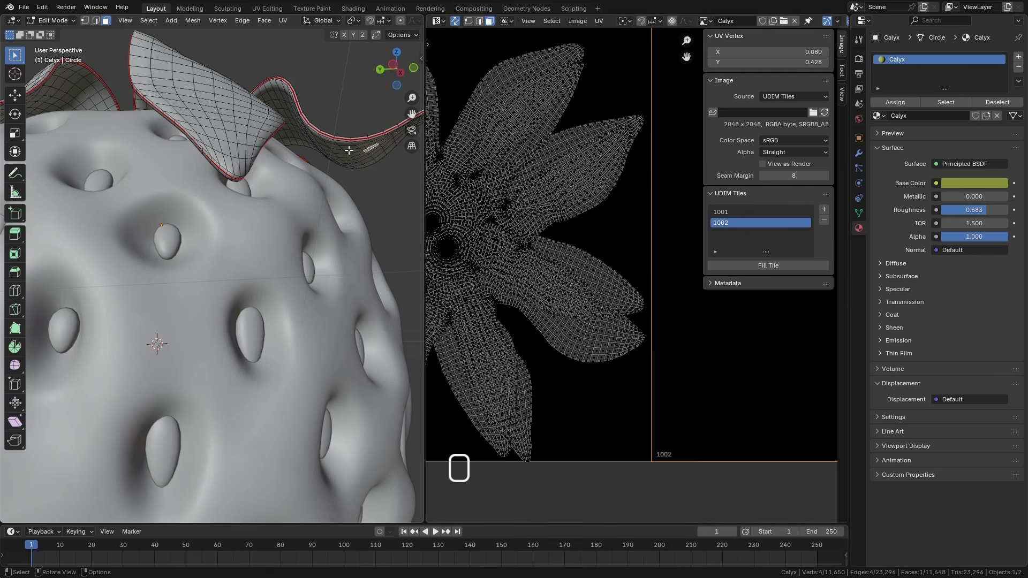
{"action": "key", "text": "l"}
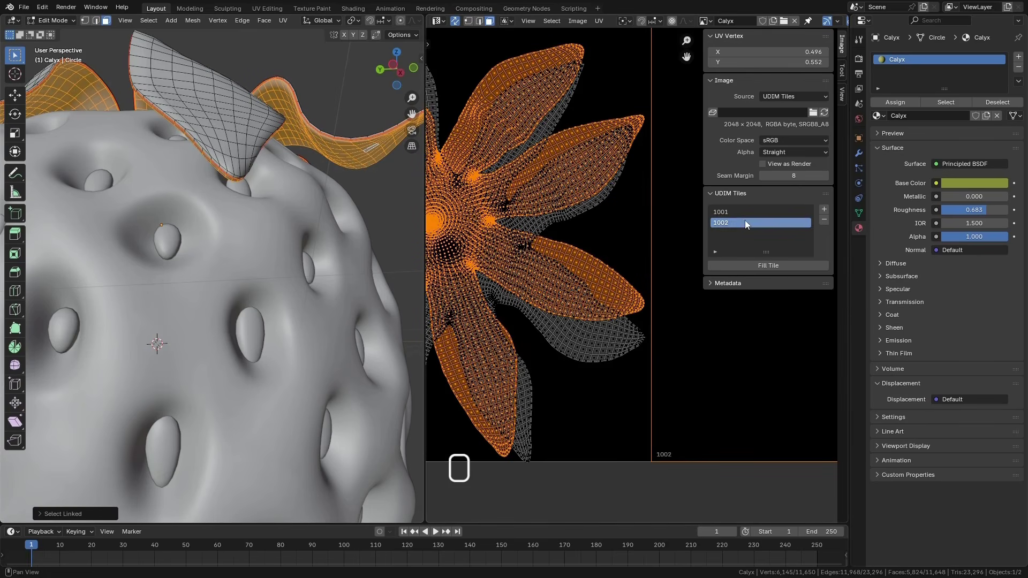
{"action": "left_click", "coordinate": [599, 20]}
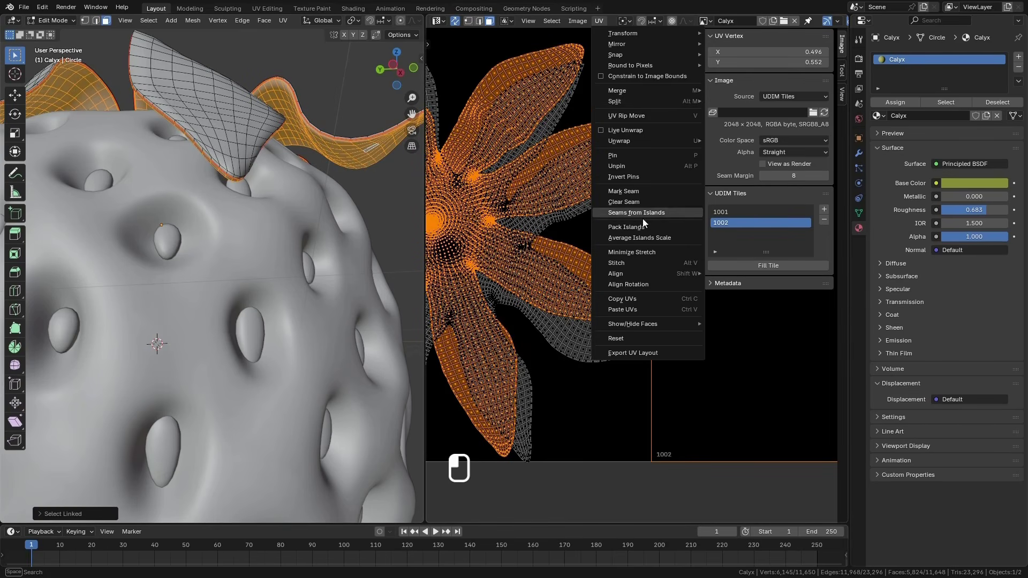
{"action": "left_click", "coordinate": [642, 239]}
Pack the underside's UV island to the Active UDIM, tile 1002
{"action": "left_click", "coordinate": [596, 20]}
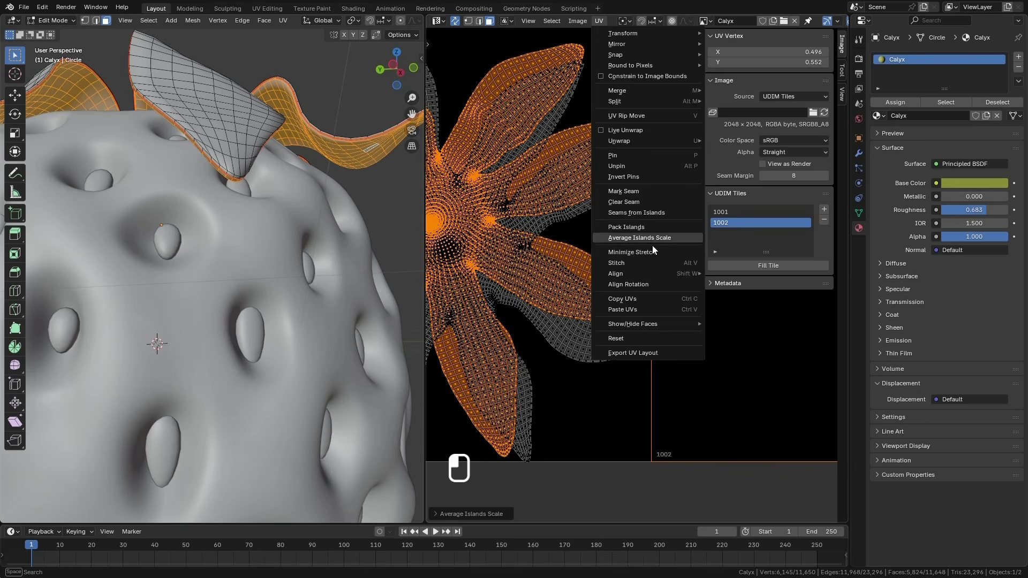
{"action": "left_click", "coordinate": [651, 228]}
{"action": "left_click", "coordinate": [688, 370]}
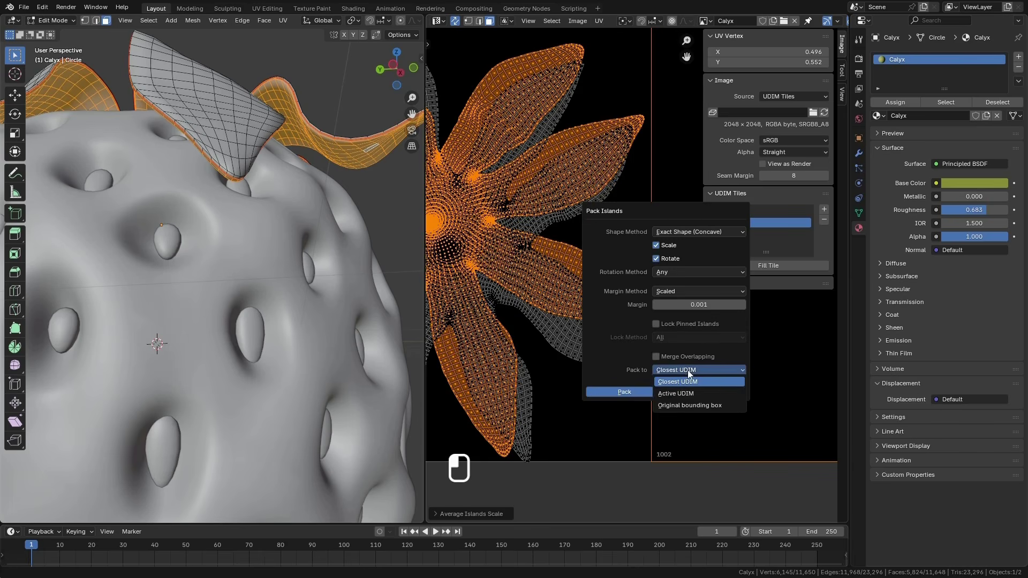
{"action": "left_click", "coordinate": [672, 394]}
{"action": "left_click", "coordinate": [638, 393]}
{"action": "key", "text": "Home"}
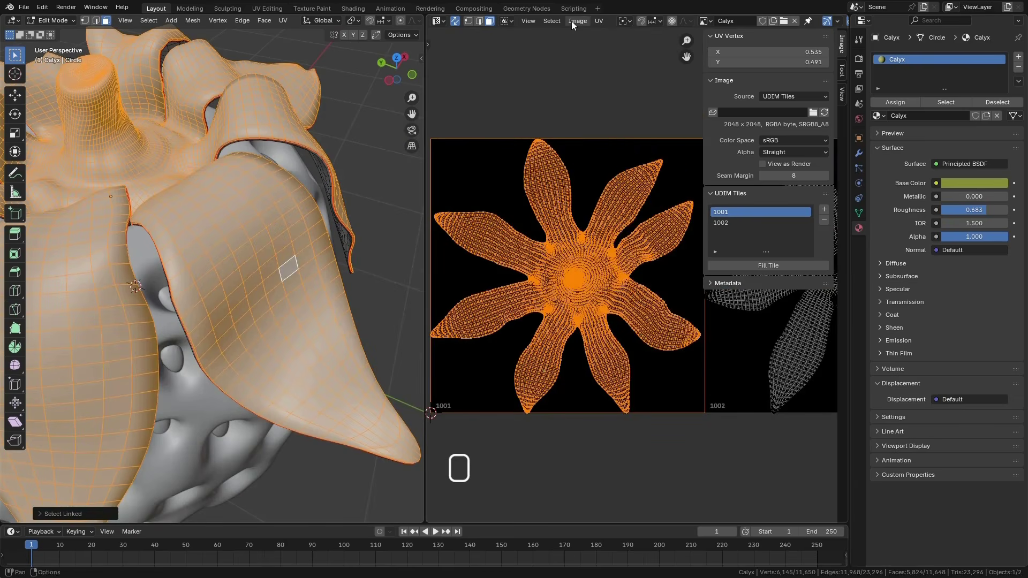
Average the scale of the calyx upper side's UV island and pack it to the Active UDIM, tile 1001
{"action": "left_click", "coordinate": [600, 20]}
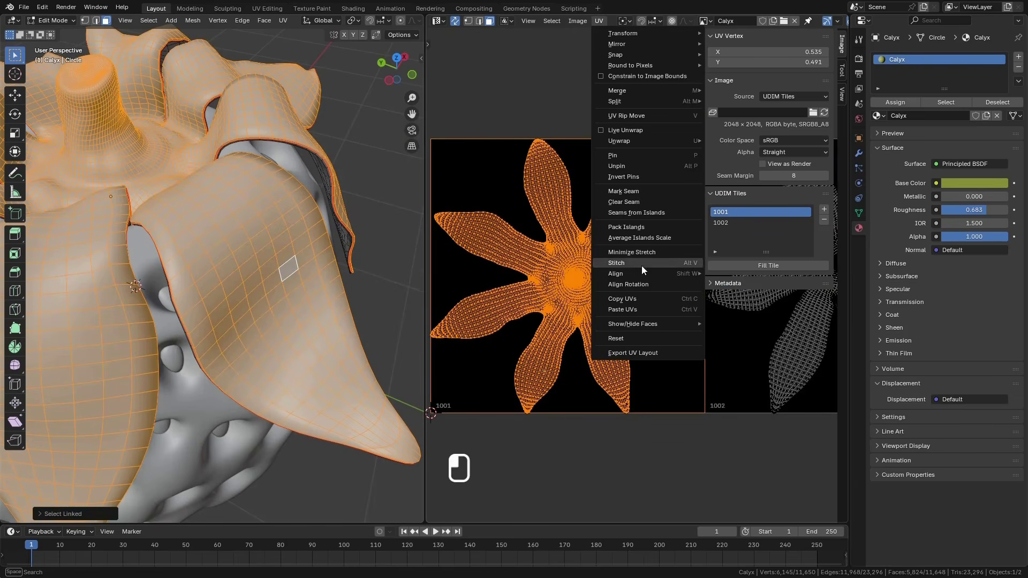
{"action": "left_click", "coordinate": [639, 238]}
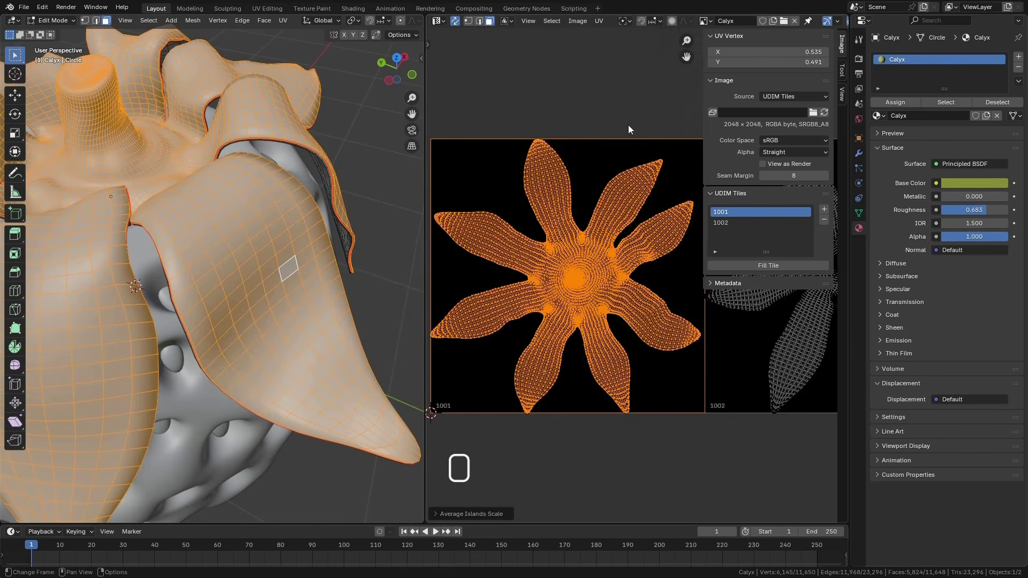
{"action": "left_click", "coordinate": [599, 20]}
{"action": "left_click", "coordinate": [637, 229]}
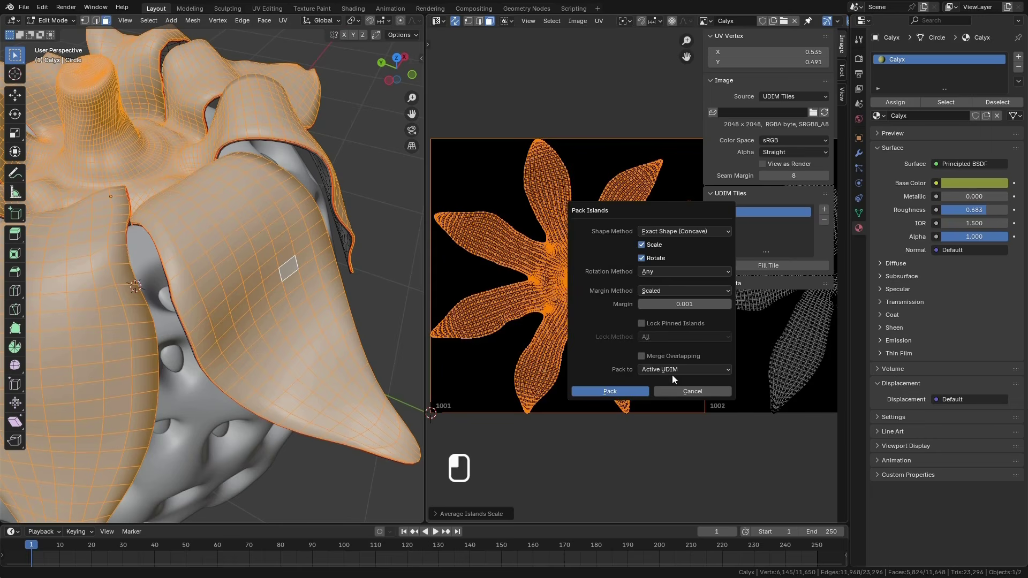
{"action": "left_click", "coordinate": [624, 391]}
Examine how the calyx's UV islands fit inside tiles 1001 and 1002, and hide the UV editor's sidebar
{"action": "scroll", "coordinate": [569, 266], "scroll_direction": "down", "scroll_amount": 5}
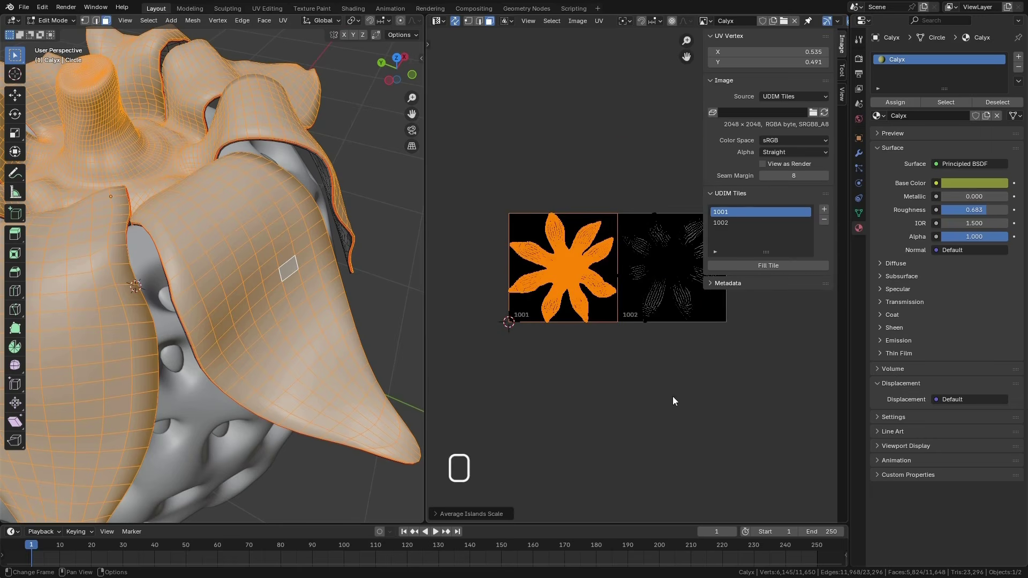
{"action": "scroll", "coordinate": [676, 209], "scroll_direction": "up", "scroll_amount": 6}
{"action": "scroll", "coordinate": [596, 218], "scroll_direction": "up", "scroll_amount": 3}
{"action": "scroll", "coordinate": [539, 167], "scroll_direction": "up", "scroll_amount": 2}
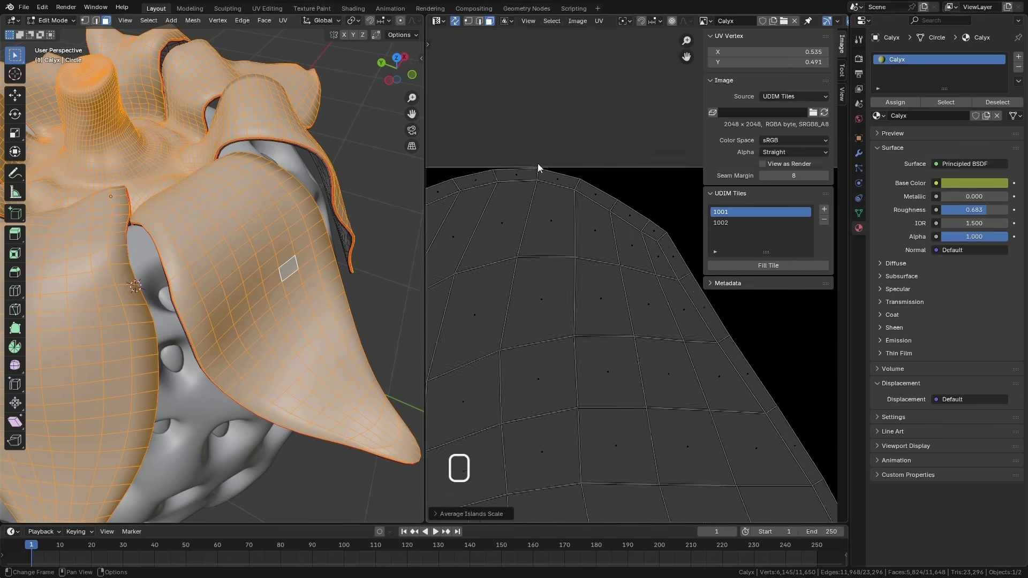
{"action": "scroll", "coordinate": [541, 184], "scroll_direction": "down", "scroll_amount": 8}
{"action": "scroll", "coordinate": [650, 249], "scroll_direction": "down", "scroll_amount": 2}
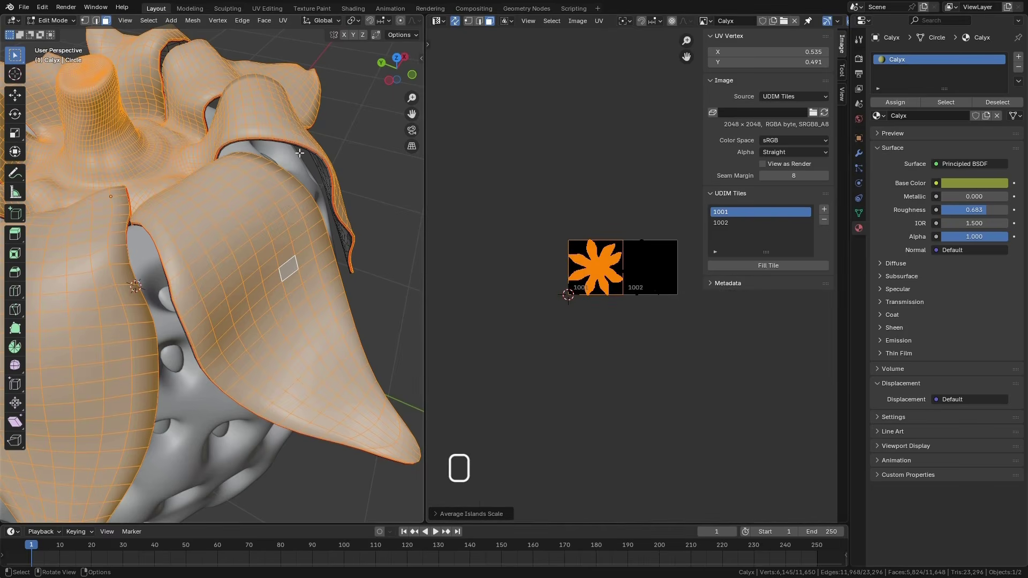
{"action": "scroll", "coordinate": [313, 186], "scroll_direction": "down", "scroll_amount": 5}
{"action": "scroll", "coordinate": [219, 296], "scroll_direction": "down", "scroll_amount": 2}
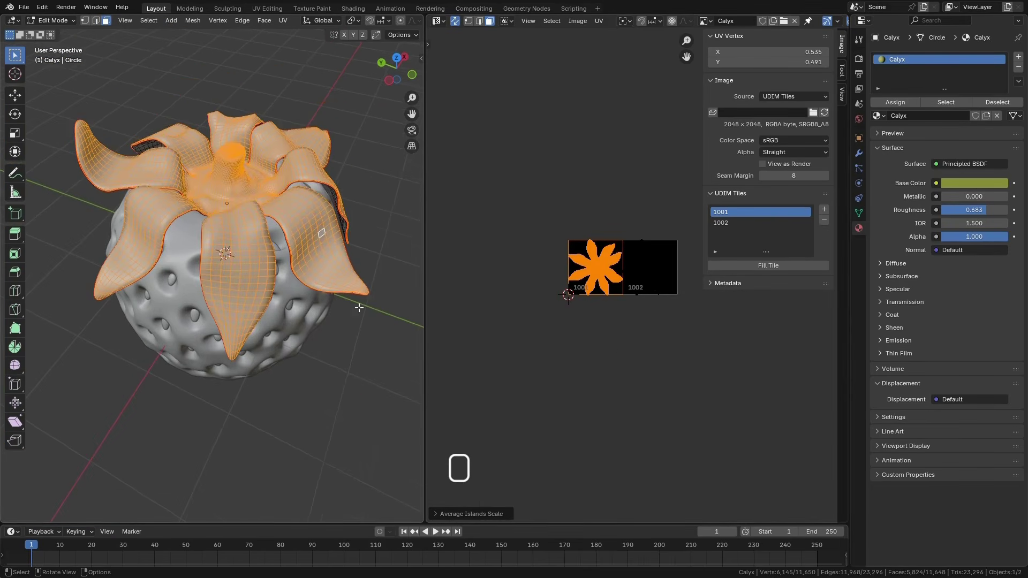
{"action": "scroll", "coordinate": [625, 274], "scroll_direction": "up", "scroll_amount": 4}
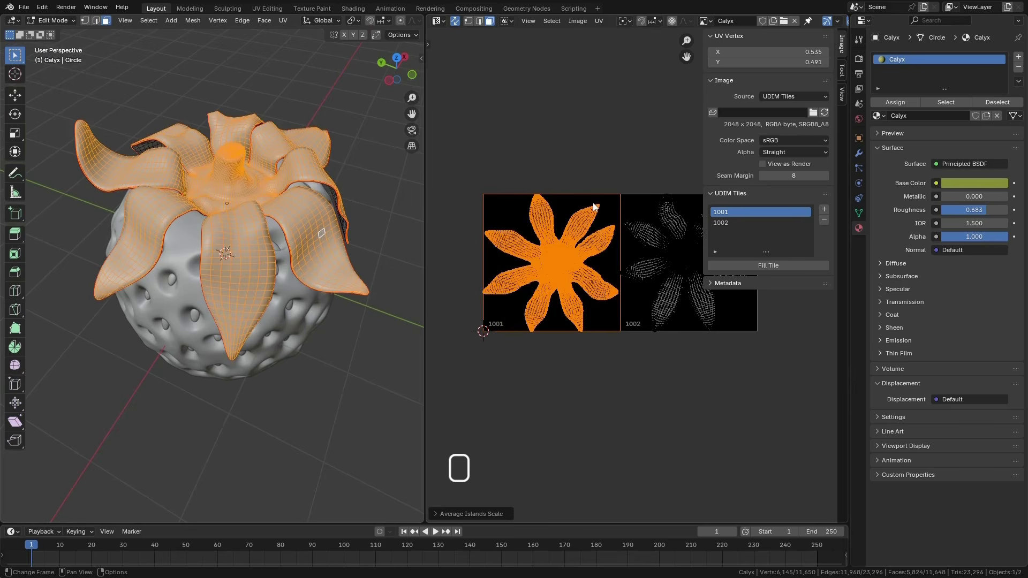
{"action": "key", "text": "n"}
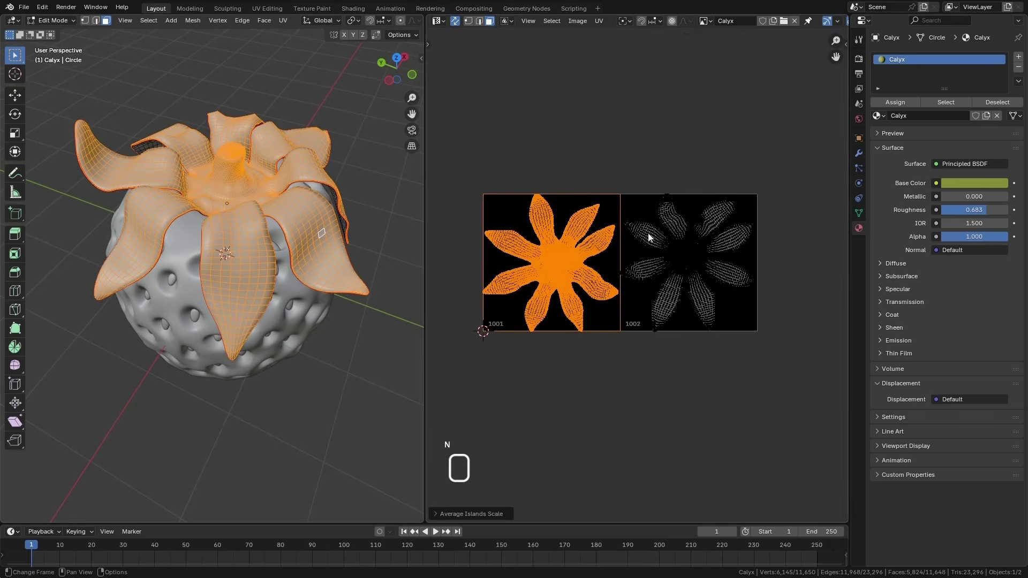